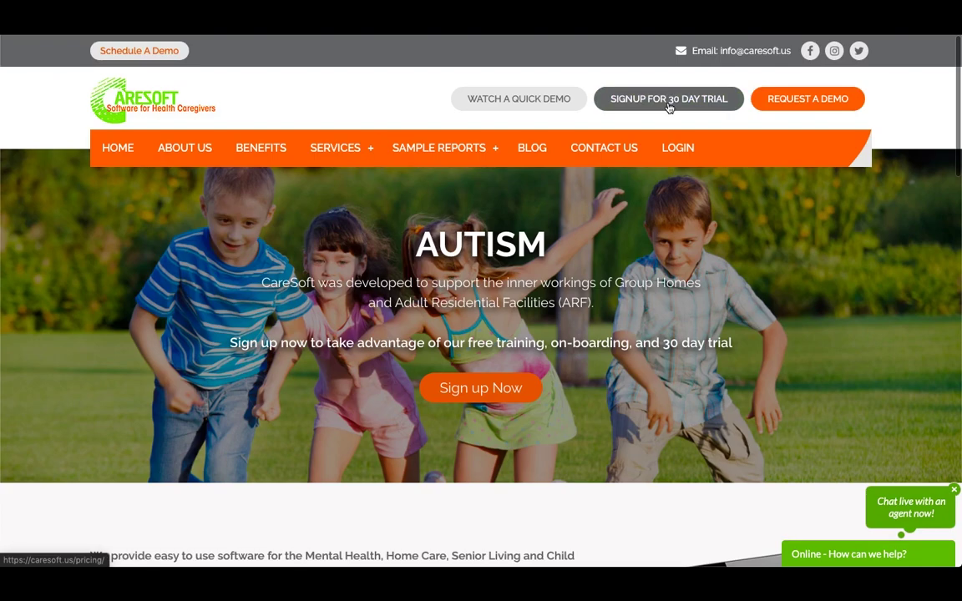
# - Open the 30-day free trial signup form, scroll through it, and try submitting it empty
pyautogui.click(669, 100)
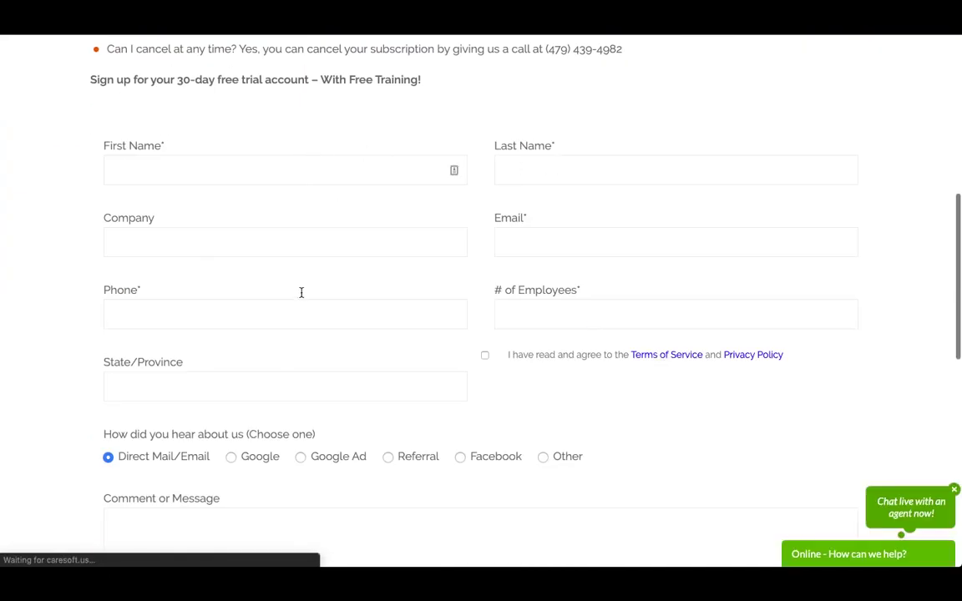
pyautogui.scroll(-3, 635, 341)
pyautogui.scroll(1, 636, 341)
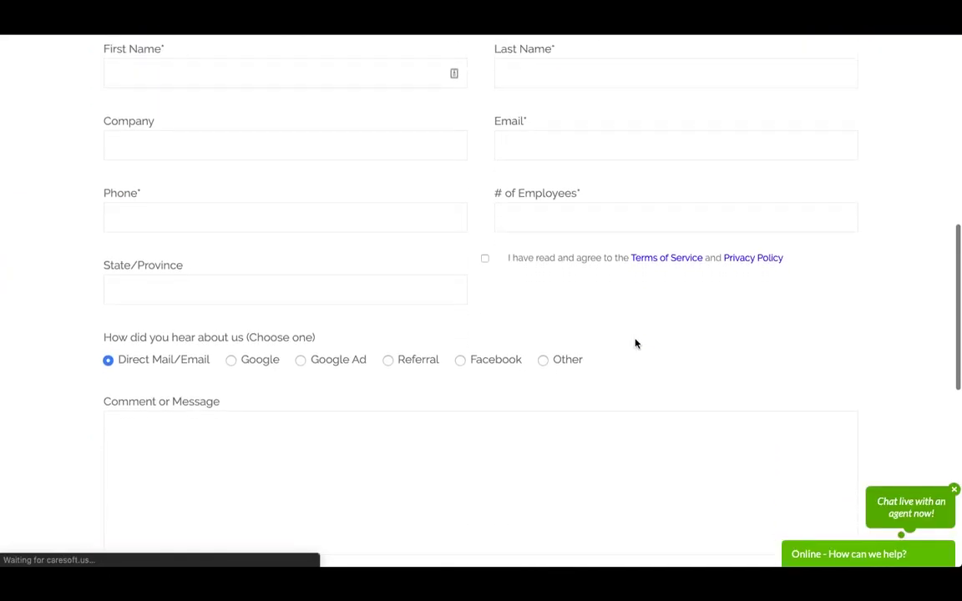
pyautogui.scroll(-1, 414, 458)
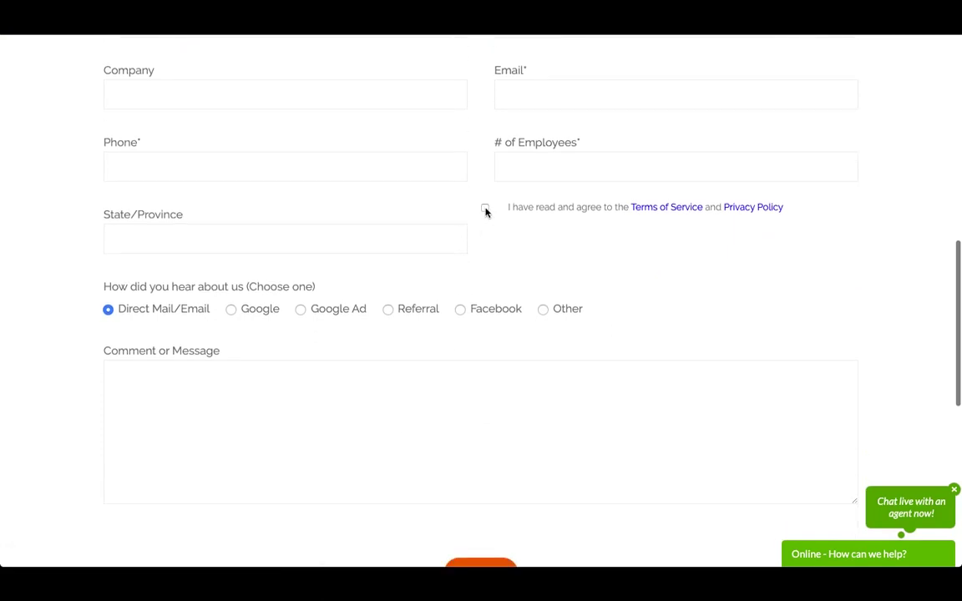
pyautogui.scroll(-5, 508, 422)
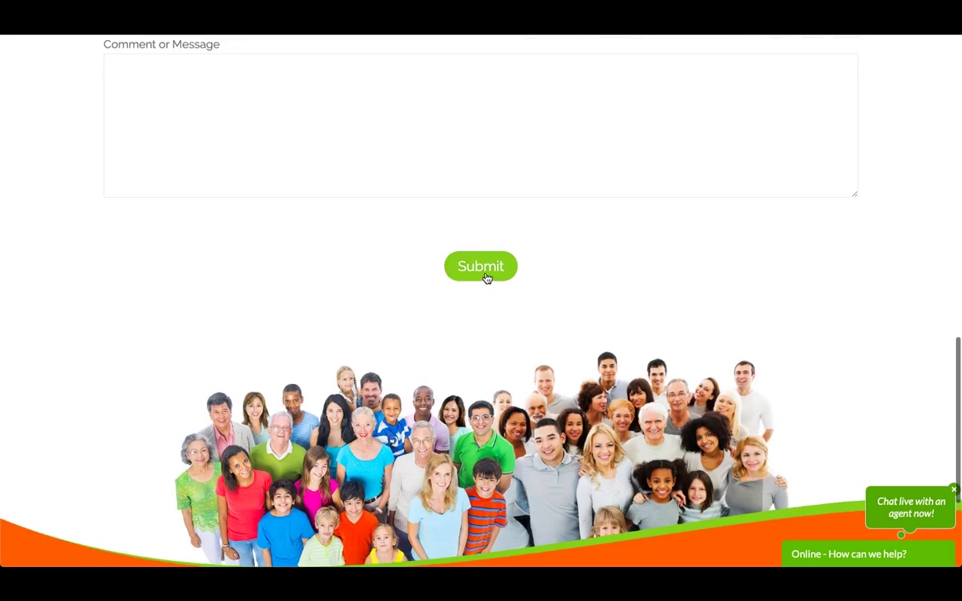
pyautogui.click(487, 277)
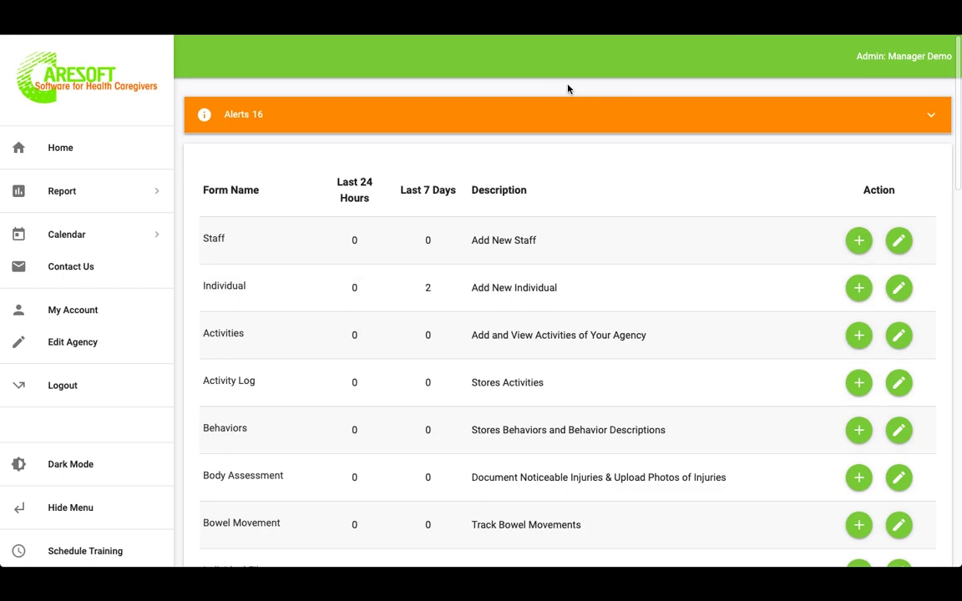
# - Open the agency details and replace the Client Label 'Individual' with 'Resident'
pyautogui.click(83, 344)
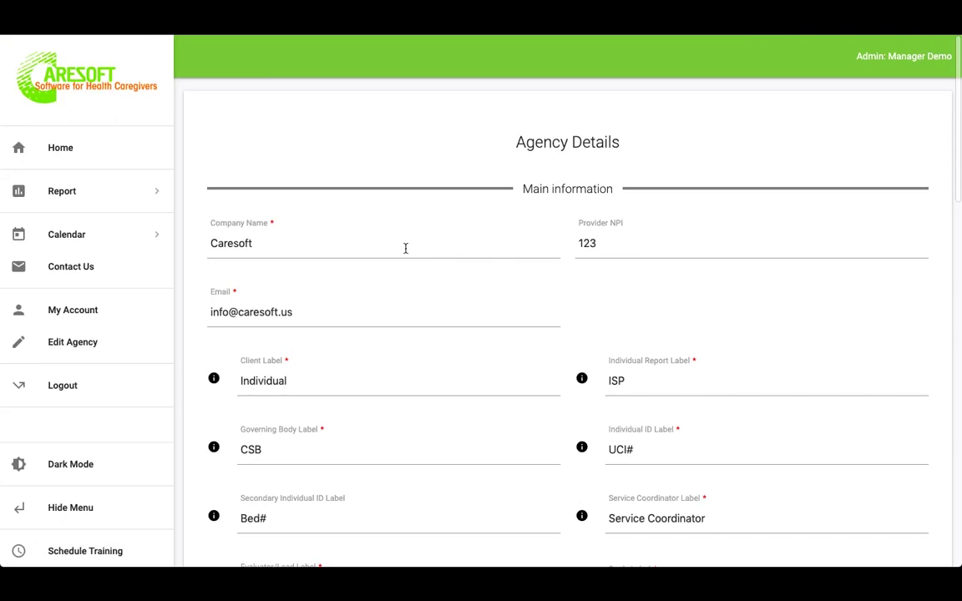
pyautogui.click(682, 250)
pyautogui.scroll(-2, 695, 237)
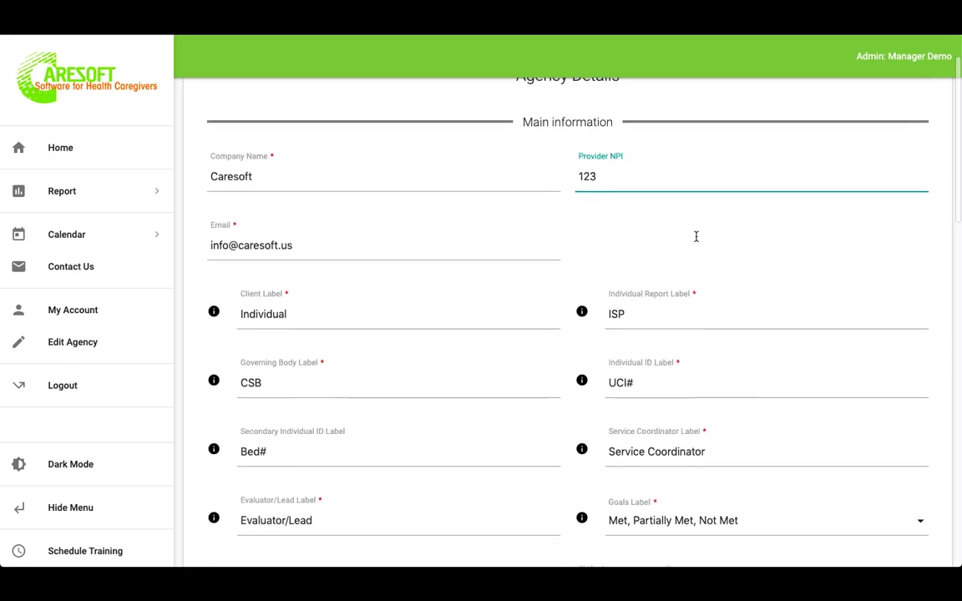
pyautogui.scroll(-2, 695, 236)
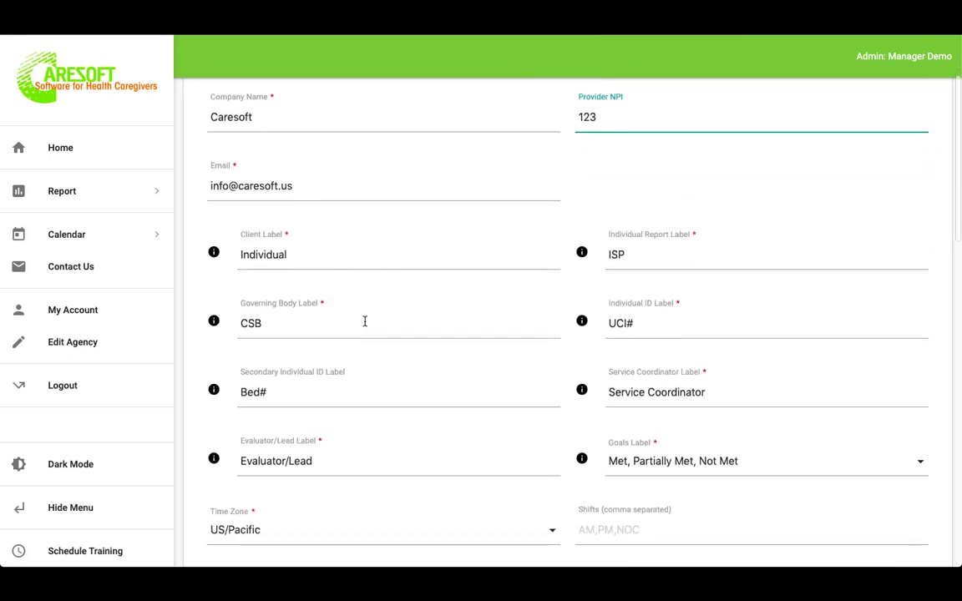
pyautogui.scroll(-2, 365, 321)
pyautogui.scroll(1, 334, 309)
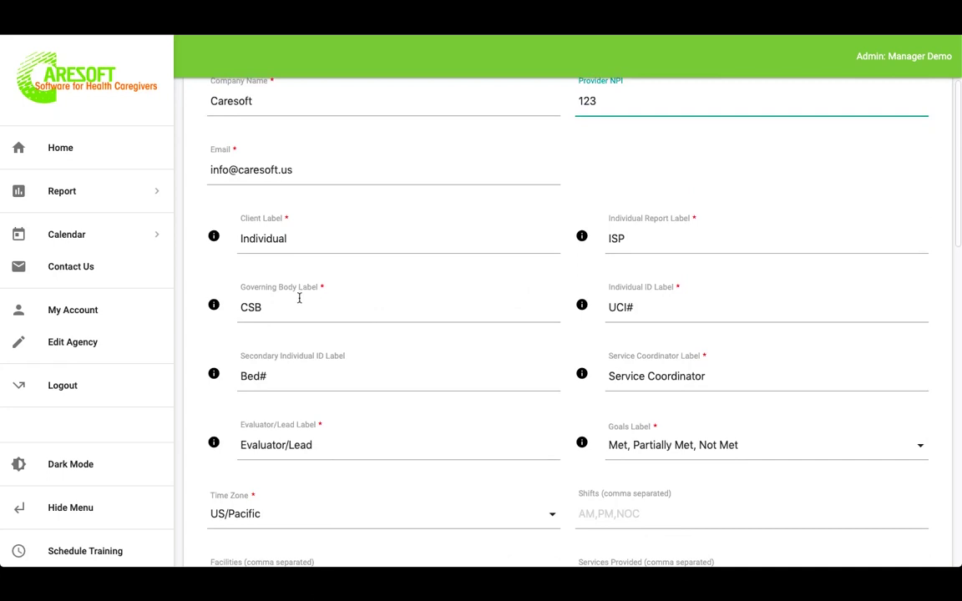
pyautogui.doubleClick(327, 243)
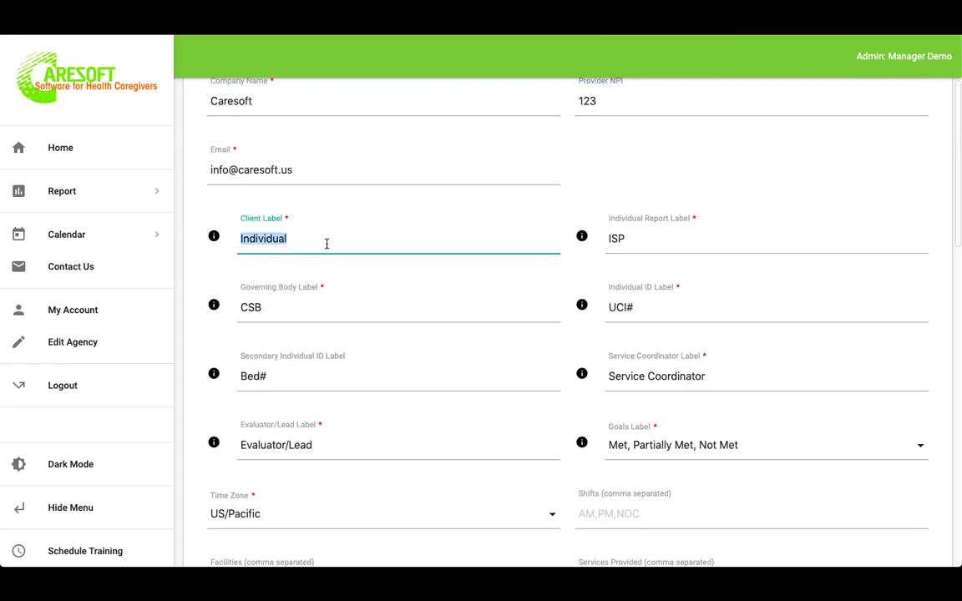
pyautogui.write('Resident')
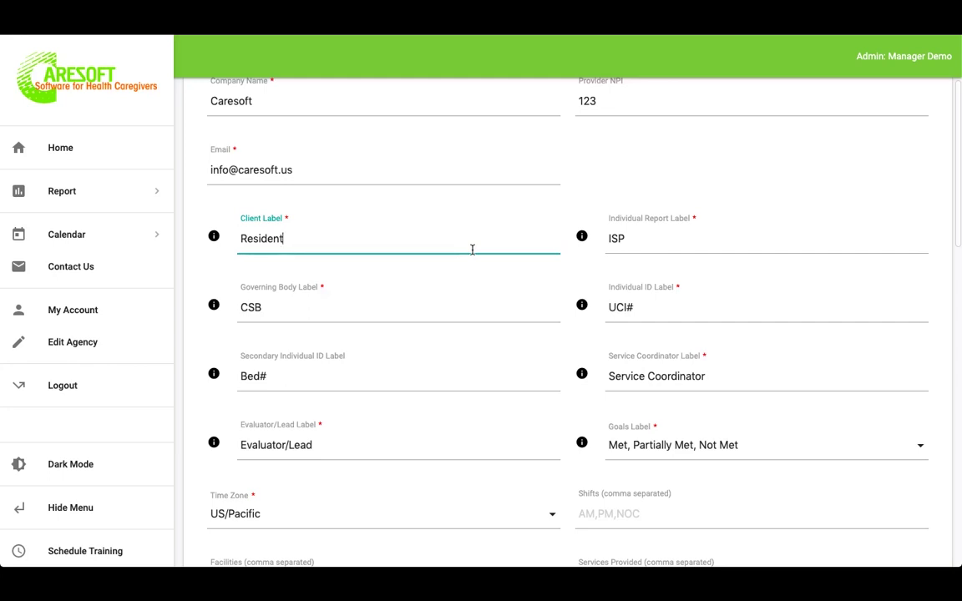
# - Review the Individual ID Label 'UCI#' and Secondary ID Label 'Bed#', leaving both unchanged
pyautogui.scroll(-1, 472, 249)
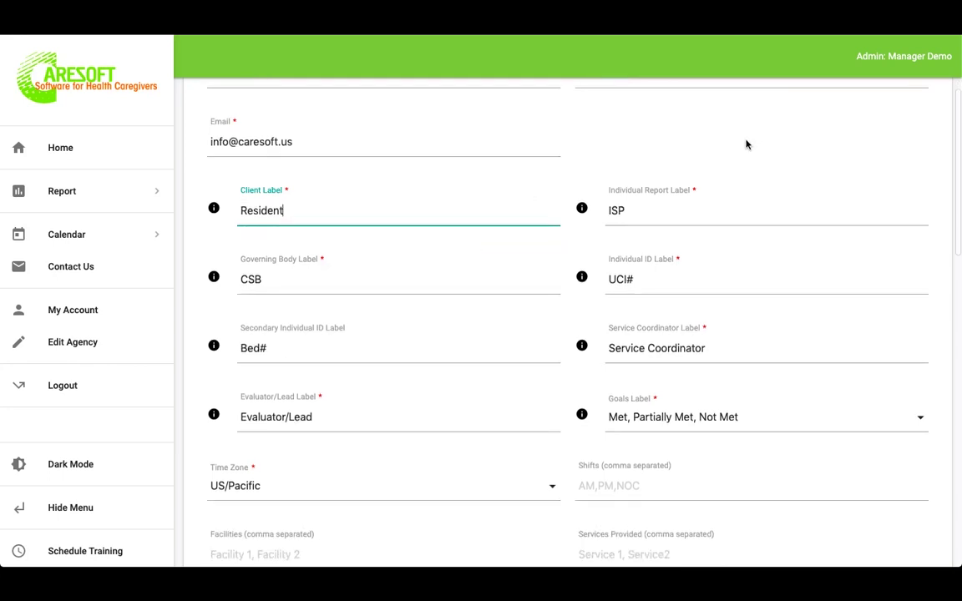
pyautogui.scroll(-3, 745, 144)
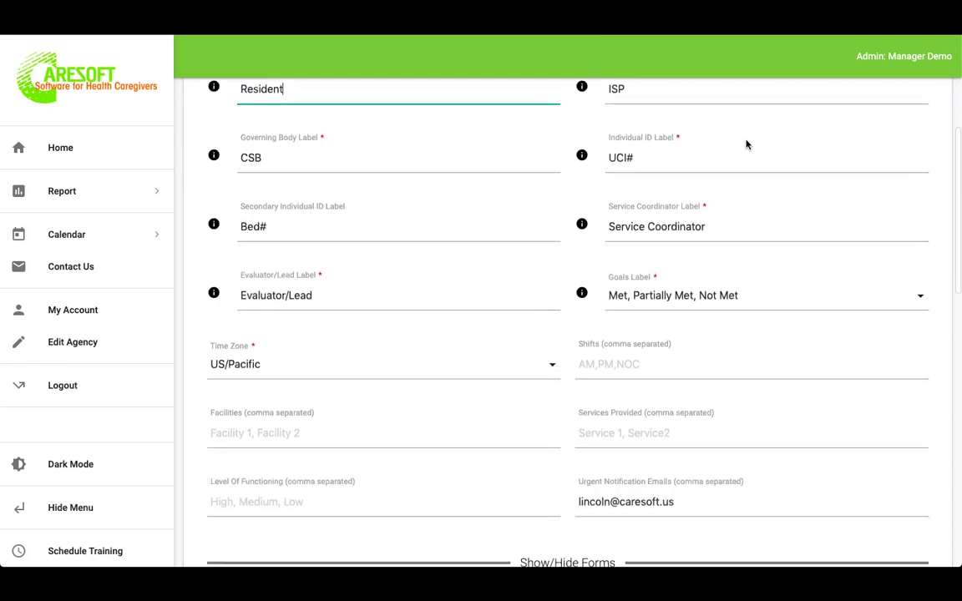
pyautogui.scroll(1, 746, 140)
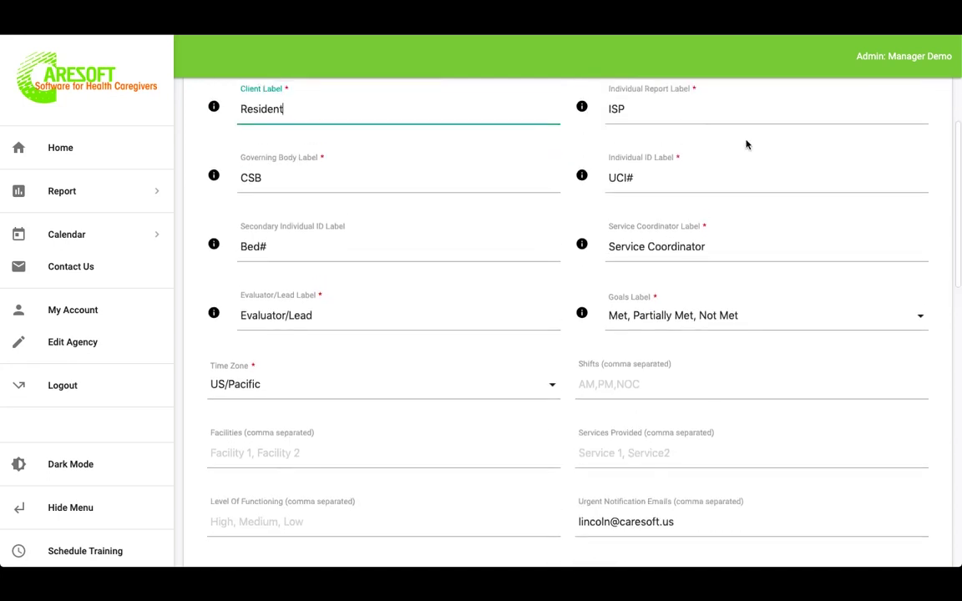
pyautogui.scroll(1, 418, 294)
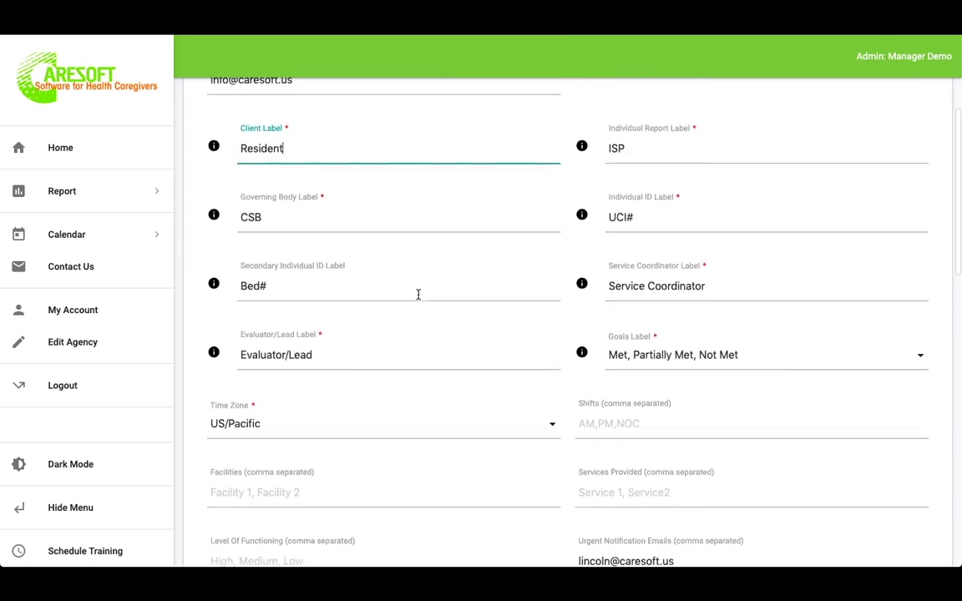
pyautogui.click(668, 227)
pyautogui.doubleClick(678, 228)
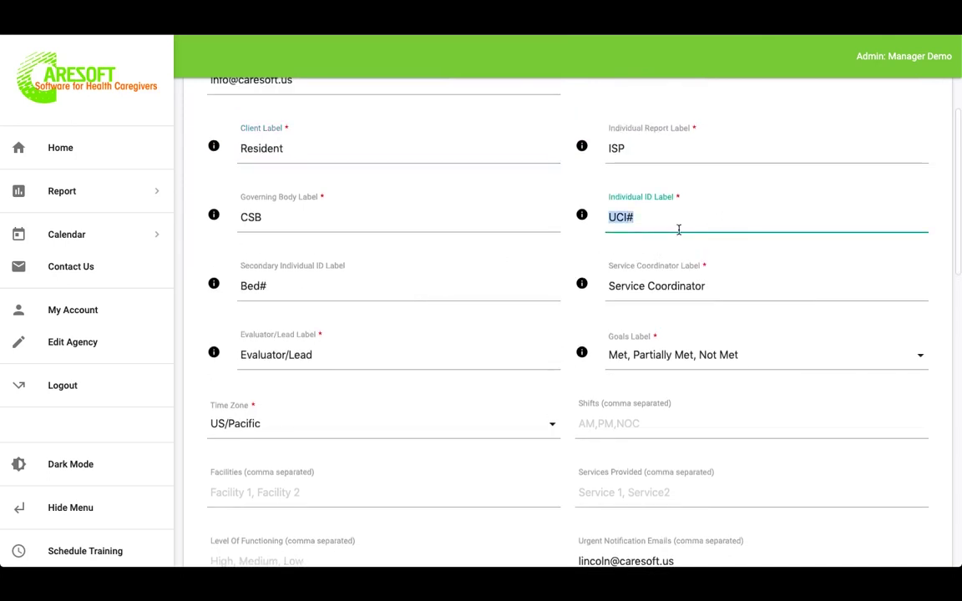
pyautogui.press('End')
pyautogui.hotkey('shift', 'Left')
pyautogui.click(371, 292)
pyautogui.hotkey('shift', 'Left')
pyautogui.click(371, 292)
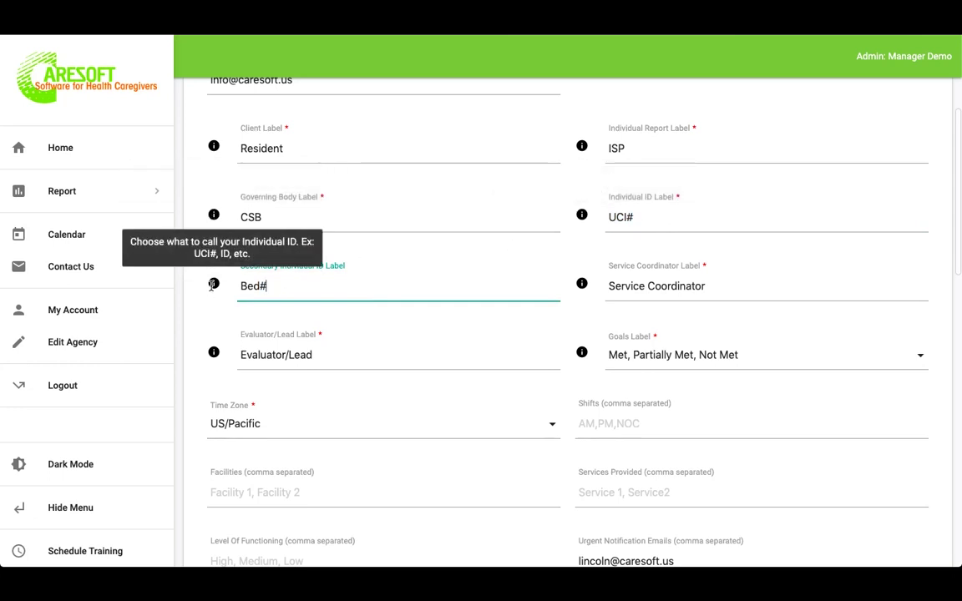
# - Keep the Goals Label set to 'Met, Partially Met, Not Met'
pyautogui.moveTo(585, 281)
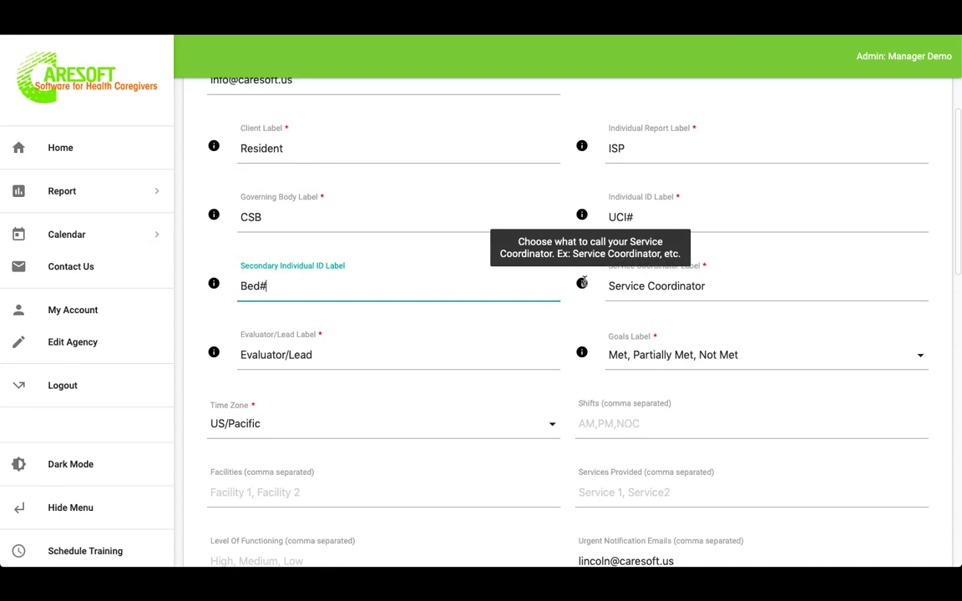
pyautogui.scroll(-2, 472, 434)
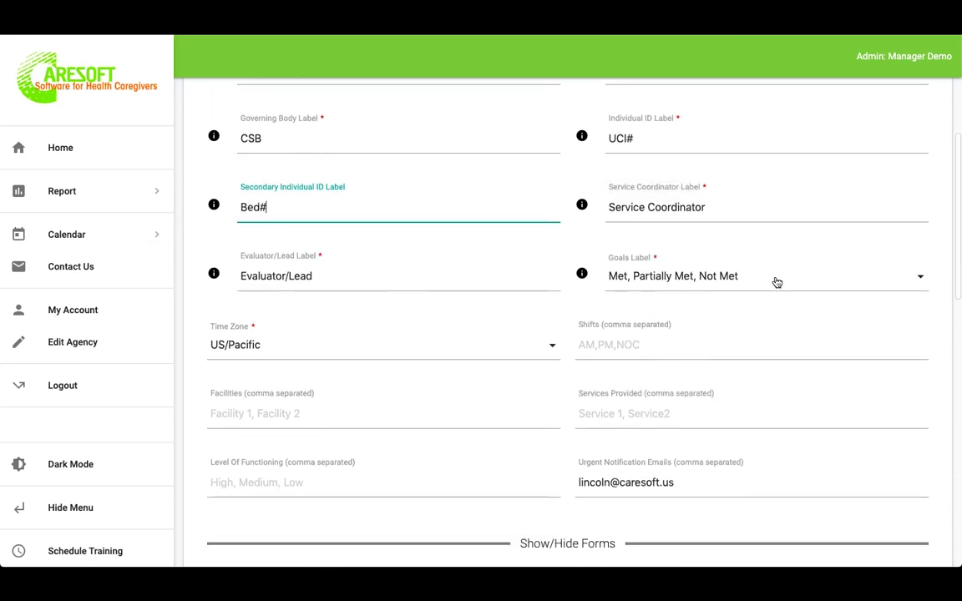
pyautogui.click(775, 280)
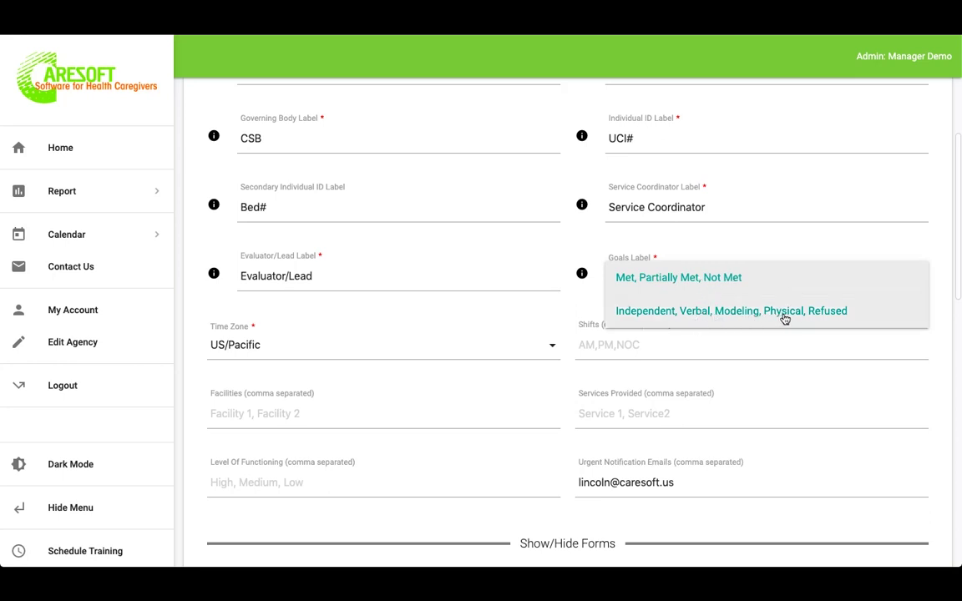
pyautogui.click(751, 241)
pyautogui.scroll(-3, 689, 341)
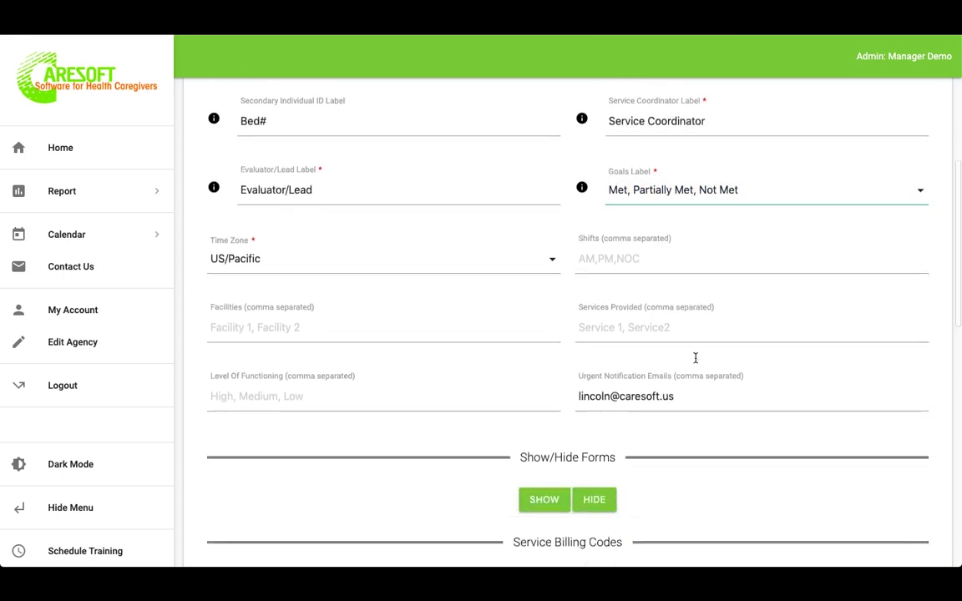
pyautogui.scroll(-1, 694, 359)
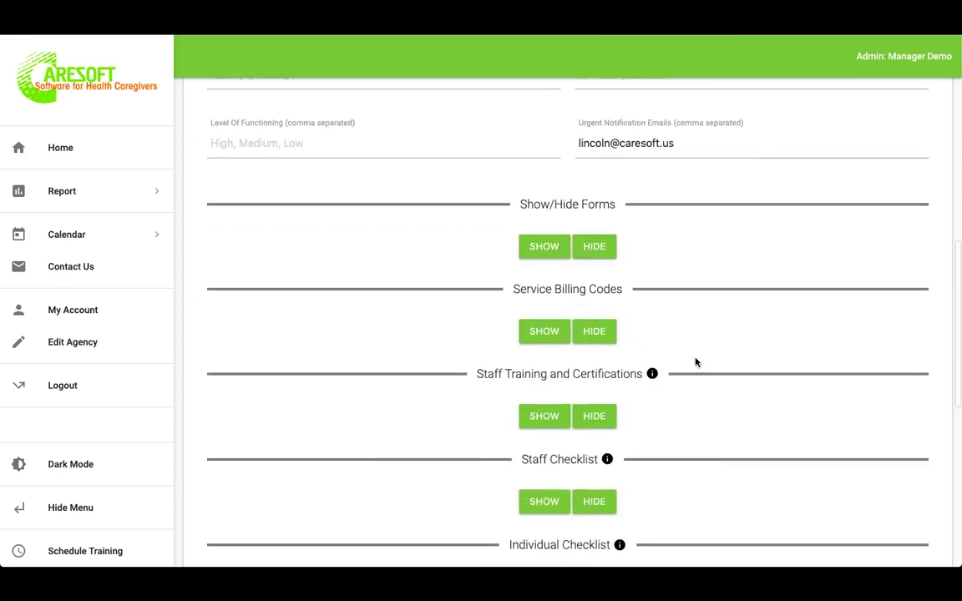
# - Show the forms access table and check admin/manager versus staff access per form
pyautogui.click(543, 224)
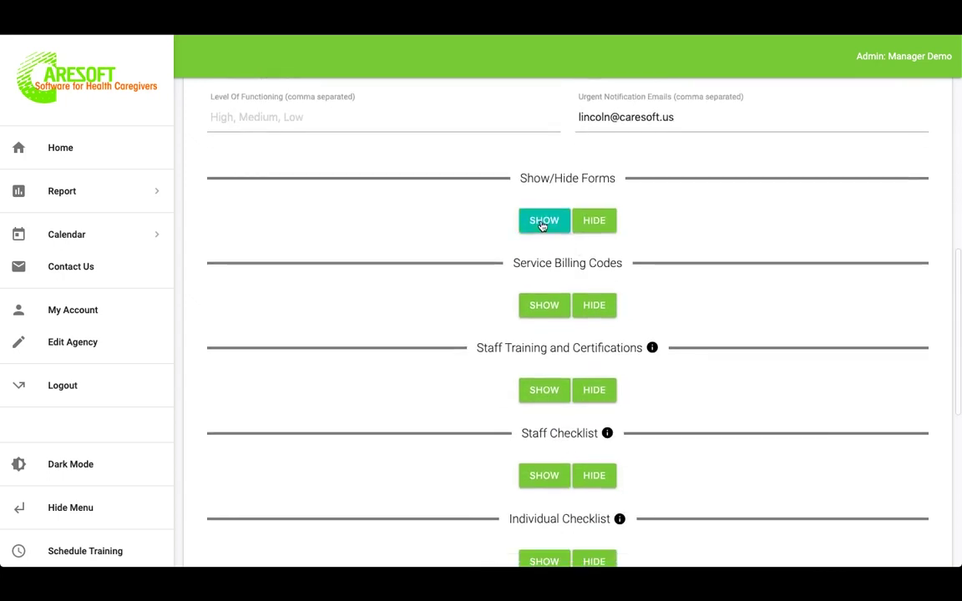
pyautogui.scroll(-1, 719, 286)
pyautogui.scroll(-3, 720, 286)
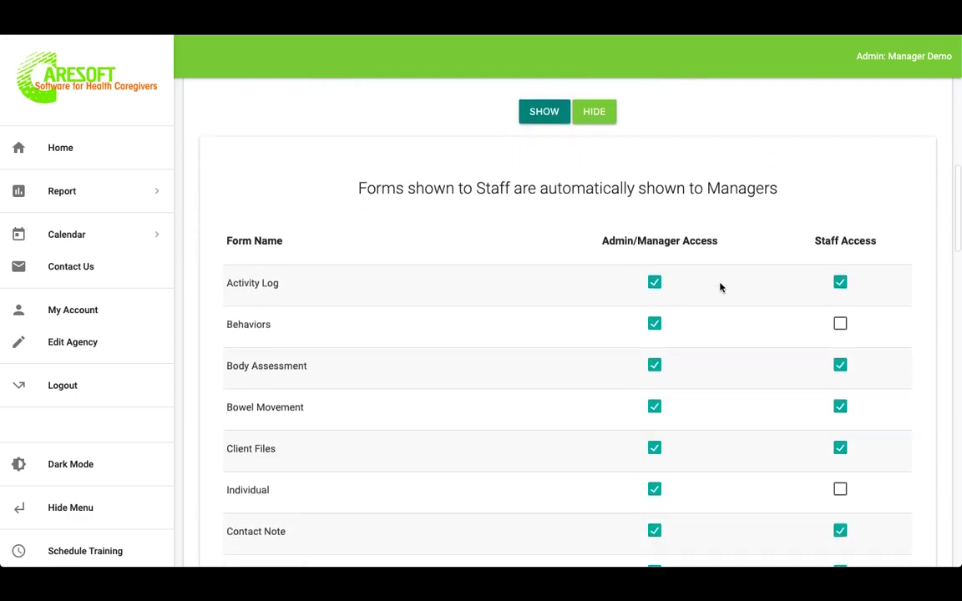
pyautogui.scroll(-12, 719, 286)
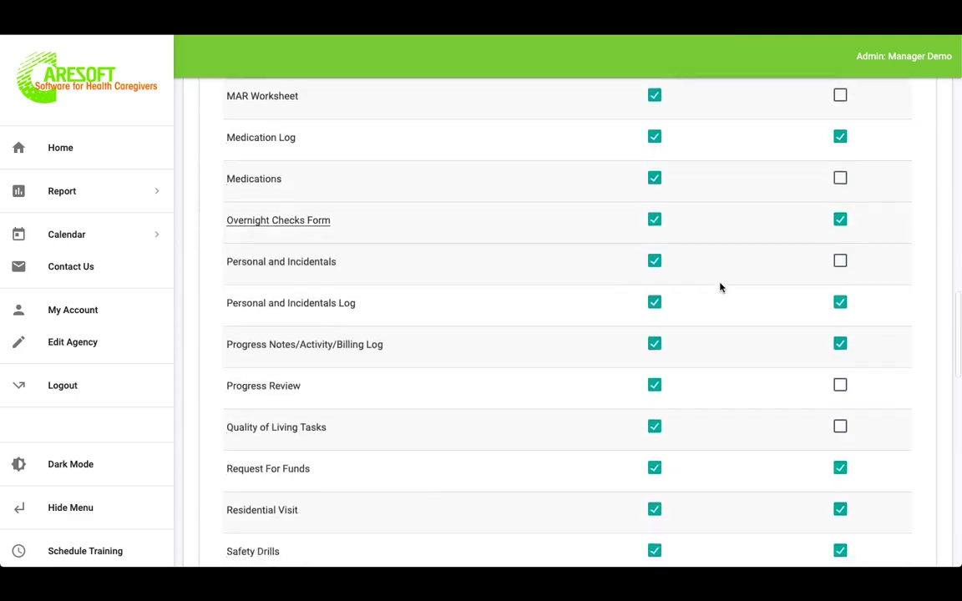
pyautogui.scroll(15, 720, 286)
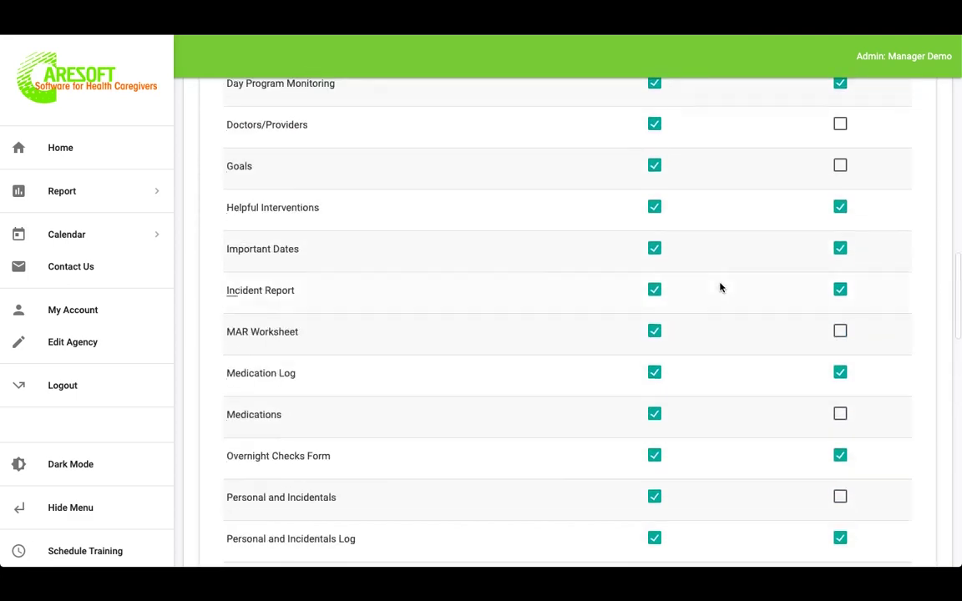
pyautogui.scroll(2, 720, 287)
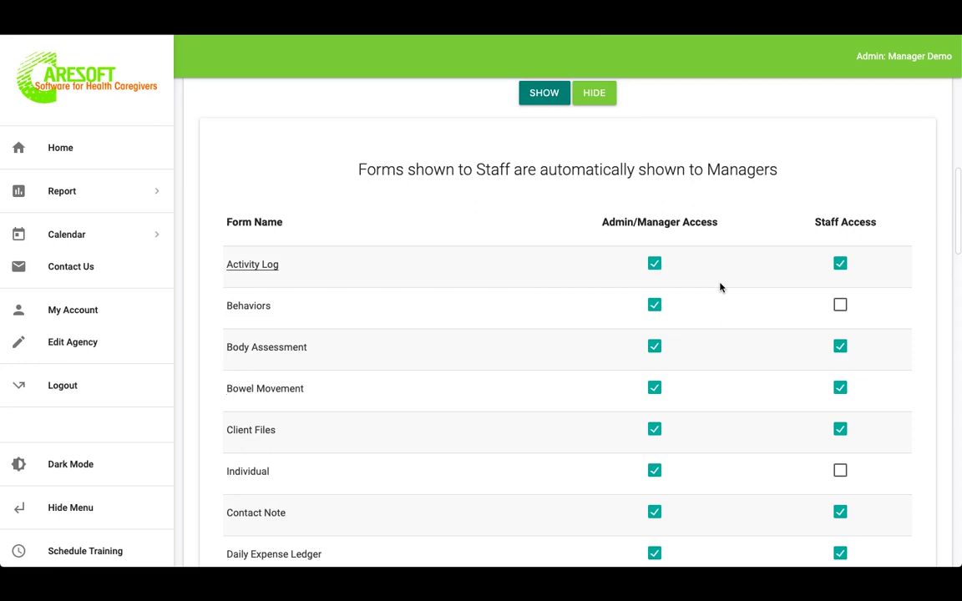
pyautogui.scroll(-9, 720, 287)
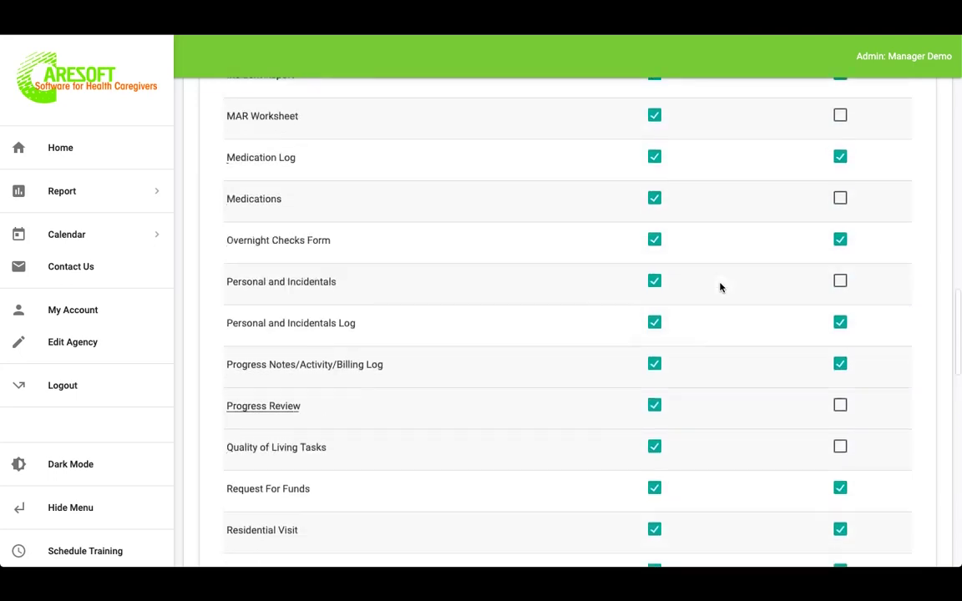
pyautogui.scroll(10, 721, 287)
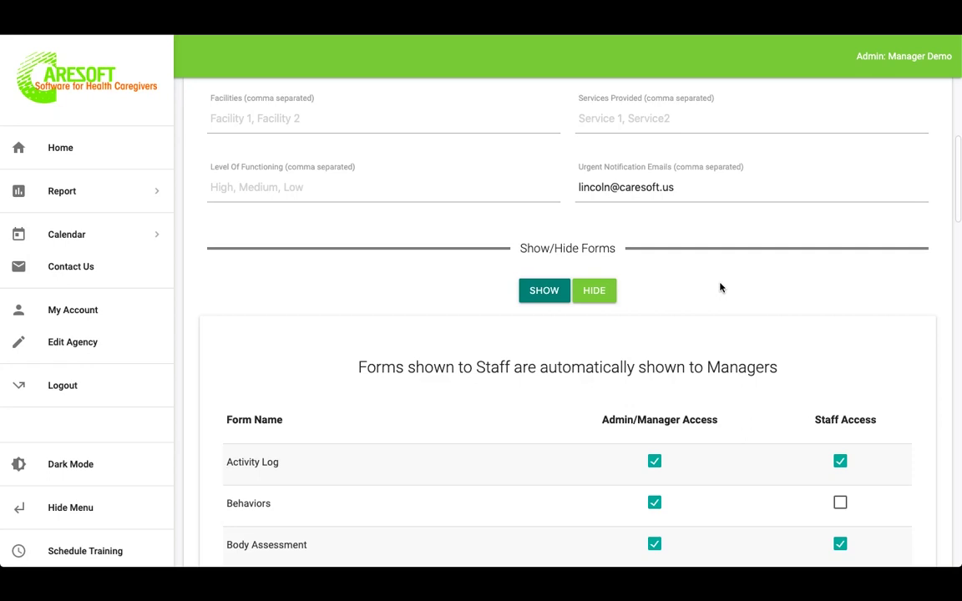
pyautogui.scroll(-3, 721, 287)
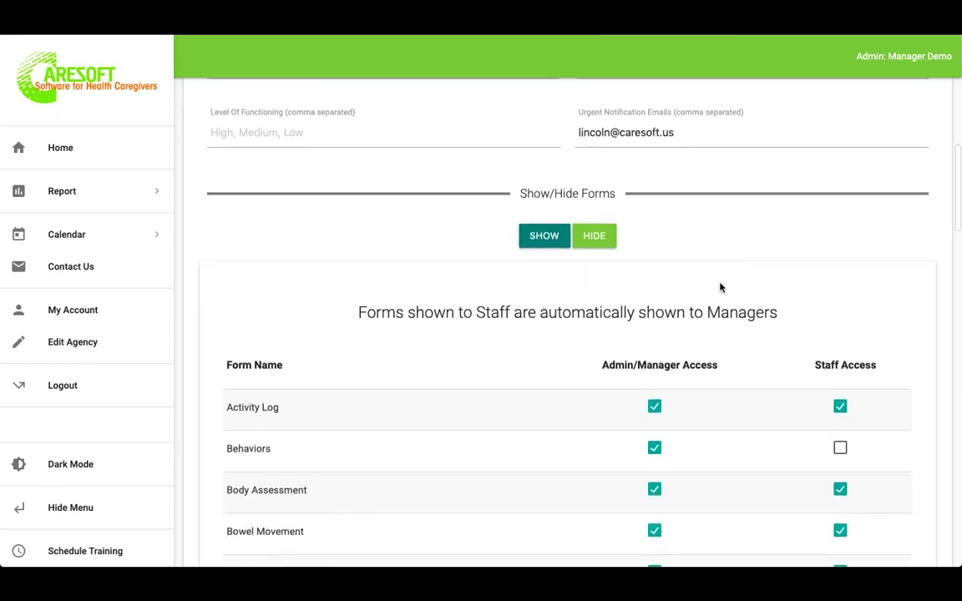
pyautogui.scroll(-5, 518, 256)
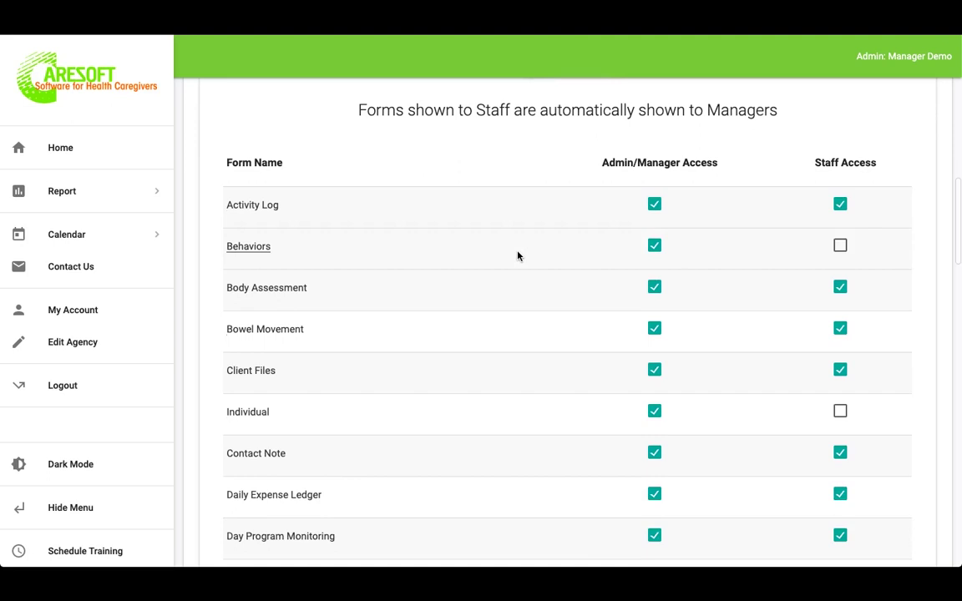
pyautogui.scroll(-1, 517, 256)
pyautogui.scroll(-8, 516, 255)
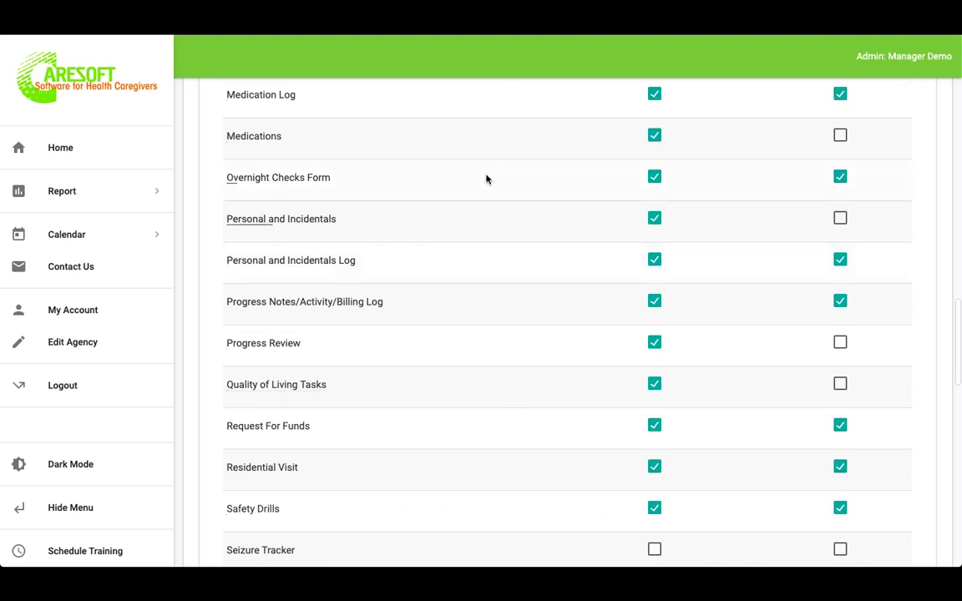
pyautogui.scroll(7, 486, 178)
pyautogui.scroll(3, 486, 179)
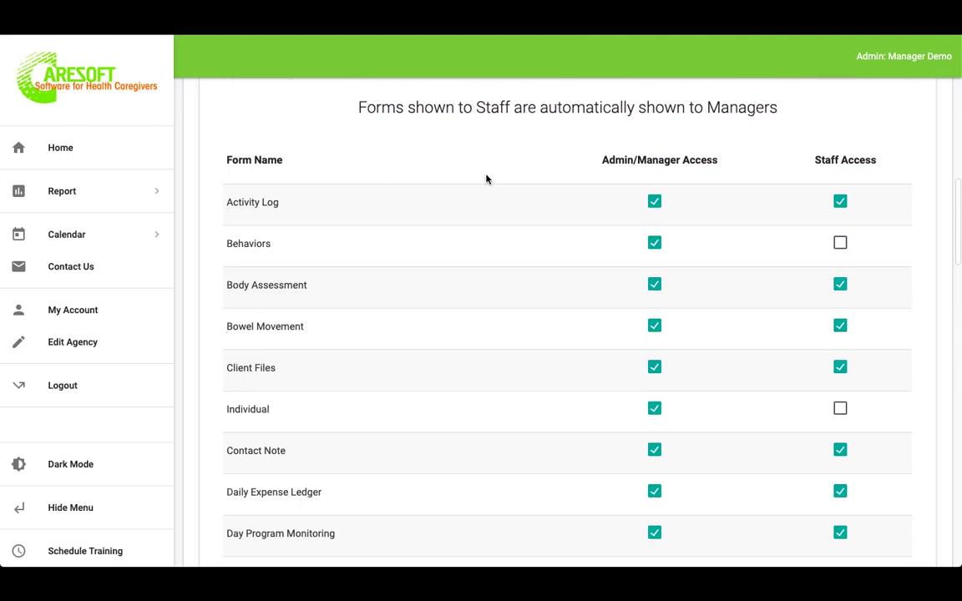
# - Scroll through the rest of the form access table, then hide it
pyautogui.scroll(-12, 496, 313)
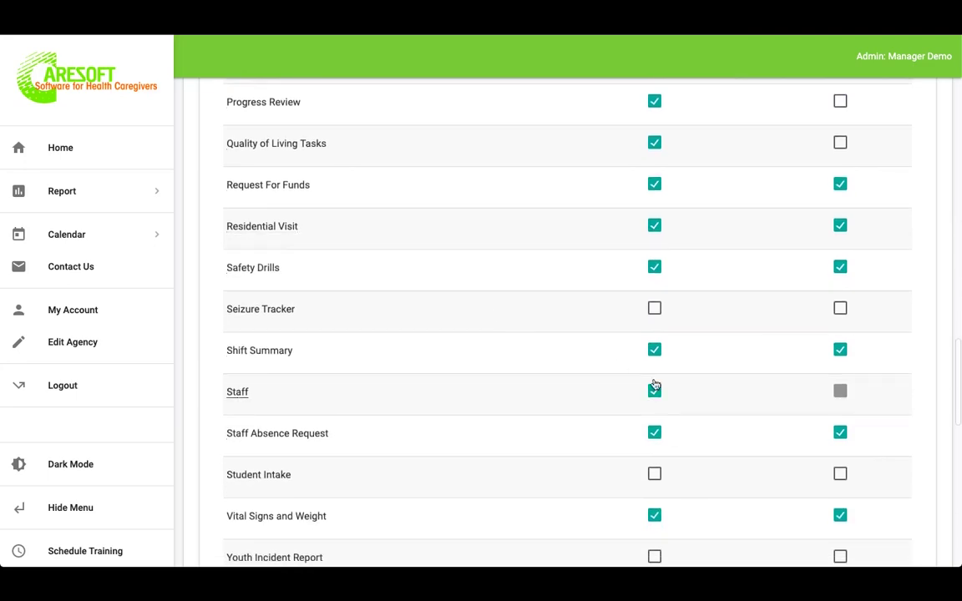
pyautogui.scroll(6, 669, 344)
pyautogui.scroll(5, 670, 343)
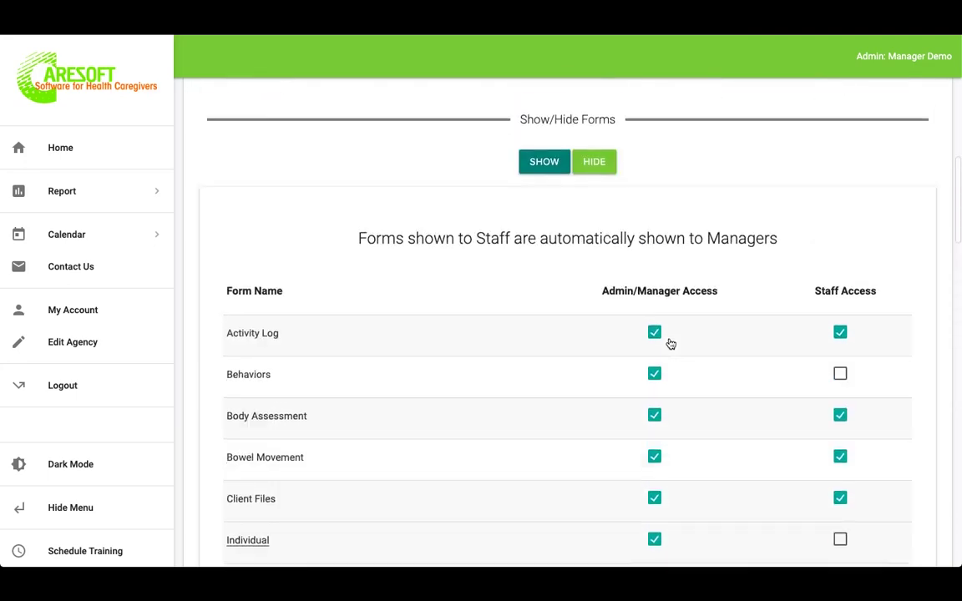
pyautogui.scroll(-2, 708, 323)
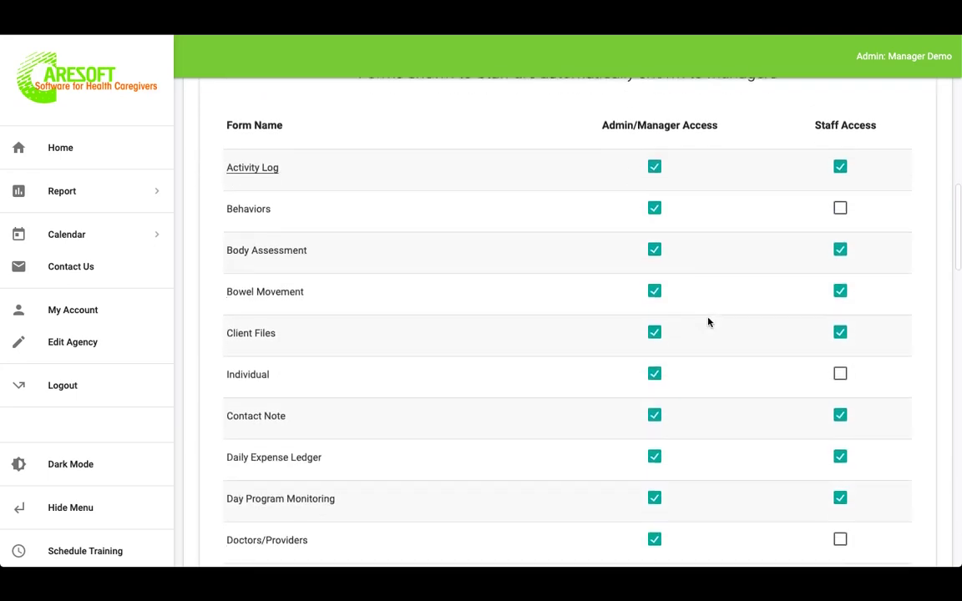
pyautogui.scroll(-10, 815, 461)
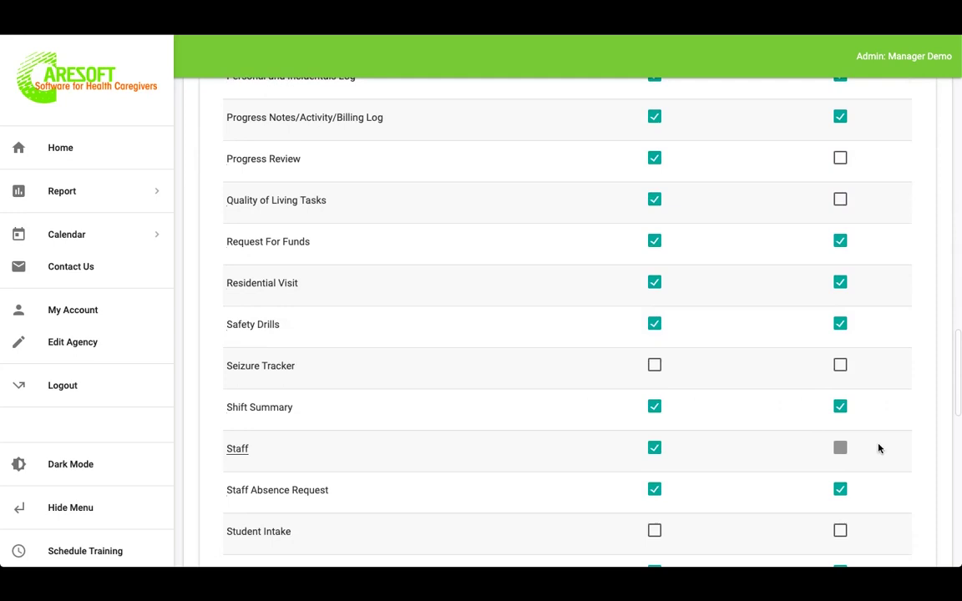
pyautogui.scroll(7, 878, 449)
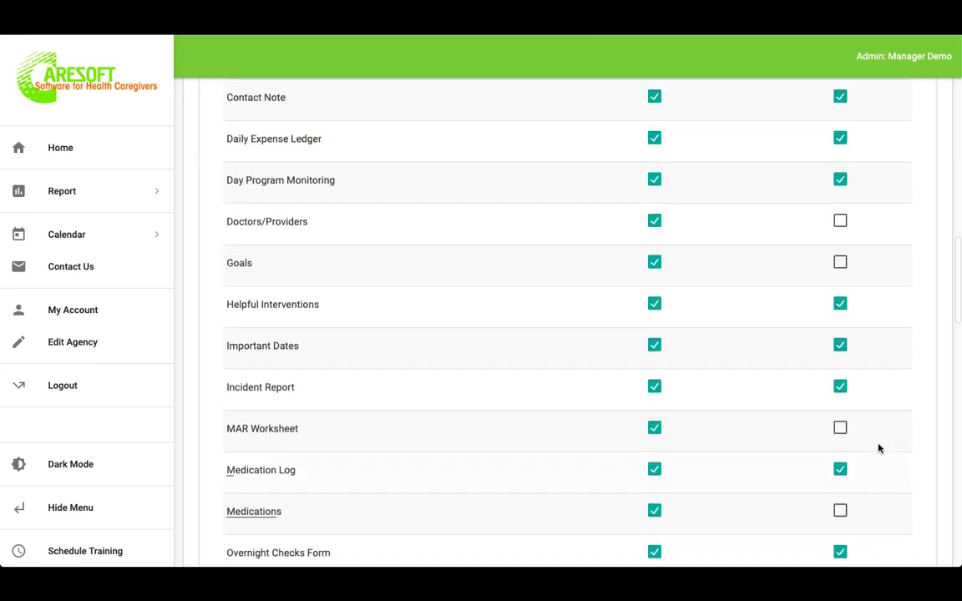
pyautogui.scroll(5, 877, 448)
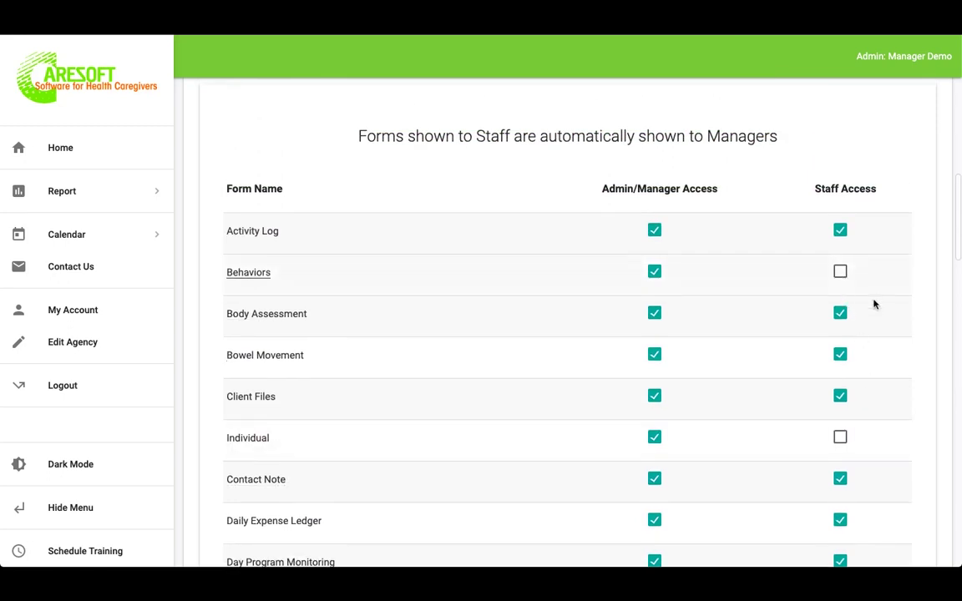
pyautogui.scroll(-1, 874, 304)
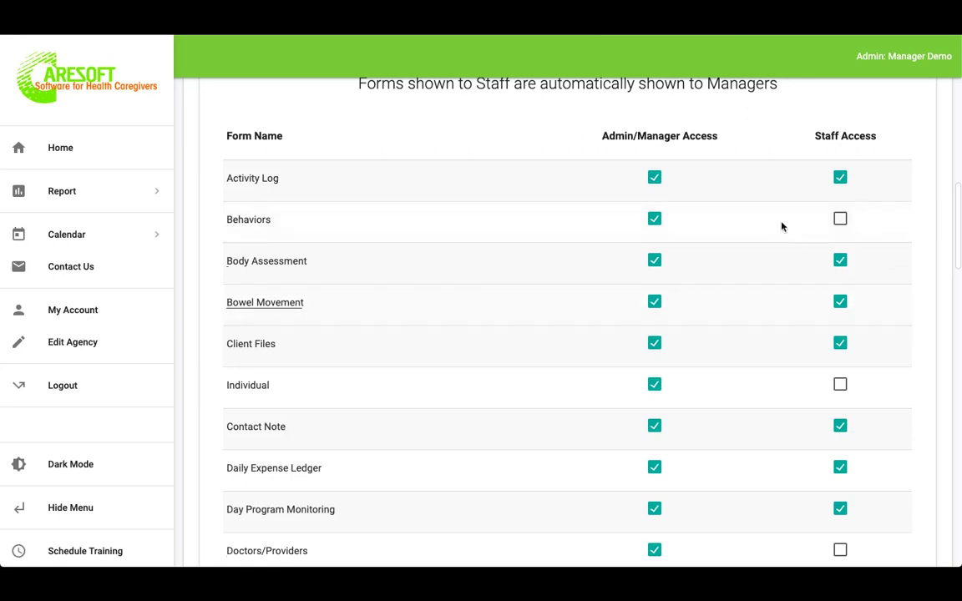
pyautogui.scroll(-1, 785, 267)
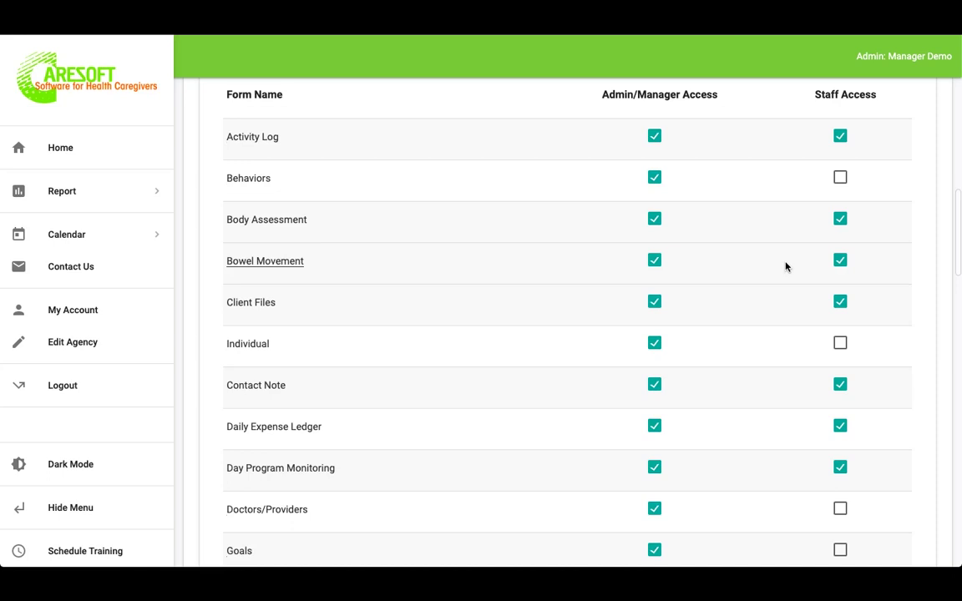
pyautogui.scroll(-4, 785, 267)
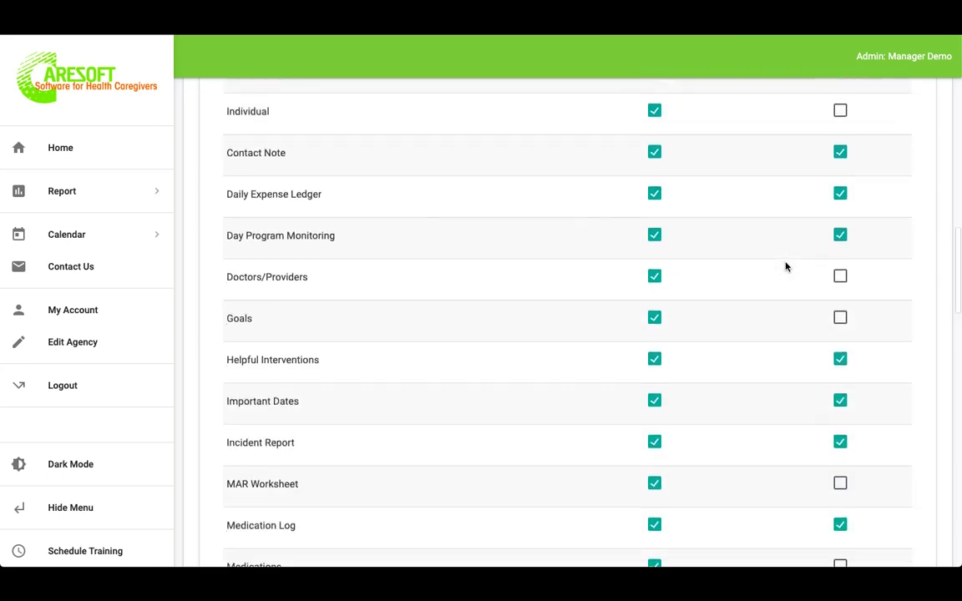
pyautogui.scroll(4, 785, 266)
pyautogui.scroll(2, 784, 266)
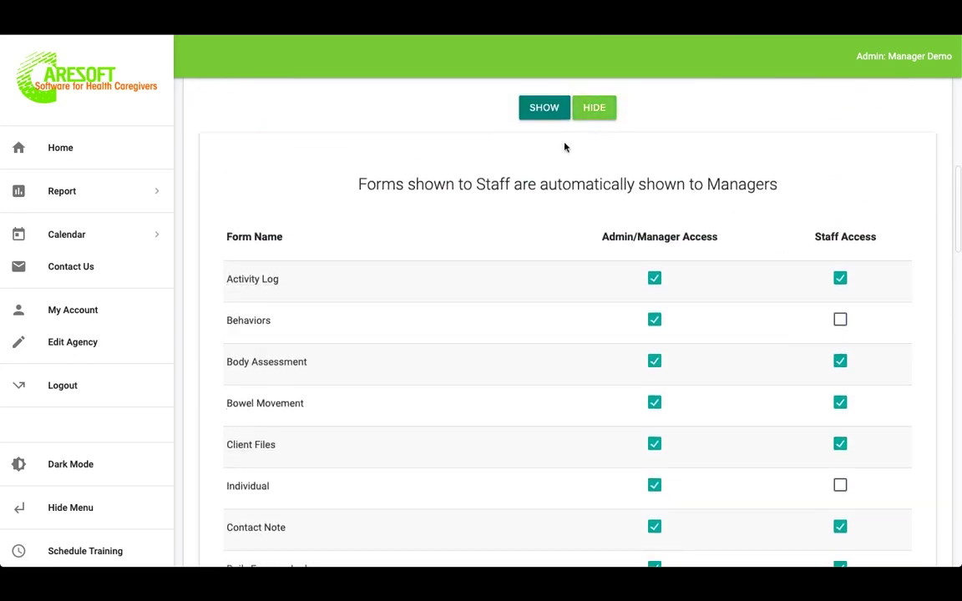
pyautogui.click(593, 108)
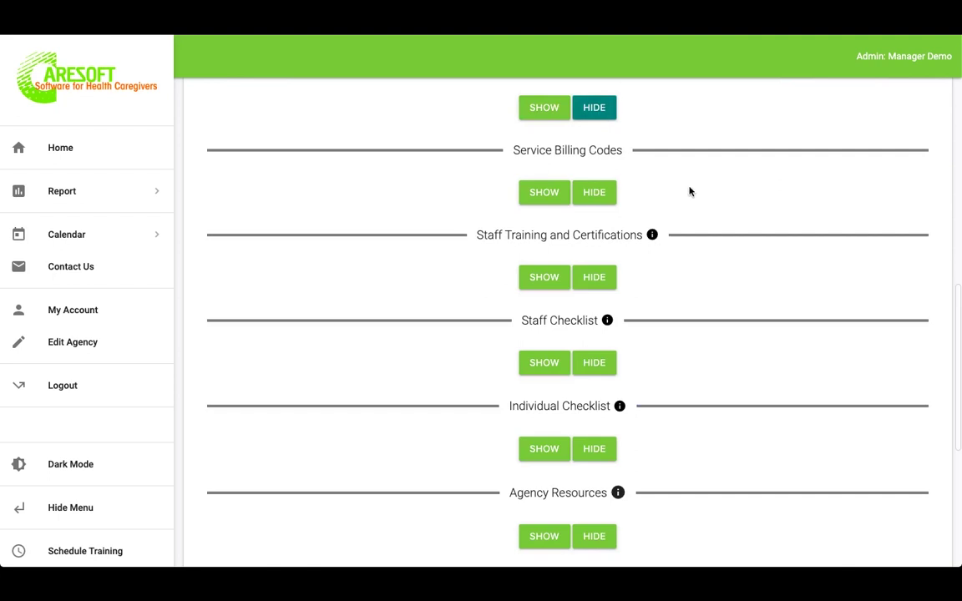
# - Expand Service Billing Codes, toggle progress-note billing tracking, and keep 1 unit as 15 Minutes
pyautogui.click(541, 195)
pyautogui.scroll(-3, 774, 262)
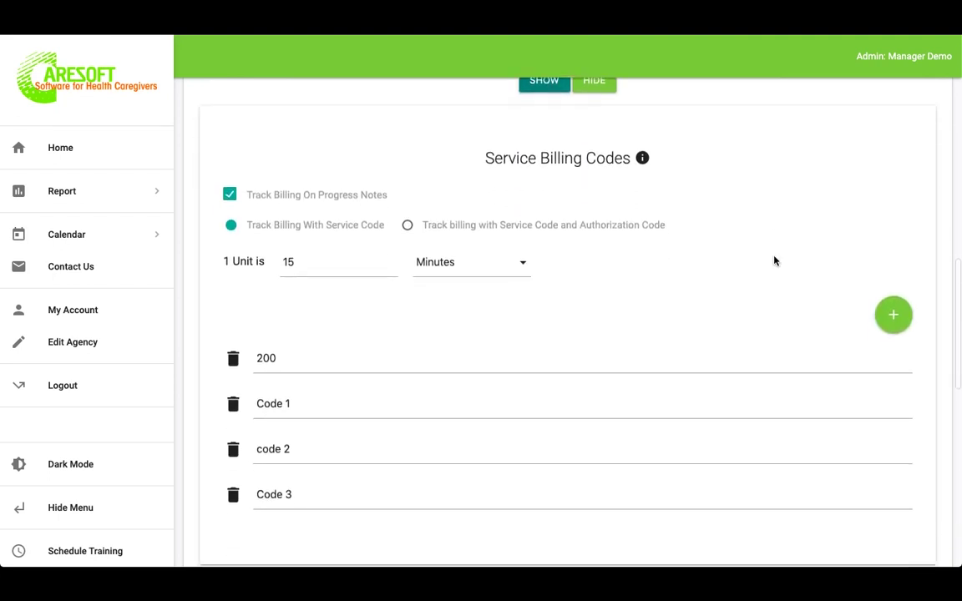
pyautogui.click(231, 195)
pyautogui.click(316, 261)
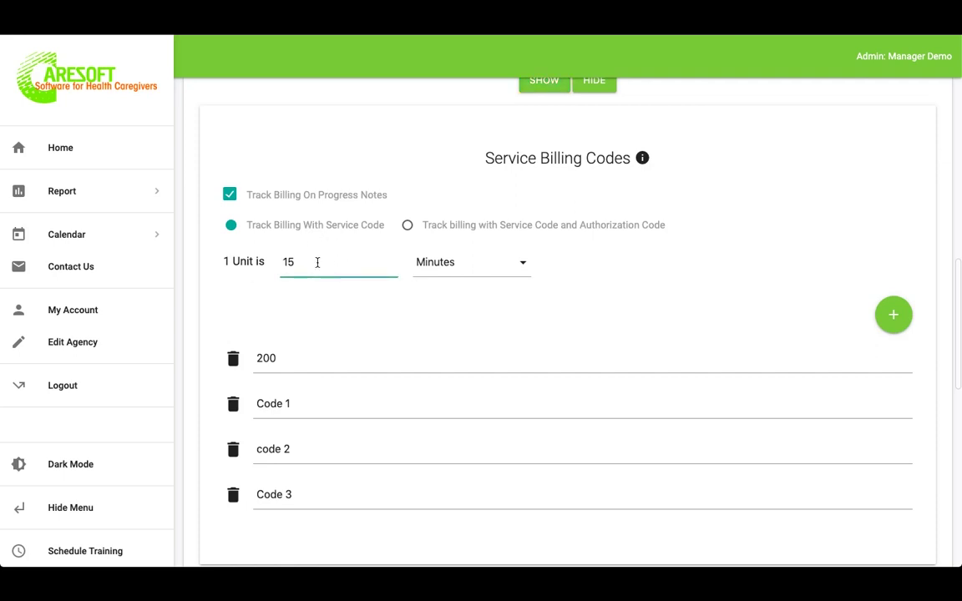
pyautogui.click(478, 273)
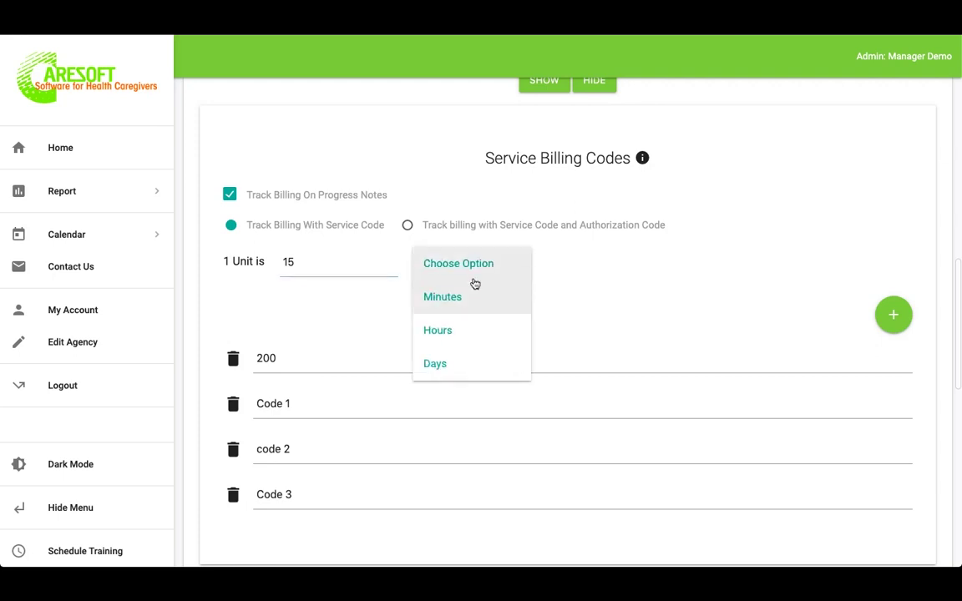
pyautogui.doubleClick(314, 268)
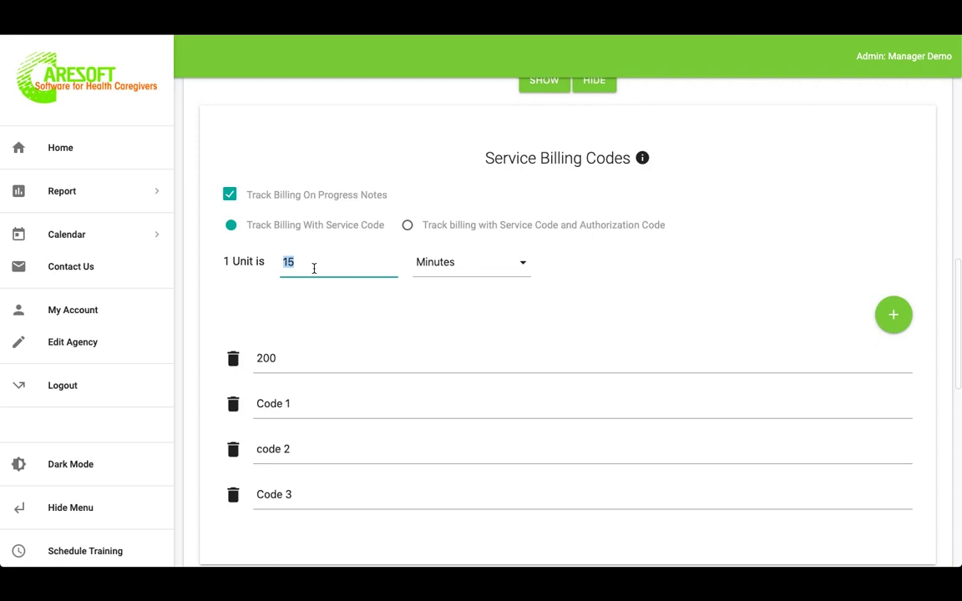
# - Add three empty billing code rows, then delete them, keeping codes 200, Code 1, code 2, Code 3
pyautogui.click(895, 316)
pyautogui.click(894, 316)
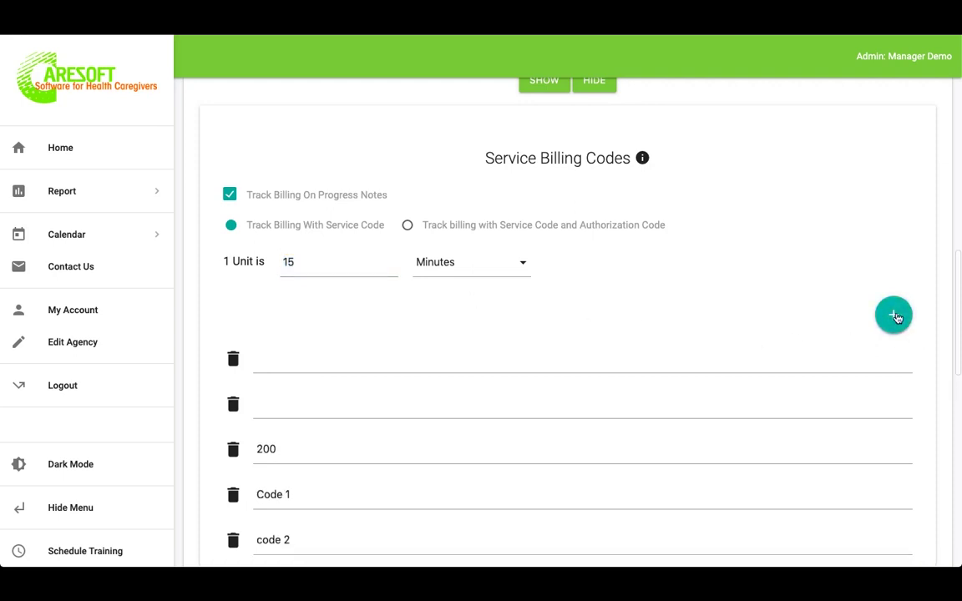
pyautogui.click(895, 317)
pyautogui.click(234, 359)
pyautogui.click(234, 359)
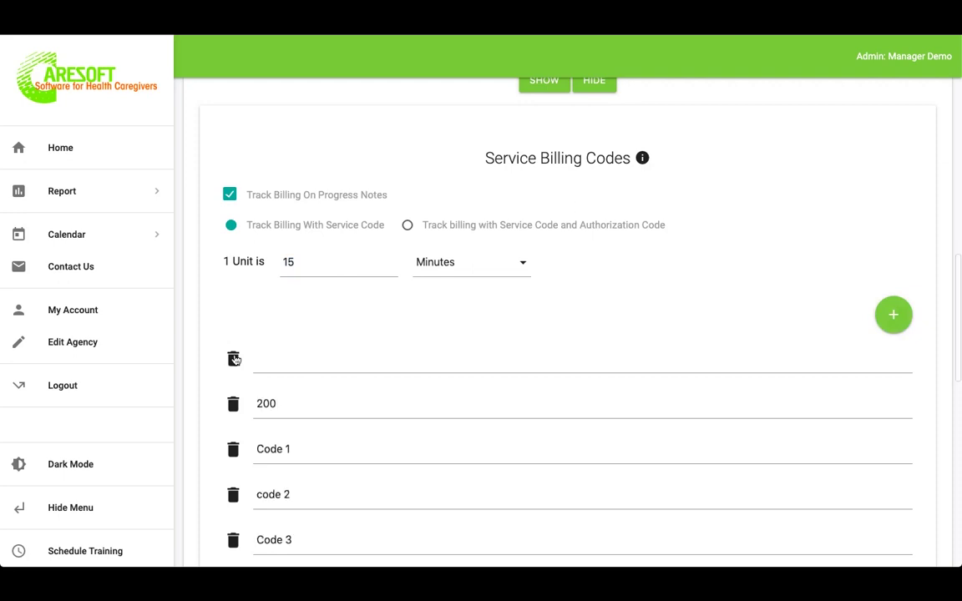
pyautogui.click(234, 359)
pyautogui.scroll(-4, 423, 417)
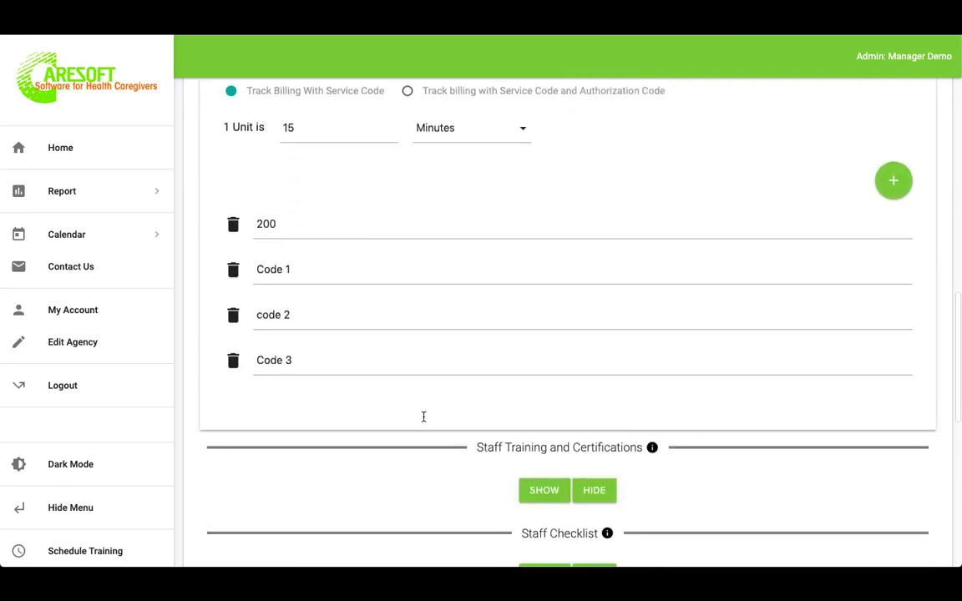
# - Expand the Staff Training and Certifications list, then collapse it again
pyautogui.click(544, 307)
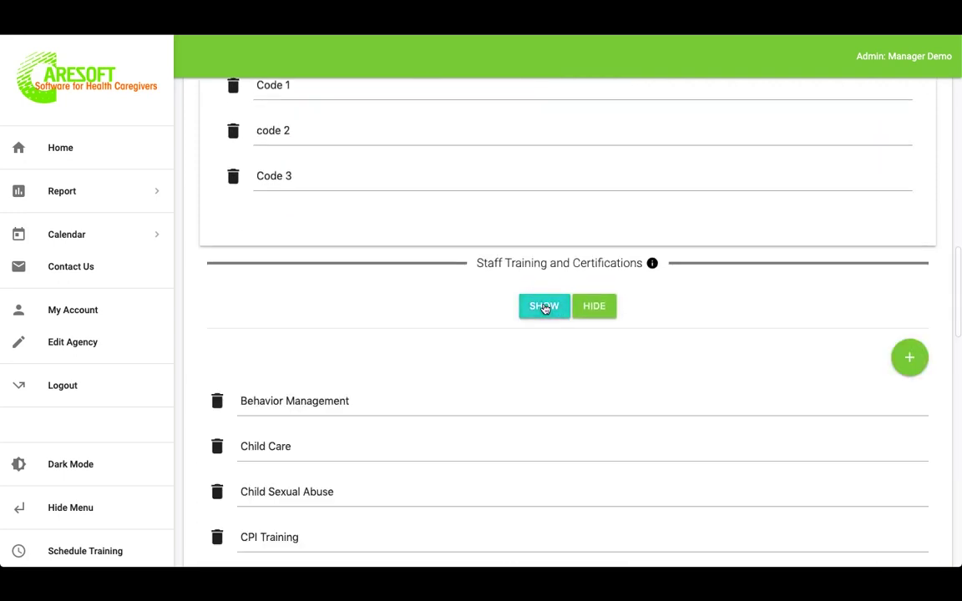
pyautogui.scroll(-2, 544, 307)
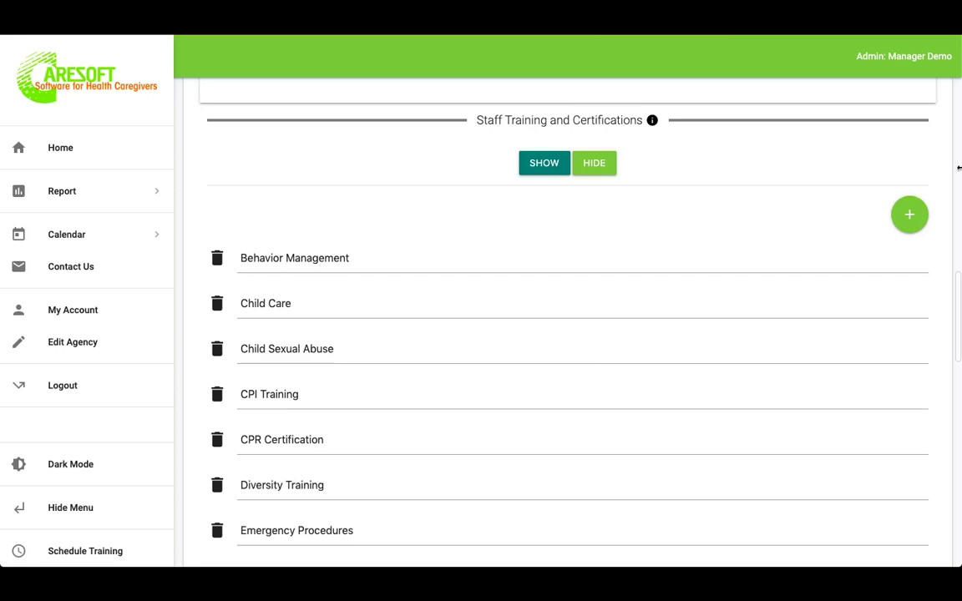
pyautogui.click(907, 221)
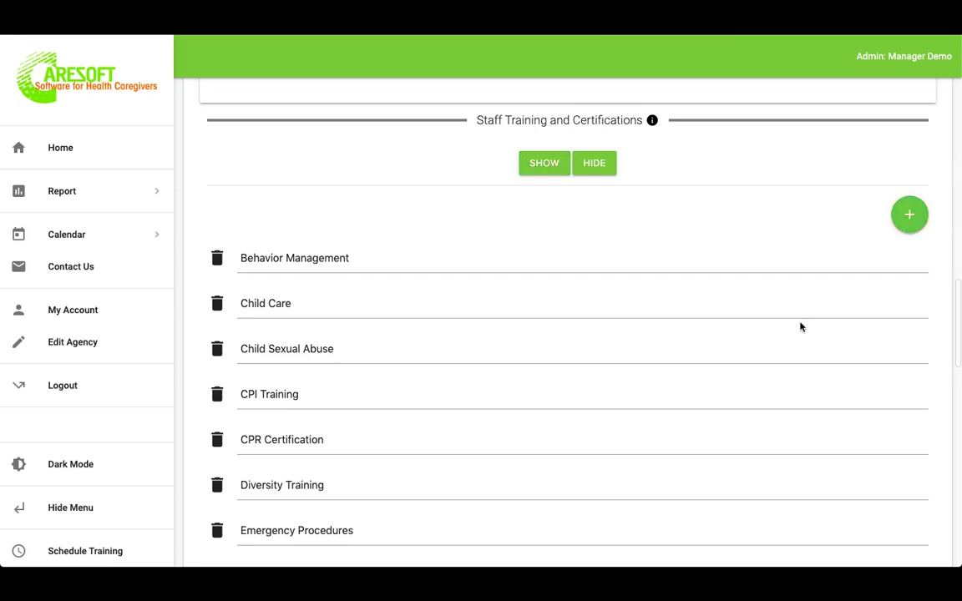
pyautogui.click(591, 165)
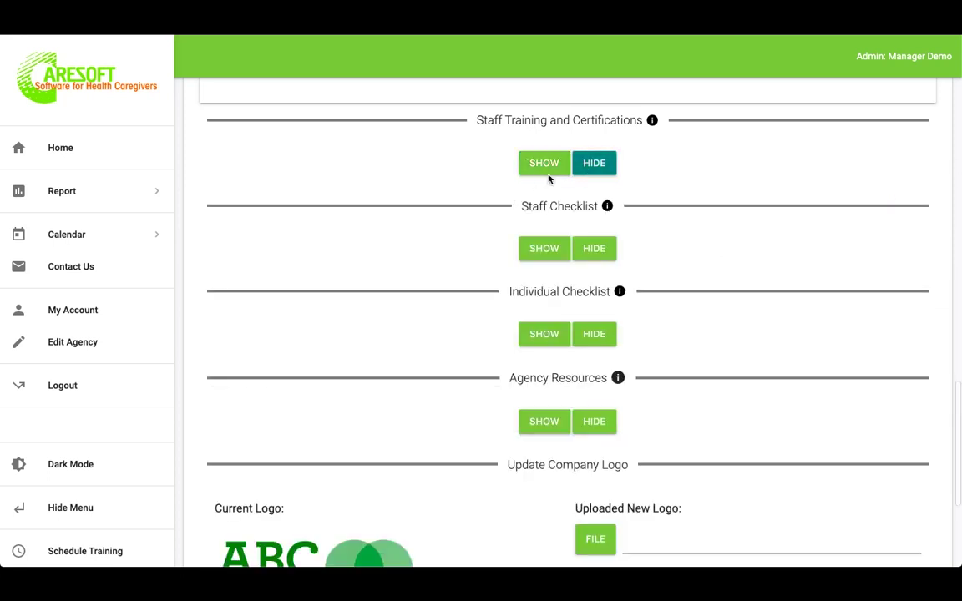
# - Expand the Staff Checklist, add and delete empty rows, then collapse it
pyautogui.click(543, 248)
pyautogui.scroll(-3, 639, 294)
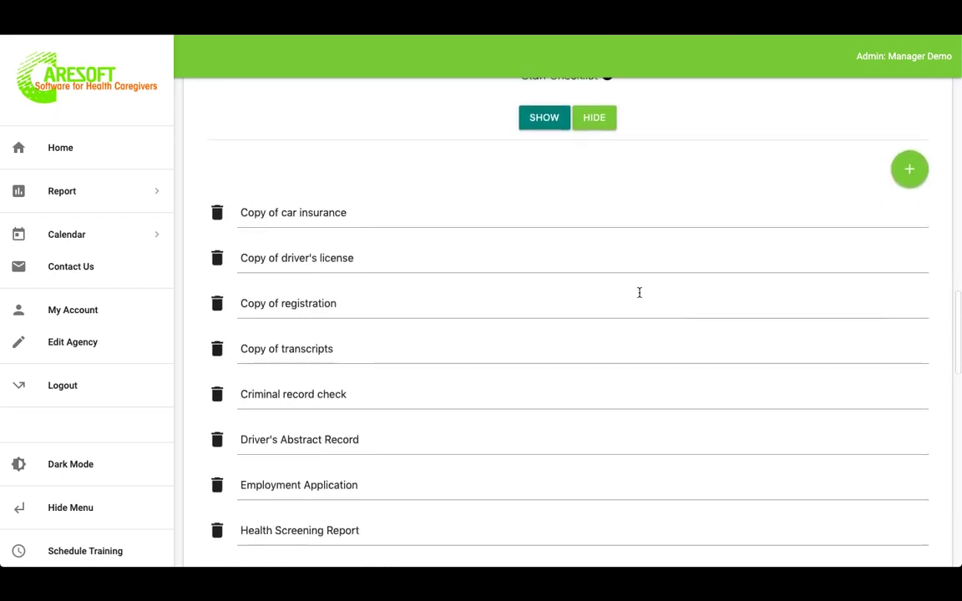
pyautogui.click(908, 150)
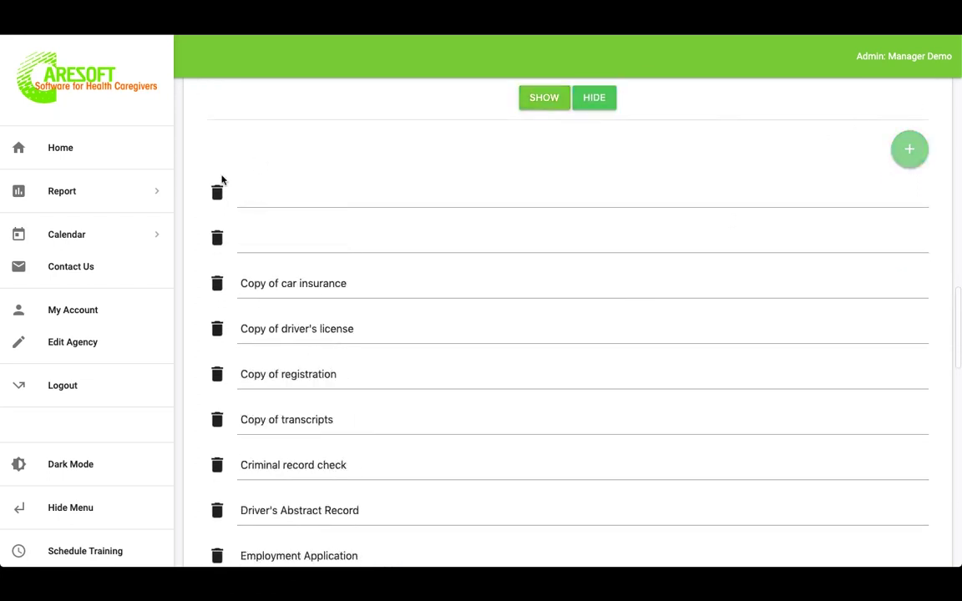
pyautogui.click(217, 191)
pyautogui.click(217, 191)
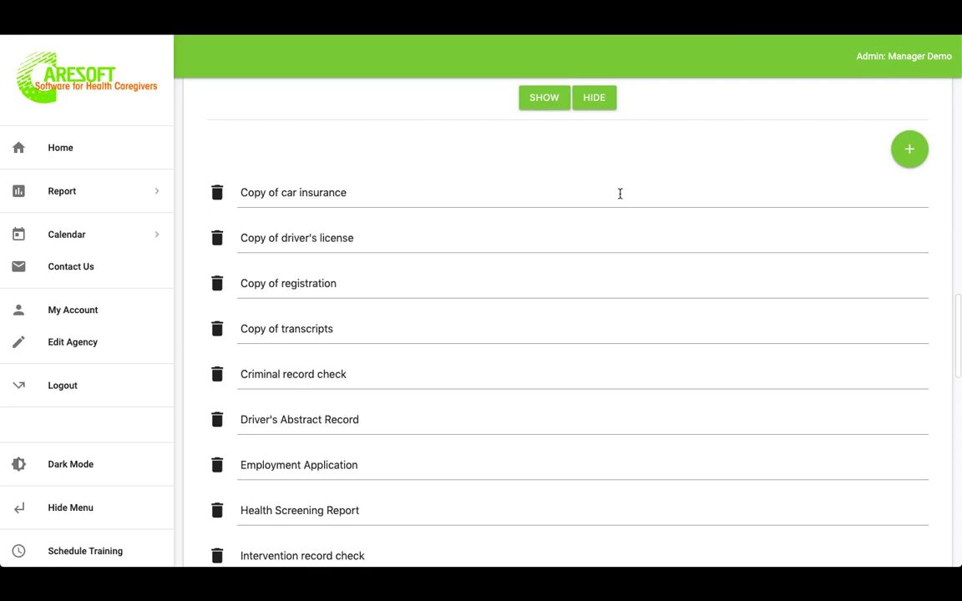
pyautogui.scroll(2, 608, 197)
pyautogui.click(594, 179)
# - Expand the Individual Checklist, add two blank items, and delete both, leaving New Client Onboarding
pyautogui.scroll(-1, 534, 267)
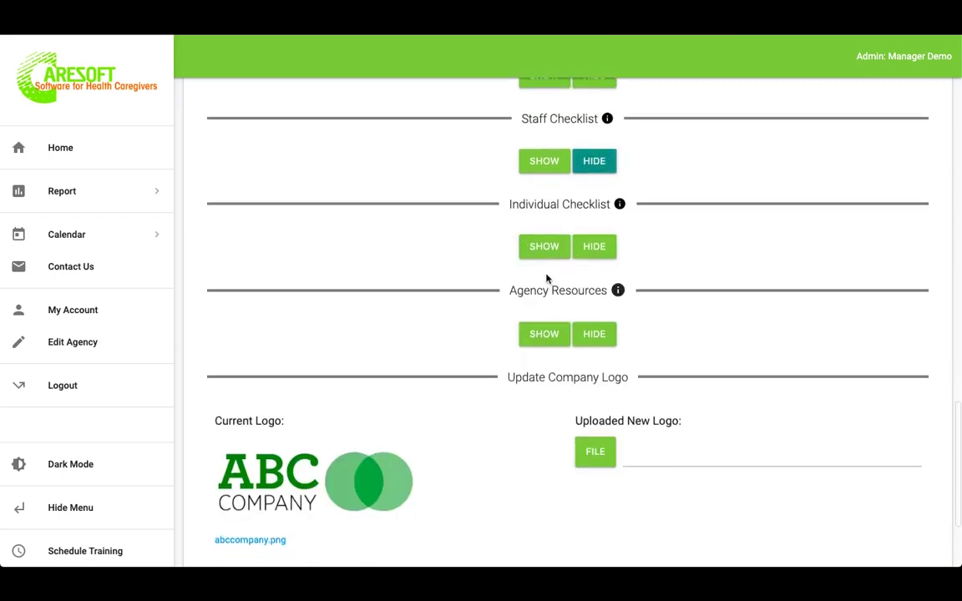
pyautogui.click(545, 208)
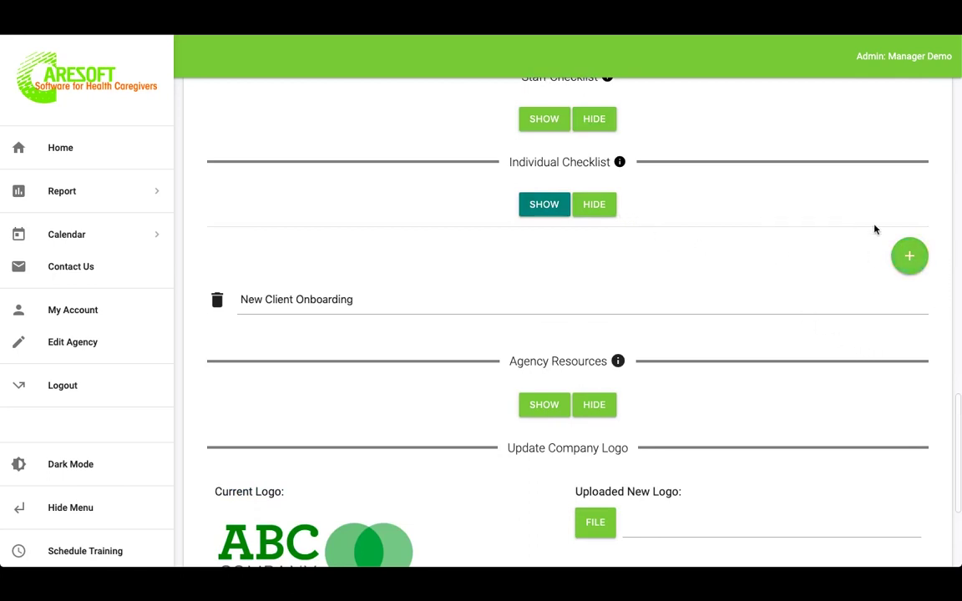
pyautogui.click(899, 257)
pyautogui.click(899, 257)
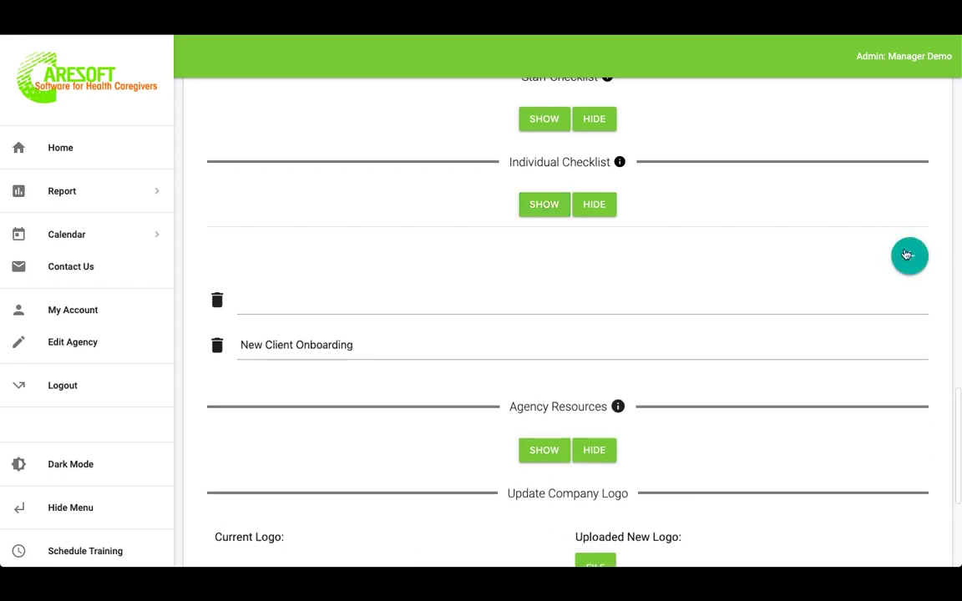
pyautogui.click(217, 300)
pyautogui.click(217, 299)
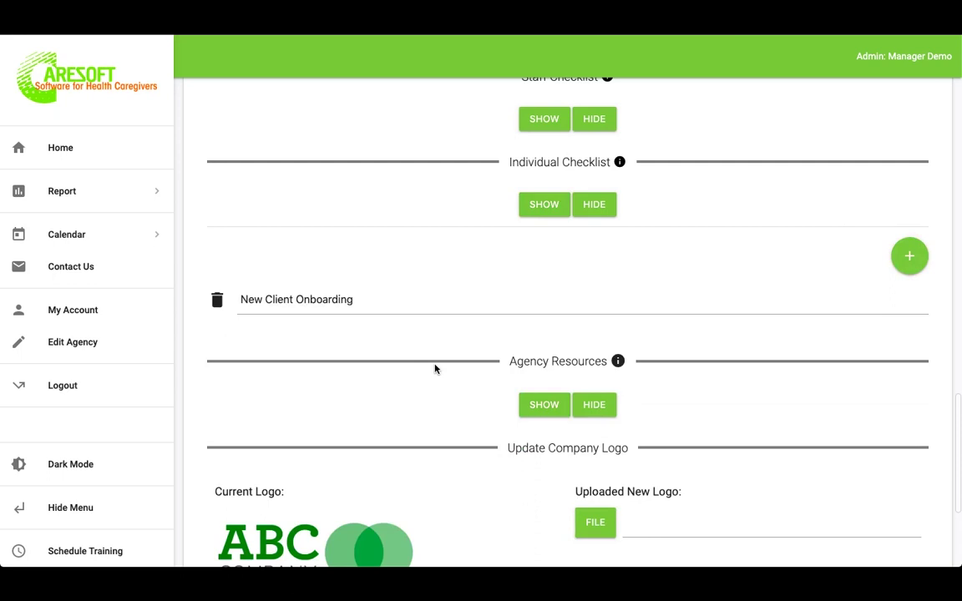
pyautogui.scroll(-1, 700, 361)
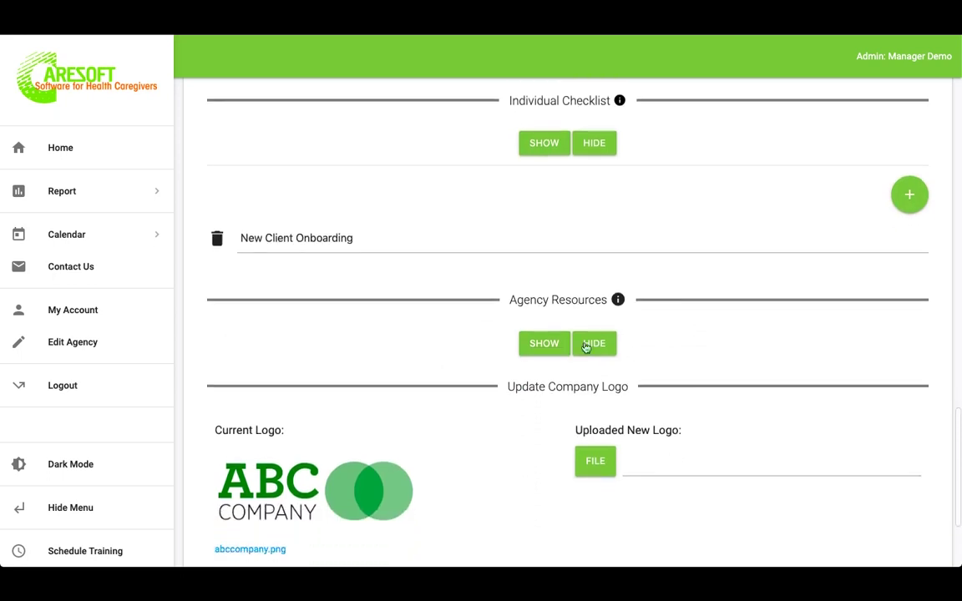
# - Expand Agency Resources, add two resource rows, and delete one extra row
pyautogui.click(535, 343)
pyautogui.scroll(-3, 535, 343)
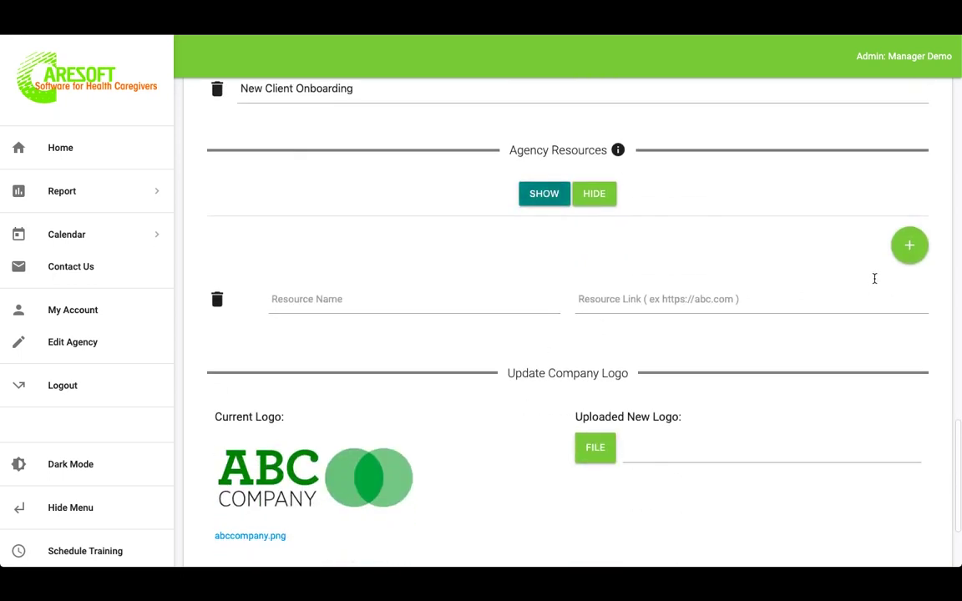
pyautogui.click(910, 243)
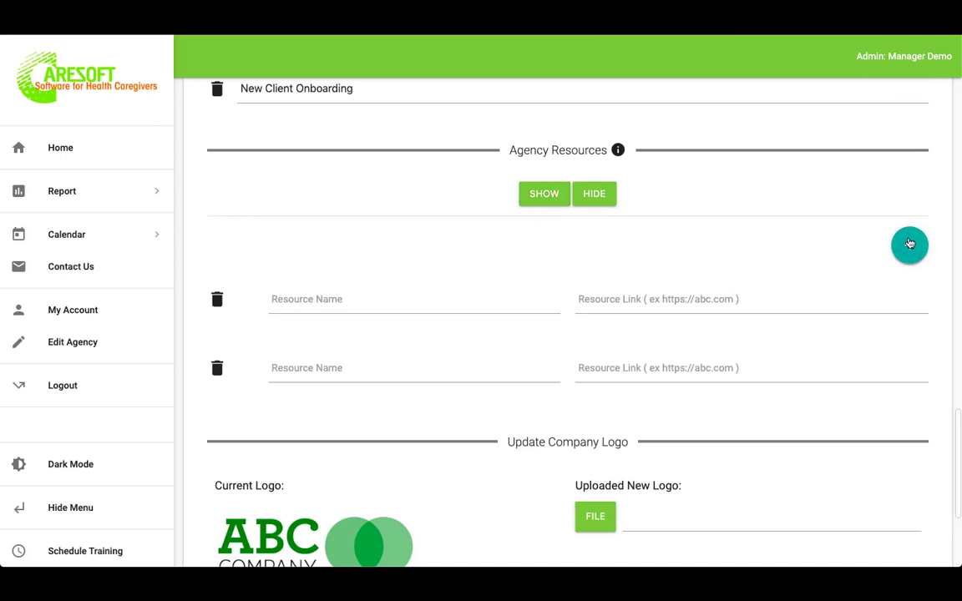
pyautogui.click(910, 243)
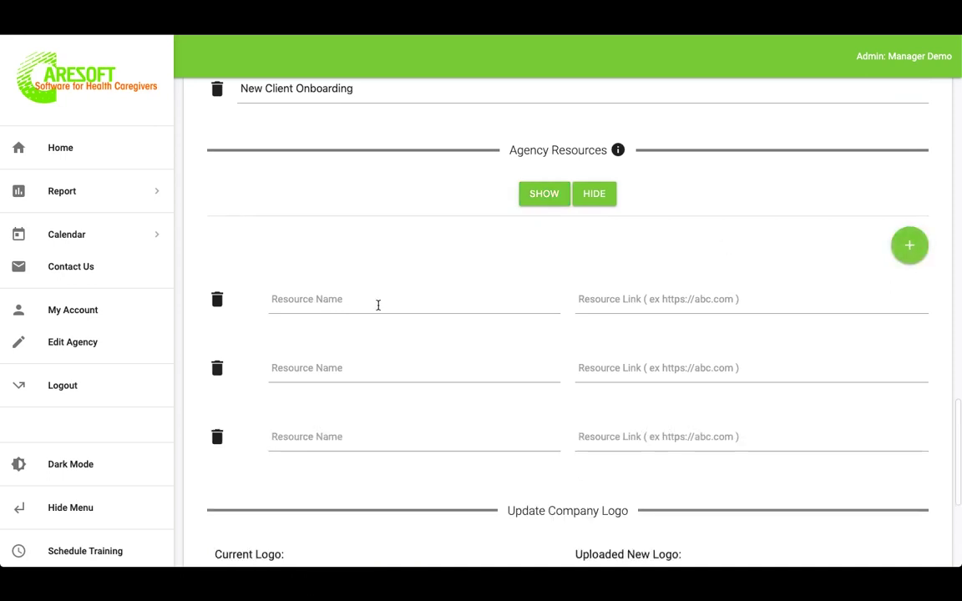
pyautogui.click(378, 304)
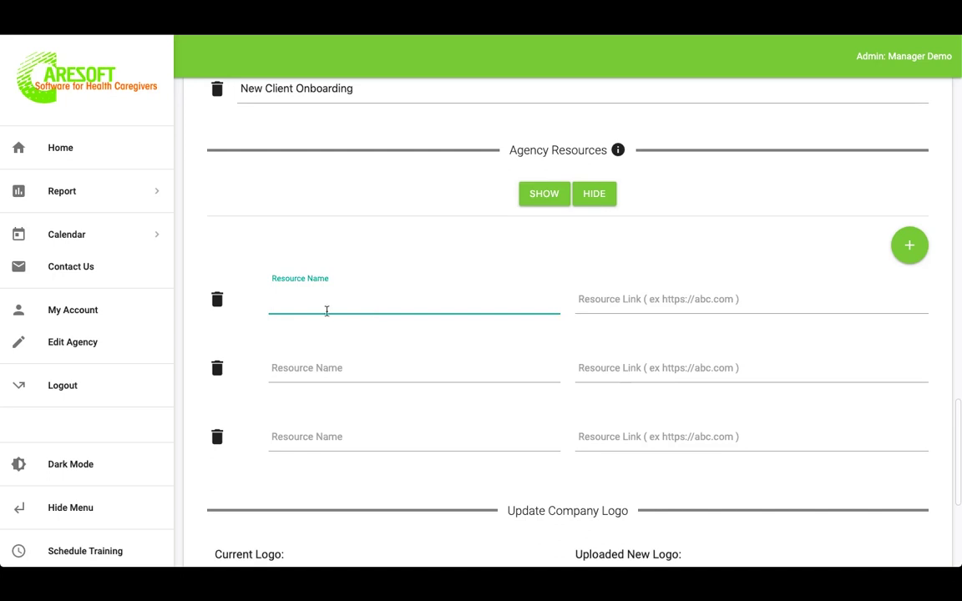
pyautogui.click(218, 300)
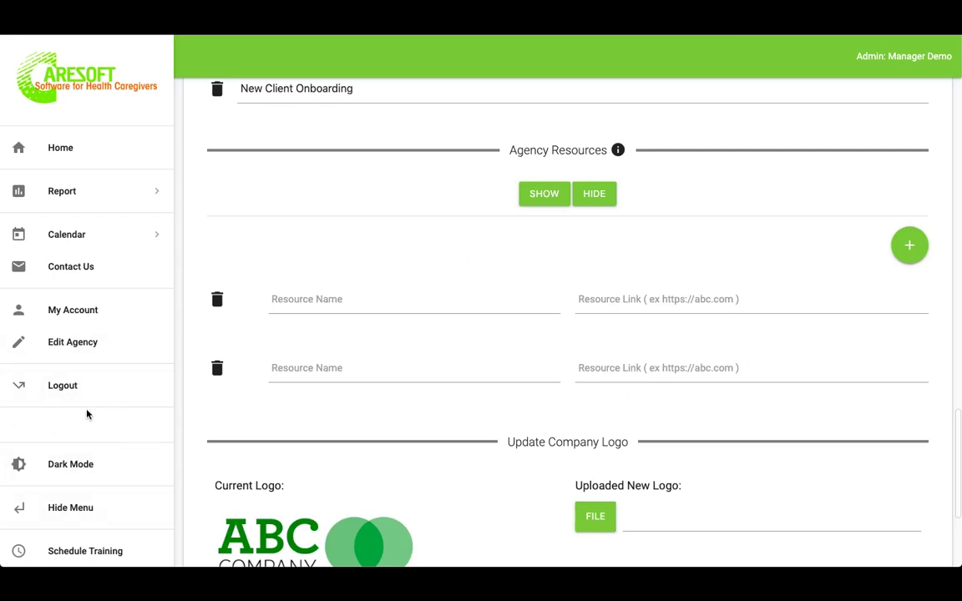
pyautogui.click(351, 293)
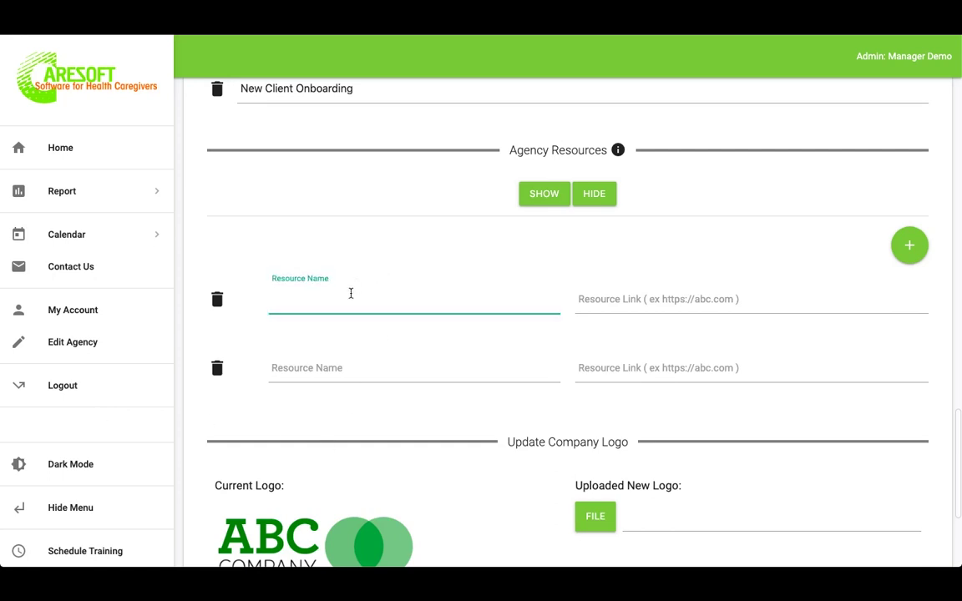
pyautogui.write('https://google')
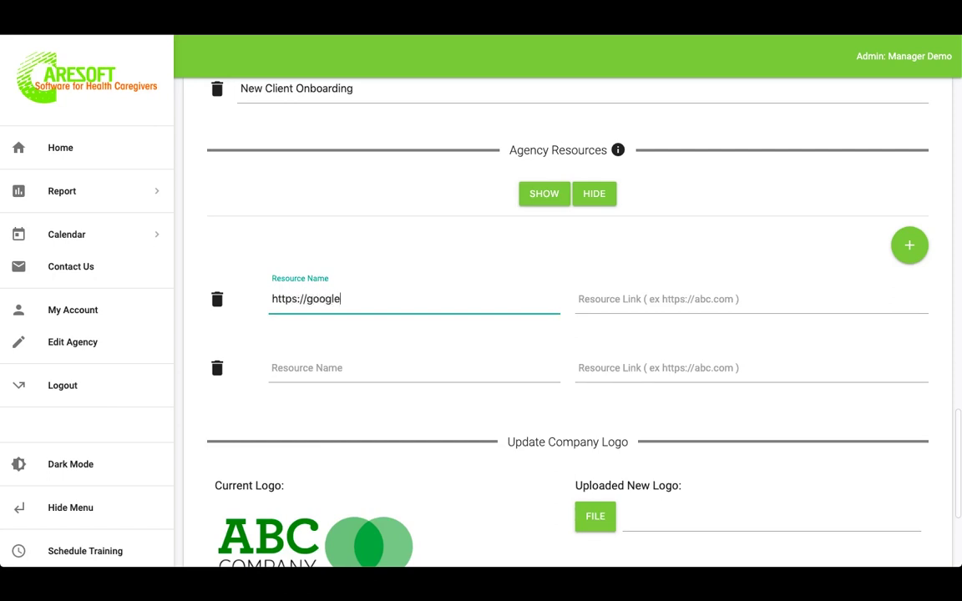
pyautogui.write('.com')
pyautogui.hotkey('ctrl', 'a')
pyautogui.hotkey('ctrl', 'c')
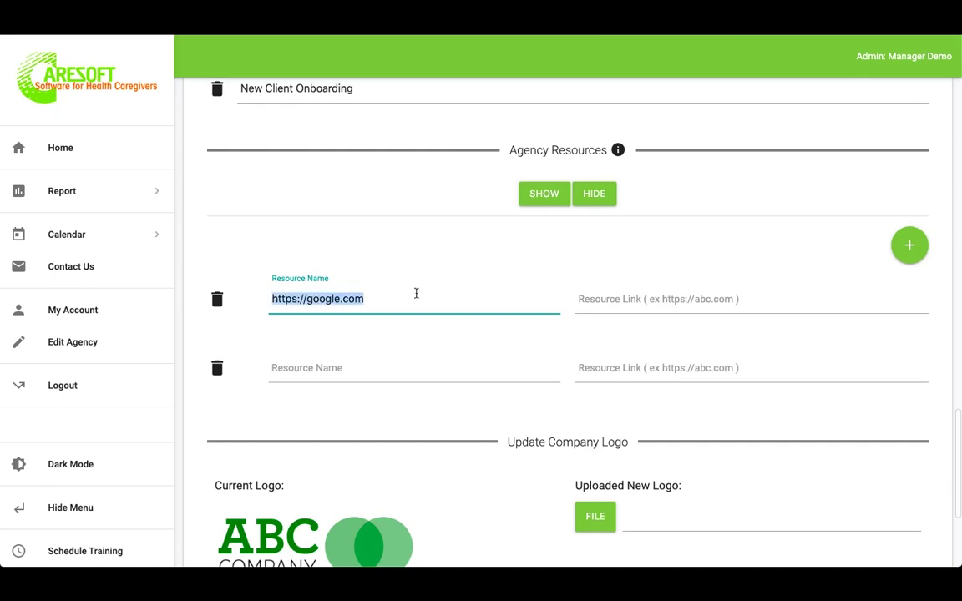
pyautogui.press('BackSpace')
pyautogui.click(646, 298)
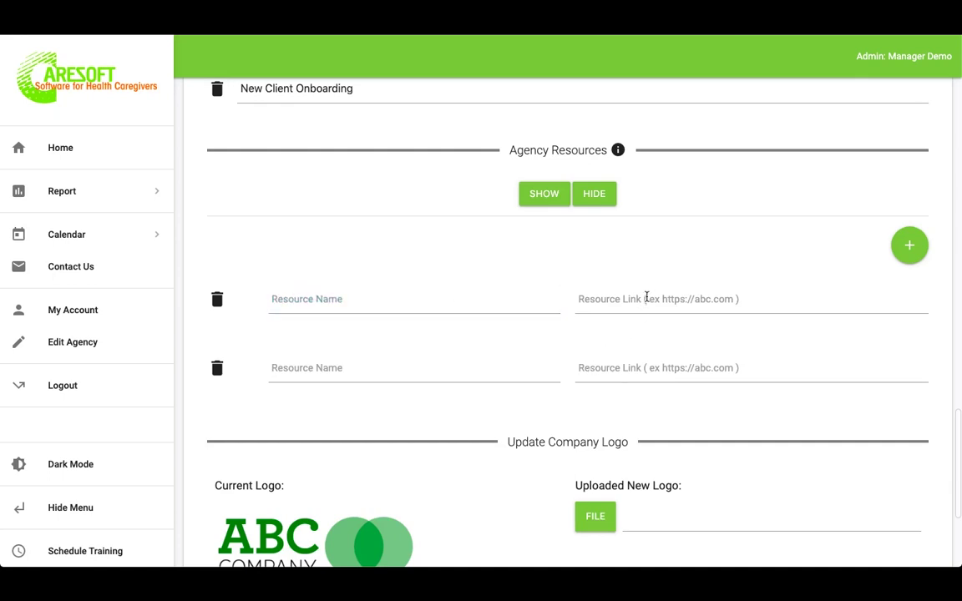
pyautogui.click(754, 302)
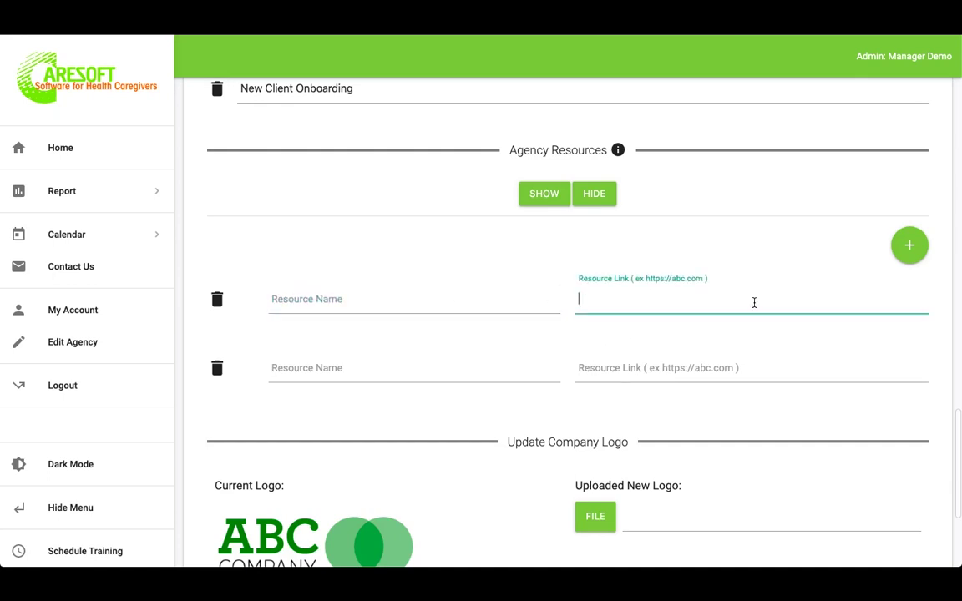
pyautogui.hotkey('ctrl', 'v')
pyautogui.click(357, 297)
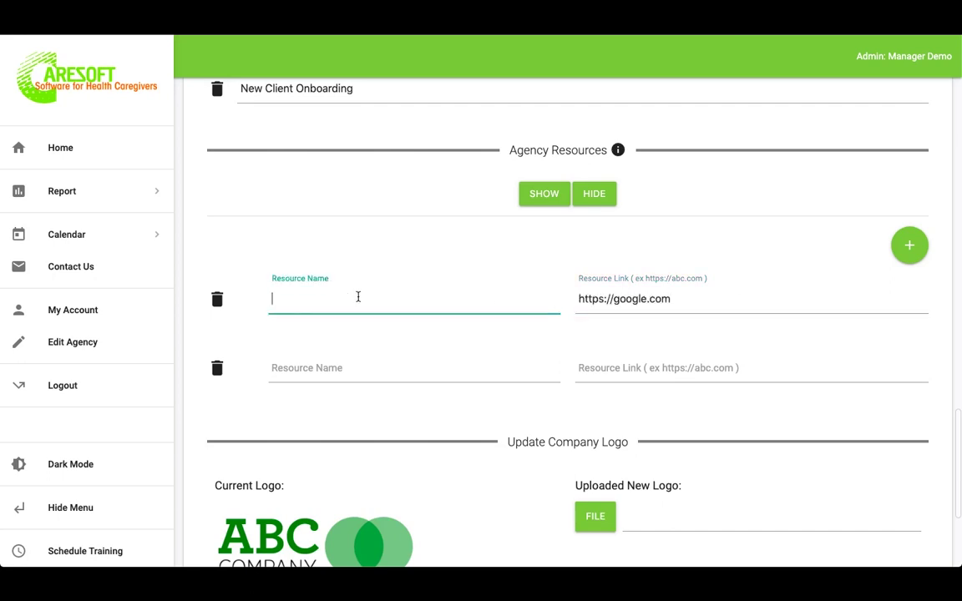
pyautogui.write('Google')
pyautogui.scroll(-1, 515, 447)
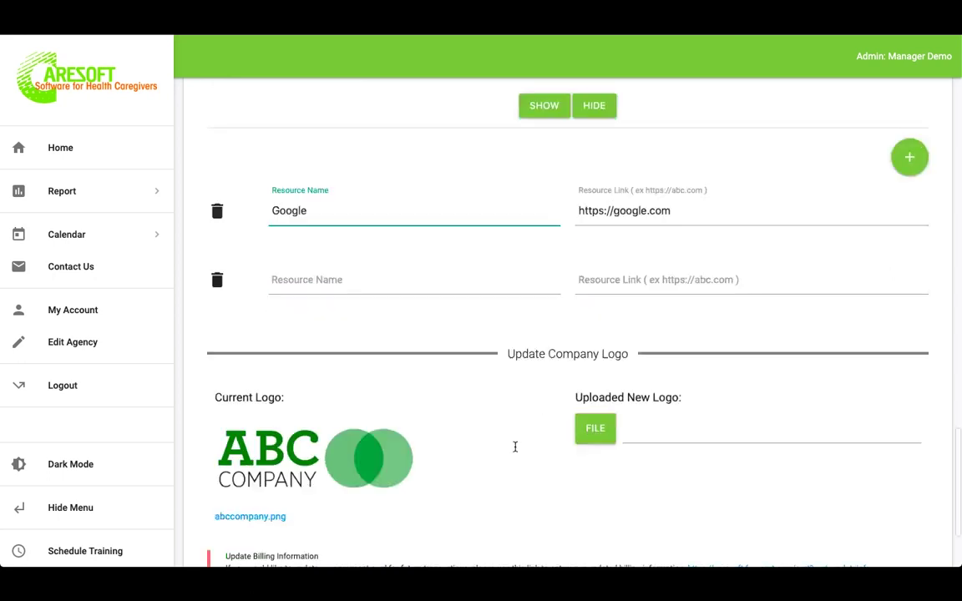
pyautogui.scroll(-2, 515, 447)
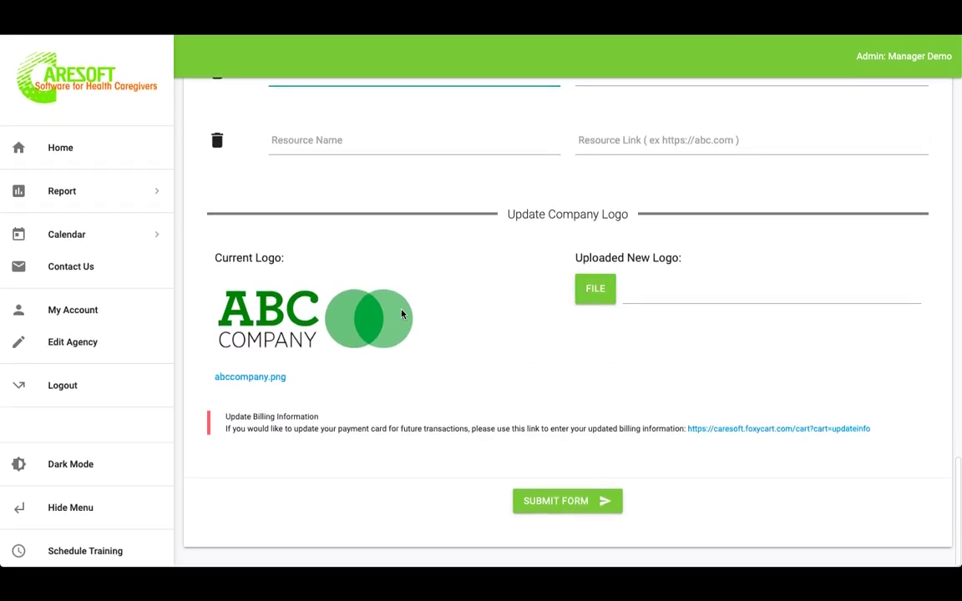
# - Submit the agency details, return Home, and check the forms list now shows Resident
pyautogui.click(563, 504)
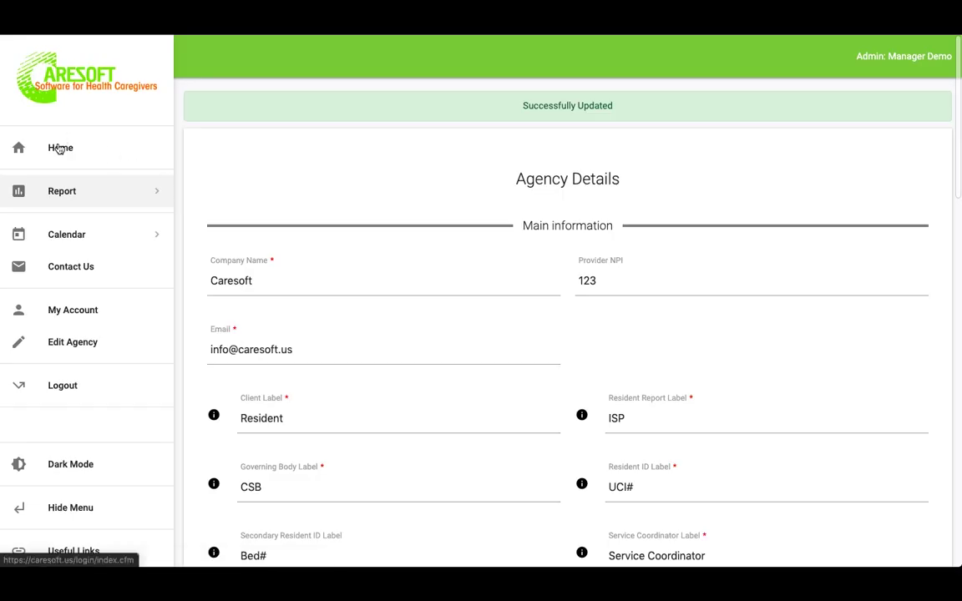
pyautogui.click(59, 149)
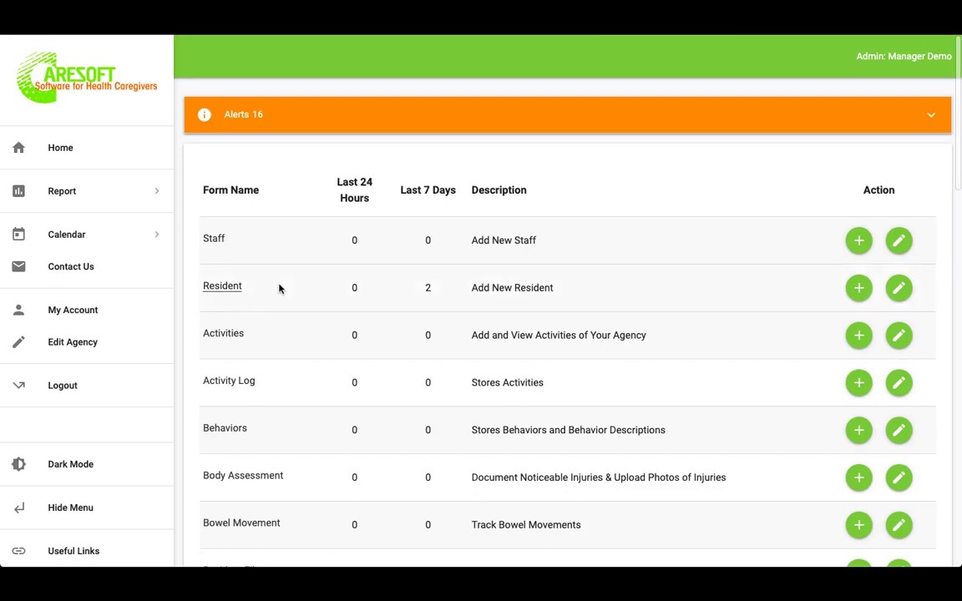
pyautogui.scroll(-1, 298, 337)
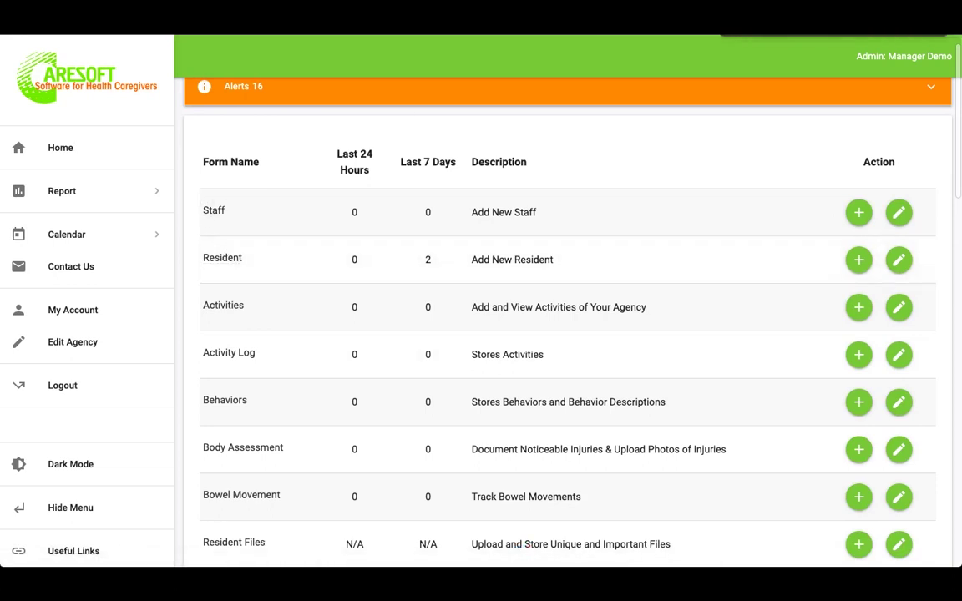
pyautogui.scroll(-3, 228, 373)
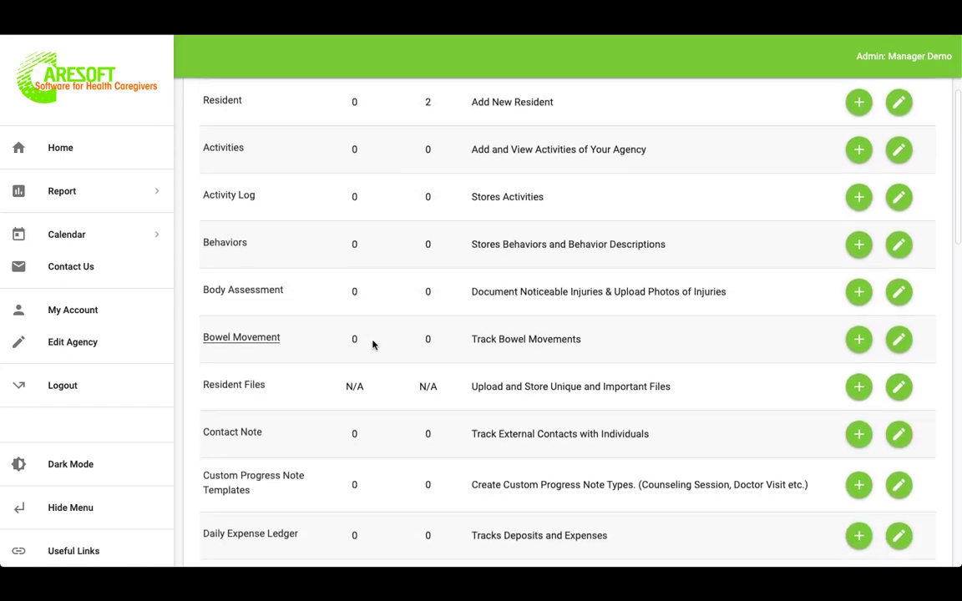
pyautogui.scroll(-1, 373, 344)
pyautogui.scroll(3, 373, 344)
pyautogui.scroll(-1, 372, 344)
pyautogui.scroll(-15, 372, 344)
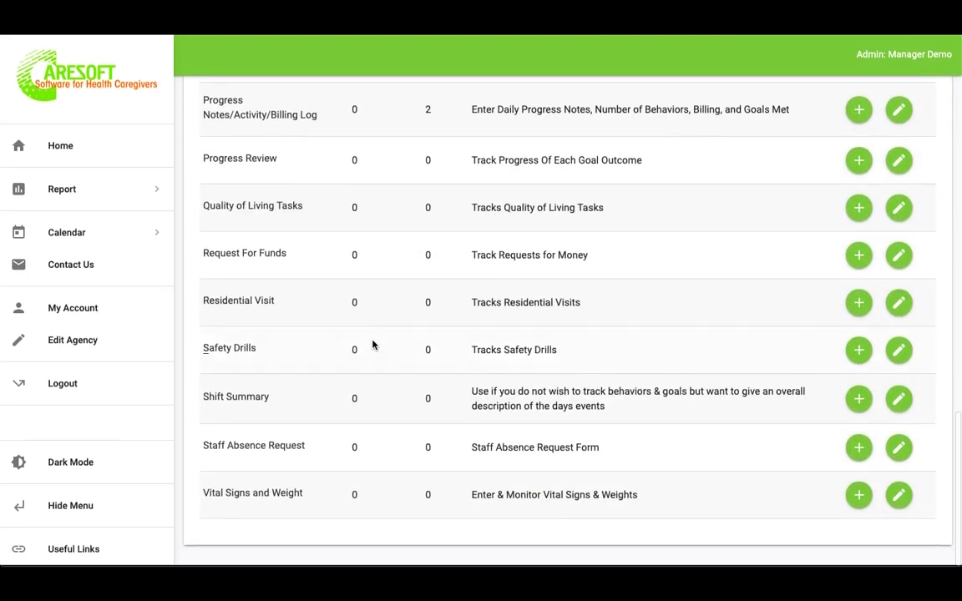
pyautogui.scroll(15, 372, 344)
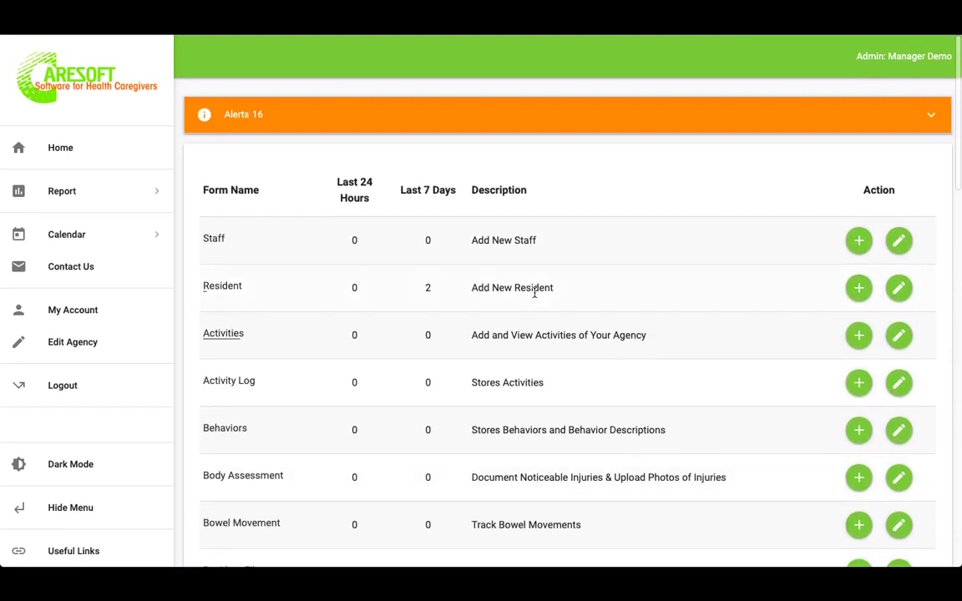
pyautogui.scroll(-1, 535, 294)
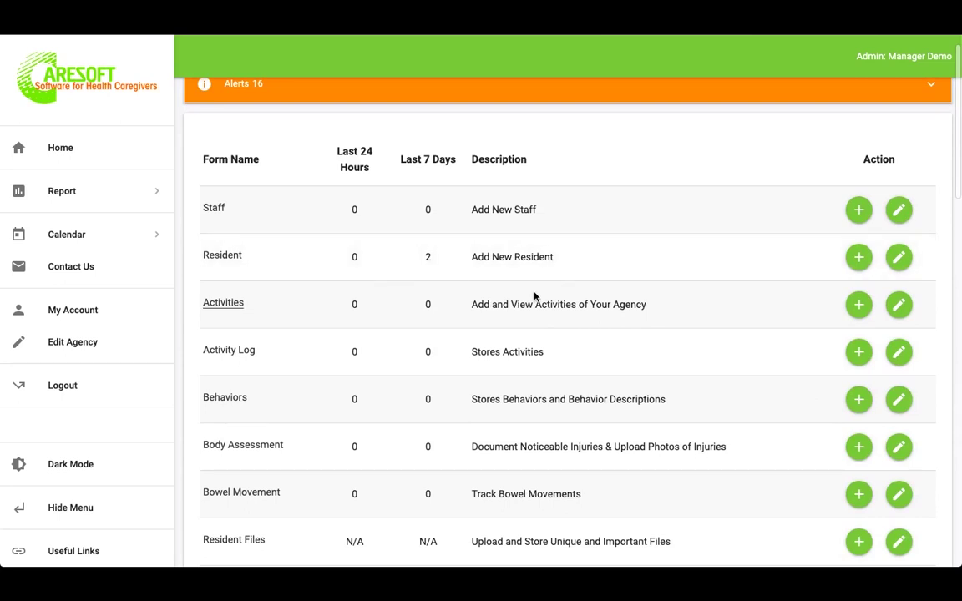
# - Add a new Staff entry, click into First and Last Name, and view the Access Level options
pyautogui.click(861, 211)
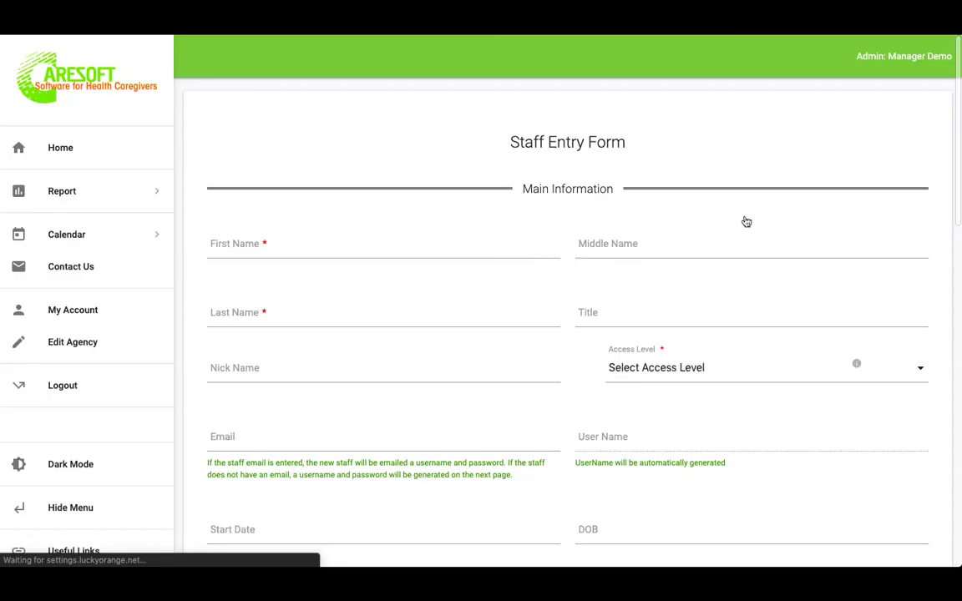
pyautogui.click(373, 241)
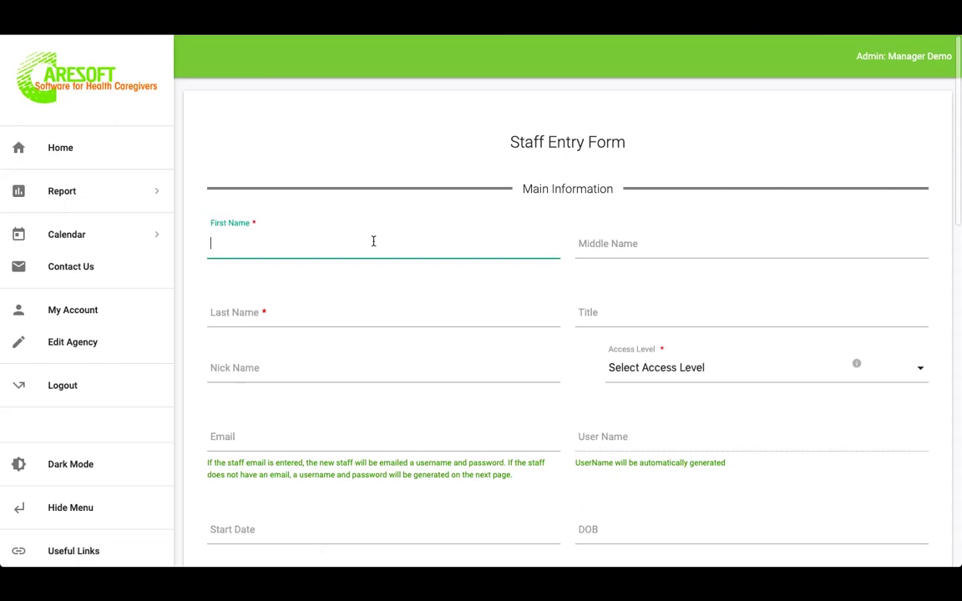
pyautogui.click(322, 313)
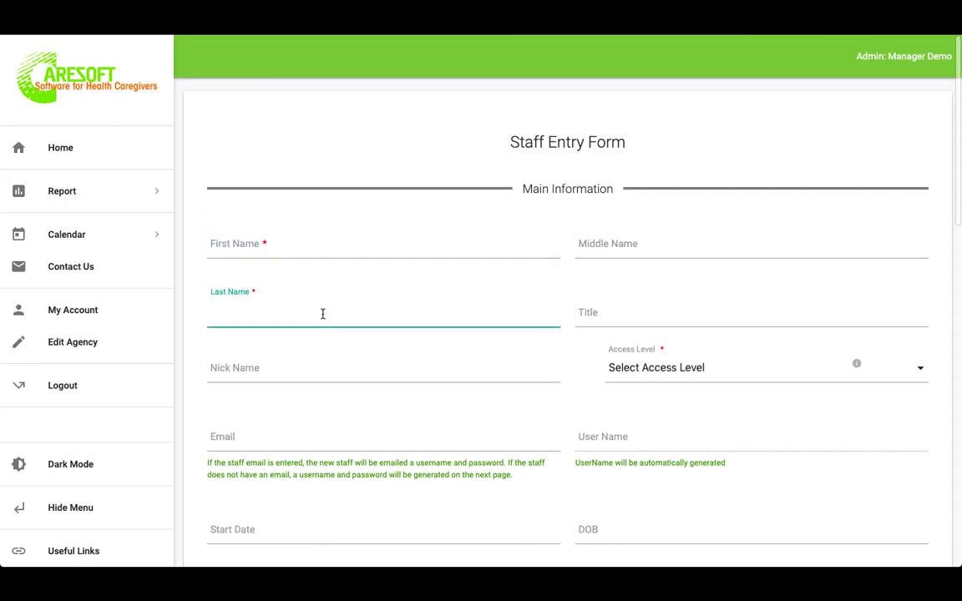
pyautogui.click(683, 367)
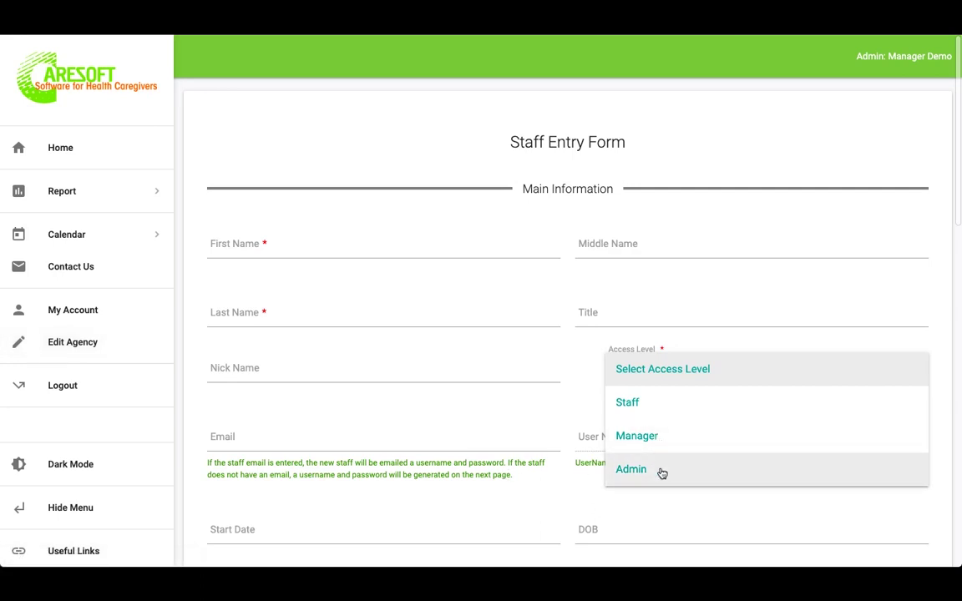
# - Dismiss the access level list and scroll through the staff email and other form fields
pyautogui.click(668, 372)
pyautogui.scroll(-1, 666, 372)
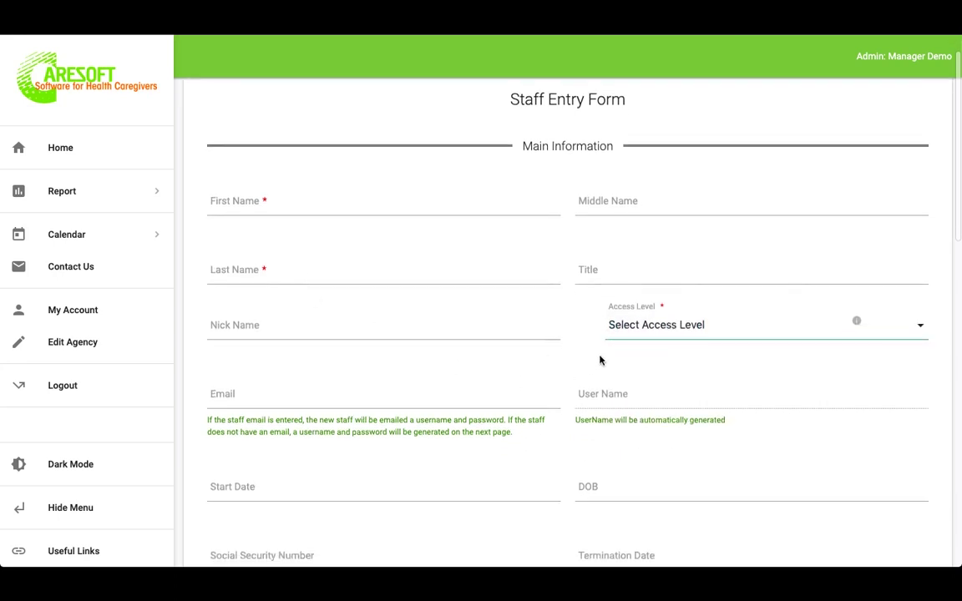
pyautogui.scroll(-3, 601, 360)
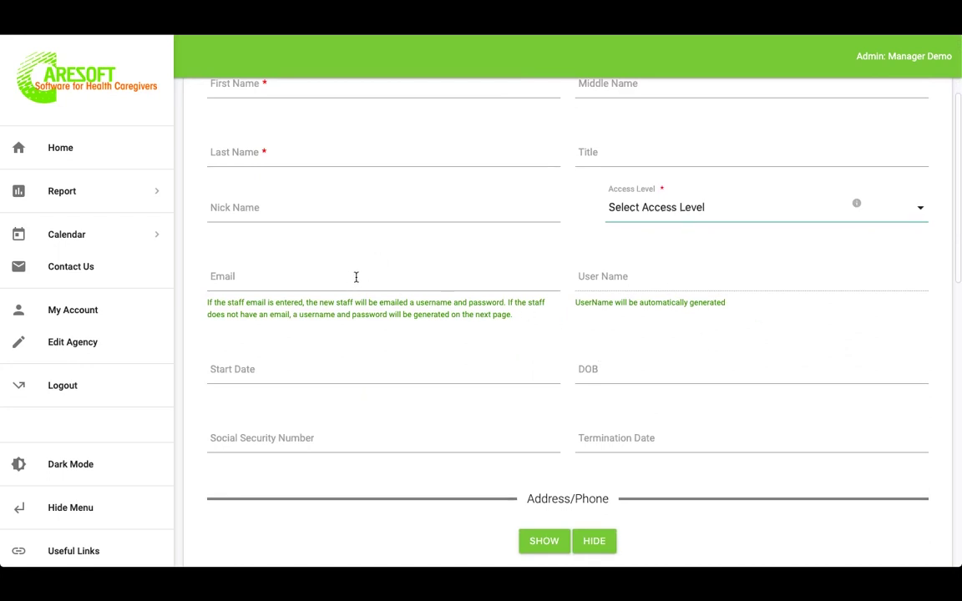
pyautogui.click(356, 277)
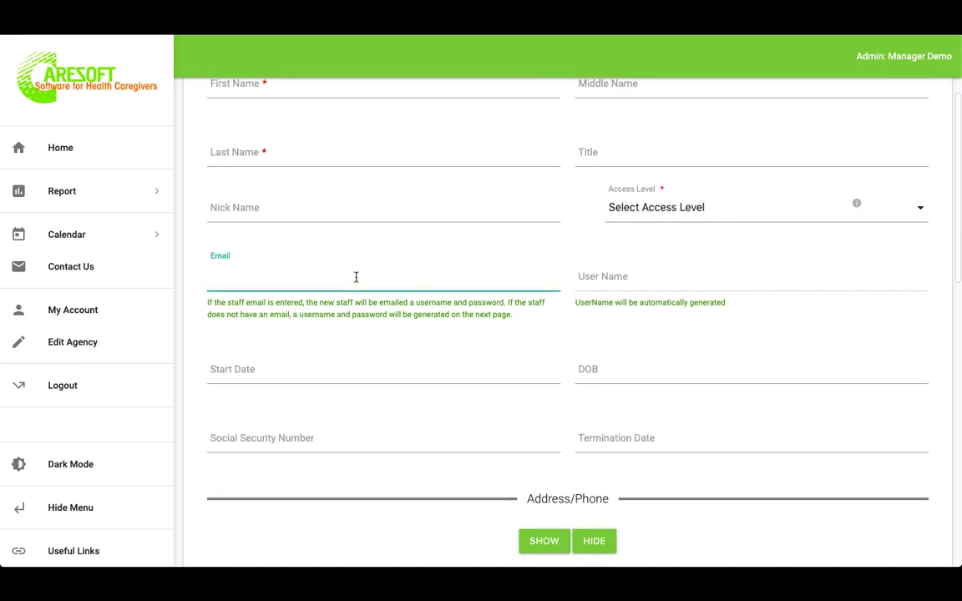
pyautogui.scroll(-15, 355, 277)
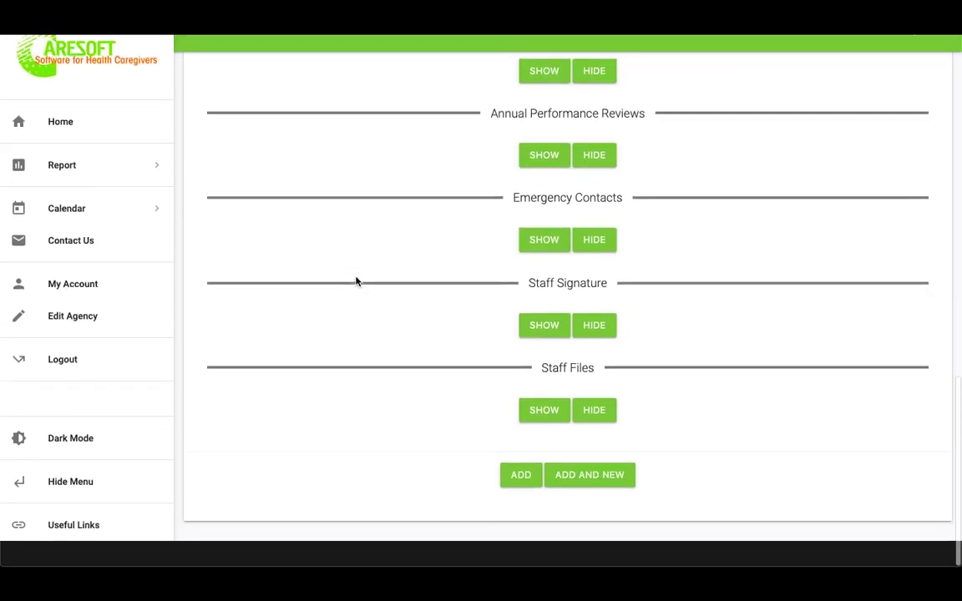
pyautogui.scroll(15, 372, 353)
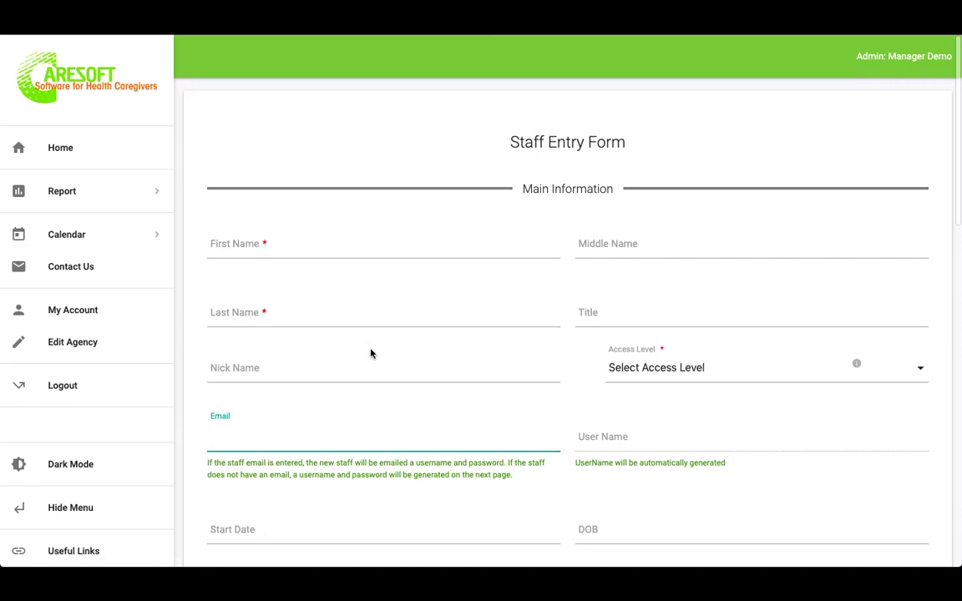
pyautogui.scroll(-1, 372, 353)
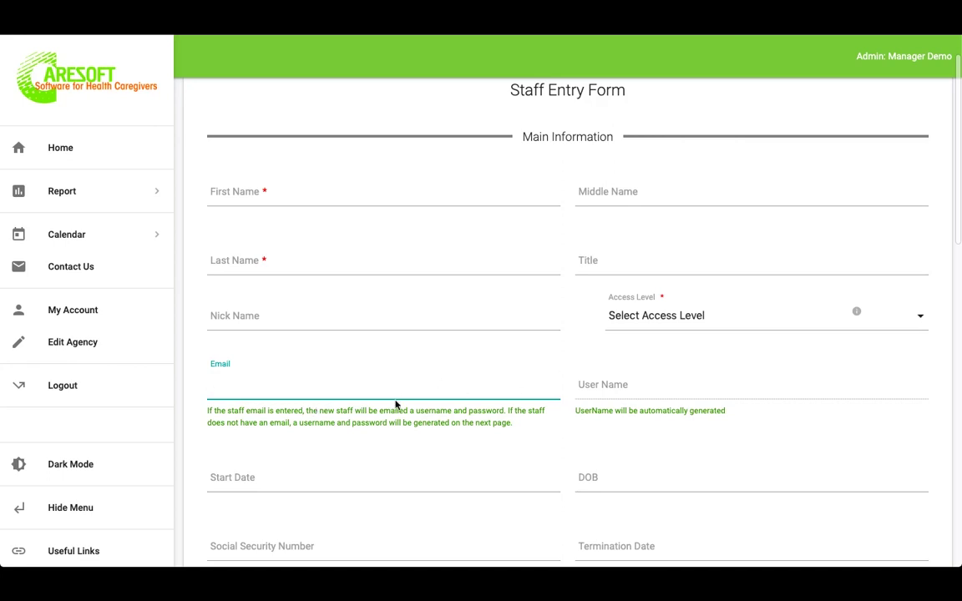
pyautogui.scroll(-1, 367, 460)
pyautogui.scroll(-8, 371, 463)
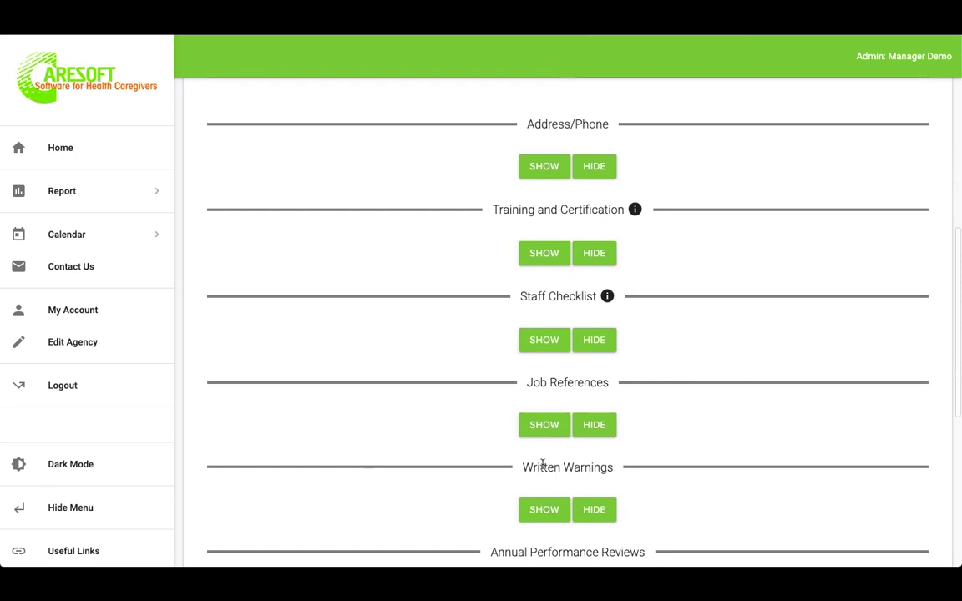
pyautogui.scroll(-3, 464, 440)
pyautogui.scroll(5, 463, 440)
pyautogui.scroll(8, 464, 442)
pyautogui.click(463, 436)
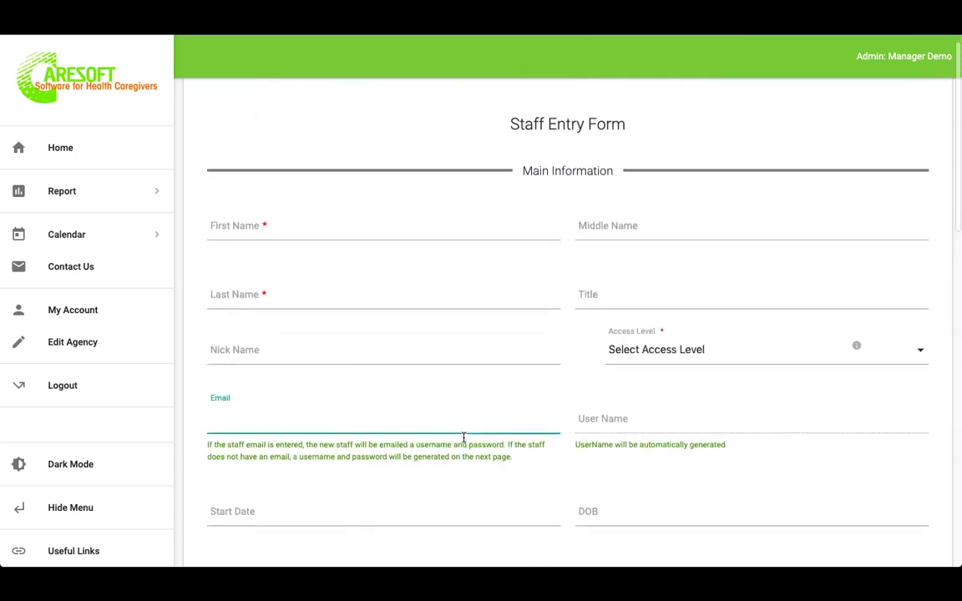
# - Expand the Address/Phone section to show its fields
pyautogui.scroll(-1, 463, 435)
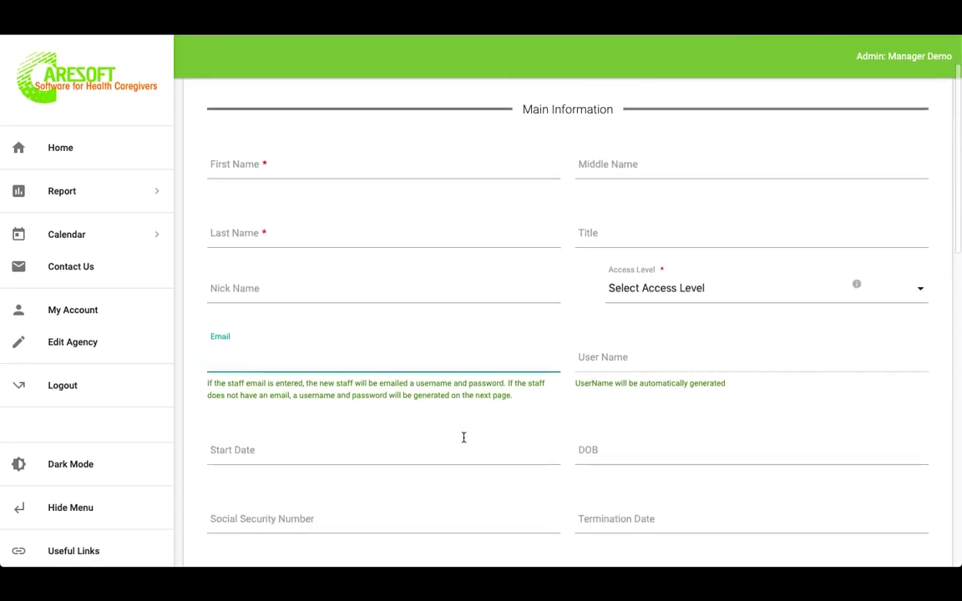
pyautogui.scroll(-2, 463, 438)
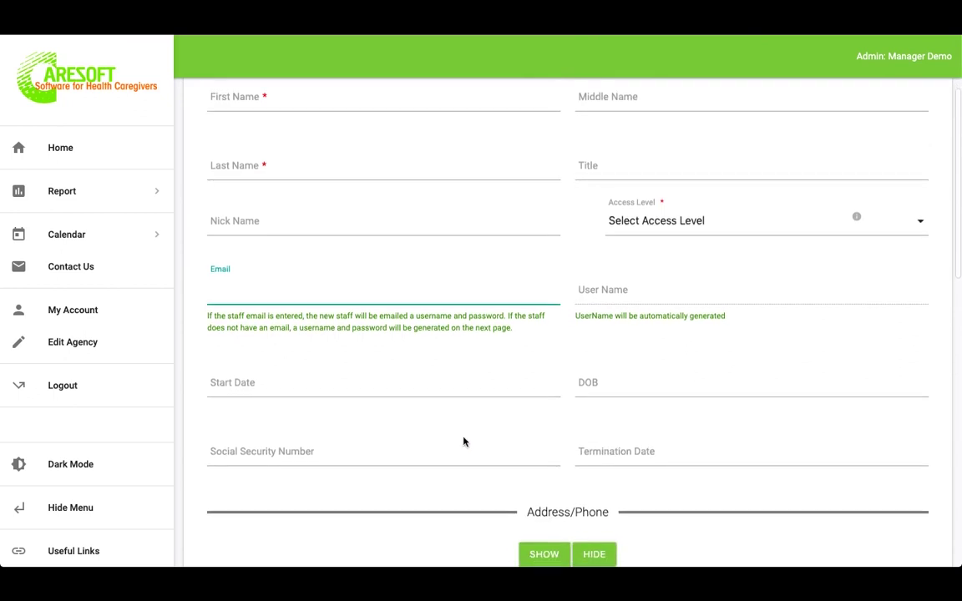
pyautogui.scroll(-4, 463, 442)
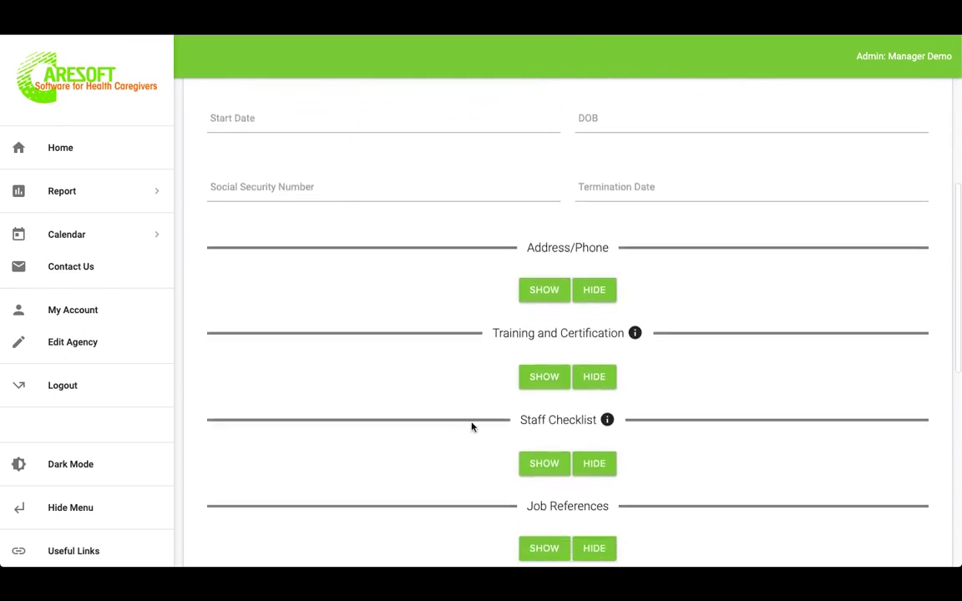
pyautogui.click(544, 292)
pyautogui.scroll(-1, 390, 377)
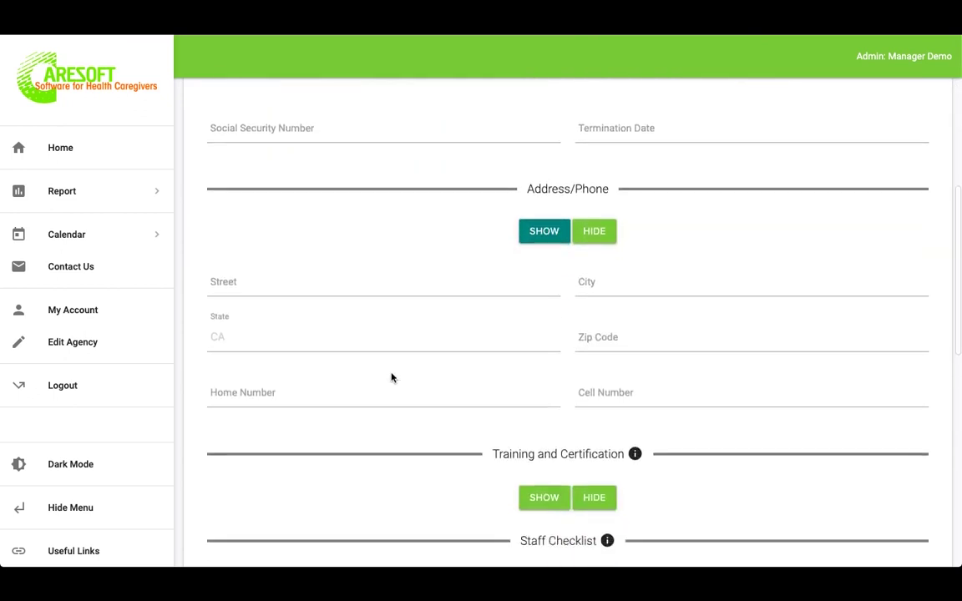
# - Expand Training and Certification, showing each training such as Behavior Management marked No
pyautogui.scroll(-2, 390, 377)
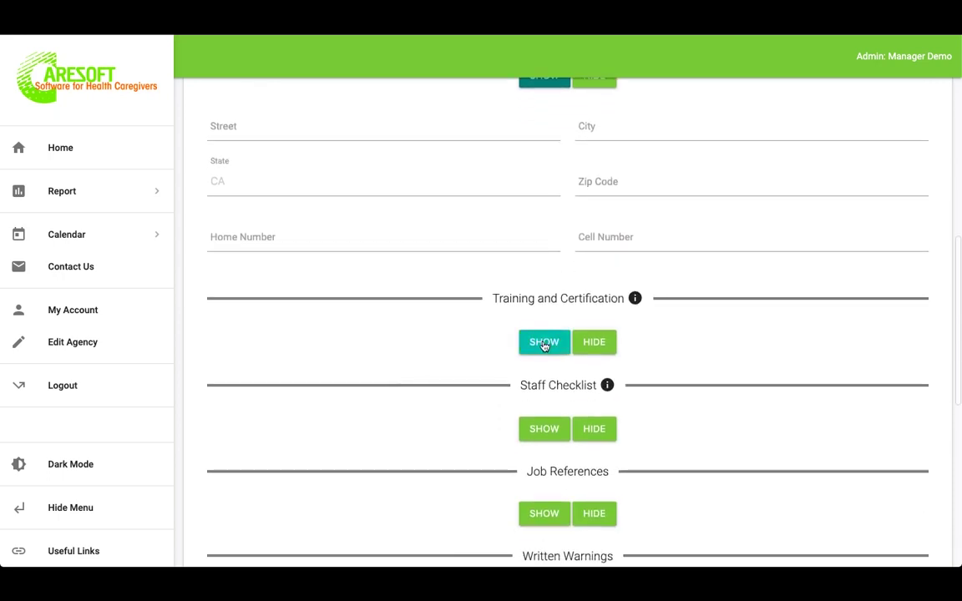
pyautogui.click(544, 342)
pyautogui.scroll(-2, 542, 344)
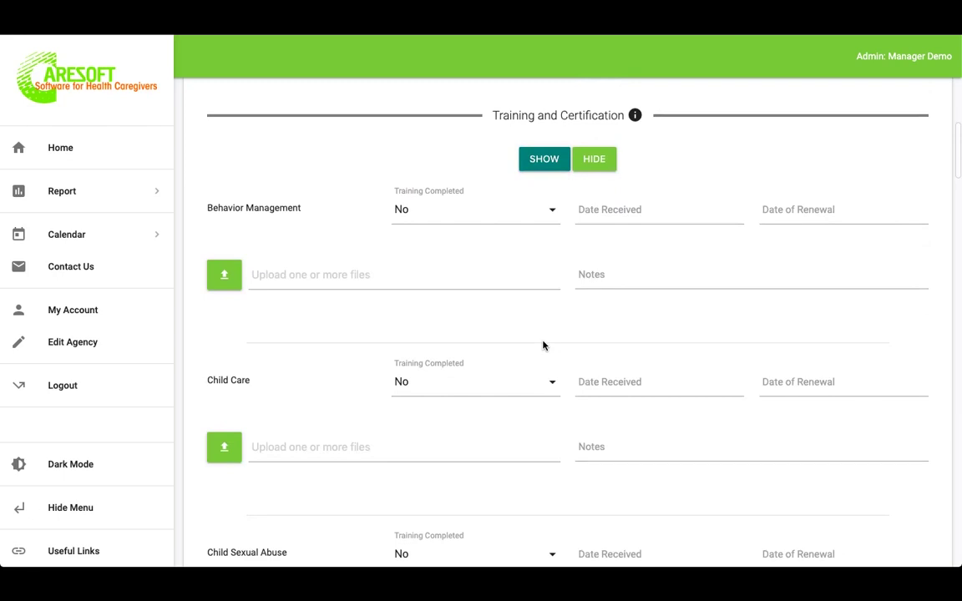
# - Mark Behavior Management training completed (Yes) with date received 10/01/2019
pyautogui.click(516, 217)
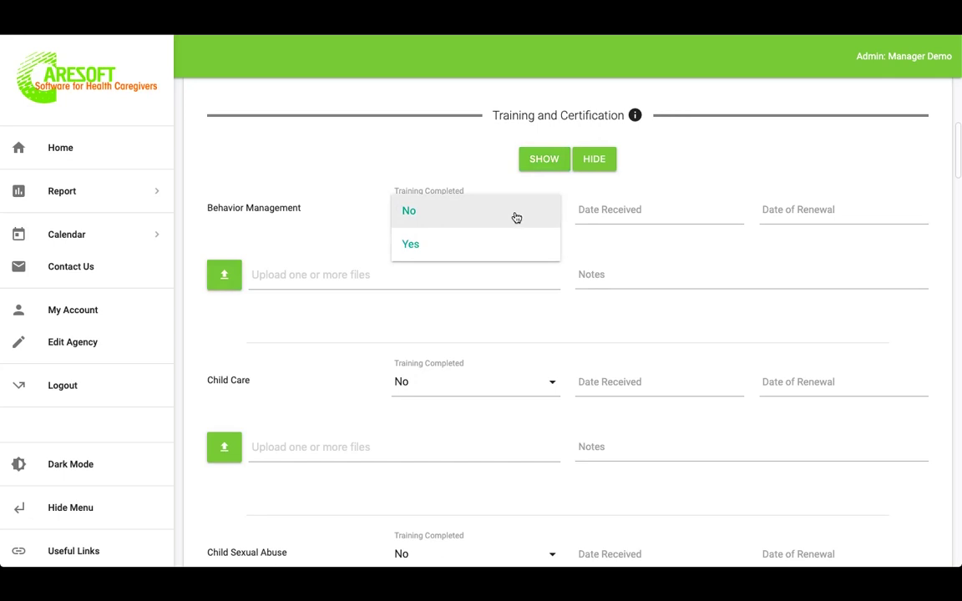
pyautogui.click(465, 250)
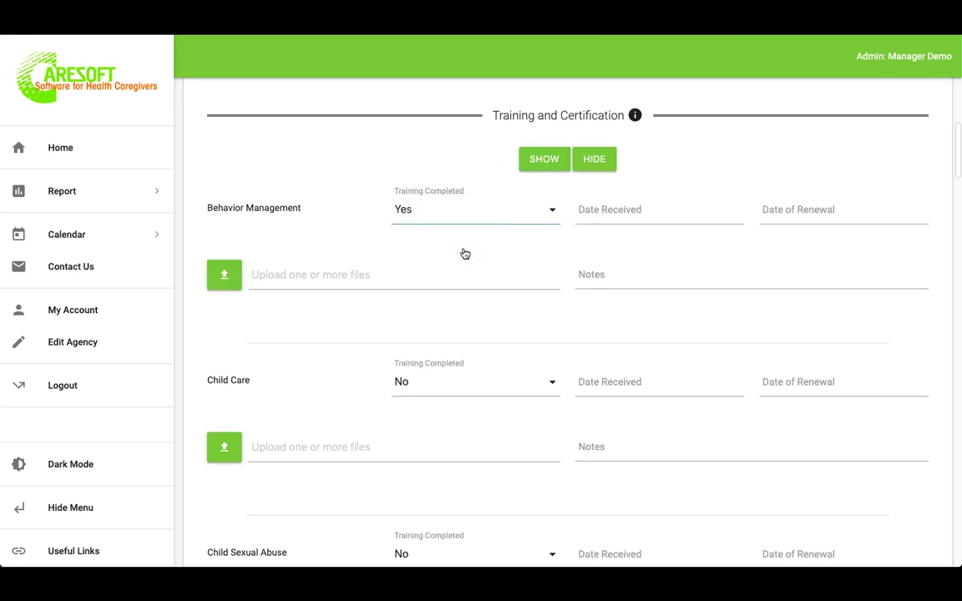
pyautogui.click(657, 211)
pyautogui.click(543, 174)
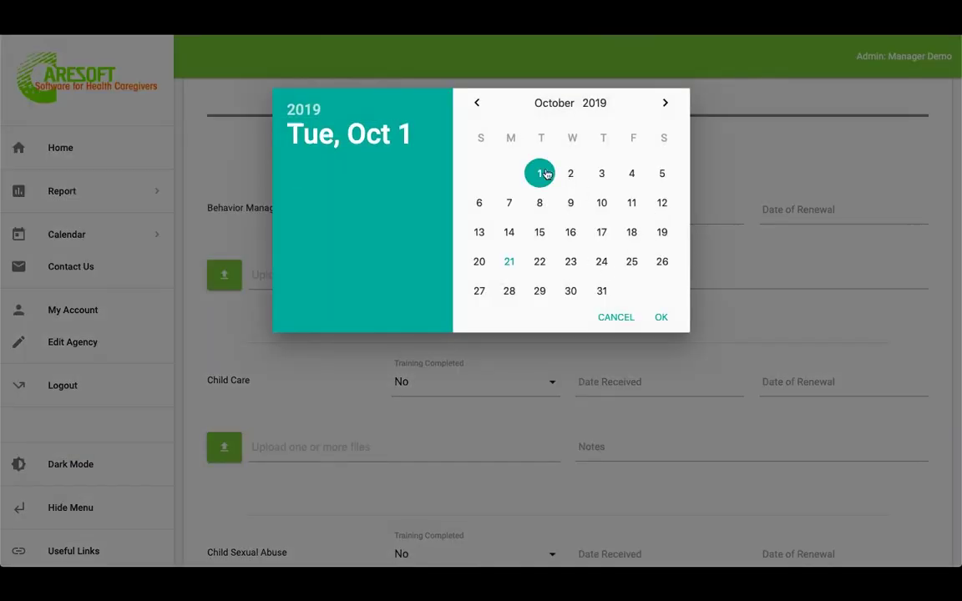
pyautogui.click(662, 320)
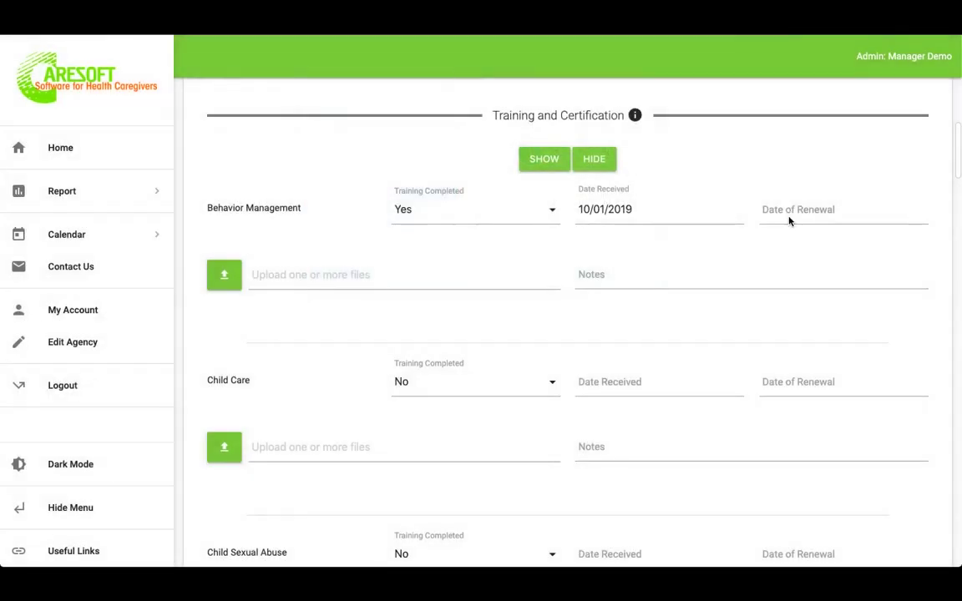
# - Set Behavior Management's date of renewal to 10/01/2020
pyautogui.click(790, 221)
pyautogui.click(596, 102)
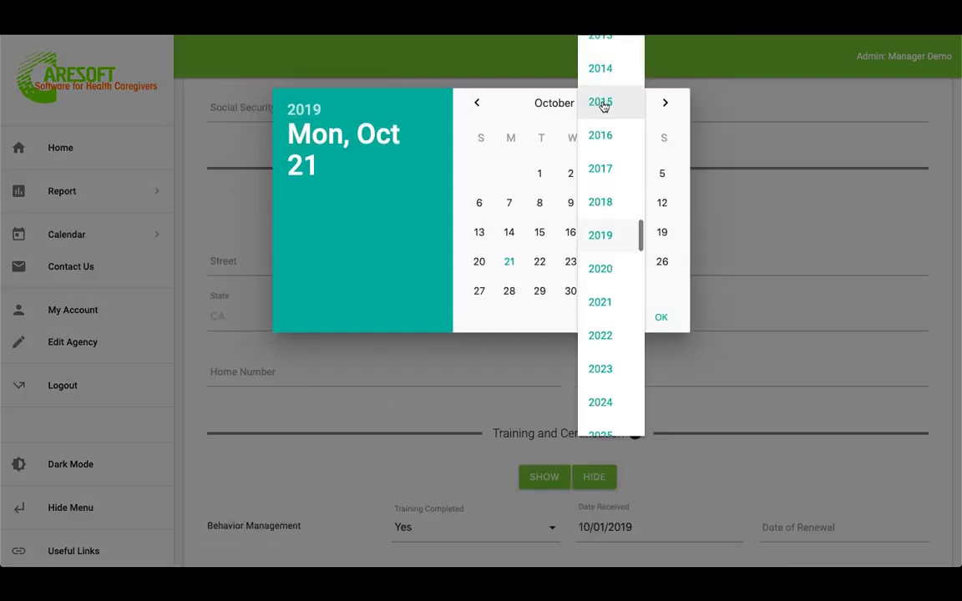
pyautogui.click(607, 267)
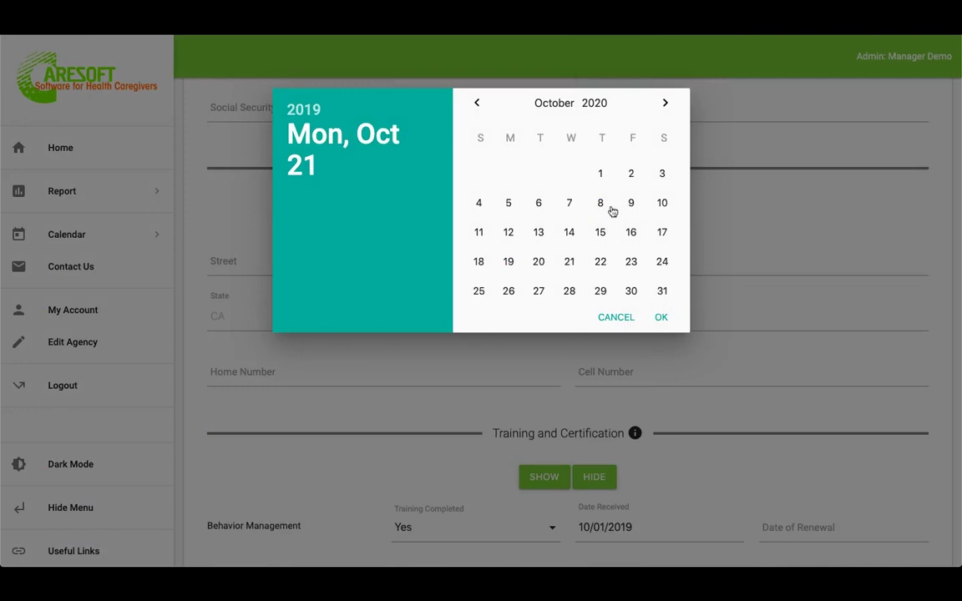
pyautogui.click(599, 174)
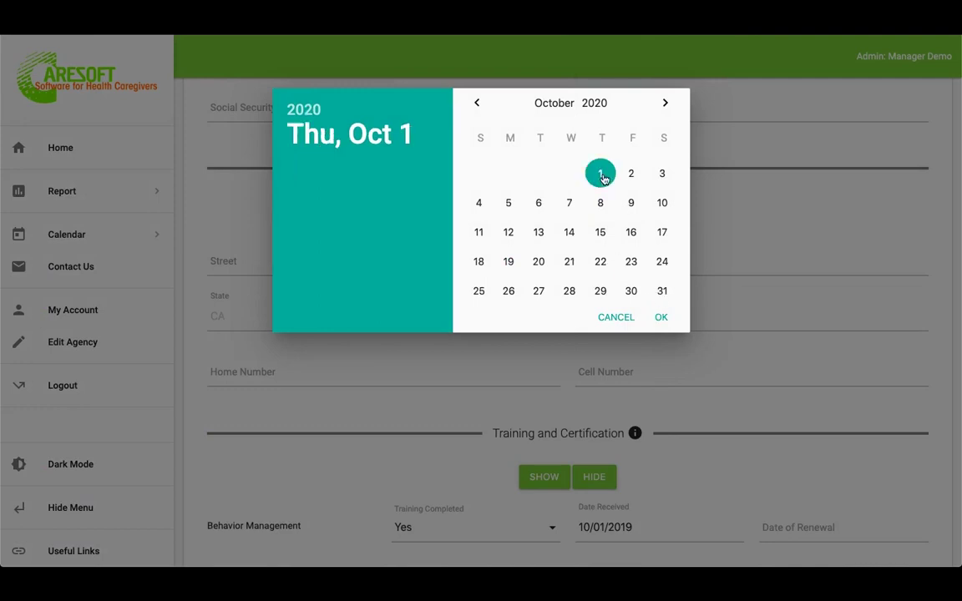
pyautogui.click(660, 318)
pyautogui.scroll(-4, 758, 328)
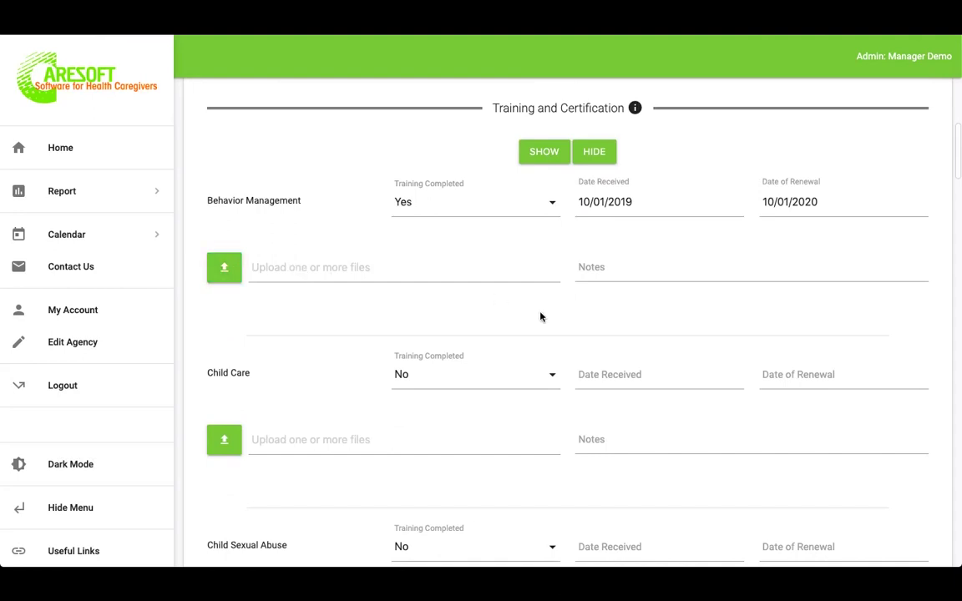
# - Scroll down the form and expand the Staff Checklist items
pyautogui.scroll(-1, 541, 316)
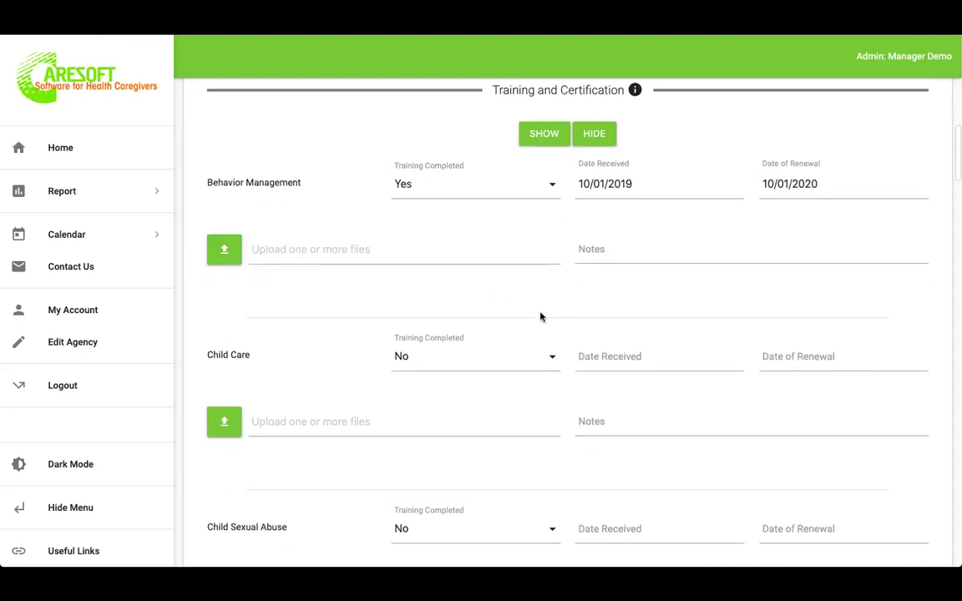
pyautogui.scroll(-5, 540, 316)
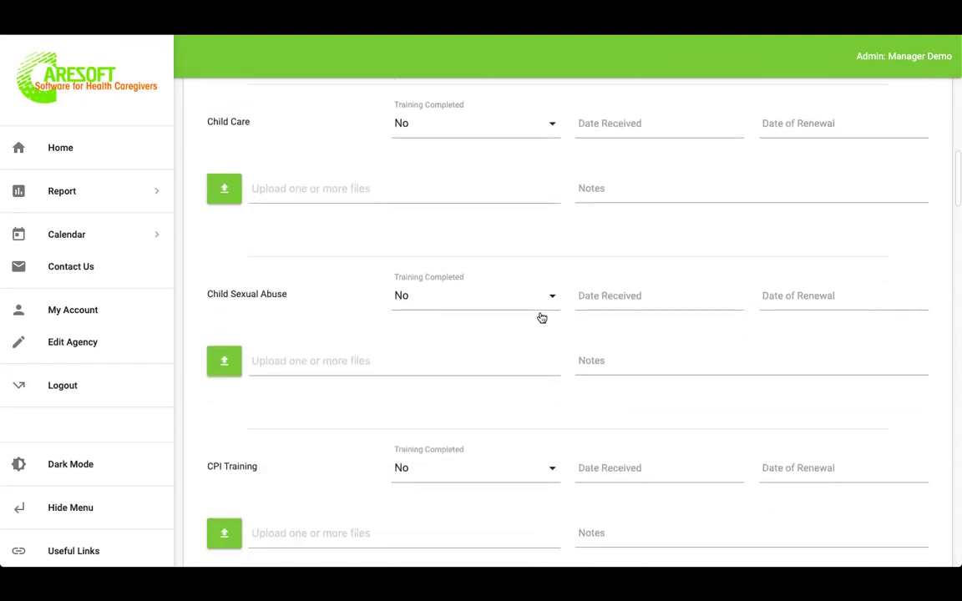
pyautogui.scroll(-15, 540, 317)
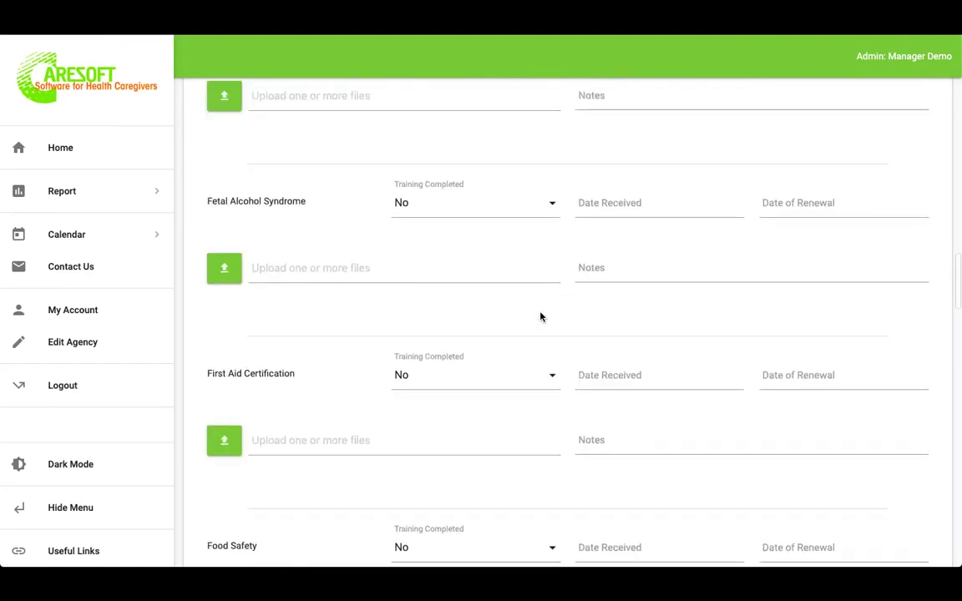
pyautogui.scroll(-10, 540, 316)
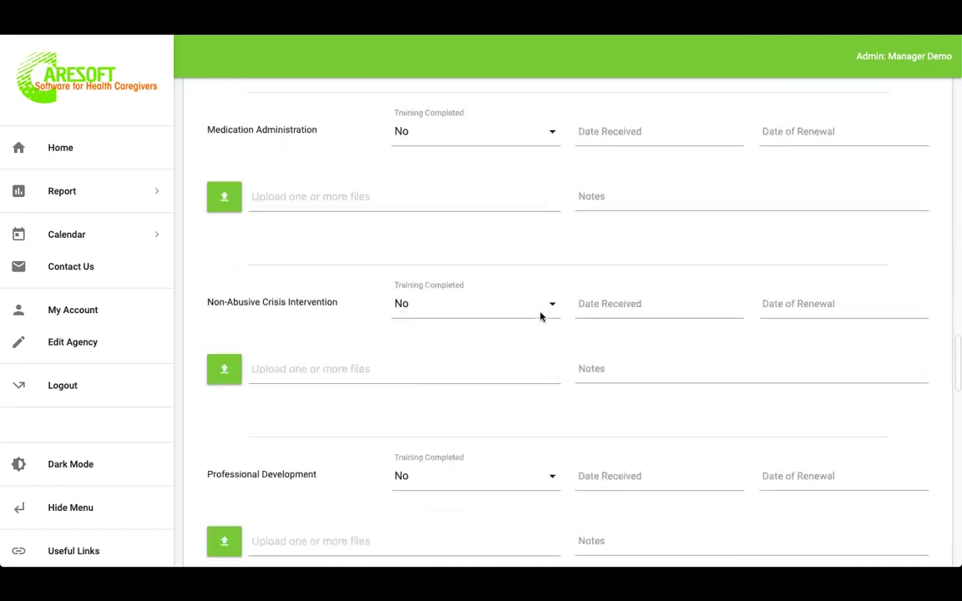
pyautogui.scroll(-10, 540, 317)
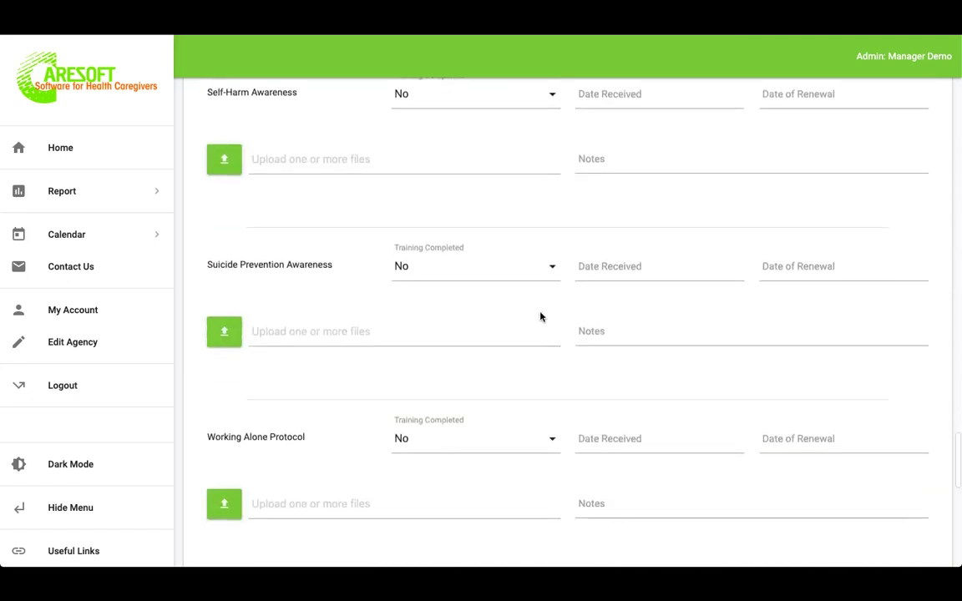
pyautogui.scroll(-2, 540, 316)
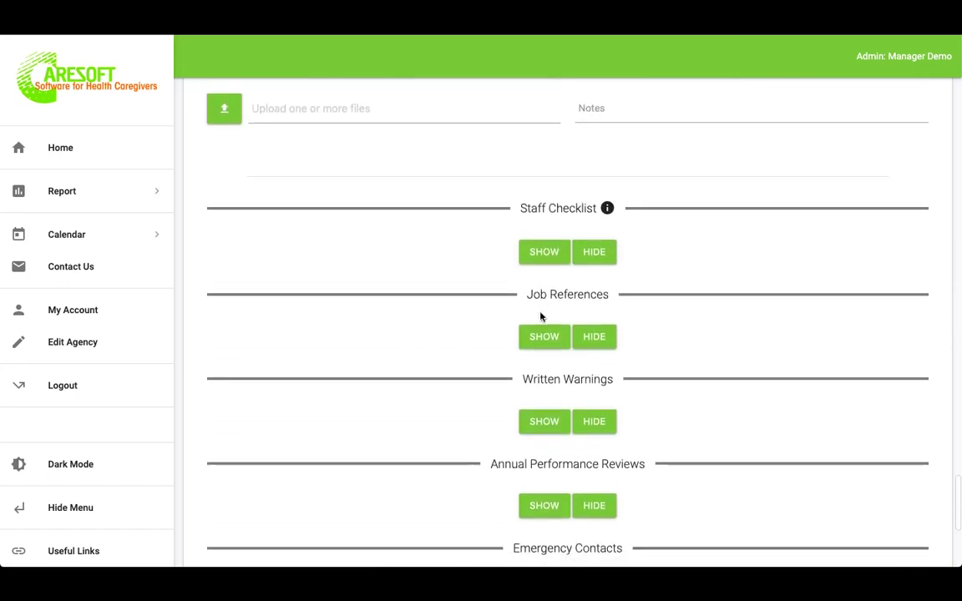
pyautogui.click(540, 223)
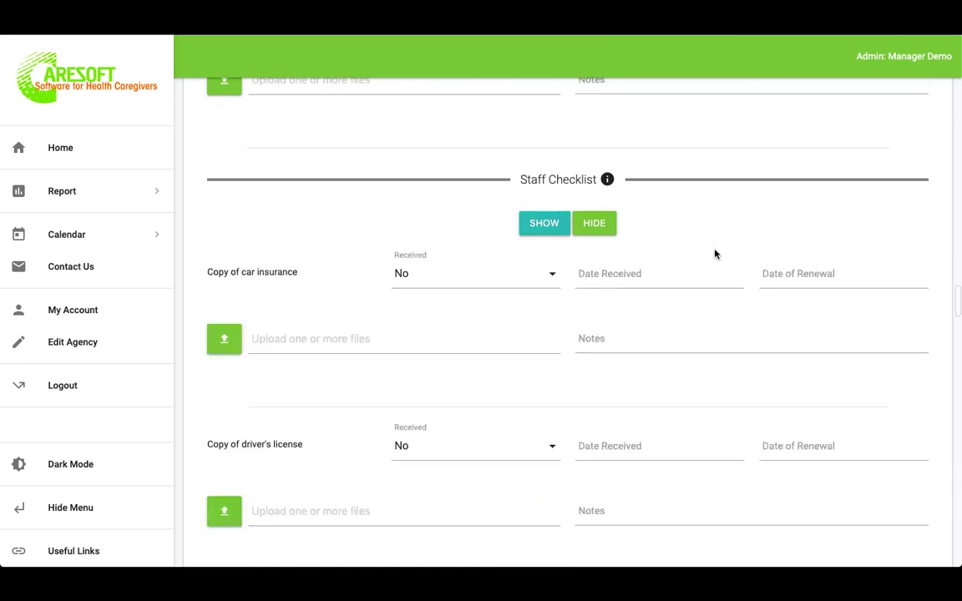
# - Mark Copy of driver's license received as Yes and scroll down to Job References
pyautogui.scroll(-1, 714, 250)
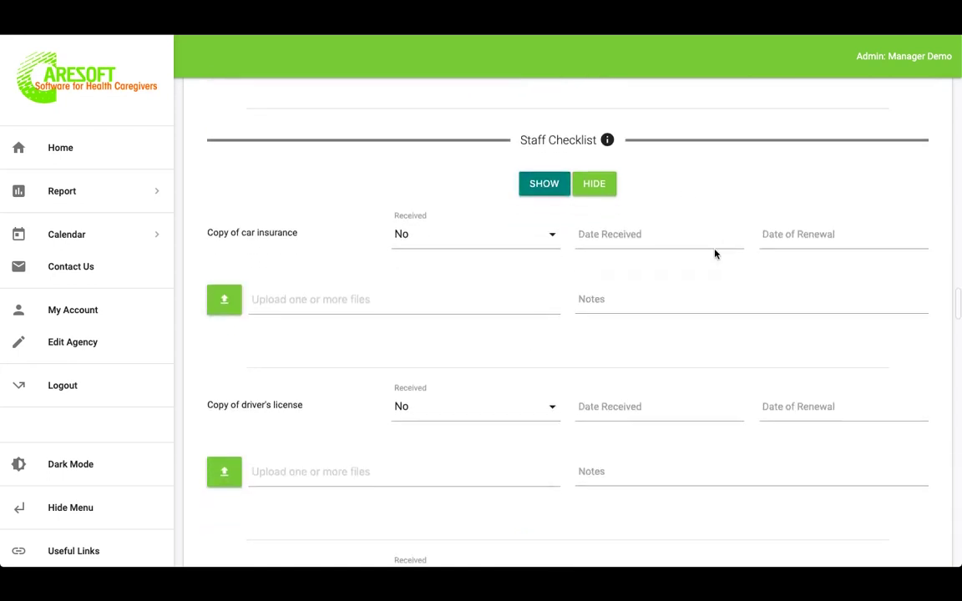
pyautogui.scroll(-3, 448, 348)
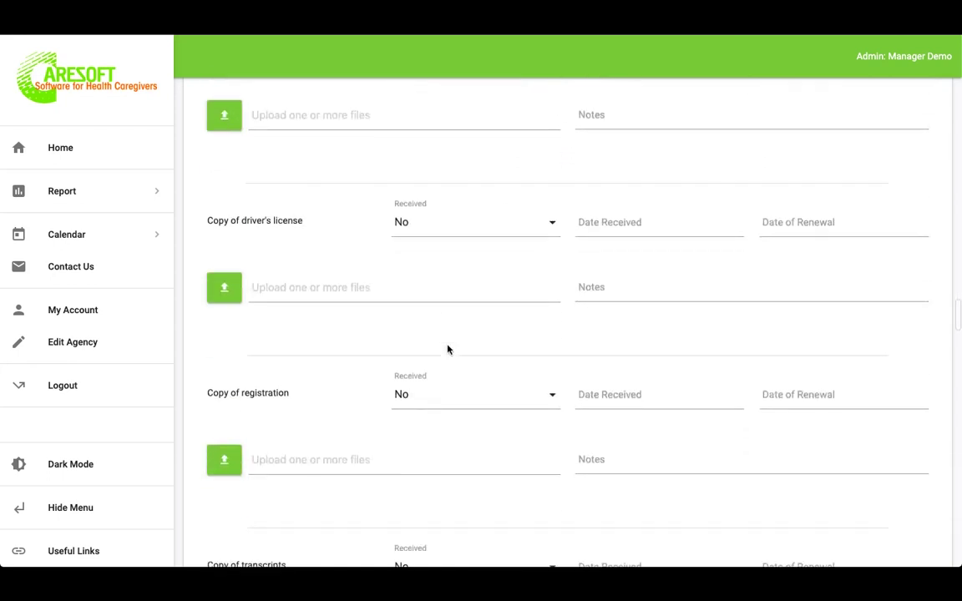
pyautogui.scroll(1, 493, 249)
pyautogui.click(488, 259)
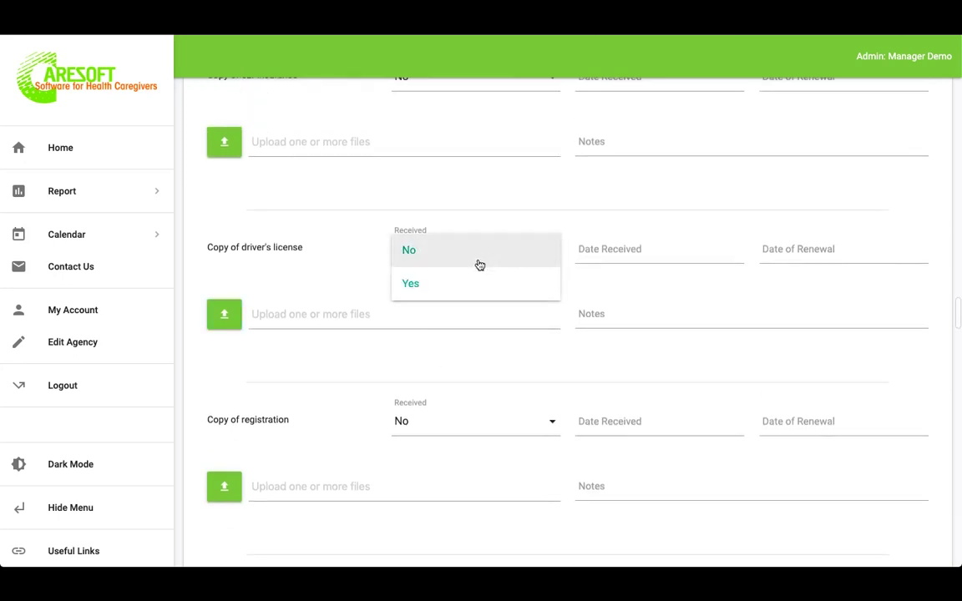
pyautogui.click(455, 285)
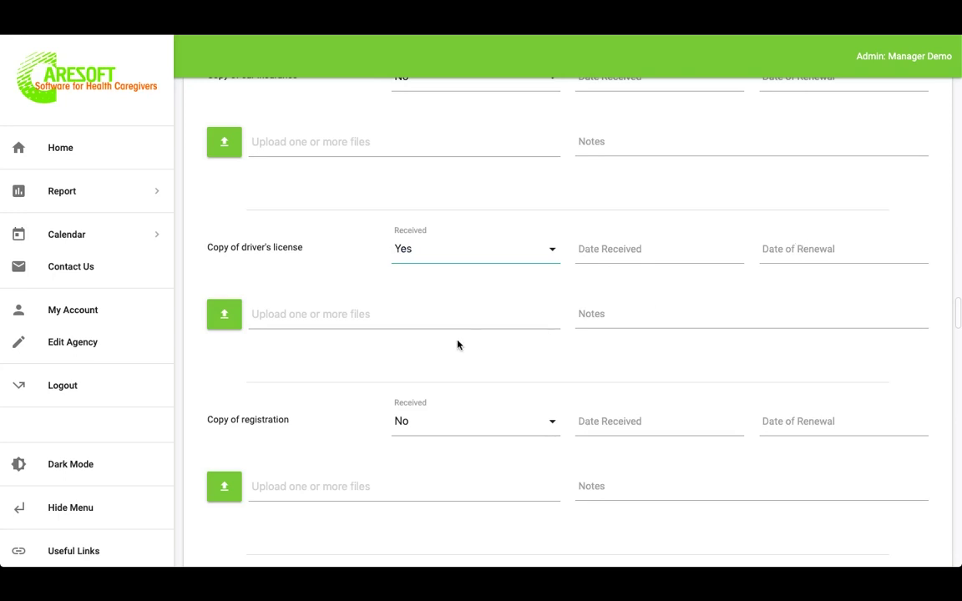
pyautogui.scroll(-5, 443, 337)
pyautogui.scroll(-1, 442, 336)
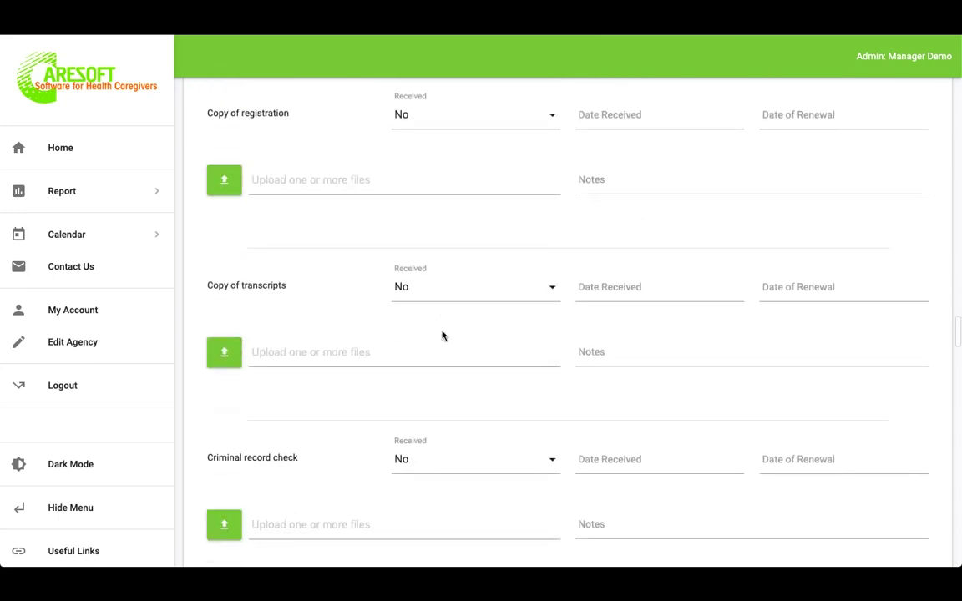
pyautogui.scroll(-20, 442, 335)
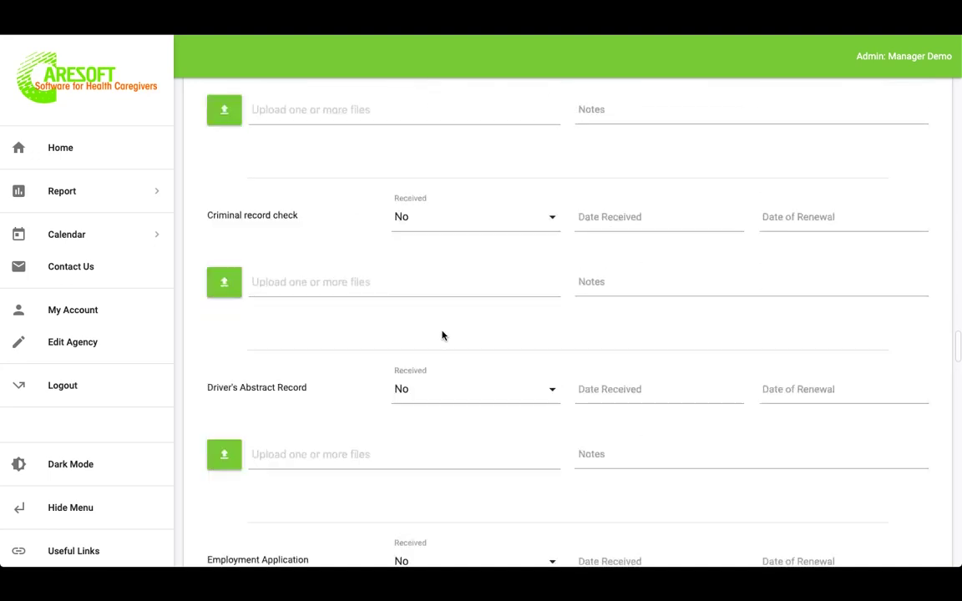
pyautogui.scroll(-20, 443, 336)
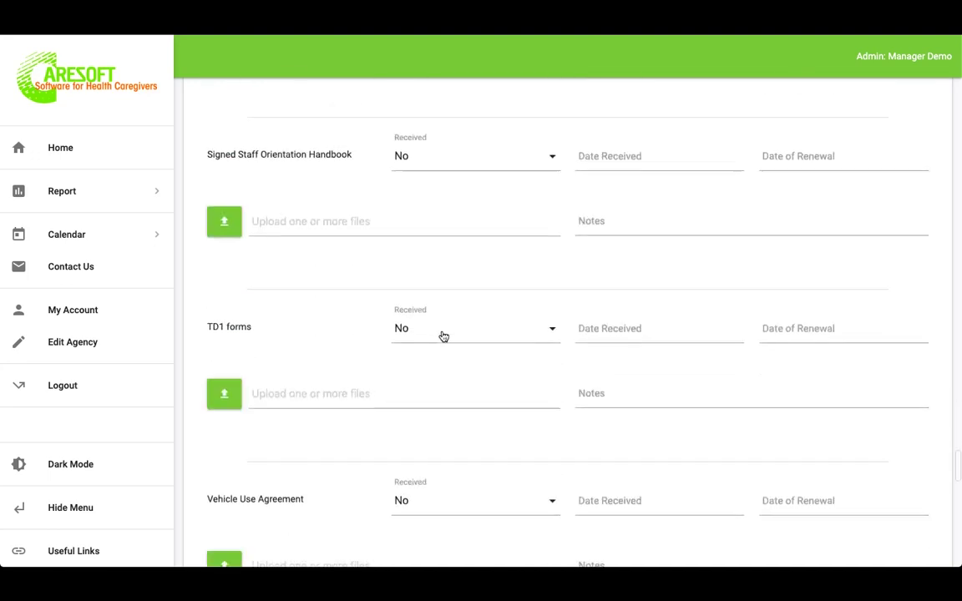
pyautogui.scroll(7, 442, 336)
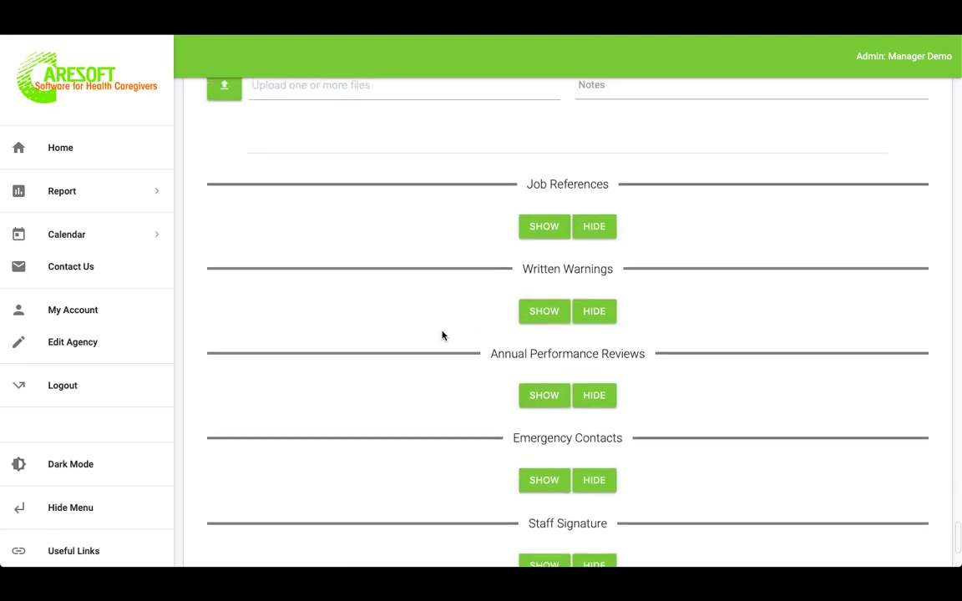
# - Expand Job References and add a blank job reference entry
pyautogui.click(542, 289)
pyautogui.scroll(-2, 542, 292)
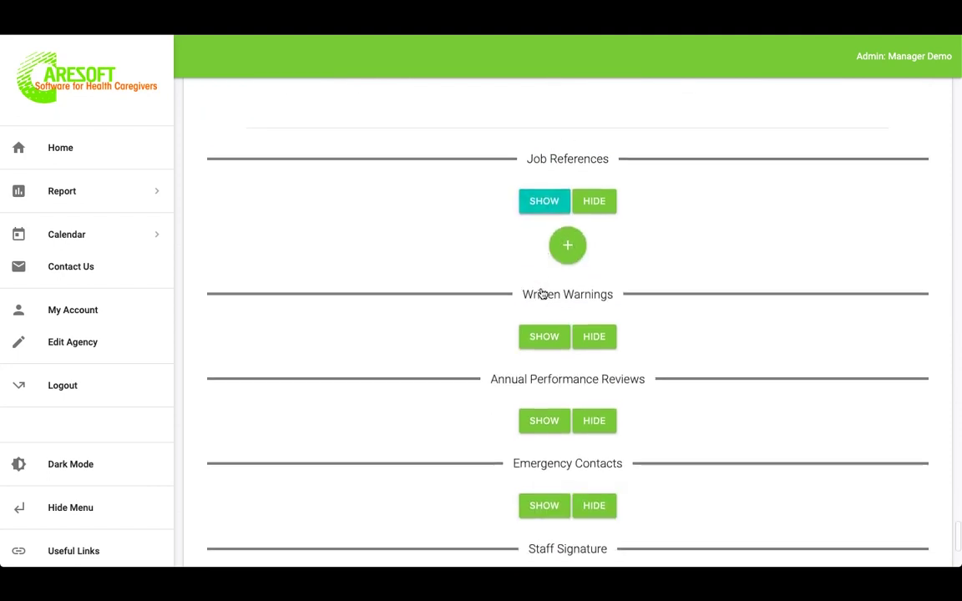
pyautogui.click(567, 247)
pyautogui.scroll(-2, 566, 244)
pyautogui.scroll(-1, 566, 242)
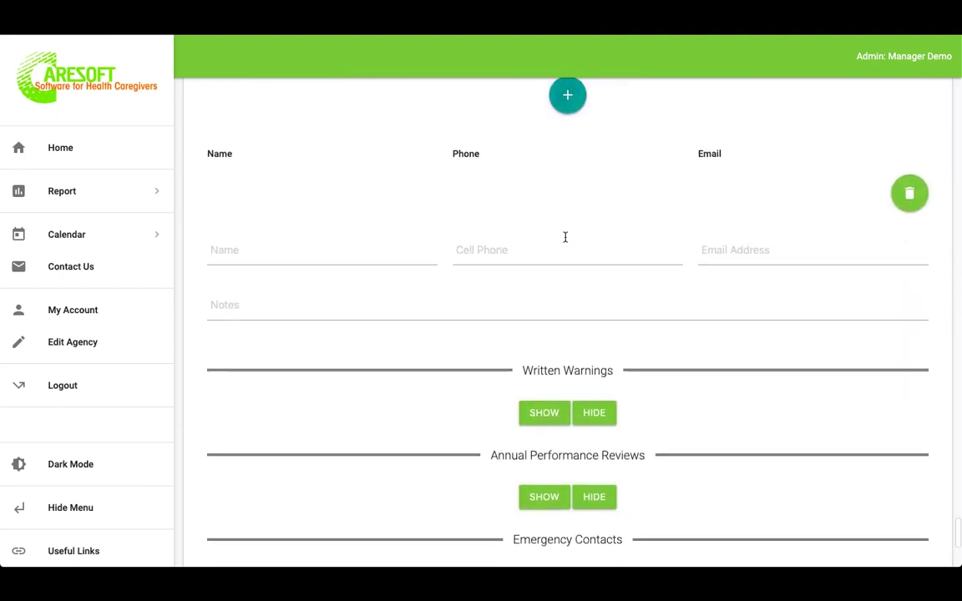
# - Expand Written Warnings, add two warning entries, then delete both
pyautogui.click(550, 423)
pyautogui.scroll(-3, 550, 423)
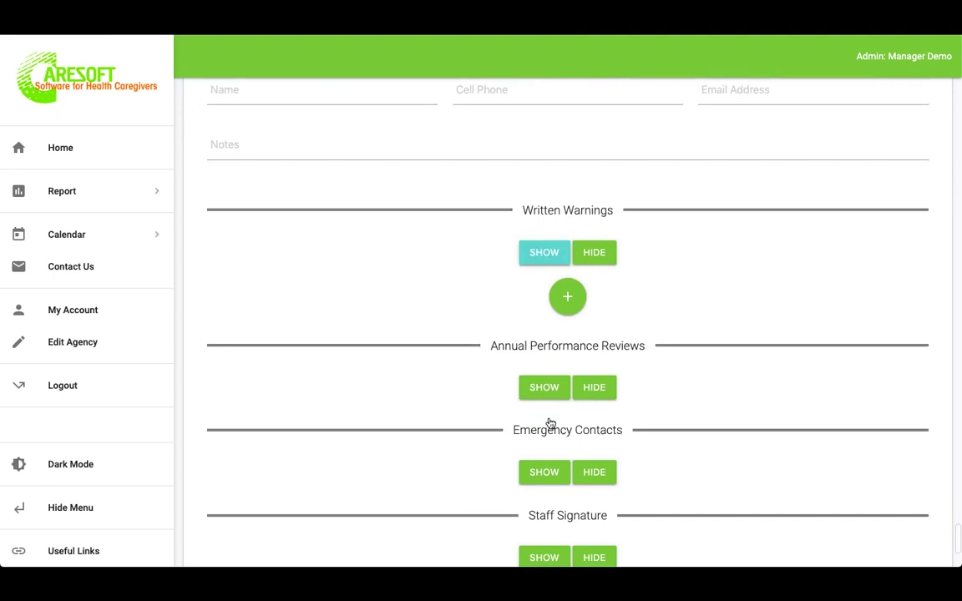
pyautogui.click(569, 298)
pyautogui.scroll(-2, 569, 302)
pyautogui.scroll(-1, 568, 300)
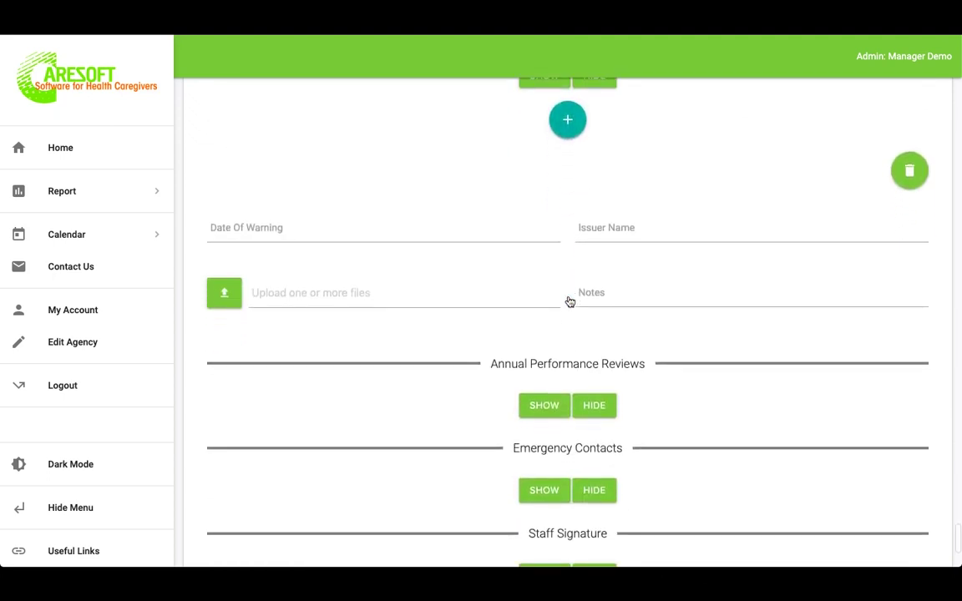
pyautogui.click(567, 120)
pyautogui.click(909, 171)
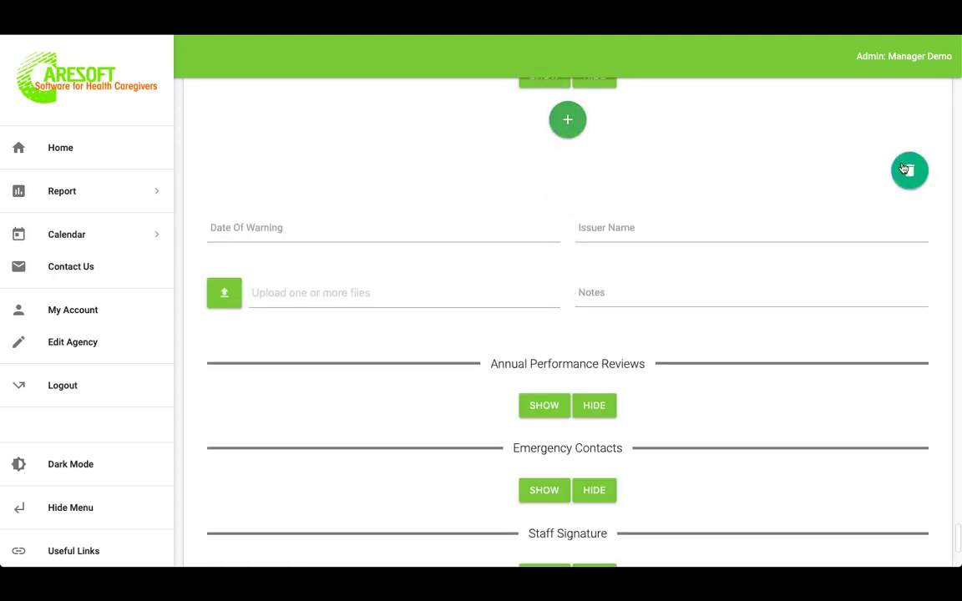
pyautogui.click(909, 170)
# - Expand Annual Performance Reviews, add two review entries, then delete both
pyautogui.click(545, 215)
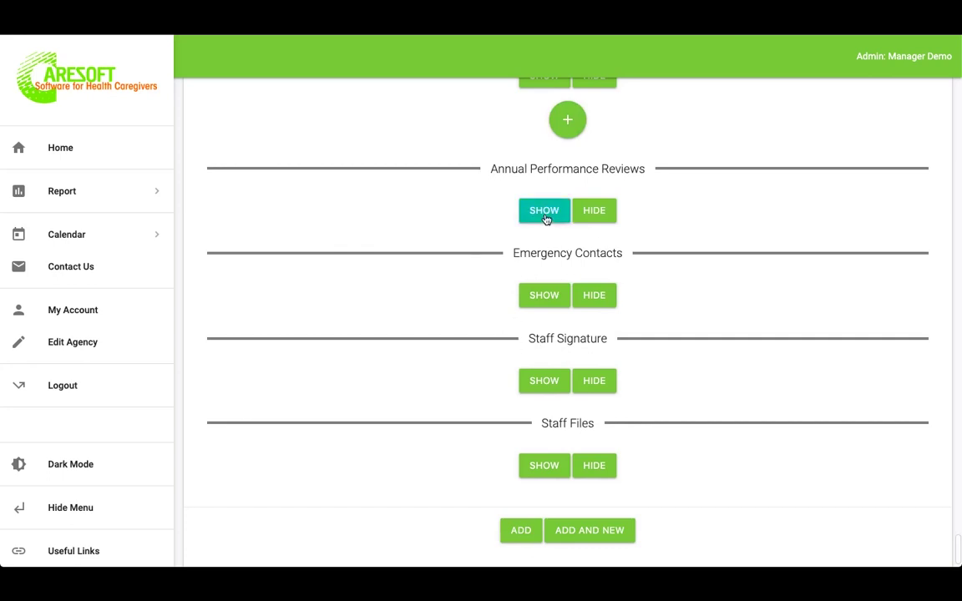
pyautogui.scroll(-1, 571, 187)
pyautogui.click(569, 184)
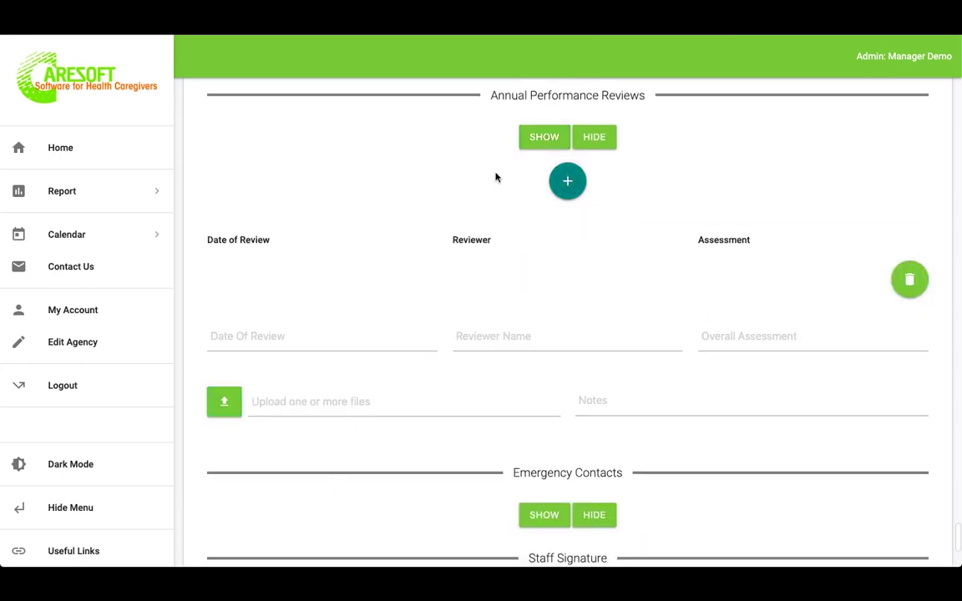
pyautogui.click(576, 187)
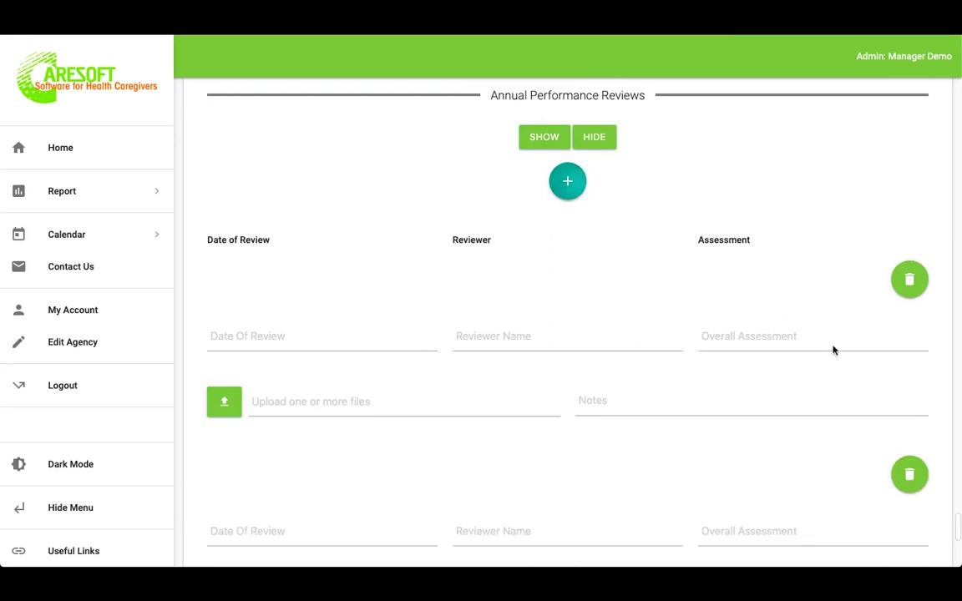
pyautogui.click(907, 279)
pyautogui.click(909, 278)
pyautogui.scroll(-1, 639, 367)
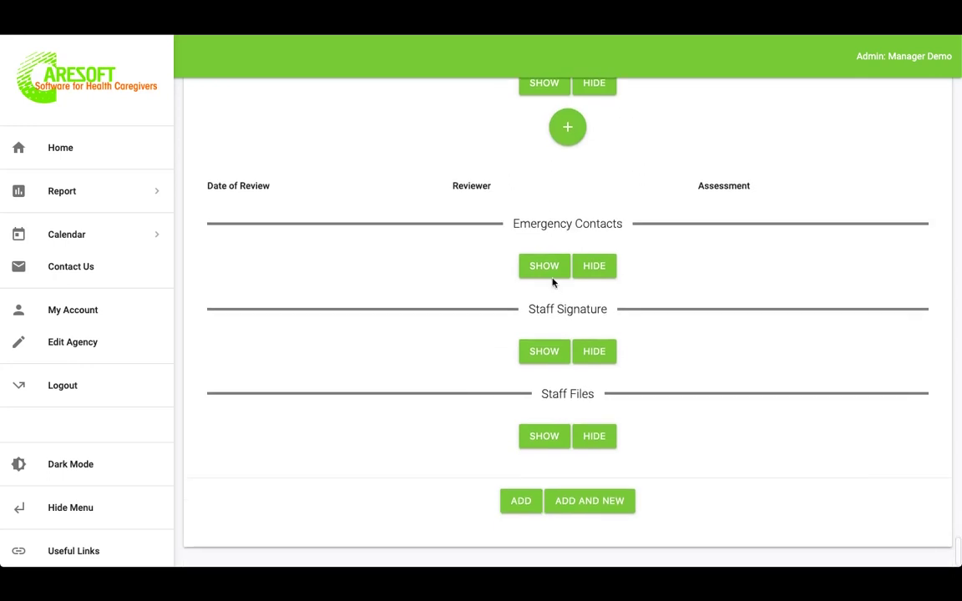
# - Expand Emergency Contacts, add and remove a contact entry, and expand Staff Signature
pyautogui.click(539, 266)
pyautogui.scroll(-1, 538, 267)
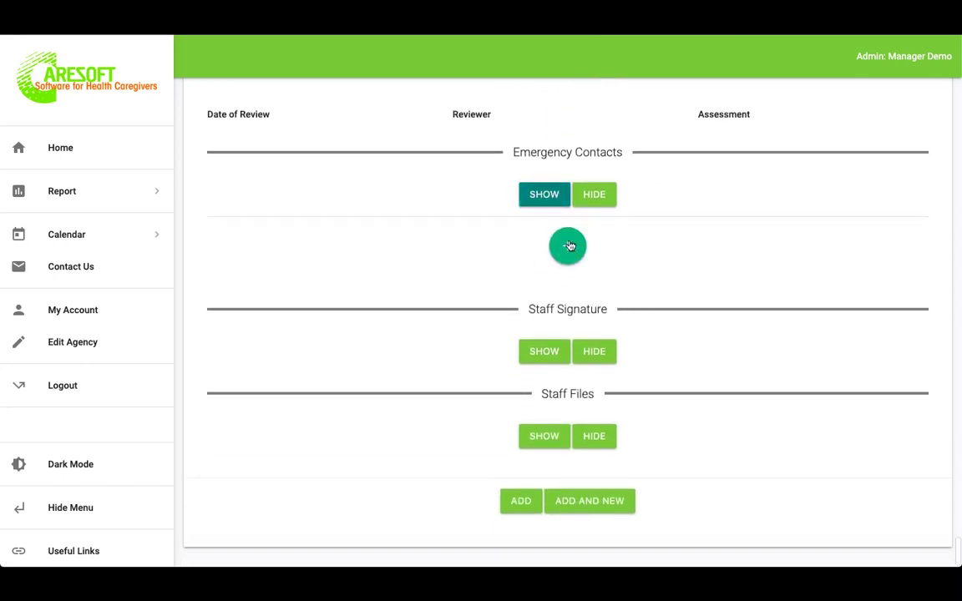
pyautogui.click(567, 246)
pyautogui.scroll(-2, 568, 244)
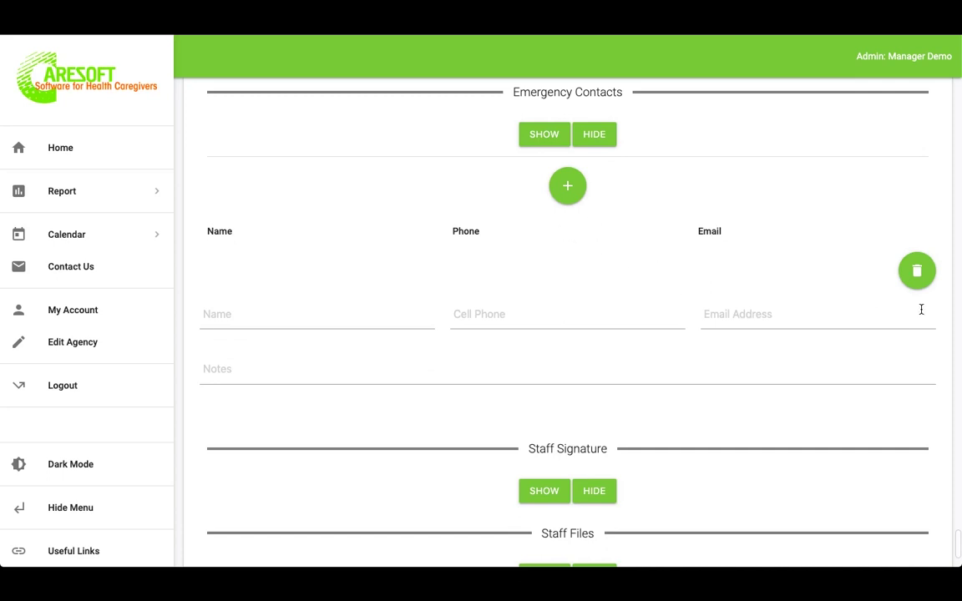
pyautogui.click(922, 276)
pyautogui.scroll(-2, 713, 371)
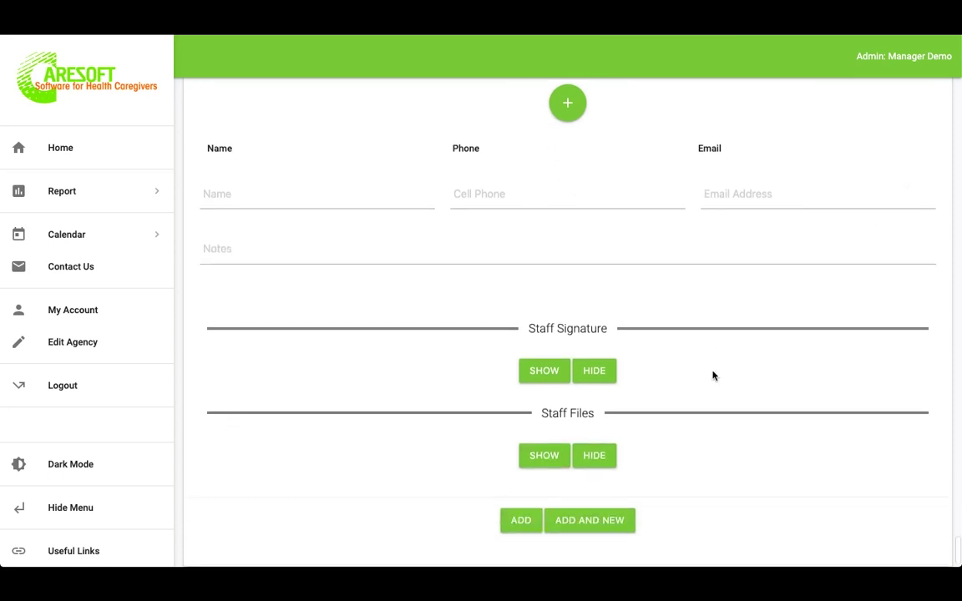
pyautogui.click(544, 355)
pyautogui.scroll(-3, 546, 364)
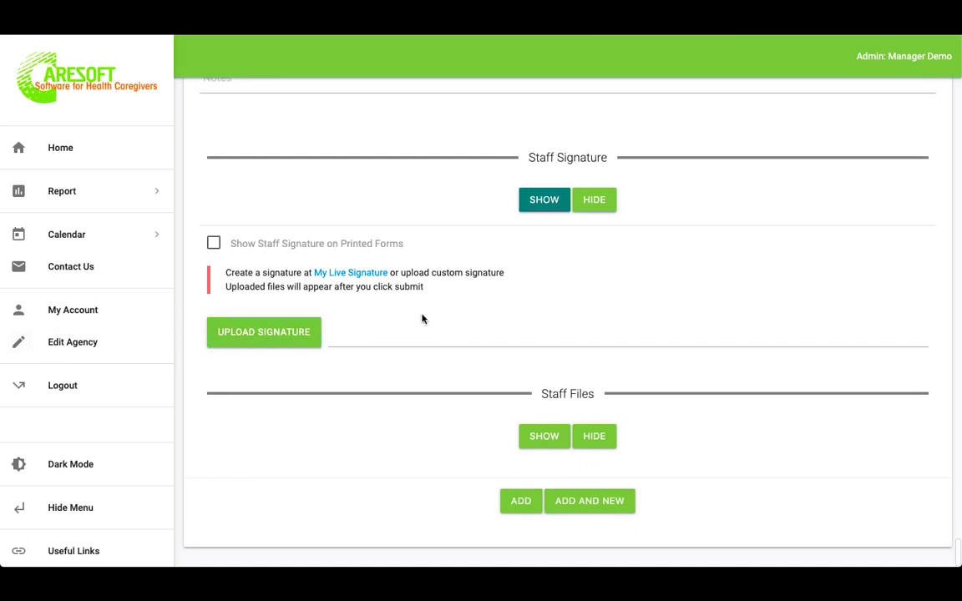
# - Try the signature upload and printed-forms toggle, then expand Staff Files
pyautogui.click(297, 325)
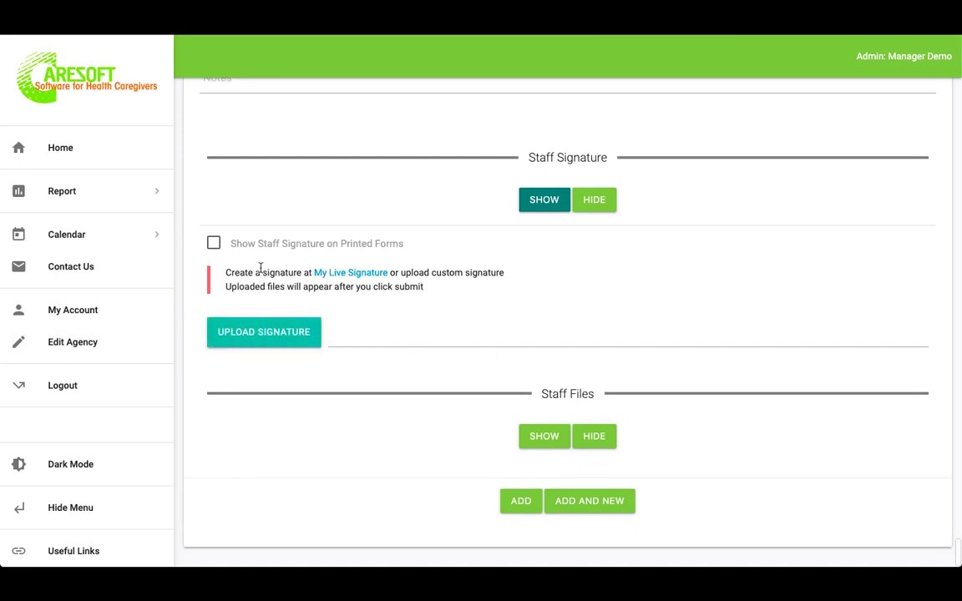
pyautogui.click(213, 243)
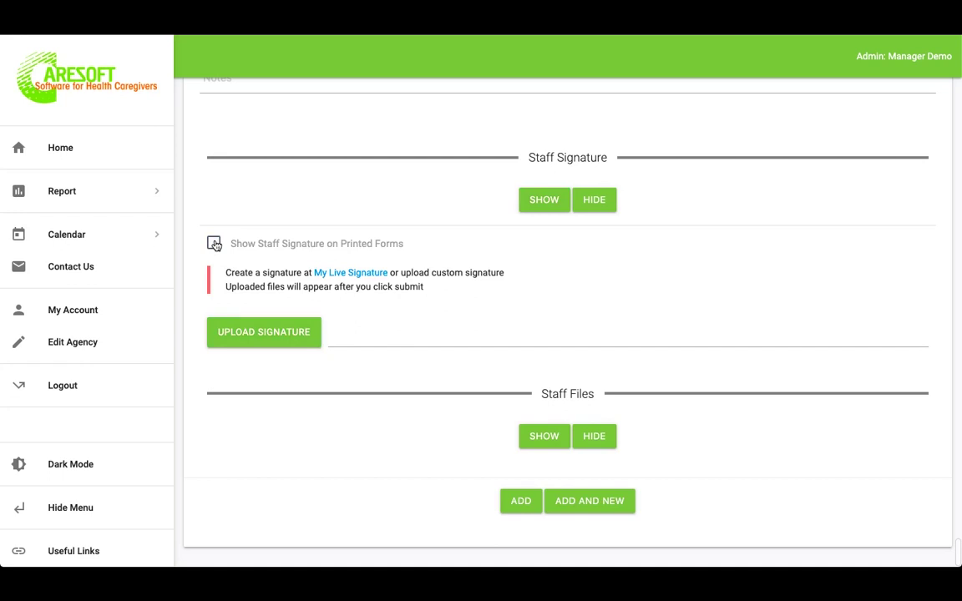
pyautogui.click(545, 439)
pyautogui.scroll(-3, 548, 447)
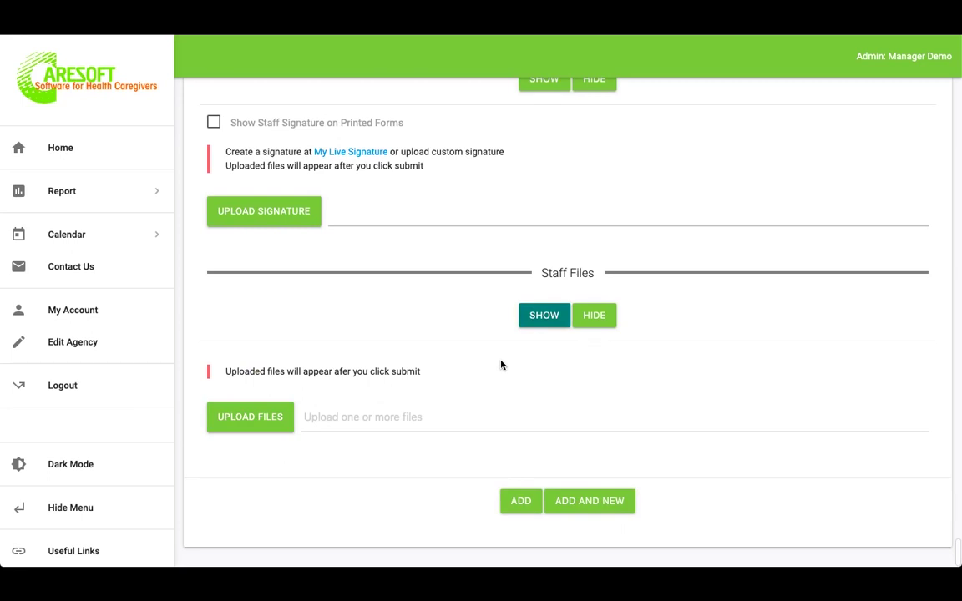
# - Submit the staff entry form with ADD and go back to the Home forms list
pyautogui.click(511, 501)
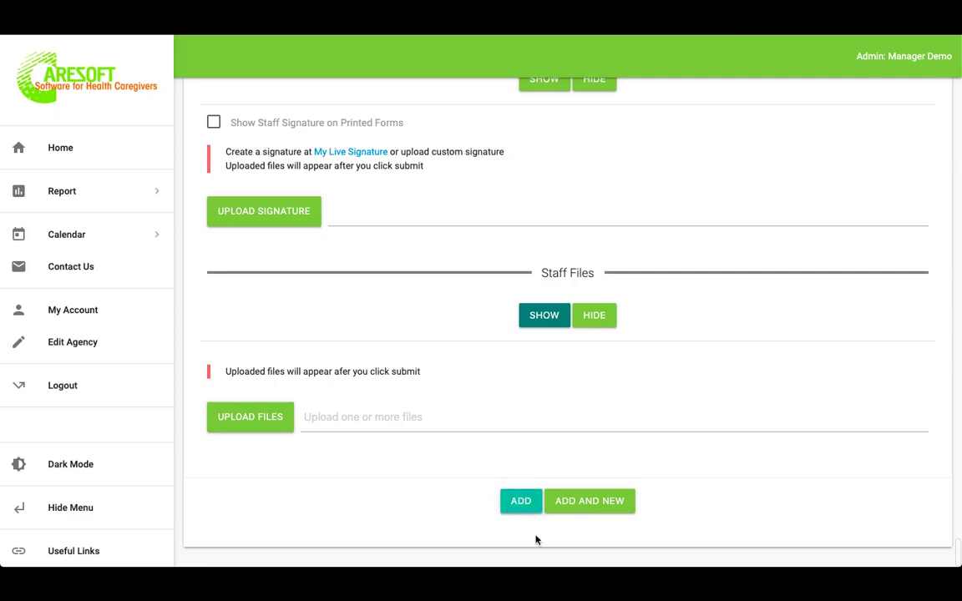
pyautogui.scroll(15, 470, 417)
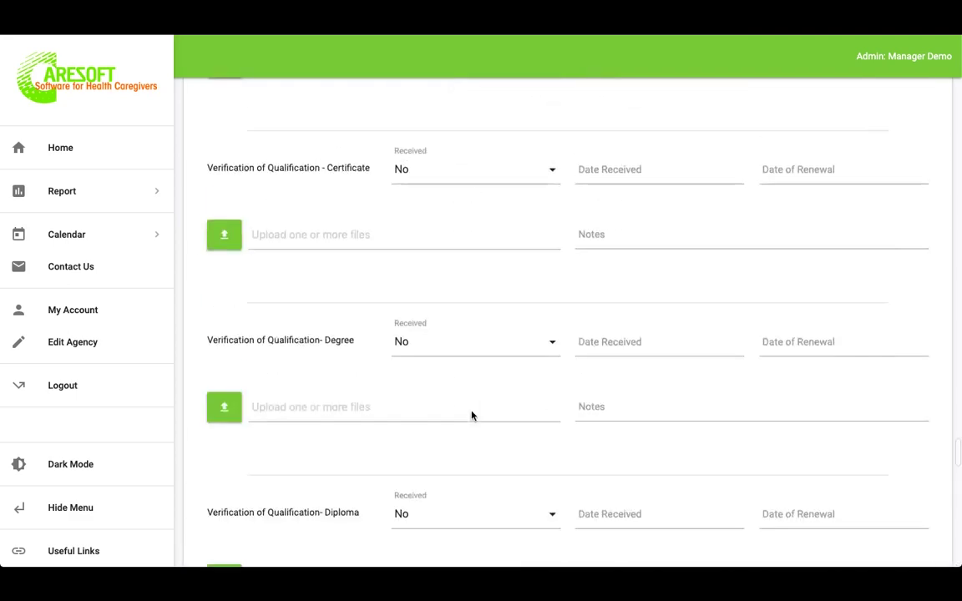
pyautogui.scroll(20, 470, 415)
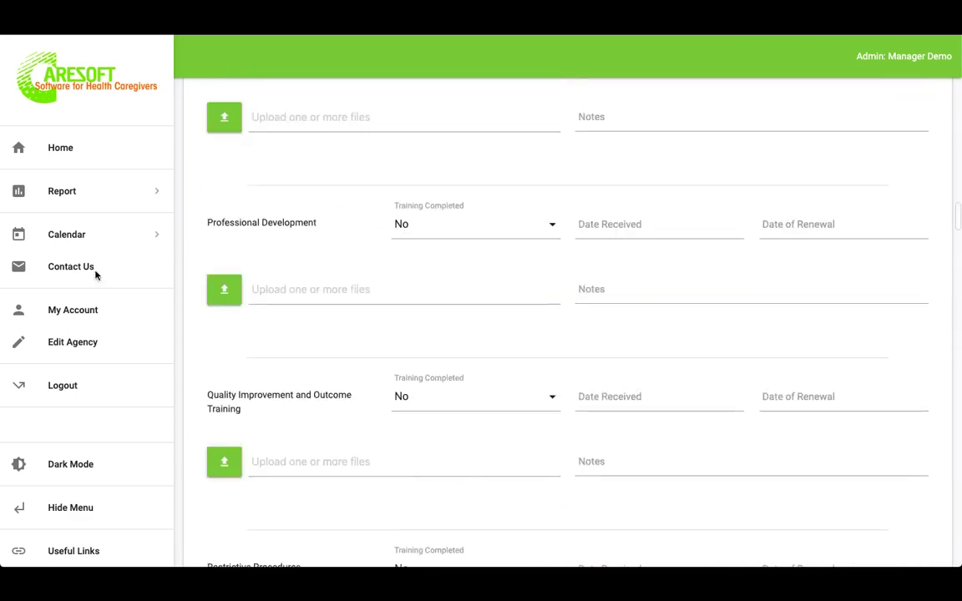
pyautogui.click(65, 148)
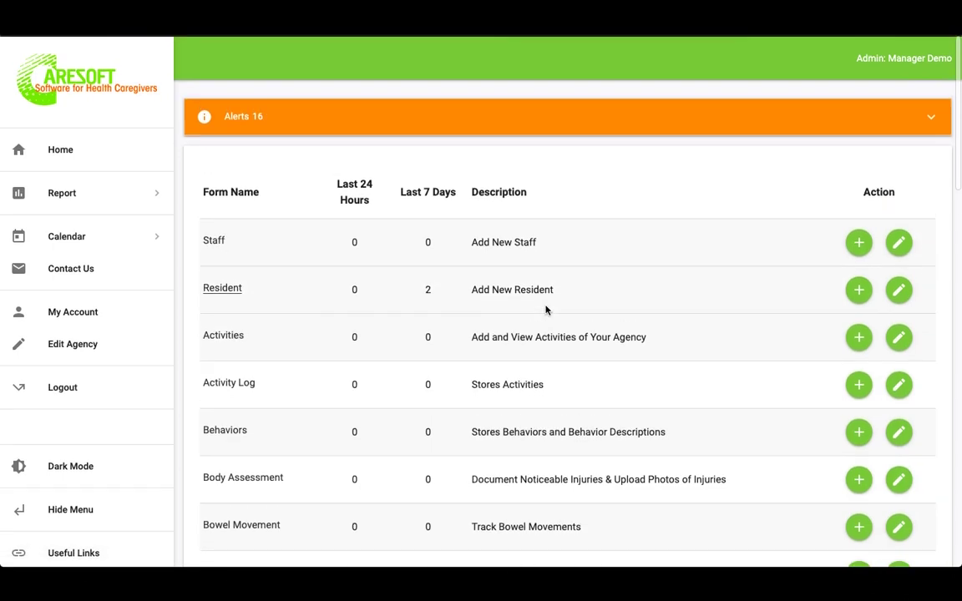
# - Expand the training and medication alerts, hide and restore the side menu, and turn on Dark Mode
pyautogui.click(931, 114)
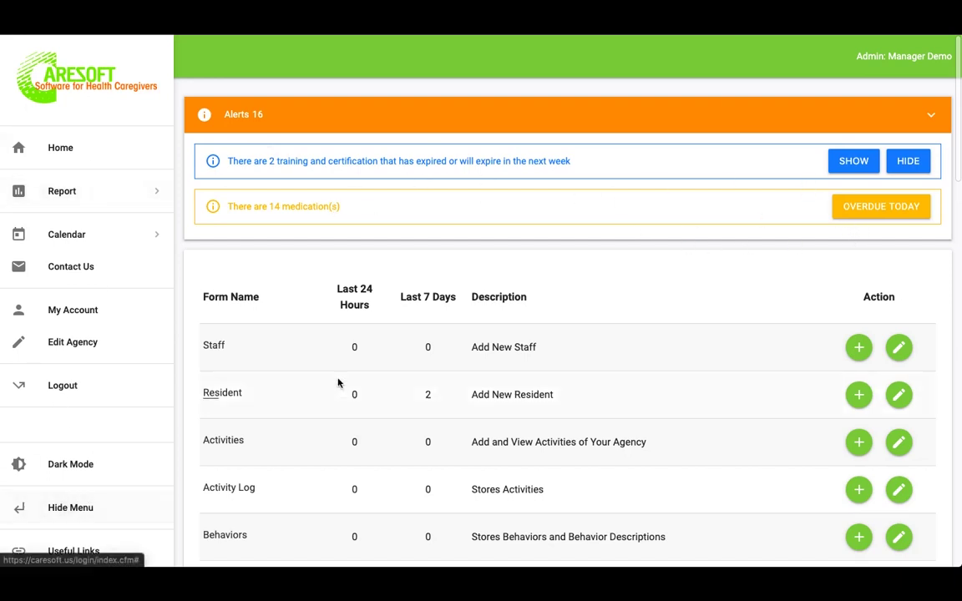
pyautogui.click(62, 507)
pyautogui.click(22, 58)
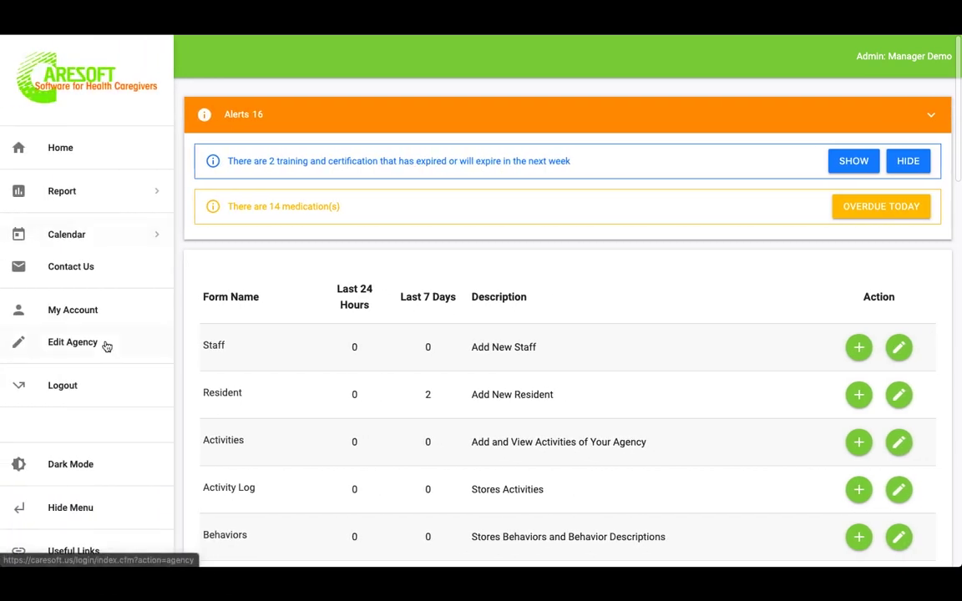
pyautogui.click(73, 464)
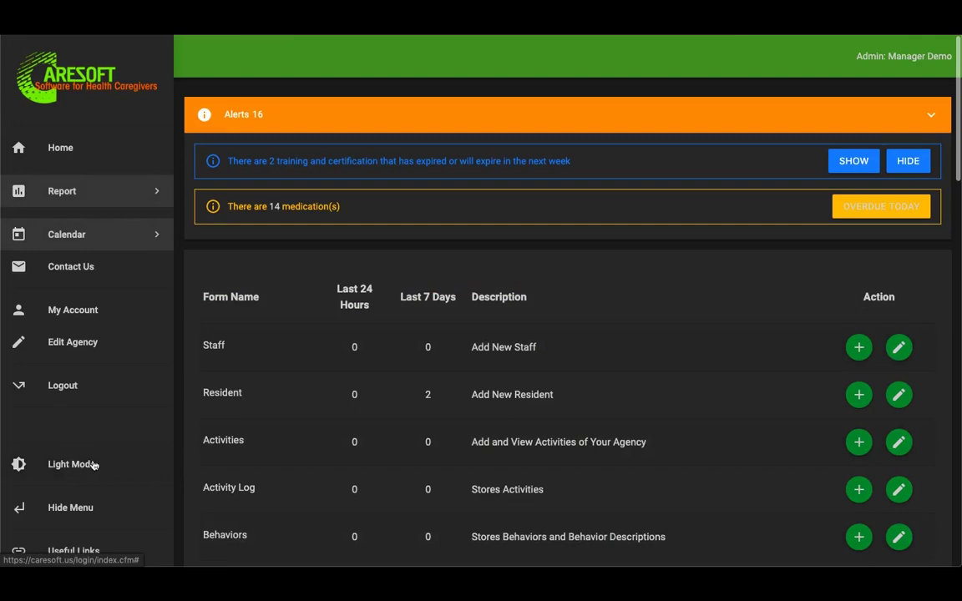
pyautogui.click(73, 465)
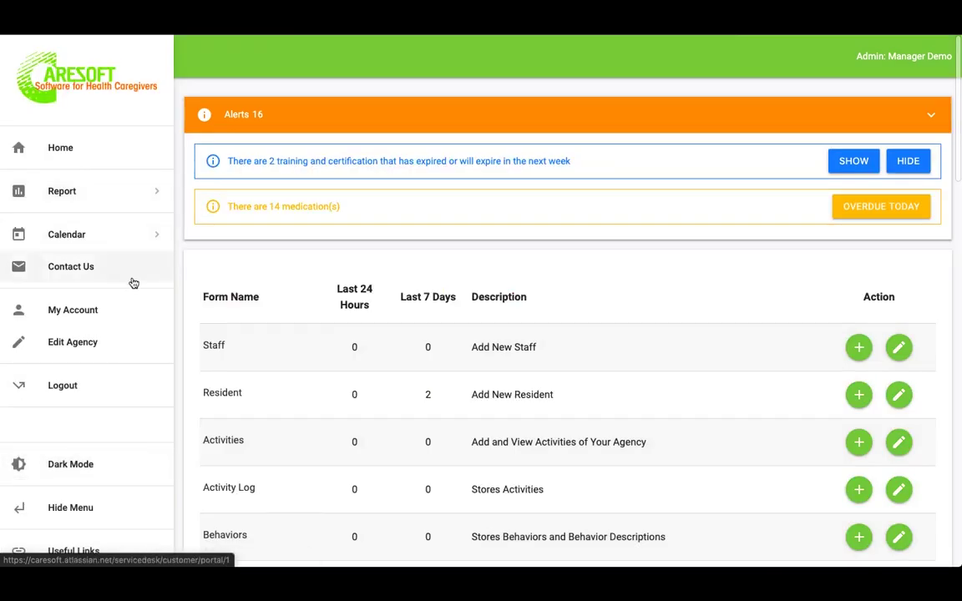
pyautogui.scroll(-1, 468, 306)
pyautogui.scroll(-1, 469, 307)
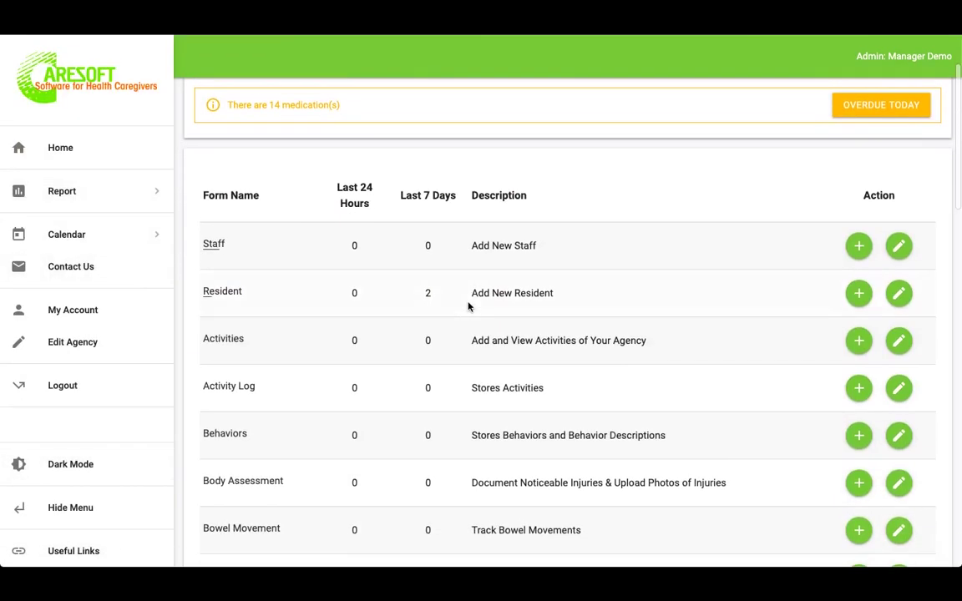
pyautogui.click(91, 190)
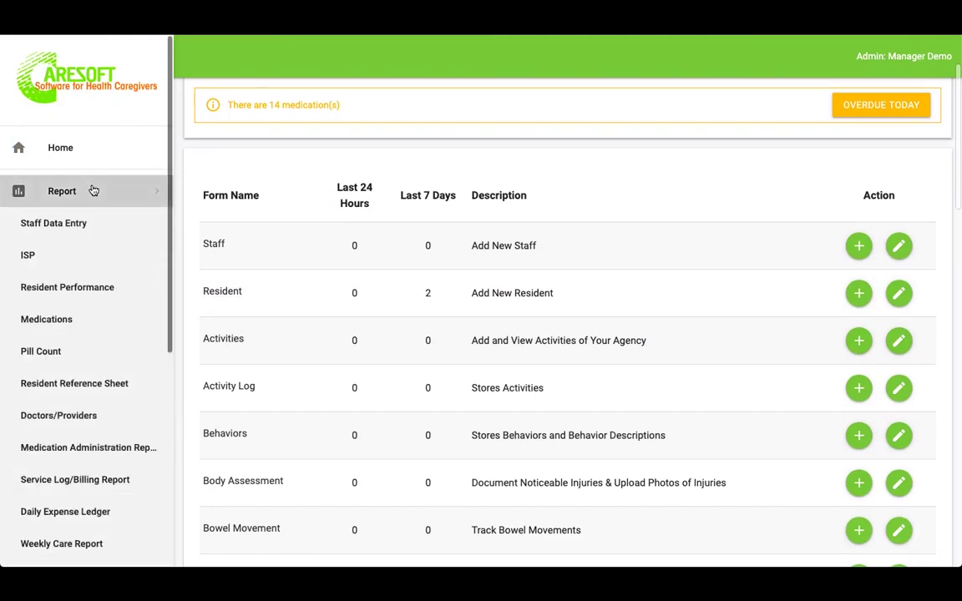
pyautogui.click(92, 190)
pyautogui.click(83, 242)
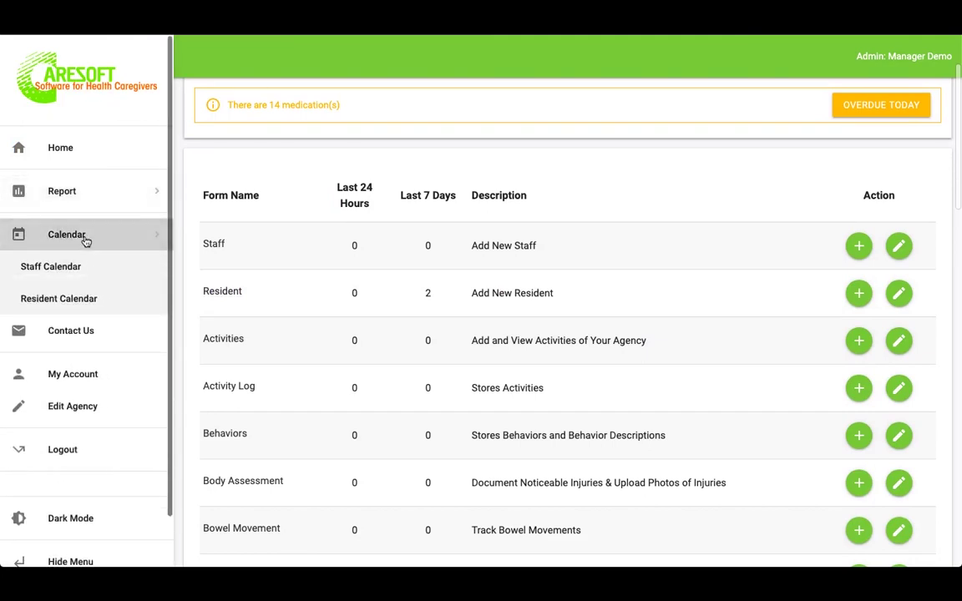
pyautogui.click(84, 241)
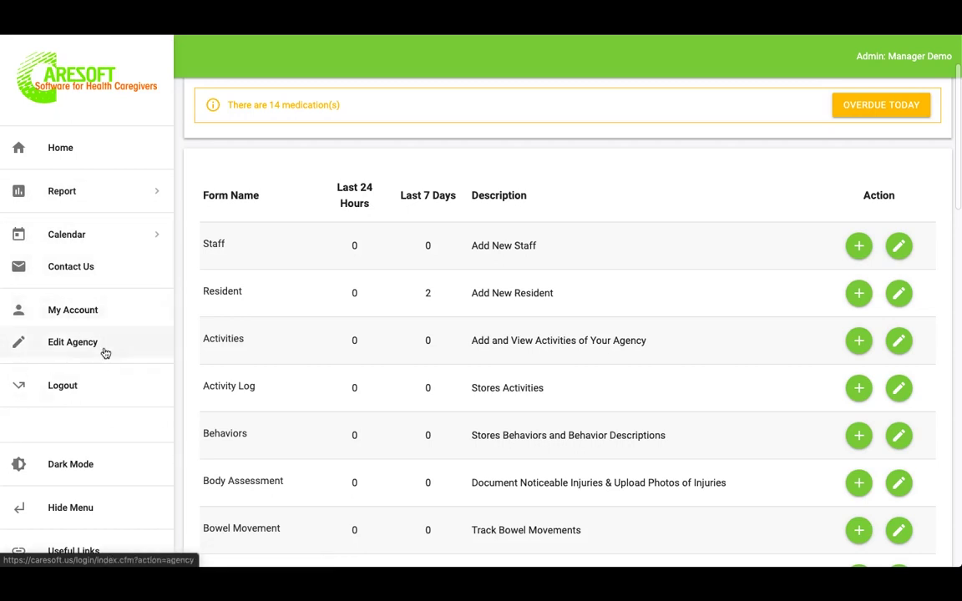
pyautogui.scroll(-2, 112, 395)
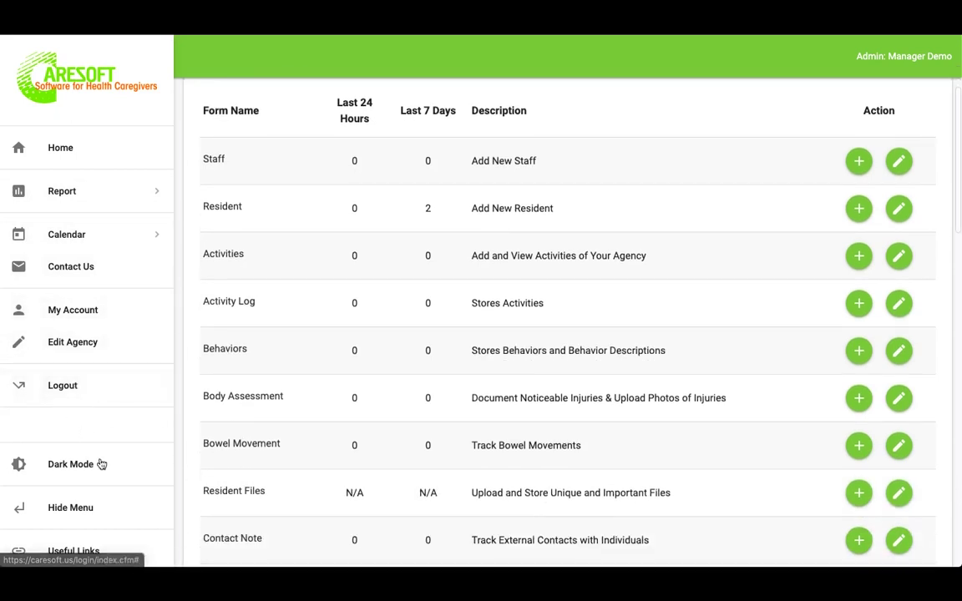
pyautogui.click(78, 554)
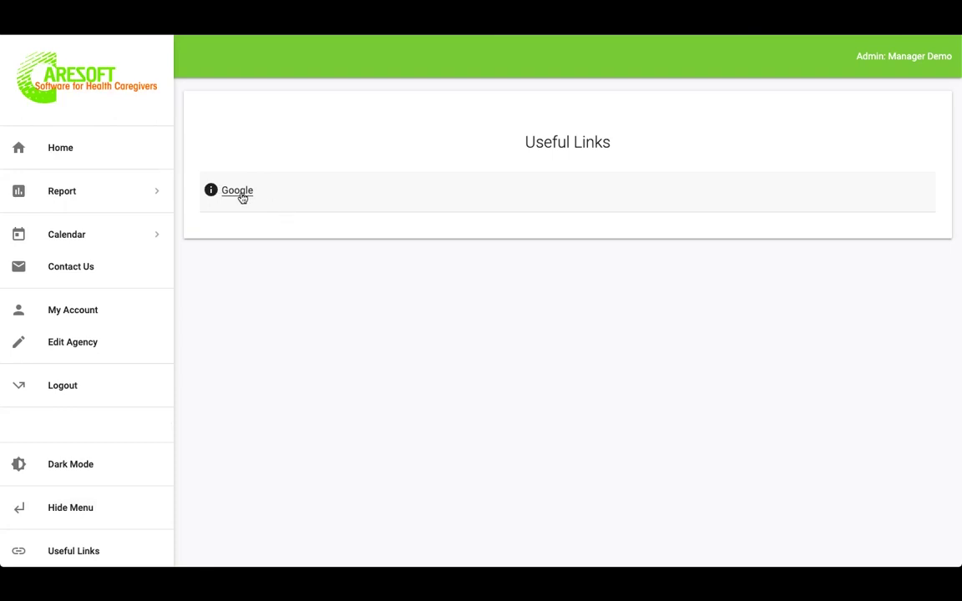
pyautogui.click(65, 158)
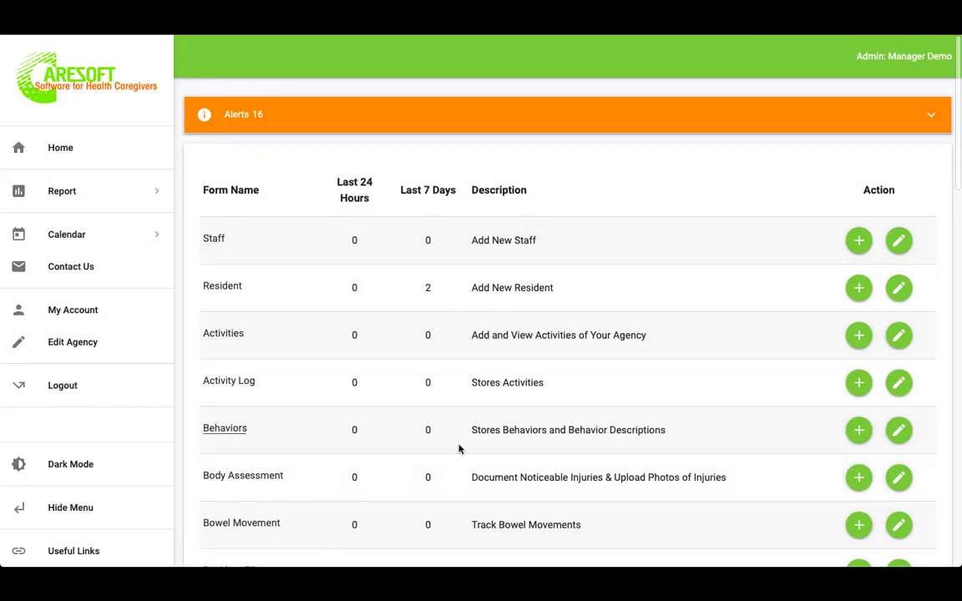
pyautogui.scroll(-1, 458, 448)
pyautogui.scroll(-5, 457, 449)
pyautogui.scroll(7, 457, 448)
pyautogui.scroll(-1, 458, 448)
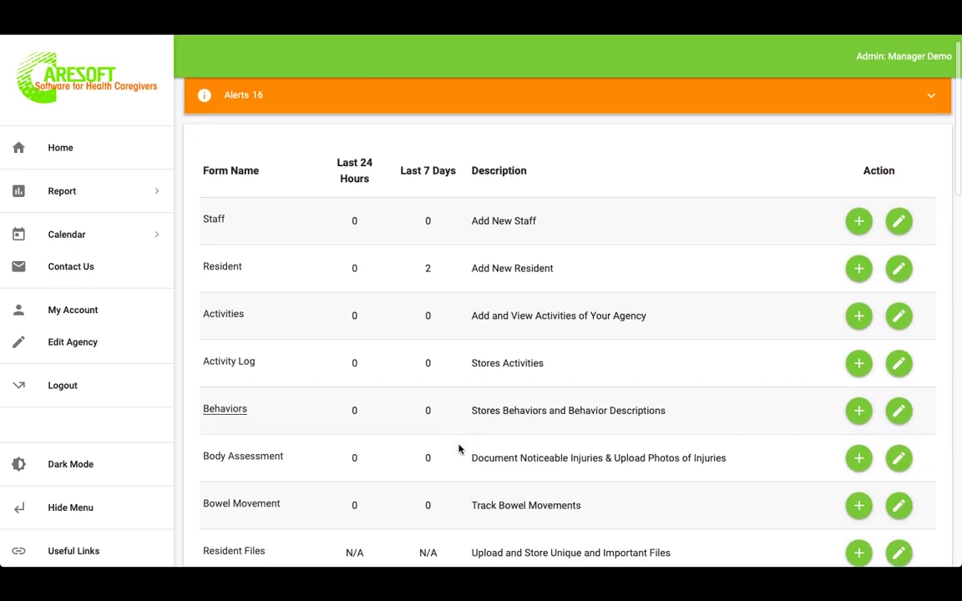
pyautogui.click(903, 221)
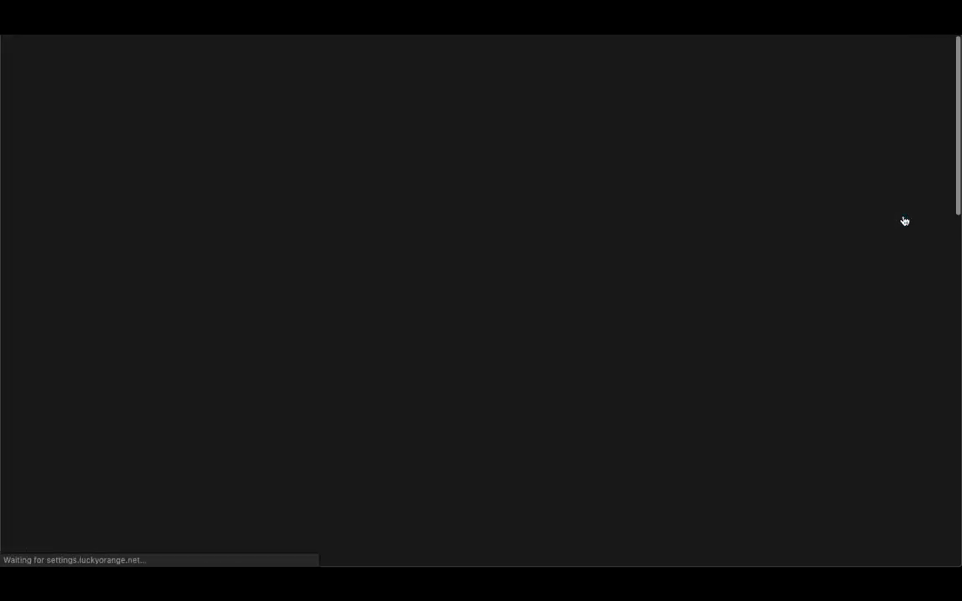
pyautogui.scroll(-2, 904, 221)
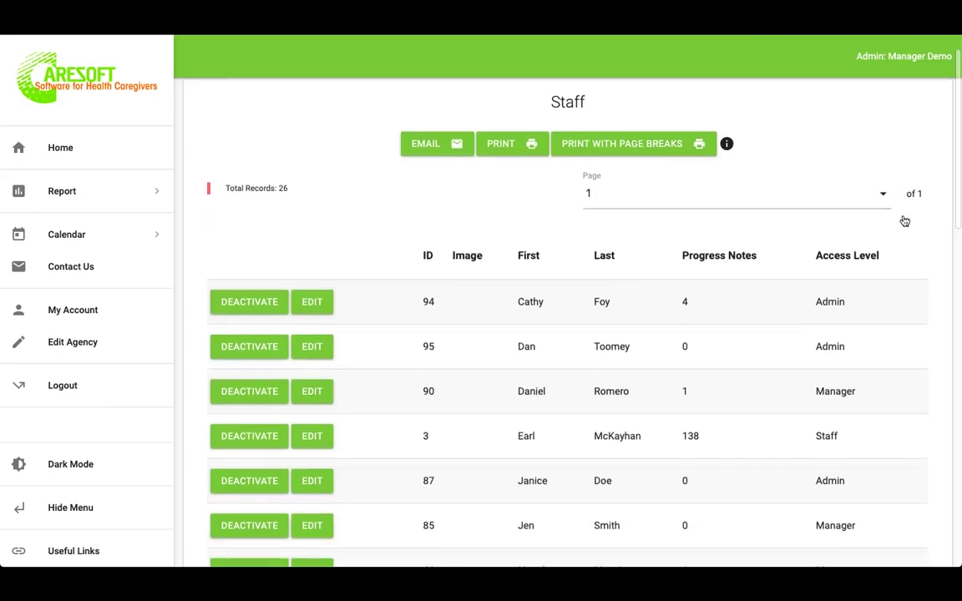
pyautogui.scroll(-2, 902, 220)
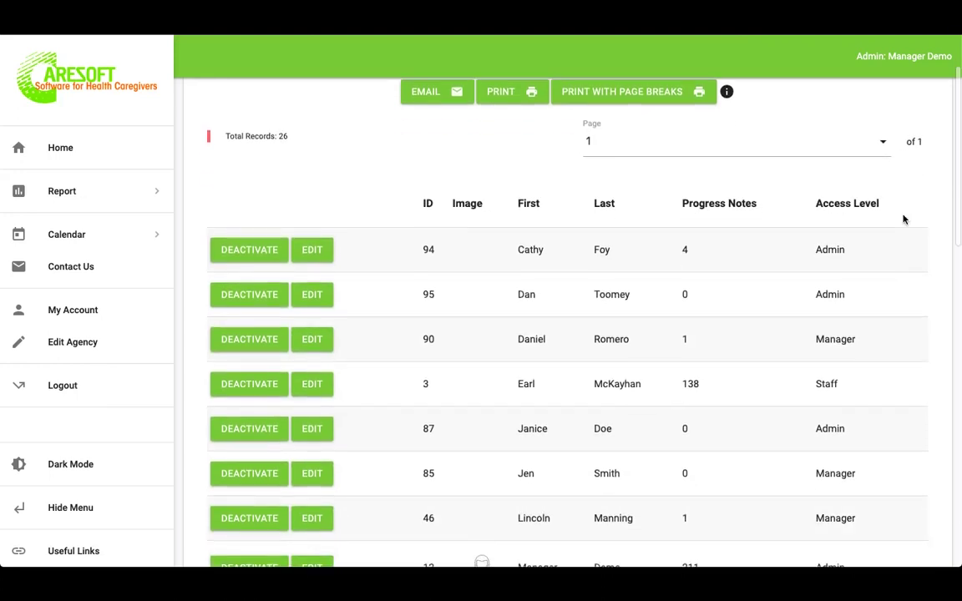
pyautogui.scroll(-7, 903, 219)
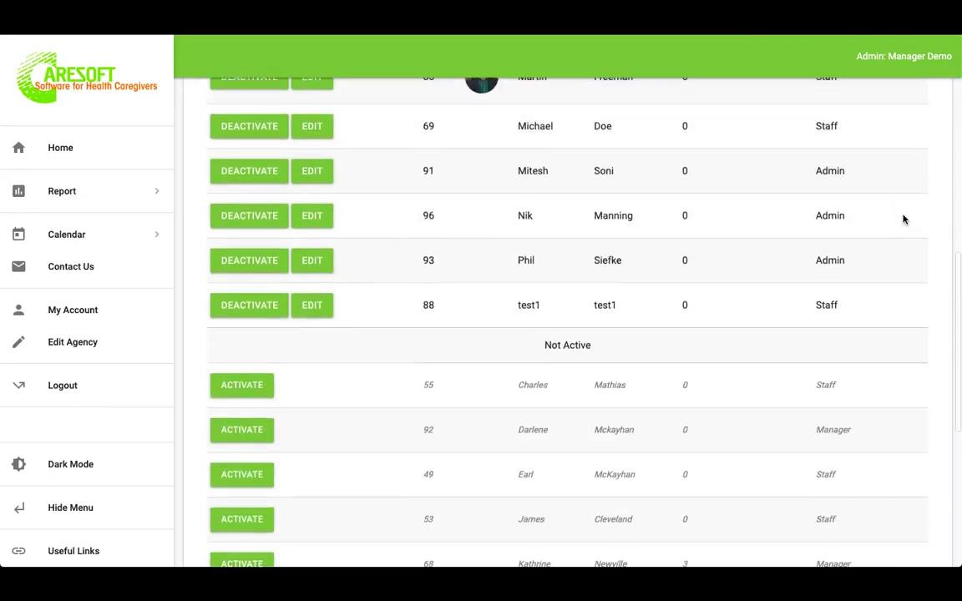
pyautogui.scroll(-3, 903, 219)
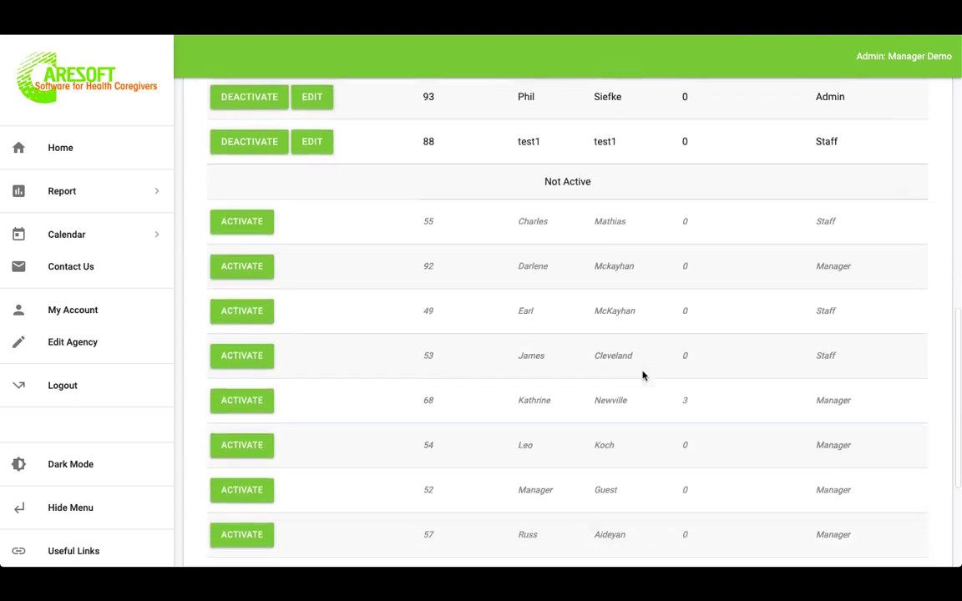
pyautogui.scroll(10, 643, 376)
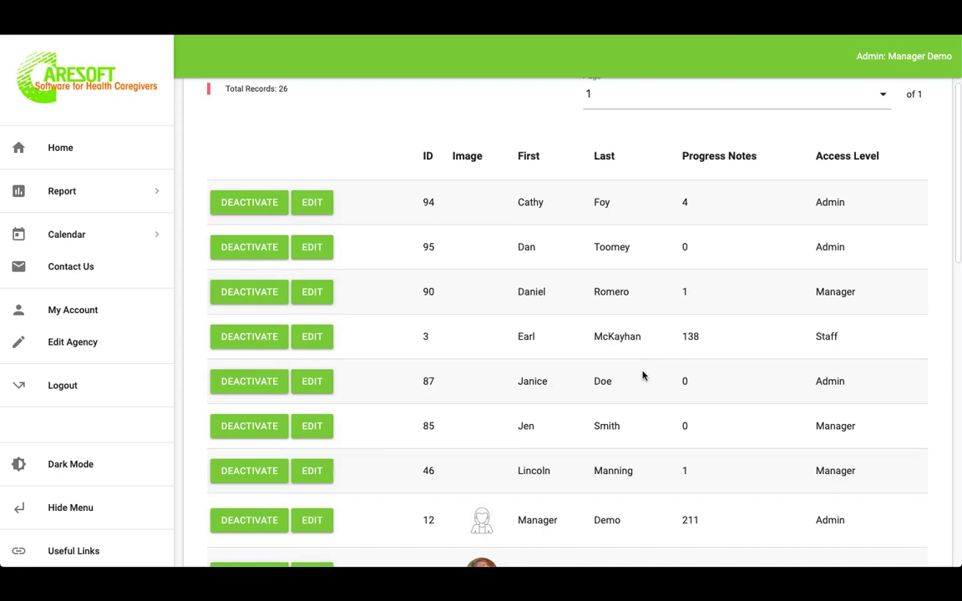
pyautogui.scroll(-5, 636, 393)
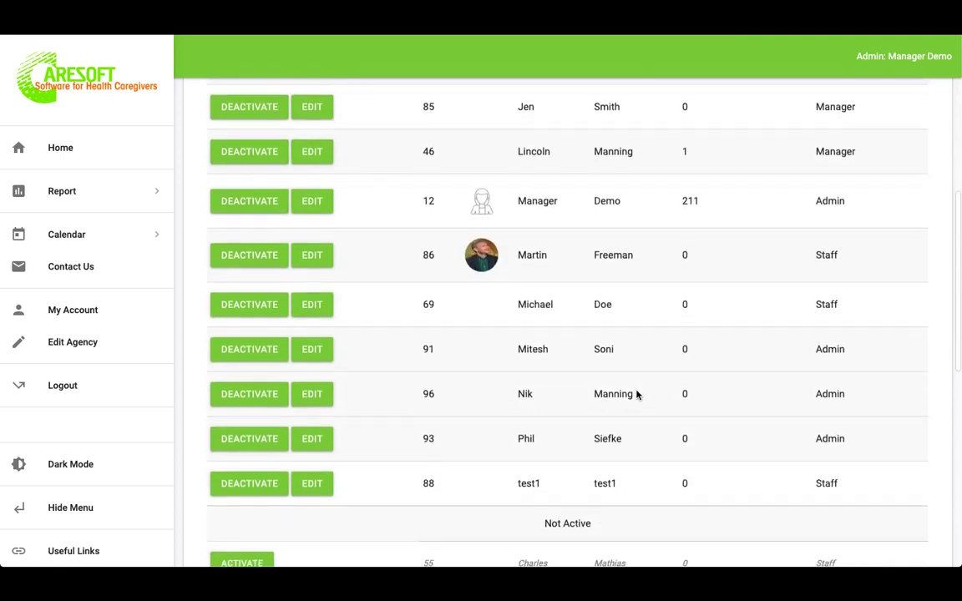
pyautogui.scroll(6, 636, 395)
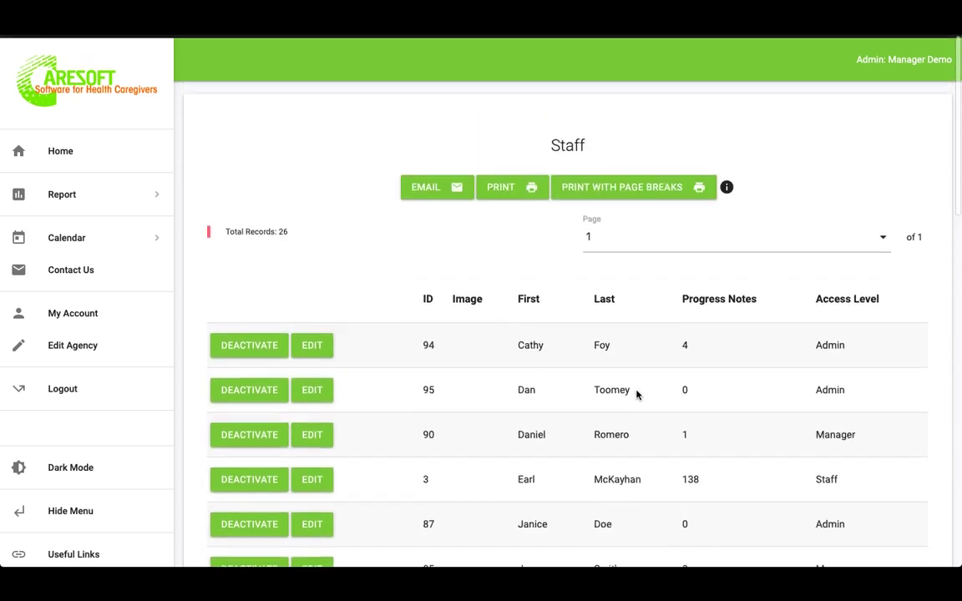
pyautogui.scroll(-1, 636, 395)
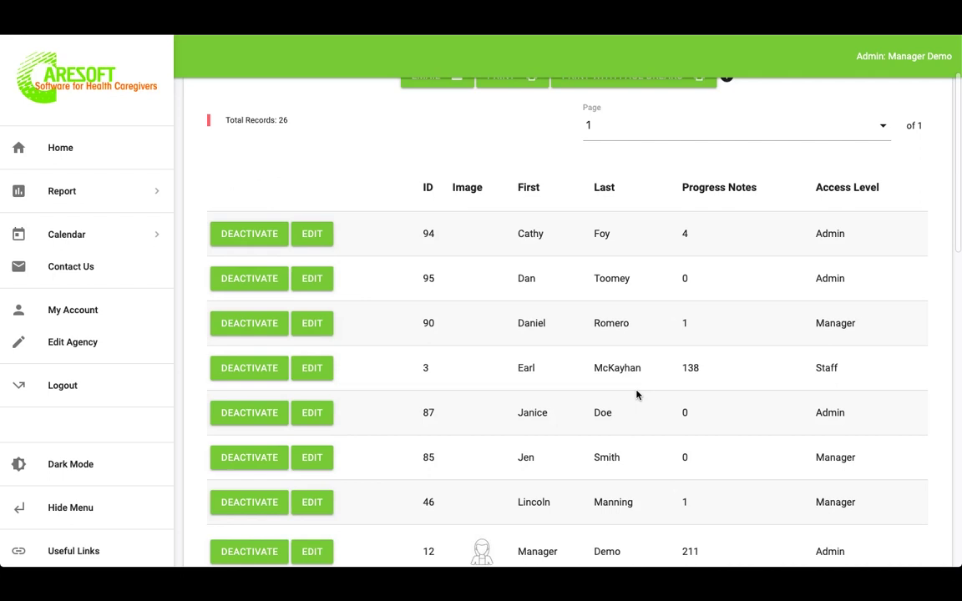
pyautogui.scroll(-4, 636, 395)
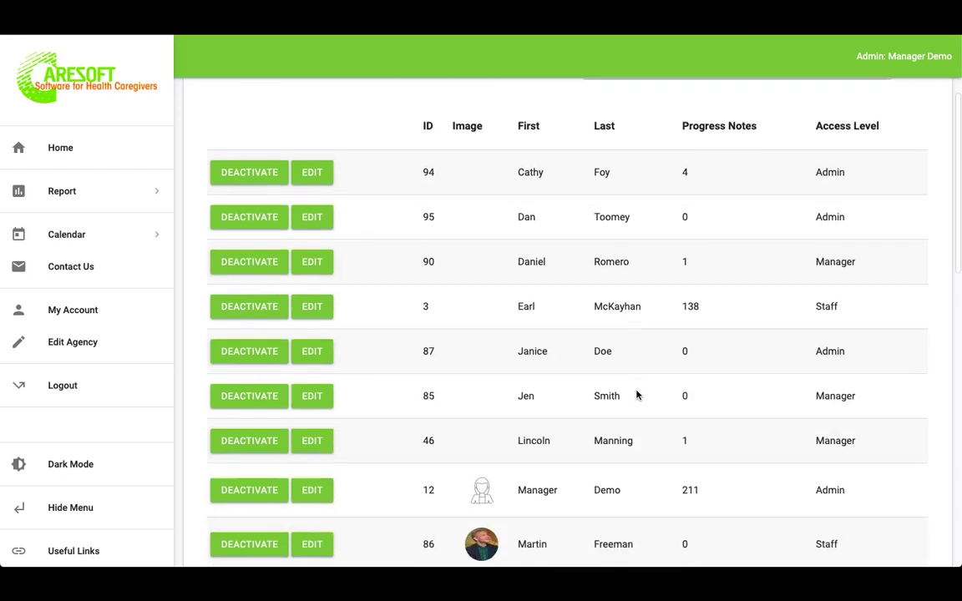
pyautogui.scroll(5, 636, 395)
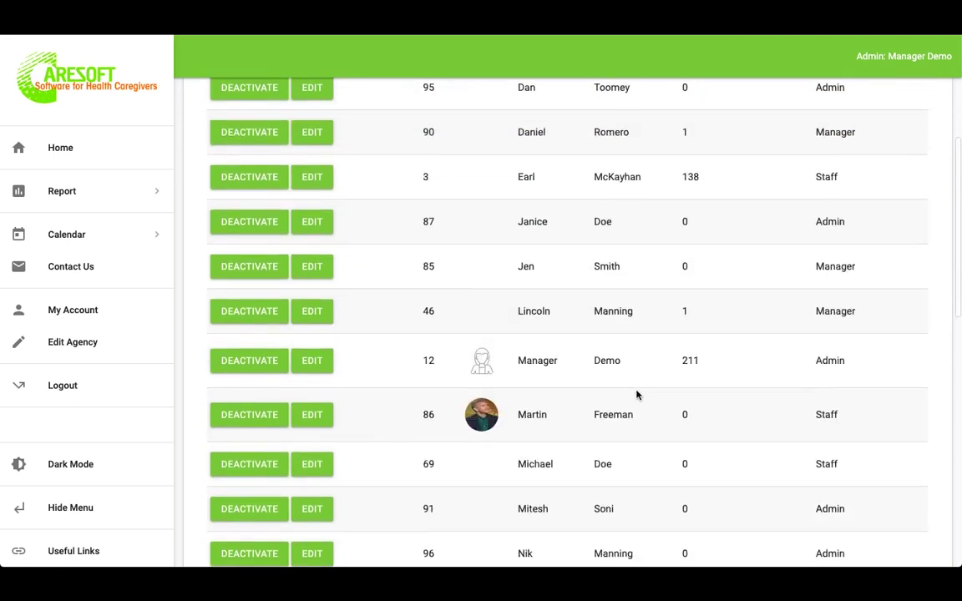
pyautogui.scroll(-2, 636, 395)
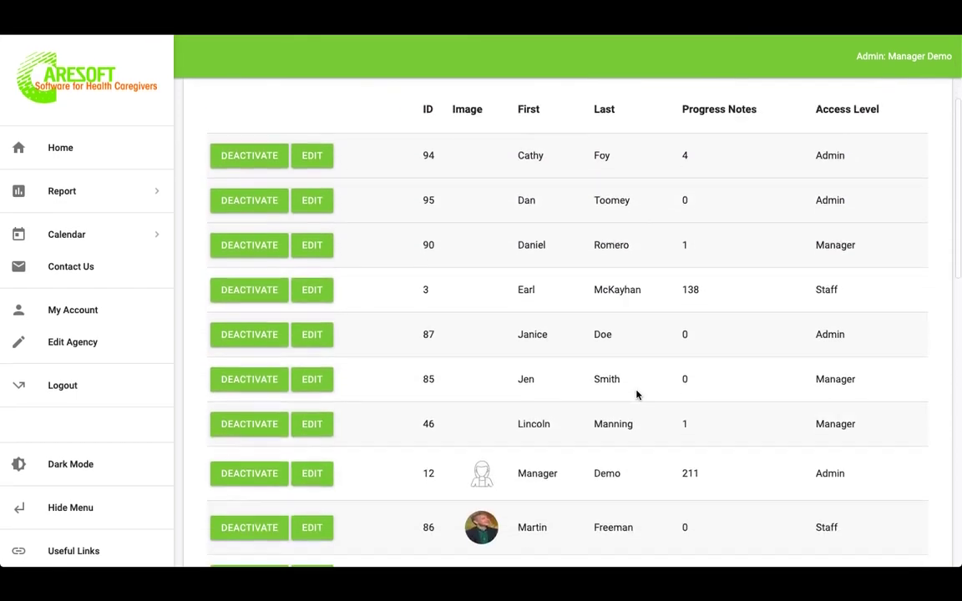
pyautogui.scroll(3, 637, 394)
pyautogui.scroll(-1, 636, 395)
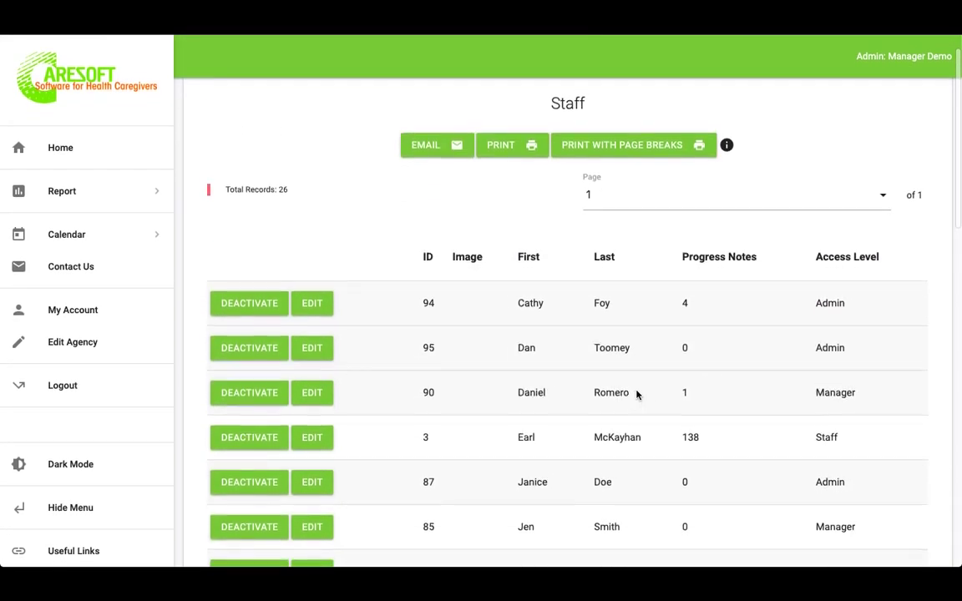
pyautogui.scroll(1, 636, 394)
pyautogui.scroll(-10, 636, 395)
pyautogui.scroll(10, 637, 395)
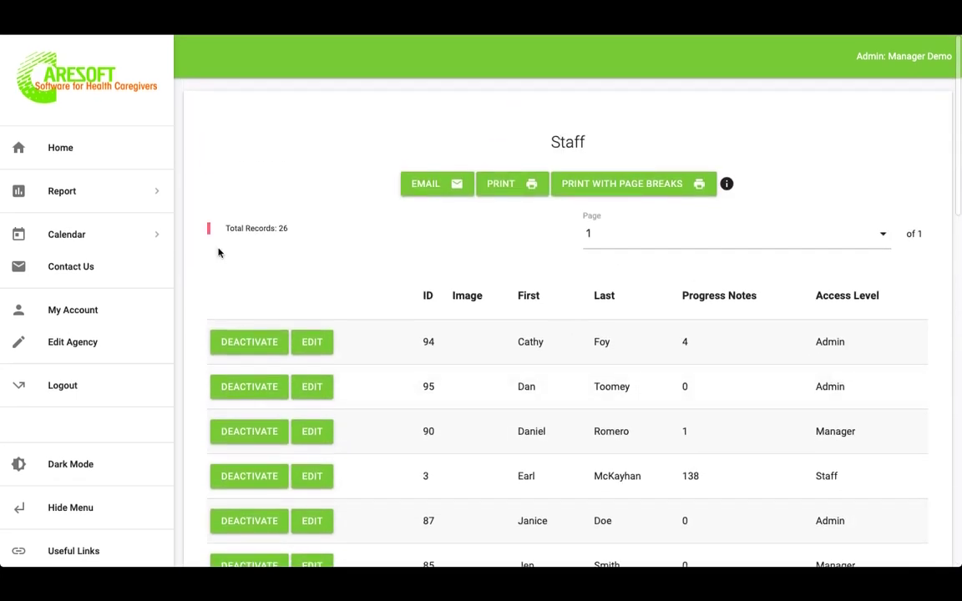
pyautogui.click(60, 147)
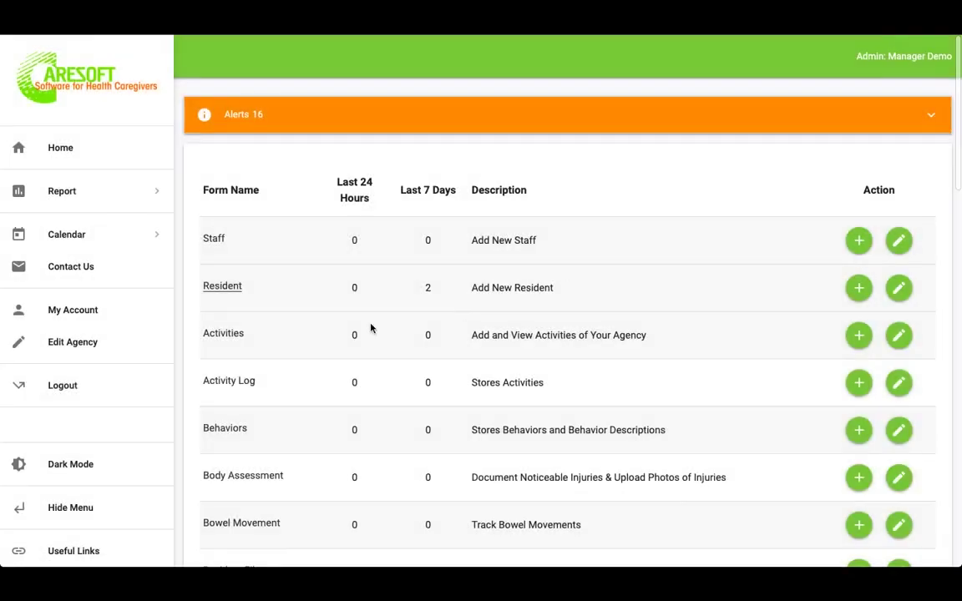
# - Open a new Resident Entry Form and look over the First Name and Last Name fields
pyautogui.click(859, 289)
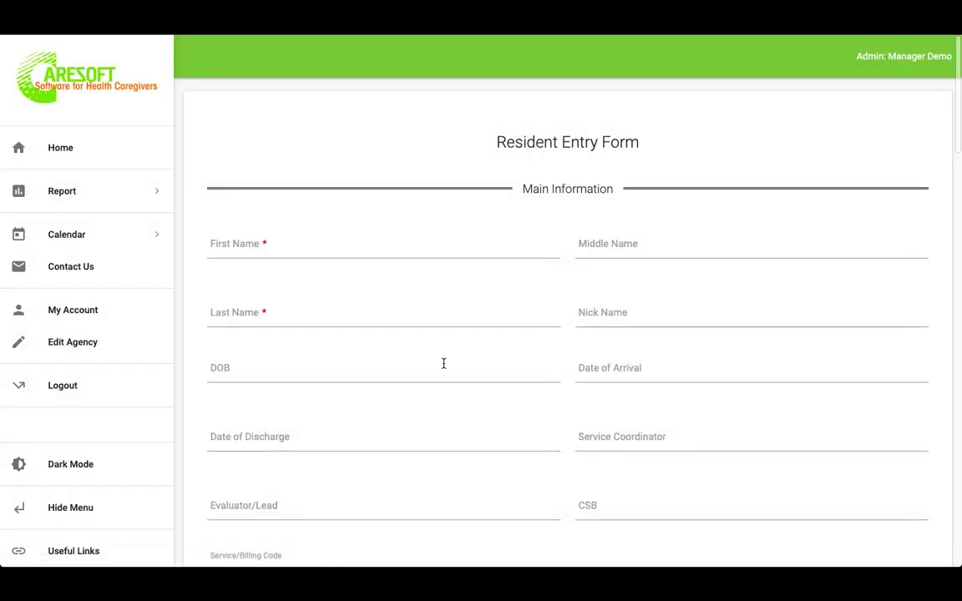
pyautogui.click(292, 241)
pyautogui.click(285, 309)
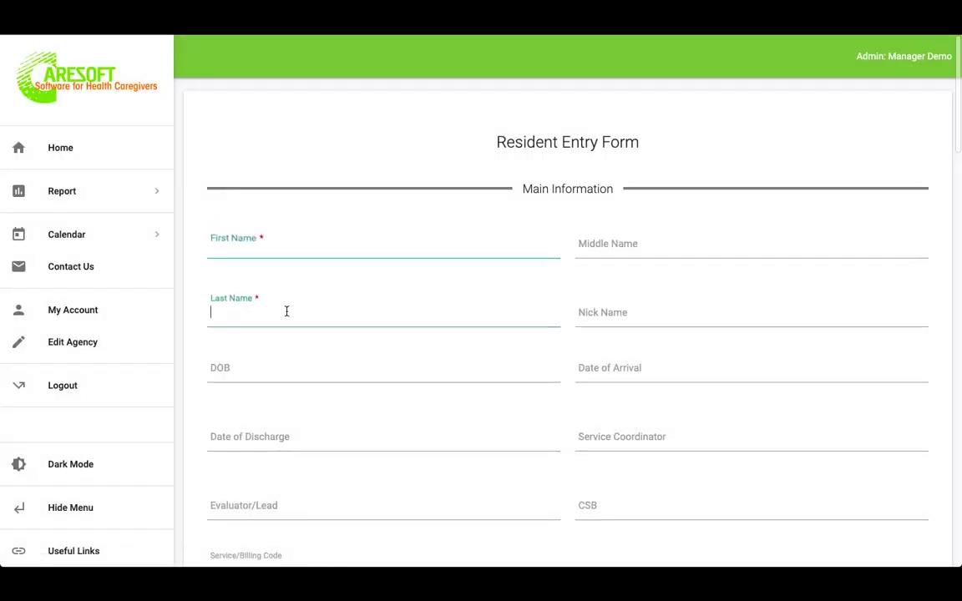
pyautogui.scroll(-1, 286, 311)
pyautogui.scroll(-4, 286, 311)
pyautogui.scroll(2, 287, 314)
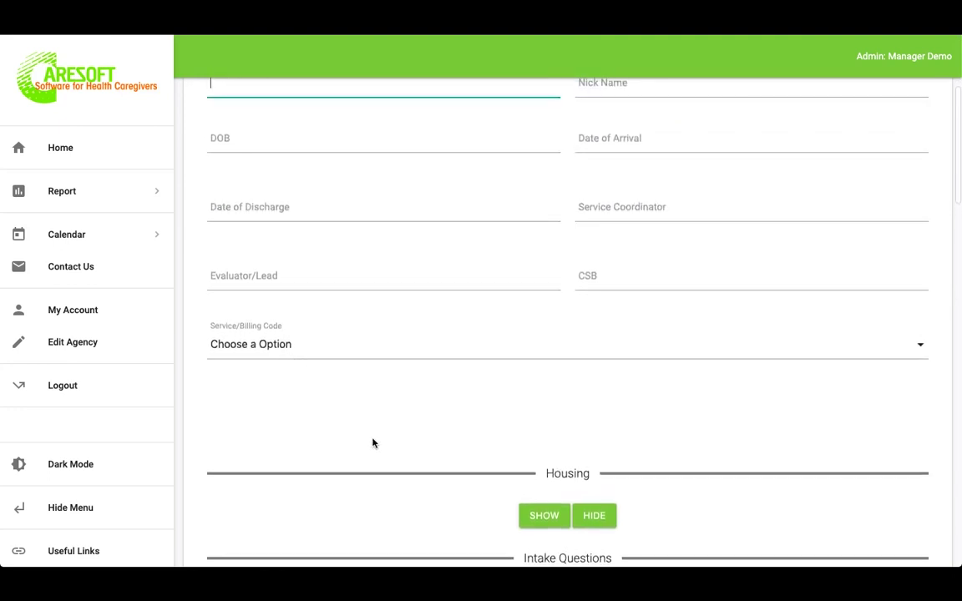
pyautogui.scroll(-2, 371, 442)
# - View the Service/Billing Code choices without picking one, then go to Edit Agency
pyautogui.click(274, 236)
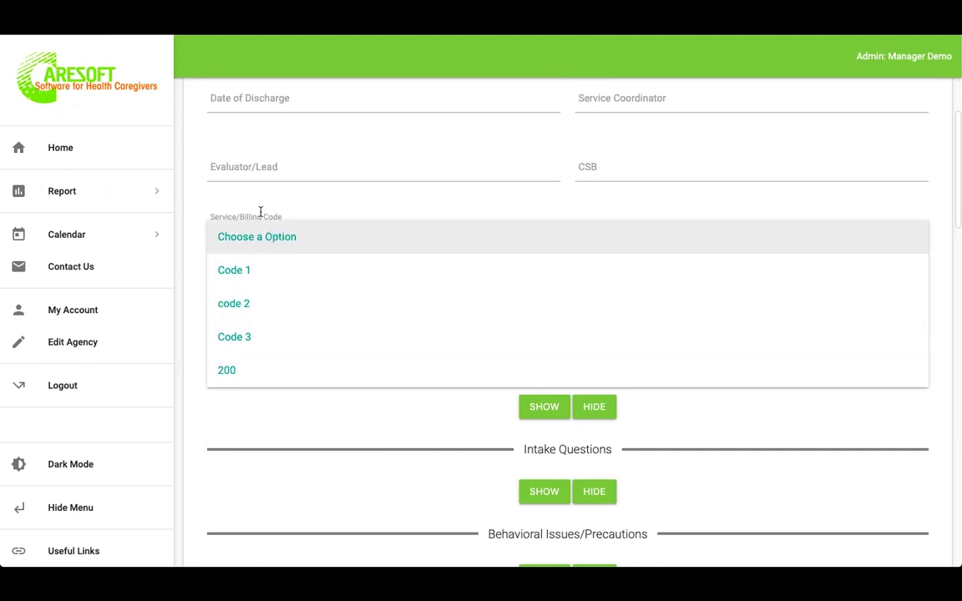
pyautogui.click(260, 213)
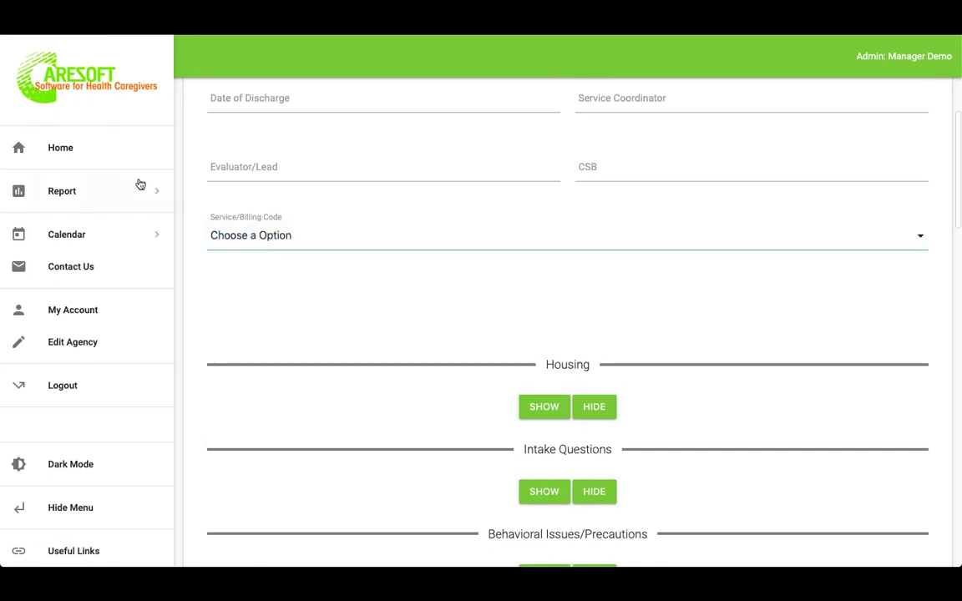
pyautogui.click(89, 347)
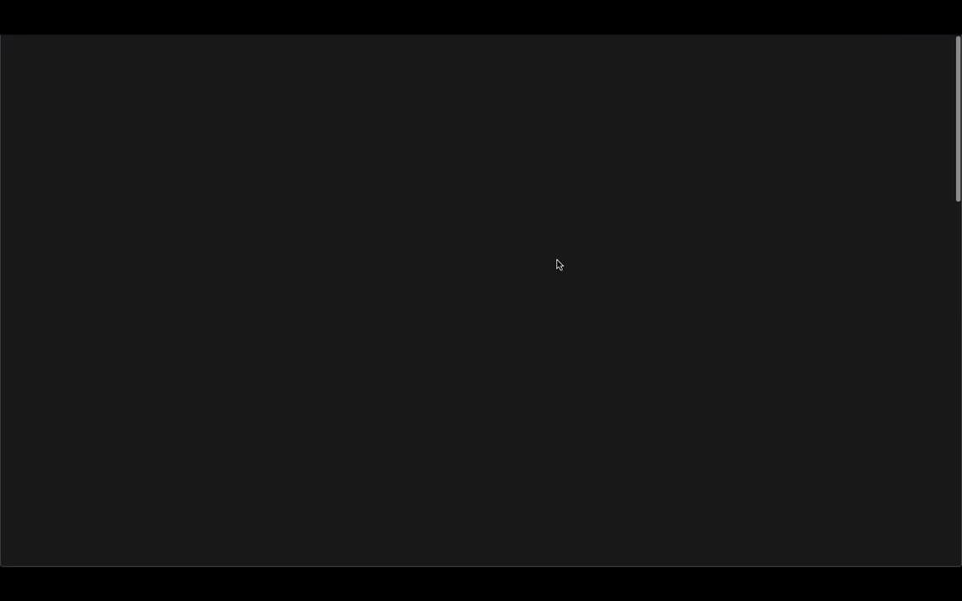
# - Set agency billing to 'Track billing with Service Code and Authorization Code', save, and return Home
pyautogui.scroll(-10, 558, 265)
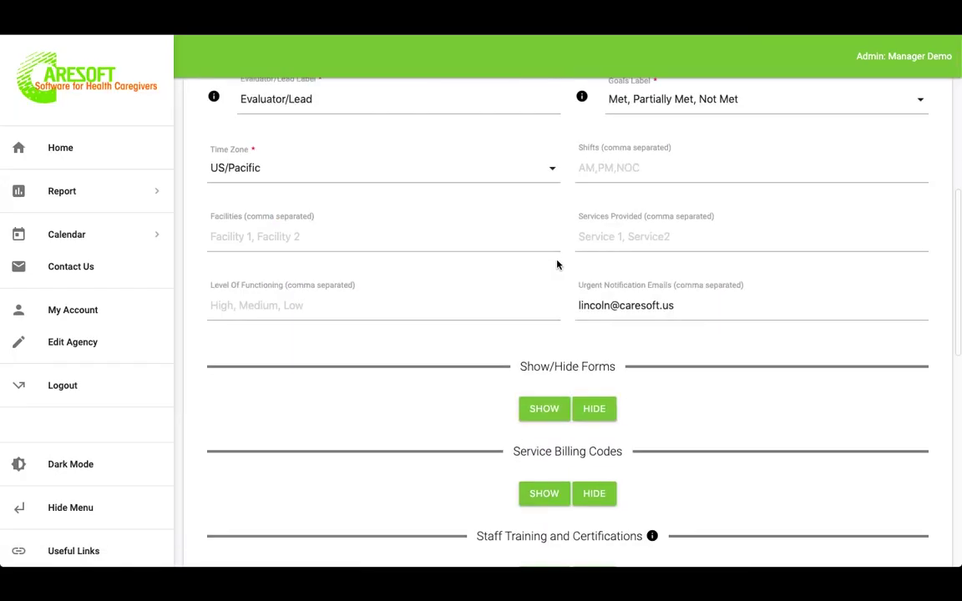
pyautogui.click(540, 277)
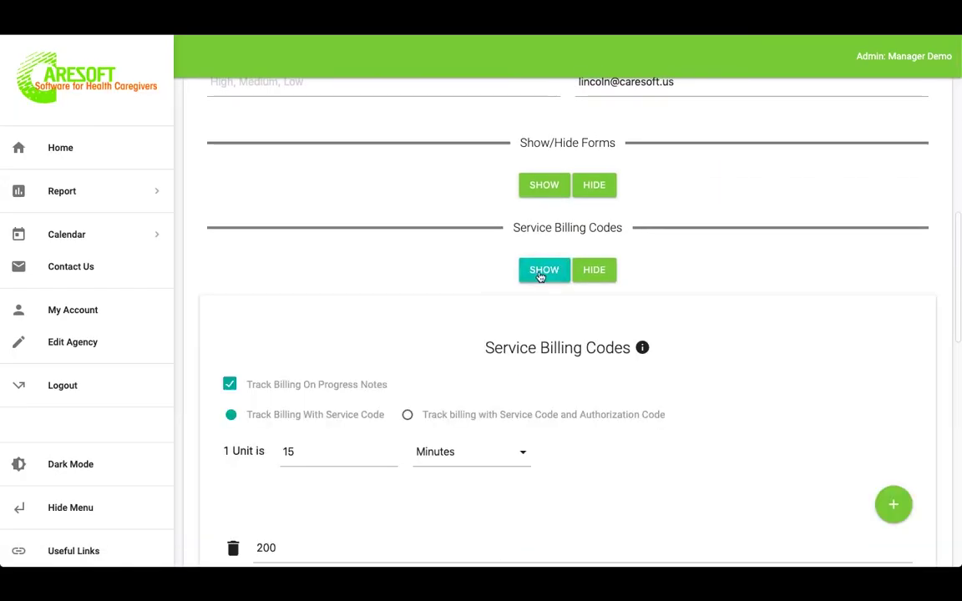
pyautogui.click(407, 416)
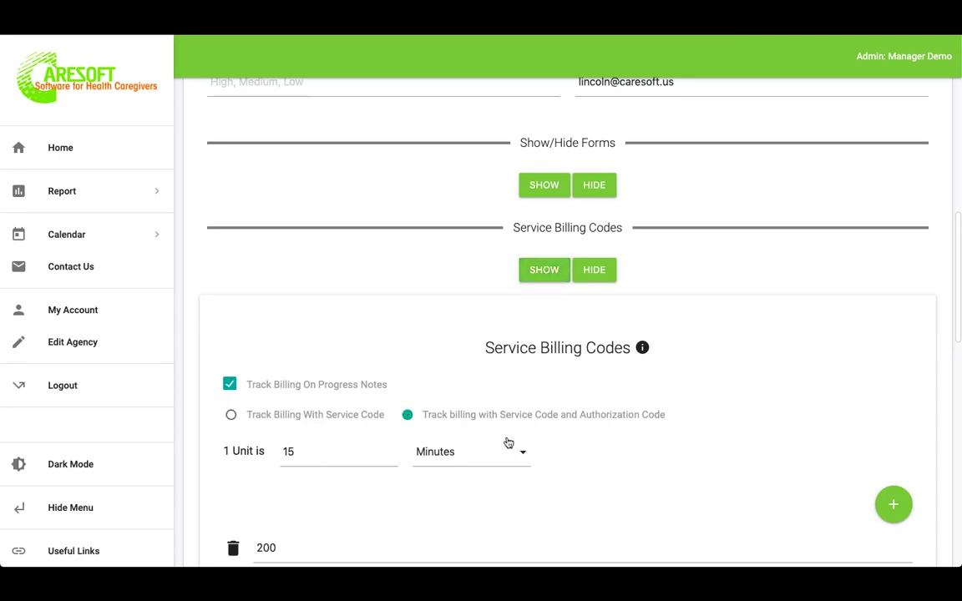
pyautogui.scroll(-10, 507, 442)
pyautogui.click(551, 501)
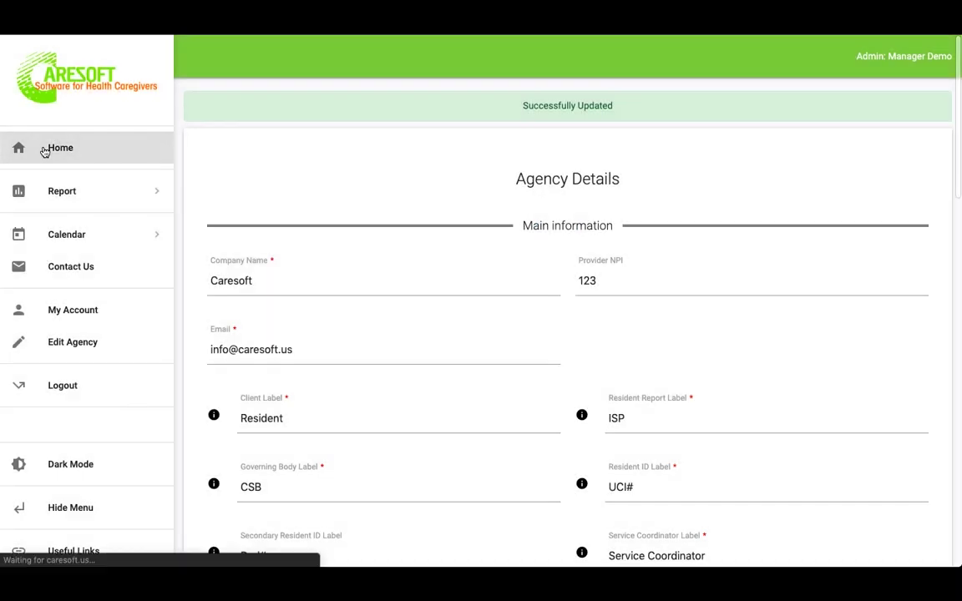
pyautogui.click(42, 151)
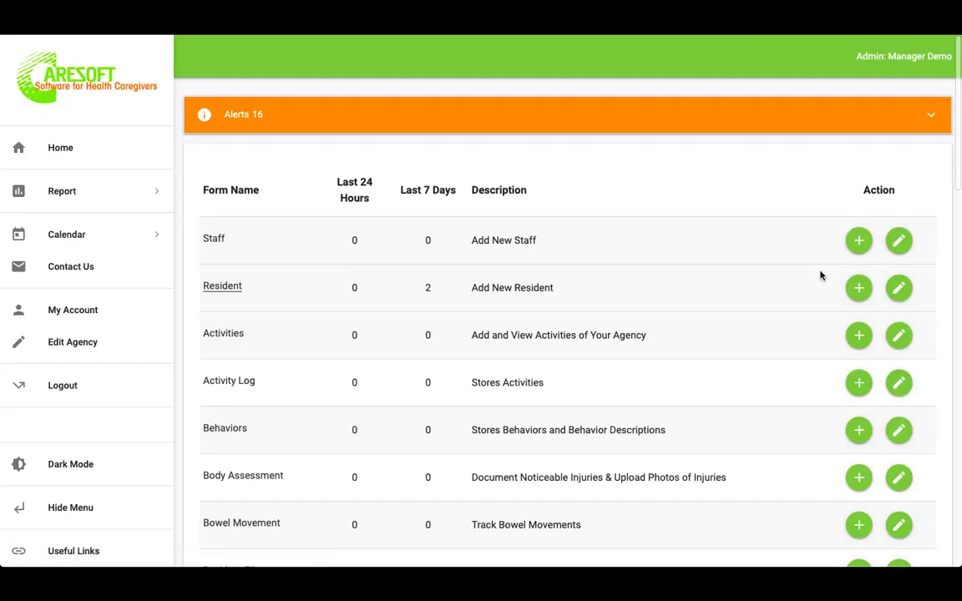
pyautogui.click(858, 287)
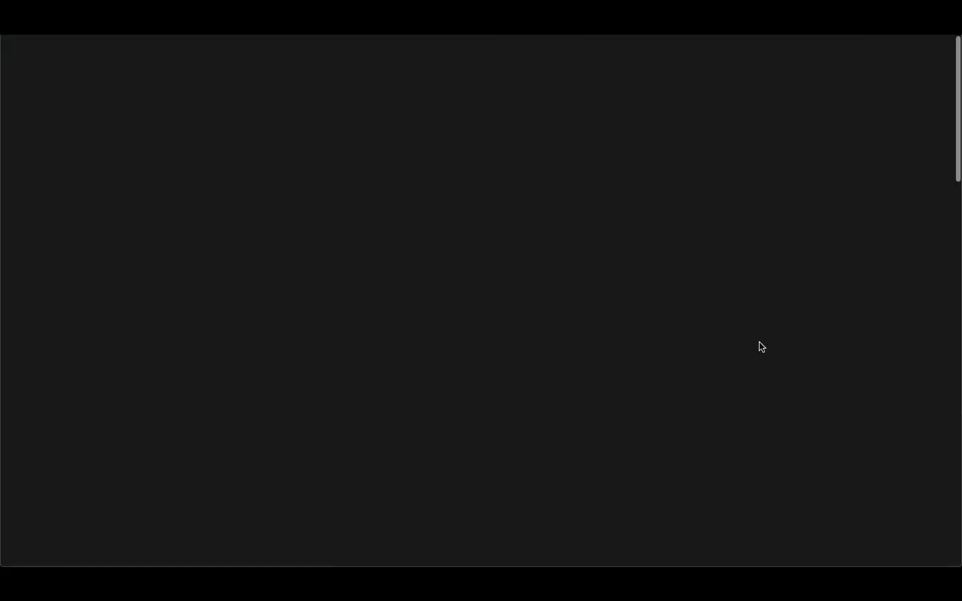
# - Expand Resident Billing and add a billing entry with service billing code Code 3
pyautogui.scroll(-1, 760, 346)
pyautogui.scroll(-1, 760, 346)
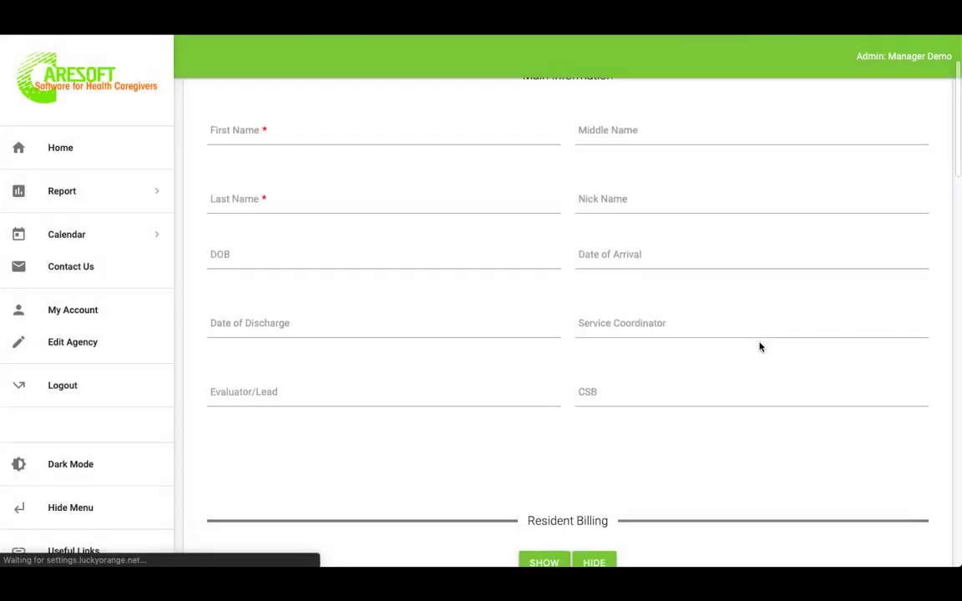
pyautogui.scroll(1, 316, 144)
pyautogui.scroll(-3, 308, 220)
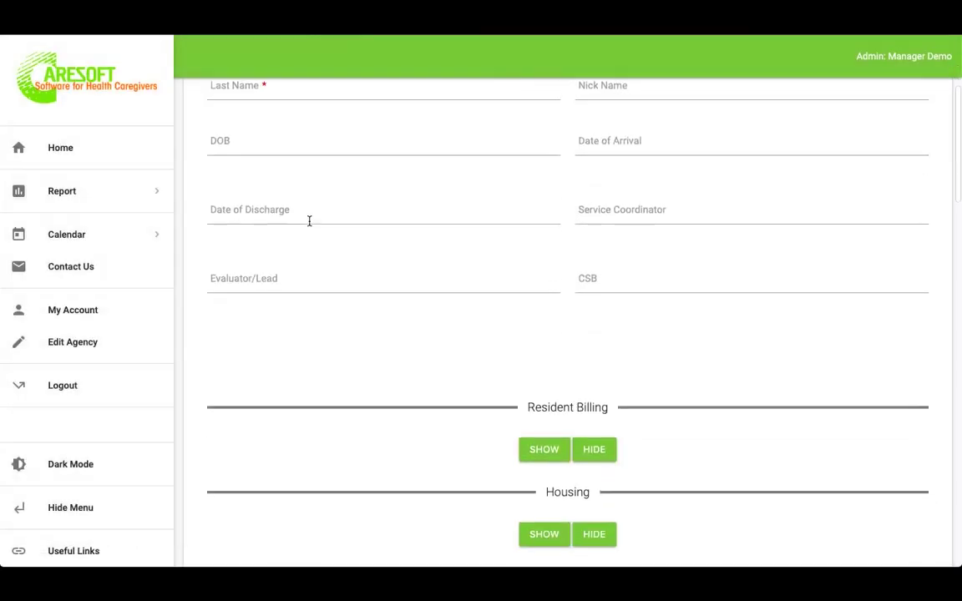
pyautogui.click(544, 334)
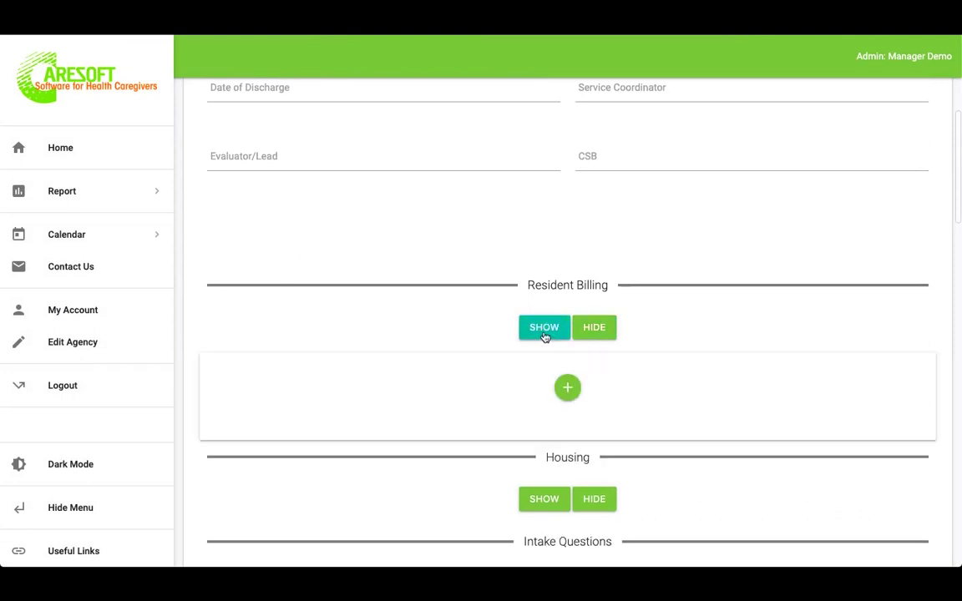
pyautogui.scroll(-1, 667, 324)
pyautogui.click(564, 278)
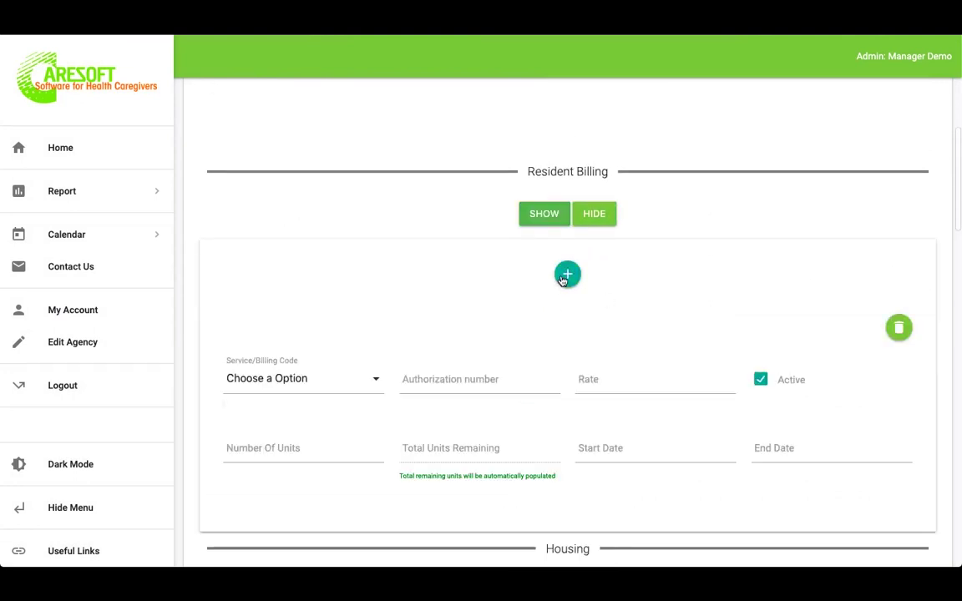
pyautogui.click(323, 384)
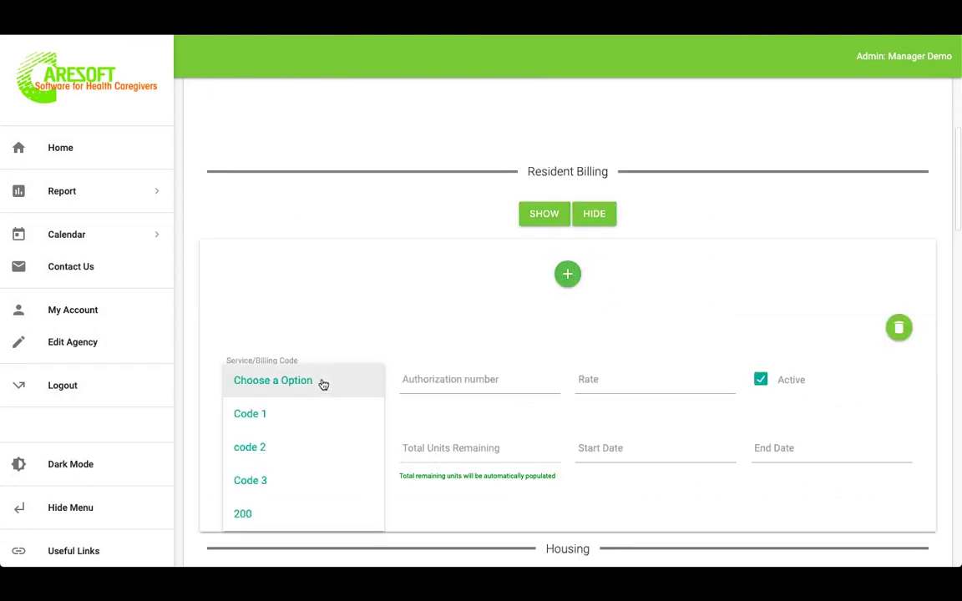
pyautogui.click(287, 471)
# - Review the entry's Authorization, Rate, Number Of Units and Start Date fields, leaving them empty
pyautogui.click(474, 386)
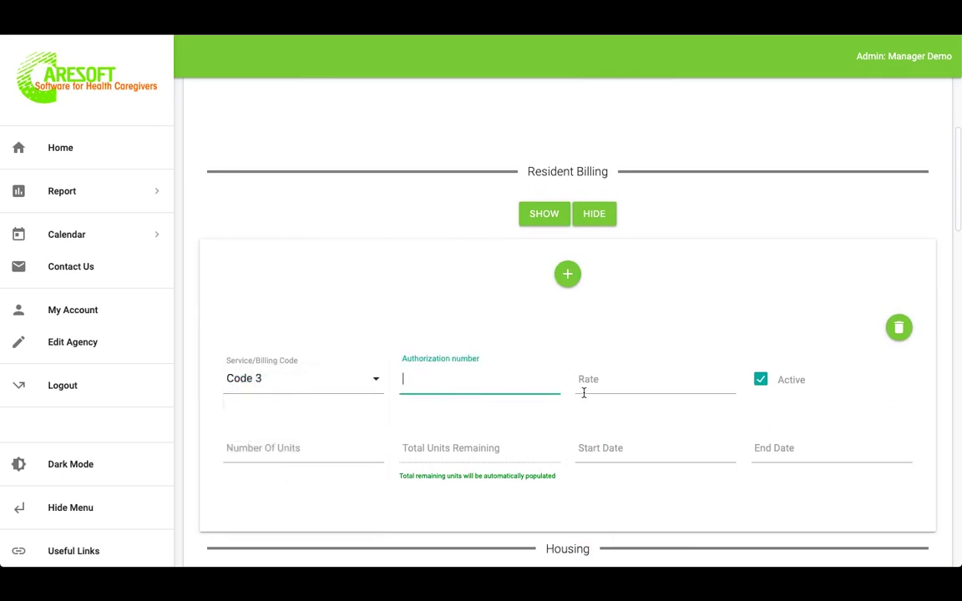
pyautogui.click(634, 385)
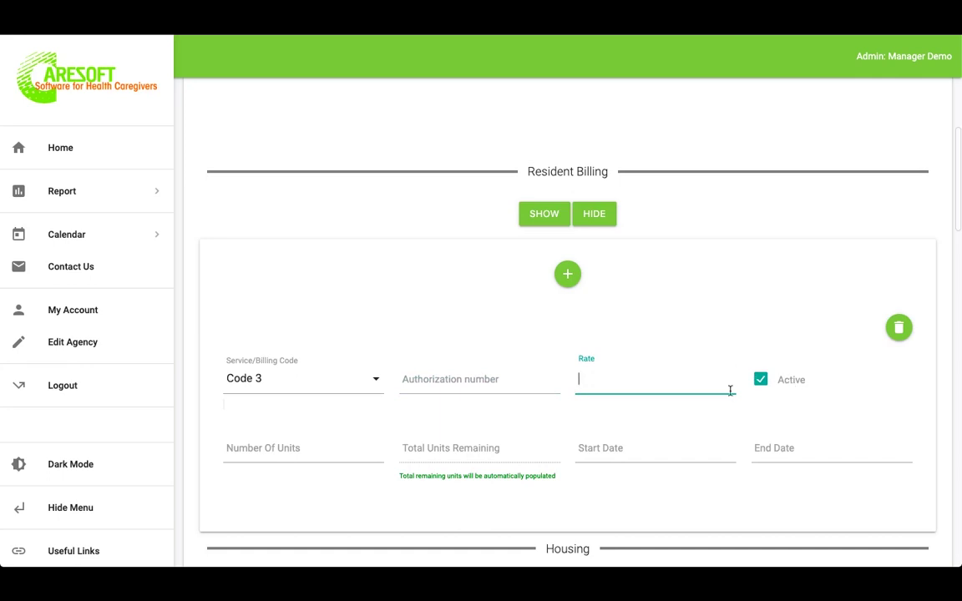
pyautogui.click(317, 452)
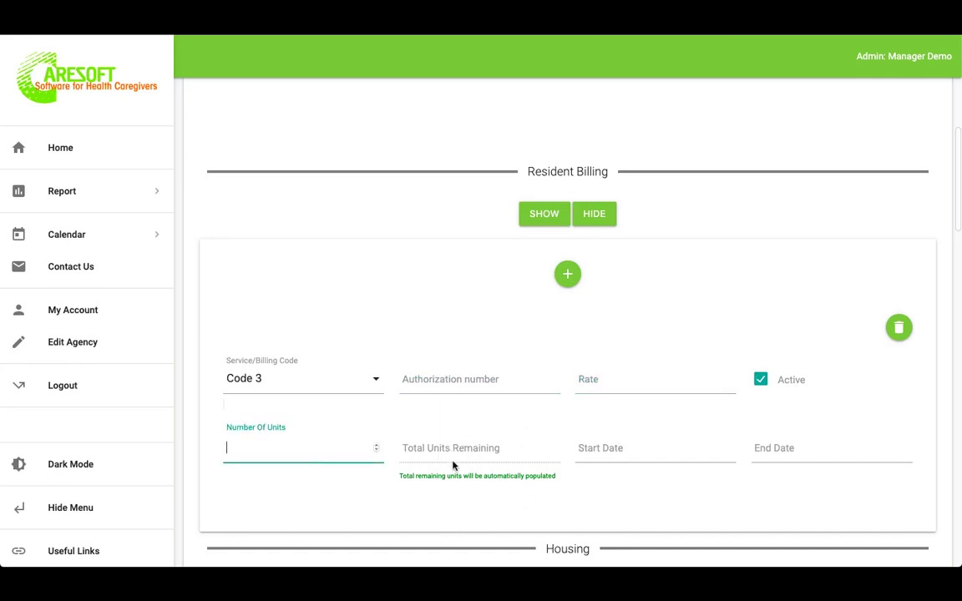
pyautogui.click(627, 448)
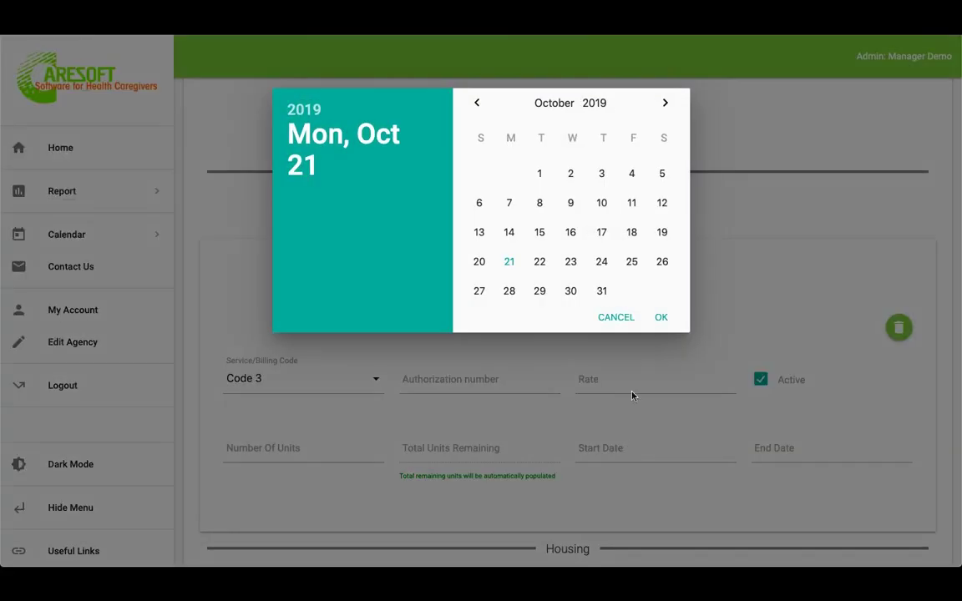
pyautogui.click(619, 318)
pyautogui.scroll(-3, 670, 413)
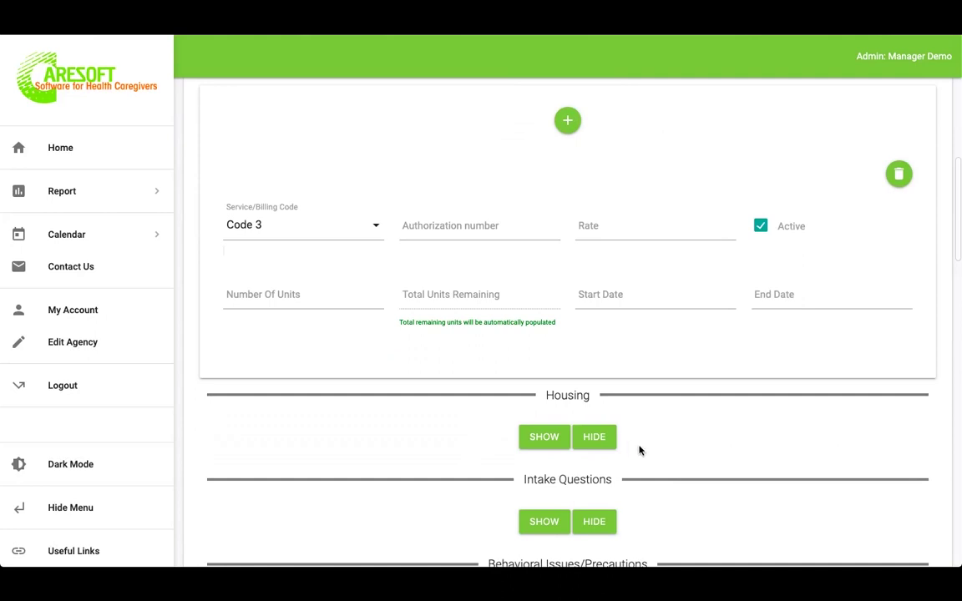
pyautogui.scroll(-3, 665, 448)
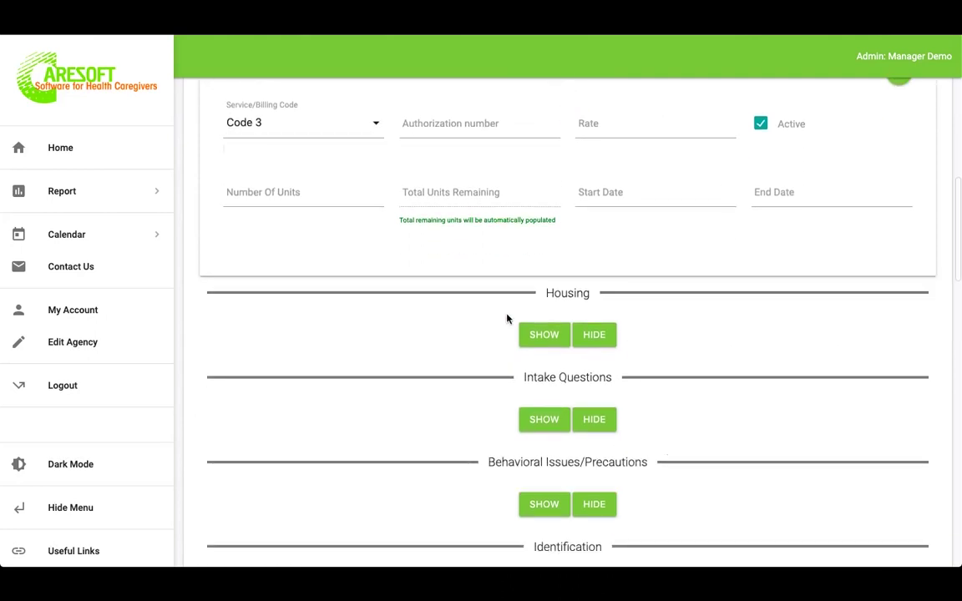
# - Toggle Housing and Intake Questions open and shut, then add and remove a Behavioral Issues entry
pyautogui.click(547, 334)
pyautogui.click(596, 340)
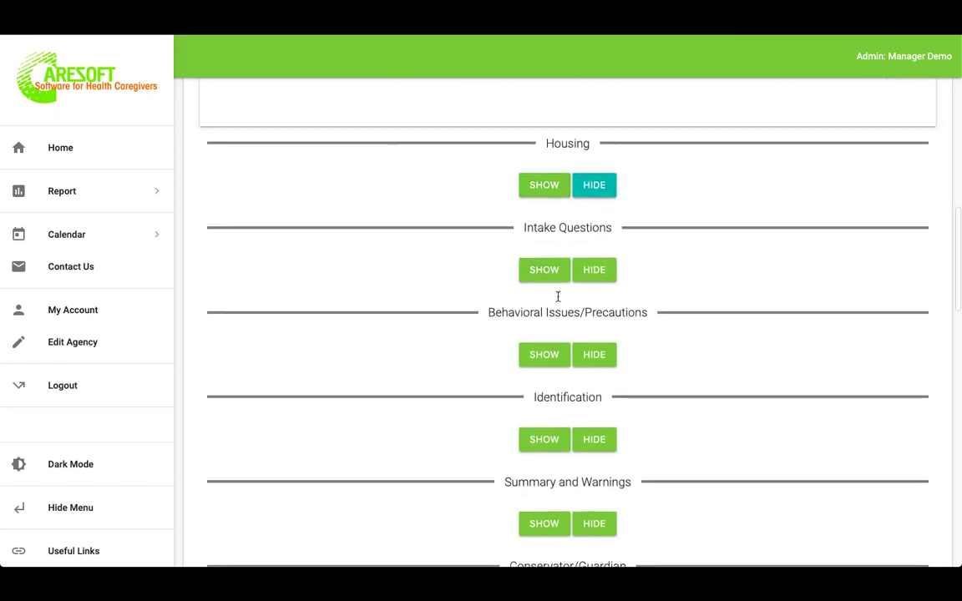
pyautogui.click(547, 272)
pyautogui.click(595, 271)
pyautogui.scroll(-3, 599, 270)
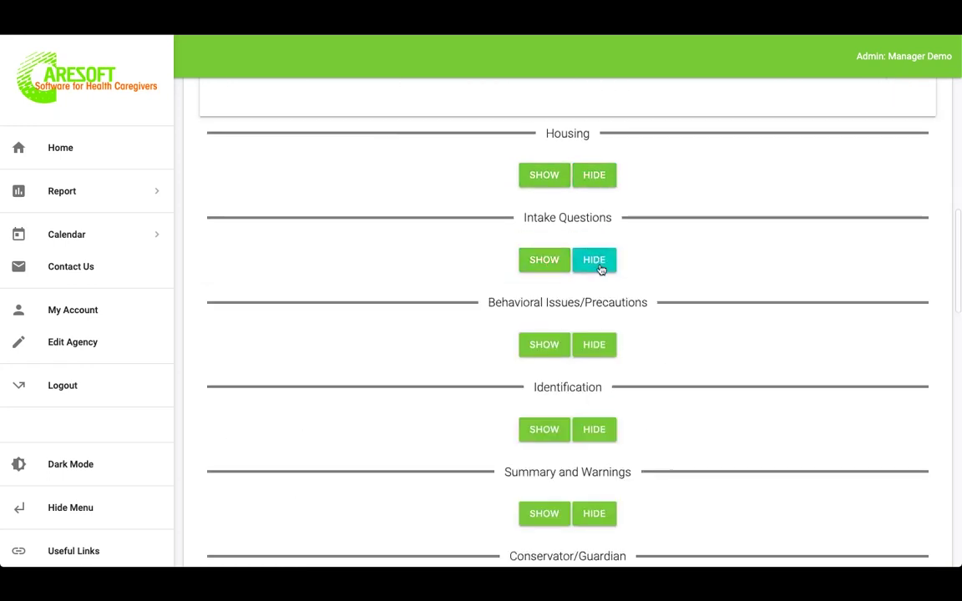
pyautogui.click(544, 249)
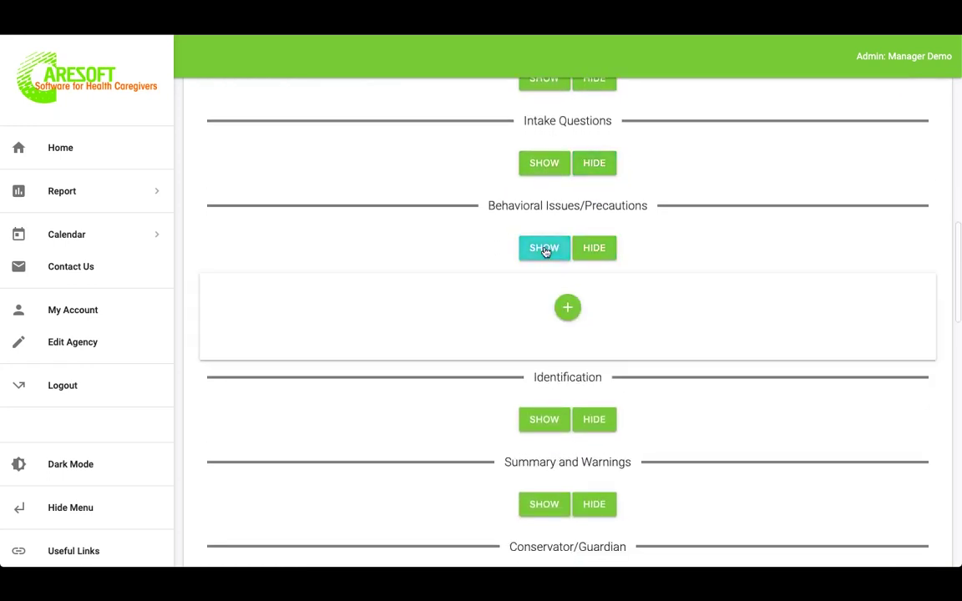
pyautogui.click(569, 308)
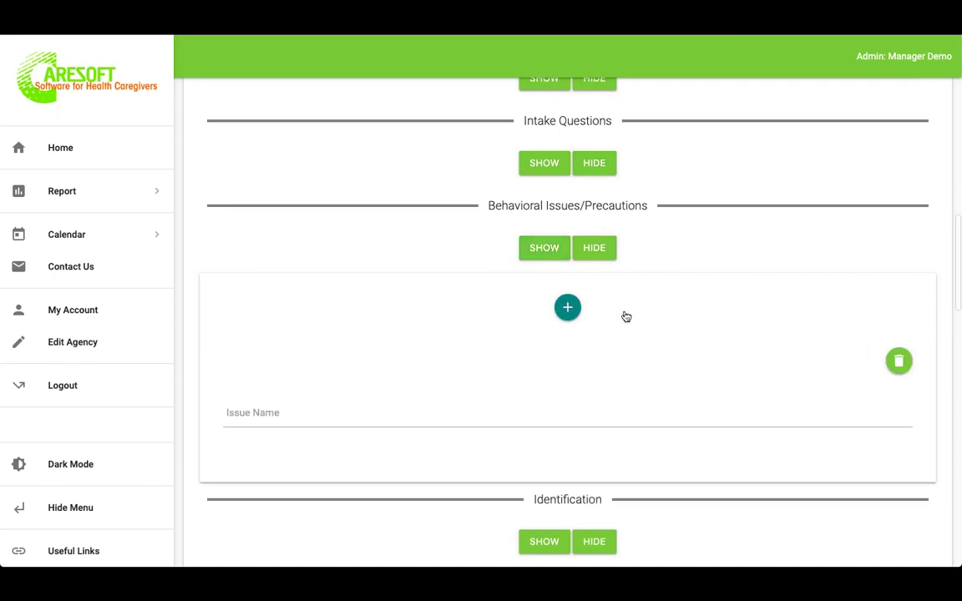
pyautogui.click(898, 361)
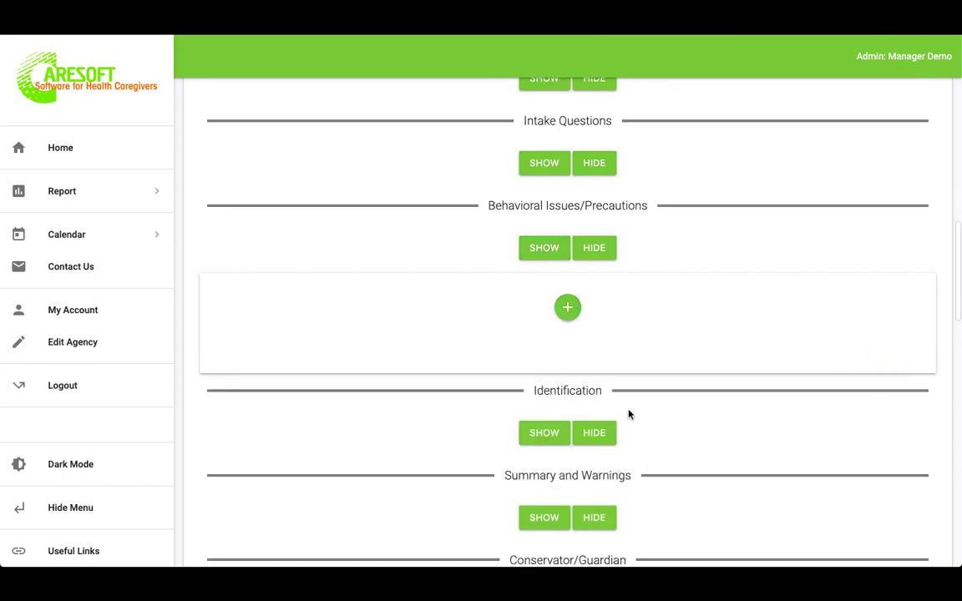
# - Expand Identification, check its UCI# and Bed# fields, then expand Summary and Warnings
pyautogui.scroll(-3, 629, 414)
pyautogui.click(543, 308)
pyautogui.scroll(-2, 538, 311)
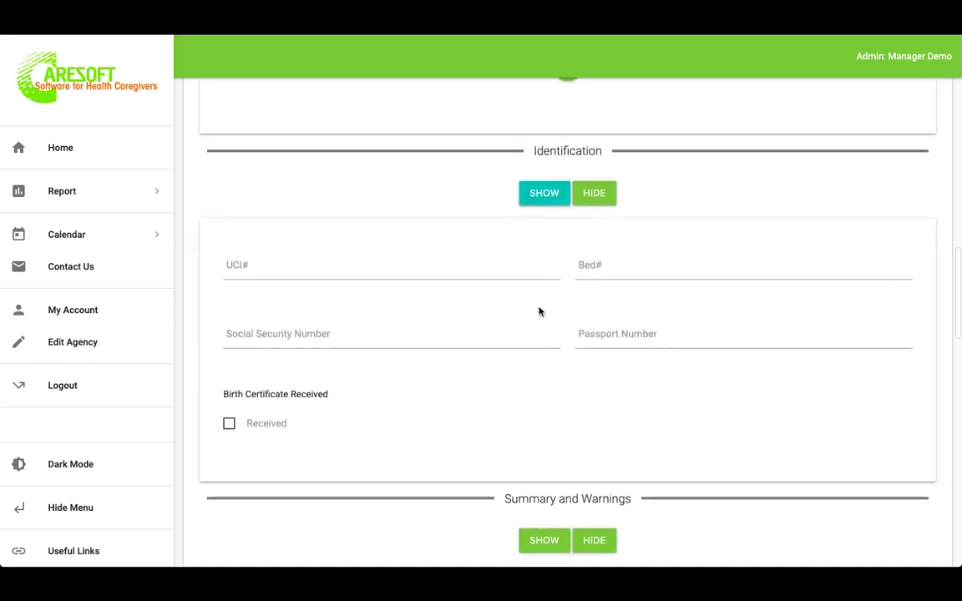
pyautogui.click(370, 264)
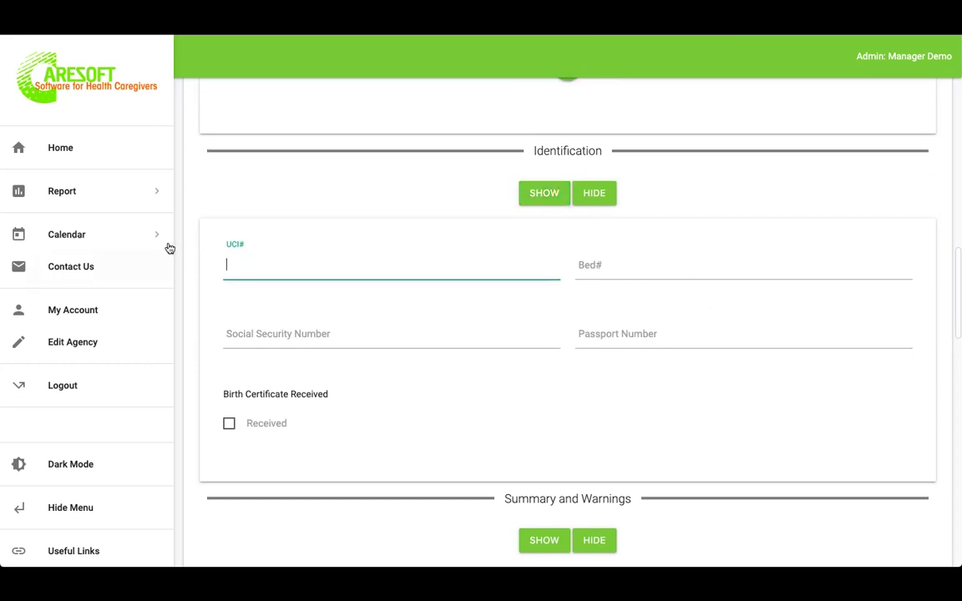
pyautogui.click(670, 268)
pyautogui.scroll(-5, 638, 404)
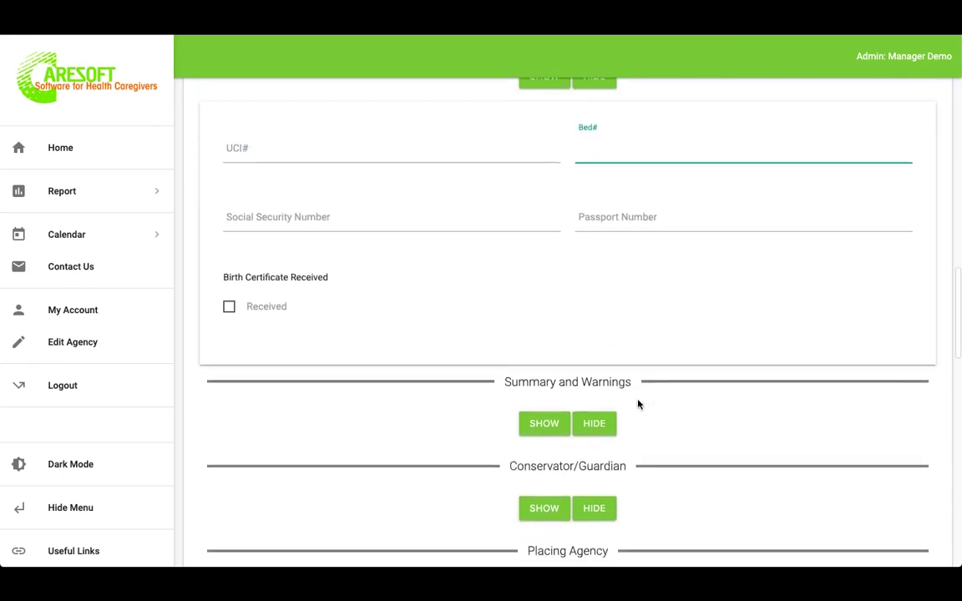
pyautogui.click(541, 273)
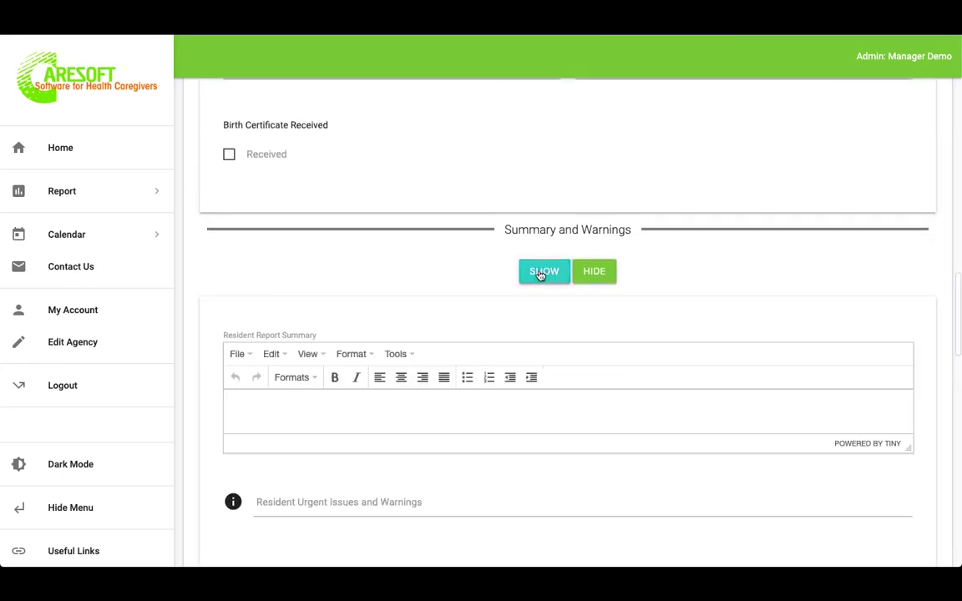
# - Click into the Resident Report Summary editor and the Urgent Issues and Warnings field
pyautogui.scroll(-2, 541, 274)
pyautogui.click(488, 291)
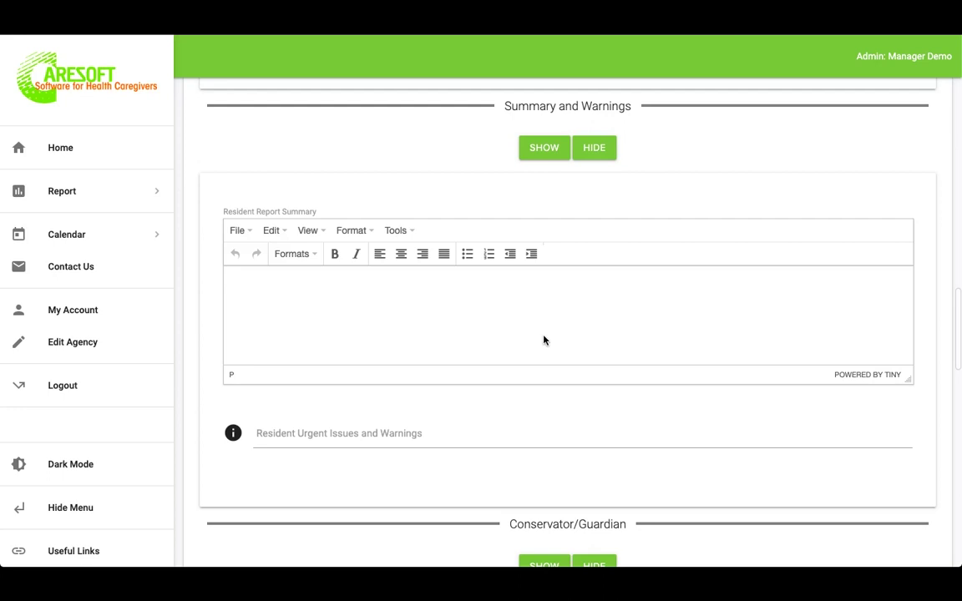
pyautogui.scroll(-1, 588, 404)
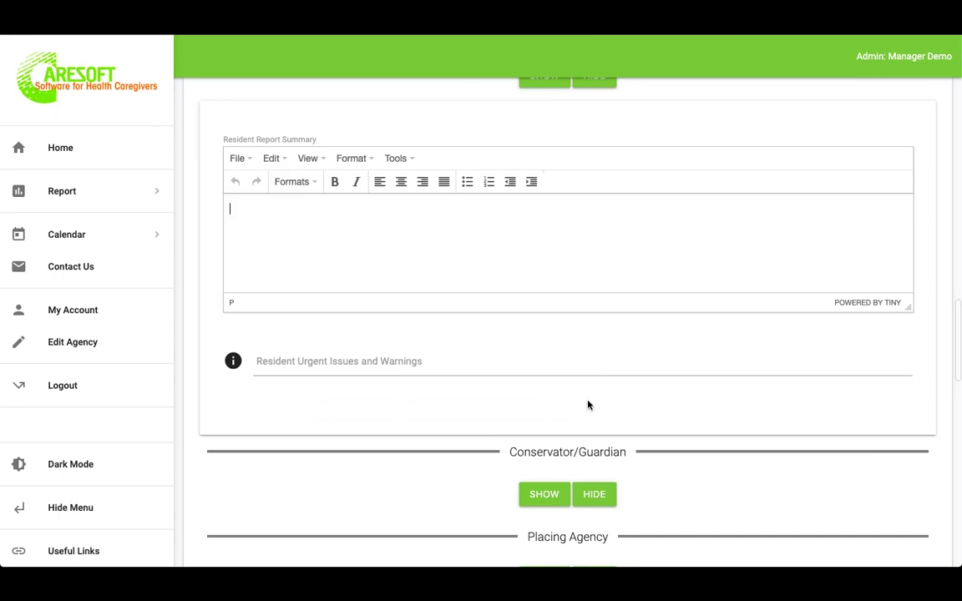
pyautogui.click(383, 357)
# - Expand Conservator/Guardian, Placing Agency, Caseworker Information and the Assign Resident to Staff list
pyautogui.scroll(-1, 383, 357)
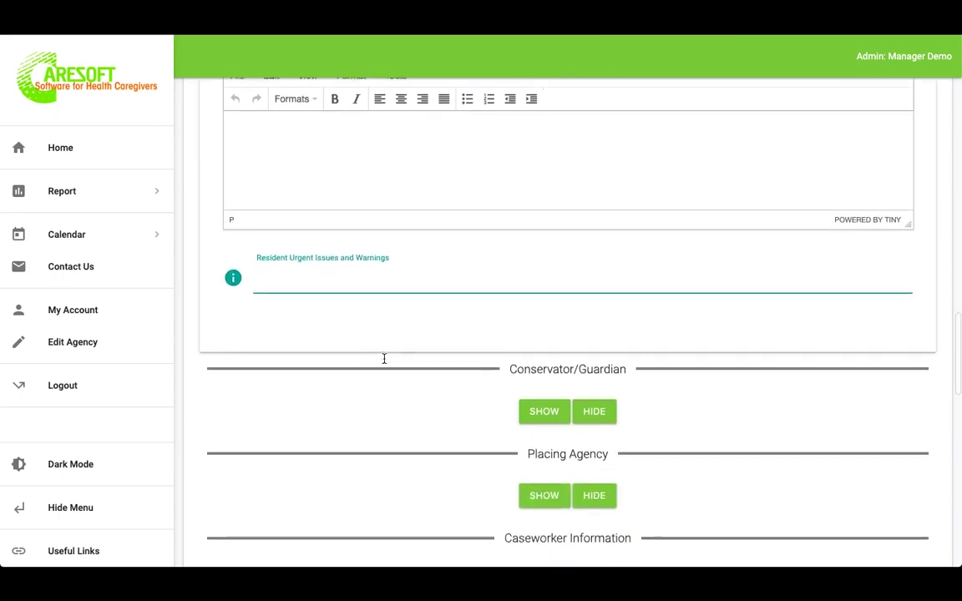
pyautogui.scroll(-2, 384, 359)
pyautogui.click(541, 238)
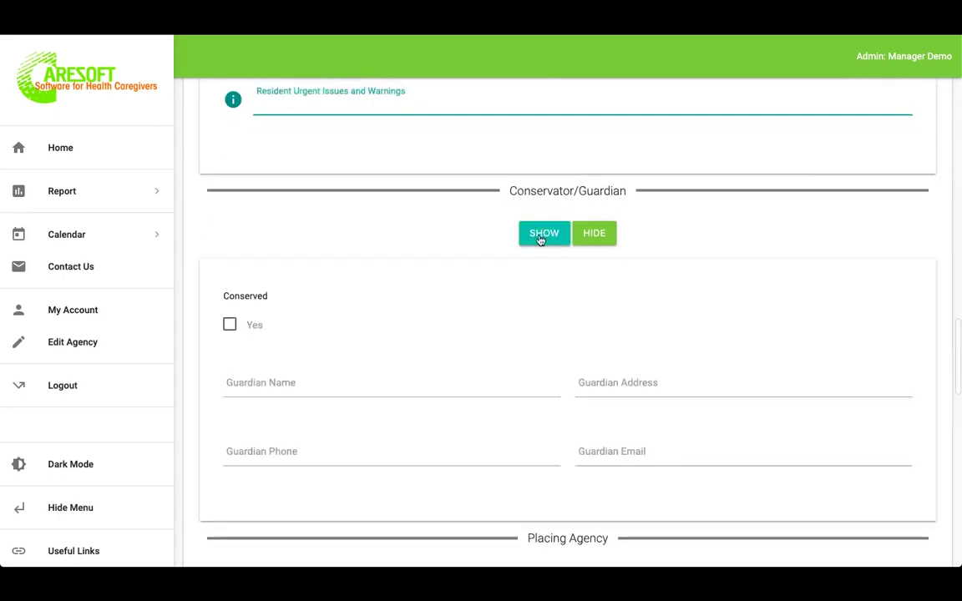
pyautogui.scroll(-3, 539, 238)
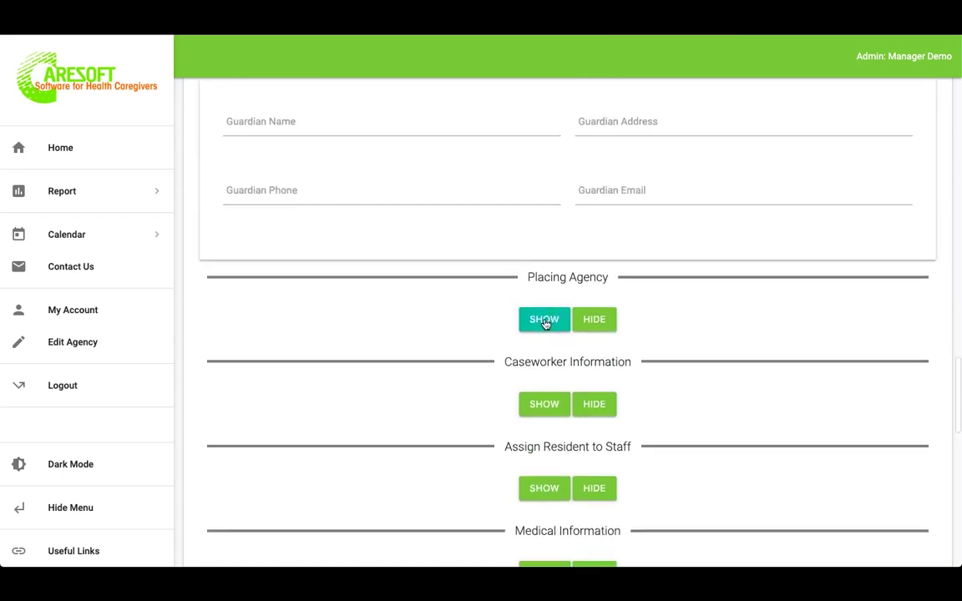
pyautogui.click(543, 320)
pyautogui.scroll(-3, 543, 324)
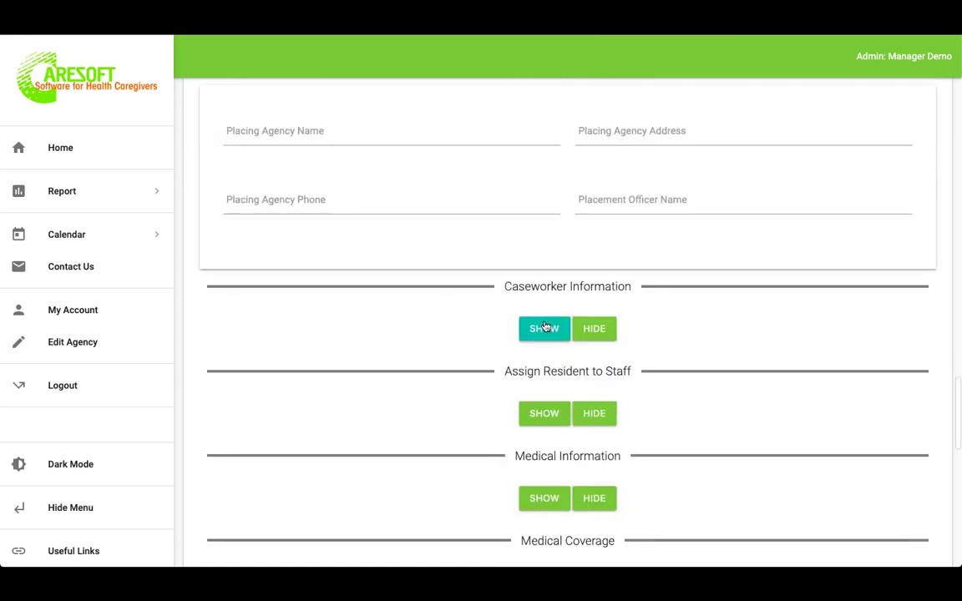
pyautogui.click(543, 327)
pyautogui.scroll(-4, 534, 327)
pyautogui.click(543, 297)
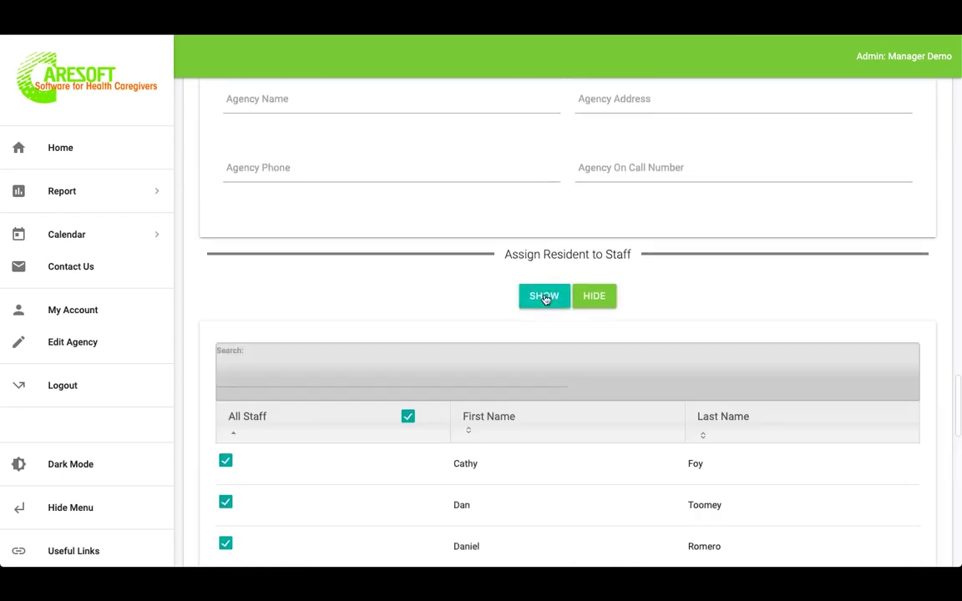
pyautogui.scroll(-3, 543, 298)
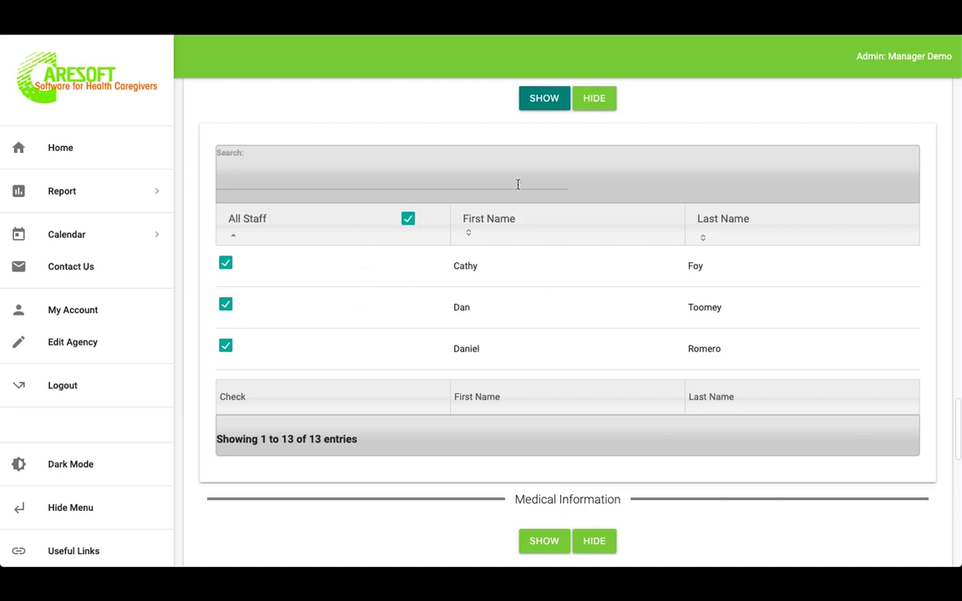
pyautogui.scroll(-5, 577, 301)
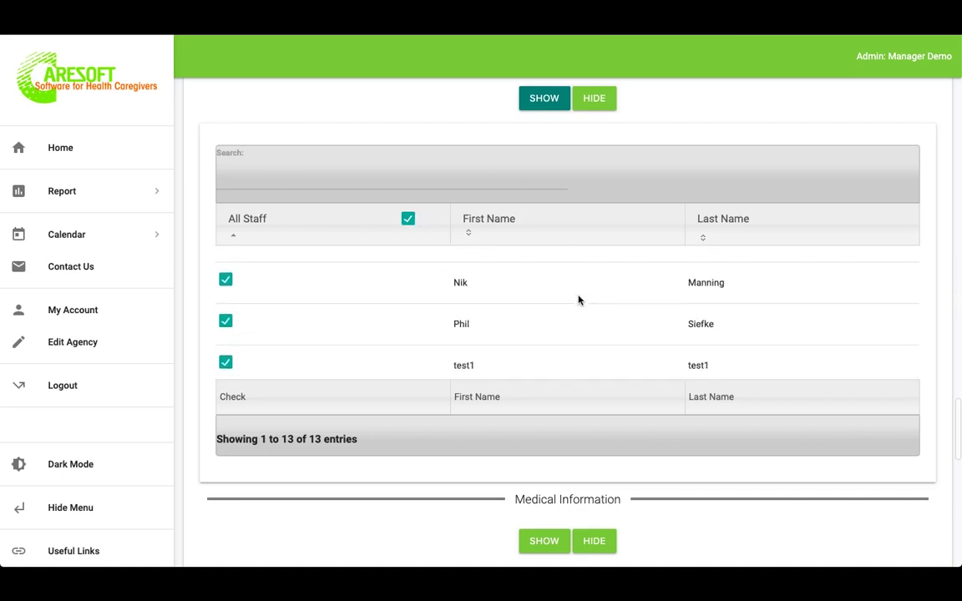
pyautogui.scroll(-4, 719, 501)
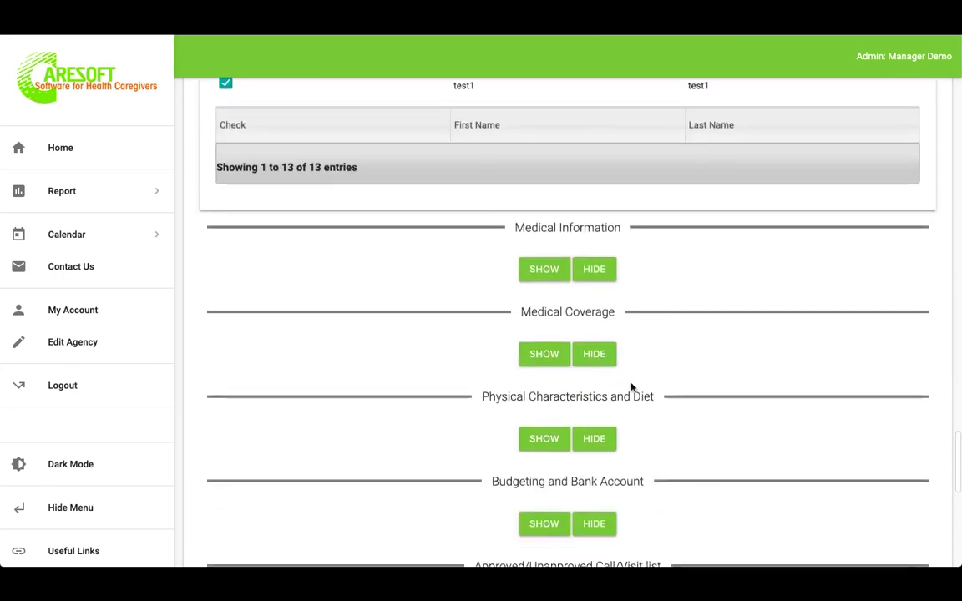
# - Expand Medical Information, Medical Coverage and Call/Visit list, adding then deleting a call/visit entry
pyautogui.click(544, 270)
pyautogui.scroll(-6, 726, 308)
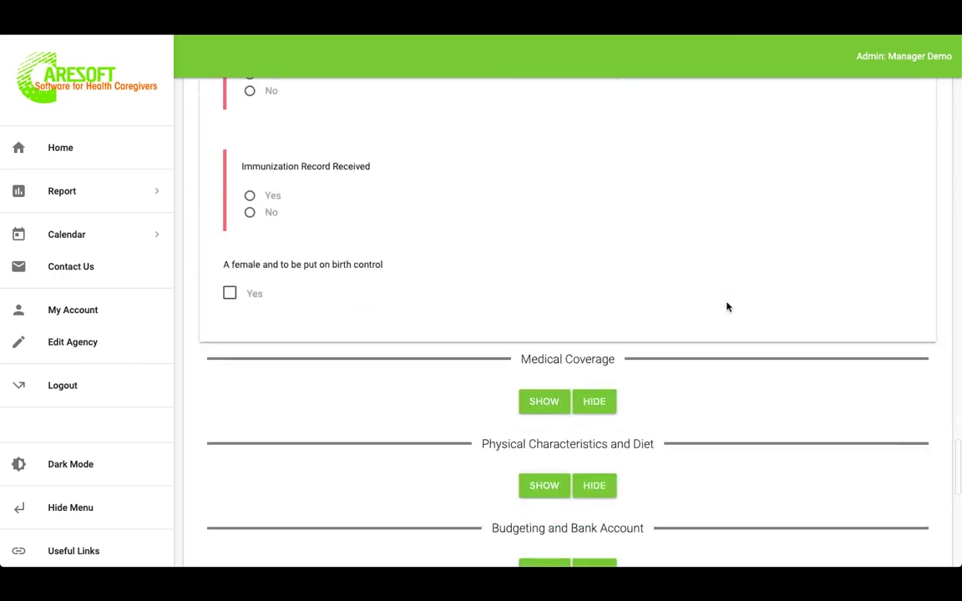
pyautogui.click(544, 312)
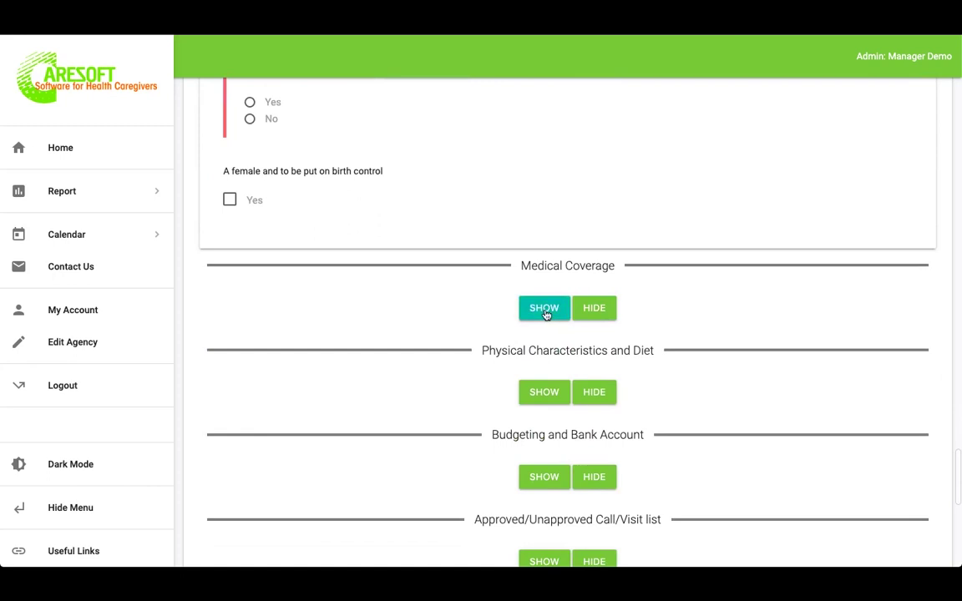
pyautogui.scroll(-5, 545, 314)
pyautogui.scroll(-2, 544, 315)
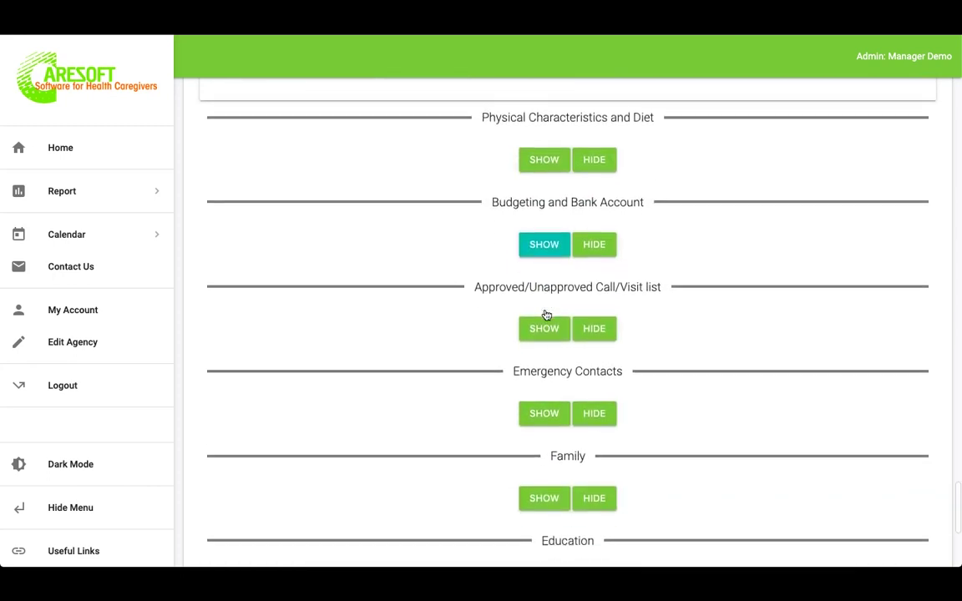
pyautogui.click(534, 294)
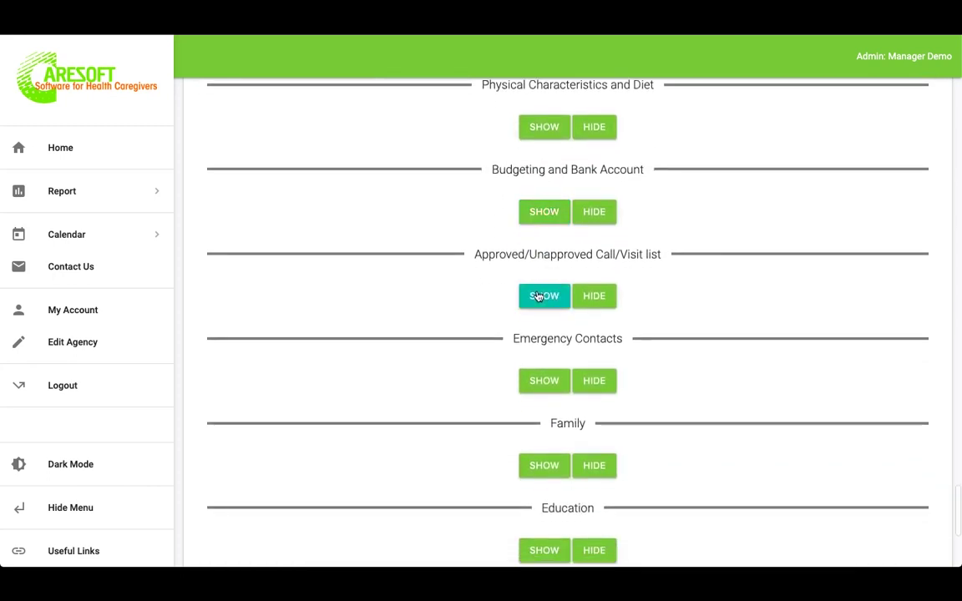
pyautogui.scroll(-1, 536, 293)
pyautogui.click(567, 268)
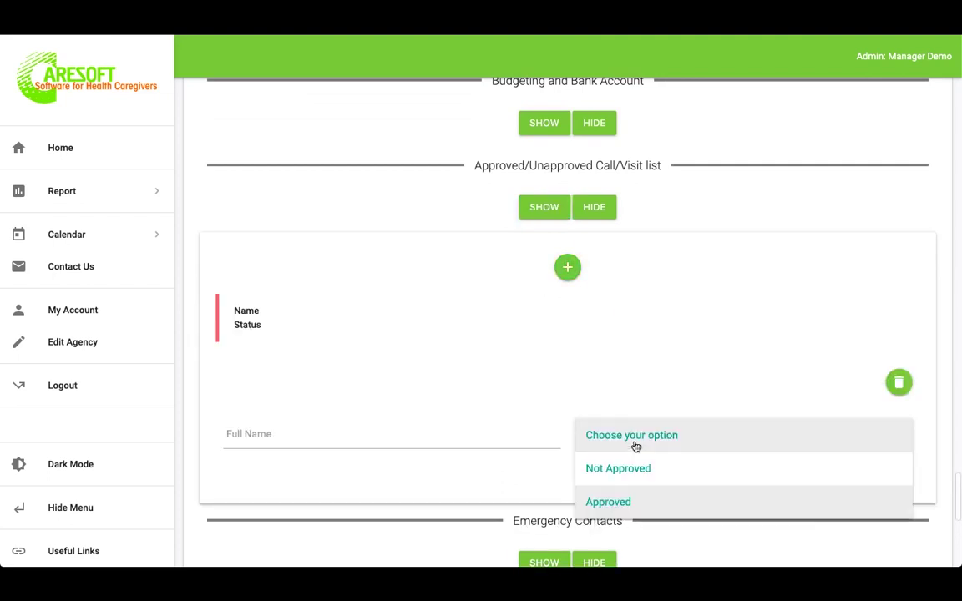
pyautogui.click(636, 447)
pyautogui.click(900, 382)
pyautogui.scroll(-3, 902, 383)
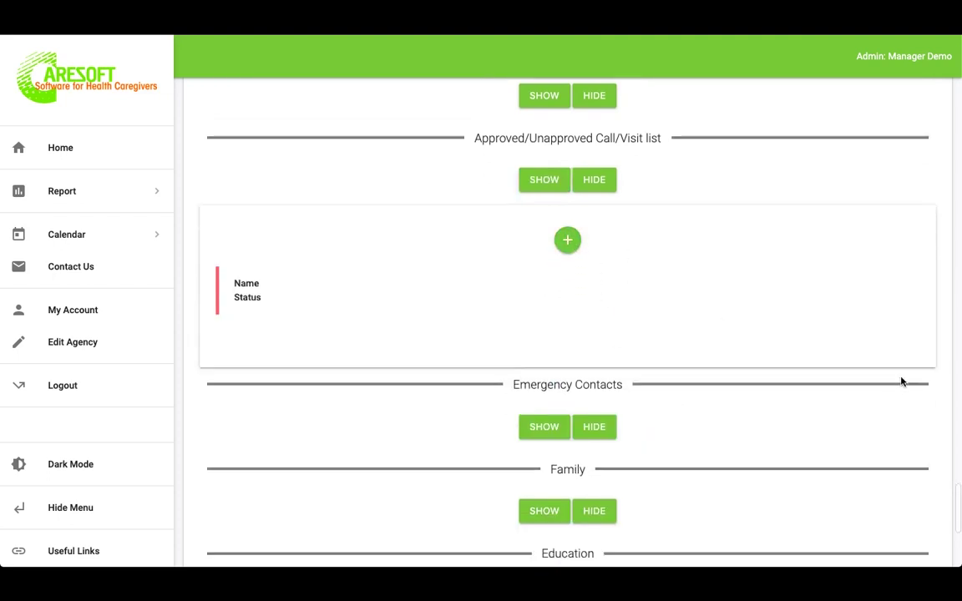
# - Expand the Emergency Contacts, Family, Education and Aftercare/Discharge Planning sections
pyautogui.click(544, 255)
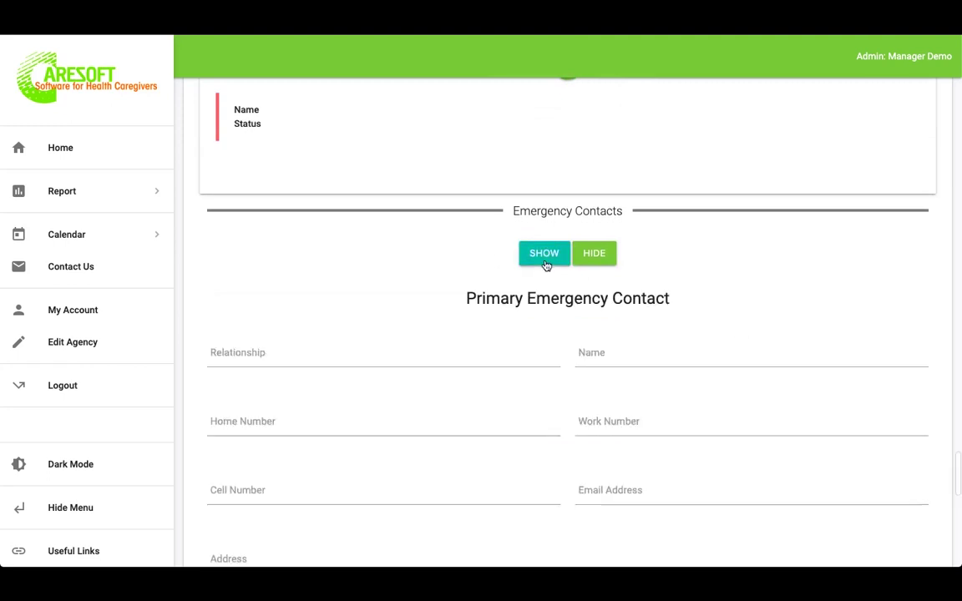
pyautogui.scroll(-7, 546, 265)
pyautogui.scroll(-2, 544, 265)
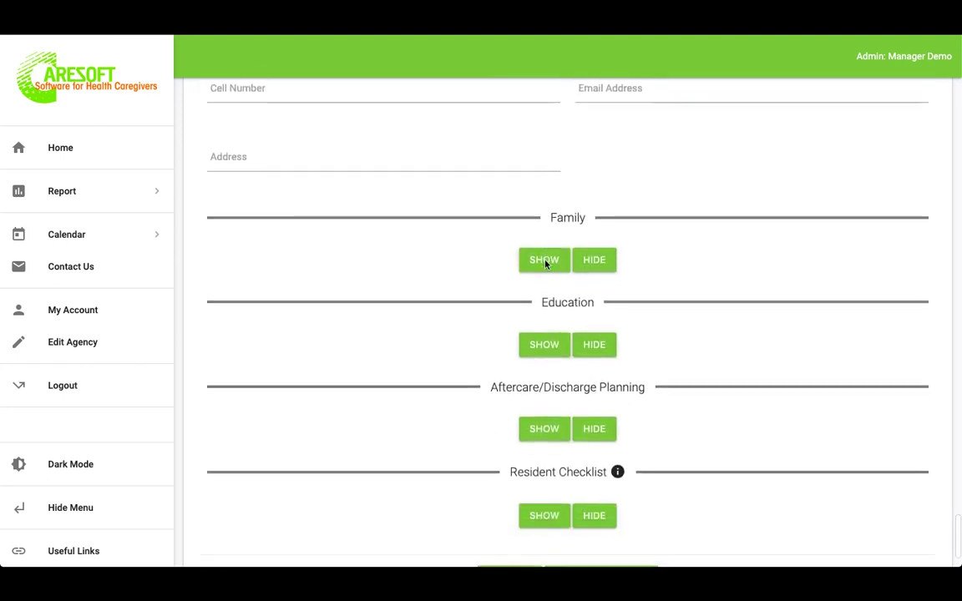
pyautogui.click(546, 261)
pyautogui.scroll(-1, 538, 265)
pyautogui.scroll(-6, 538, 264)
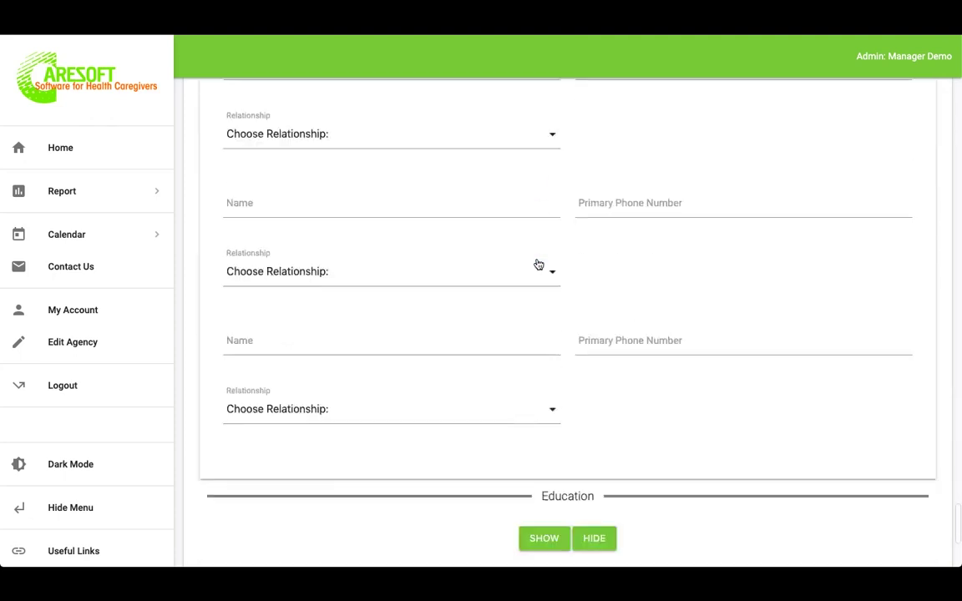
pyautogui.click(539, 264)
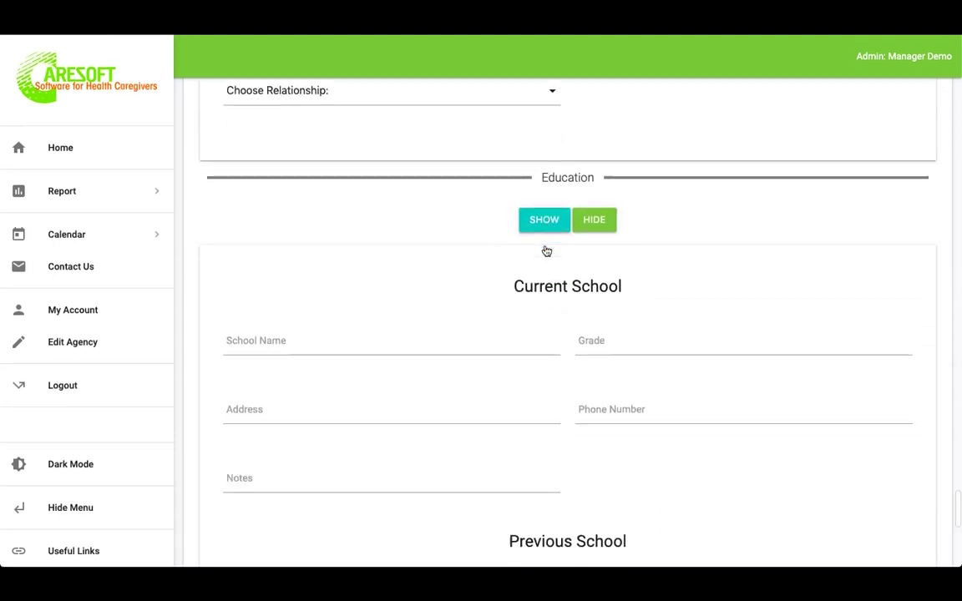
pyautogui.scroll(-6, 545, 251)
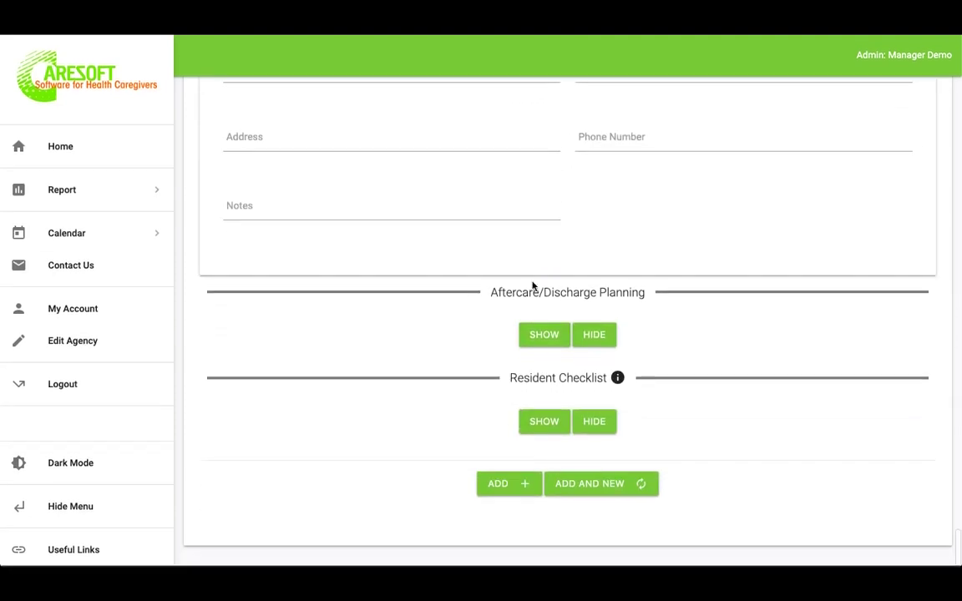
pyautogui.click(545, 338)
pyautogui.scroll(-4, 548, 330)
# - Check the aftercare Housing field, expand Resident Checklist, and go back to the Home dashboard
pyautogui.scroll(1, 548, 327)
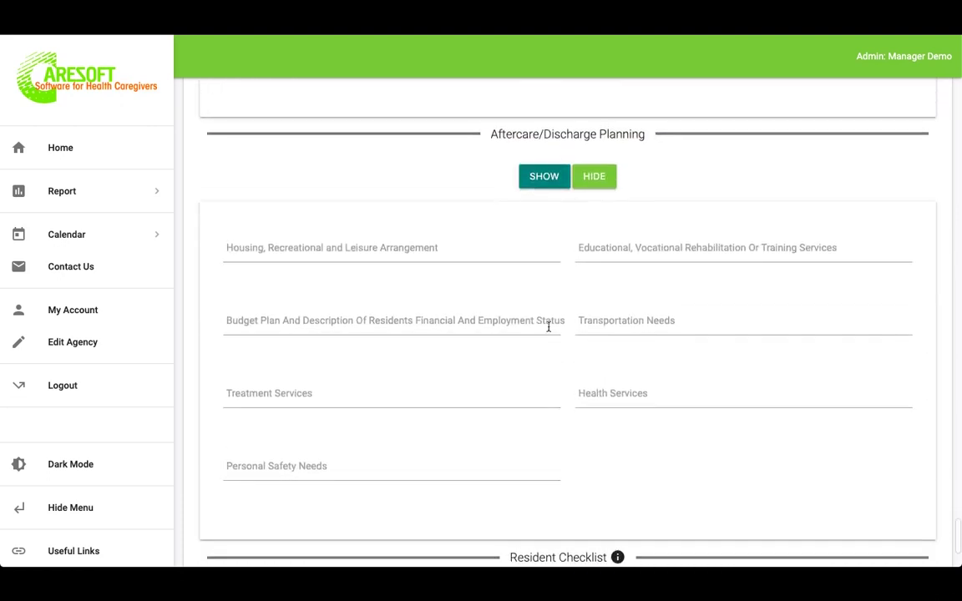
pyautogui.click(502, 251)
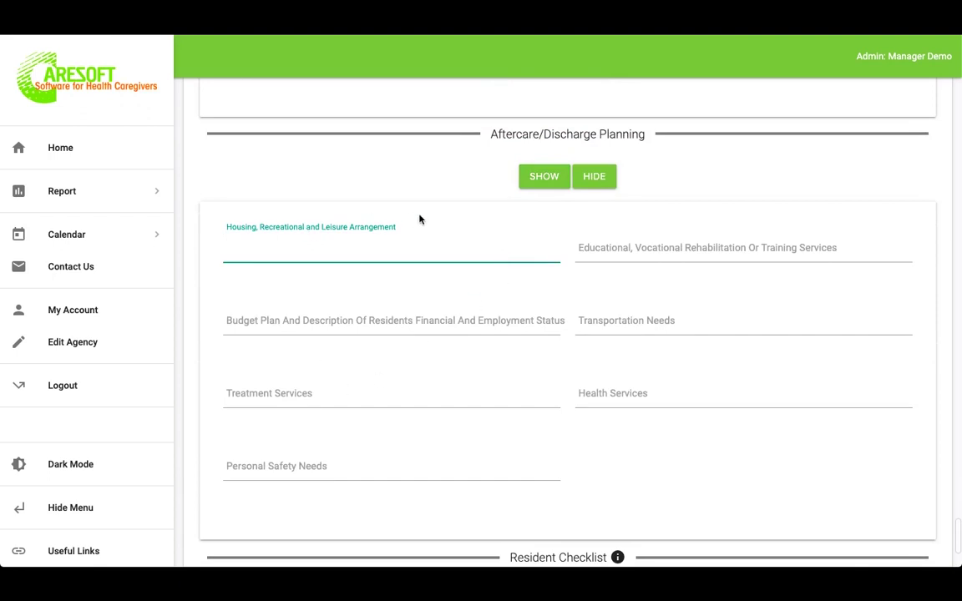
pyautogui.scroll(-3, 665, 373)
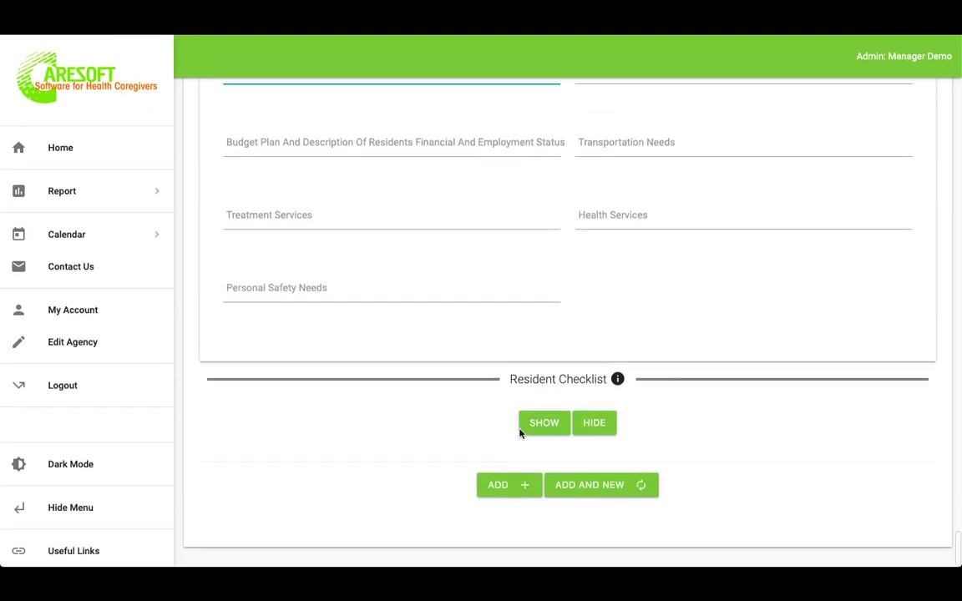
pyautogui.click(530, 425)
pyautogui.scroll(-2, 530, 430)
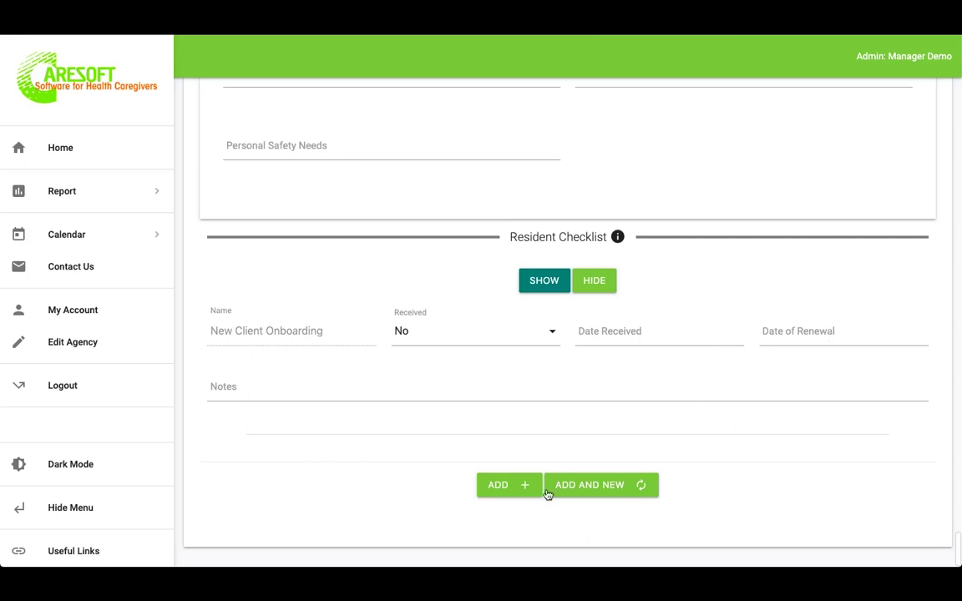
pyautogui.click(82, 154)
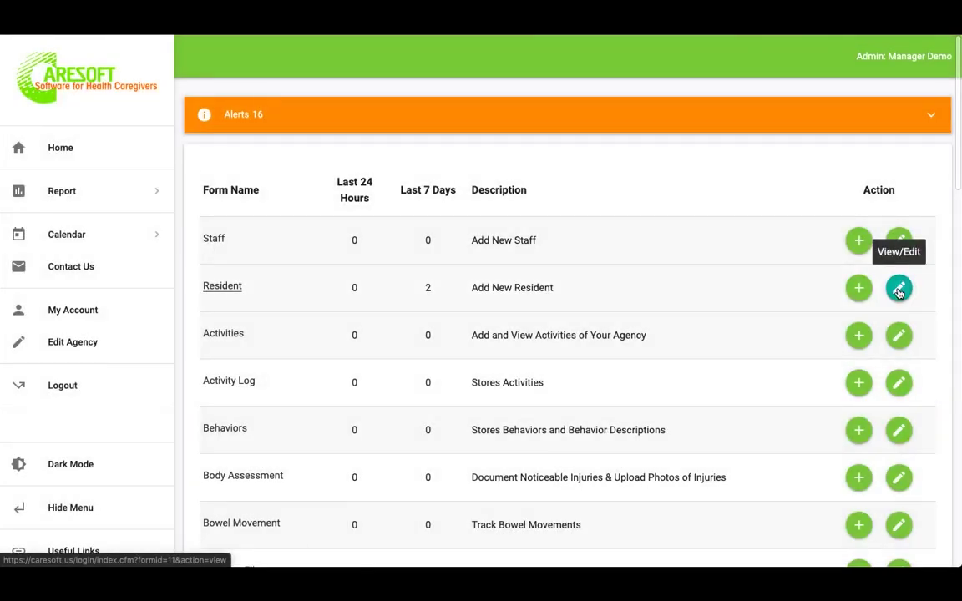
pyautogui.click(899, 289)
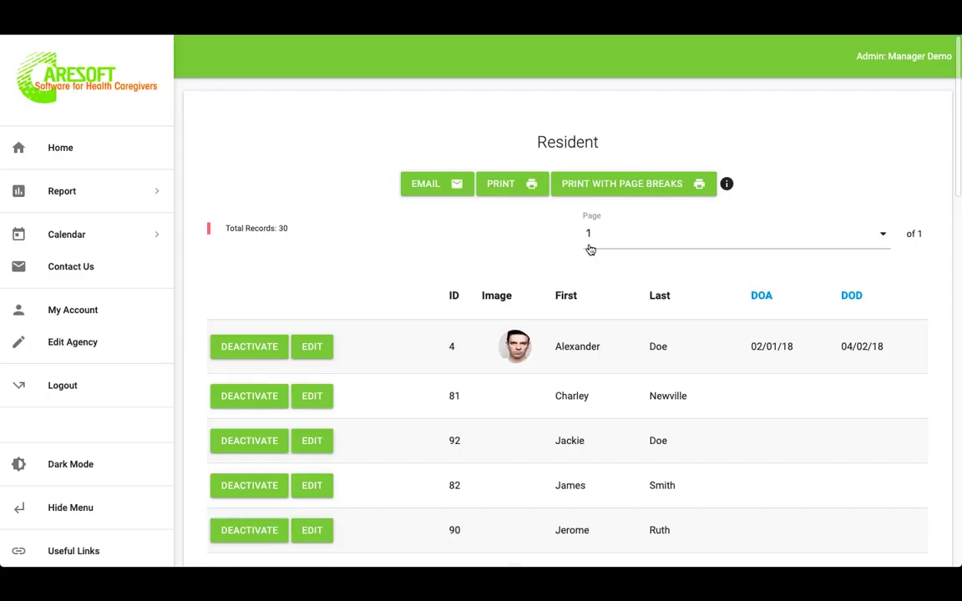
pyautogui.scroll(-6, 590, 248)
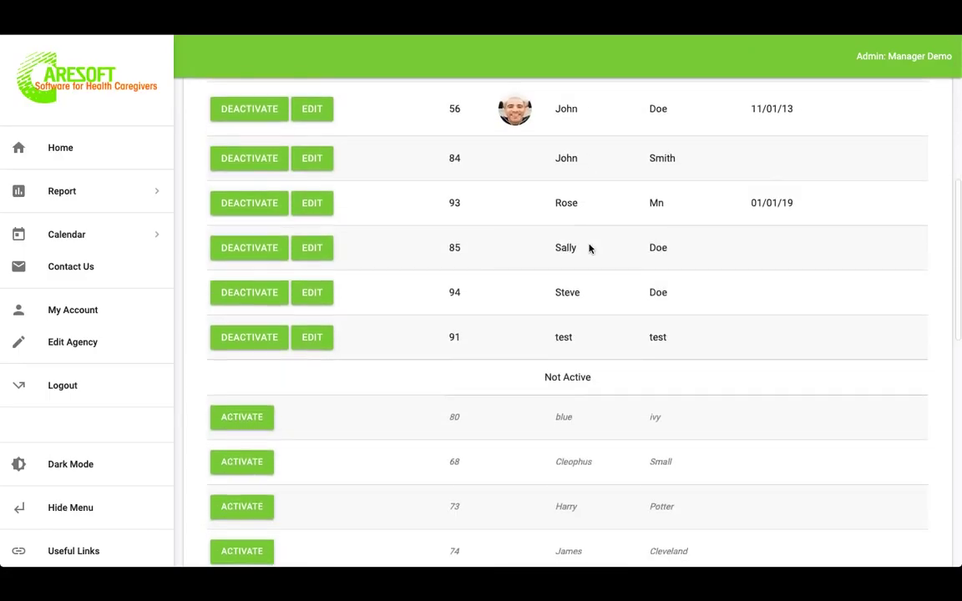
pyautogui.scroll(4, 588, 248)
pyautogui.scroll(-4, 588, 247)
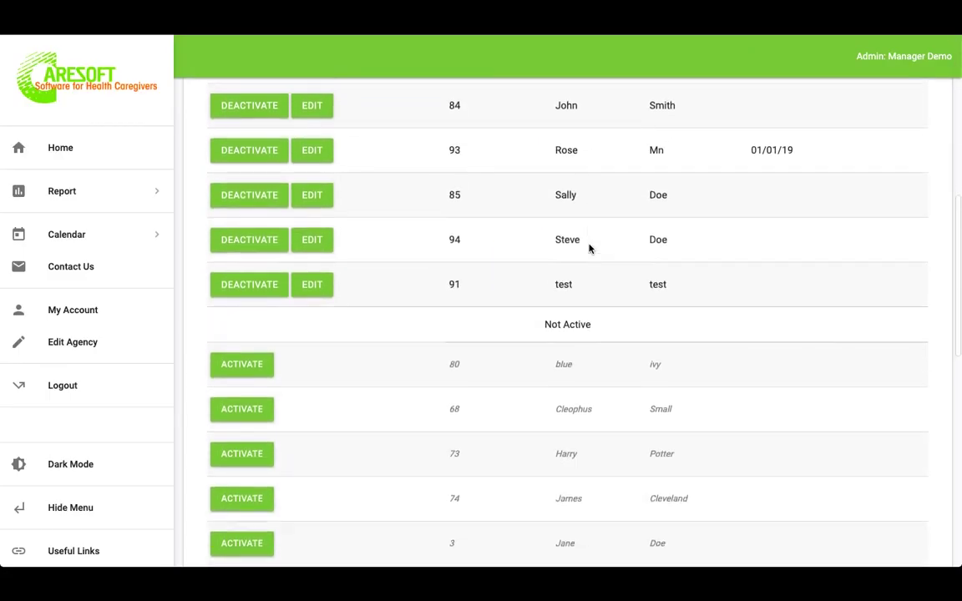
pyautogui.scroll(5, 453, 335)
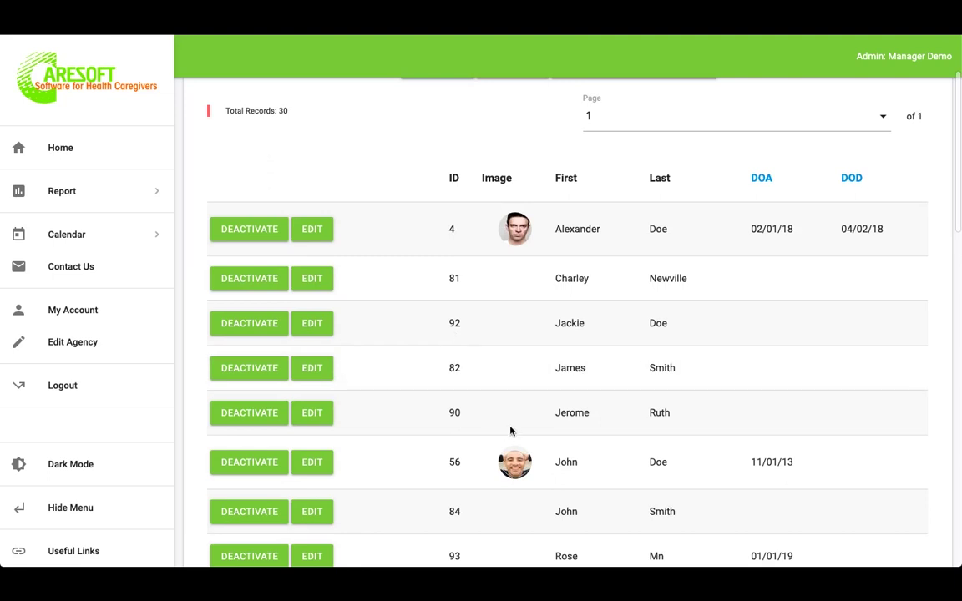
pyautogui.click(64, 148)
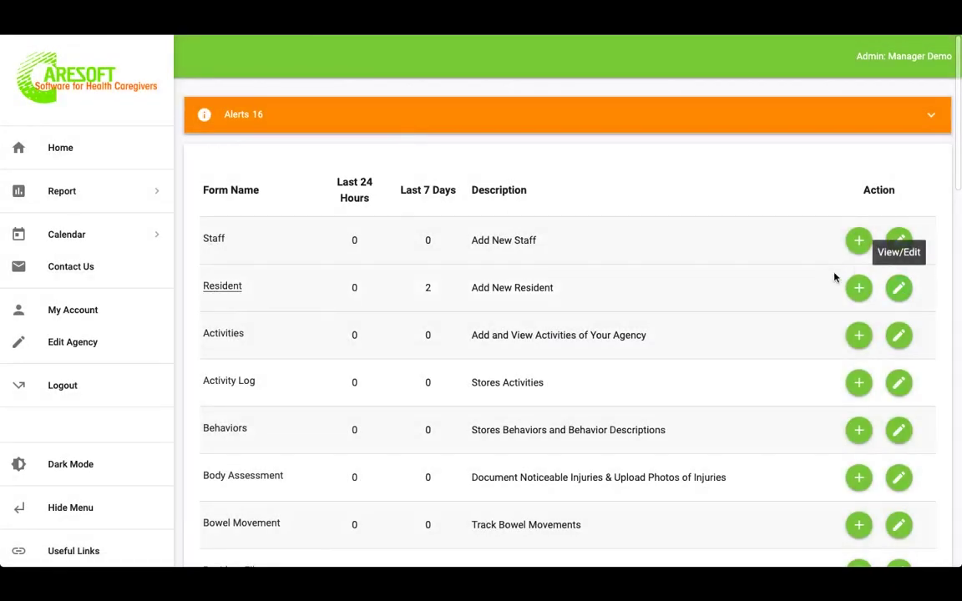
pyautogui.click(898, 290)
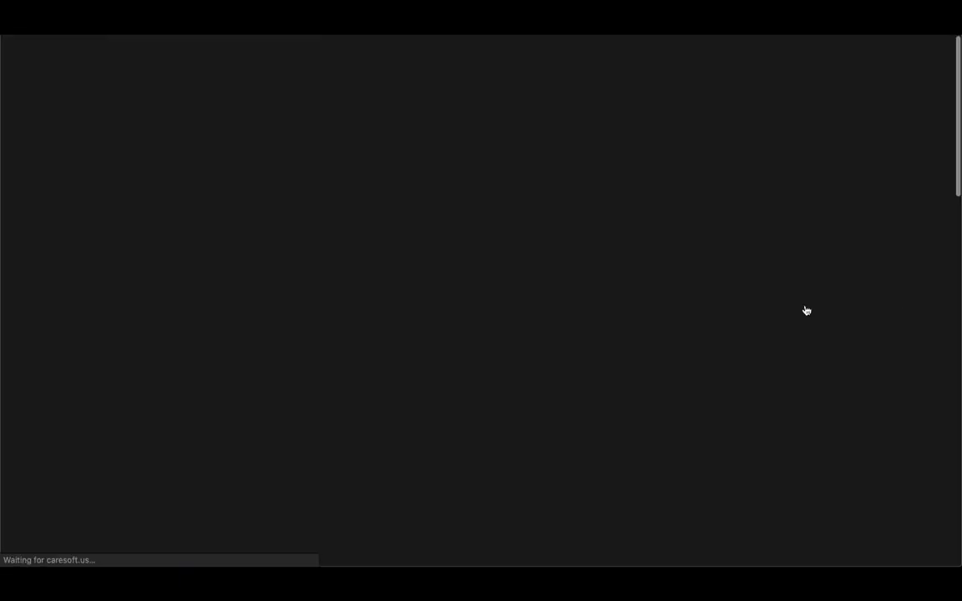
pyautogui.scroll(-5, 547, 372)
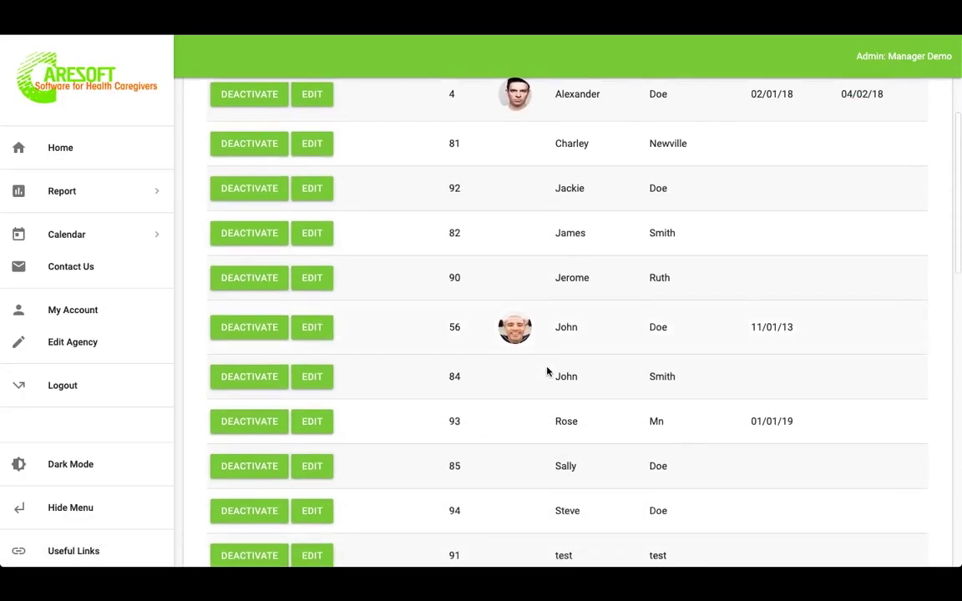
pyautogui.scroll(5, 547, 371)
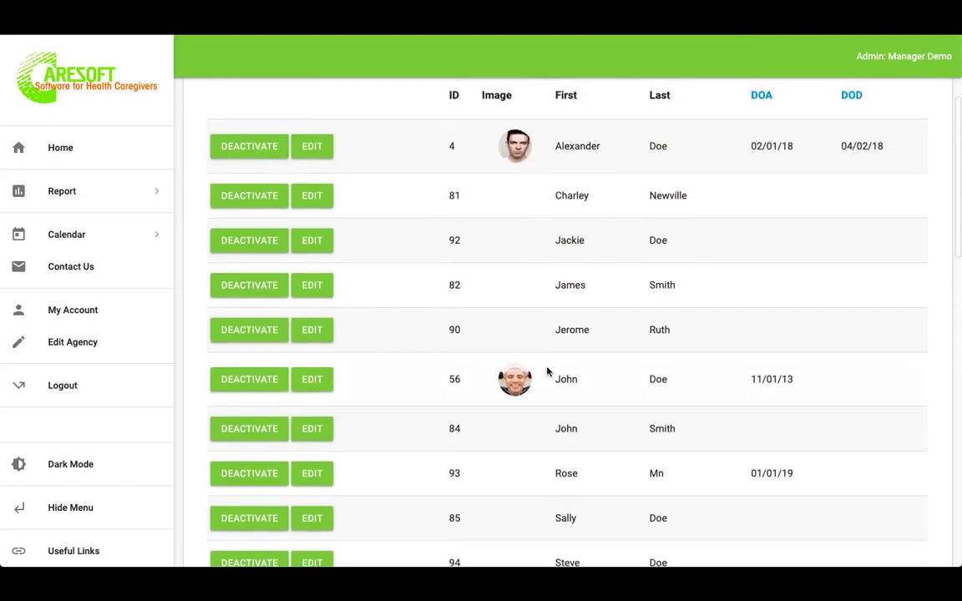
pyautogui.click(69, 153)
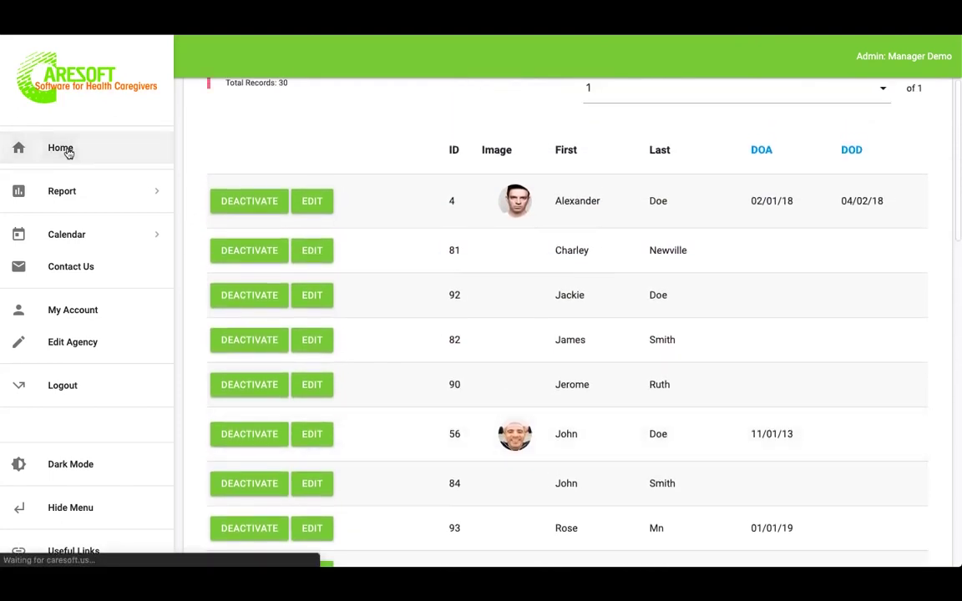
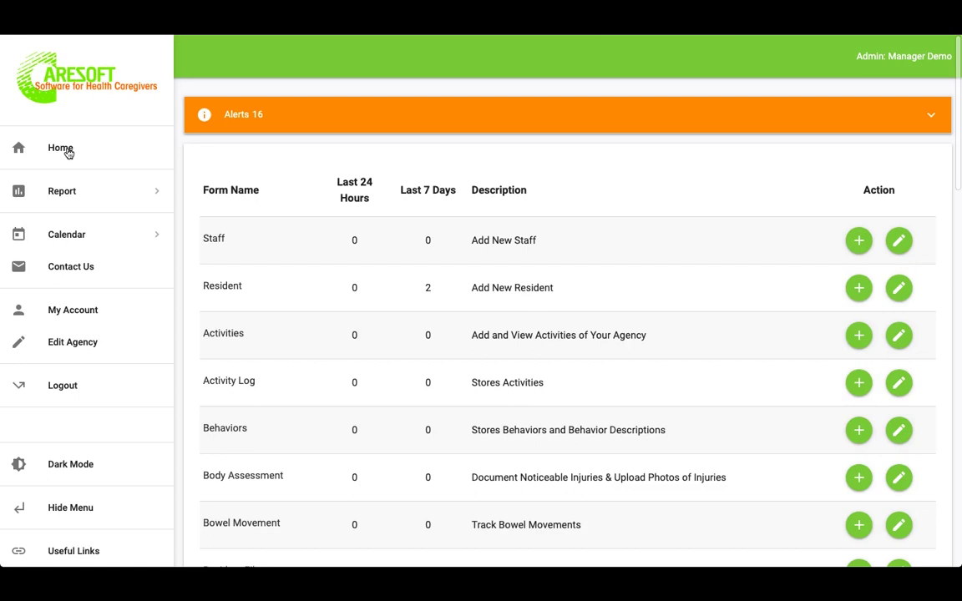
# - Add a new Progress Notes/Activity/Billing Log entry from the Home forms table
pyautogui.scroll(-10, 69, 153)
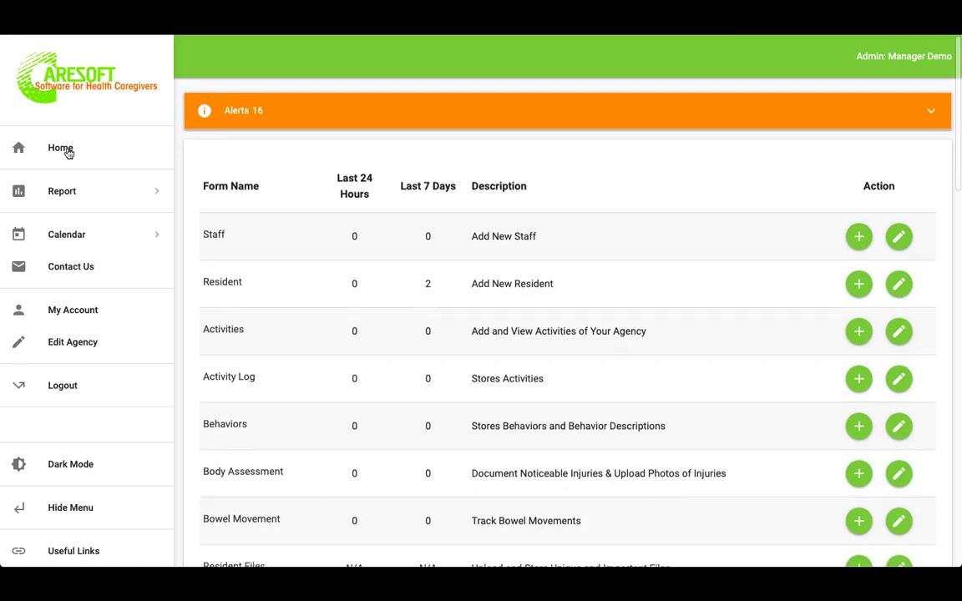
pyautogui.scroll(-2, 68, 153)
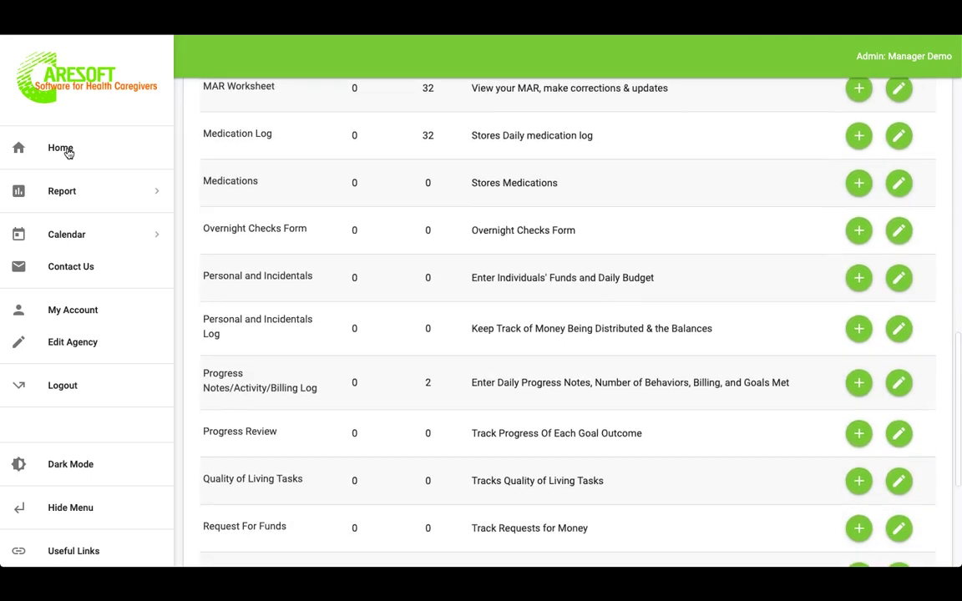
pyautogui.click(859, 368)
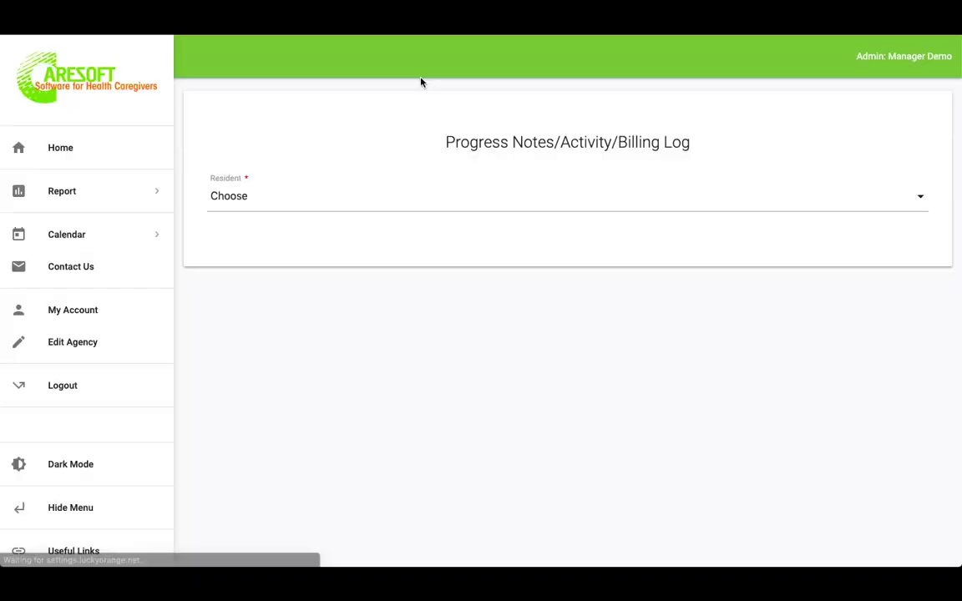
# - Choose the resident for the new note from the Resident dropdown
pyautogui.click(361, 195)
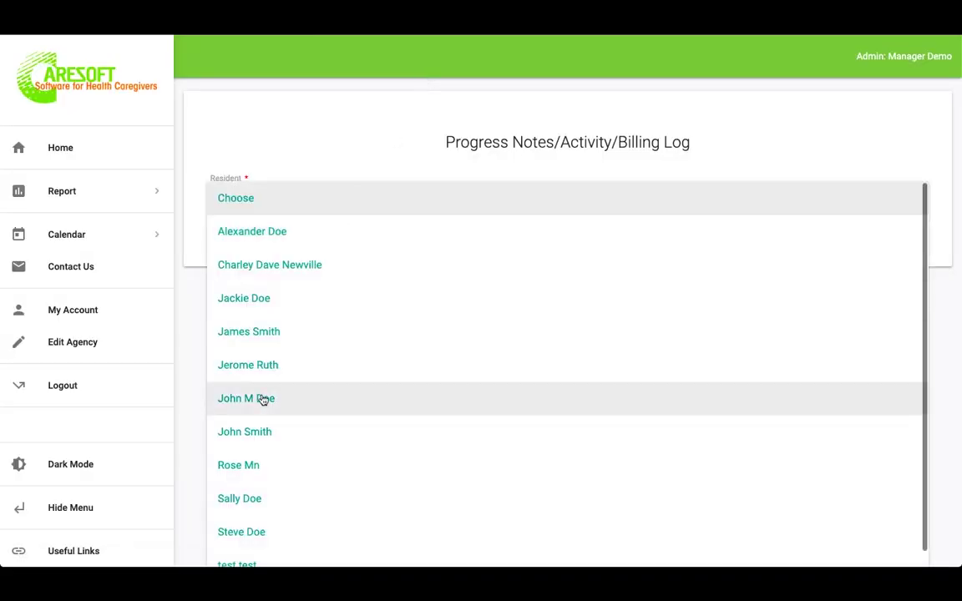
pyautogui.click(261, 399)
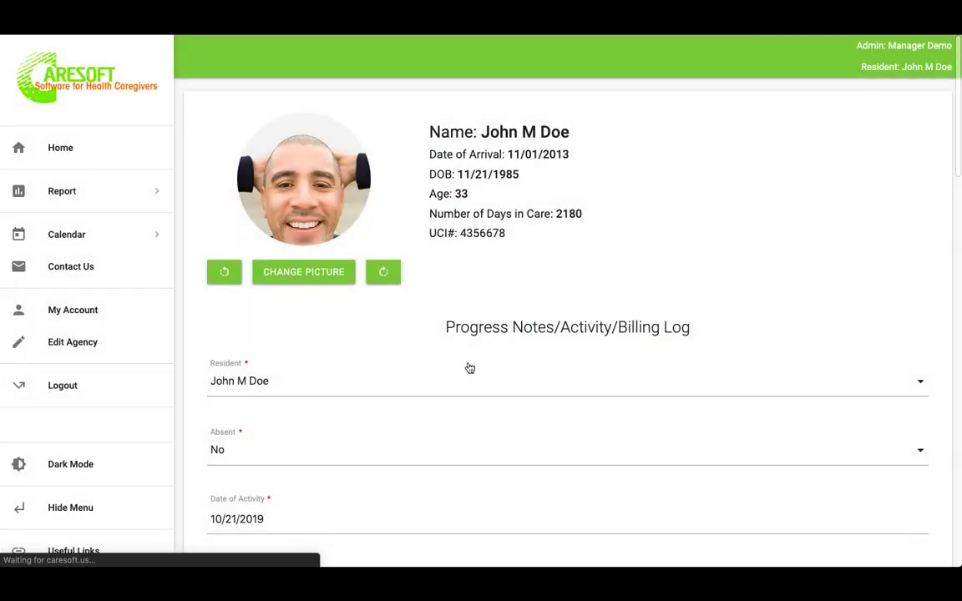
pyautogui.scroll(-1, 429, 334)
pyautogui.scroll(-3, 429, 334)
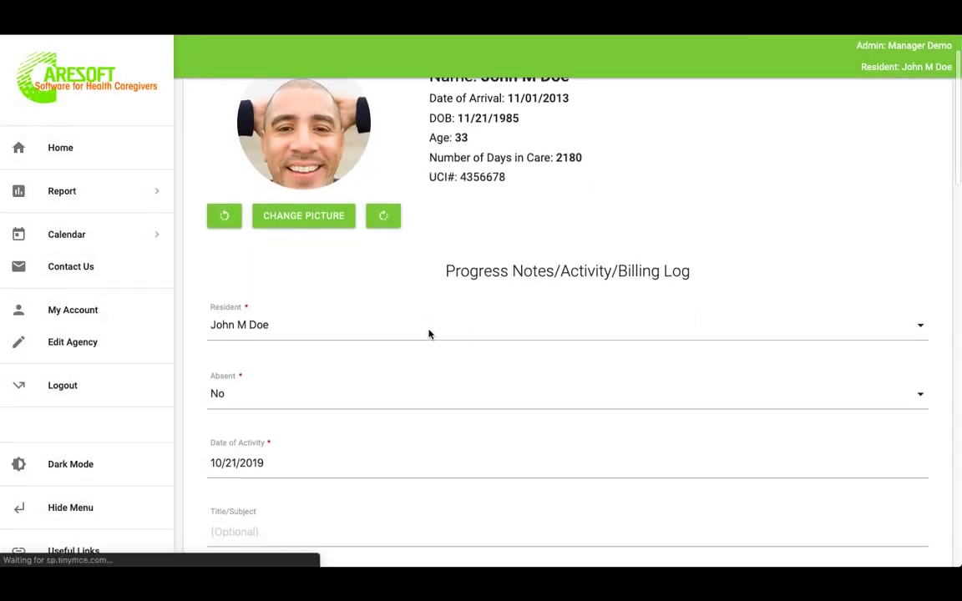
pyautogui.scroll(-5, 382, 320)
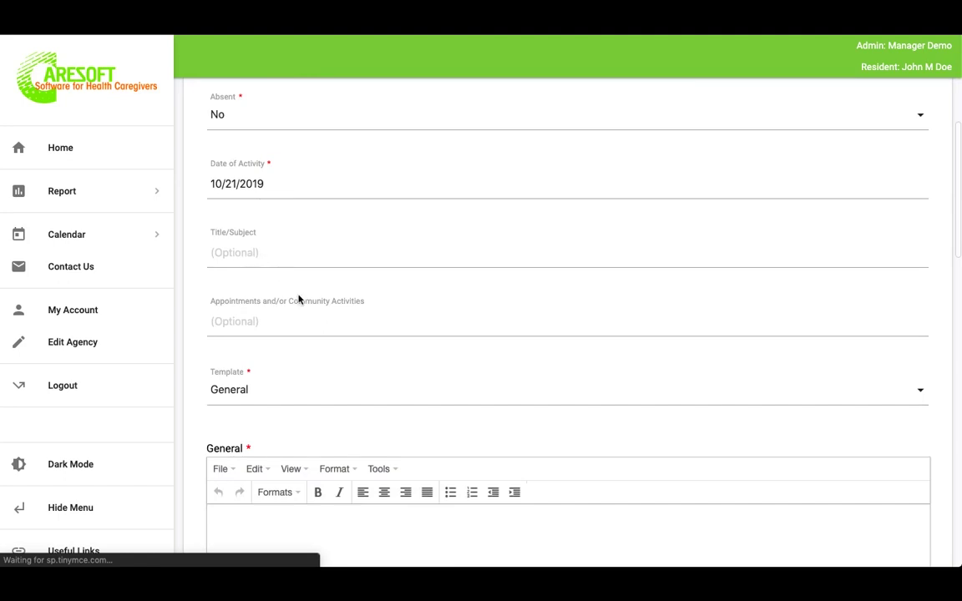
# - Move through the Title/Subject and Appointments fields into the General note body
pyautogui.click(253, 253)
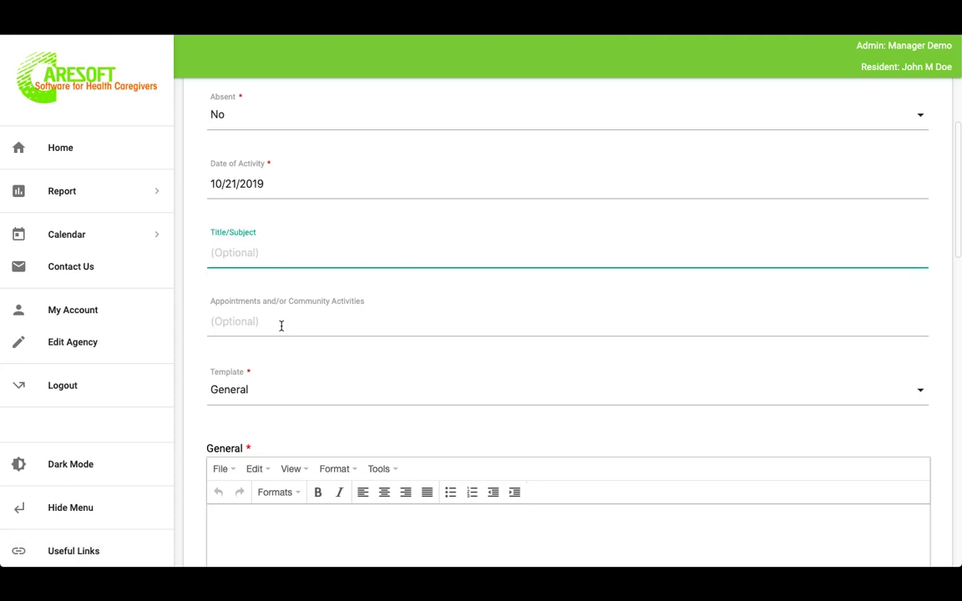
pyautogui.scroll(-1, 281, 327)
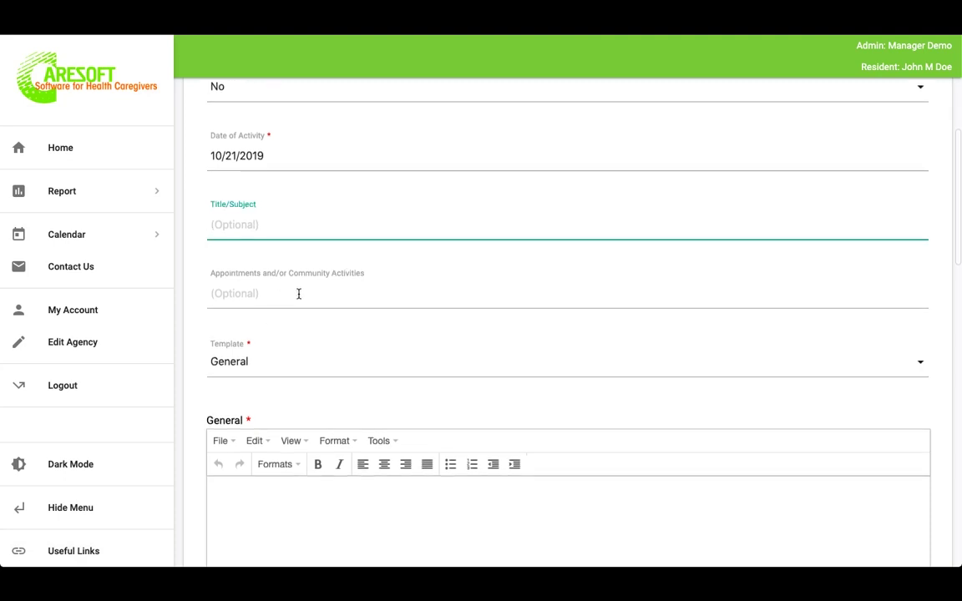
pyautogui.click(298, 294)
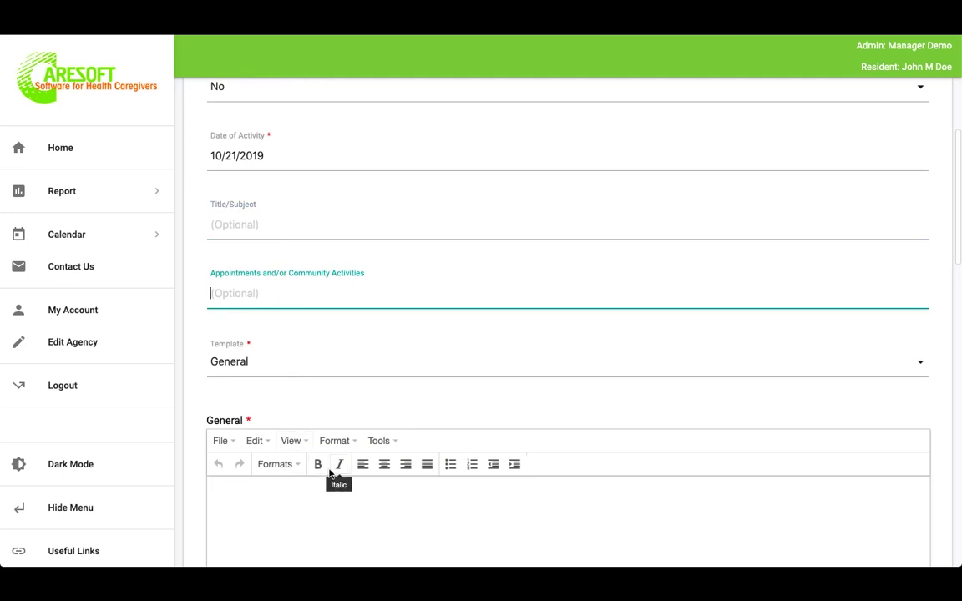
pyautogui.click(327, 539)
pyautogui.scroll(-2, 327, 539)
pyautogui.scroll(-2, 327, 538)
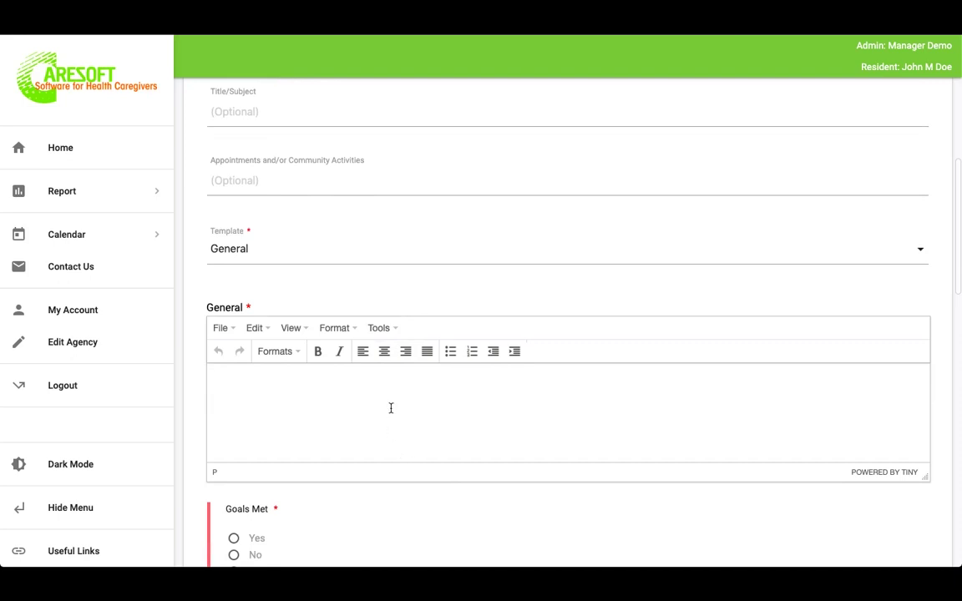
pyautogui.click(391, 256)
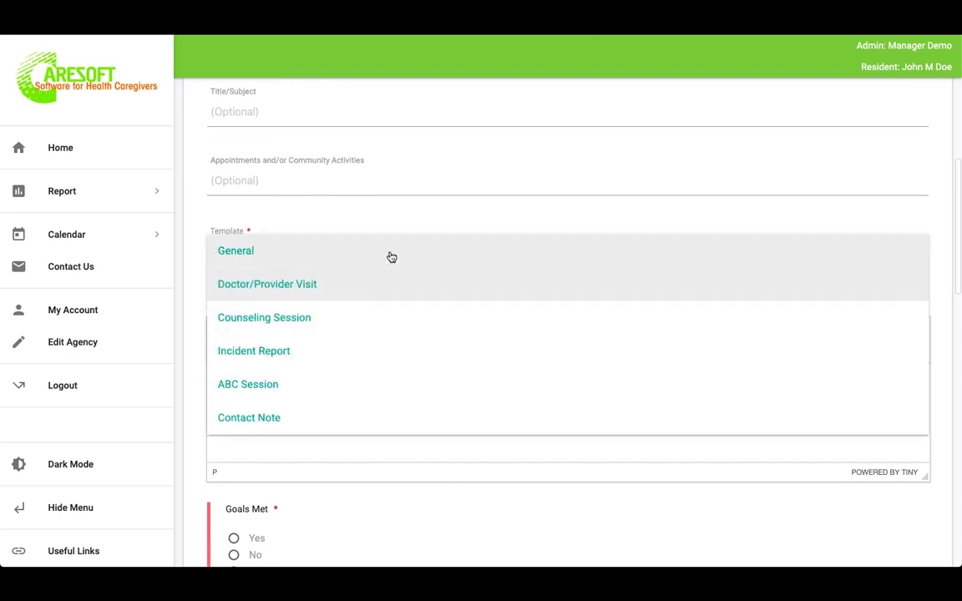
pyautogui.click(314, 318)
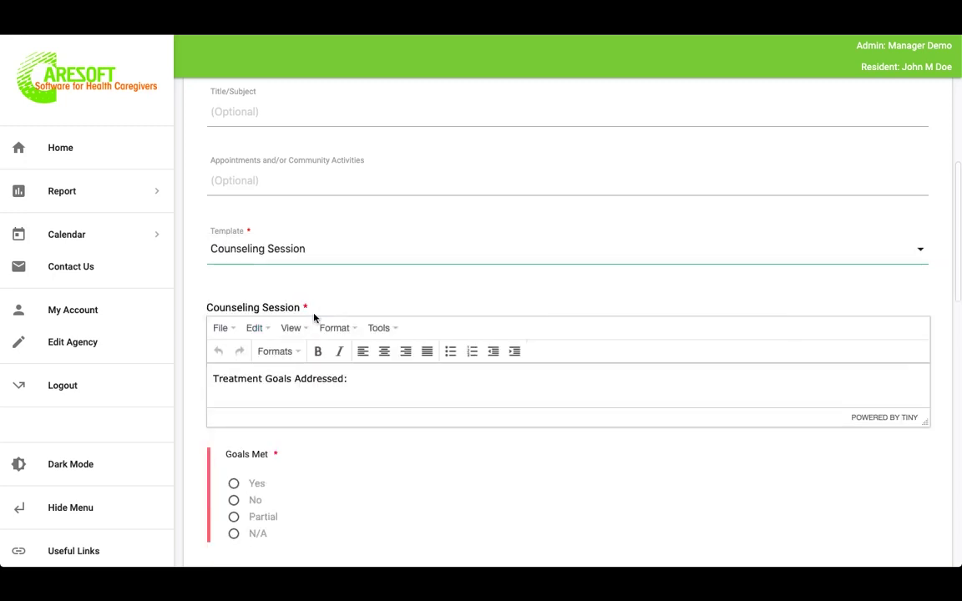
pyautogui.click(337, 392)
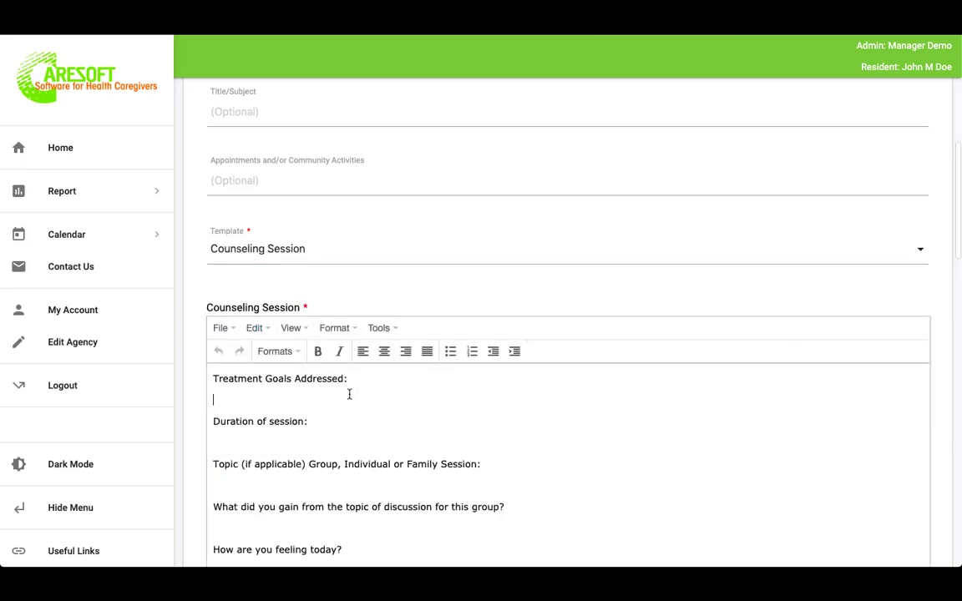
pyautogui.scroll(-2, 348, 393)
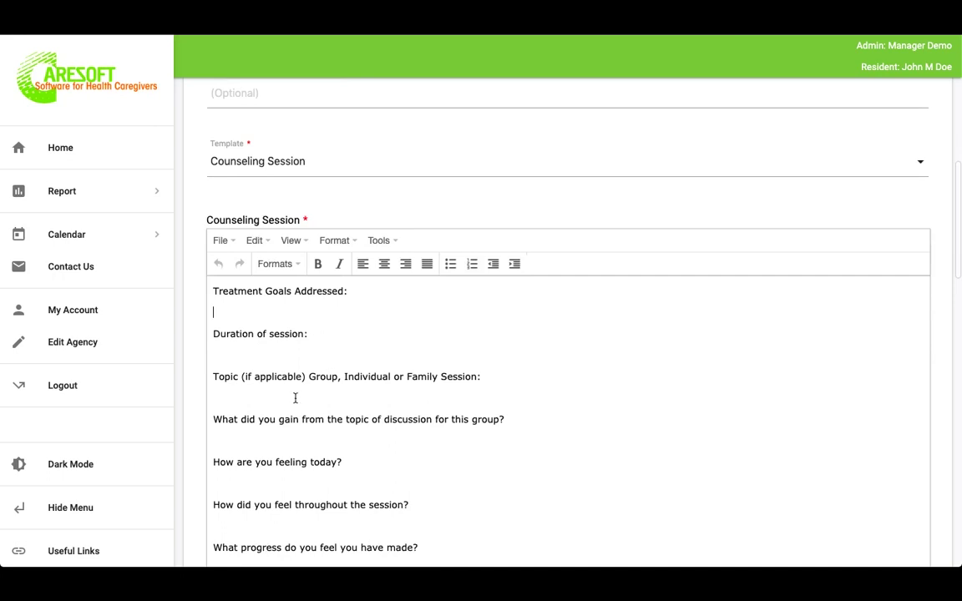
pyautogui.scroll(-1, 294, 399)
pyautogui.scroll(-1, 422, 445)
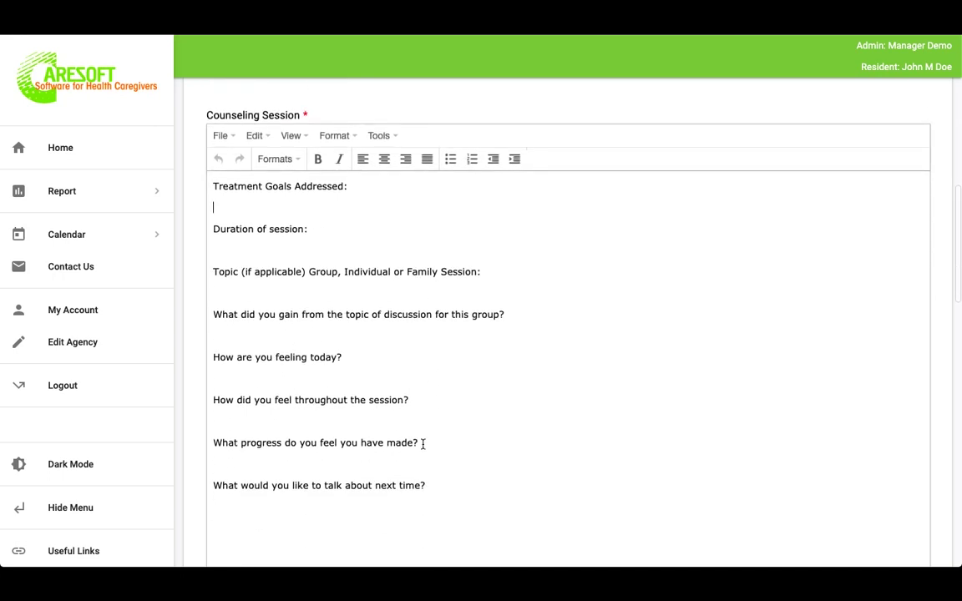
pyautogui.click(251, 378)
pyautogui.click(239, 418)
pyautogui.click(232, 461)
pyautogui.scroll(2, 237, 503)
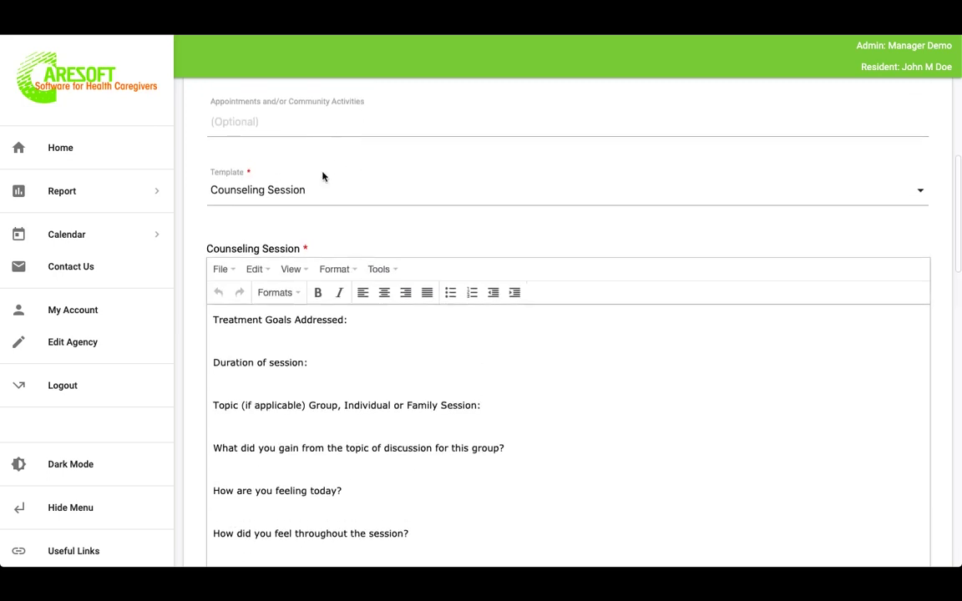
pyautogui.click(318, 191)
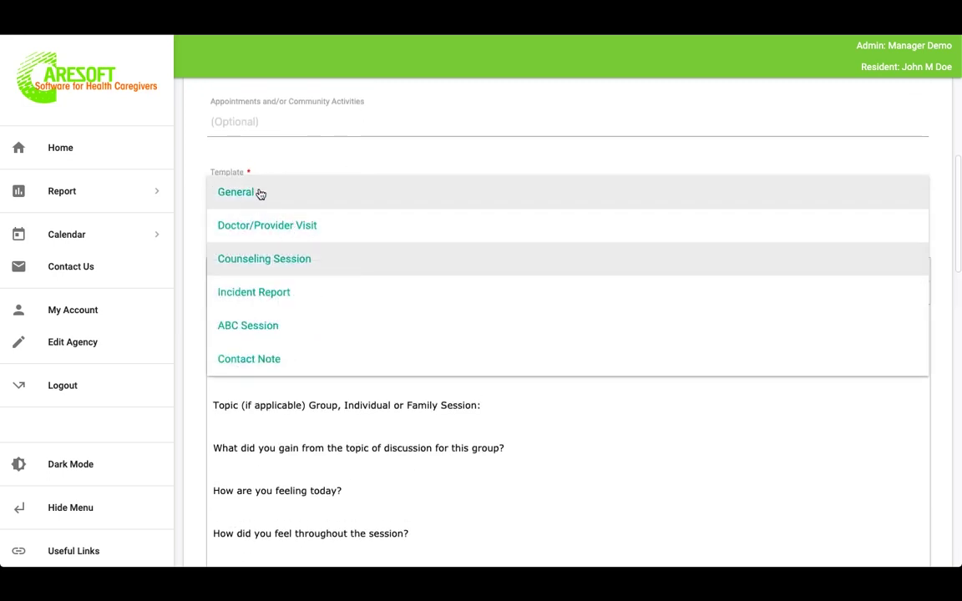
pyautogui.click(258, 192)
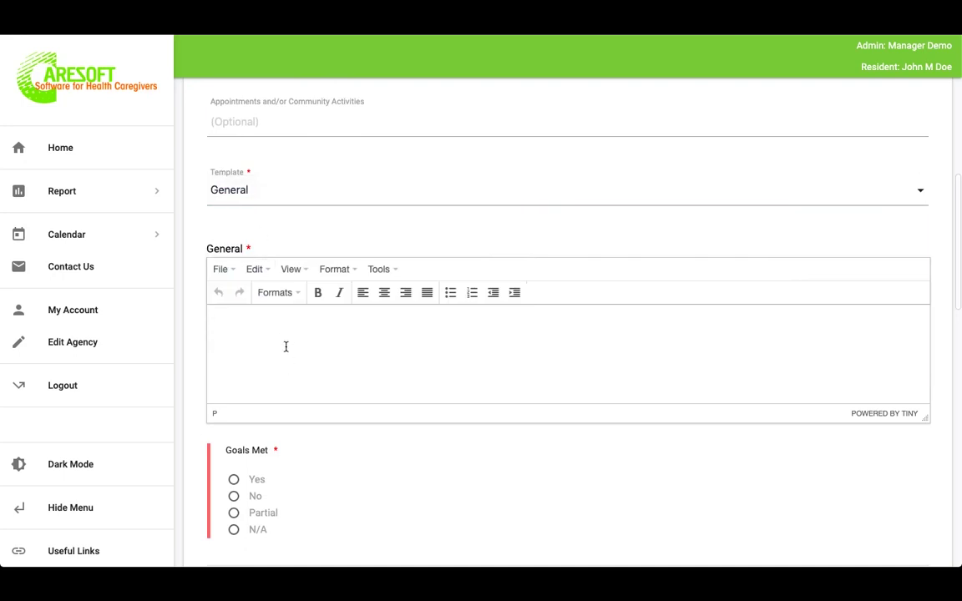
# - Write in the General note body that the resident had a good day, fixing the typo
pyautogui.write('John ha')
pyautogui.write('d a great d')
pyautogui.press('BackSpace')
pyautogui.press('BackSpace')
pyautogui.press('BackSpace')
pyautogui.write('ood day')
pyautogui.scroll(-1, 414, 405)
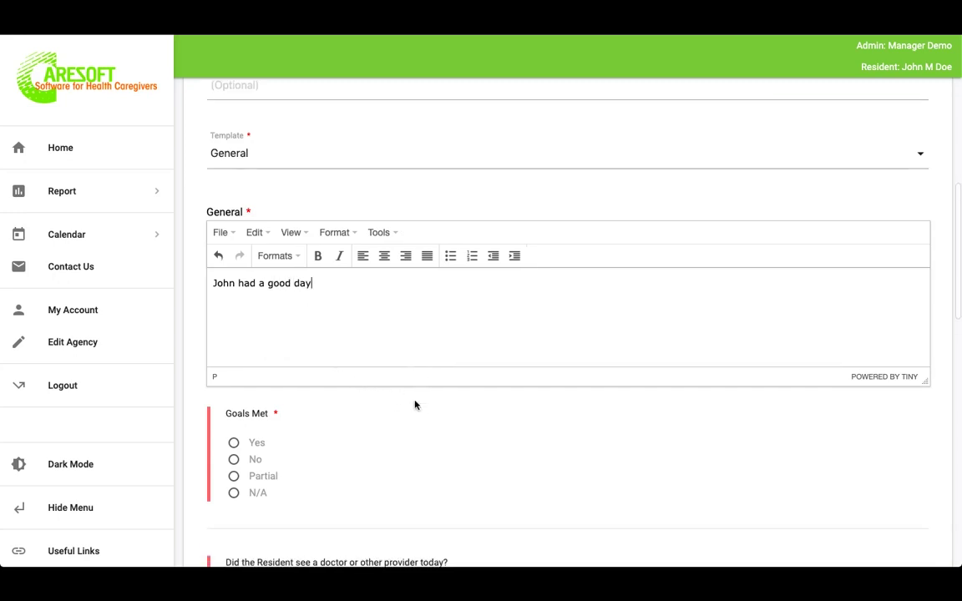
pyautogui.scroll(-2, 415, 405)
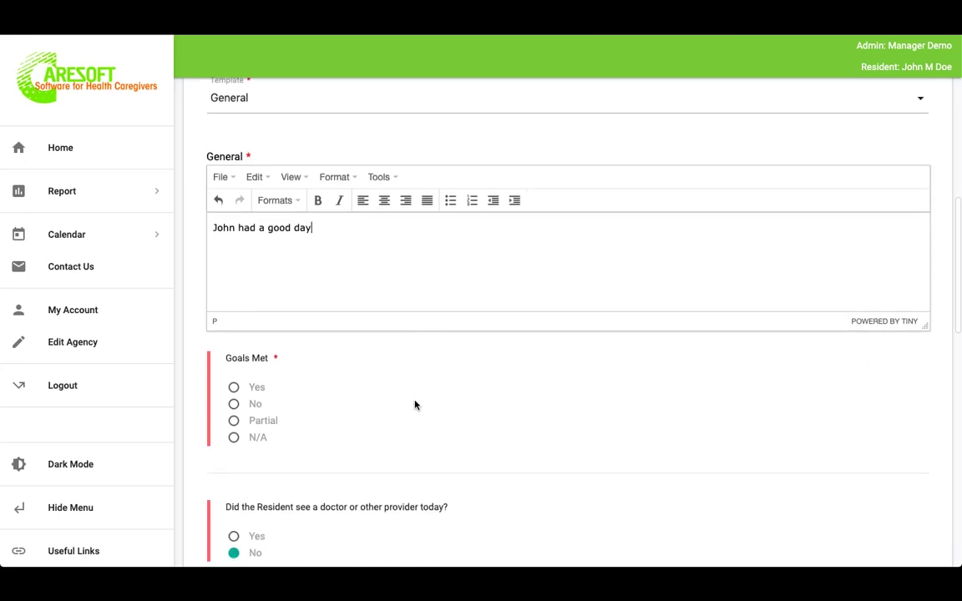
pyautogui.scroll(-1, 354, 351)
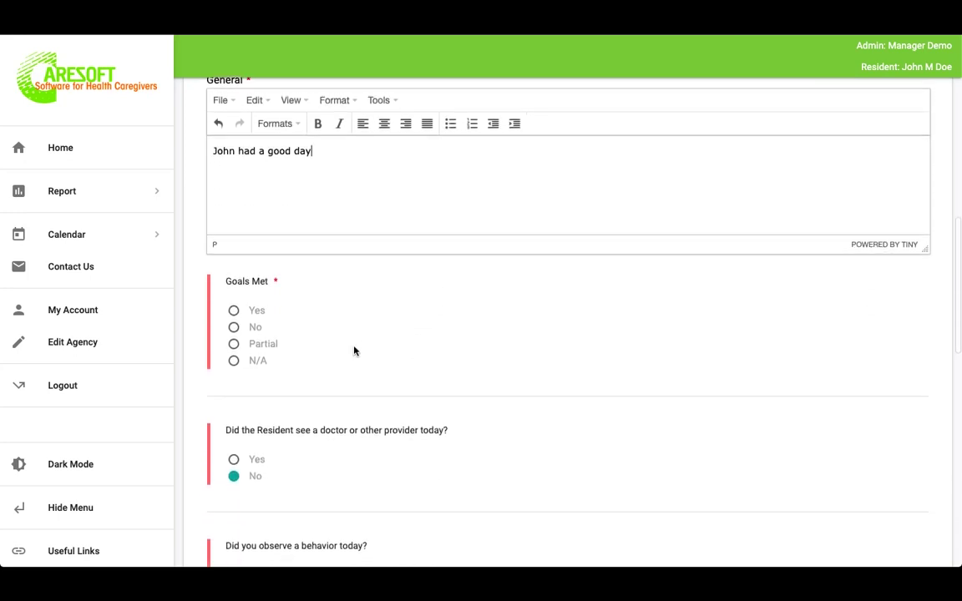
pyautogui.scroll(-1, 354, 351)
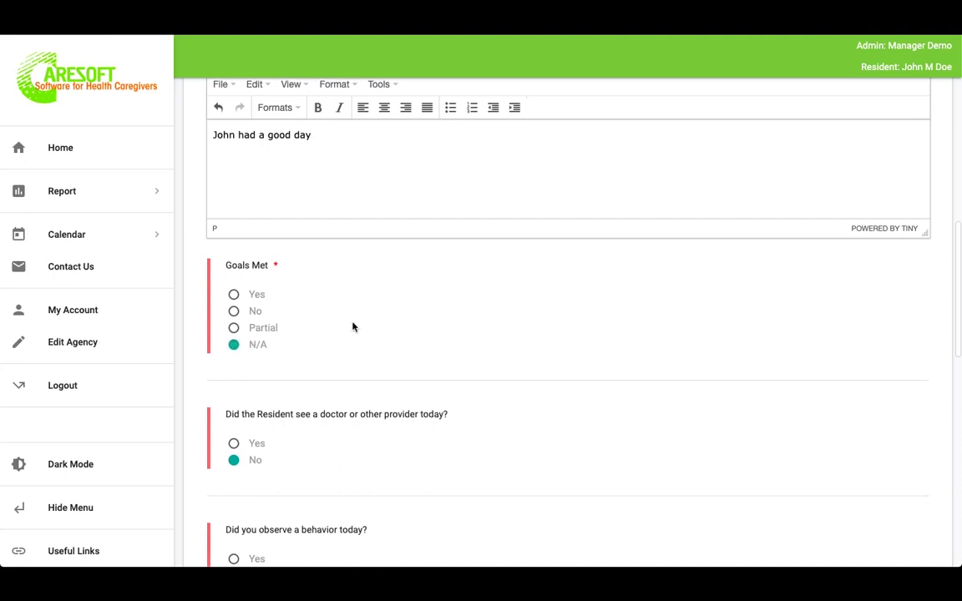
pyautogui.scroll(2, 322, 291)
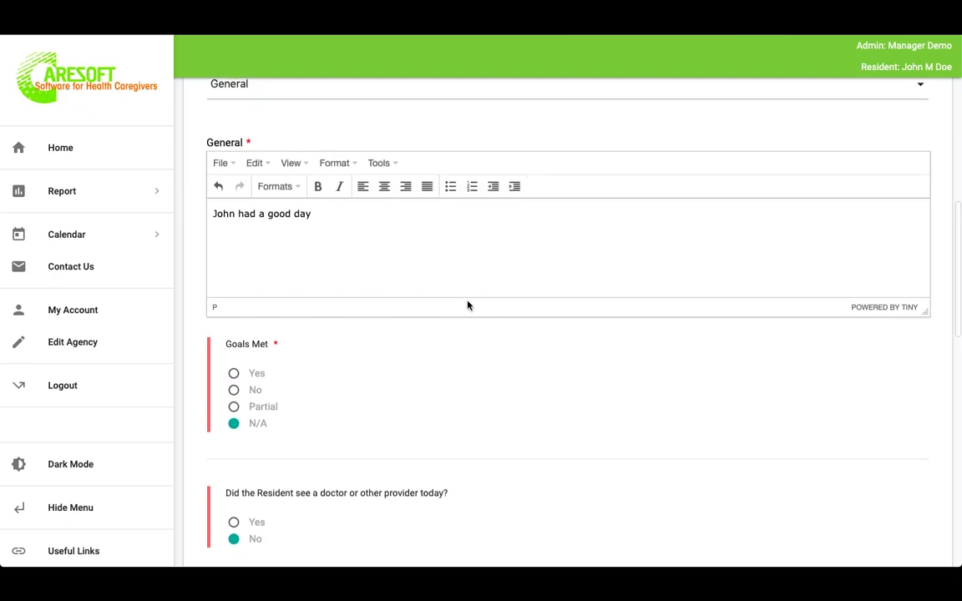
pyautogui.scroll(-1, 451, 313)
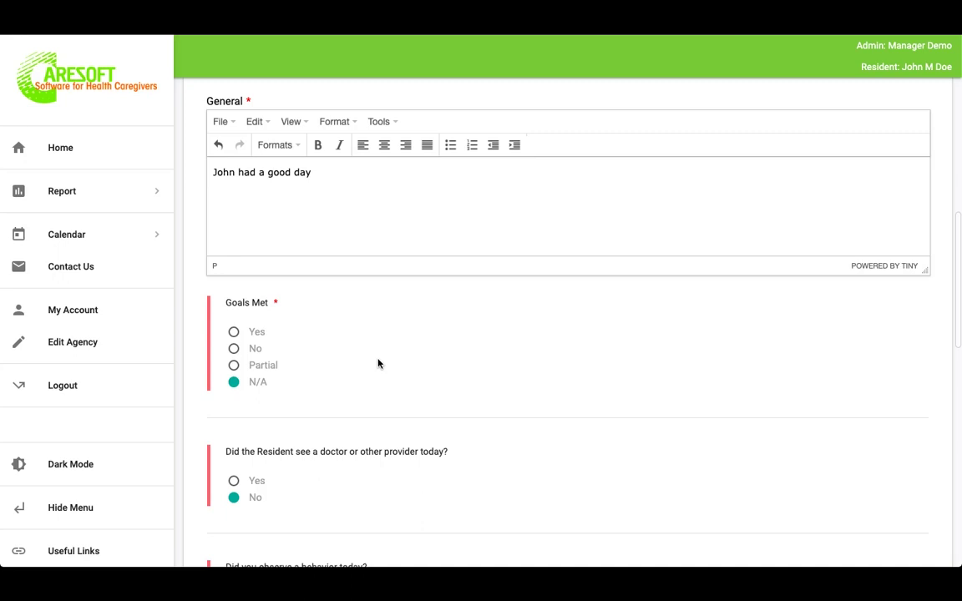
pyautogui.scroll(-9, 378, 363)
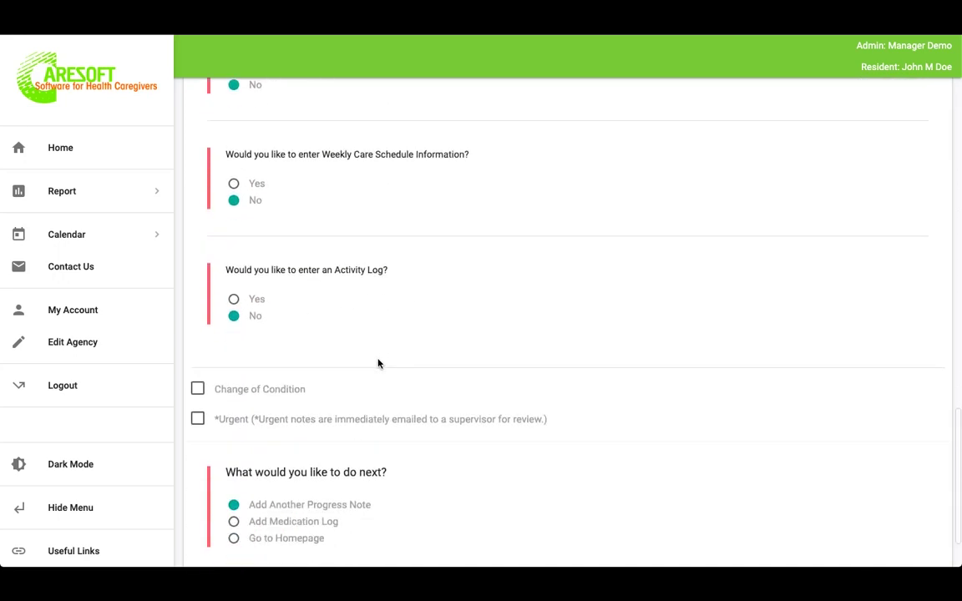
pyautogui.scroll(4, 592, 358)
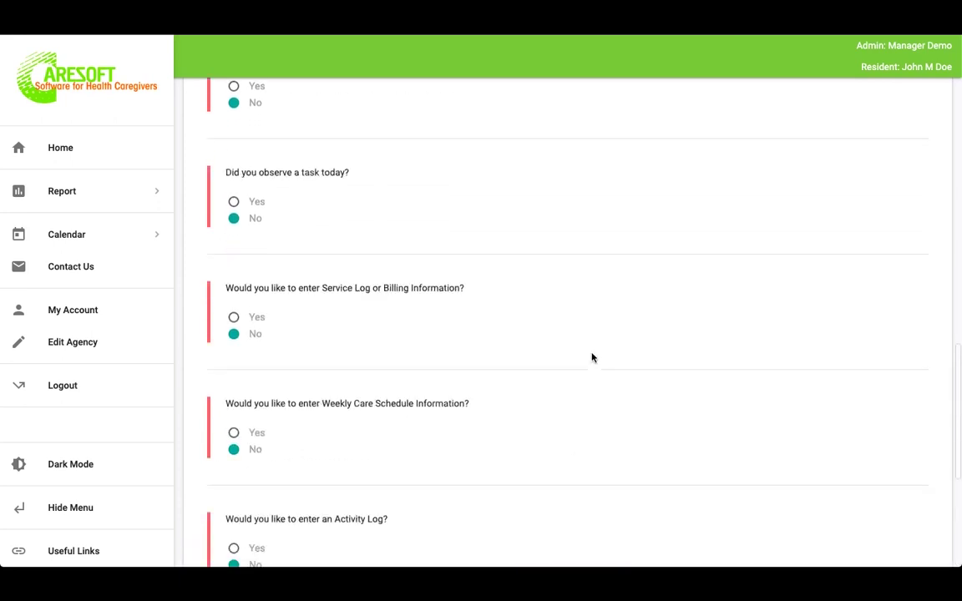
pyautogui.scroll(8, 592, 357)
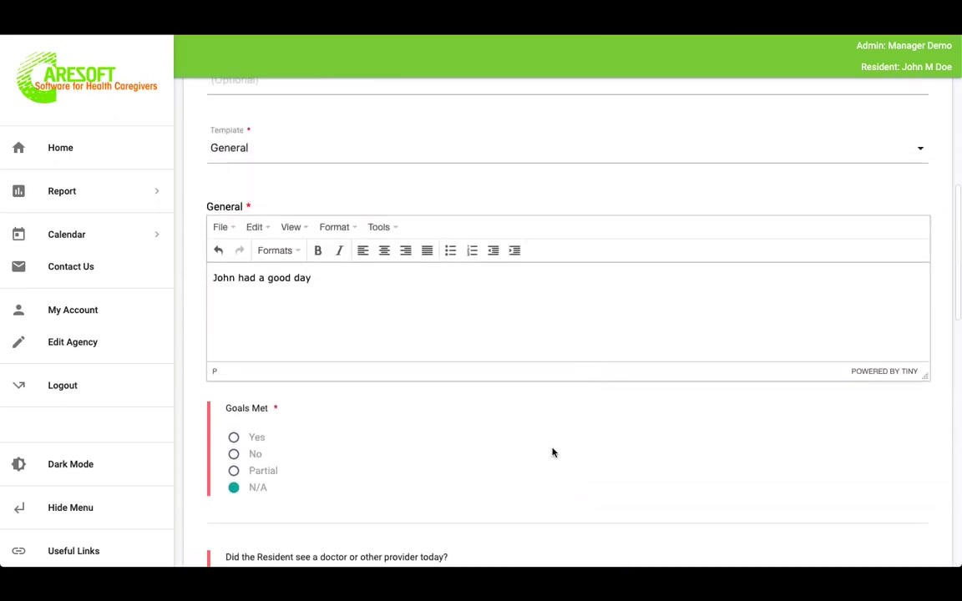
pyautogui.scroll(-2, 552, 452)
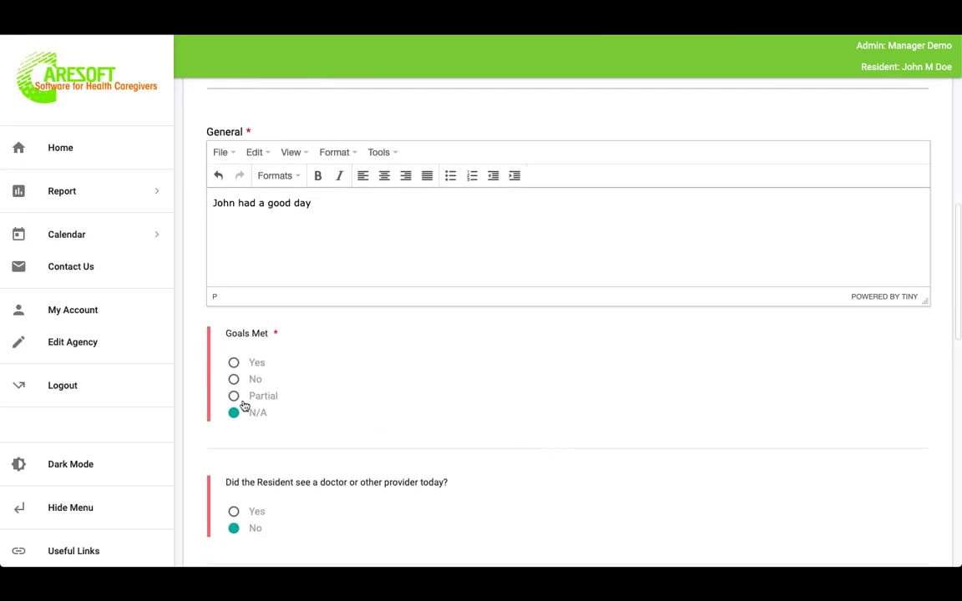
# - Rate Goals Met and the Day Program goal as Partial
pyautogui.click(234, 396)
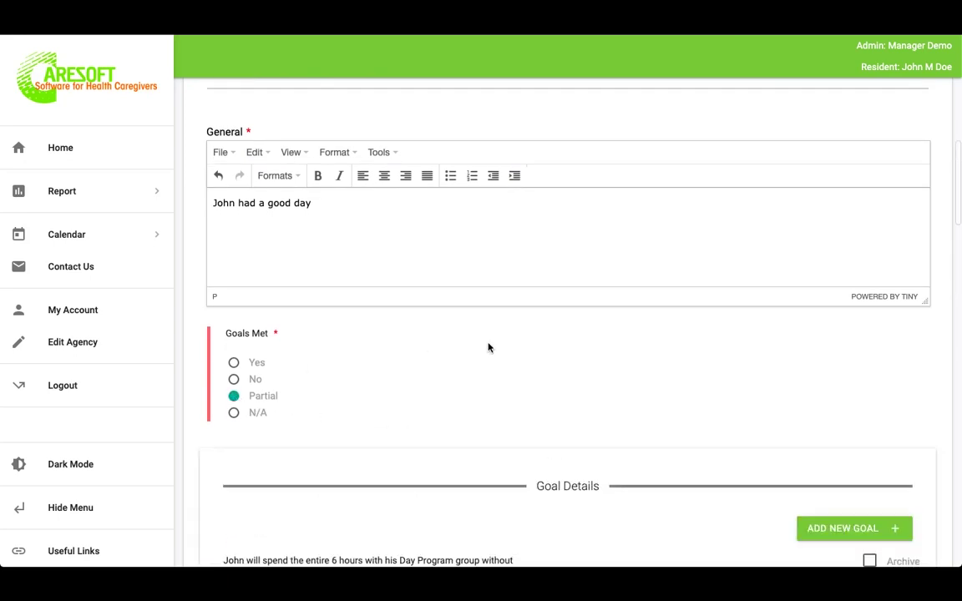
pyautogui.scroll(-1, 488, 347)
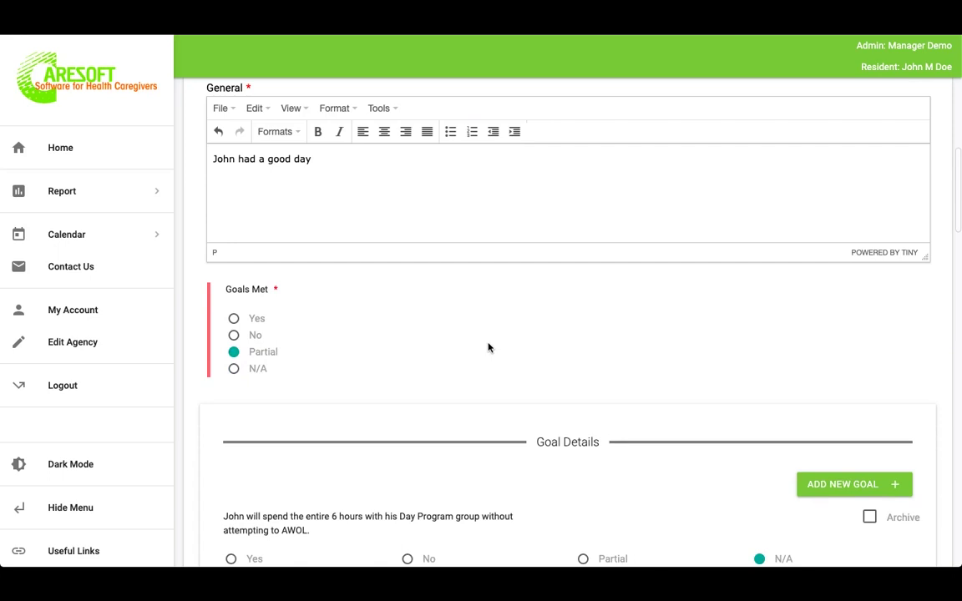
pyautogui.scroll(-3, 489, 348)
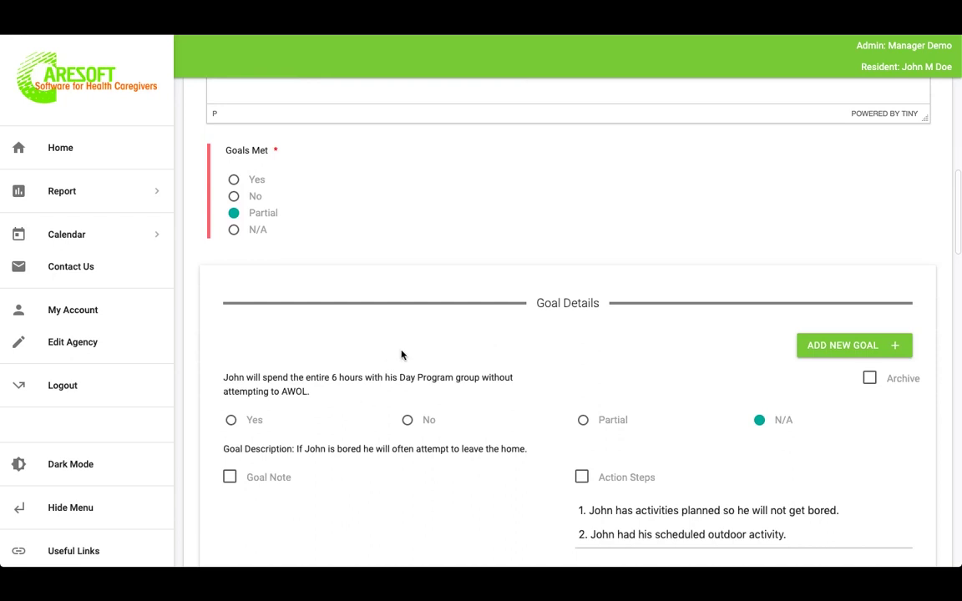
pyautogui.scroll(-1, 402, 355)
pyautogui.scroll(-1, 402, 355)
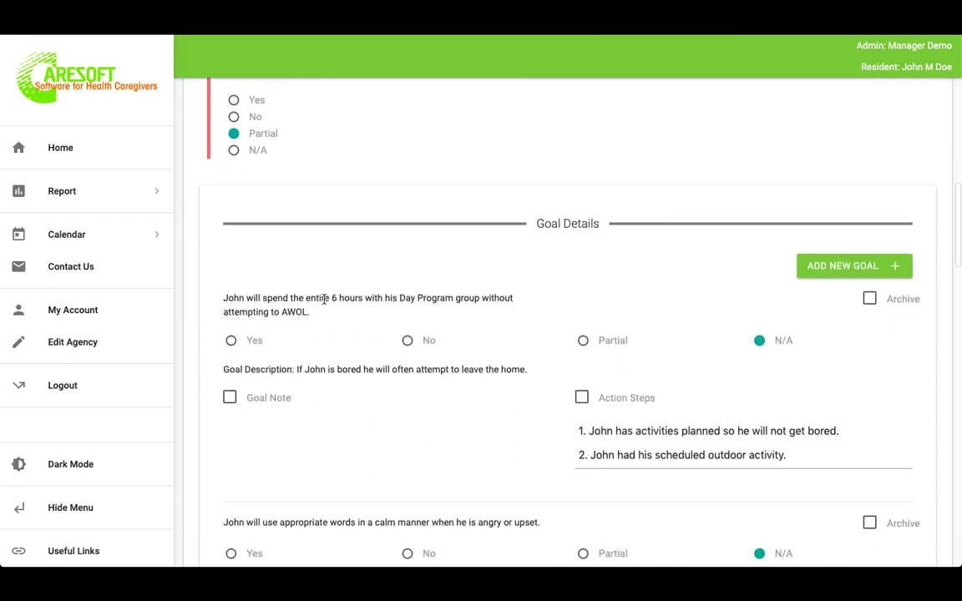
pyautogui.scroll(-1, 493, 397)
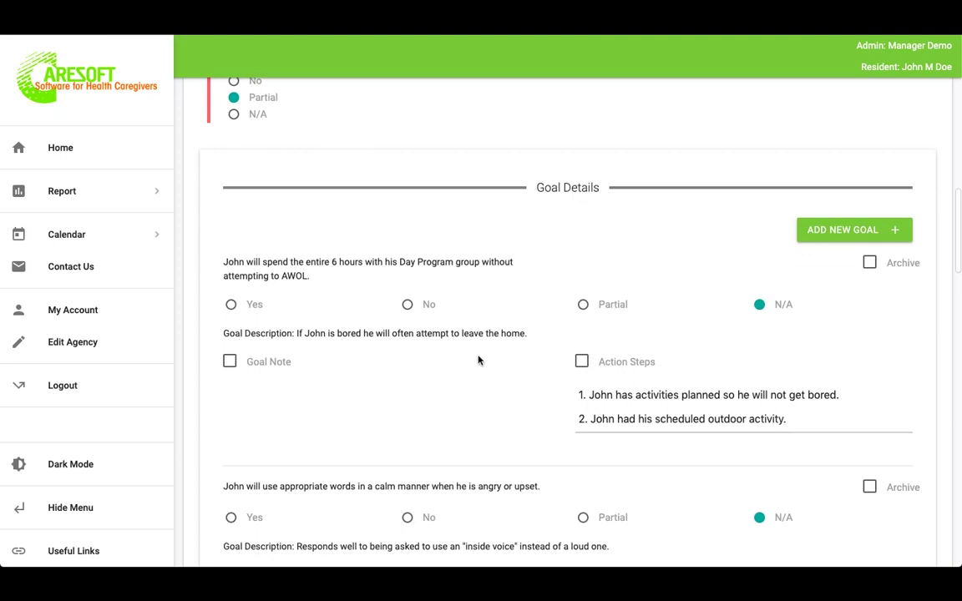
pyautogui.click(583, 305)
pyautogui.scroll(-1, 559, 376)
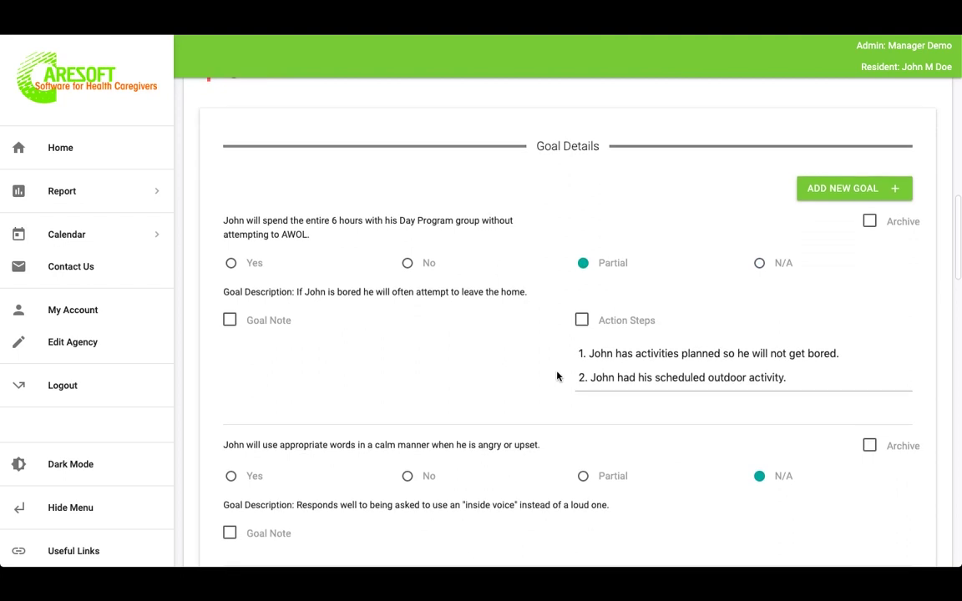
# - Add a Day Program goal note that the resident did well after a morning walk, and enable Action Steps
pyautogui.click(229, 319)
pyautogui.click(272, 362)
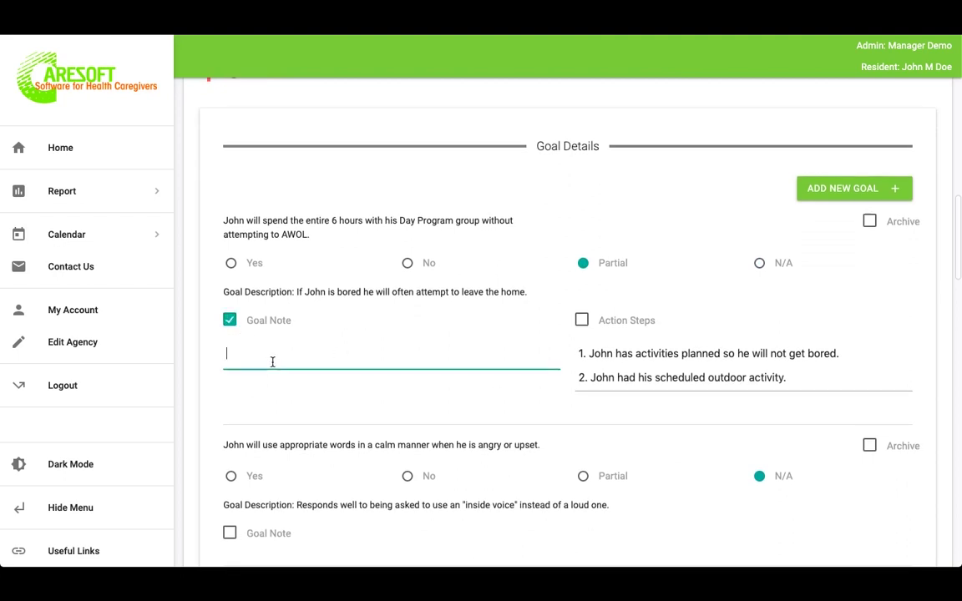
pyautogui.write('John was good in the afternoon after we')
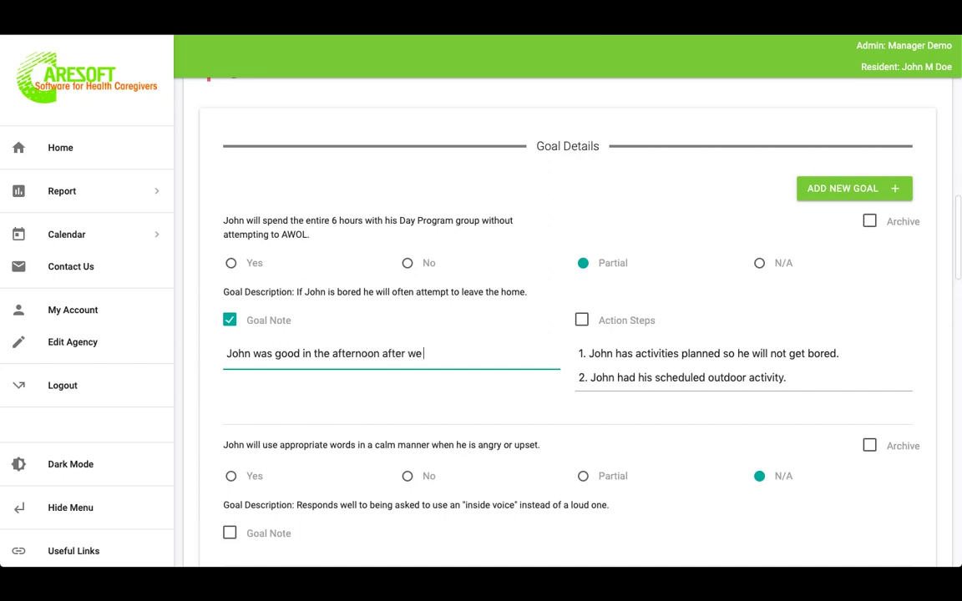
pyautogui.write(' went for a walk in the m')
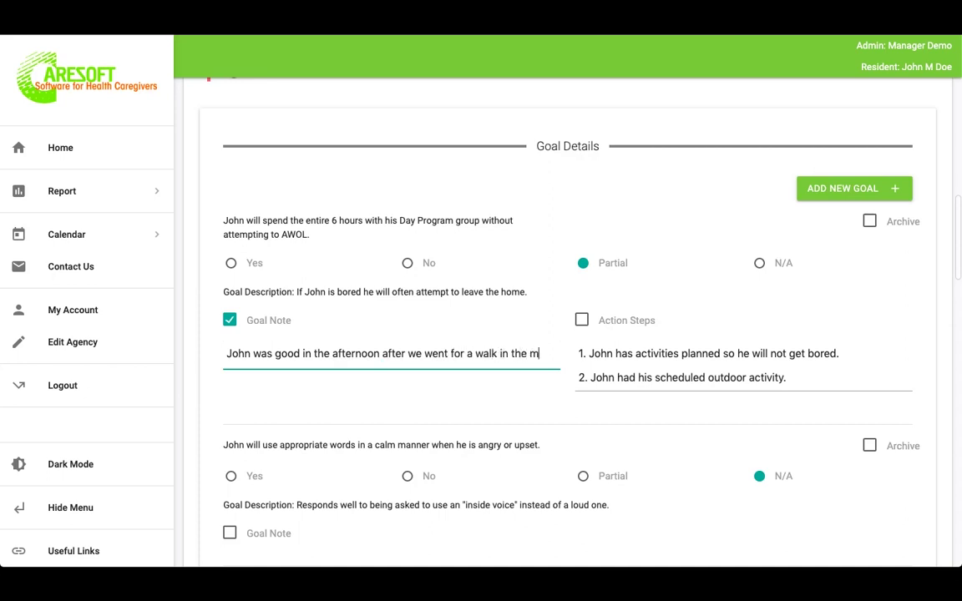
pyautogui.write('orning')
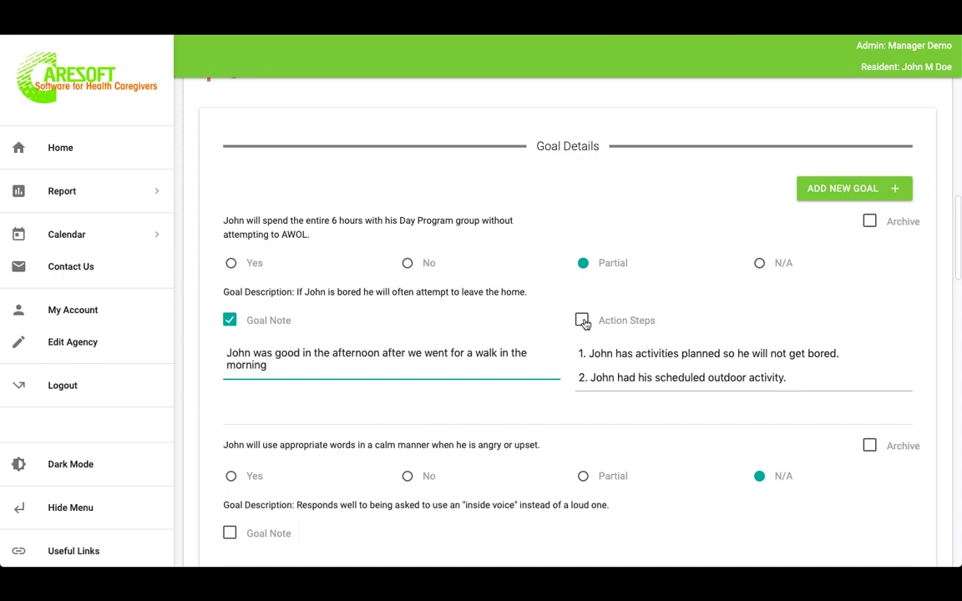
pyautogui.click(583, 322)
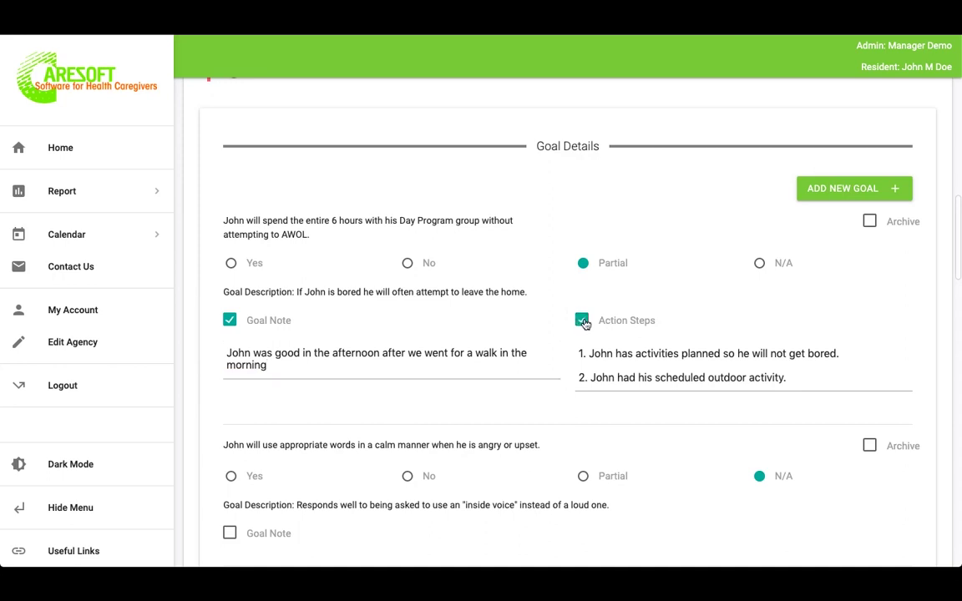
pyautogui.click(863, 357)
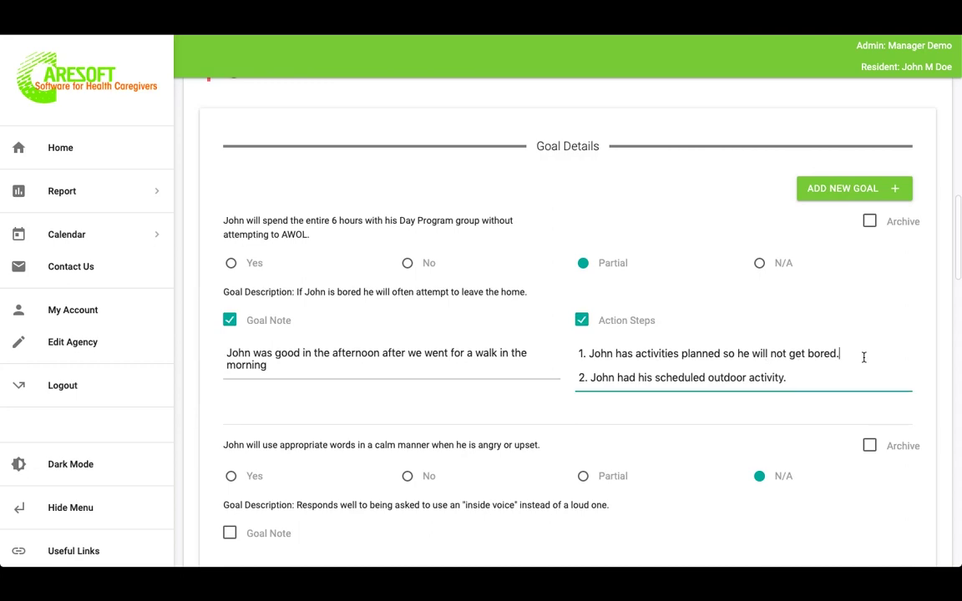
pyautogui.scroll(-2, 777, 359)
pyautogui.scroll(-4, 776, 362)
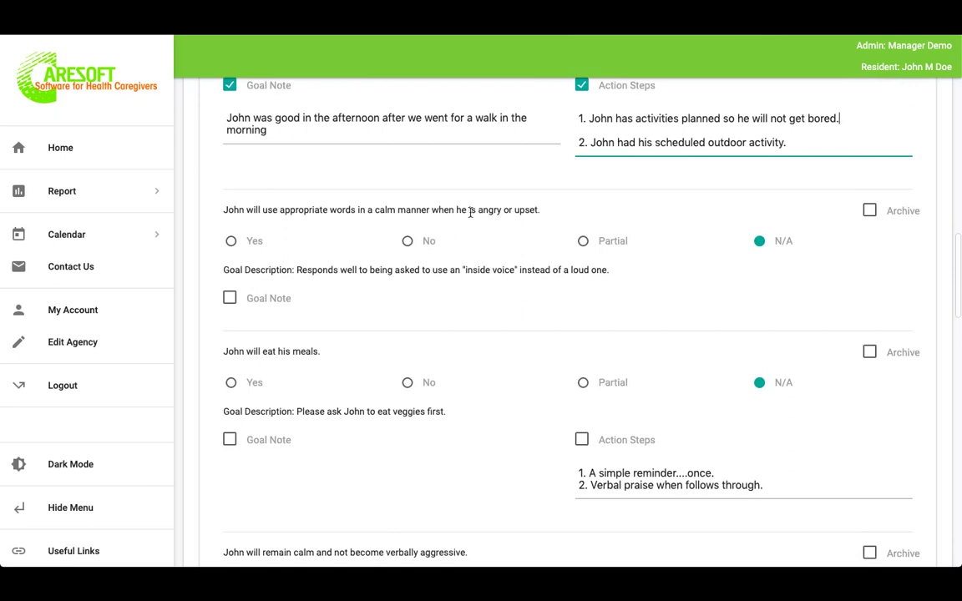
# - Mark the calm-words, eat meals, remain calm, get outdoors and daily class goals as Yes
pyautogui.click(231, 241)
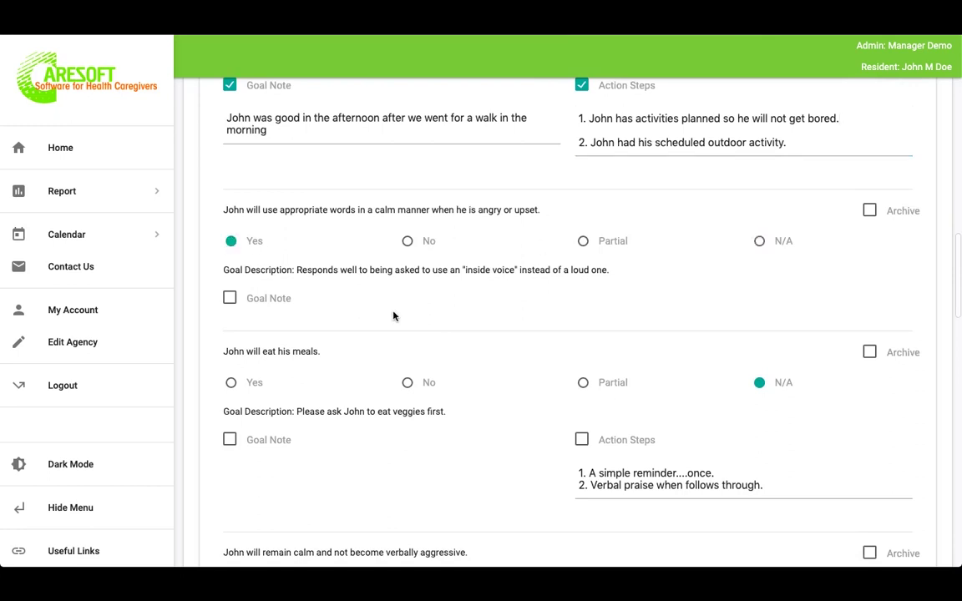
pyautogui.scroll(-2, 393, 316)
pyautogui.click(231, 311)
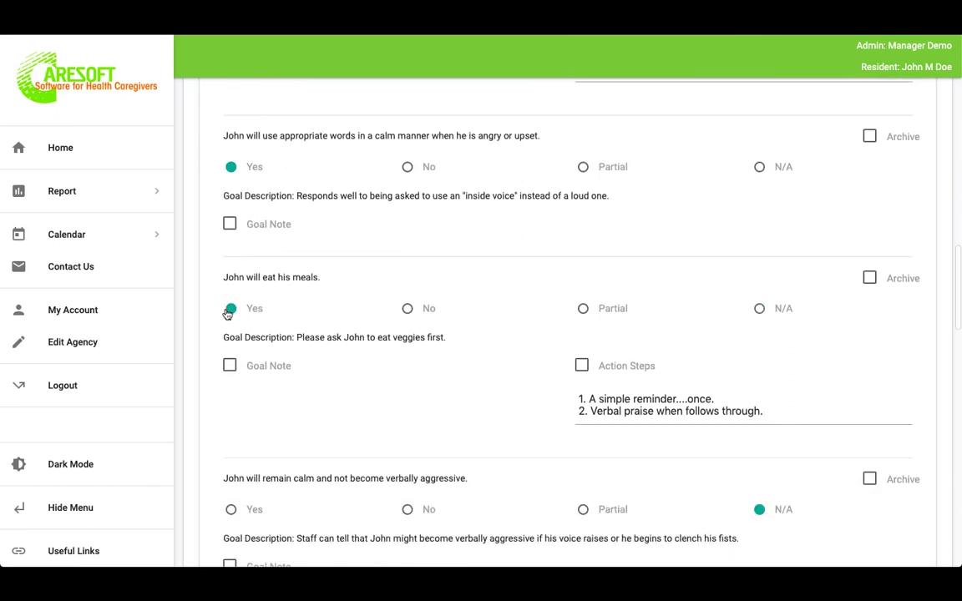
pyautogui.scroll(-5, 228, 314)
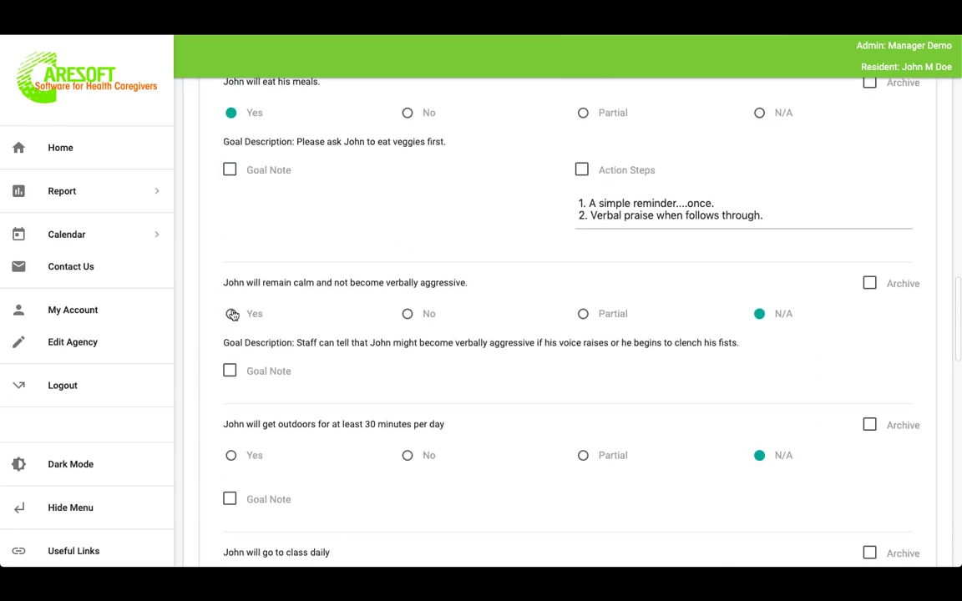
pyautogui.click(228, 314)
pyautogui.scroll(-1, 438, 482)
pyautogui.scroll(-1, 438, 482)
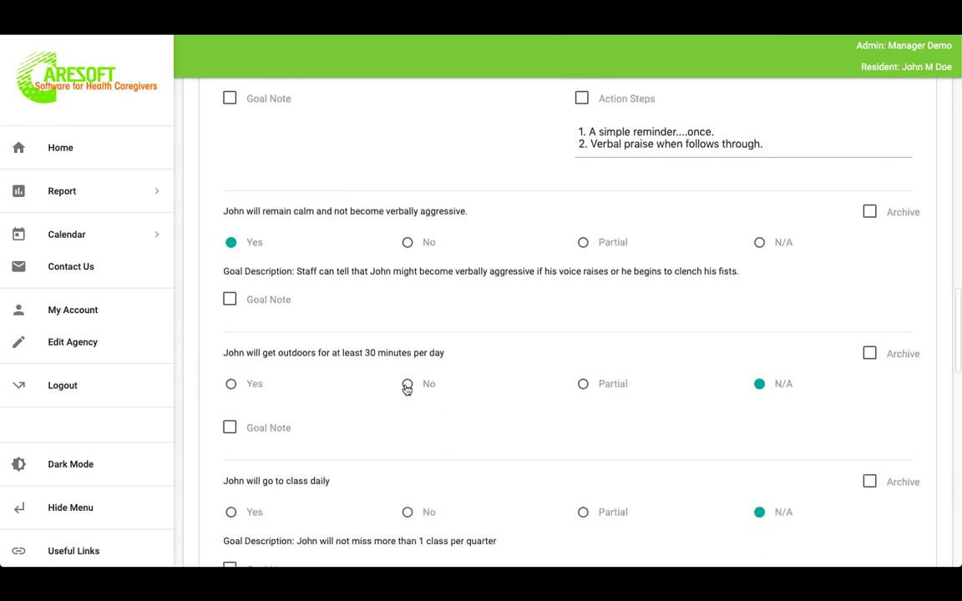
pyautogui.click(231, 384)
pyautogui.scroll(-2, 362, 402)
pyautogui.scroll(-1, 361, 403)
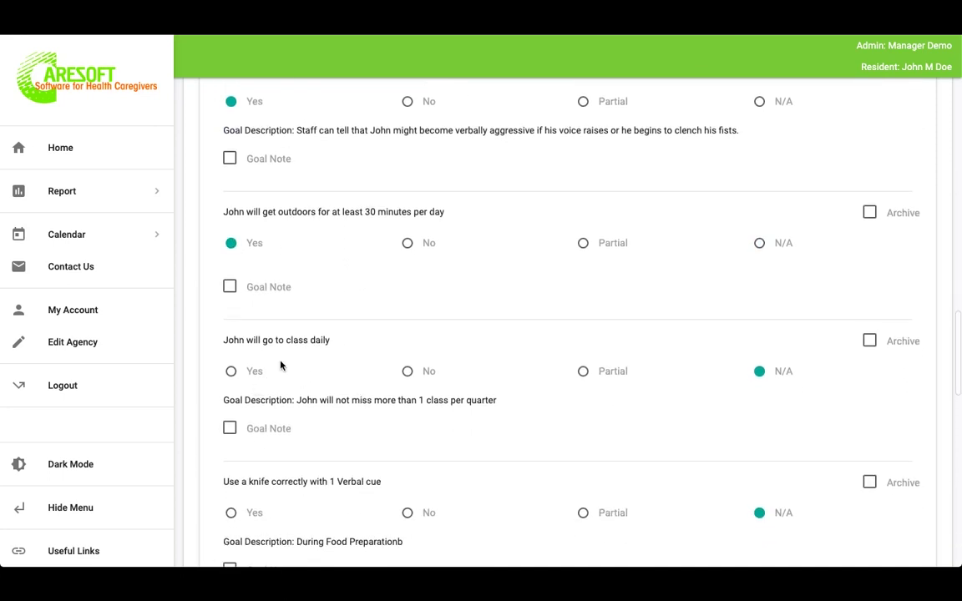
pyautogui.click(232, 371)
pyautogui.scroll(-2, 231, 375)
pyautogui.scroll(-2, 232, 375)
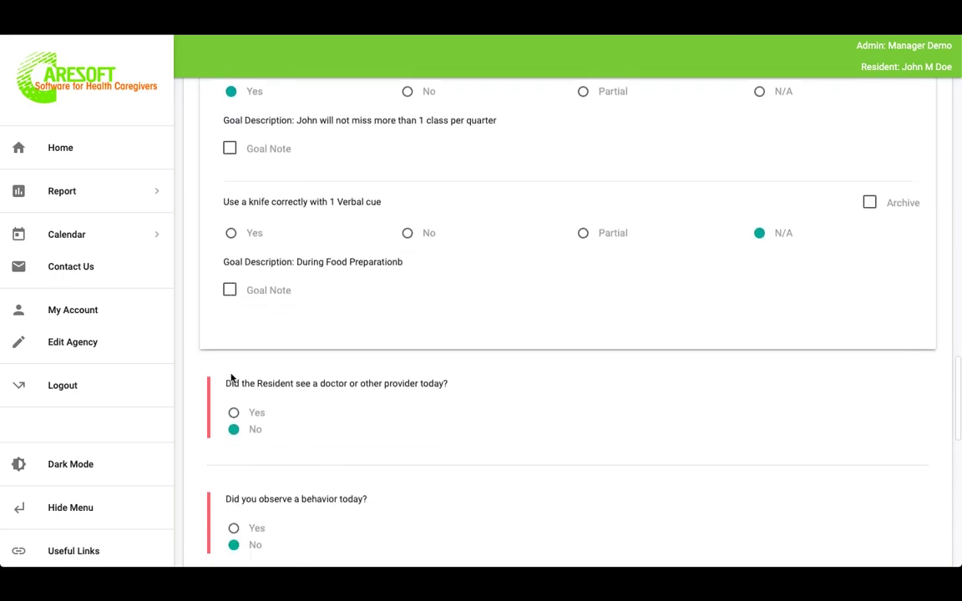
pyautogui.scroll(-1, 609, 364)
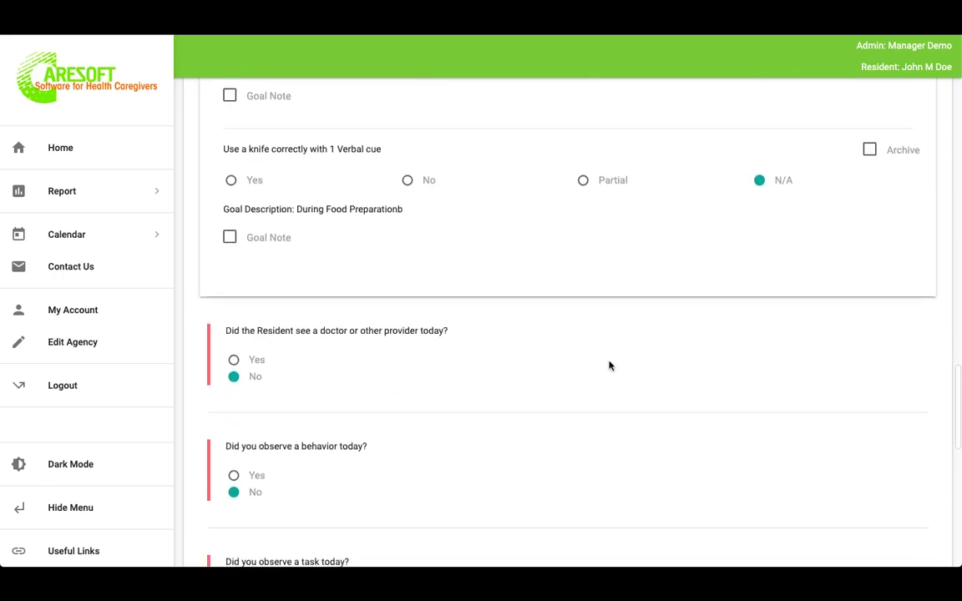
# - Answer Yes to whether the resident saw a doctor or other provider today
pyautogui.click(230, 227)
pyautogui.click(230, 227)
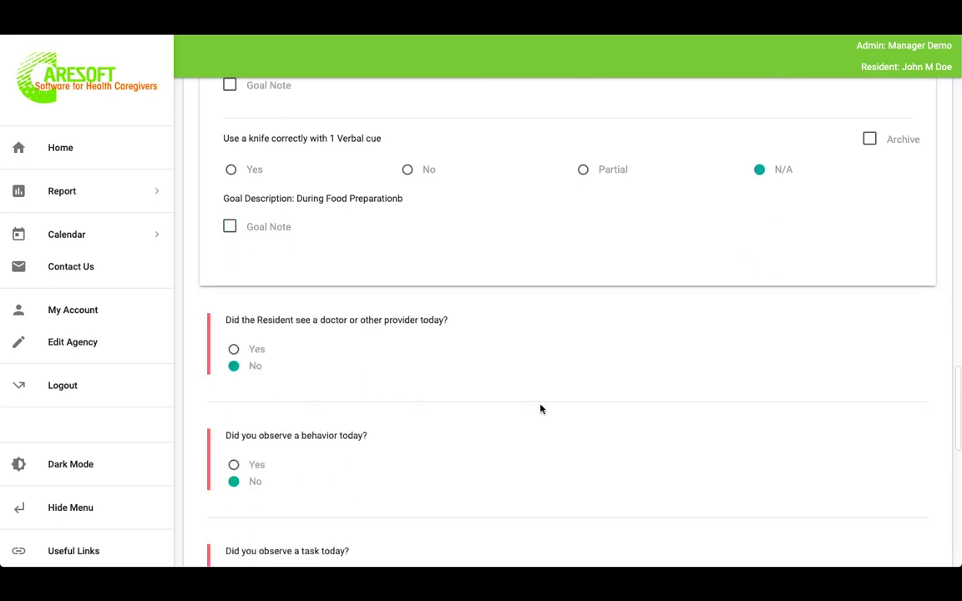
pyautogui.scroll(-3, 538, 408)
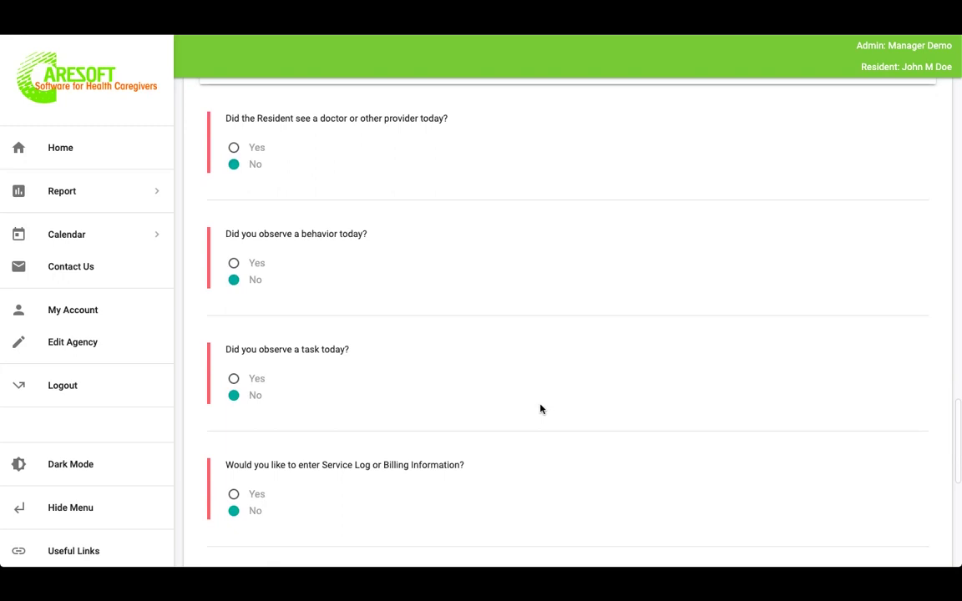
pyautogui.scroll(-3, 345, 339)
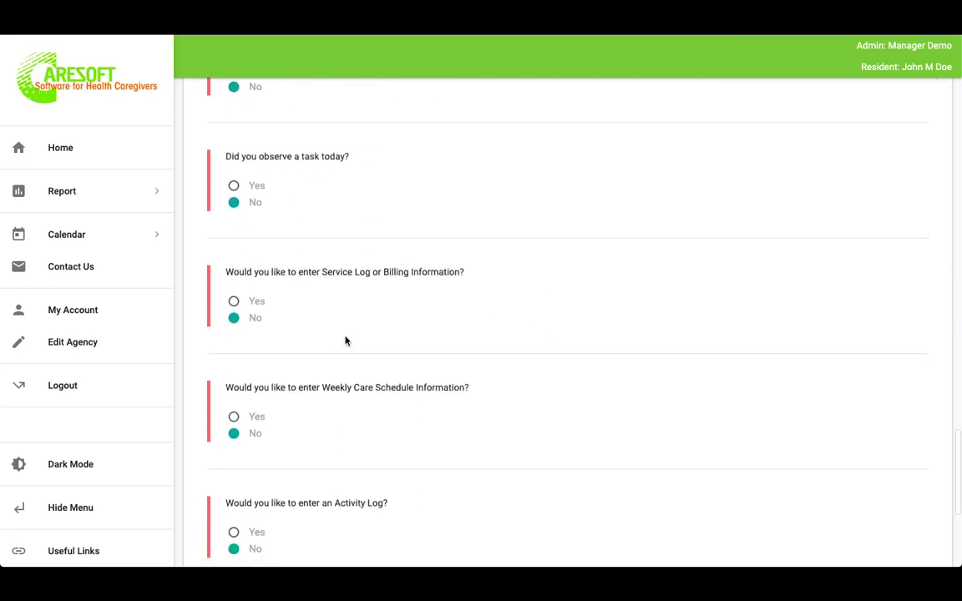
pyautogui.scroll(-5, 345, 339)
pyautogui.scroll(8, 541, 425)
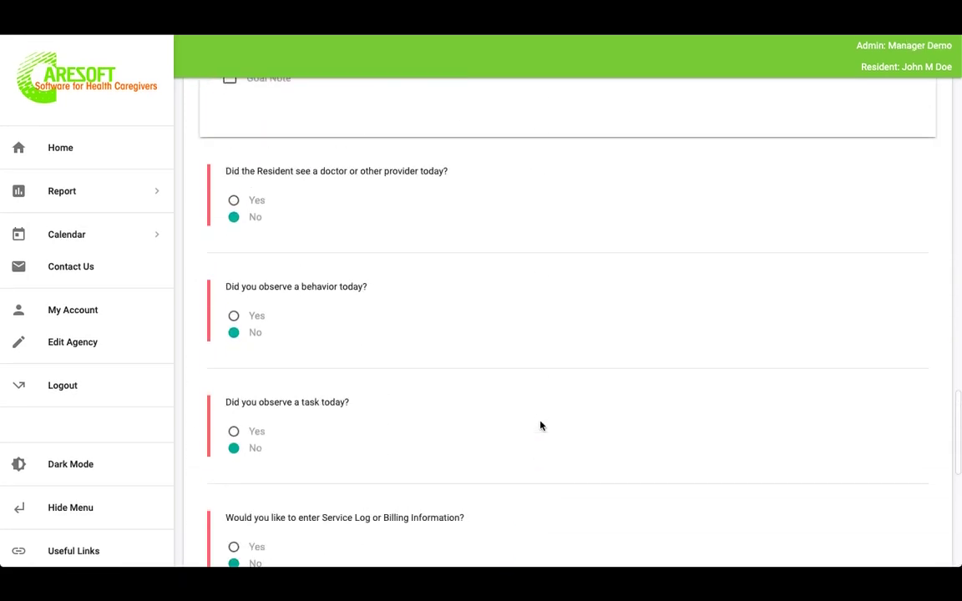
pyautogui.click(235, 201)
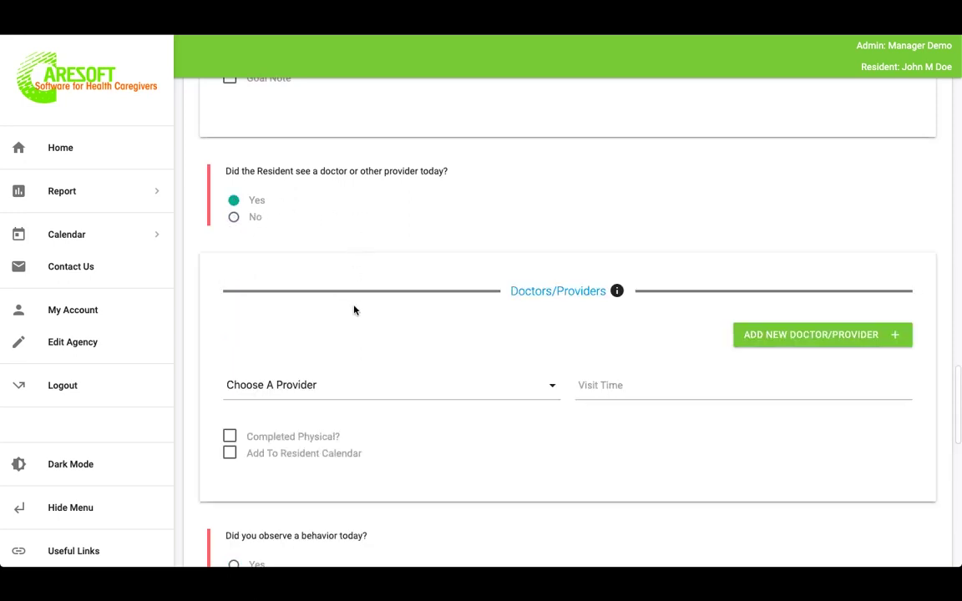
# - Open and close the Choose A Provider list without selecting, then review the form
pyautogui.scroll(-1, 483, 389)
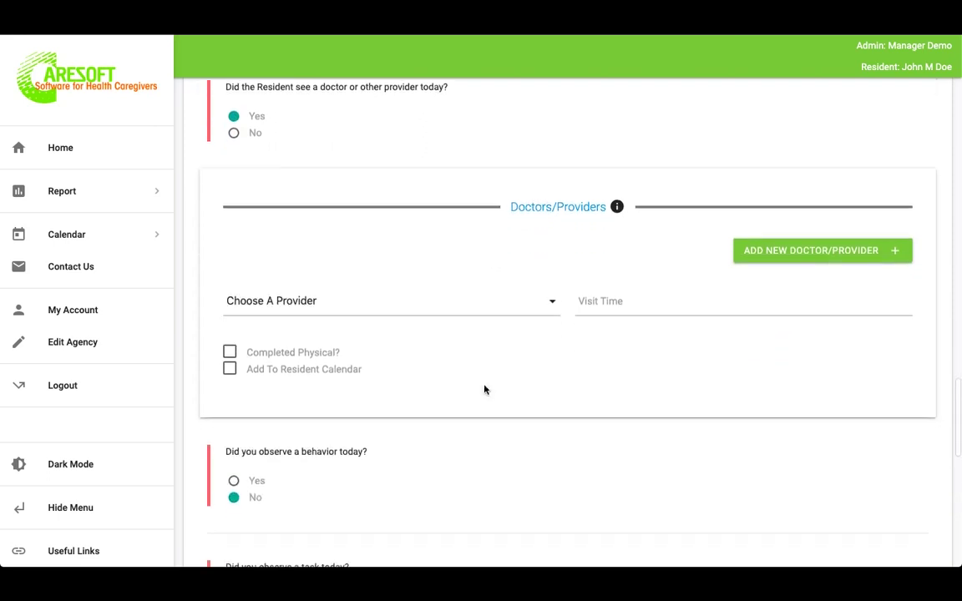
pyautogui.click(419, 306)
pyautogui.click(419, 306)
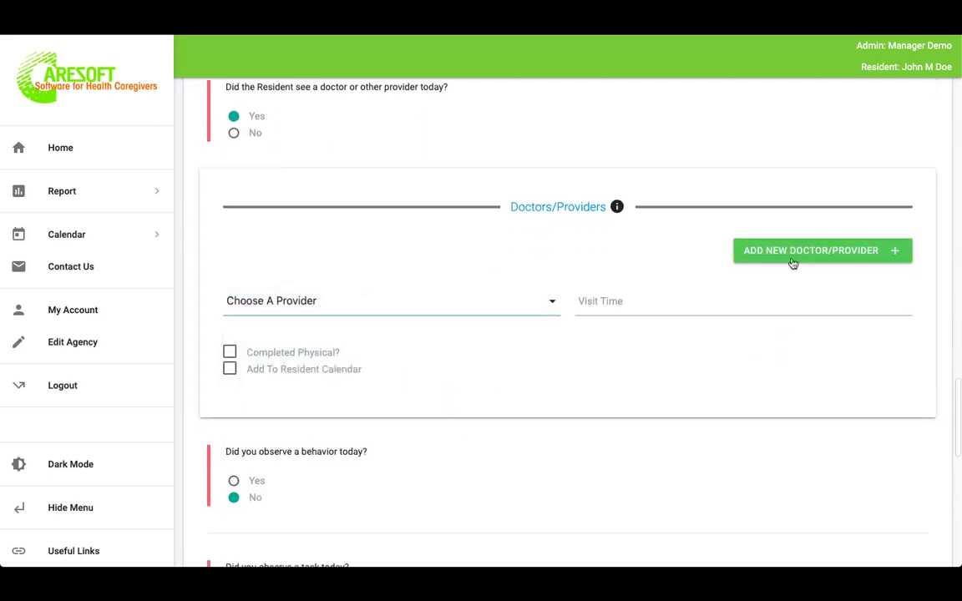
pyautogui.scroll(6, 837, 273)
pyautogui.scroll(8, 838, 273)
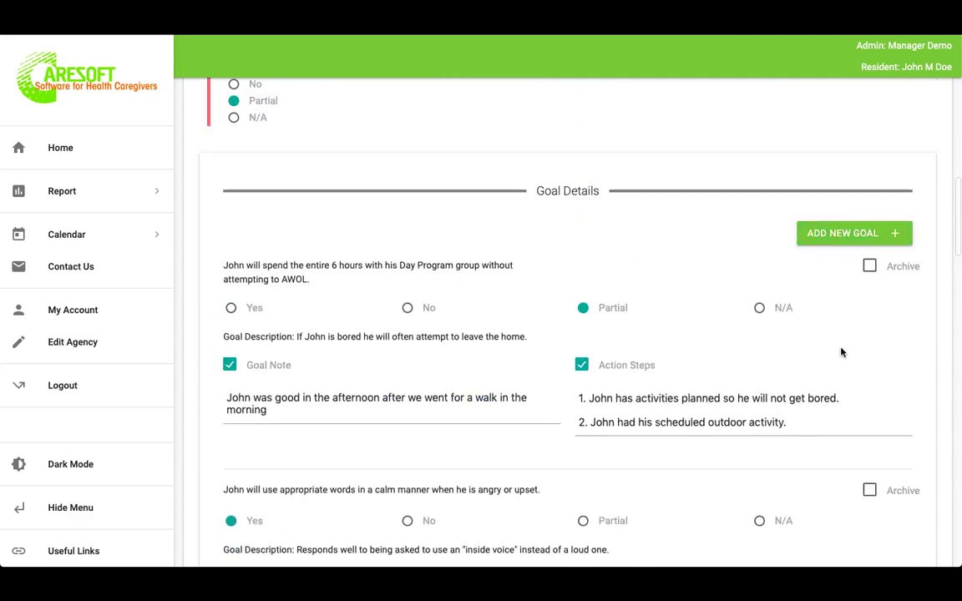
pyautogui.scroll(-6, 840, 350)
pyautogui.scroll(-8, 840, 349)
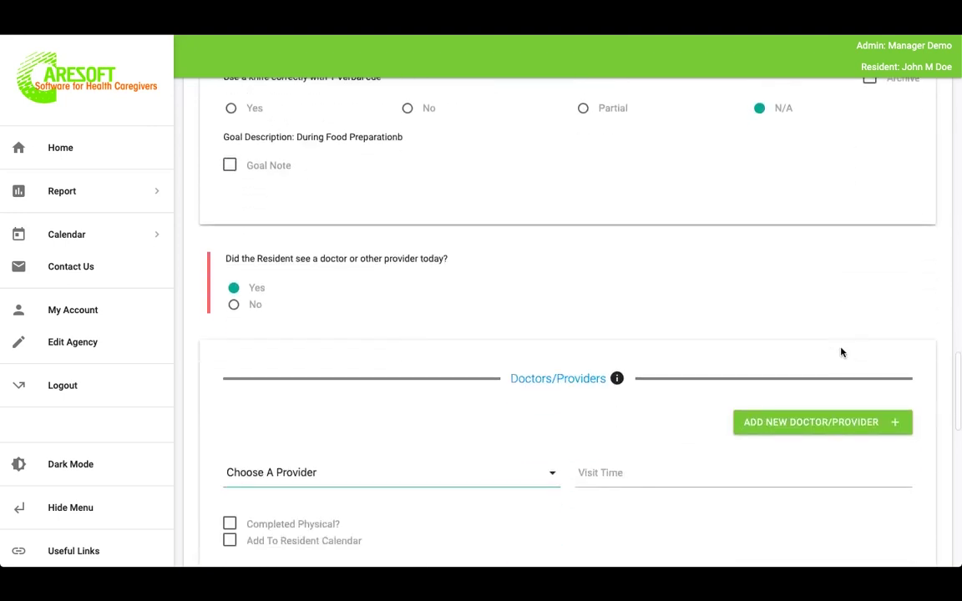
pyautogui.scroll(3, 840, 350)
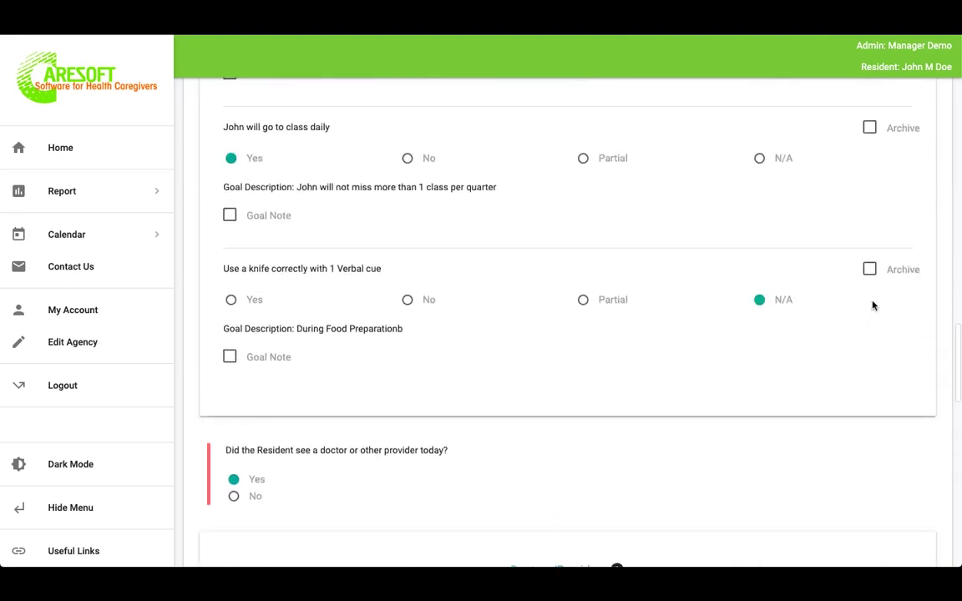
pyautogui.scroll(1, 849, 382)
pyautogui.scroll(1, 849, 382)
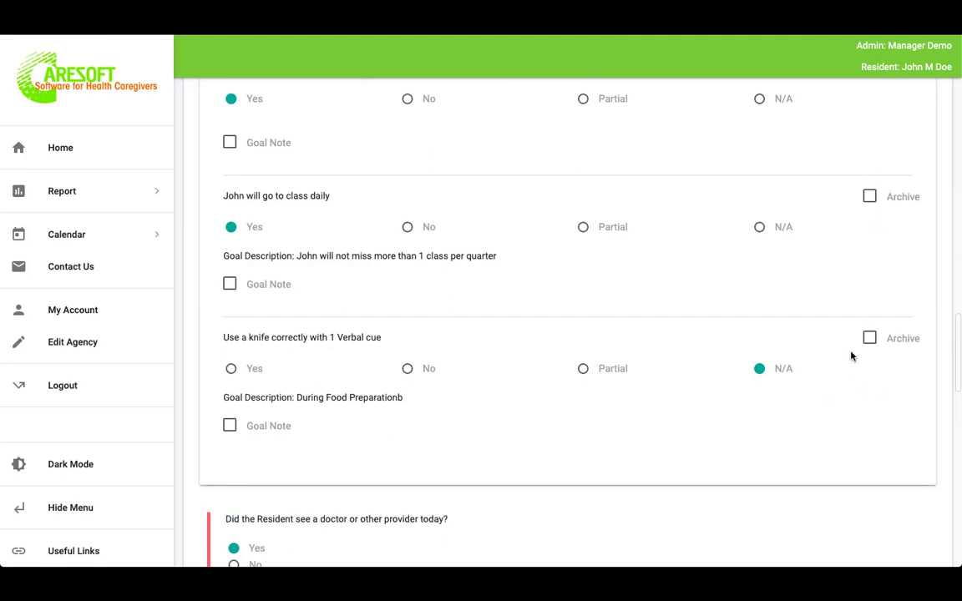
pyautogui.scroll(-5, 850, 497)
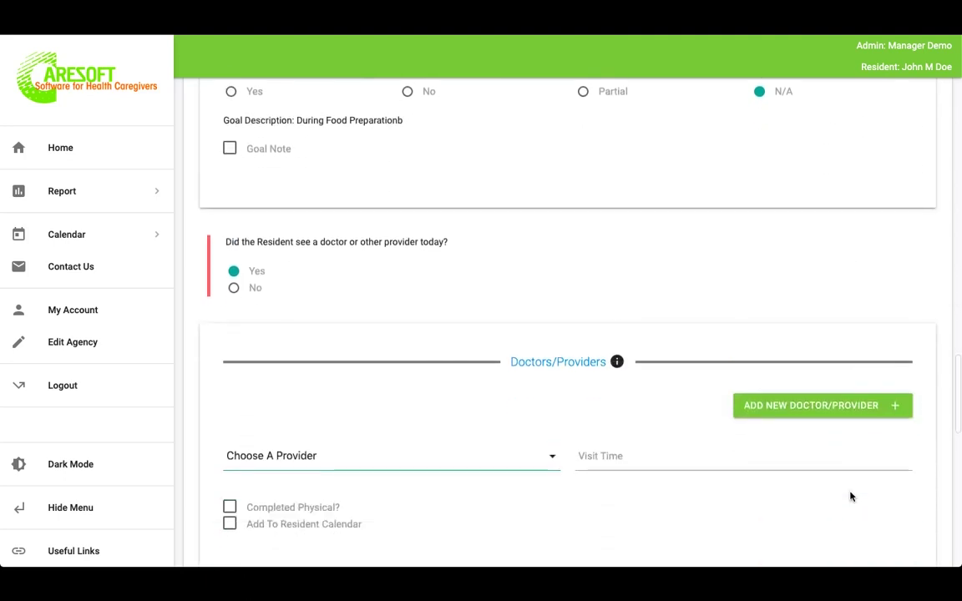
pyautogui.scroll(1, 850, 496)
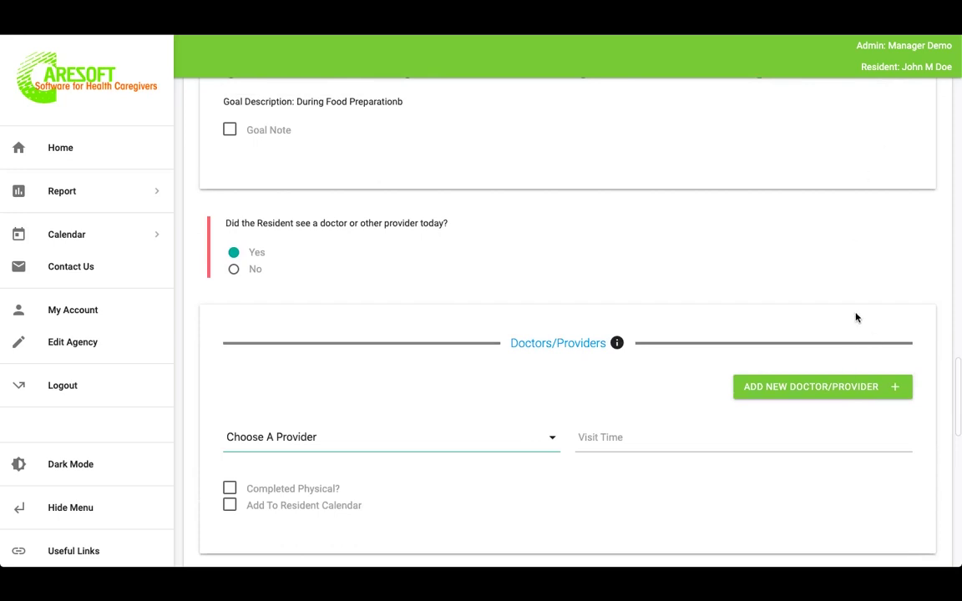
pyautogui.scroll(-3, 796, 451)
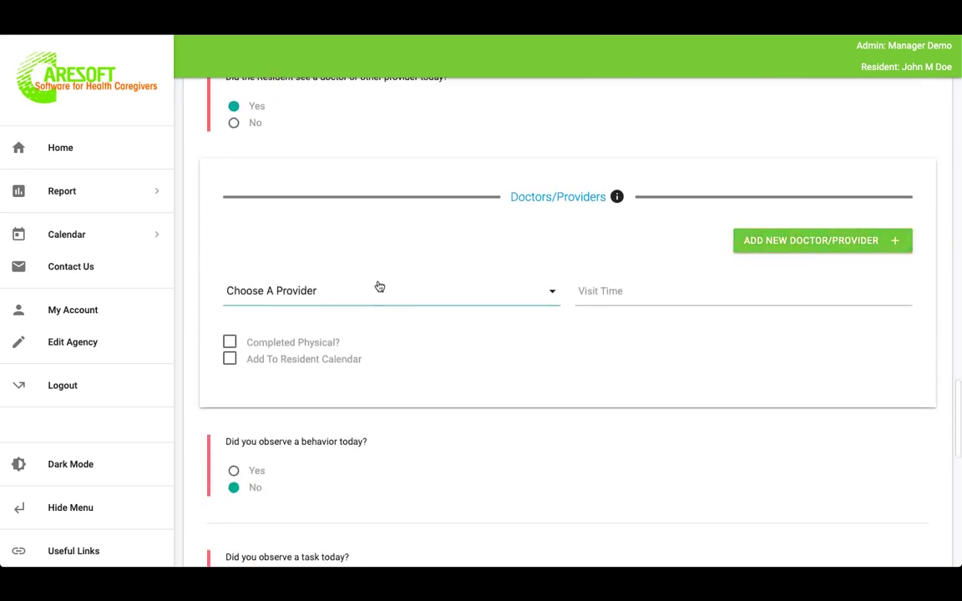
# - Choose the cardiologist as provider with a 12:00 PM visit, added to the resident calendar
pyautogui.click(369, 289)
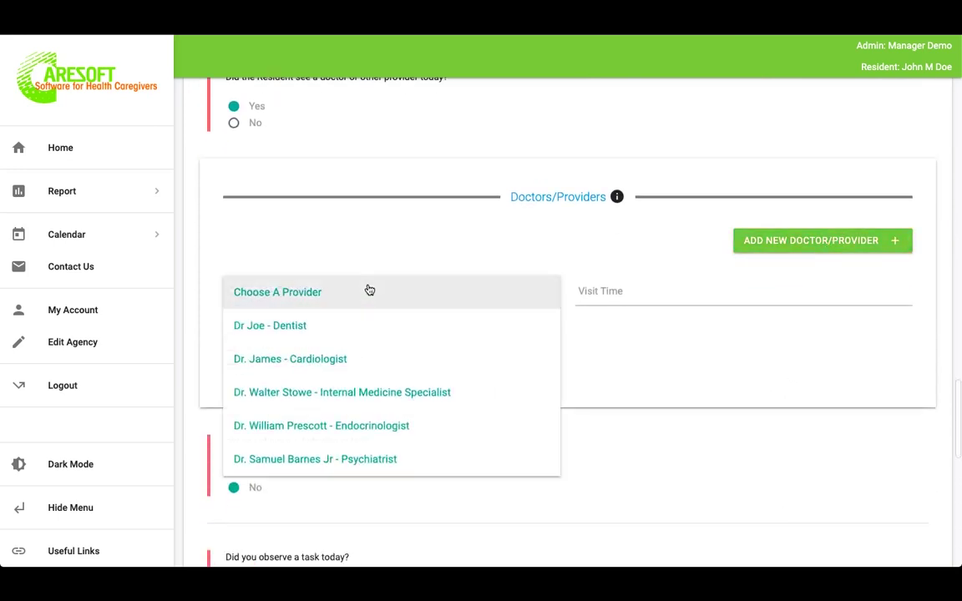
pyautogui.click(330, 363)
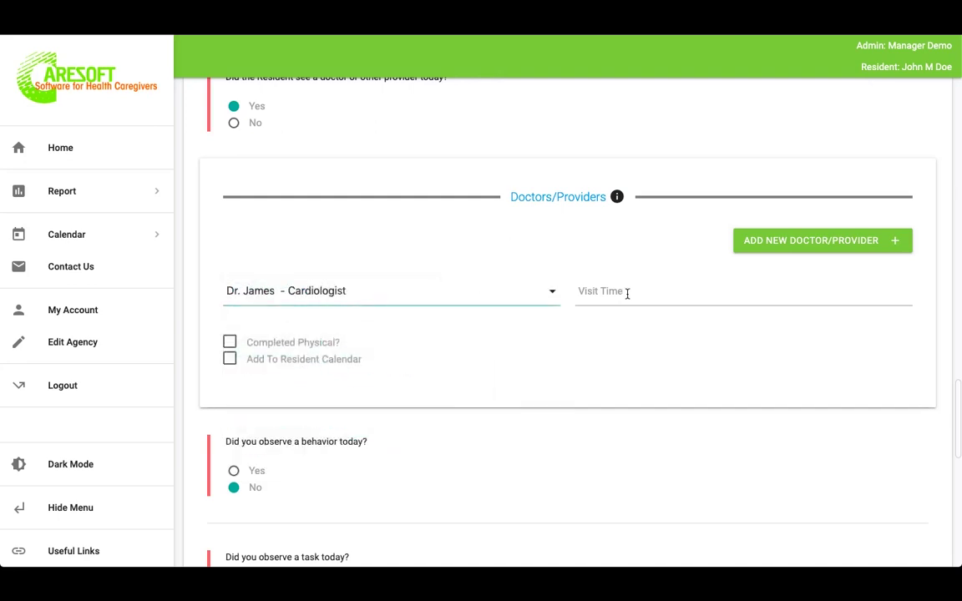
pyautogui.click(627, 294)
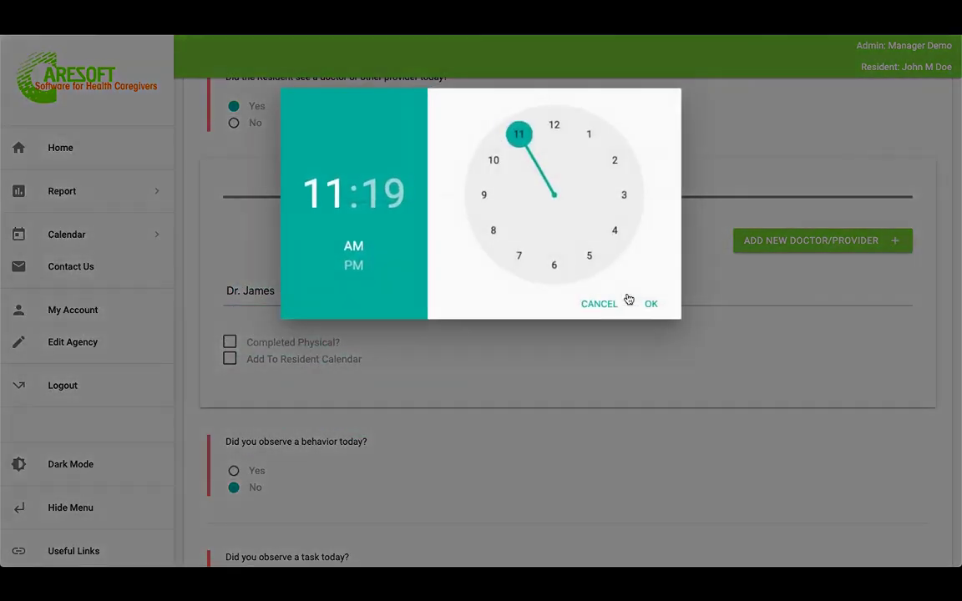
pyautogui.click(554, 131)
pyautogui.click(554, 127)
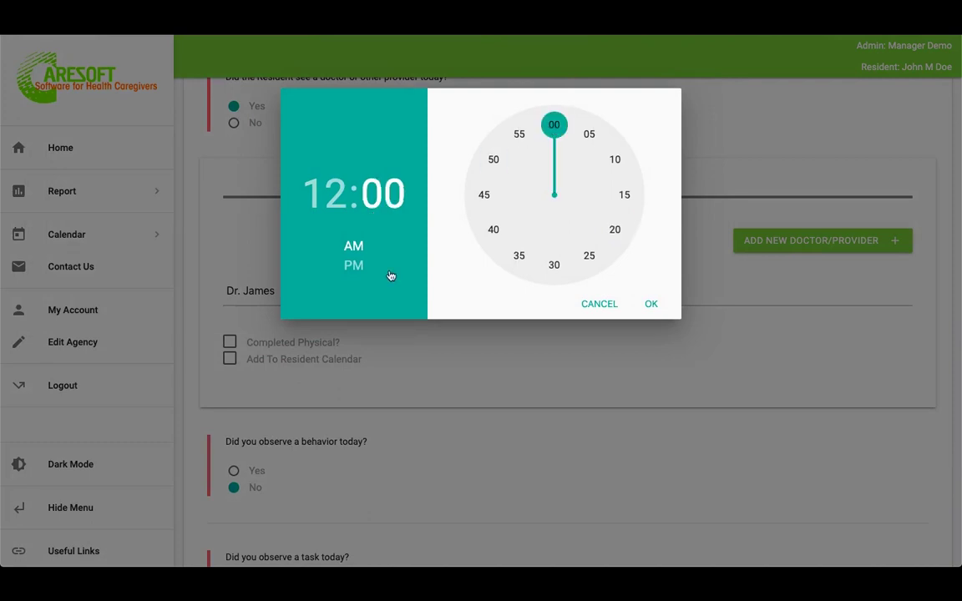
pyautogui.click(355, 265)
pyautogui.click(647, 304)
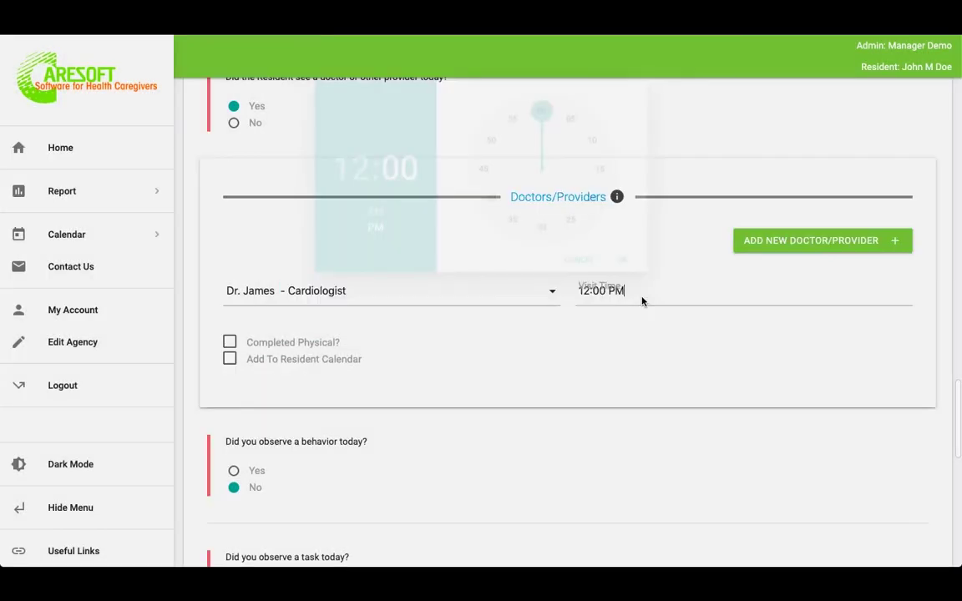
pyautogui.click(229, 363)
pyautogui.scroll(-1, 458, 416)
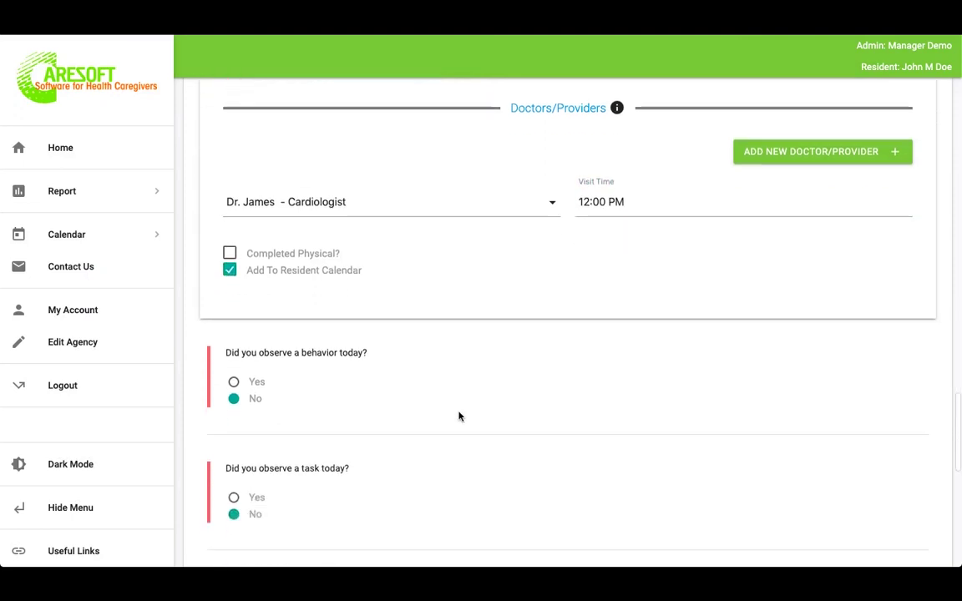
pyautogui.scroll(-1, 458, 416)
pyautogui.scroll(-1, 458, 417)
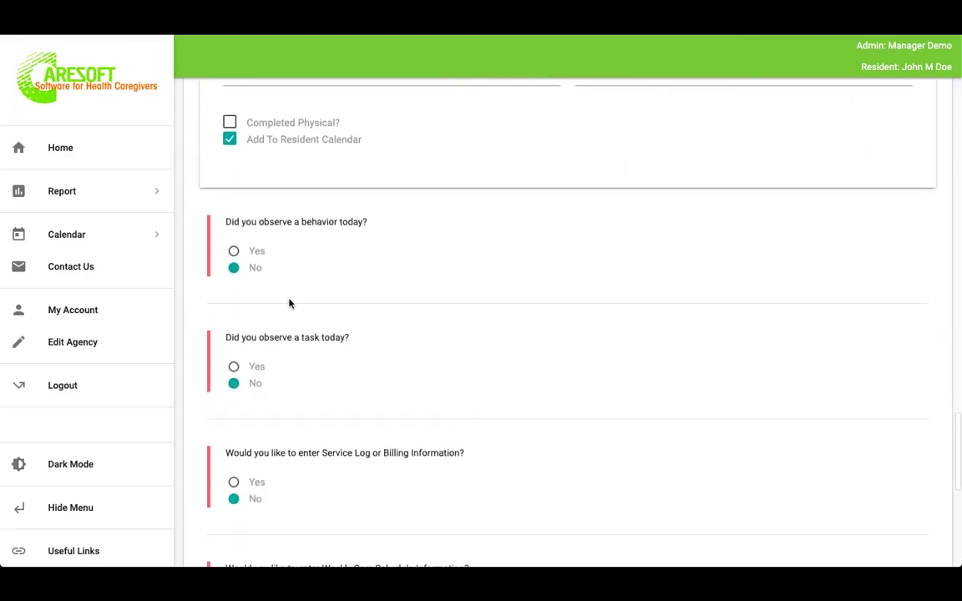
# - Answer Yes to observing a behavior and log AWOL/Elopement once with severity 1
pyautogui.click(234, 251)
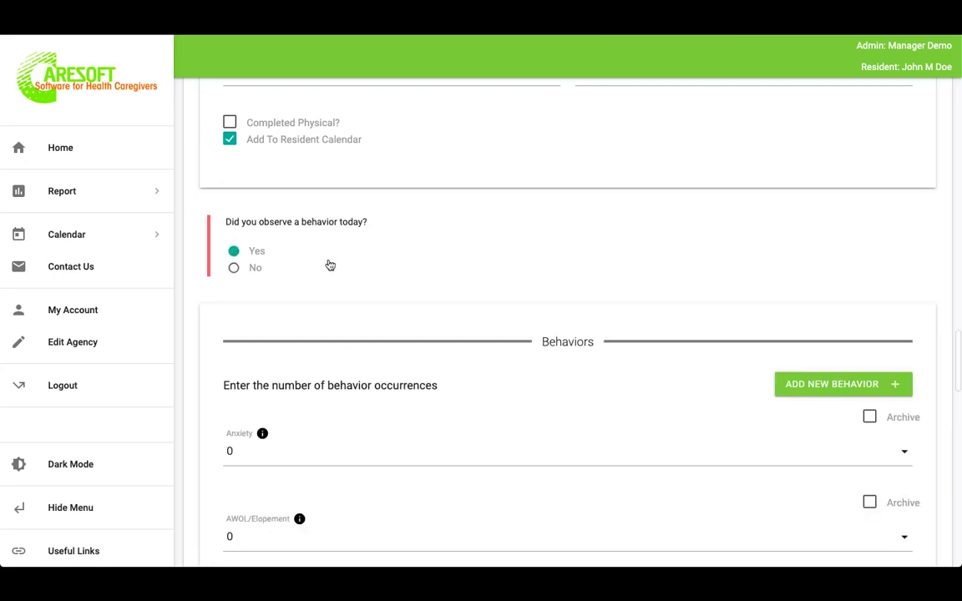
pyautogui.scroll(-1, 458, 359)
pyautogui.scroll(-2, 459, 359)
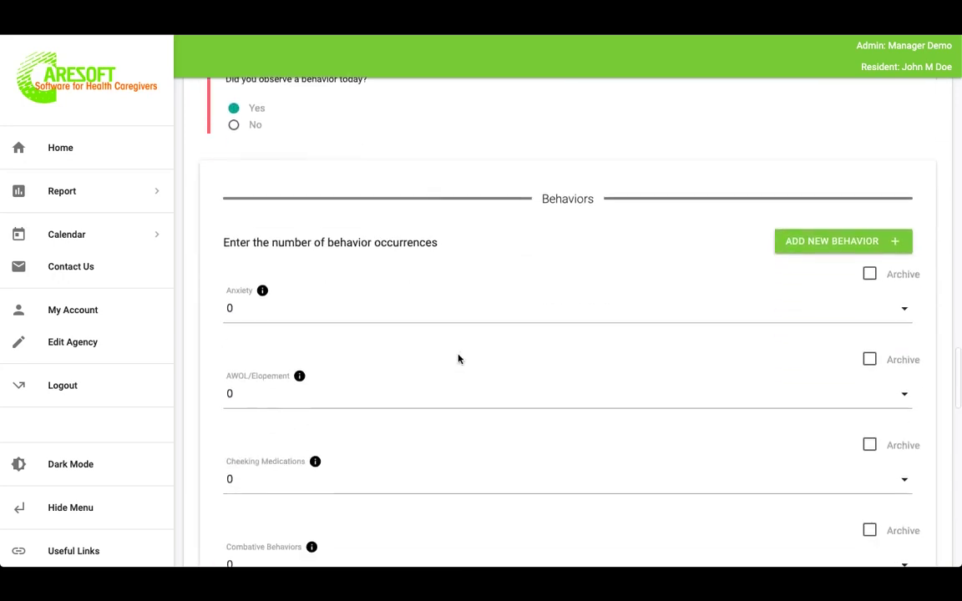
pyautogui.click(412, 316)
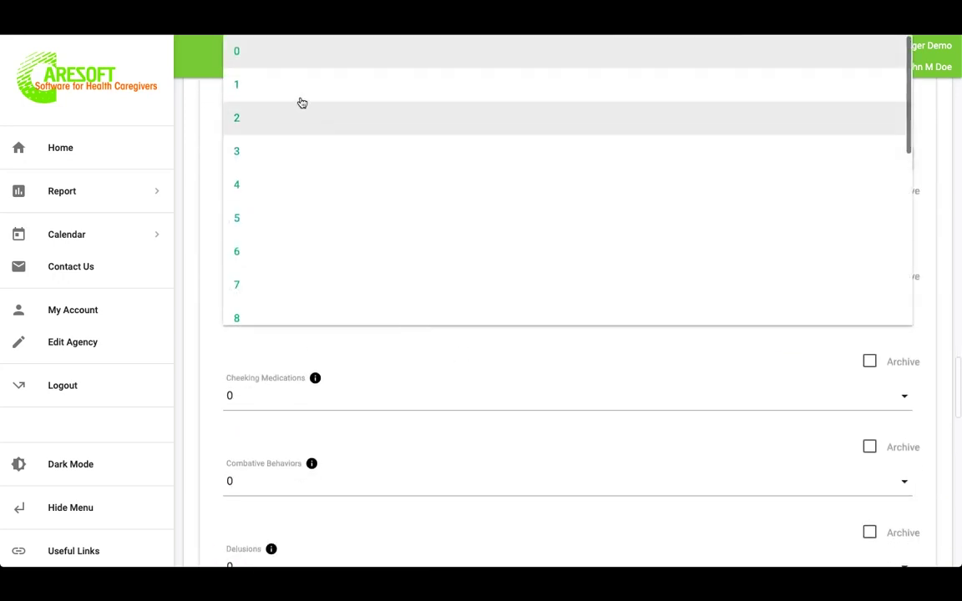
pyautogui.click(296, 88)
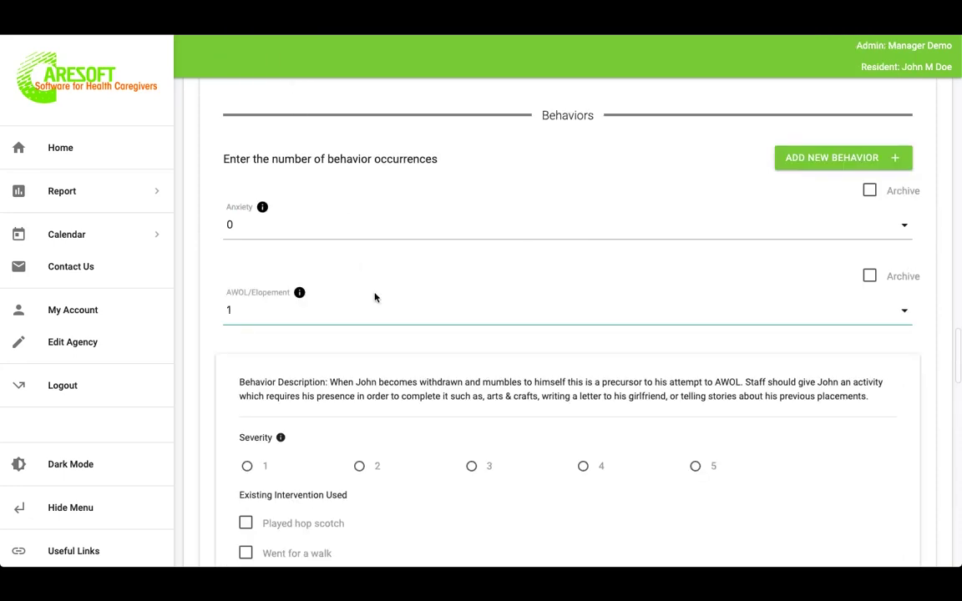
pyautogui.scroll(-3, 376, 330)
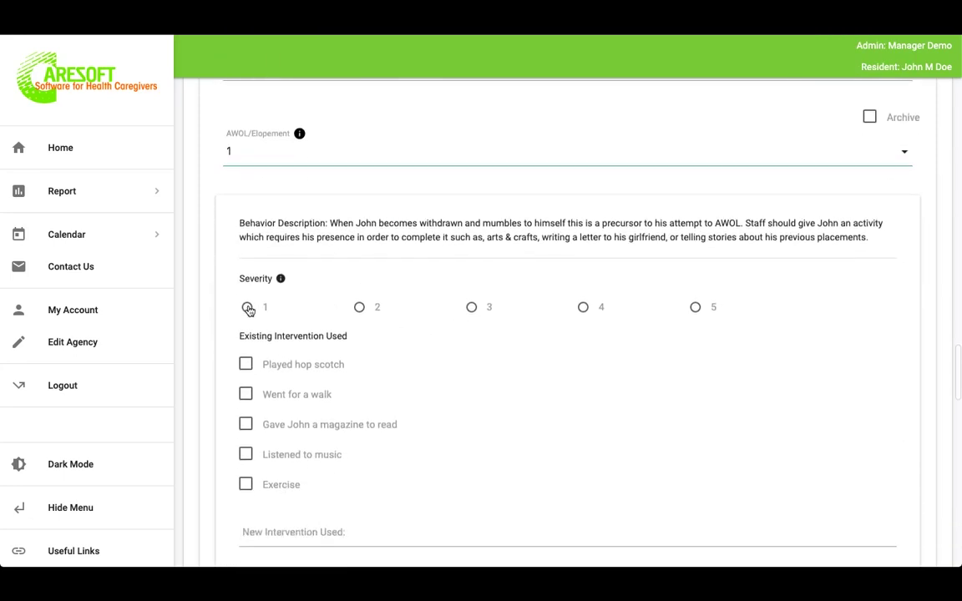
pyautogui.click(247, 308)
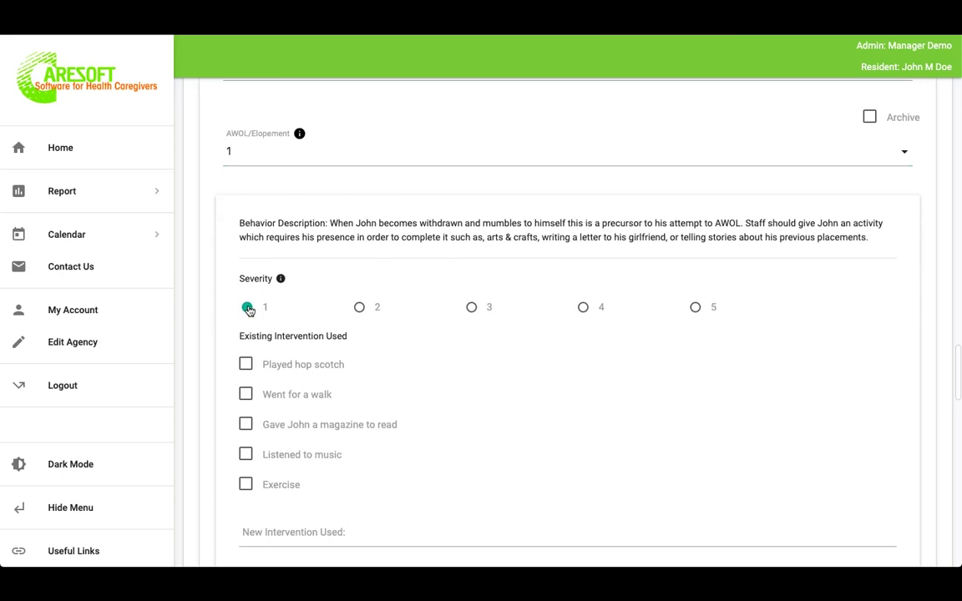
pyautogui.scroll(-1, 338, 338)
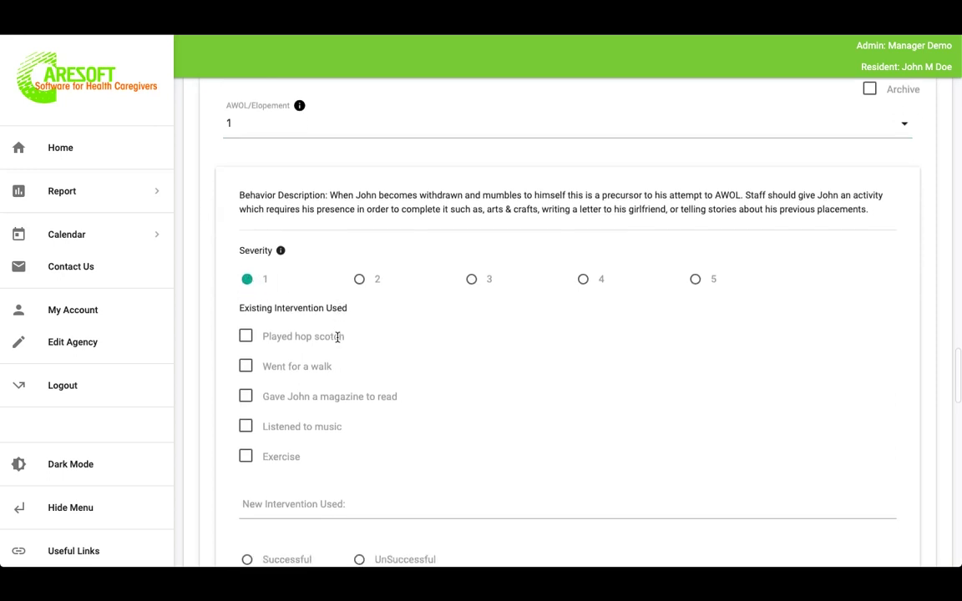
pyautogui.scroll(-1, 338, 340)
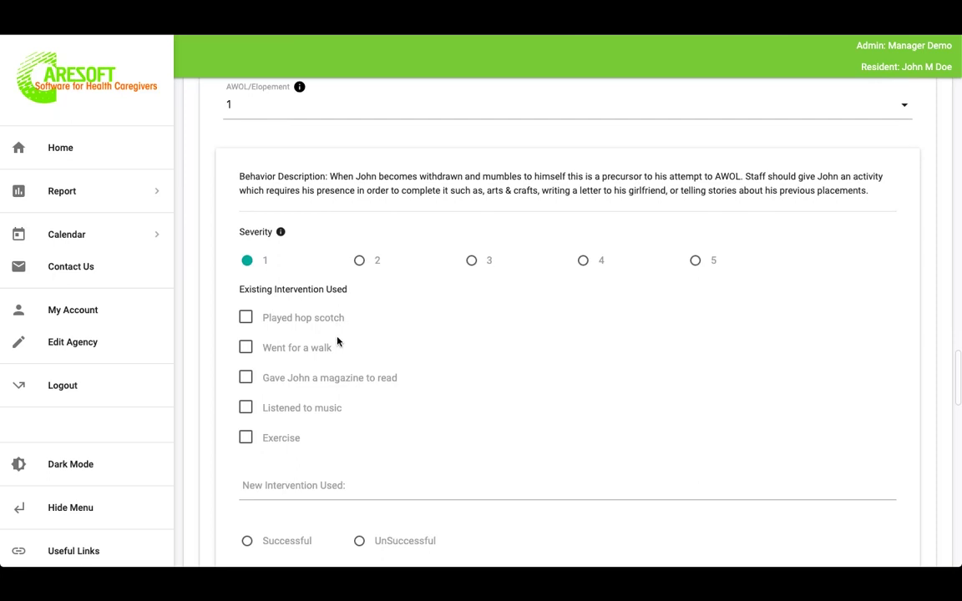
pyautogui.scroll(-3, 338, 341)
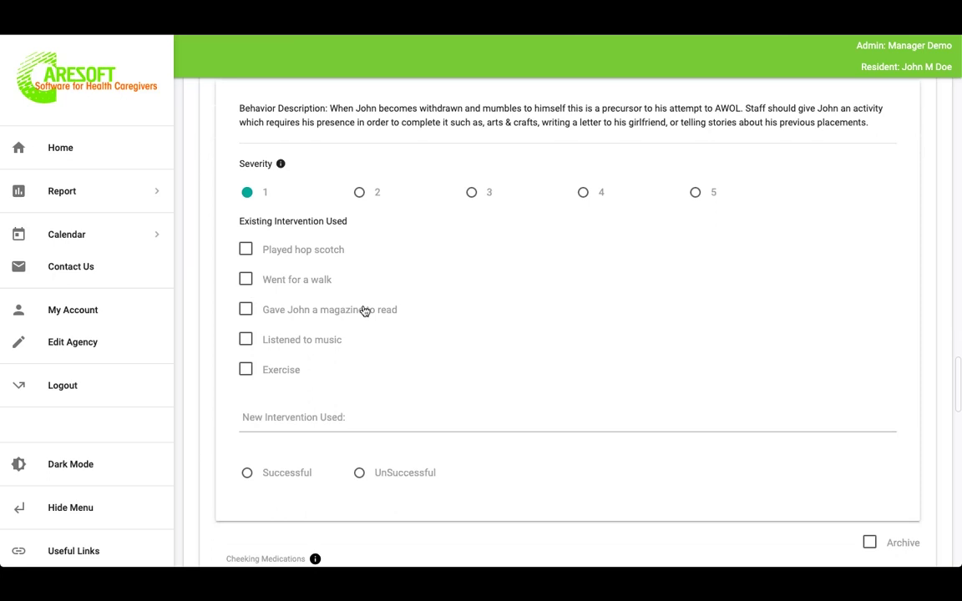
# - Record 'Went for a walk' as the successful existing intervention for AWOL/Elopement
pyautogui.click(245, 280)
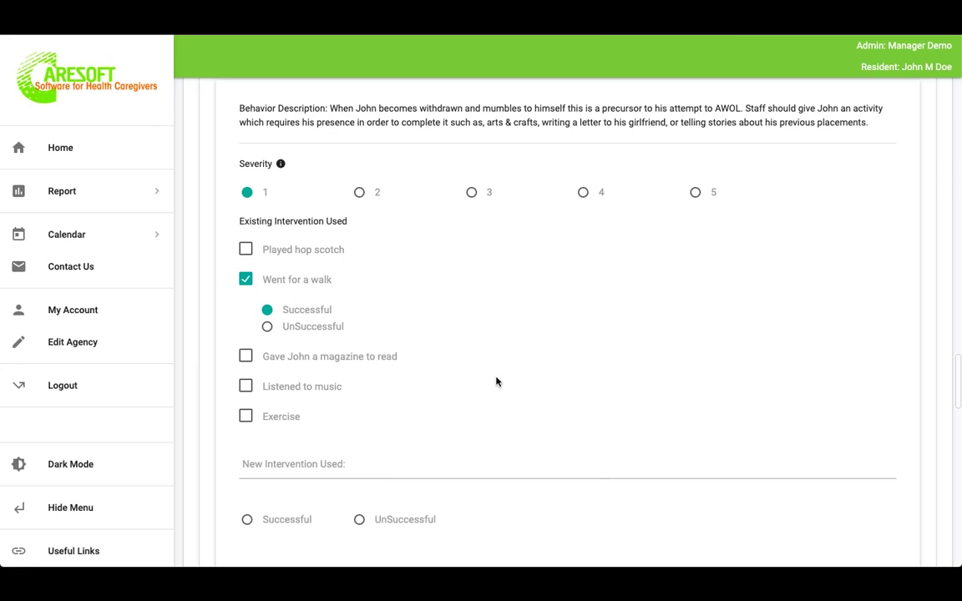
pyautogui.click(291, 464)
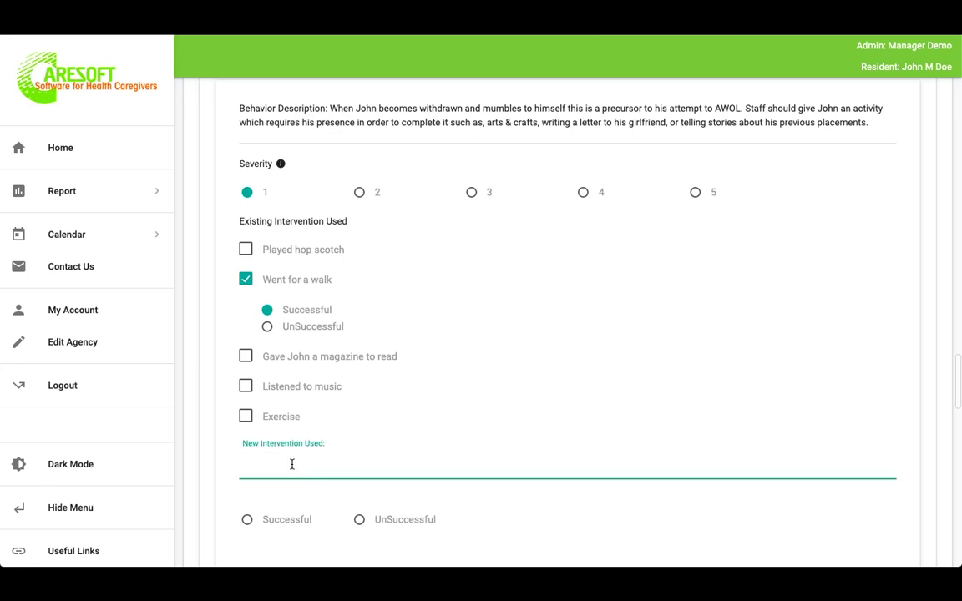
pyautogui.scroll(-2, 318, 497)
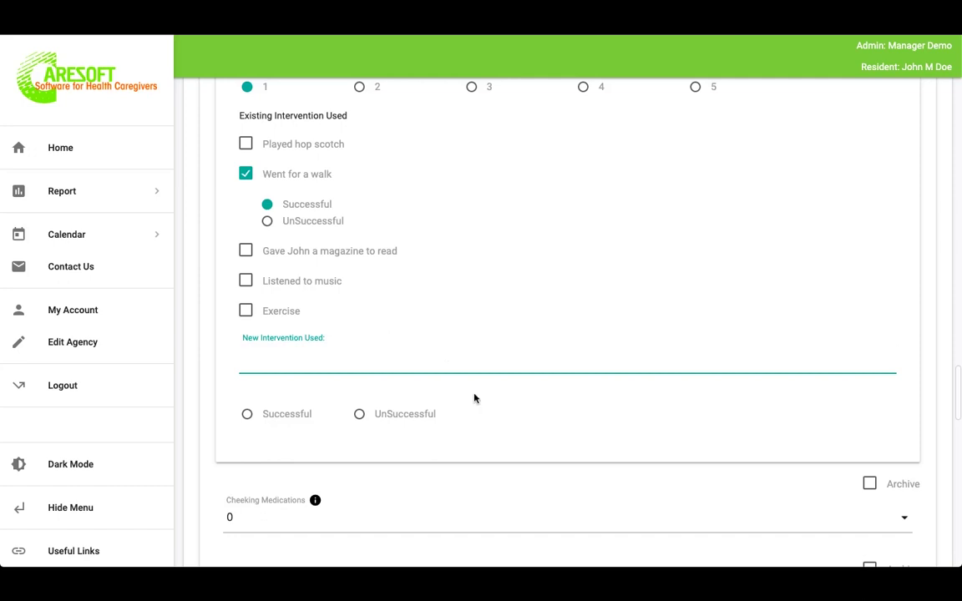
pyautogui.scroll(-1, 474, 403)
pyautogui.scroll(2, 476, 407)
pyautogui.scroll(-4, 476, 406)
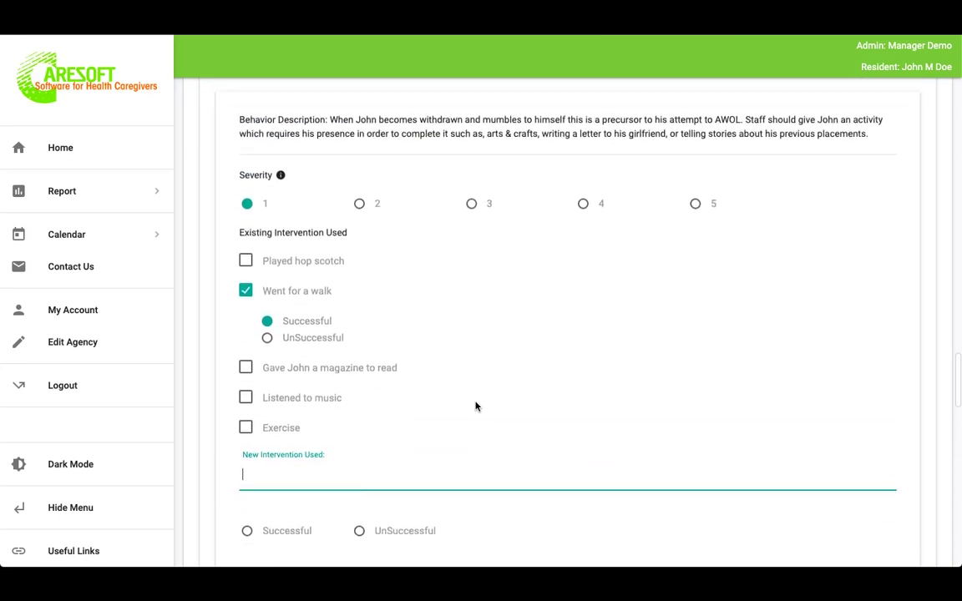
pyautogui.scroll(-1, 476, 407)
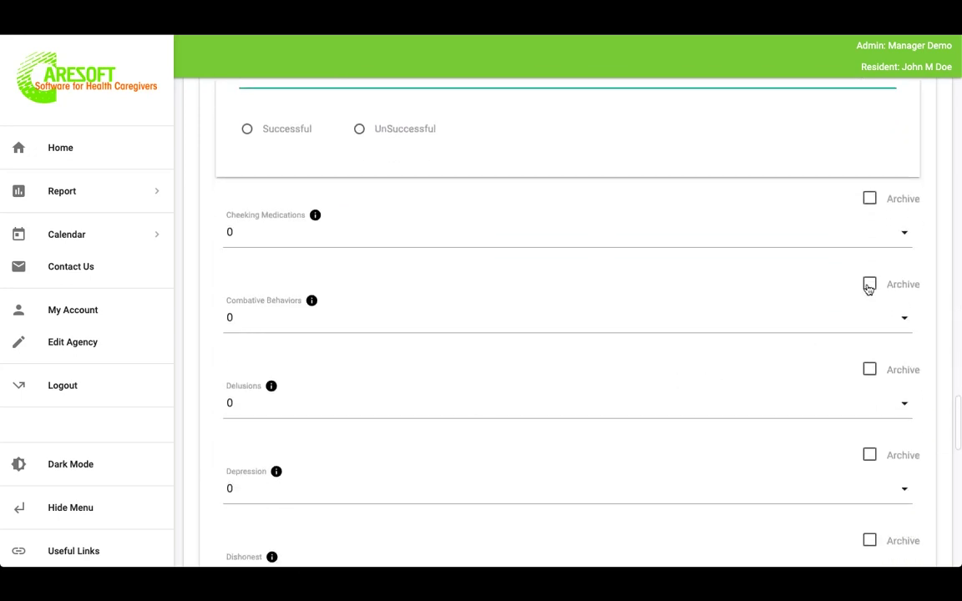
pyautogui.scroll(-2, 796, 337)
pyautogui.scroll(-5, 796, 337)
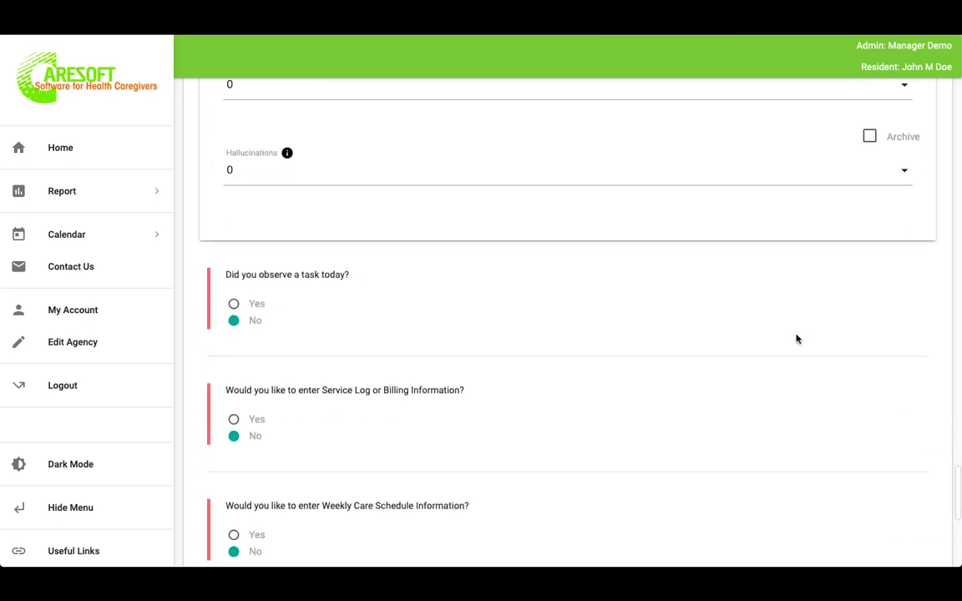
pyautogui.scroll(4, 730, 300)
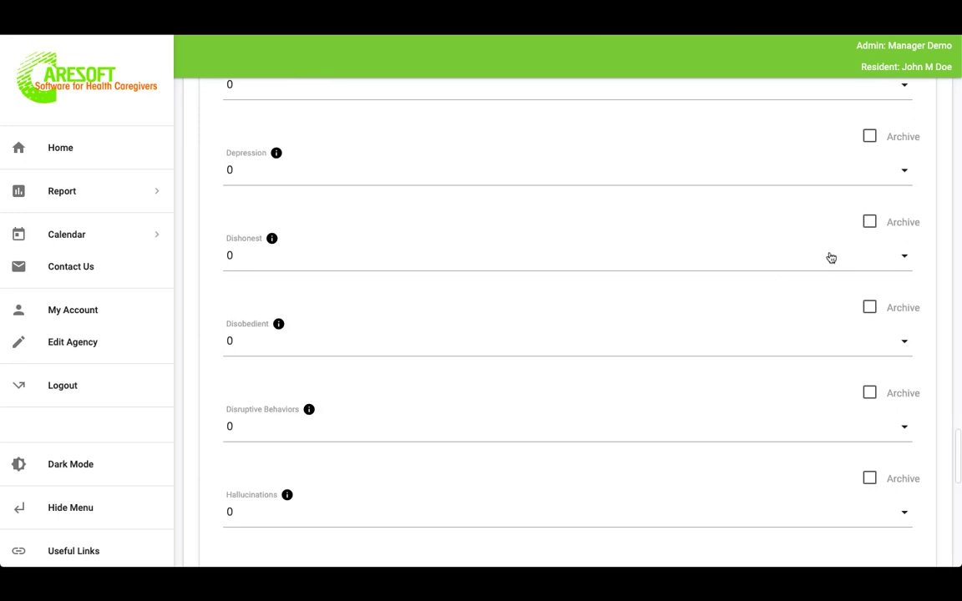
# - Set Depression occurrences to 1 and answer Yes to observing a task today
pyautogui.scroll(1, 831, 257)
pyautogui.click(794, 204)
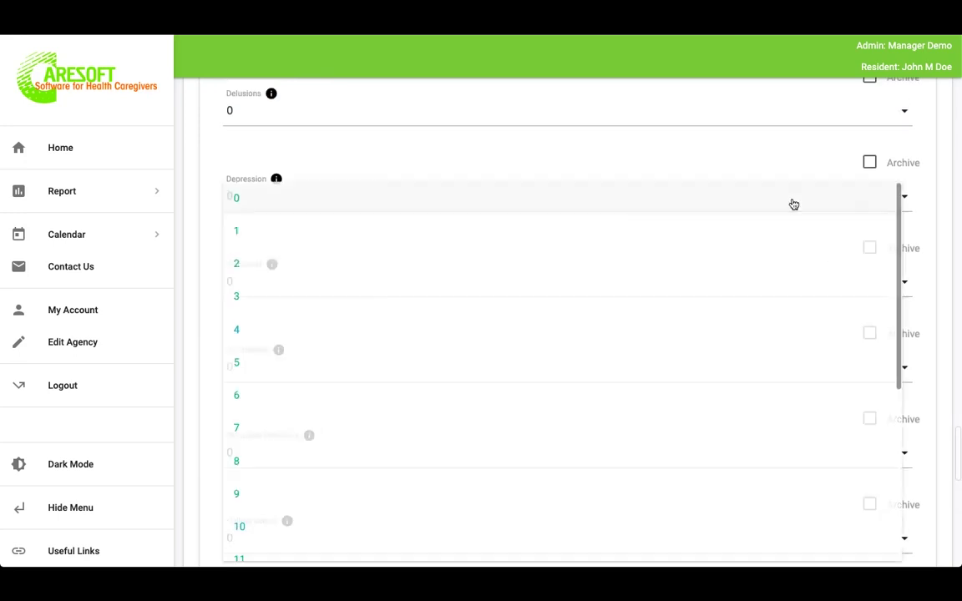
pyautogui.click(375, 232)
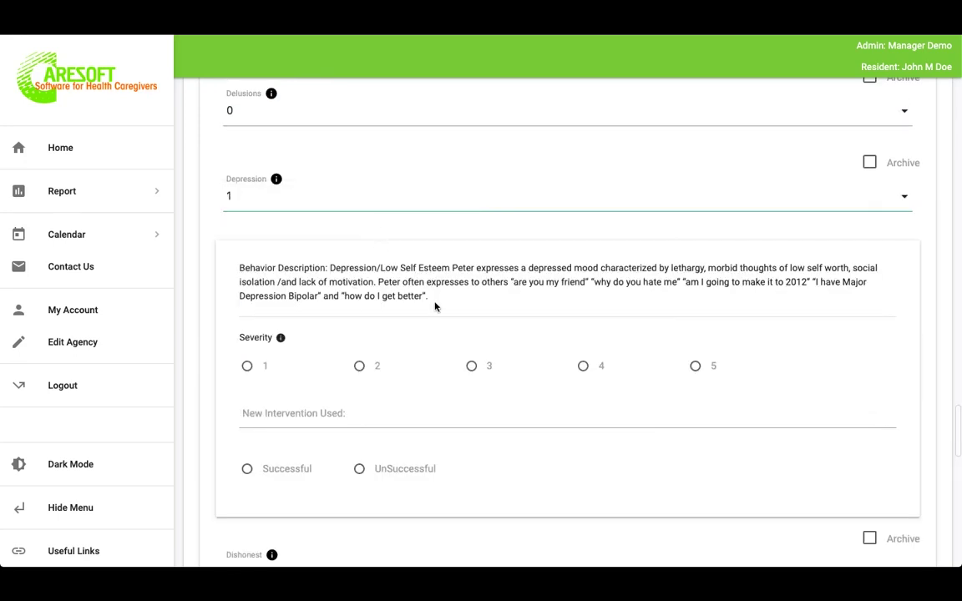
pyautogui.scroll(-1, 435, 308)
pyautogui.scroll(-5, 435, 307)
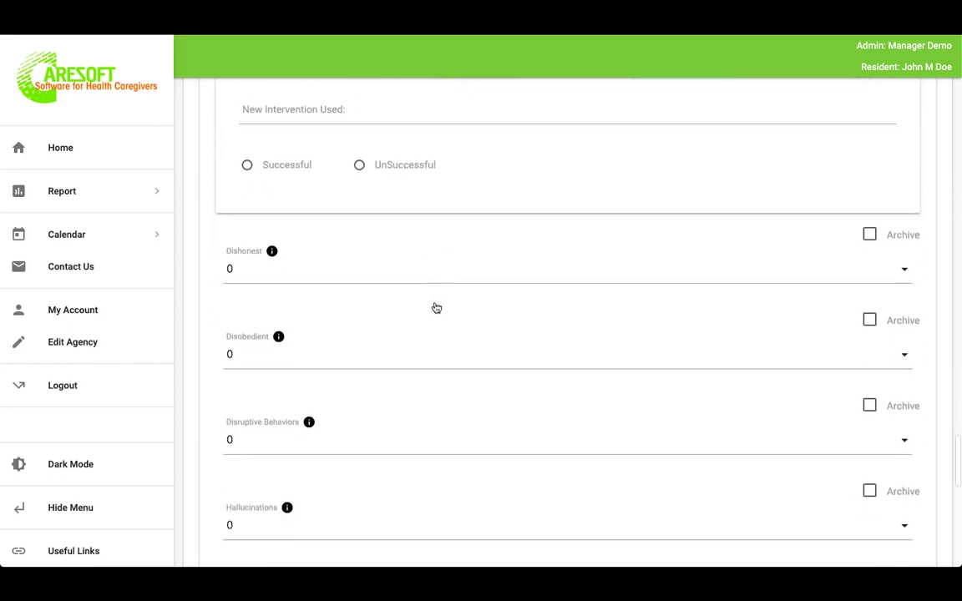
pyautogui.scroll(-1, 434, 306)
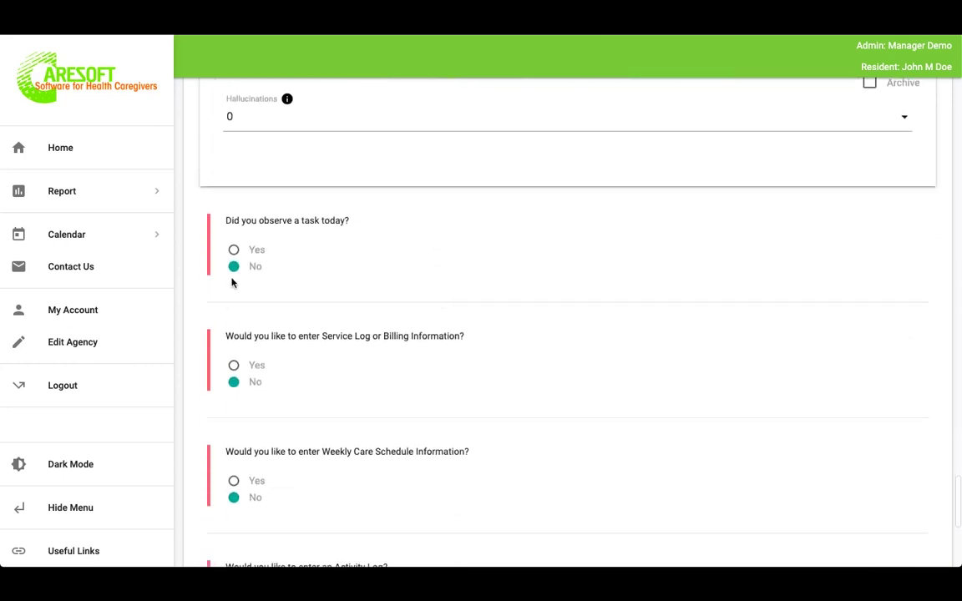
pyautogui.click(236, 266)
# - Rate Combs own hair No Assist, Controls temper Partial Assist, Develops realistic goals Full Assist
pyautogui.click(232, 250)
pyautogui.scroll(-2, 373, 328)
pyautogui.scroll(-2, 374, 328)
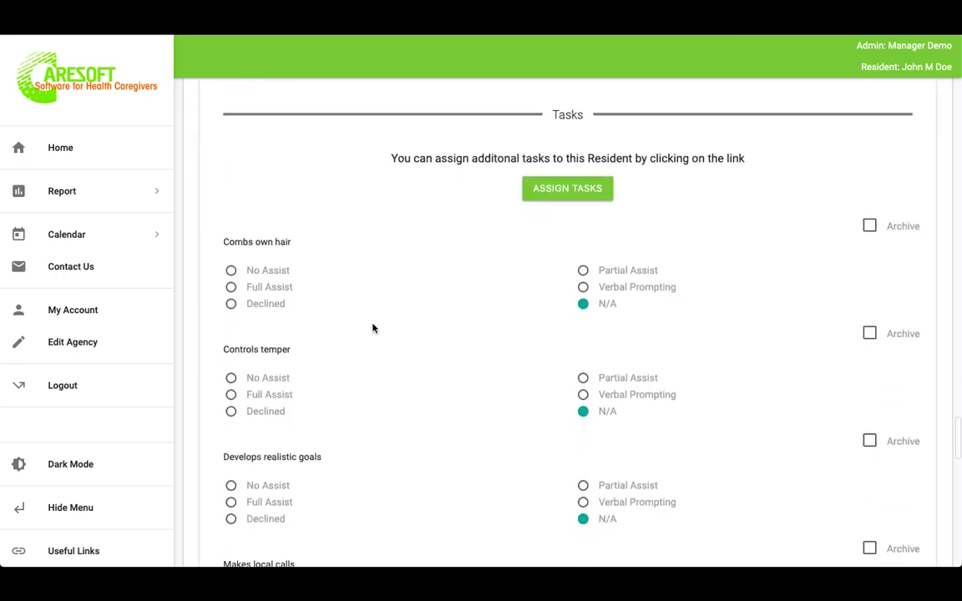
pyautogui.click(231, 270)
pyautogui.click(583, 378)
pyautogui.scroll(-2, 581, 385)
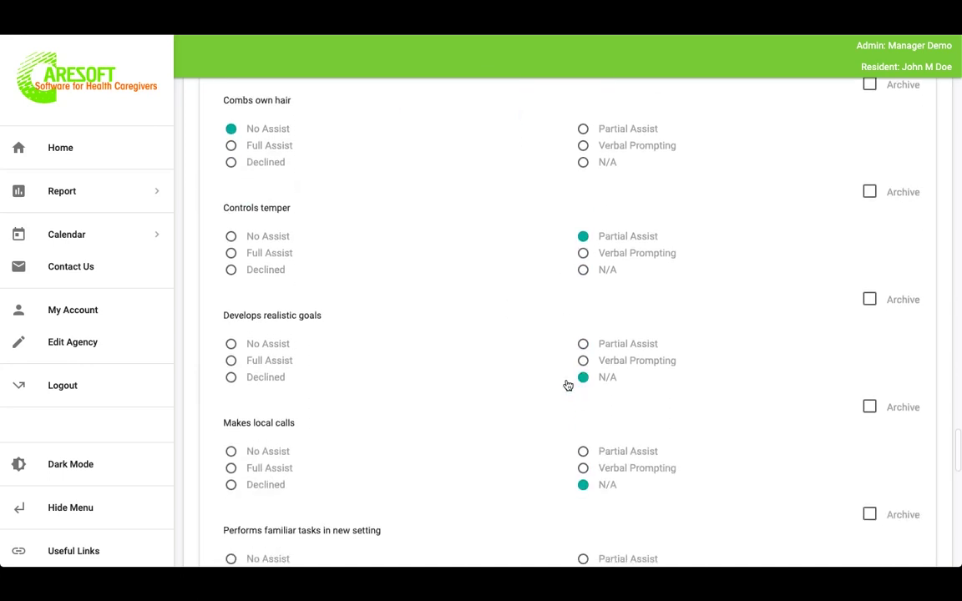
pyautogui.click(231, 360)
pyautogui.scroll(-2, 470, 424)
pyautogui.scroll(-5, 470, 423)
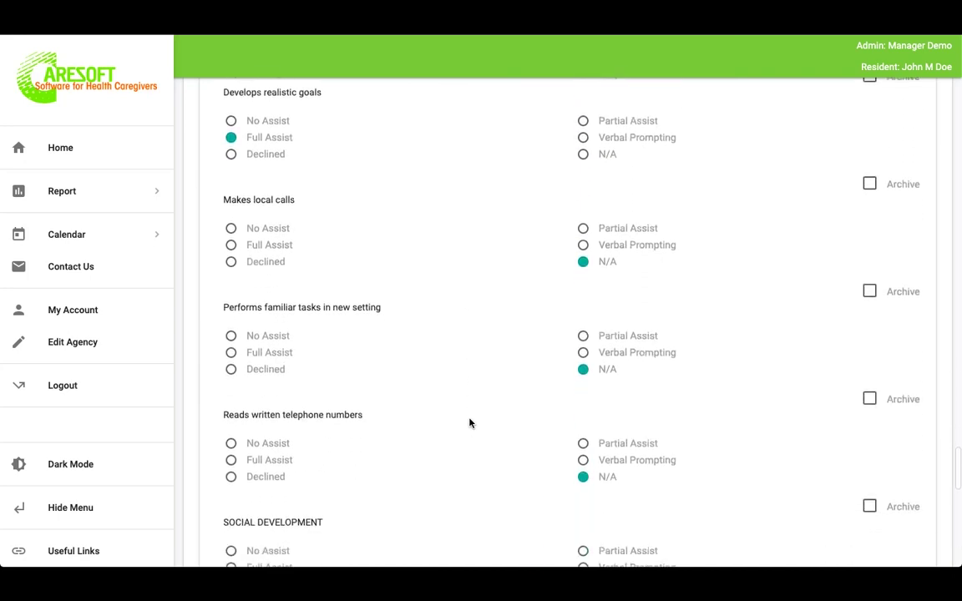
pyautogui.scroll(-3, 470, 423)
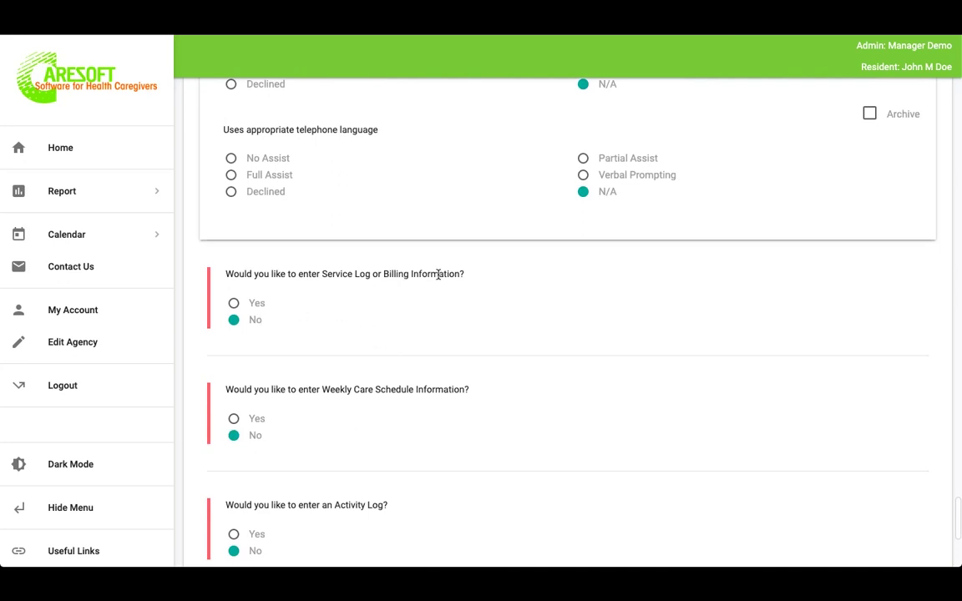
pyautogui.click(234, 303)
pyautogui.scroll(-3, 389, 350)
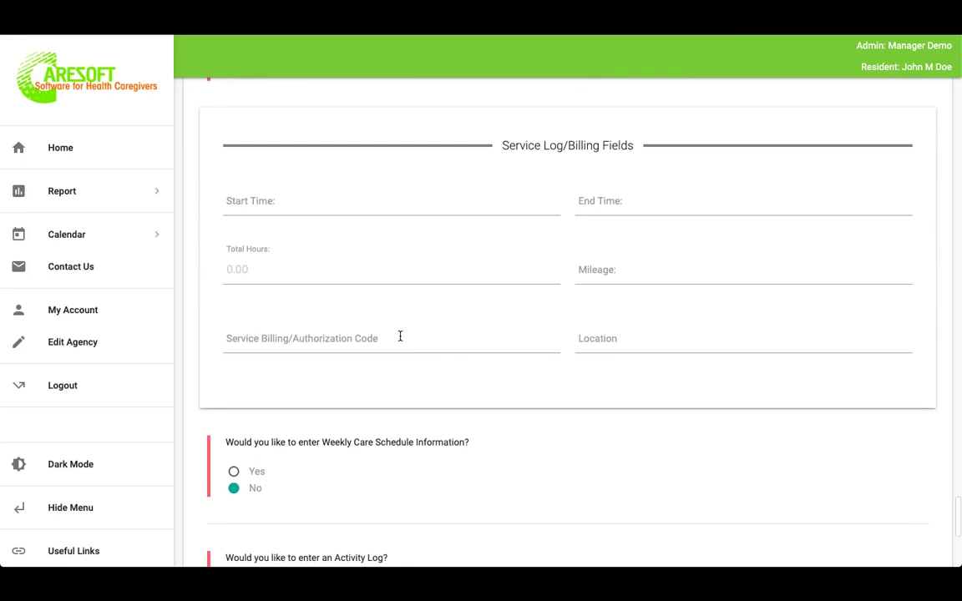
pyautogui.click(400, 336)
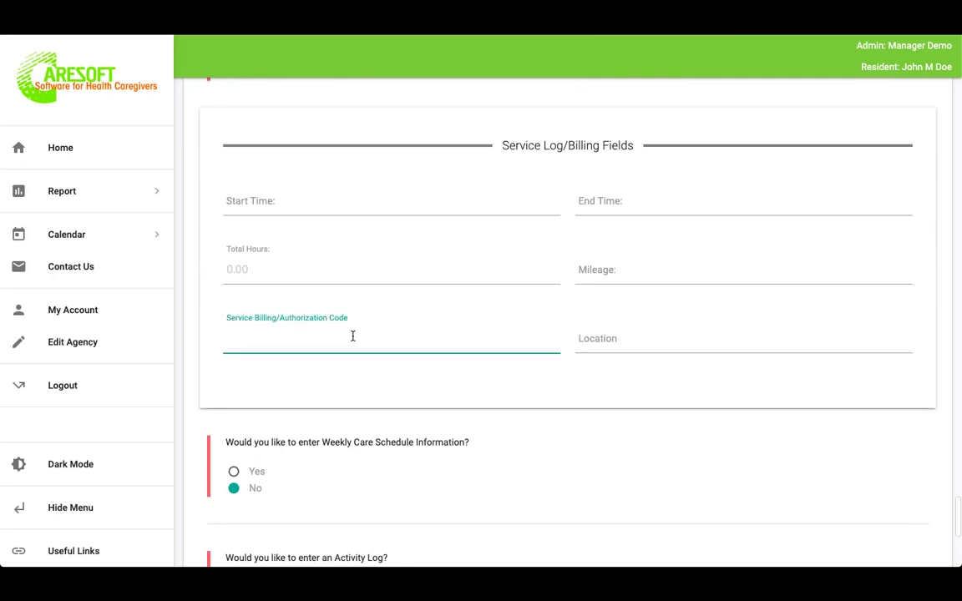
pyautogui.scroll(1, 357, 335)
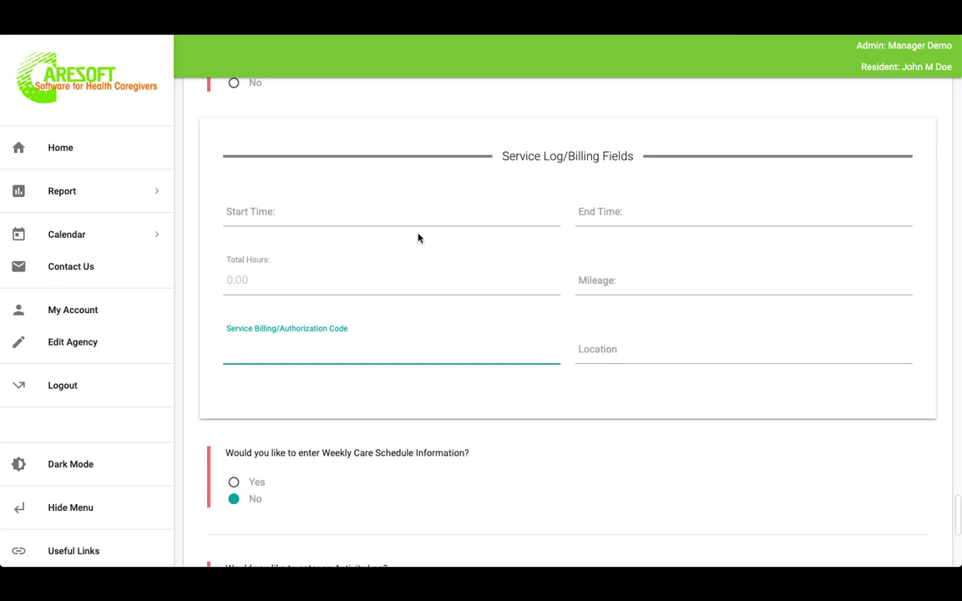
pyautogui.scroll(1, 414, 236)
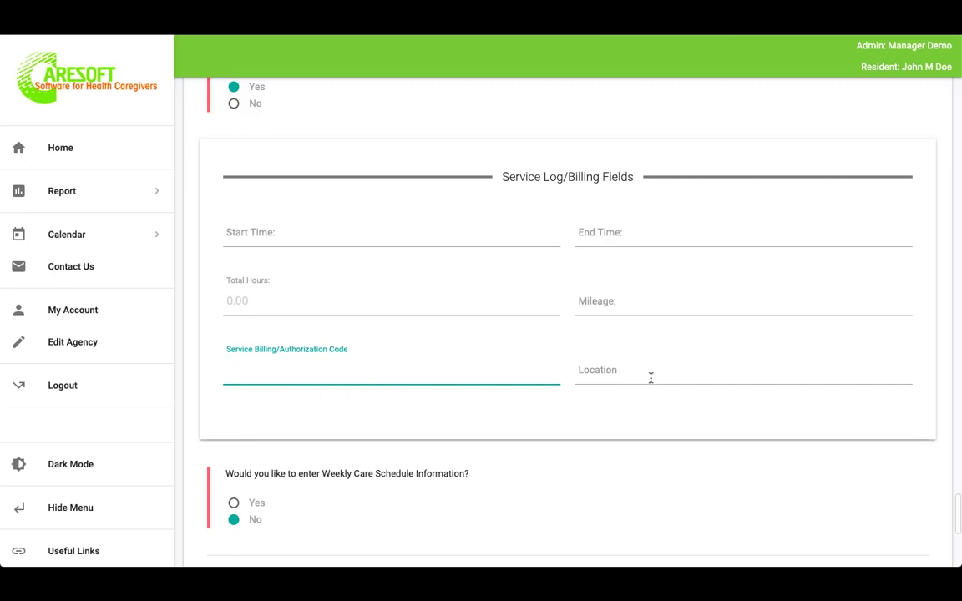
pyautogui.scroll(-3, 653, 375)
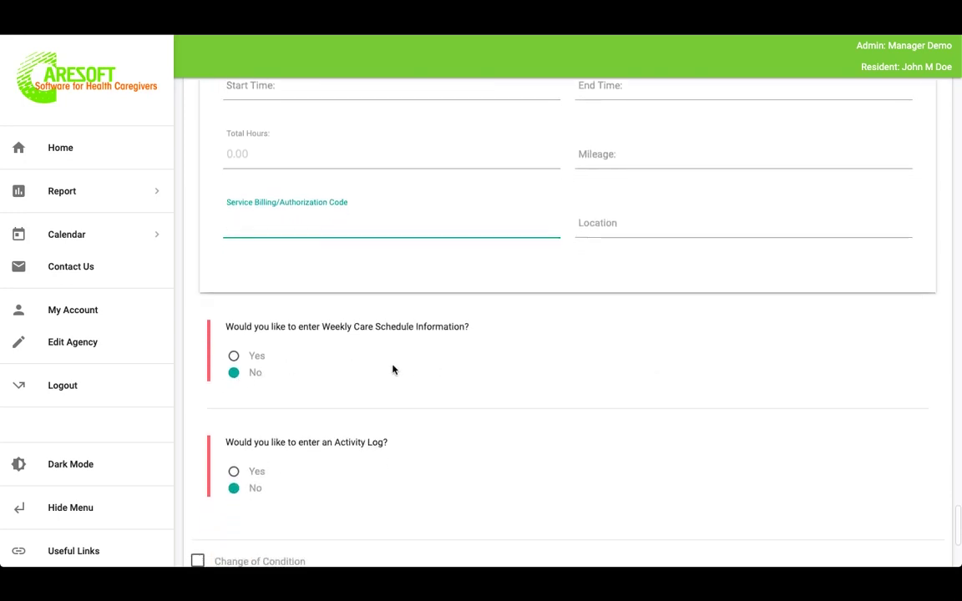
pyautogui.scroll(-1, 392, 369)
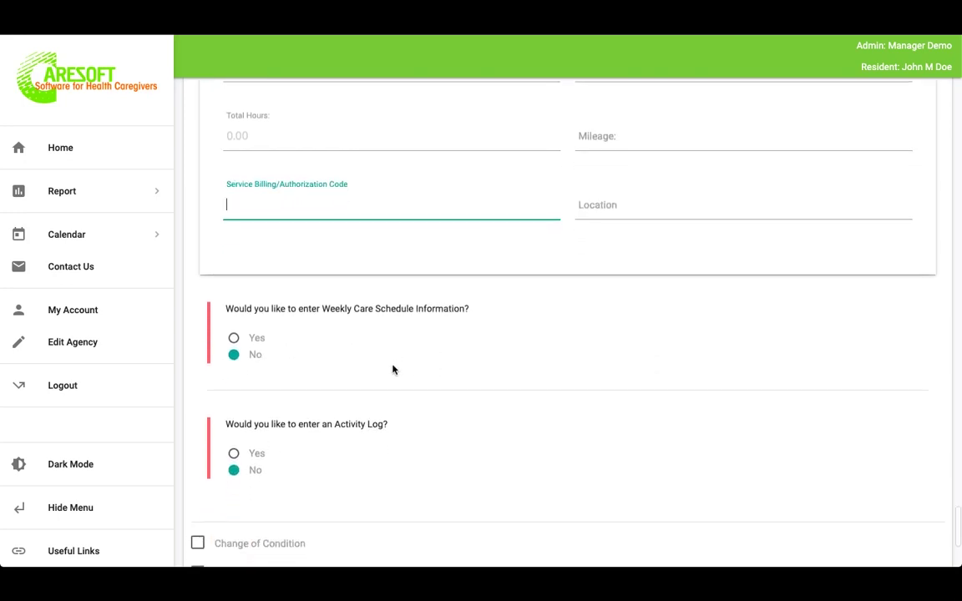
# - Answer Yes to Weekly Care Schedule Information and set Basic Service to 1.00 hours
pyautogui.click(235, 333)
pyautogui.scroll(-5, 407, 384)
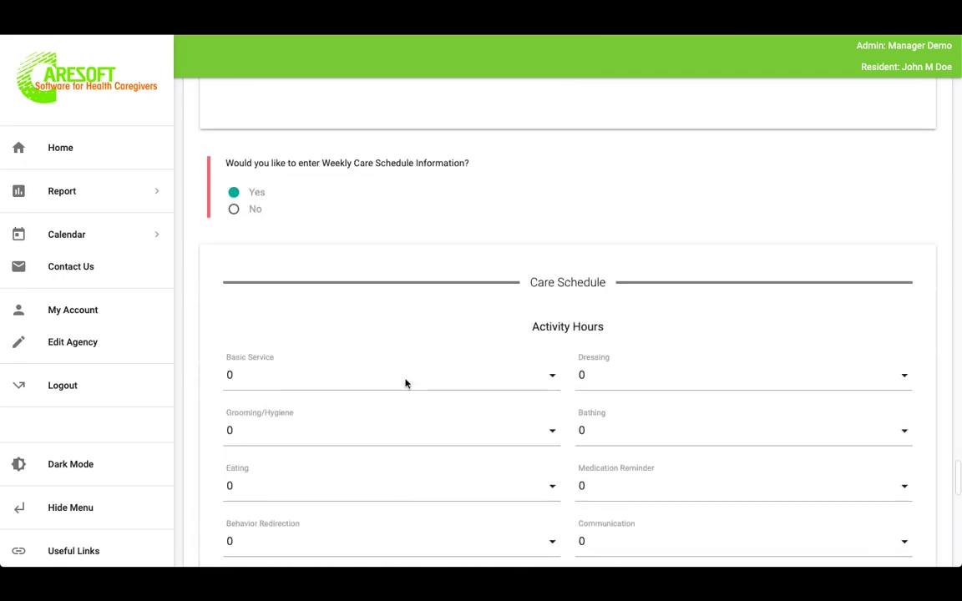
pyautogui.click(349, 260)
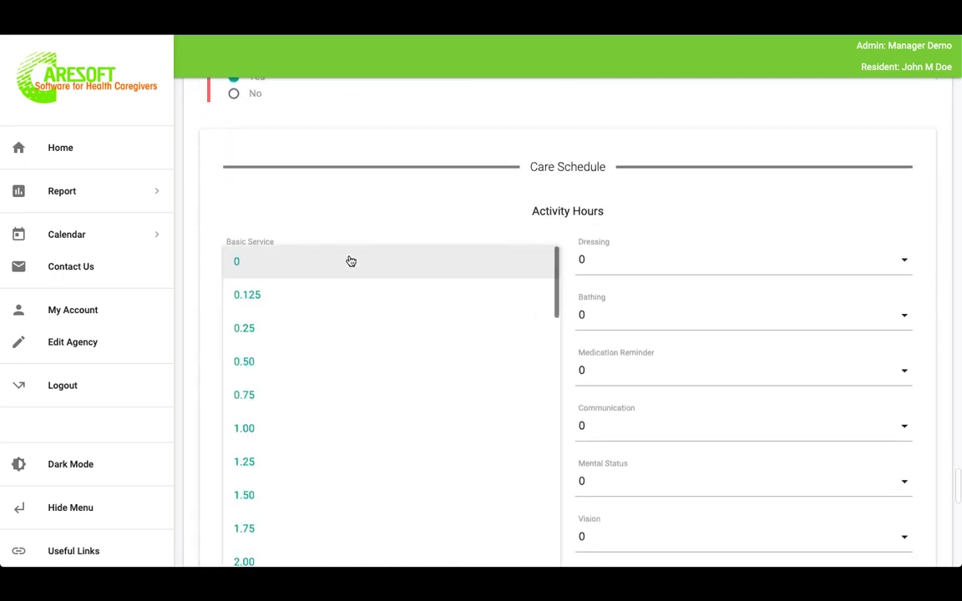
pyautogui.click(293, 429)
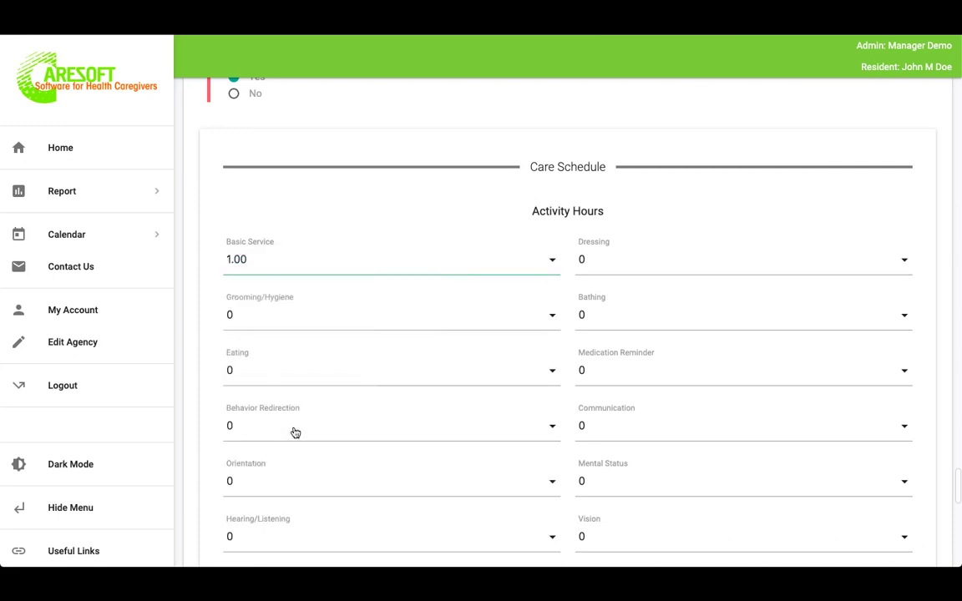
pyautogui.scroll(-2, 401, 211)
pyautogui.scroll(-1, 401, 212)
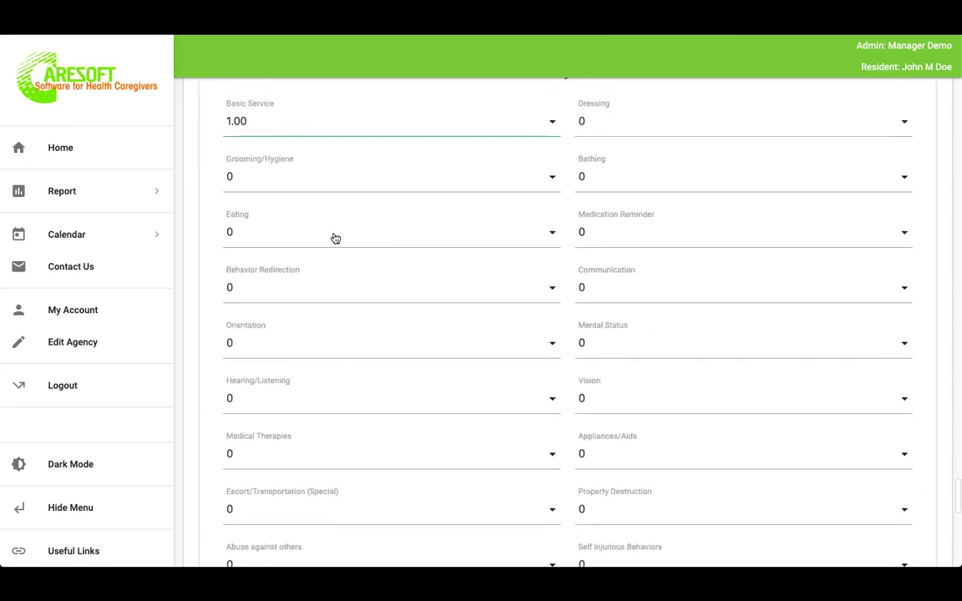
pyautogui.scroll(-9, 335, 239)
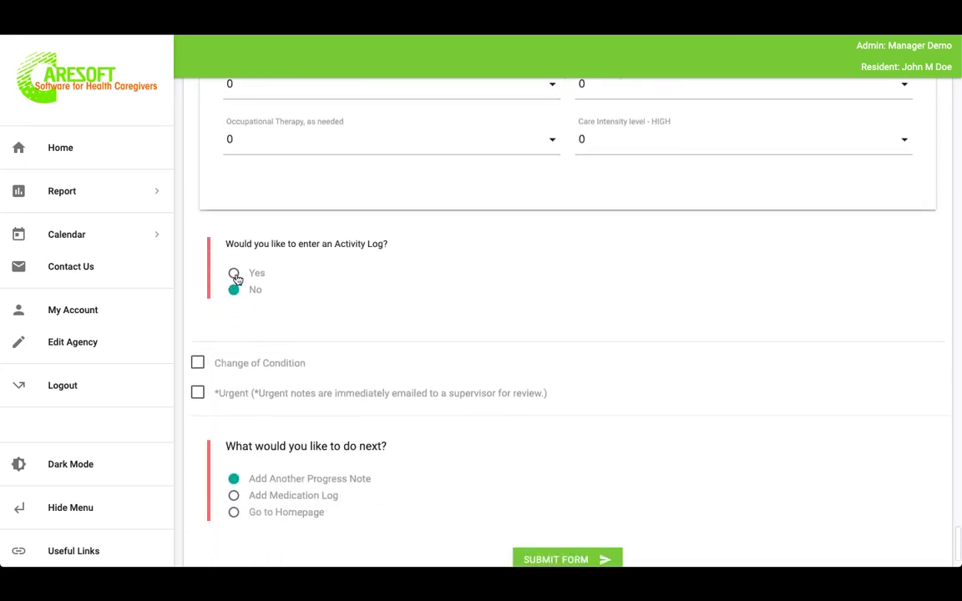
# - Answer Yes to Activity Log in the progress note
pyautogui.click(235, 274)
pyautogui.scroll(-2, 474, 390)
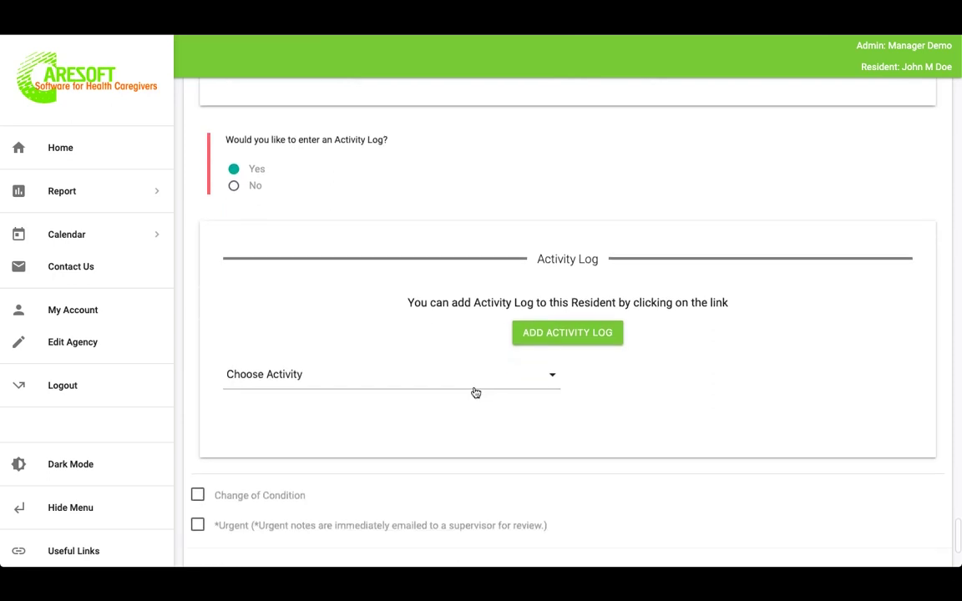
pyautogui.click(538, 380)
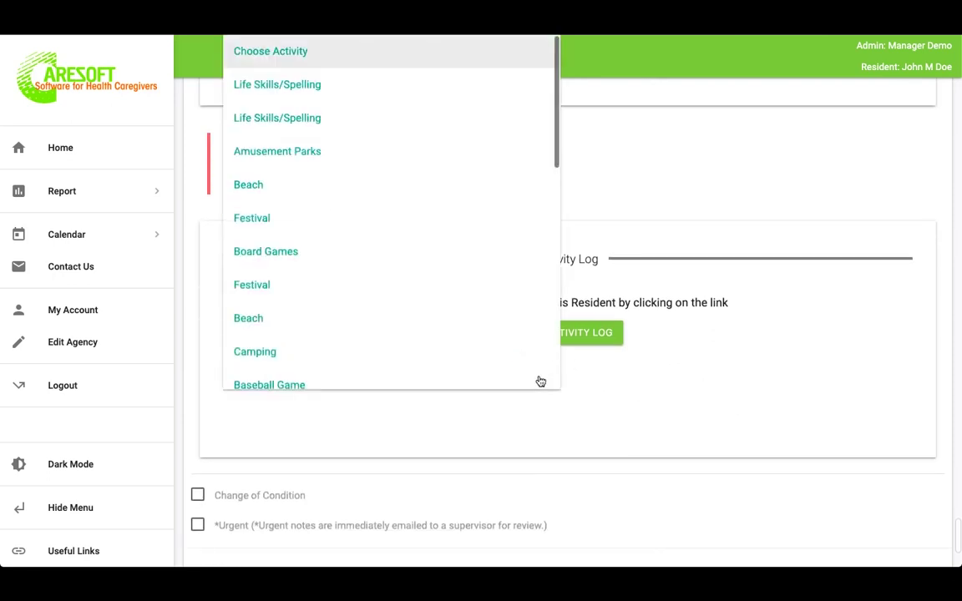
pyautogui.click(689, 384)
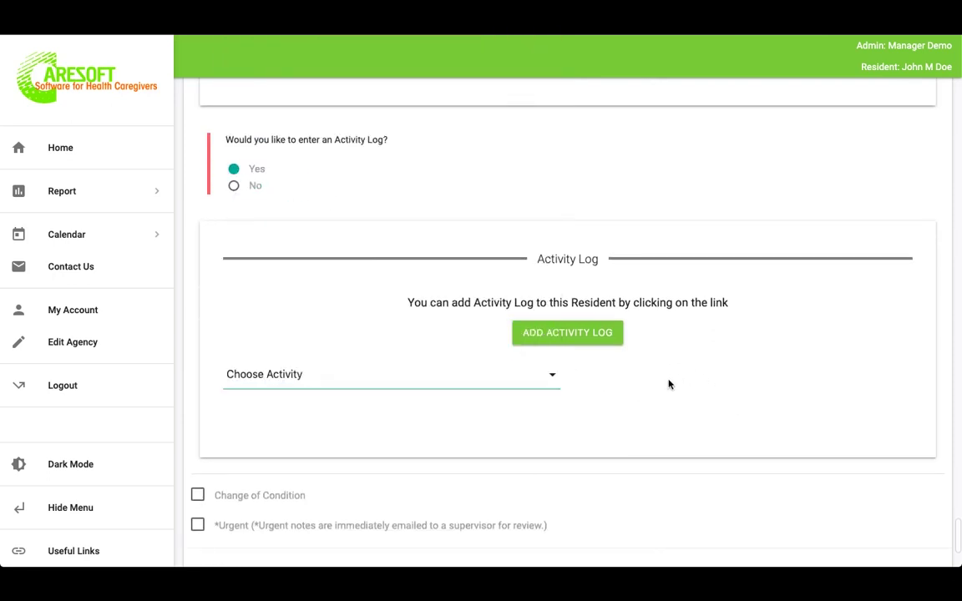
# - Add a Beach activity log dated October 21, 2019
pyautogui.click(564, 334)
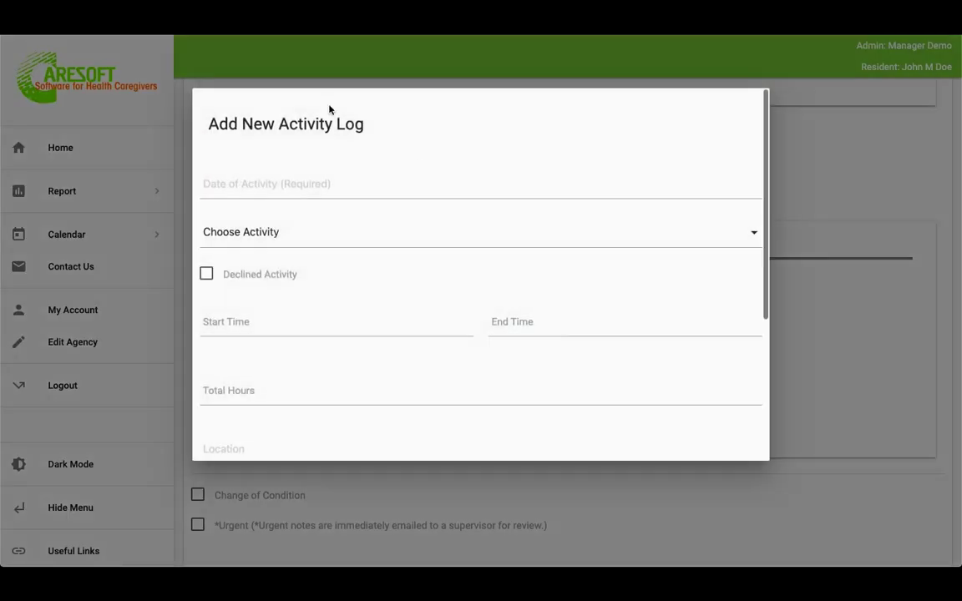
pyautogui.click(323, 185)
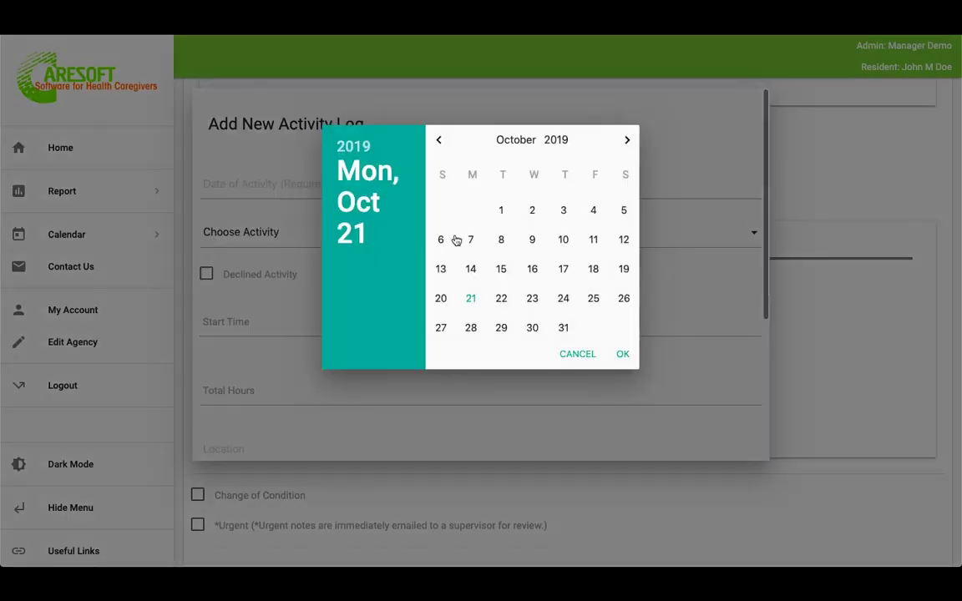
pyautogui.click(472, 299)
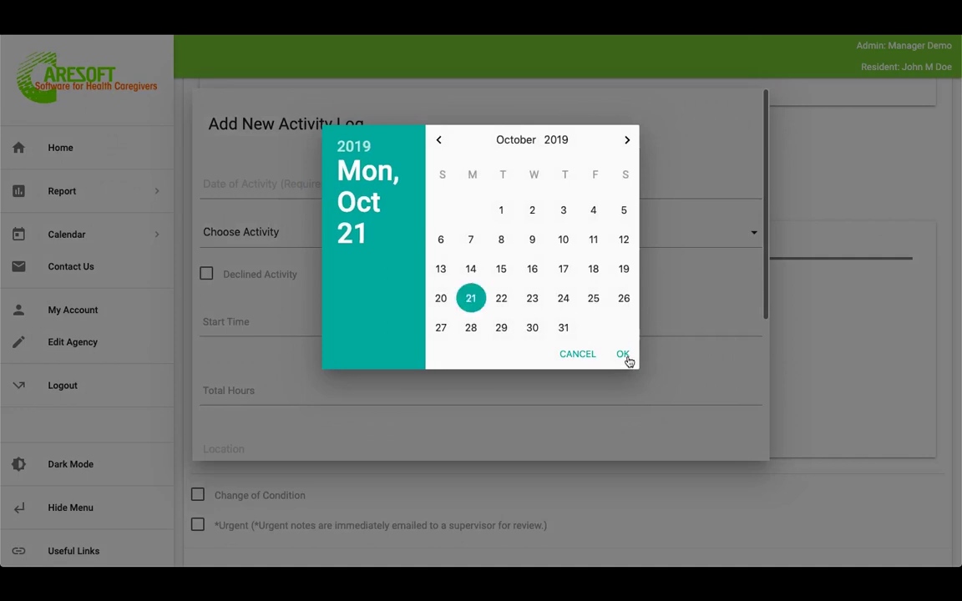
pyautogui.click(625, 355)
pyautogui.click(481, 236)
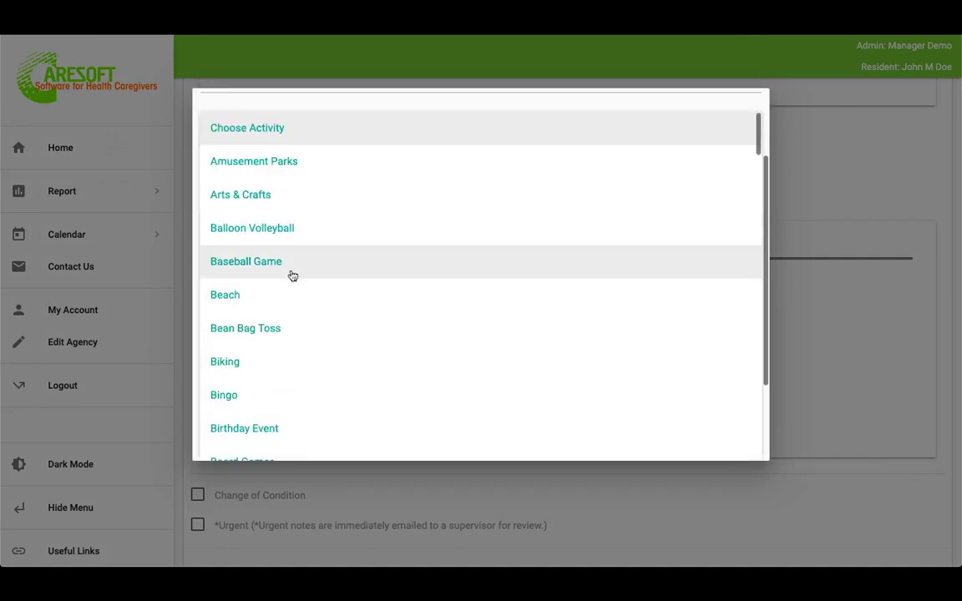
pyautogui.click(268, 301)
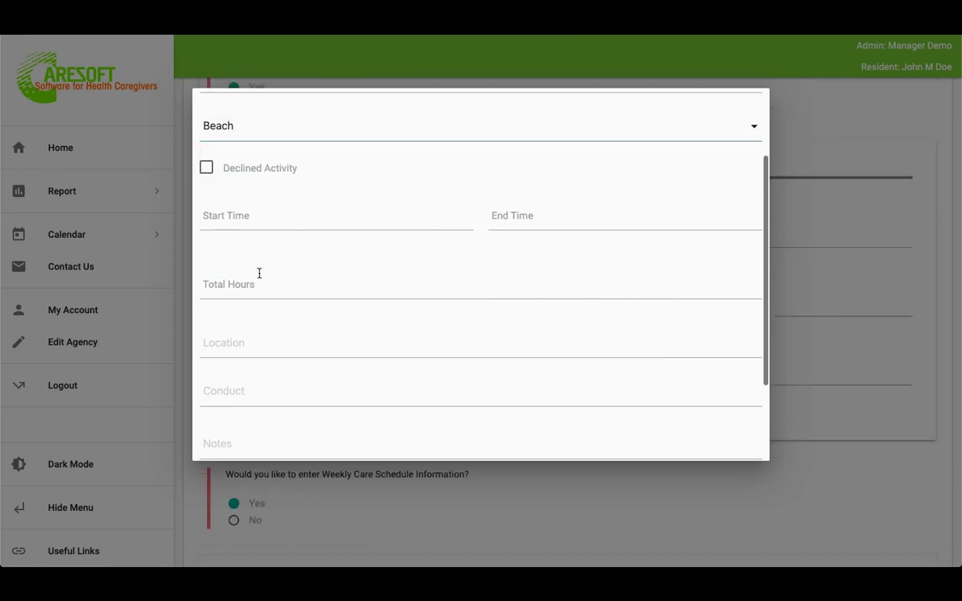
pyautogui.scroll(-3, 539, 336)
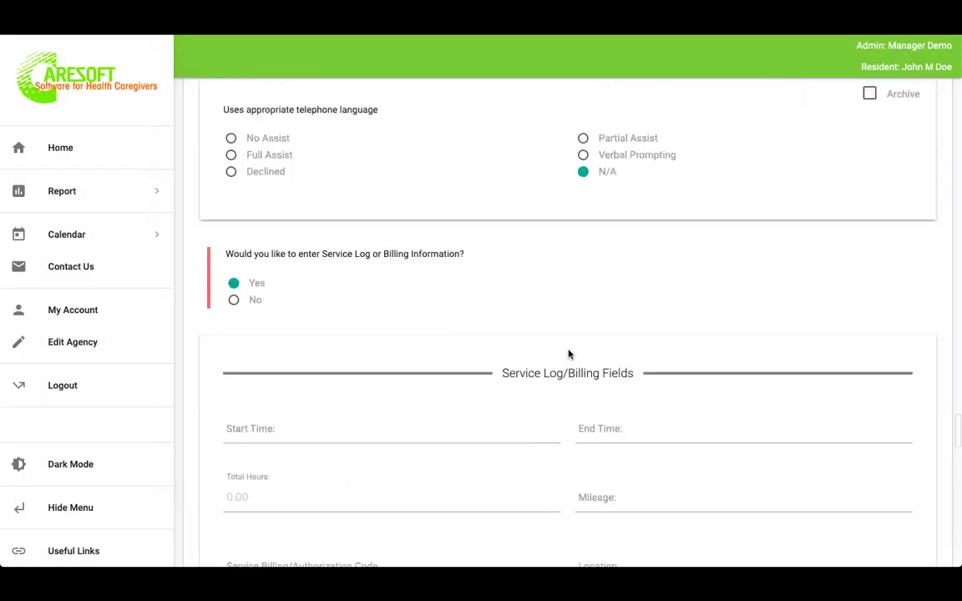
# - Tick Change of Condition at the bottom of the form and put the cursor in its description field
pyautogui.scroll(-3, 567, 354)
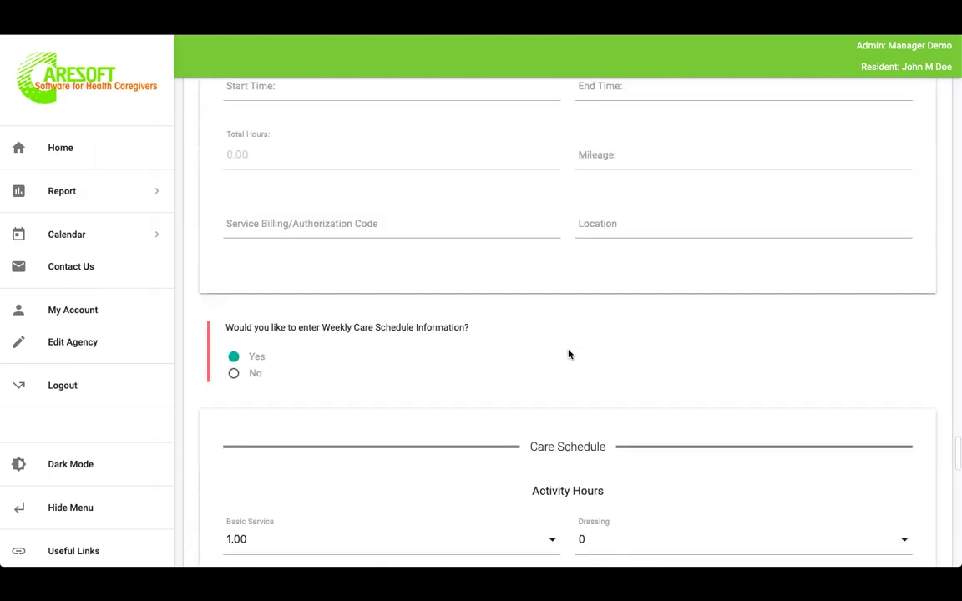
pyautogui.scroll(-3, 451, 357)
pyautogui.scroll(-10, 451, 358)
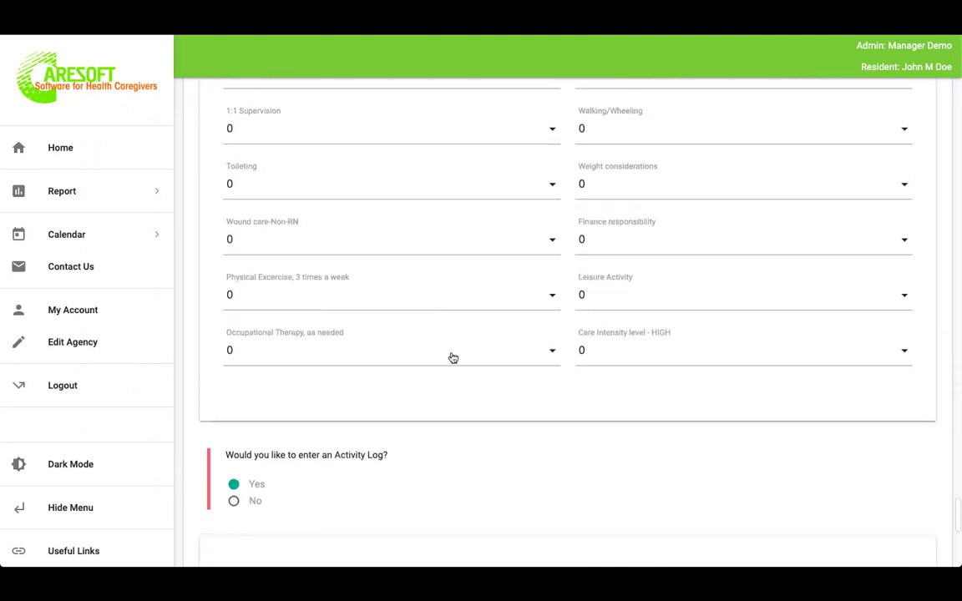
pyautogui.scroll(-4, 450, 358)
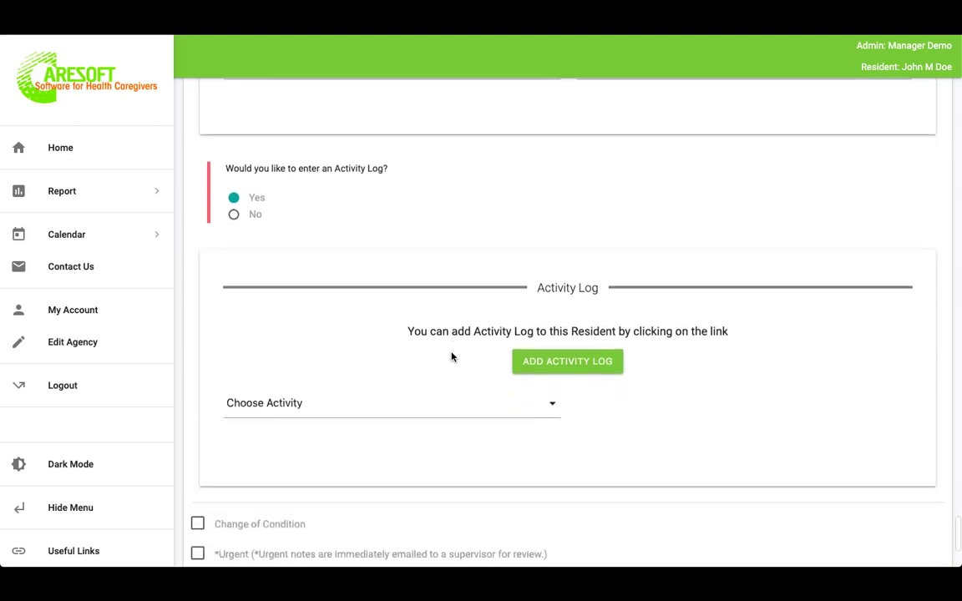
pyautogui.scroll(-3, 460, 364)
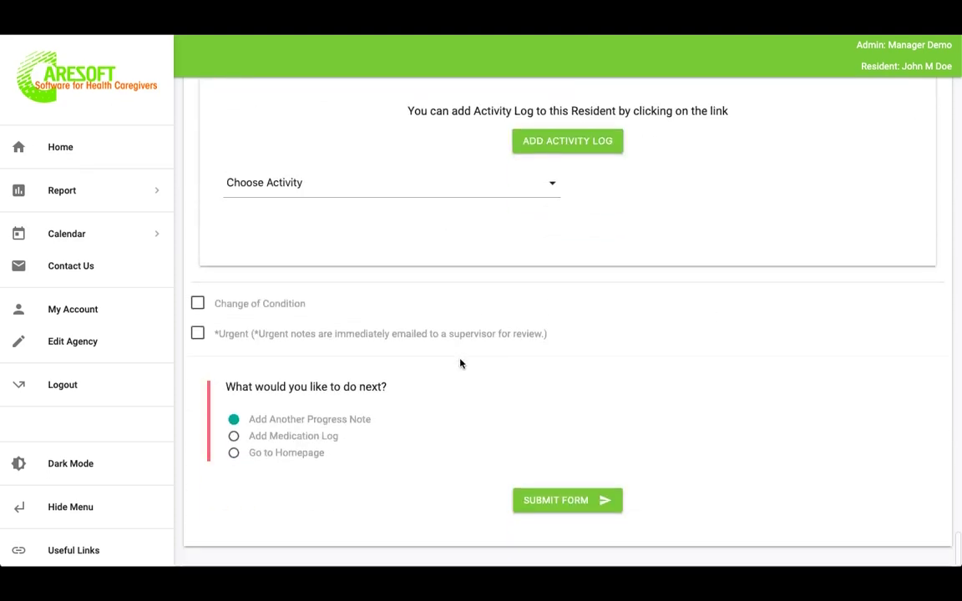
pyautogui.click(198, 305)
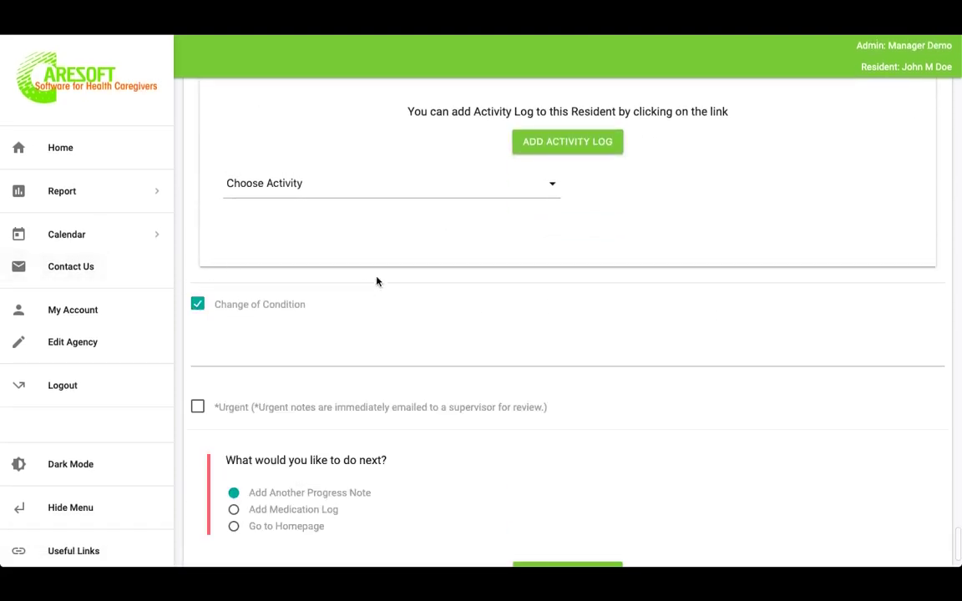
pyautogui.click(282, 352)
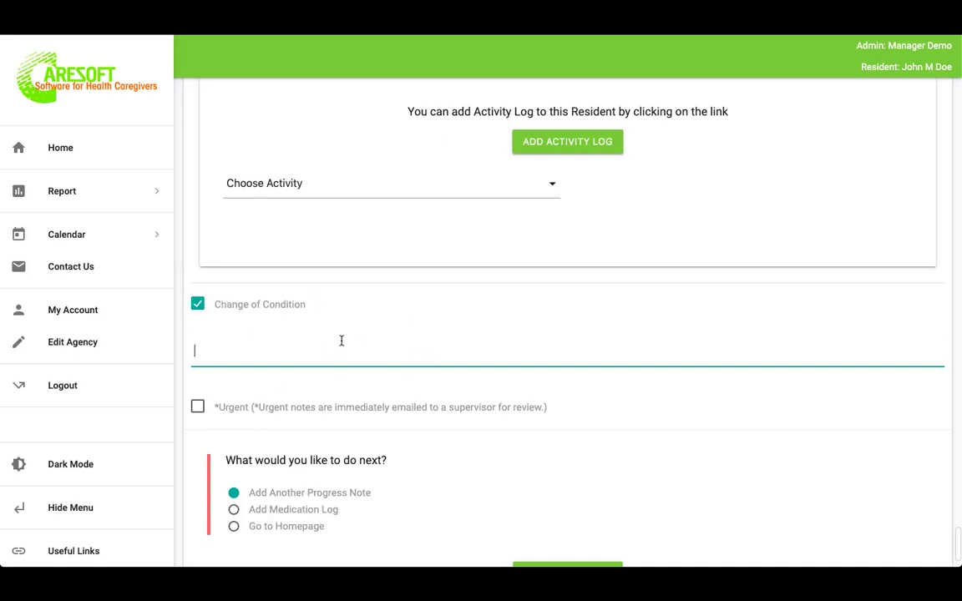
# - Swap the Change of Condition flag for Urgent and replace the notification e-mail addresses
pyautogui.click(198, 305)
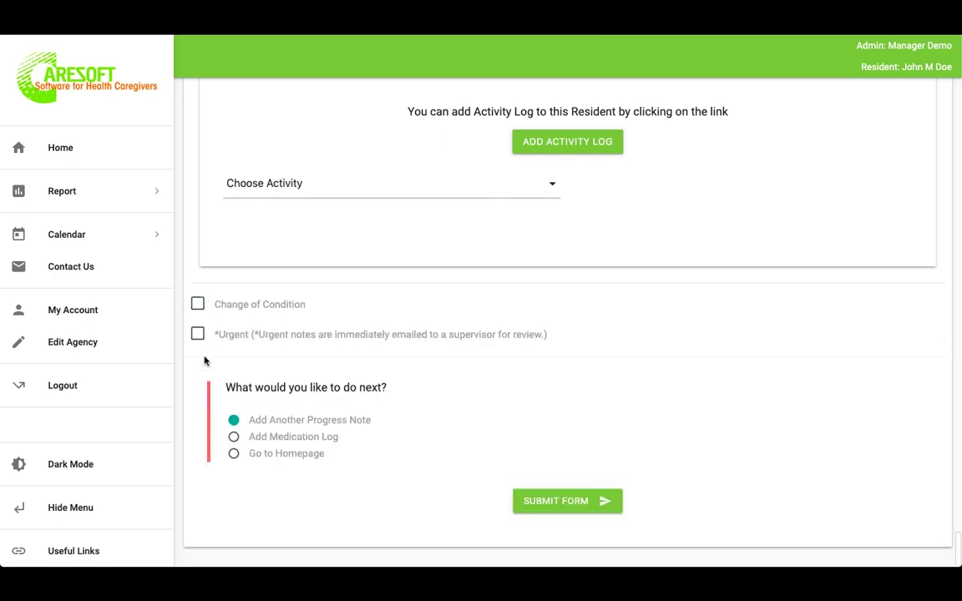
pyautogui.click(198, 335)
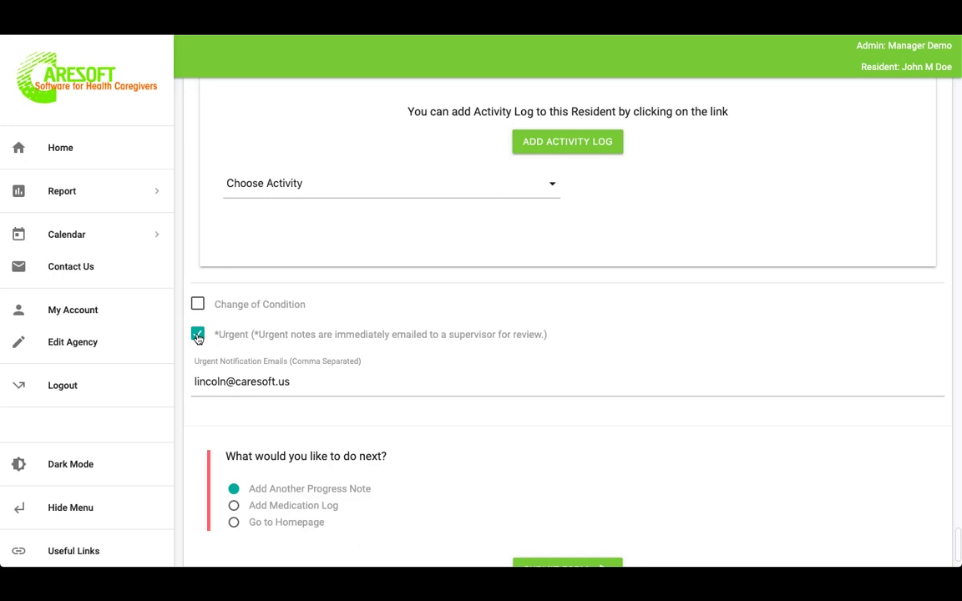
pyautogui.tripleClick(319, 384)
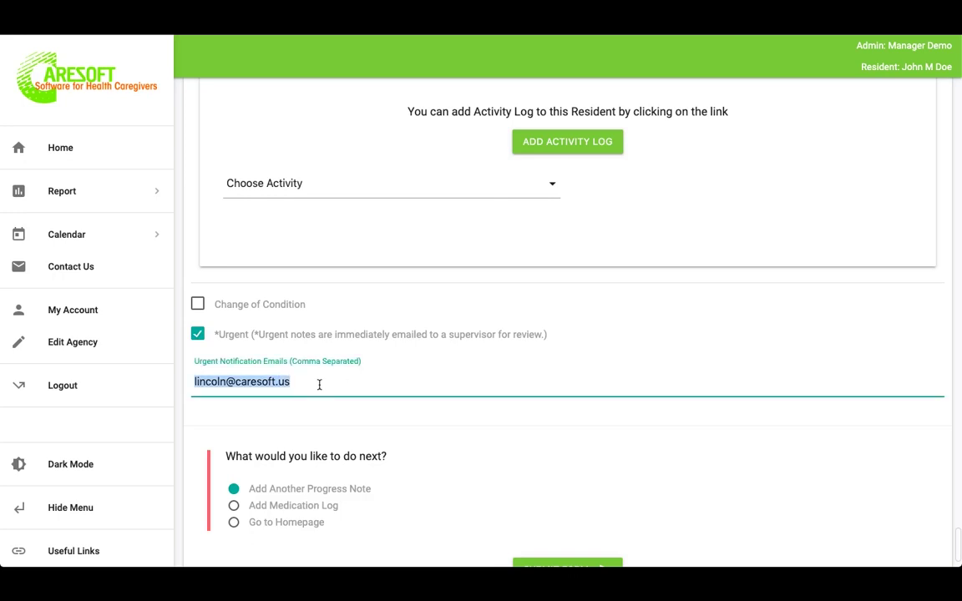
pyautogui.press('BackSpace')
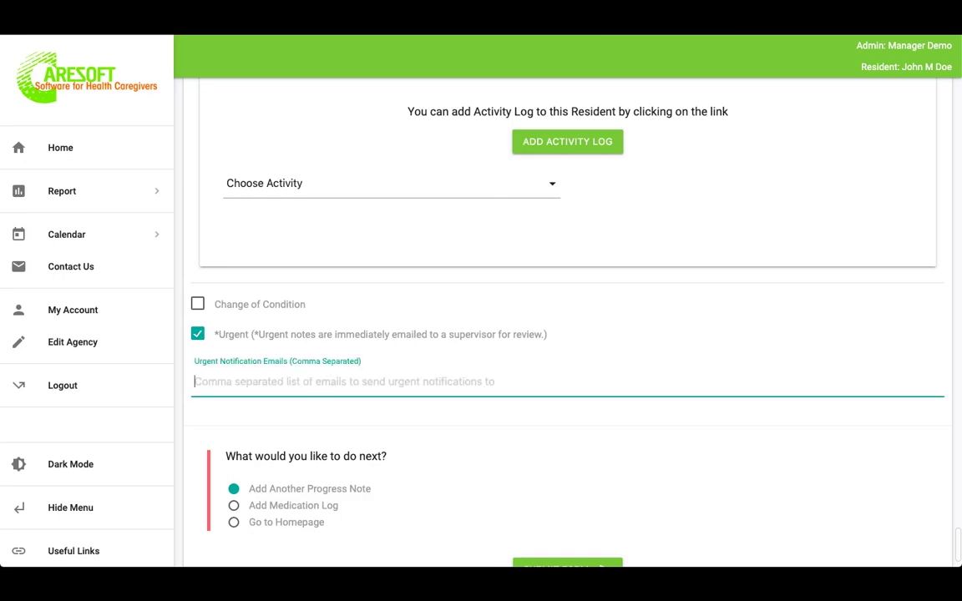
pyautogui.write('test@')
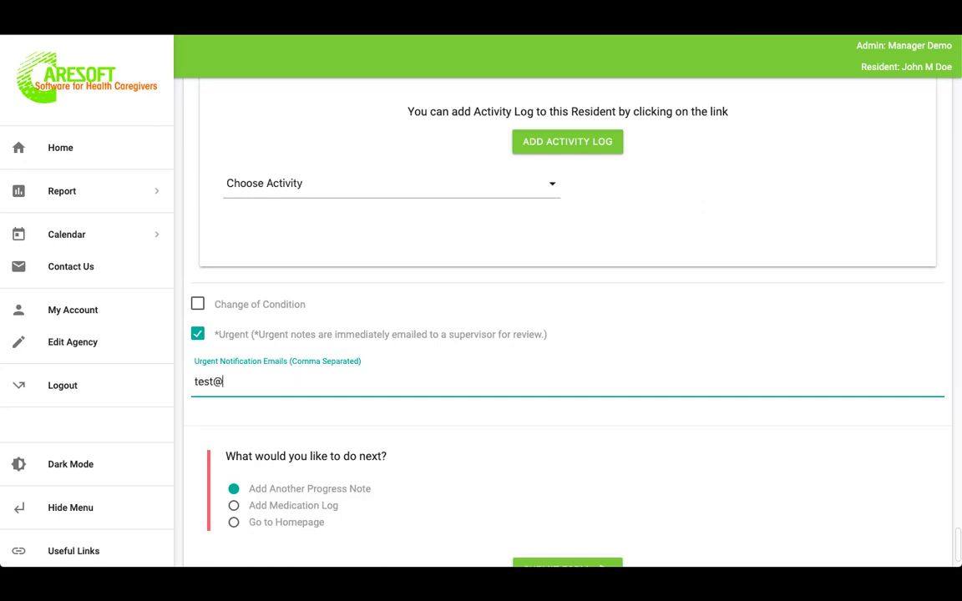
pyautogui.write('test.com,test2')
pyautogui.write('@t')
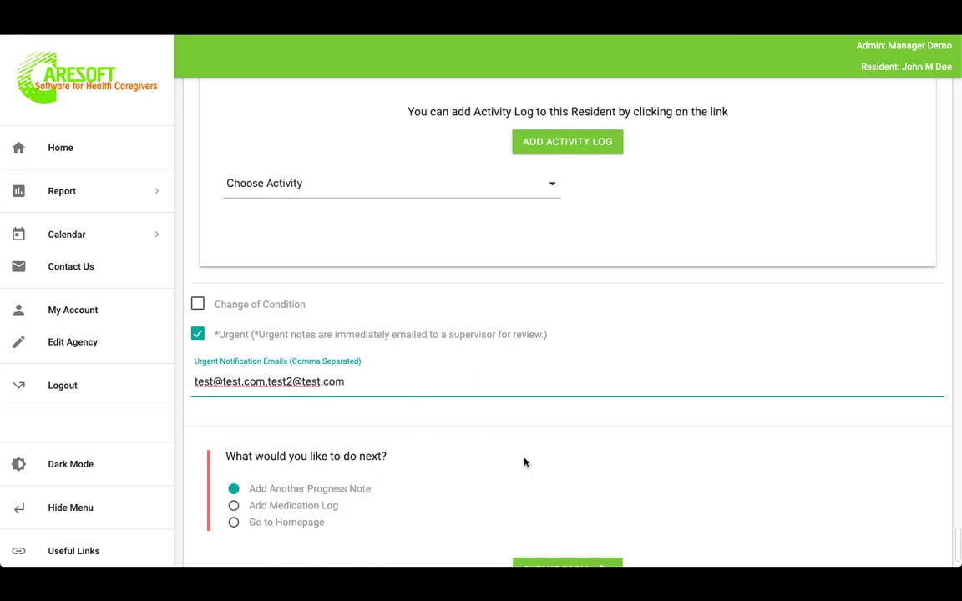
# - Clear the Urgent flag and submit the progress note
pyautogui.scroll(-2, 524, 462)
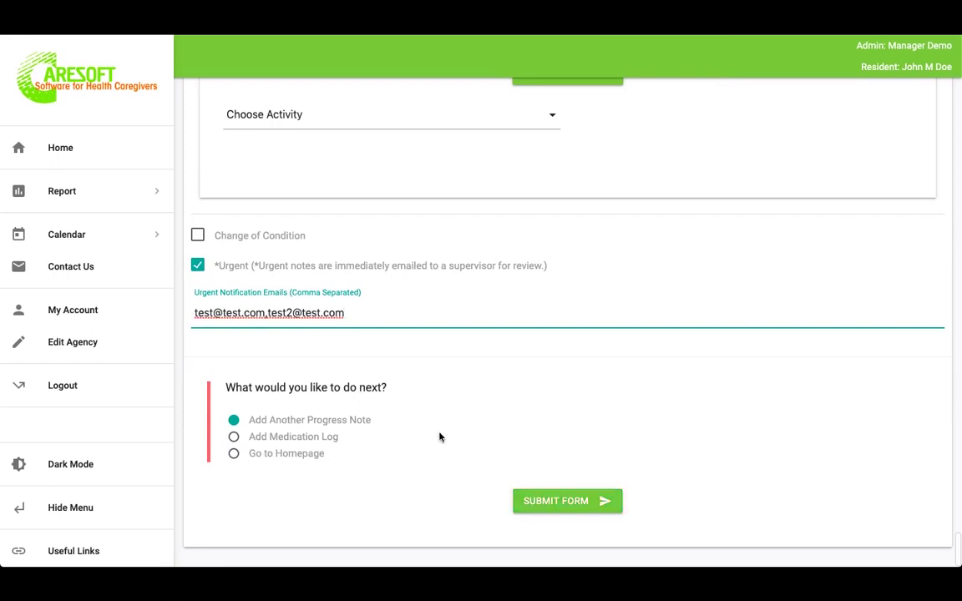
pyautogui.click(198, 265)
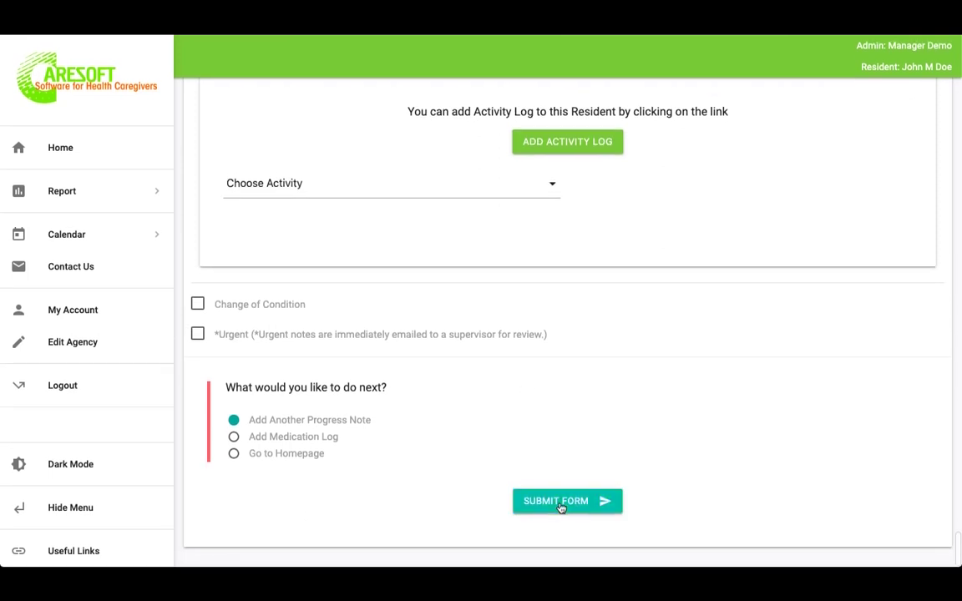
pyautogui.click(560, 504)
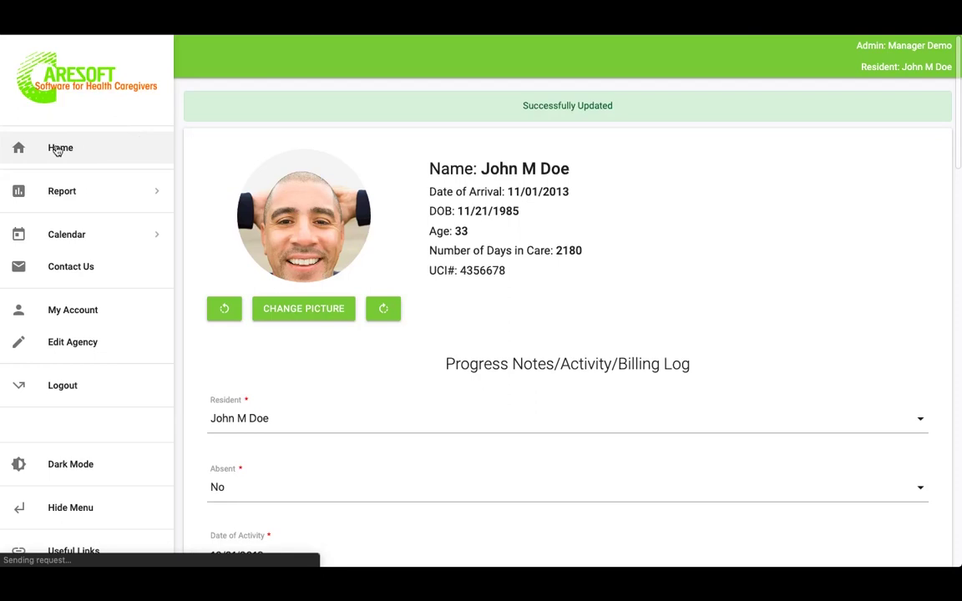
# - From Home, open the resident's record via Resident View/Edit and expand Resident Billing
pyautogui.click(104, 146)
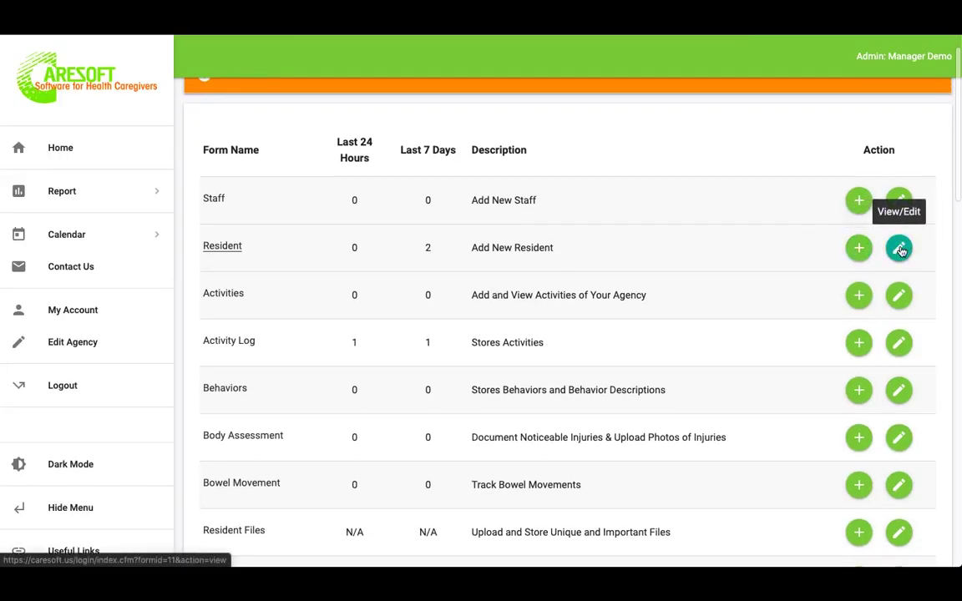
pyautogui.click(900, 251)
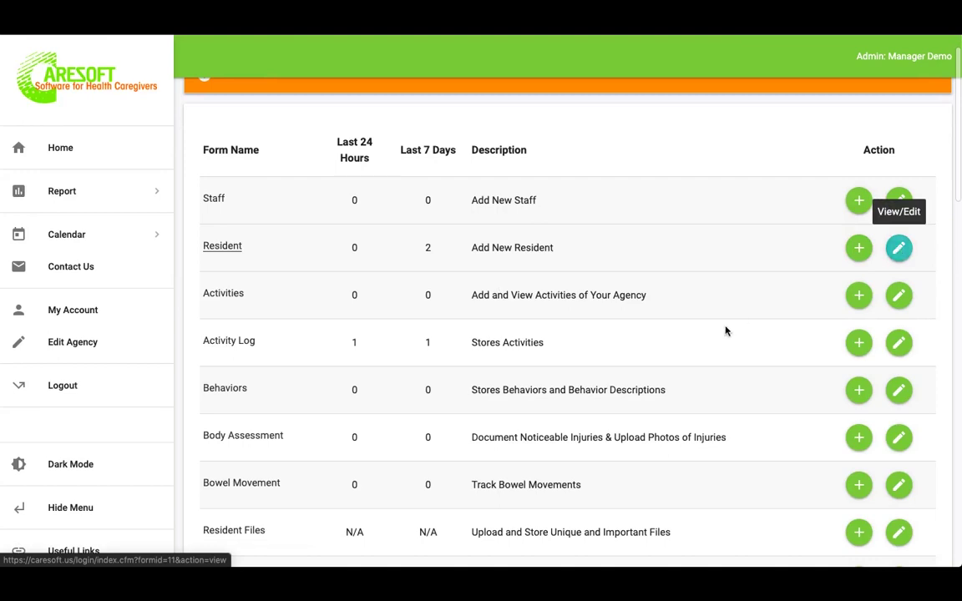
pyautogui.scroll(-3, 719, 334)
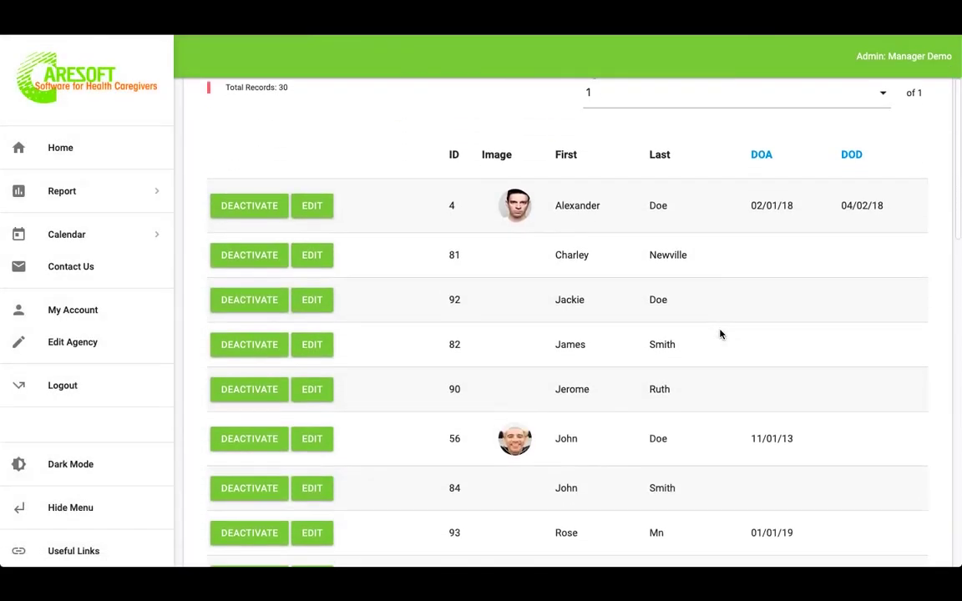
pyautogui.click(314, 333)
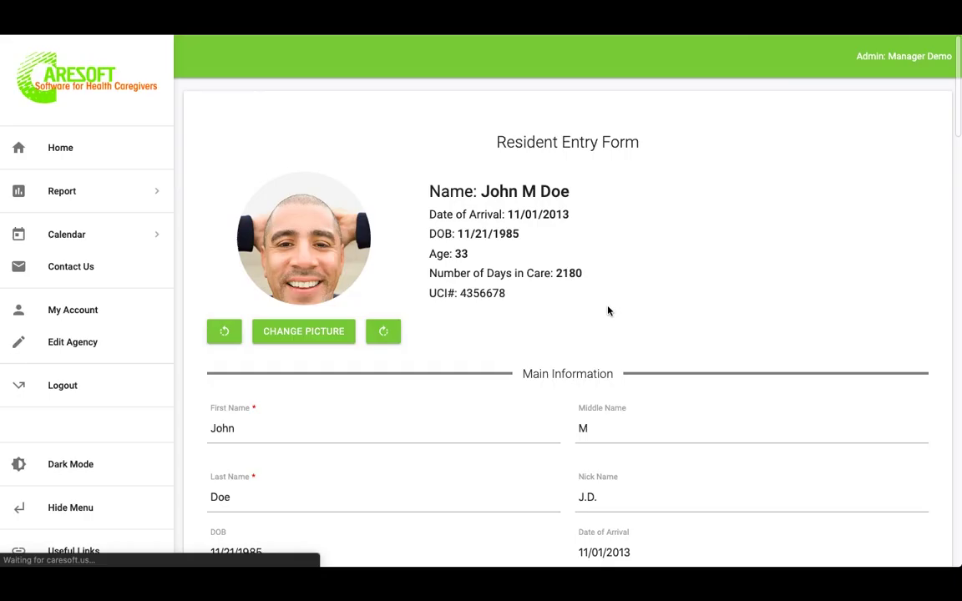
pyautogui.scroll(-5, 609, 310)
pyautogui.scroll(-2, 608, 311)
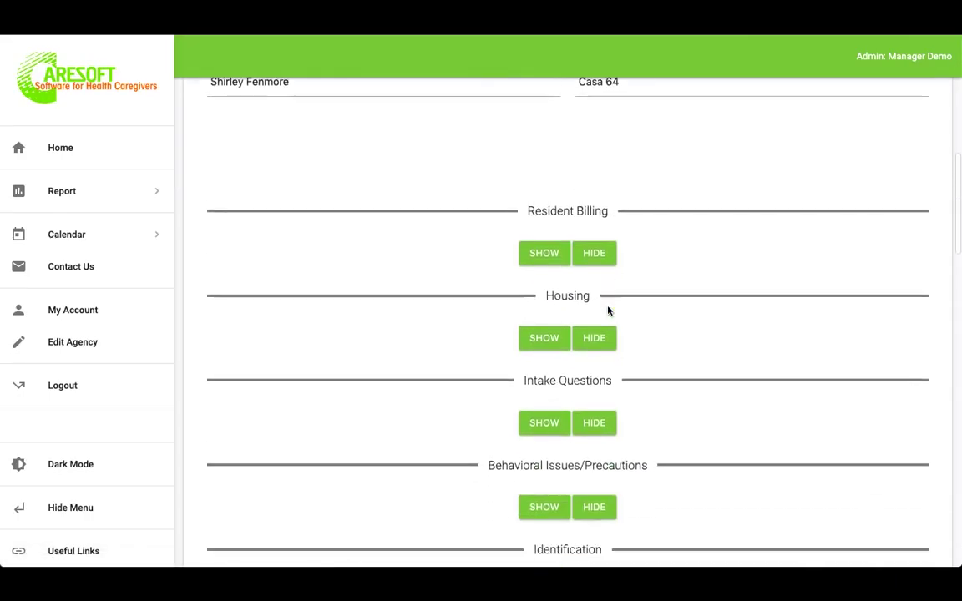
pyautogui.click(545, 243)
# - Add a billing entry with authorization number 3456, rate 60 and 100 units
pyautogui.click(567, 304)
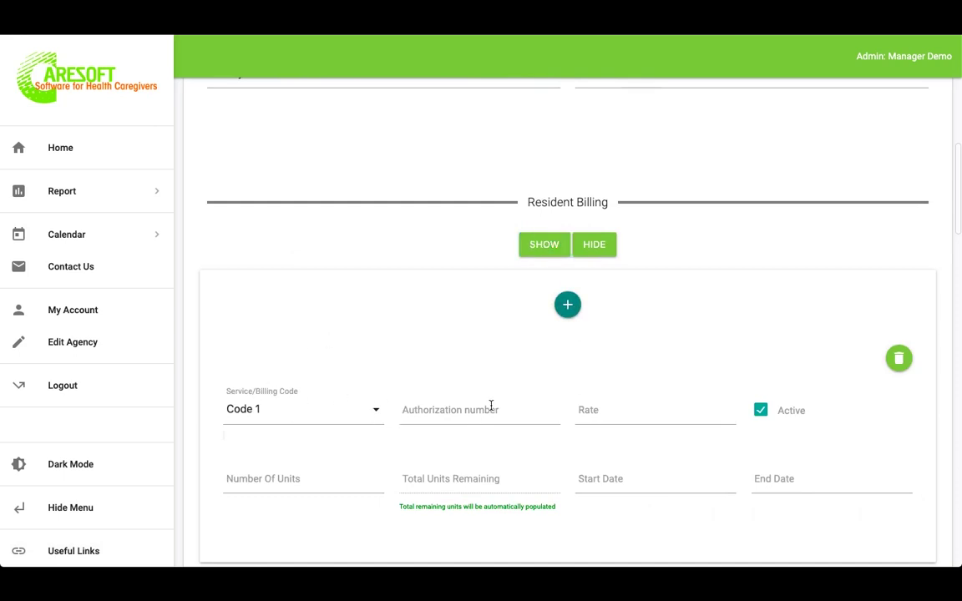
pyautogui.click(490, 406)
pyautogui.write('3')
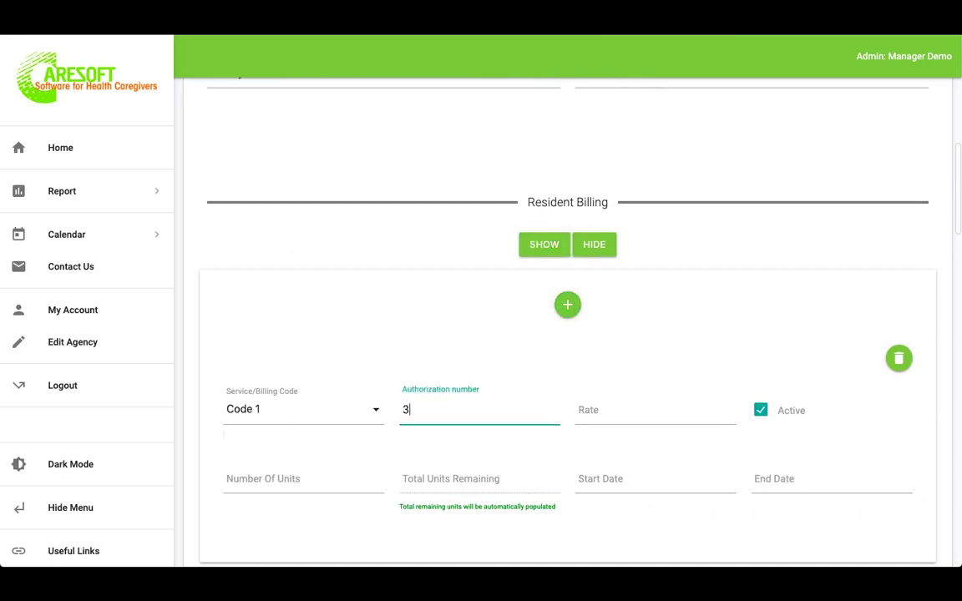
pyautogui.write('456')
pyautogui.click(634, 415)
pyautogui.write('60')
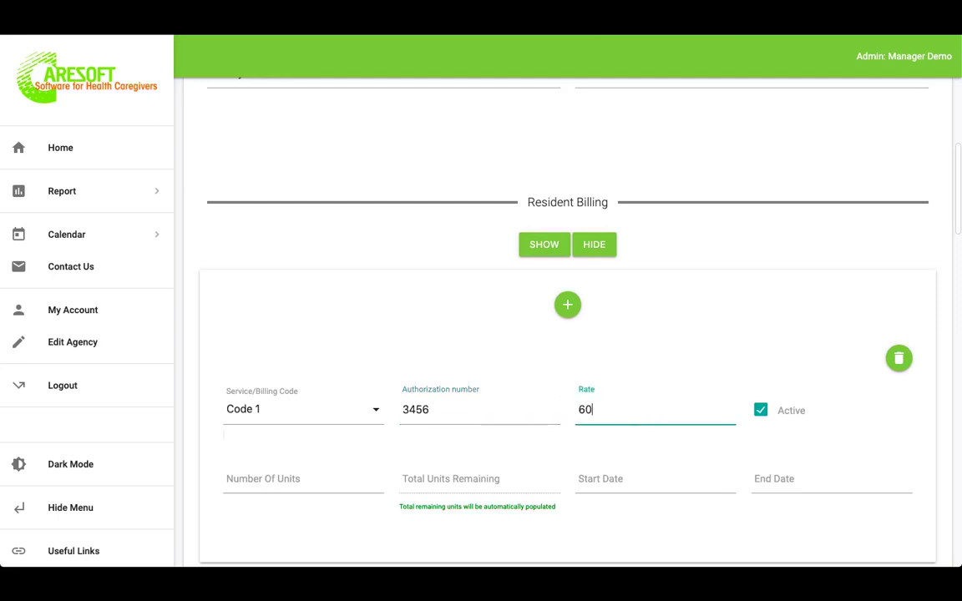
pyautogui.click(288, 479)
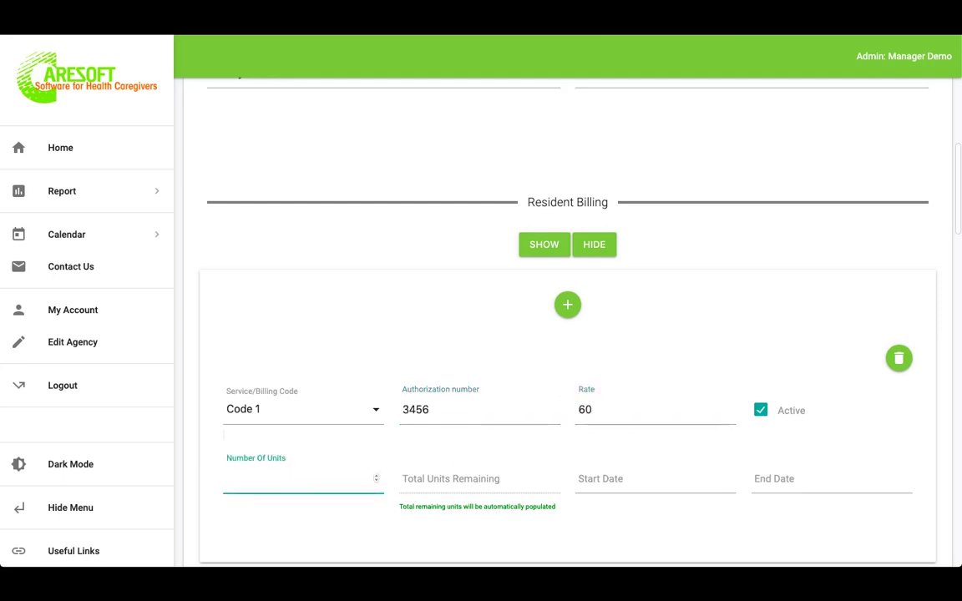
pyautogui.write('100')
# - Set the billing start date to 10/01/2019
pyautogui.click(667, 479)
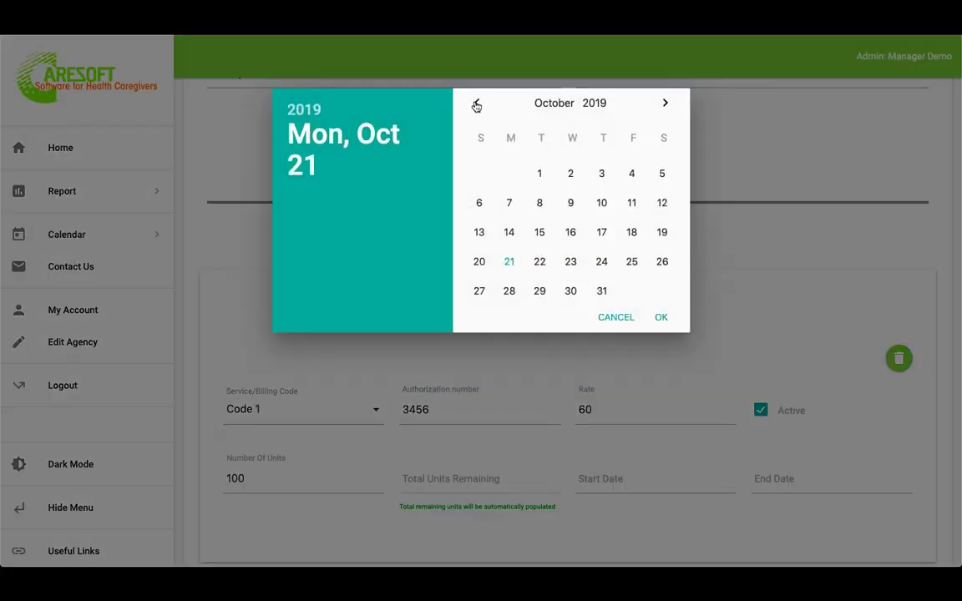
pyautogui.click(540, 175)
pyautogui.click(661, 318)
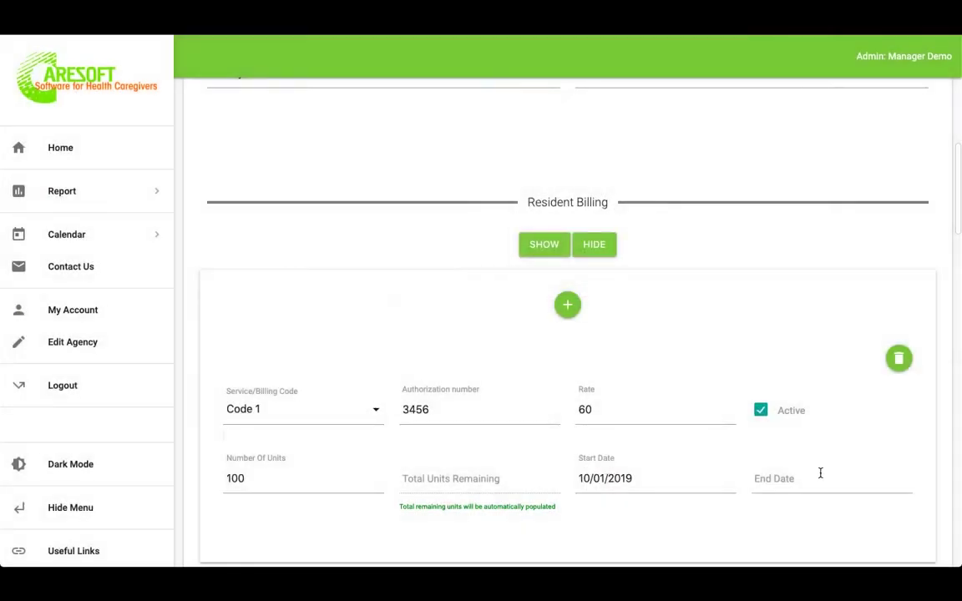
# - Set the billing end date to 10/01/2020
pyautogui.click(819, 478)
pyautogui.click(594, 103)
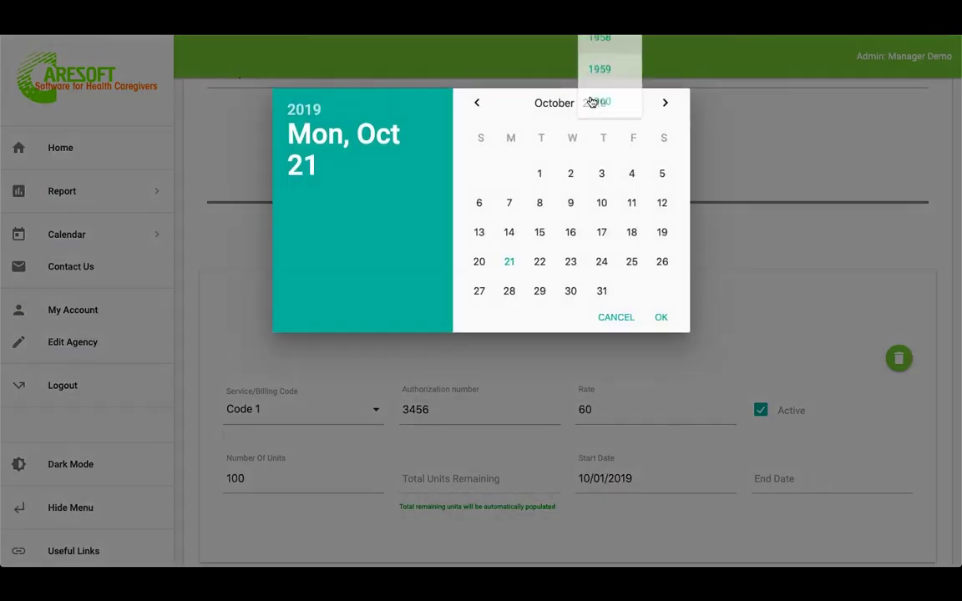
pyautogui.click(605, 235)
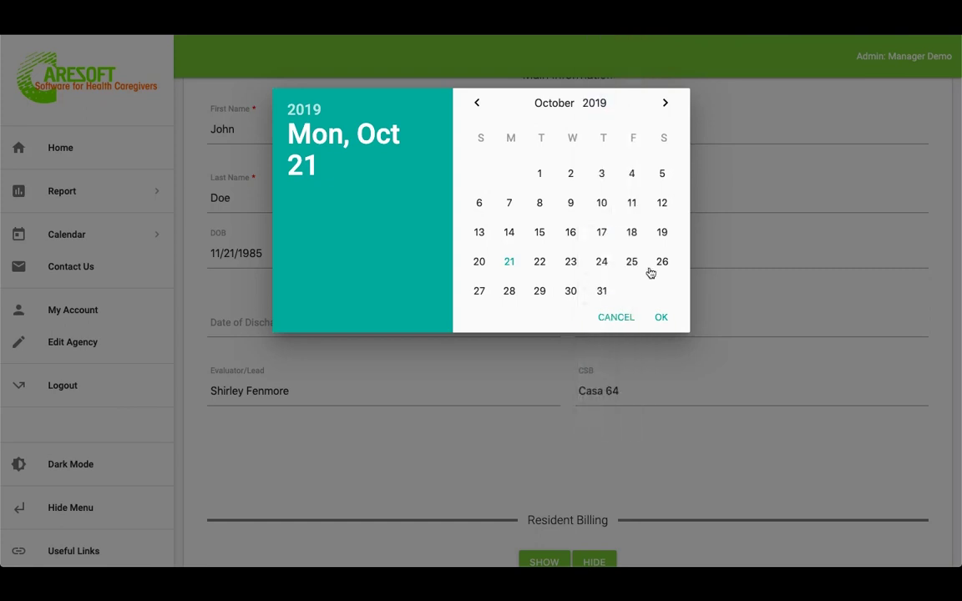
pyautogui.click(539, 173)
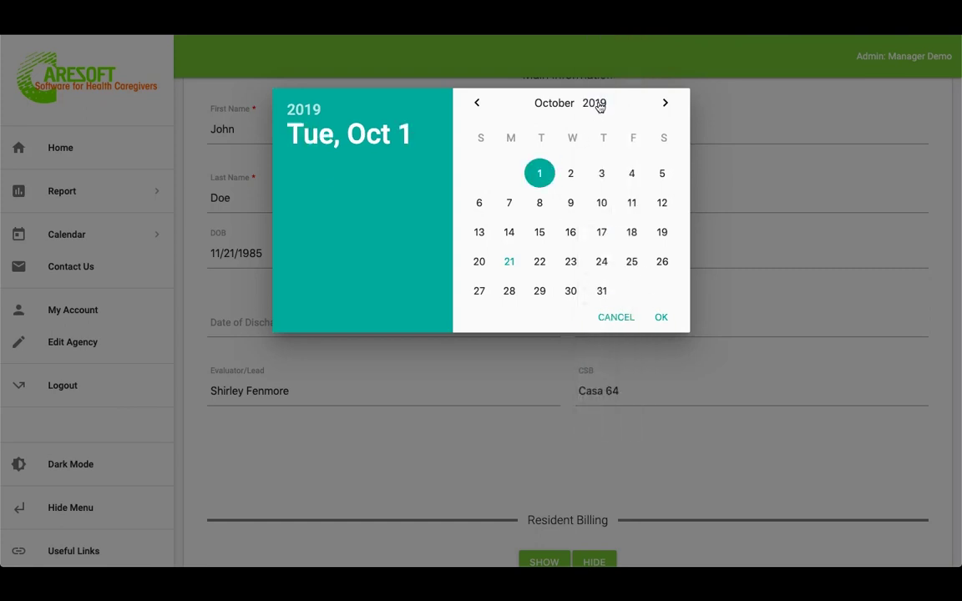
pyautogui.click(598, 103)
pyautogui.scroll(-8, 612, 293)
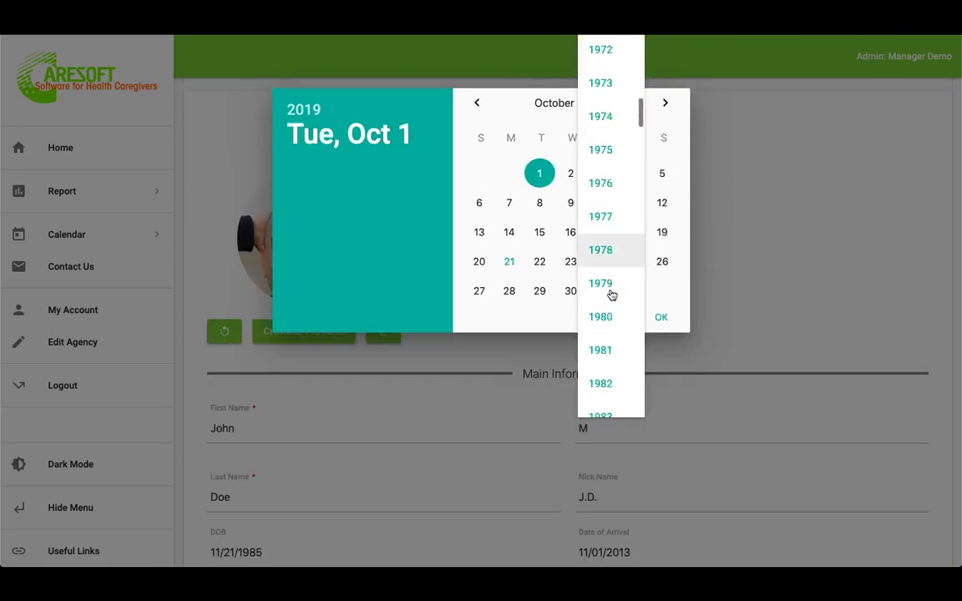
pyautogui.scroll(-15, 612, 294)
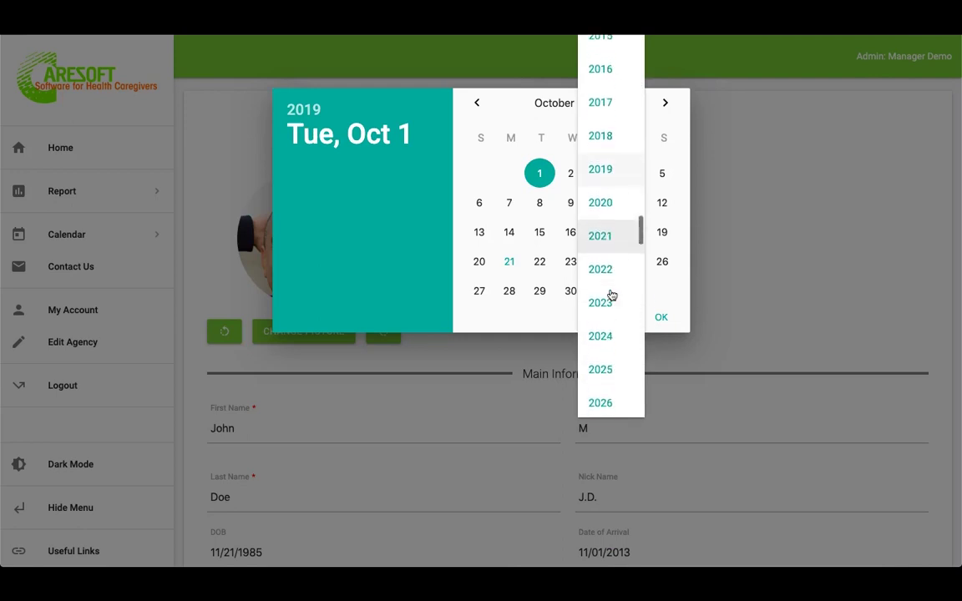
pyautogui.click(608, 203)
pyautogui.click(602, 172)
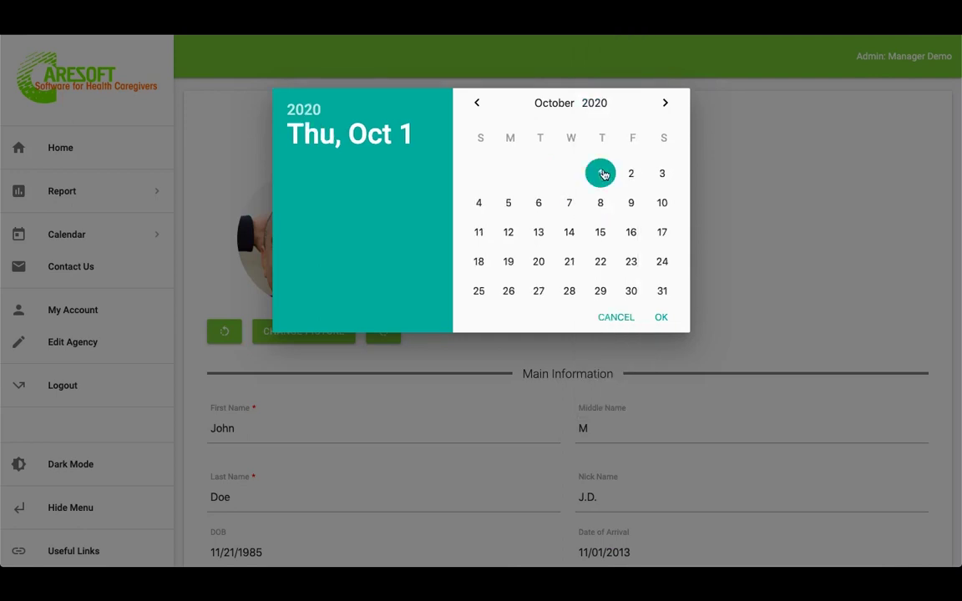
pyautogui.click(661, 317)
pyautogui.scroll(-1, 722, 402)
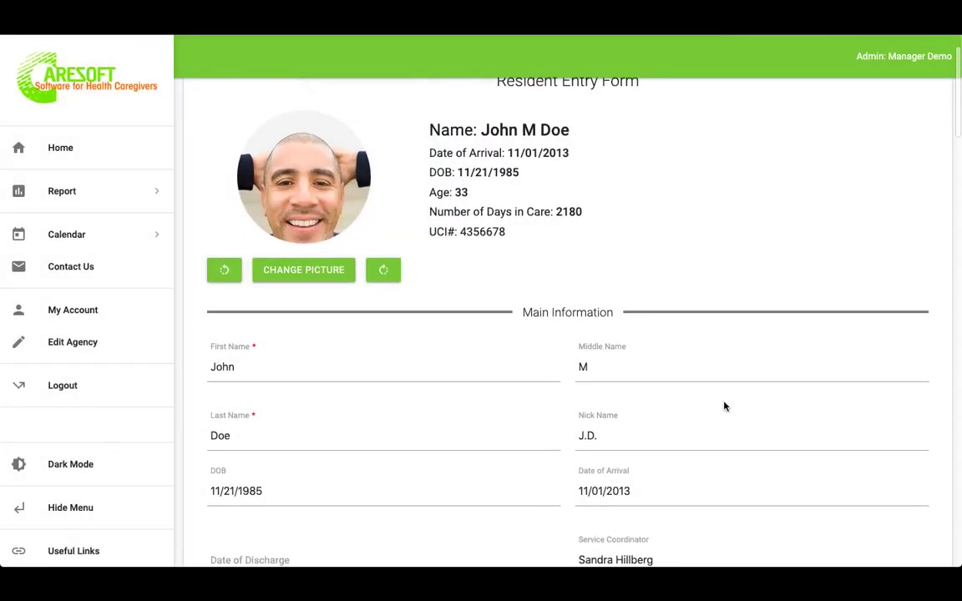
pyautogui.scroll(-15, 723, 407)
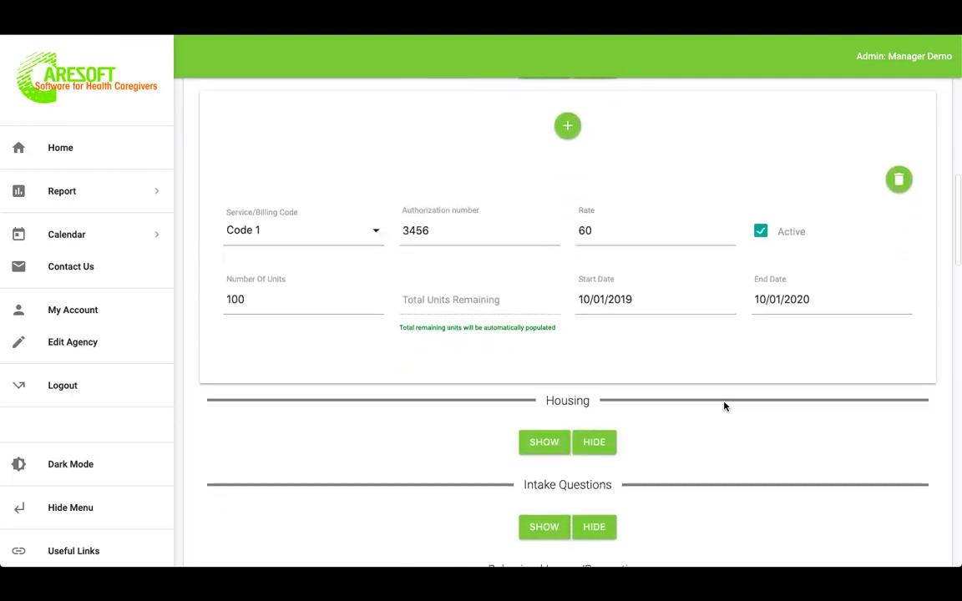
pyautogui.scroll(-10, 724, 406)
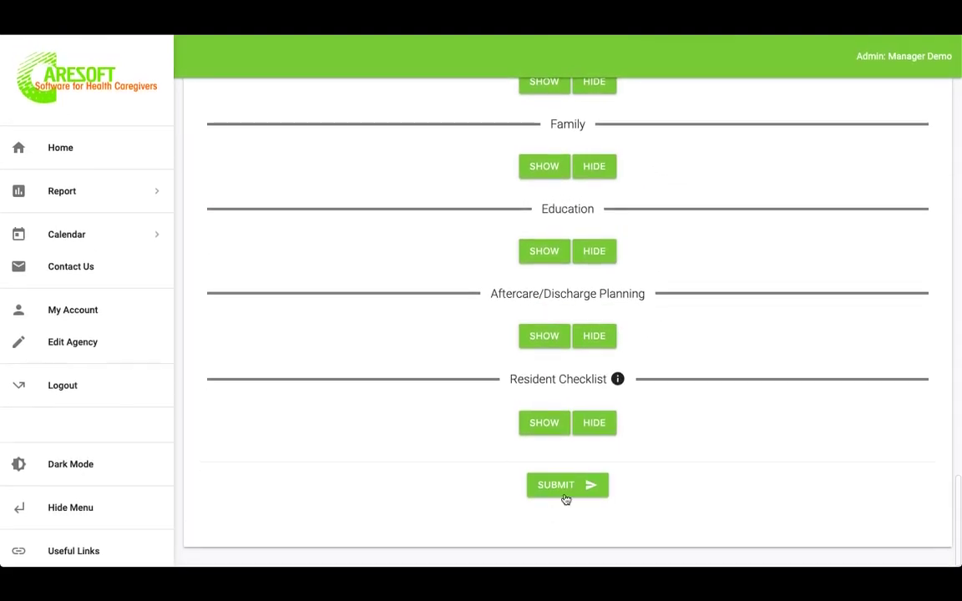
# - Save the resident record, then start a new Progress Notes/Activity/Billing Log entry from Home
pyautogui.click(565, 494)
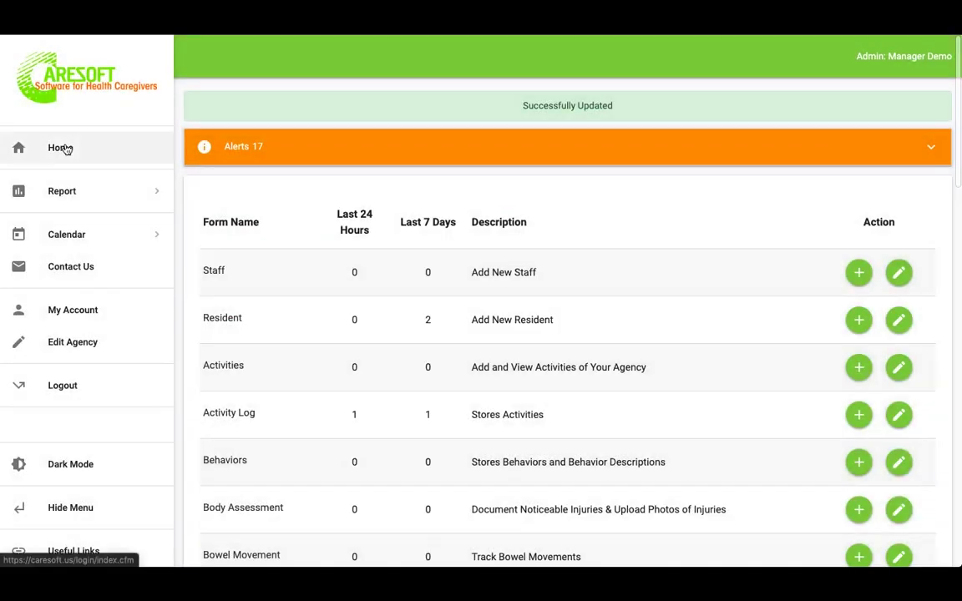
pyautogui.click(65, 148)
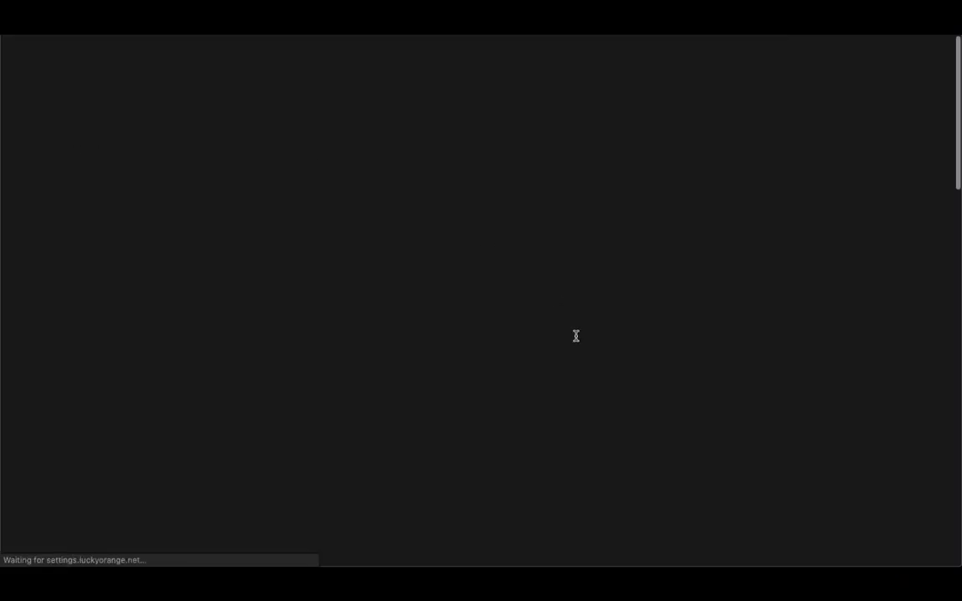
pyautogui.scroll(-15, 576, 337)
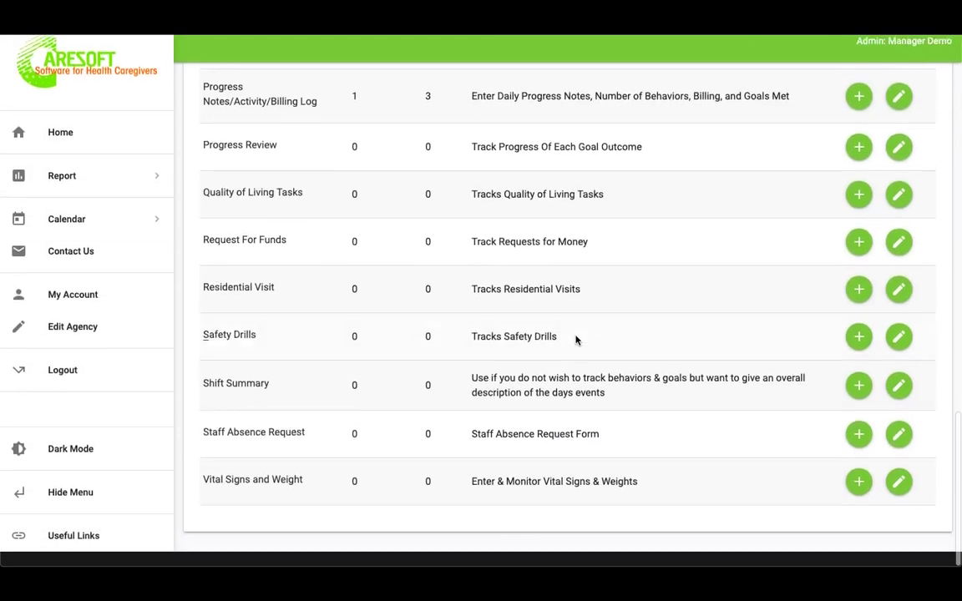
pyautogui.scroll(12, 576, 337)
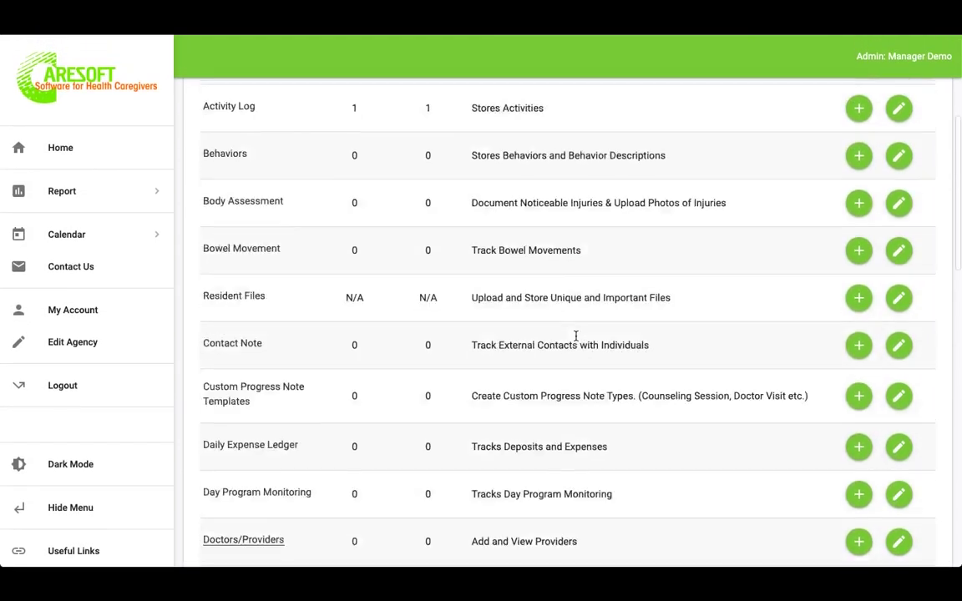
pyautogui.scroll(-10, 575, 337)
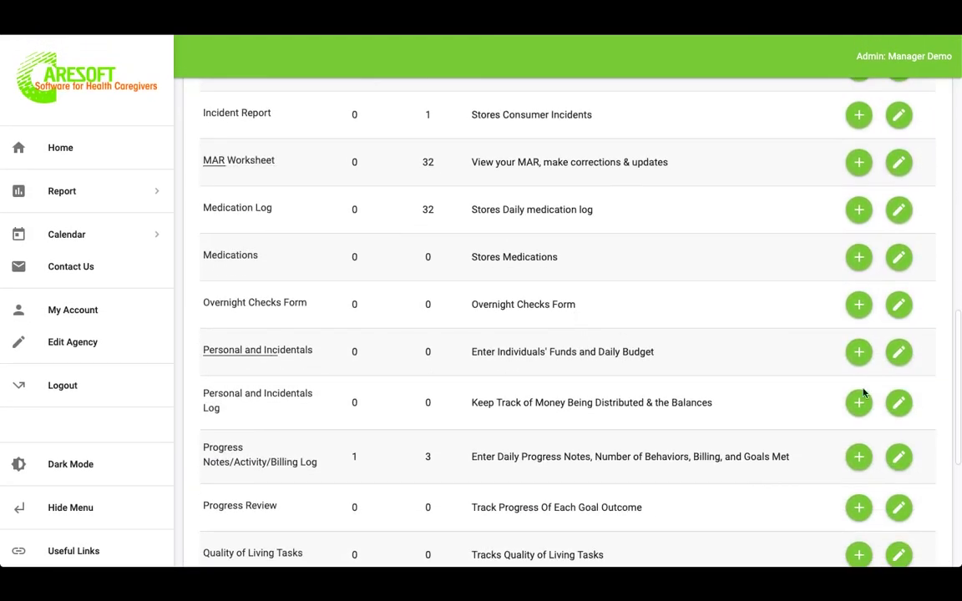
pyautogui.click(860, 462)
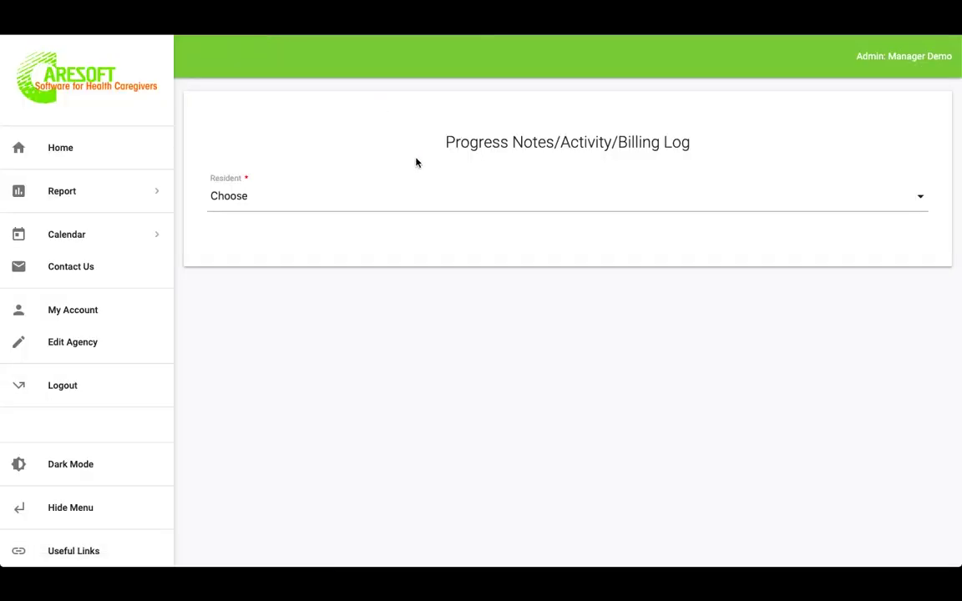
# - Choose the resident for the new progress note
pyautogui.click(360, 201)
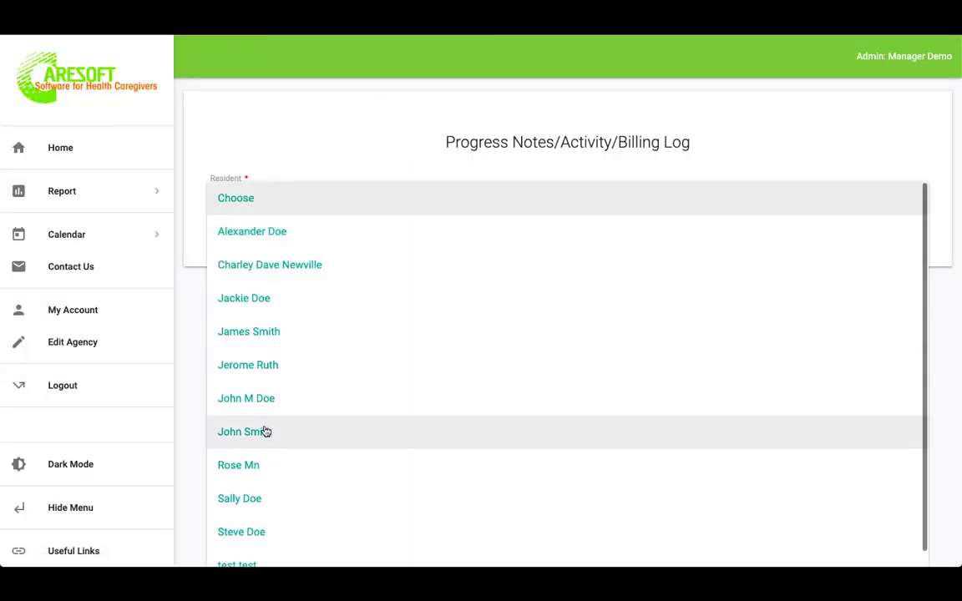
pyautogui.click(262, 398)
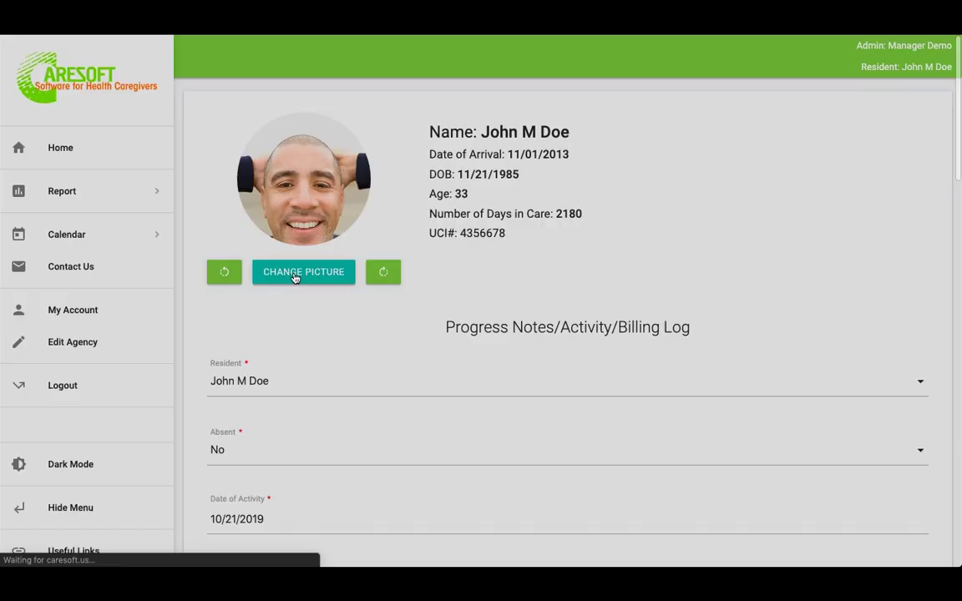
pyautogui.scroll(-5, 520, 321)
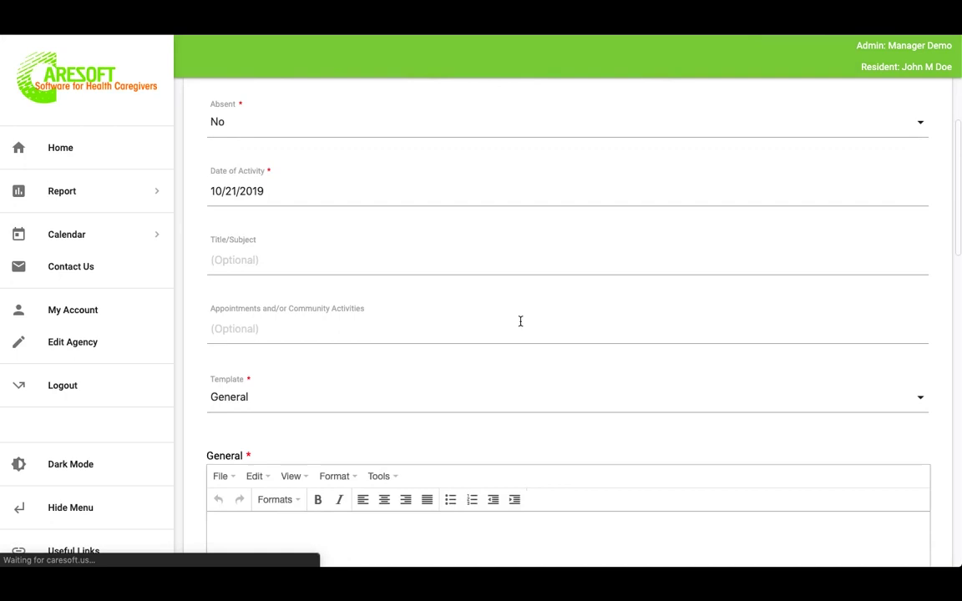
pyautogui.scroll(-14, 520, 321)
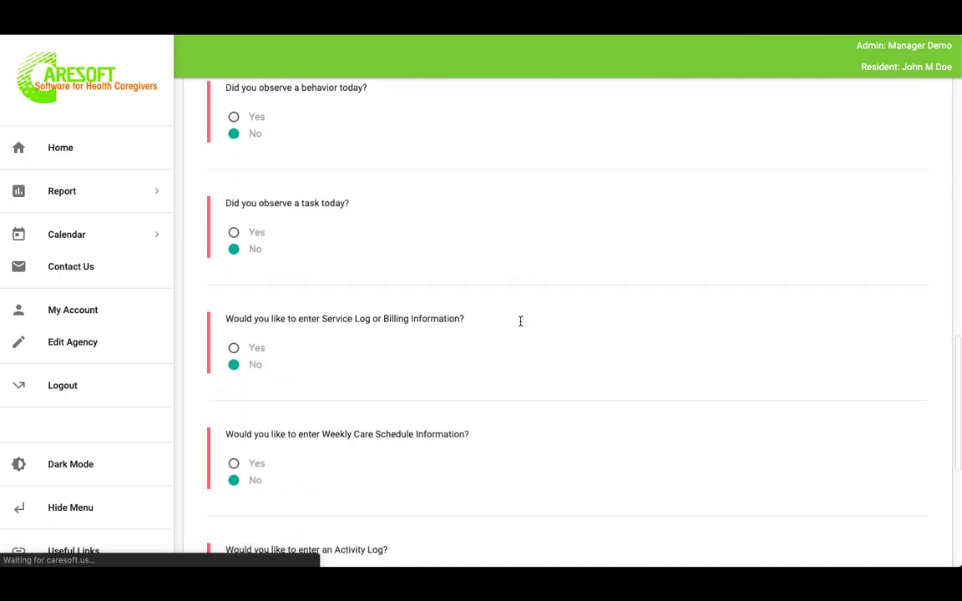
pyautogui.scroll(-4, 520, 321)
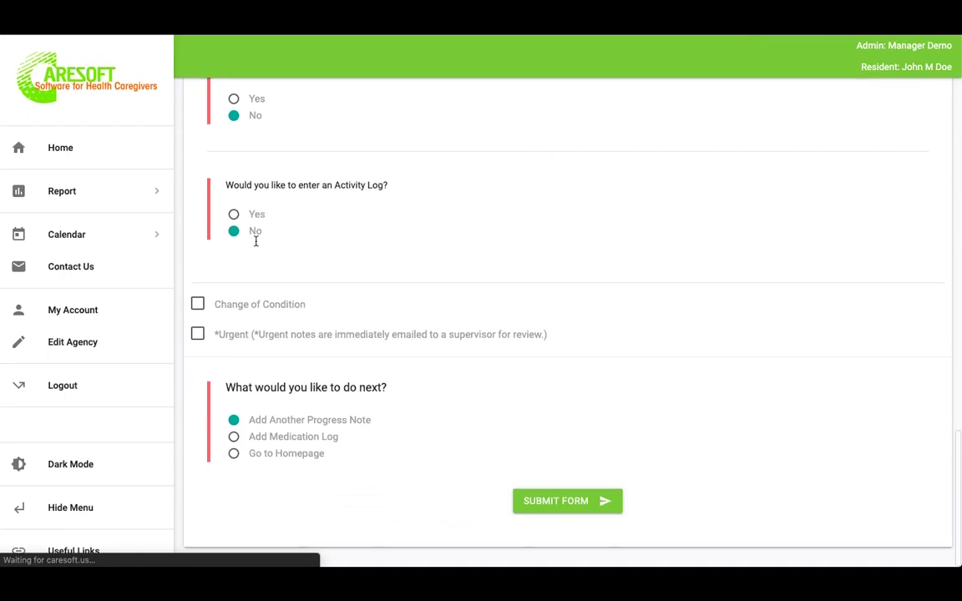
pyautogui.scroll(4, 387, 215)
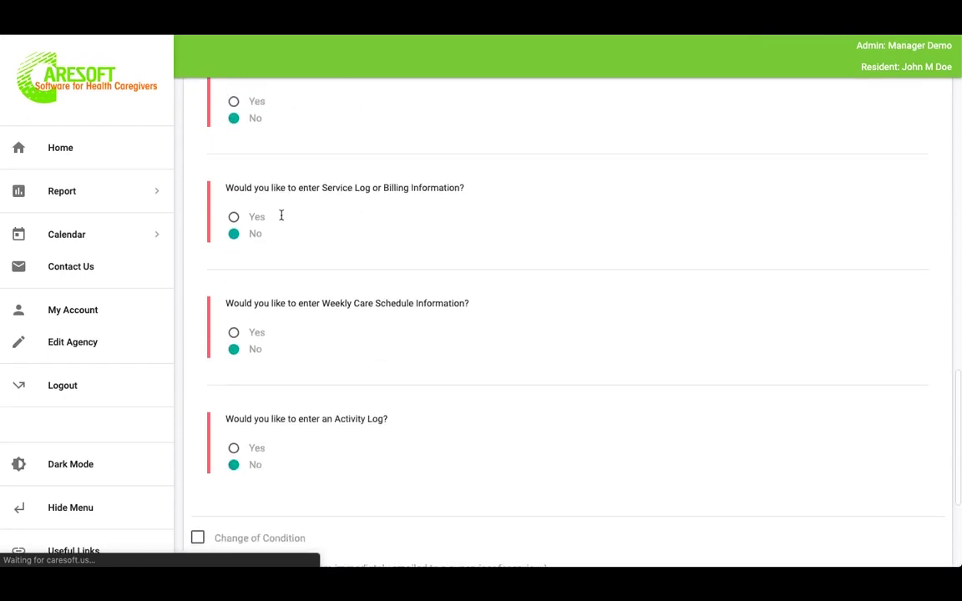
# - Answer Yes to Service Log or Billing Information and pick billing code Code 1 - 3456
pyautogui.click(234, 218)
pyautogui.scroll(-1, 484, 268)
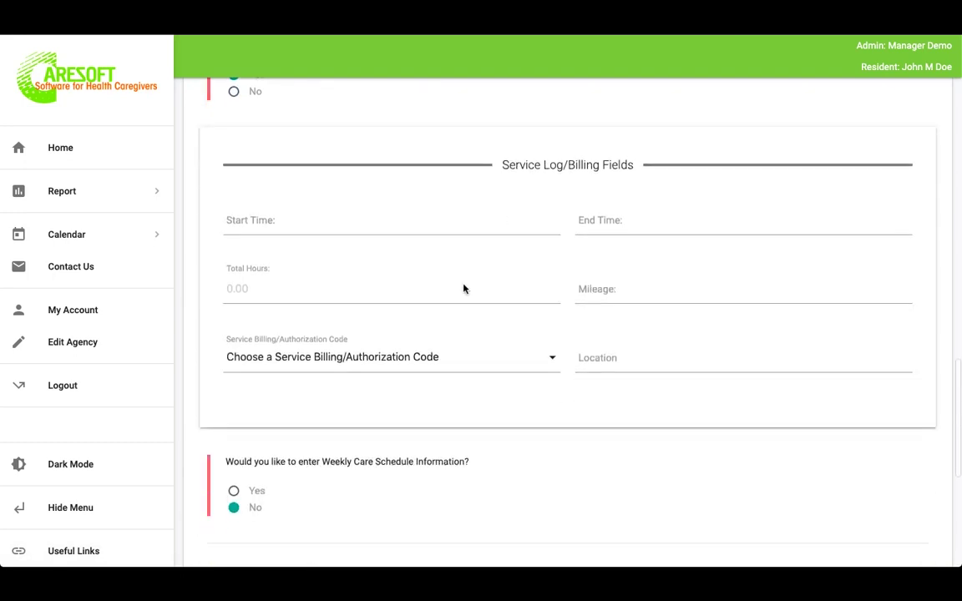
pyautogui.click(411, 356)
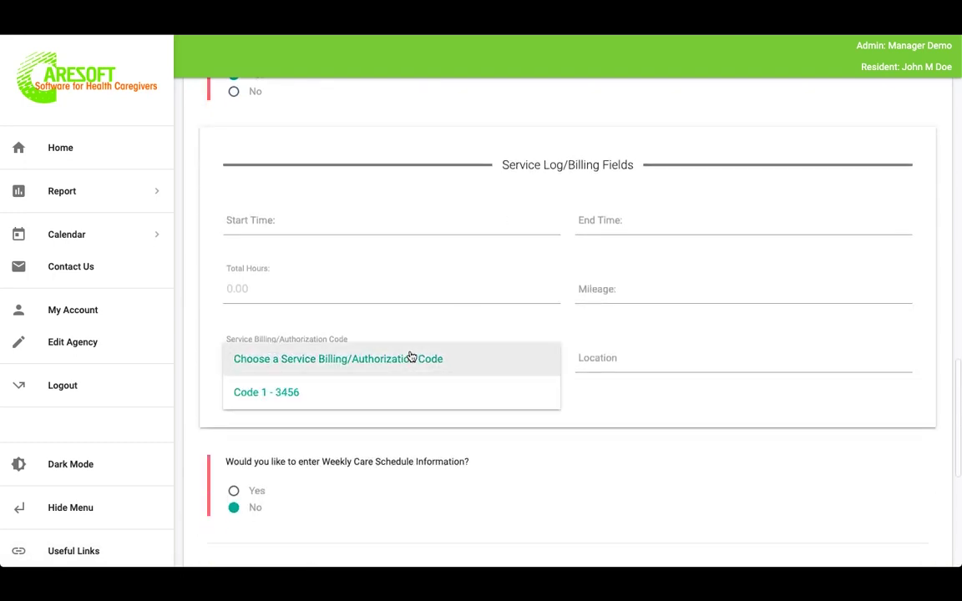
pyautogui.click(292, 395)
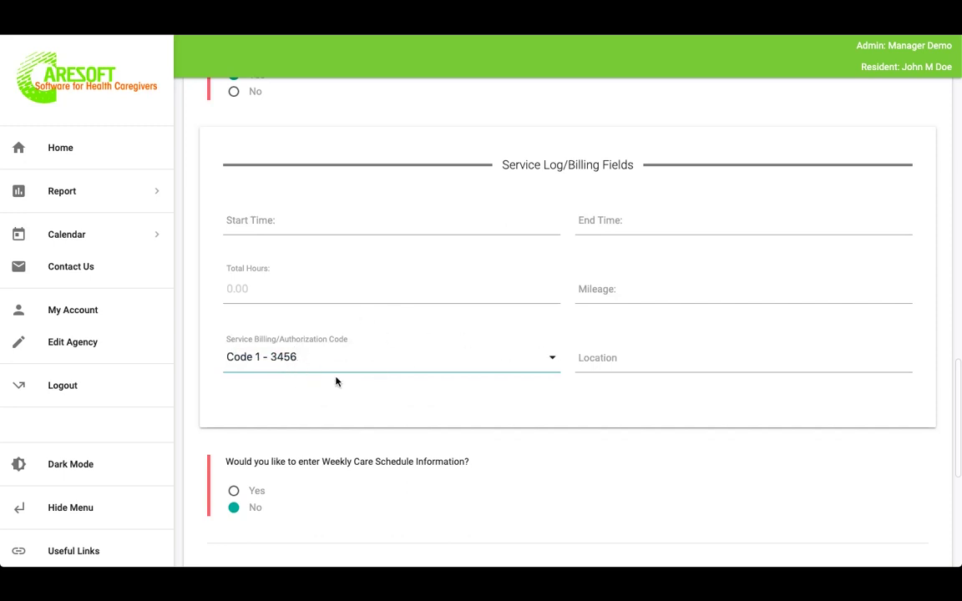
# - Open the Progress Notes/Activity/Billing Log view from the Home dashboard
pyautogui.click(52, 148)
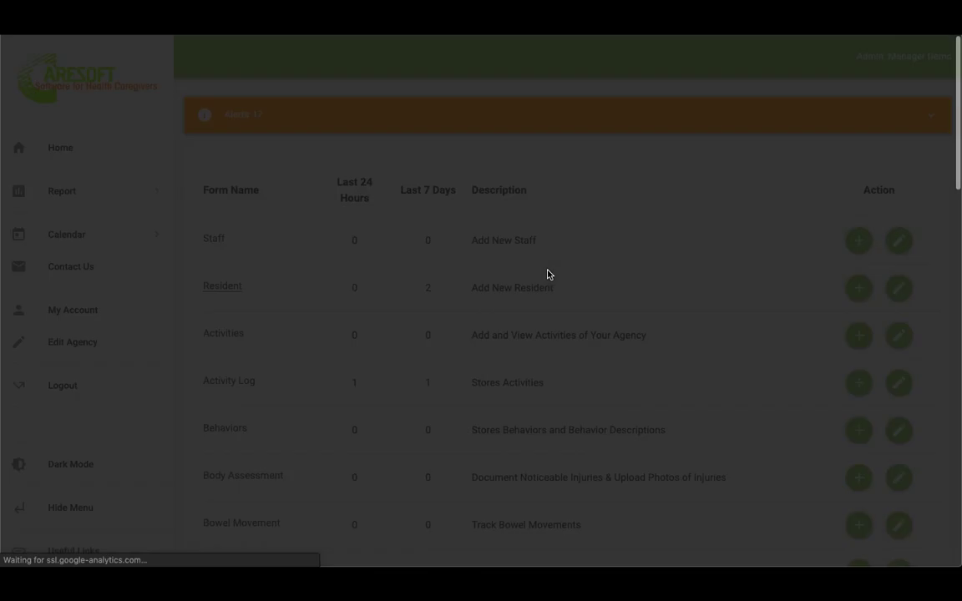
pyautogui.scroll(-2, 549, 275)
pyautogui.scroll(-12, 548, 274)
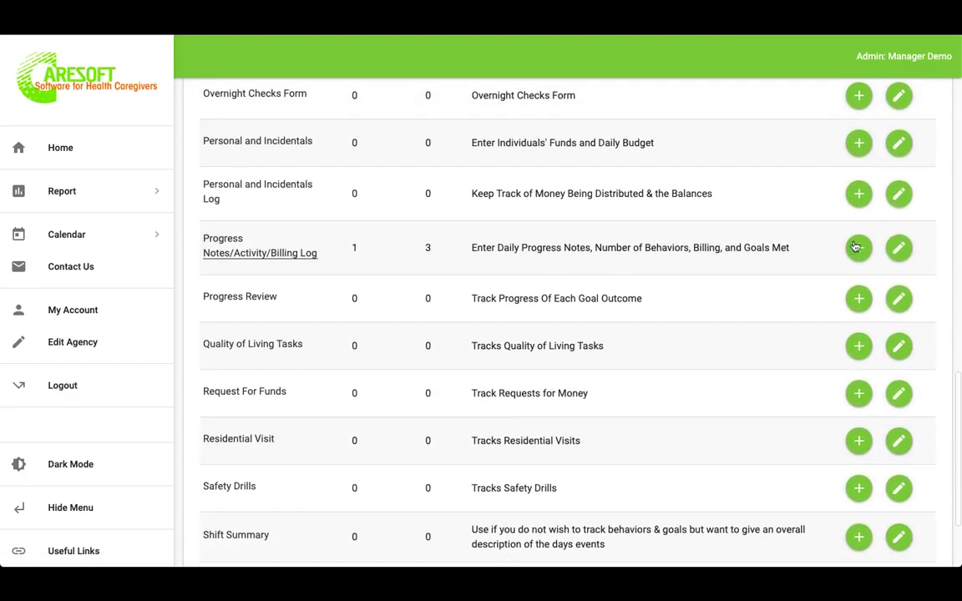
pyautogui.click(906, 249)
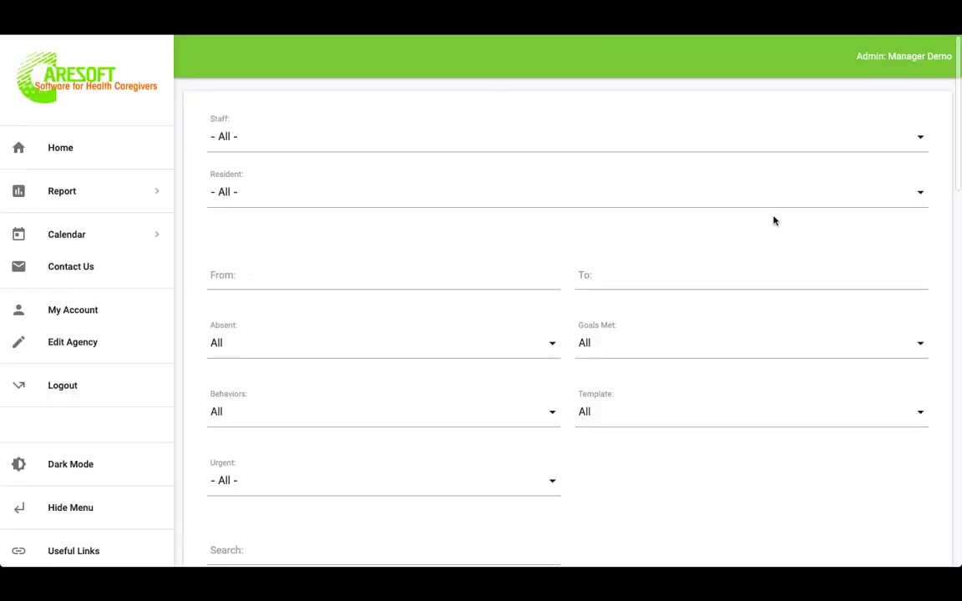
pyautogui.scroll(-2, 703, 489)
pyautogui.scroll(1, 704, 489)
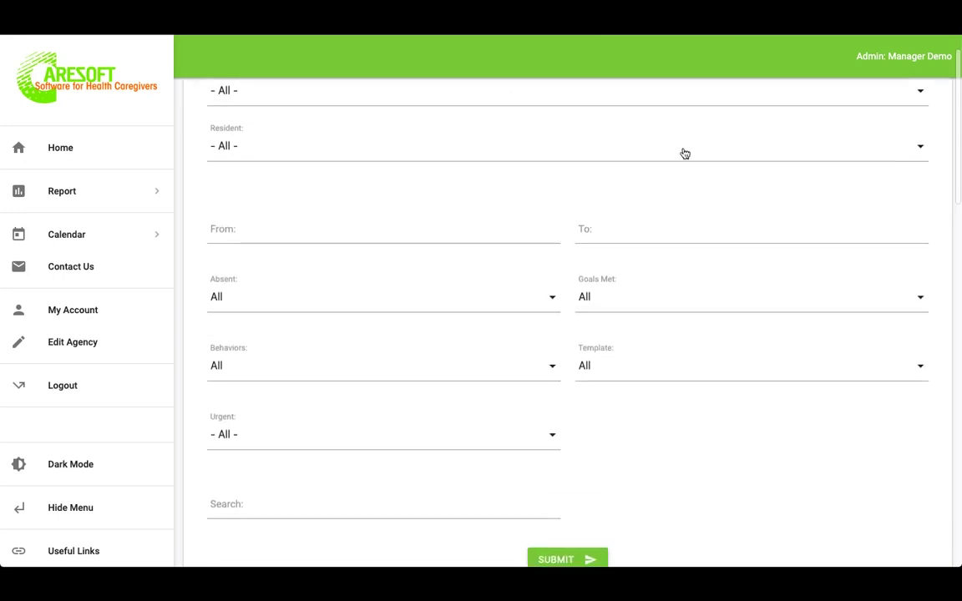
pyautogui.scroll(1, 526, 338)
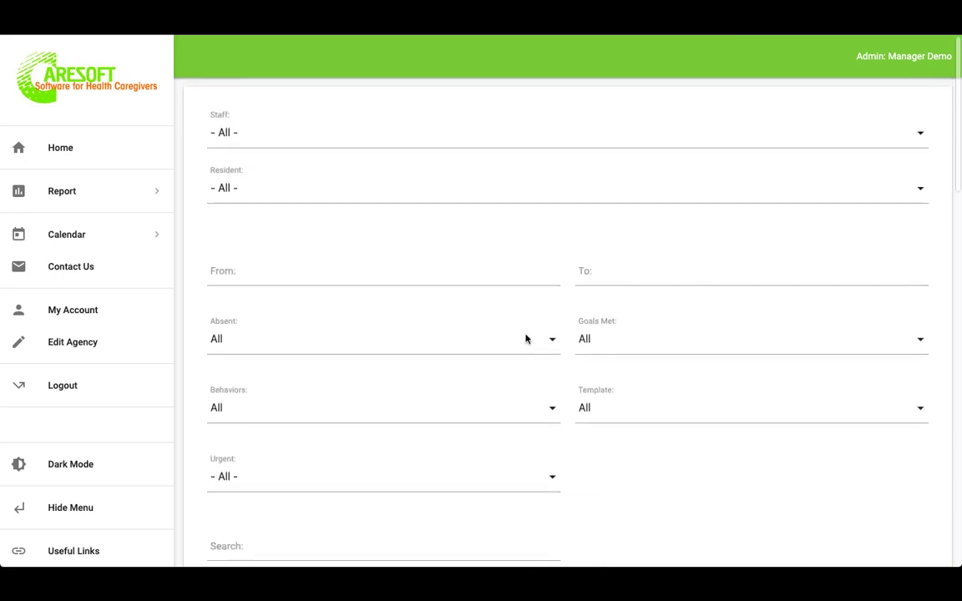
# - Filter to all staff, the chosen resident, and a From date of 10/01/2019
pyautogui.click(313, 139)
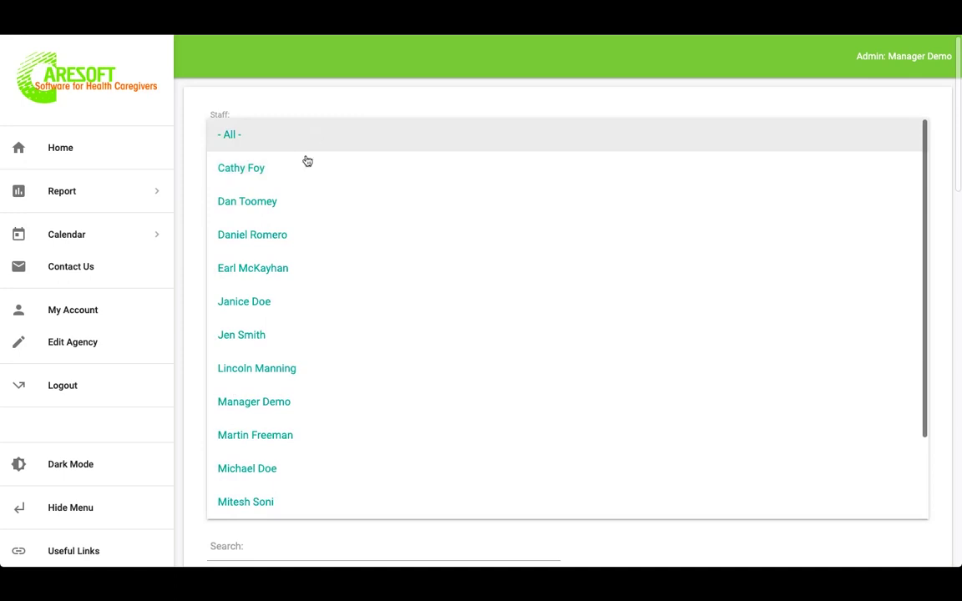
pyautogui.click(270, 115)
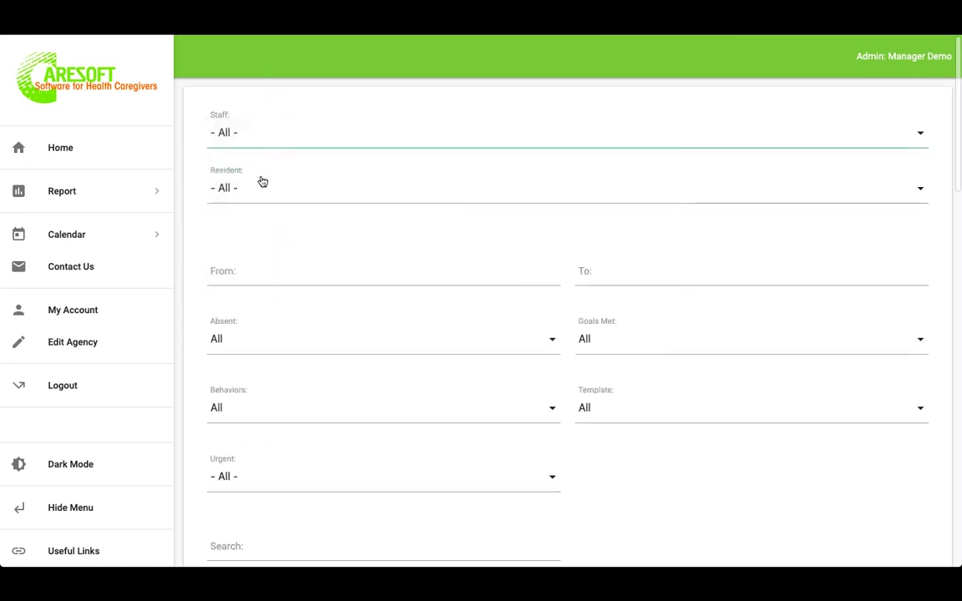
pyautogui.click(261, 181)
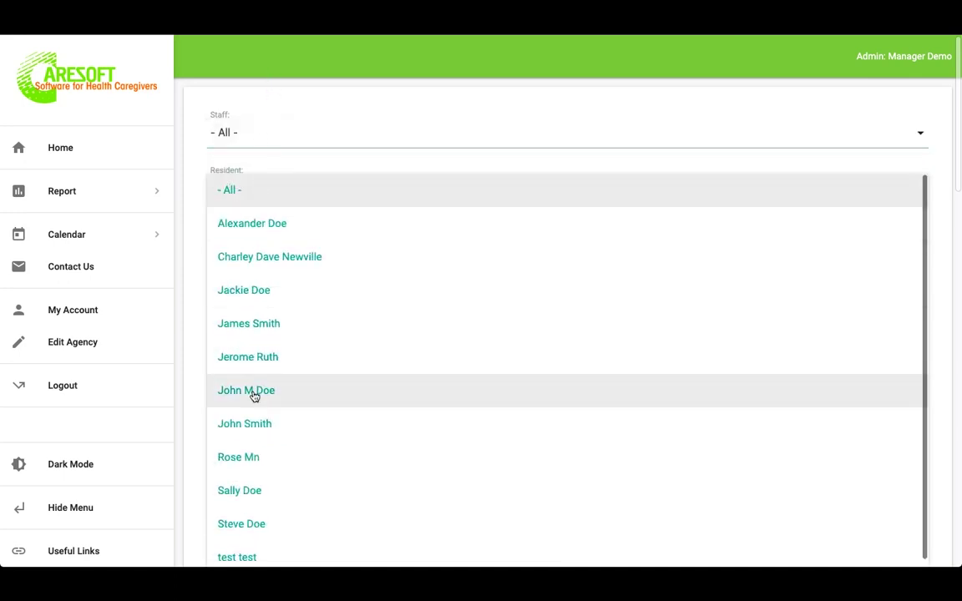
pyautogui.click(253, 390)
pyautogui.click(268, 270)
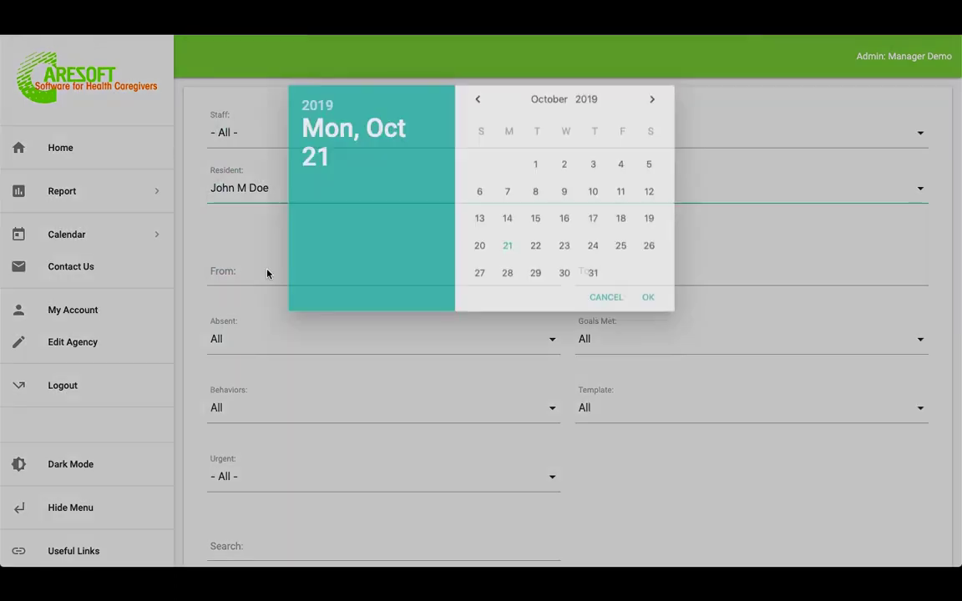
pyautogui.click(539, 174)
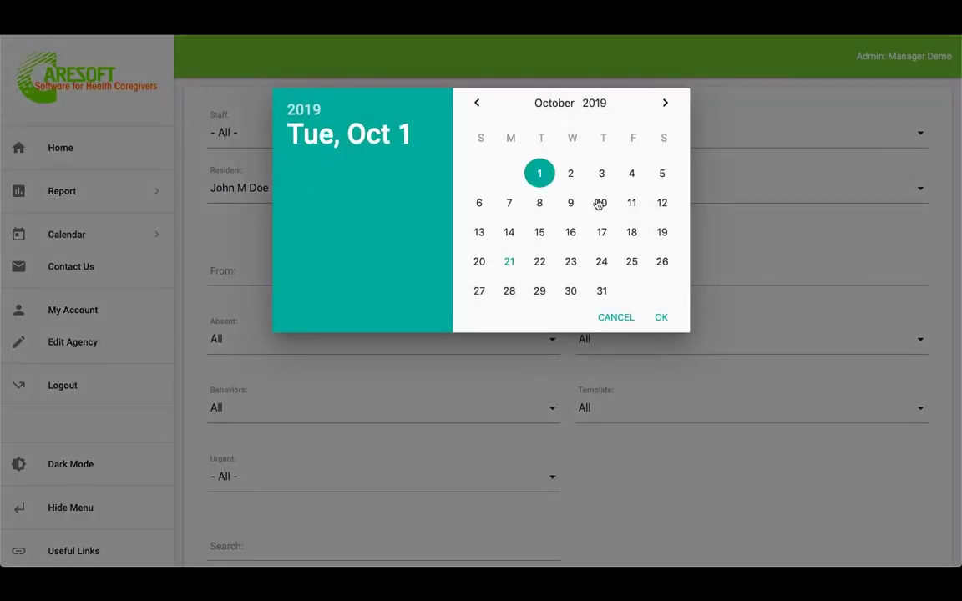
pyautogui.click(666, 319)
# - Submit the filters and review the 10 listed records
pyautogui.scroll(-3, 657, 314)
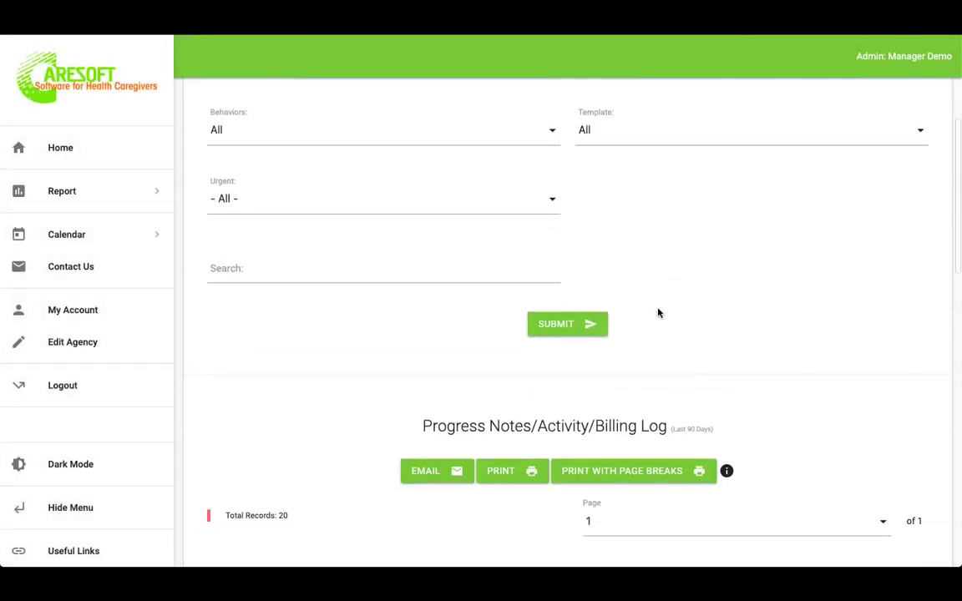
pyautogui.doubleClick(683, 430)
pyautogui.scroll(-5, 689, 428)
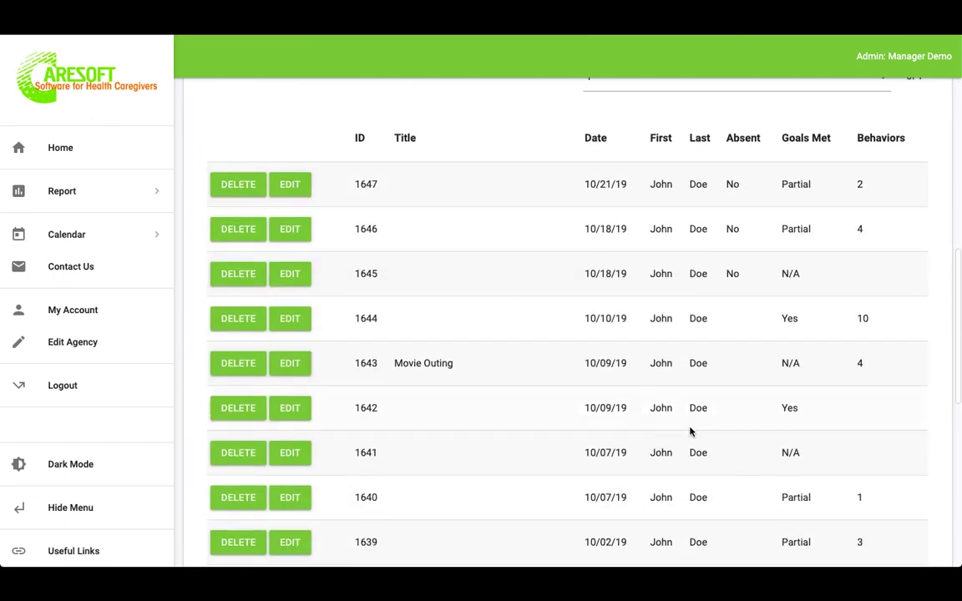
pyautogui.scroll(7, 689, 430)
pyautogui.scroll(-2, 689, 430)
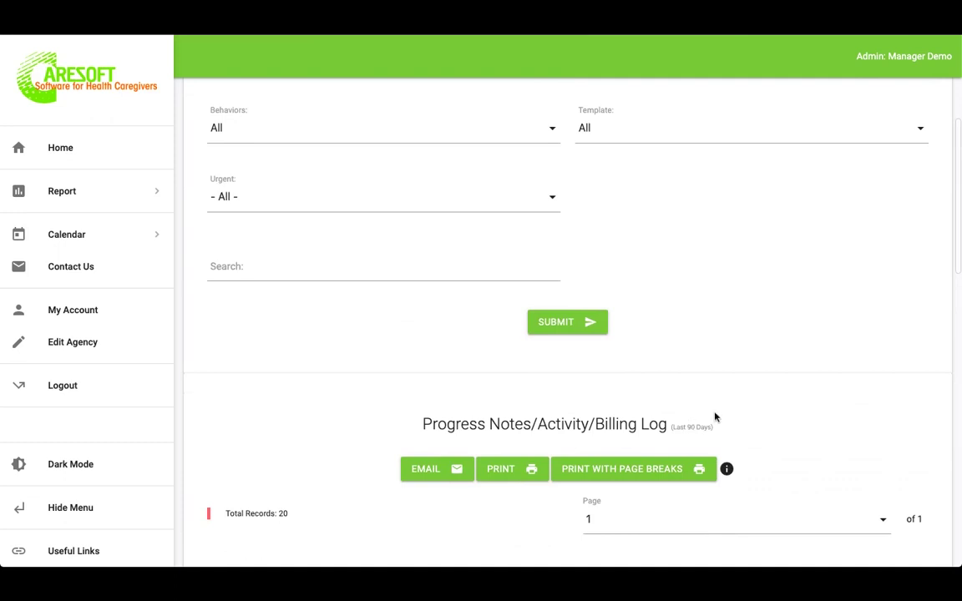
pyautogui.click(569, 327)
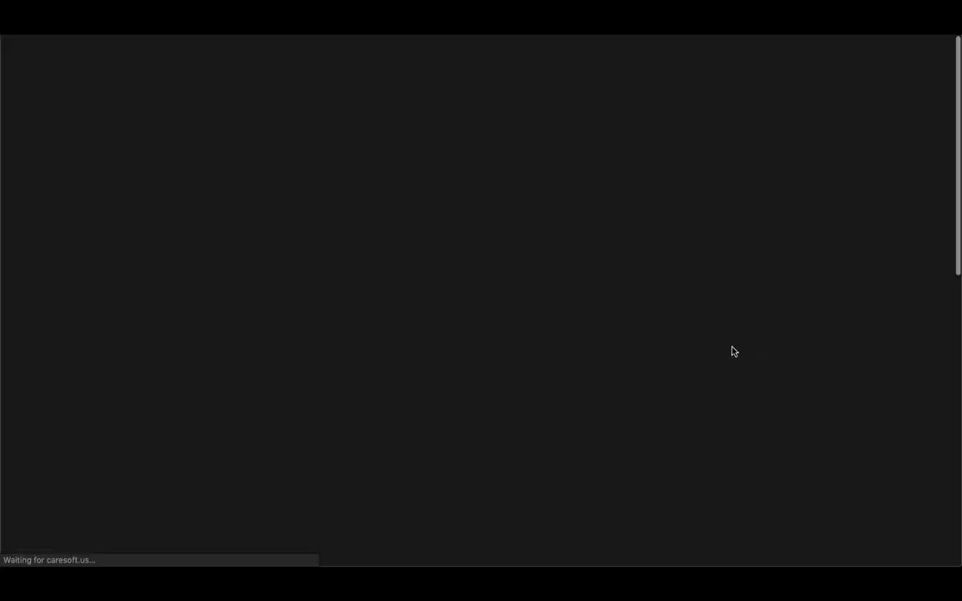
pyautogui.scroll(-7, 720, 344)
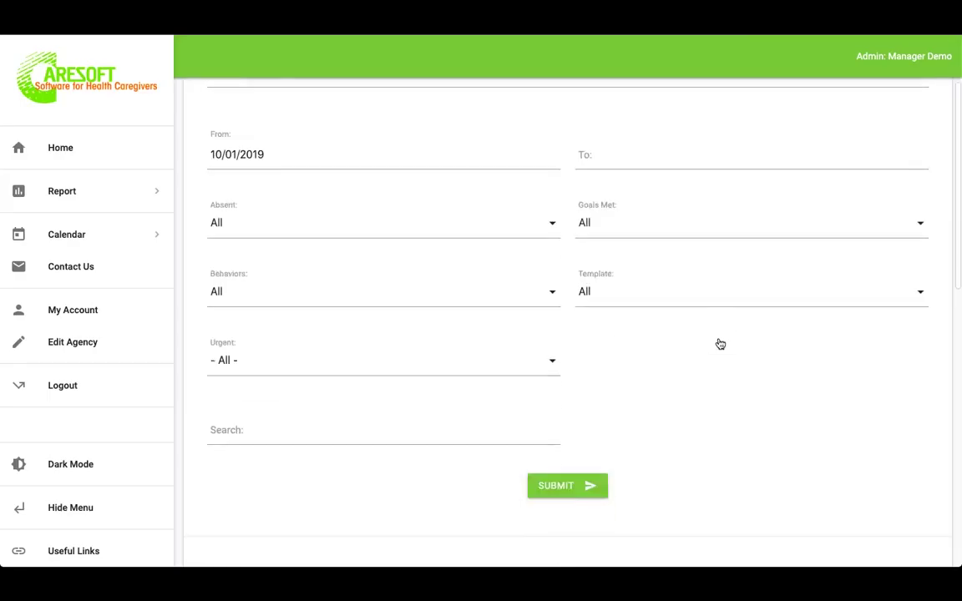
pyautogui.scroll(-3, 719, 342)
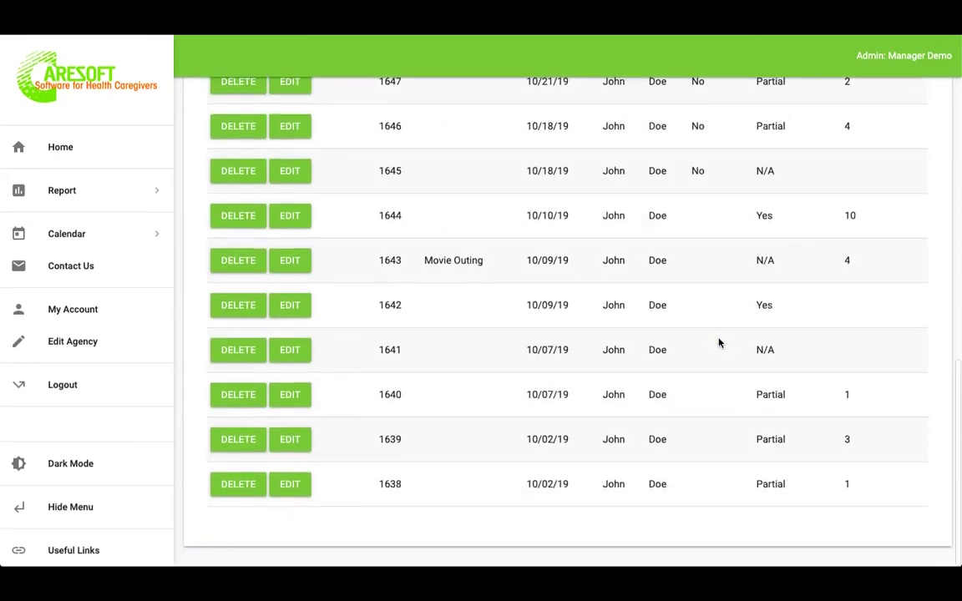
pyautogui.scroll(3, 718, 342)
pyautogui.scroll(2, 719, 343)
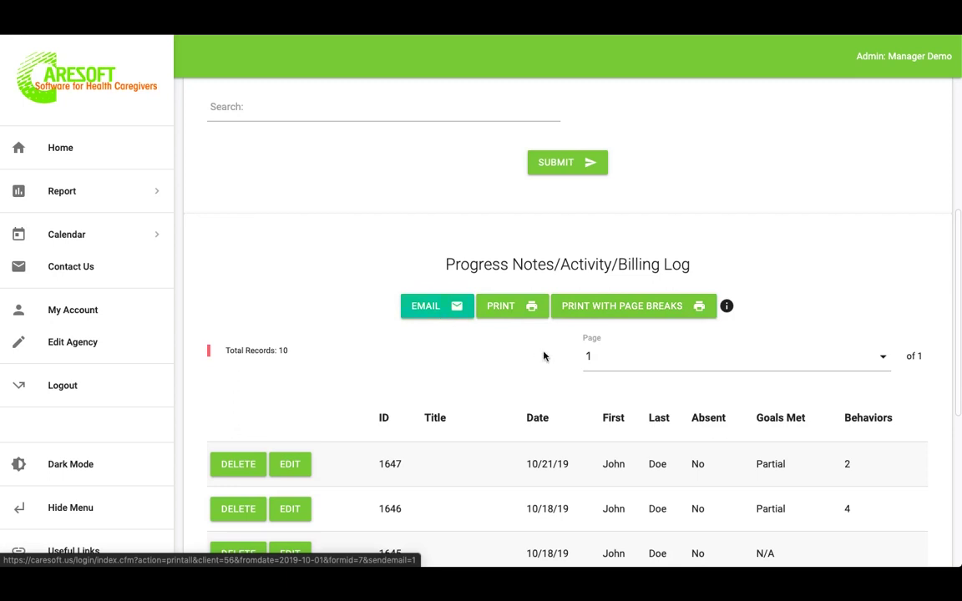
# - Print the filtered report and review the generated PDF
pyautogui.click(511, 312)
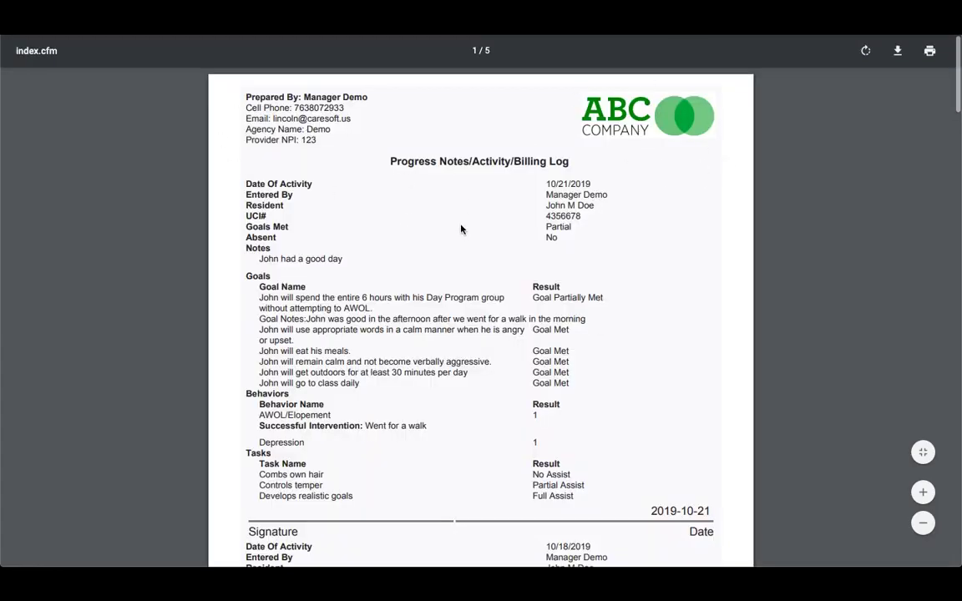
pyautogui.scroll(-2, 461, 229)
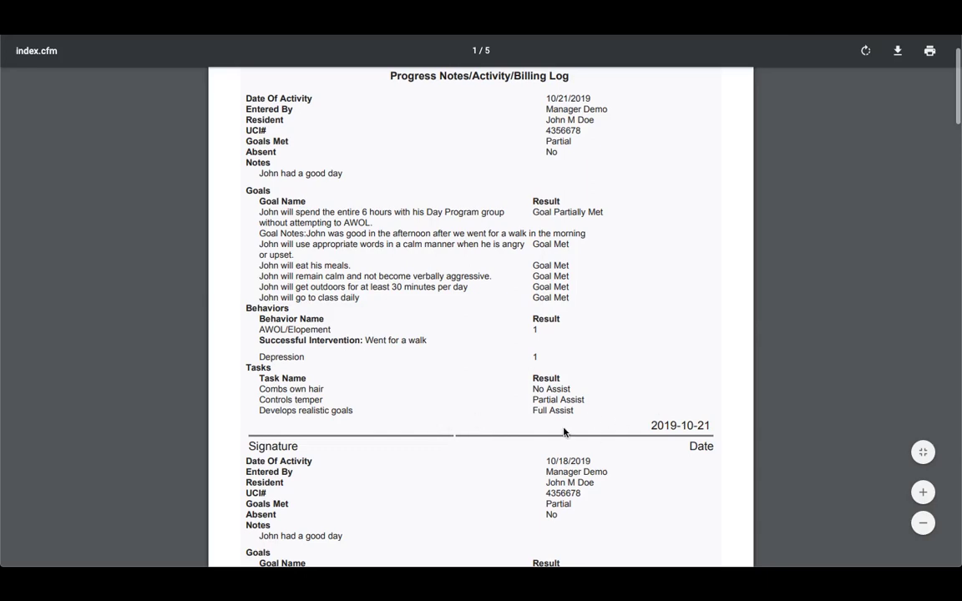
pyautogui.scroll(-15, 542, 417)
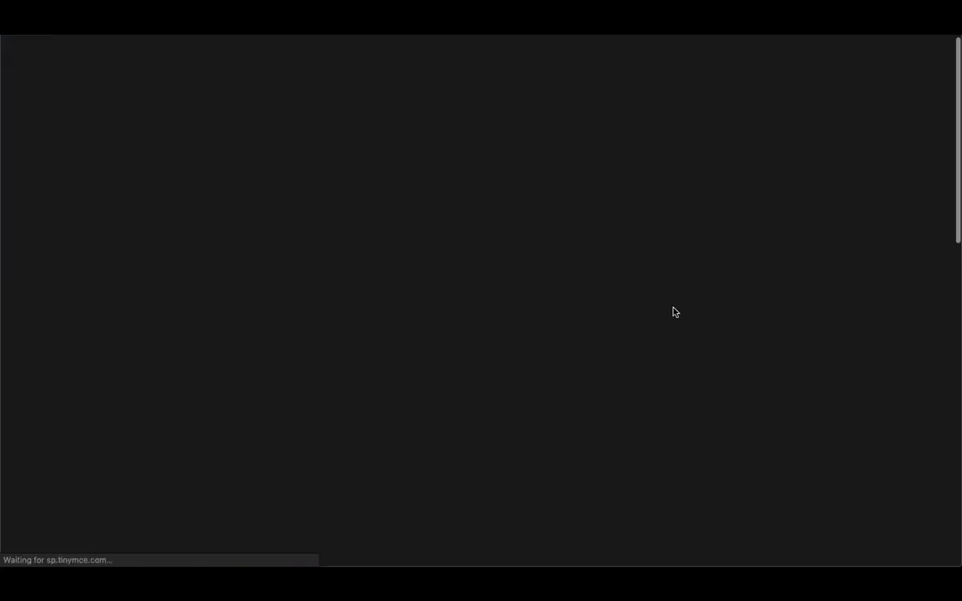
pyautogui.scroll(-5, 674, 313)
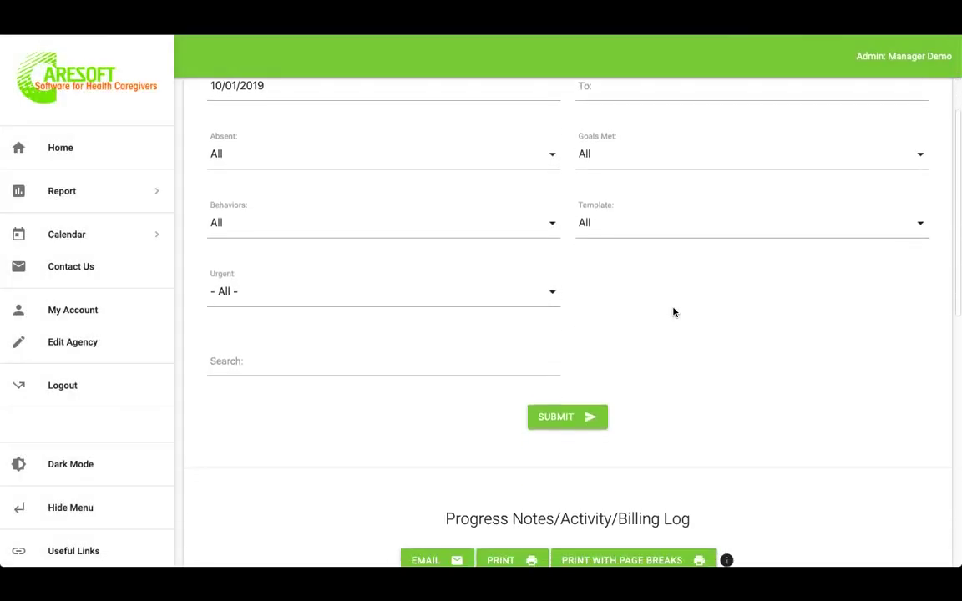
pyautogui.scroll(-4, 673, 313)
pyautogui.scroll(6, 654, 436)
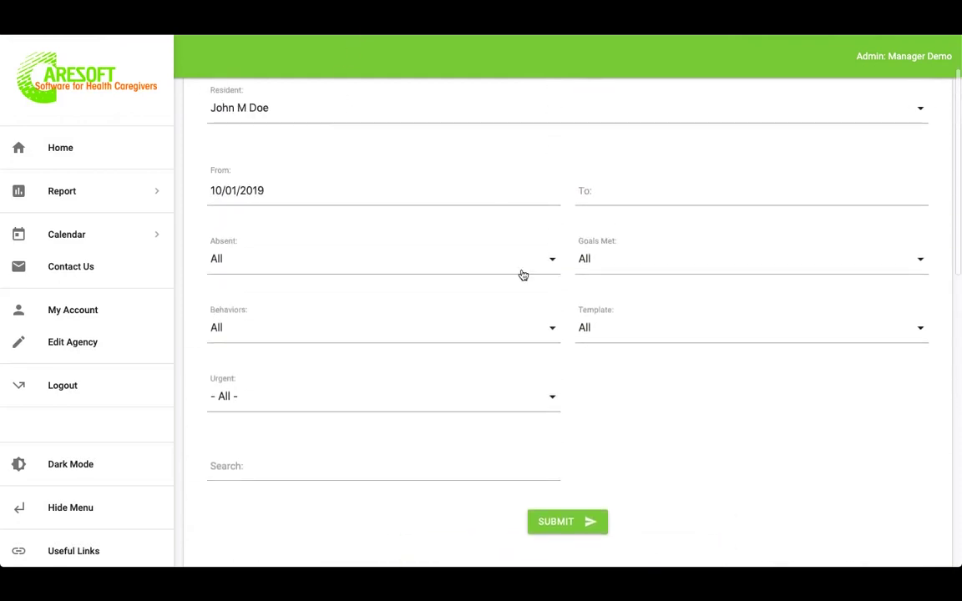
pyautogui.scroll(-2, 521, 275)
pyautogui.scroll(-3, 522, 275)
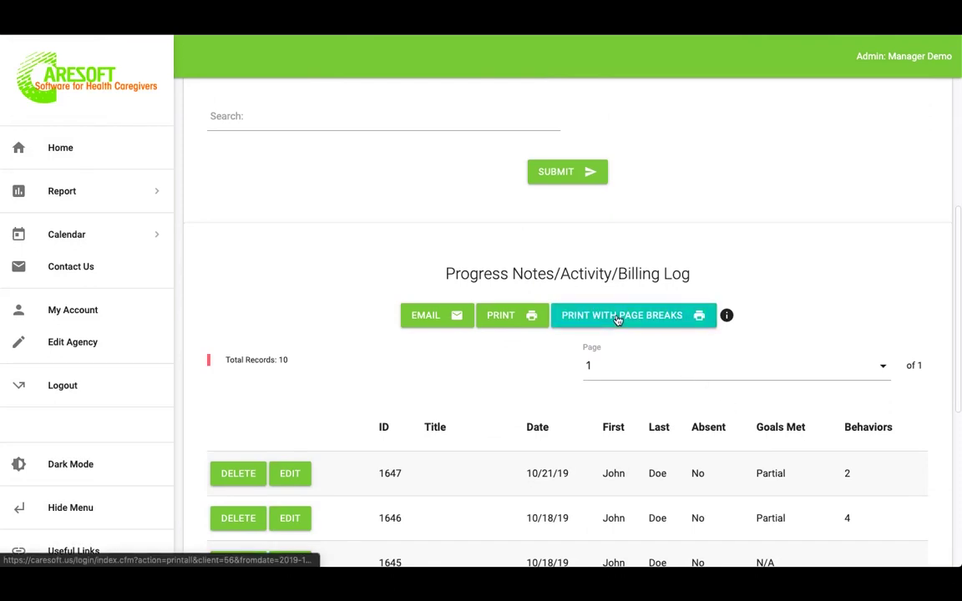
# - Print the report again with page breaks and review it
pyautogui.click(618, 317)
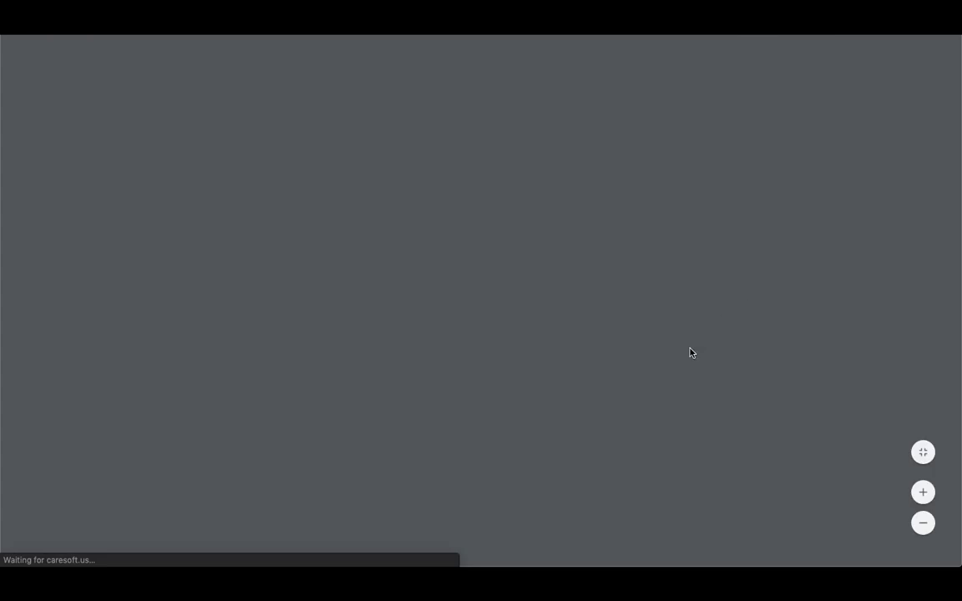
pyautogui.scroll(-15, 690, 352)
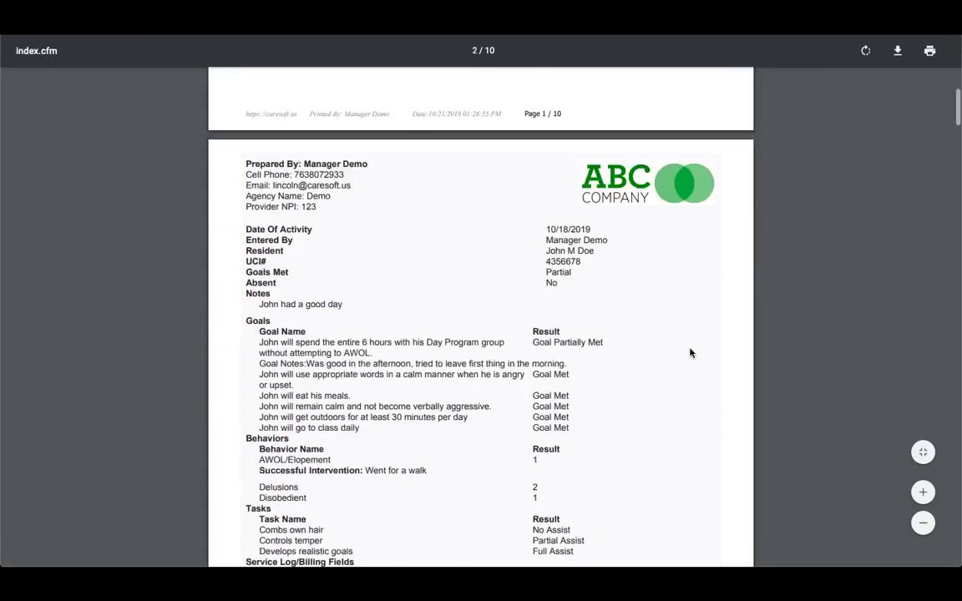
pyautogui.scroll(-10, 691, 352)
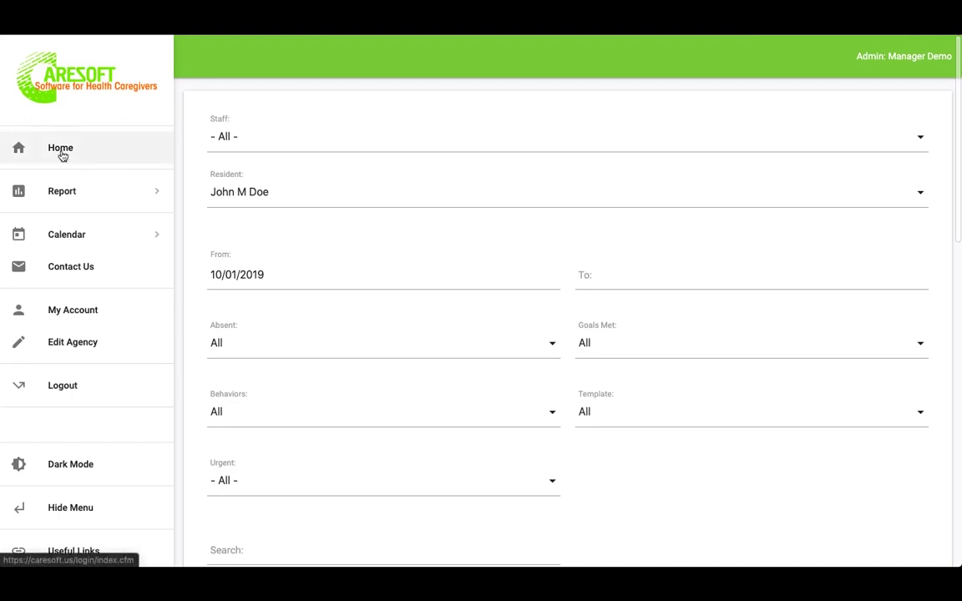
# - From the home dashboard, add a new Medications record and select the resident
pyautogui.click(63, 156)
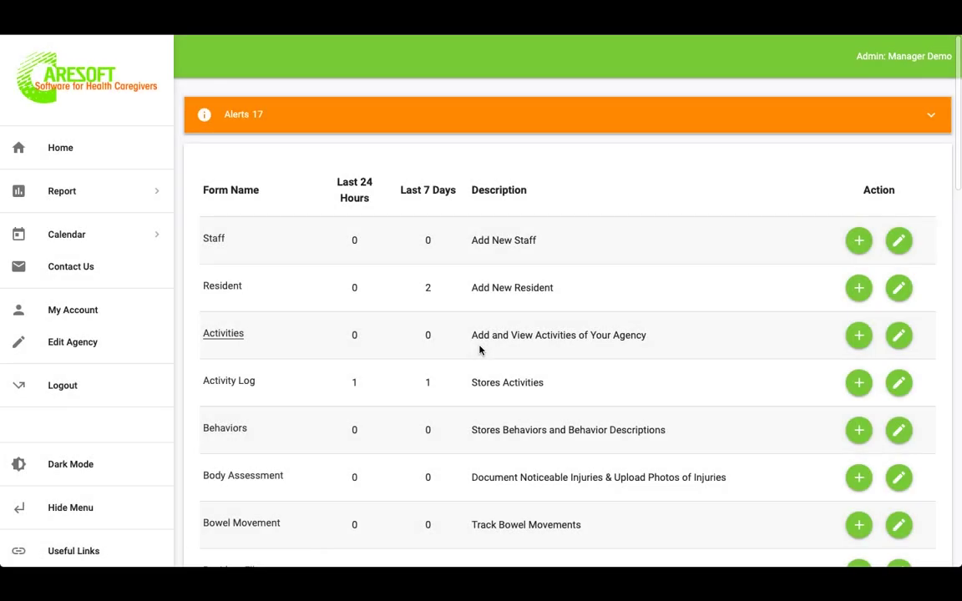
pyautogui.scroll(-1, 480, 351)
pyautogui.scroll(-5, 480, 351)
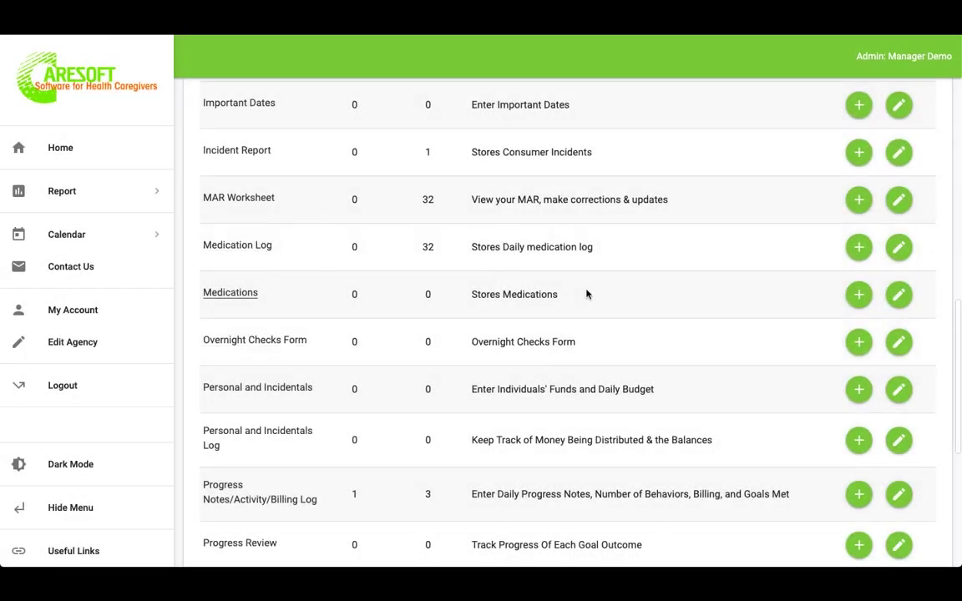
pyautogui.click(857, 297)
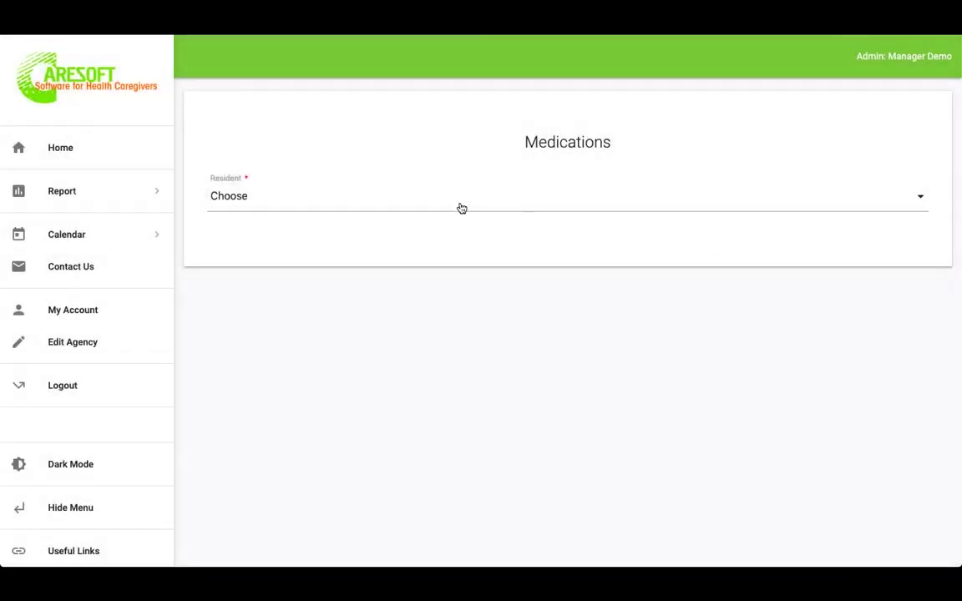
pyautogui.click(461, 207)
pyautogui.click(288, 404)
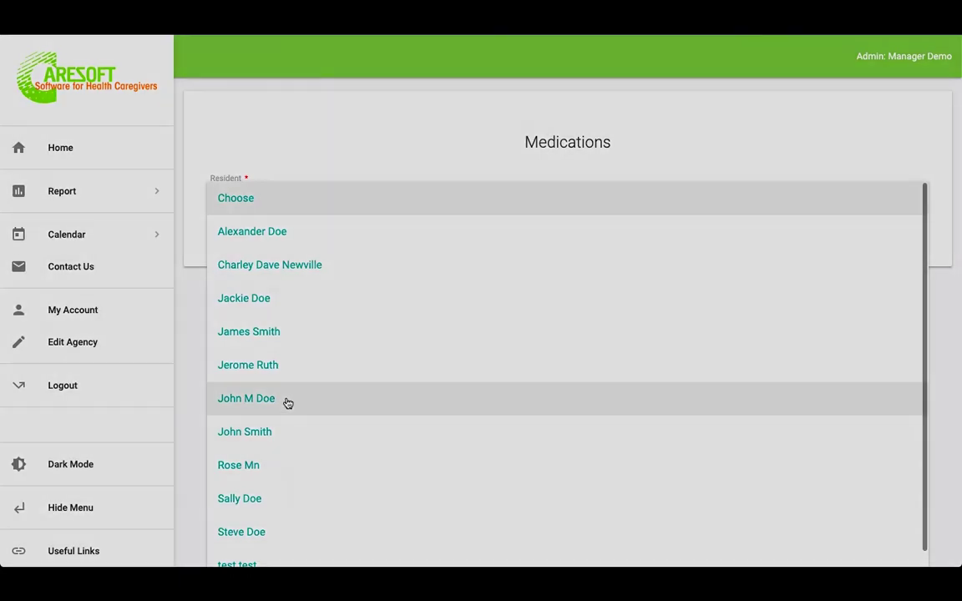
pyautogui.scroll(-3, 421, 377)
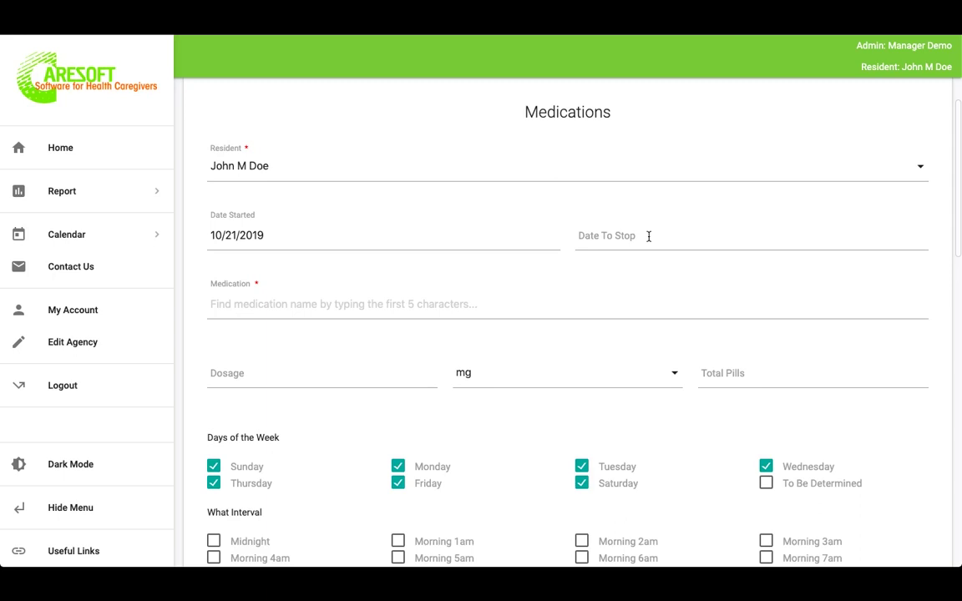
# - Search 'advil' and choose ADVIL SINUS CONGESTION AND PAIN RELIEF as the medication
pyautogui.click(328, 304)
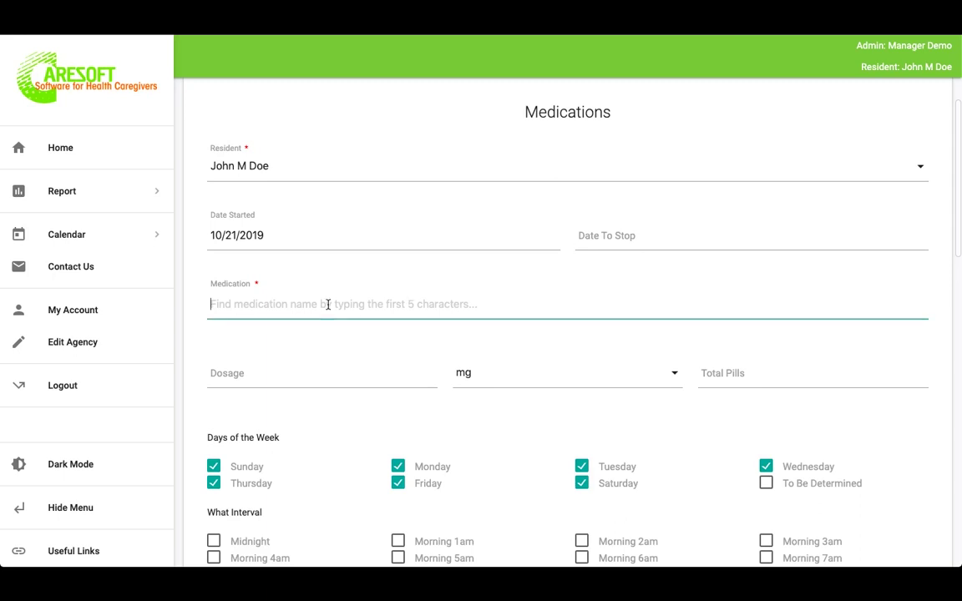
pyautogui.write('advi')
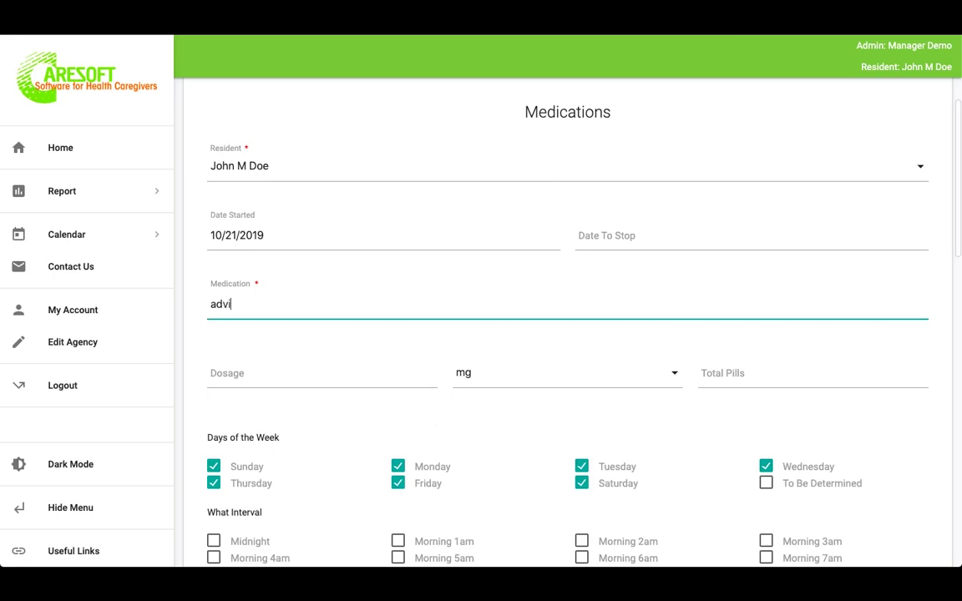
pyautogui.press('Escape')
pyautogui.press('BackSpace')
pyautogui.write('l')
pyautogui.scroll(-5, 293, 170)
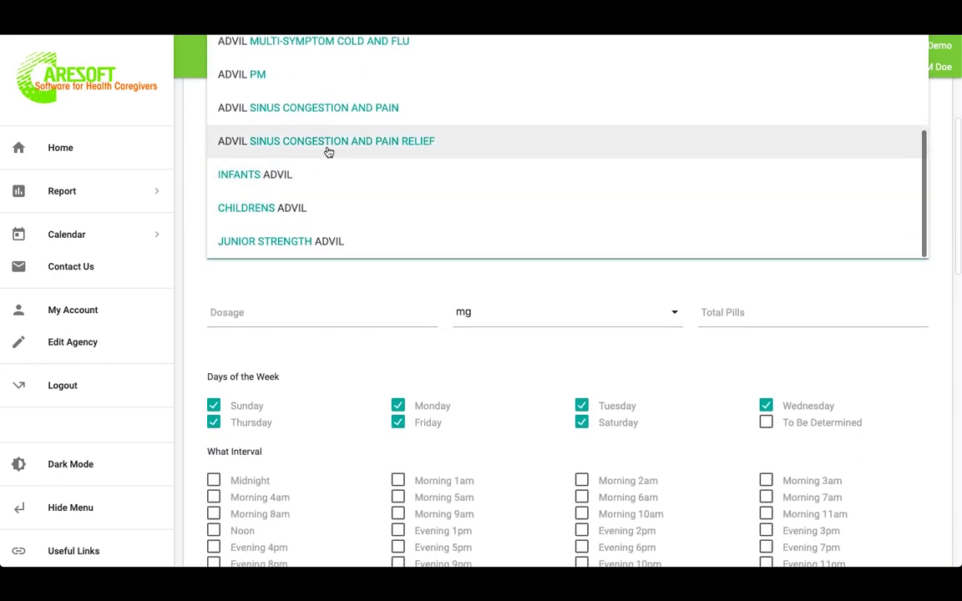
pyautogui.click(329, 152)
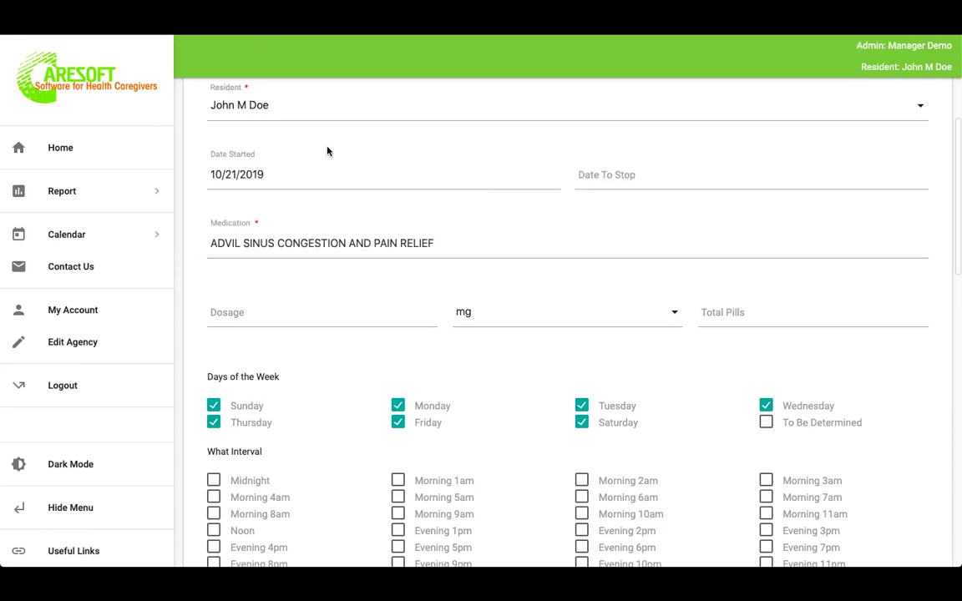
# - Keep mg as the dosage unit, leaving dosage and Total Pills blank
pyautogui.click(279, 315)
pyautogui.click(511, 317)
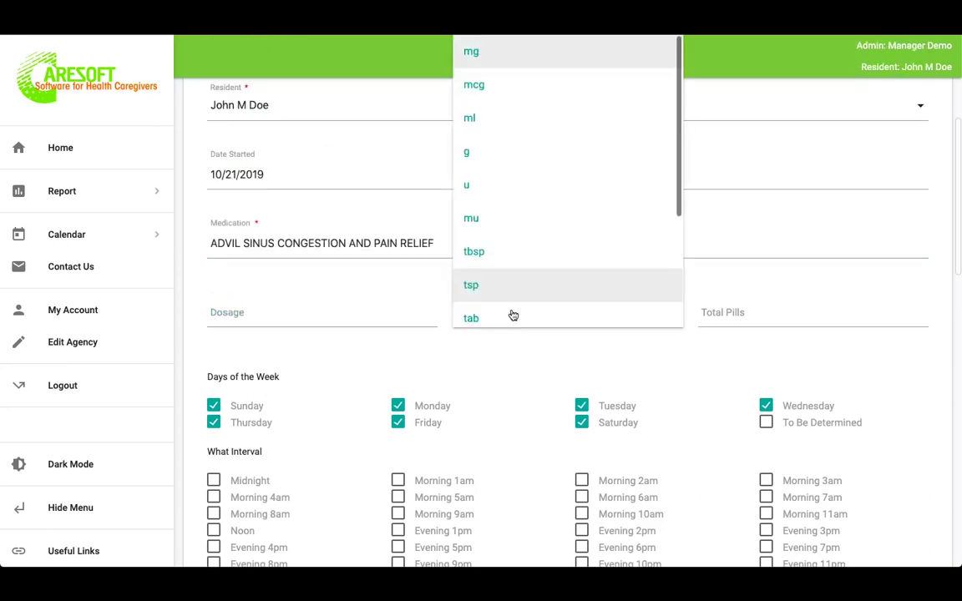
pyautogui.scroll(-2, 531, 220)
pyautogui.scroll(-1, 531, 221)
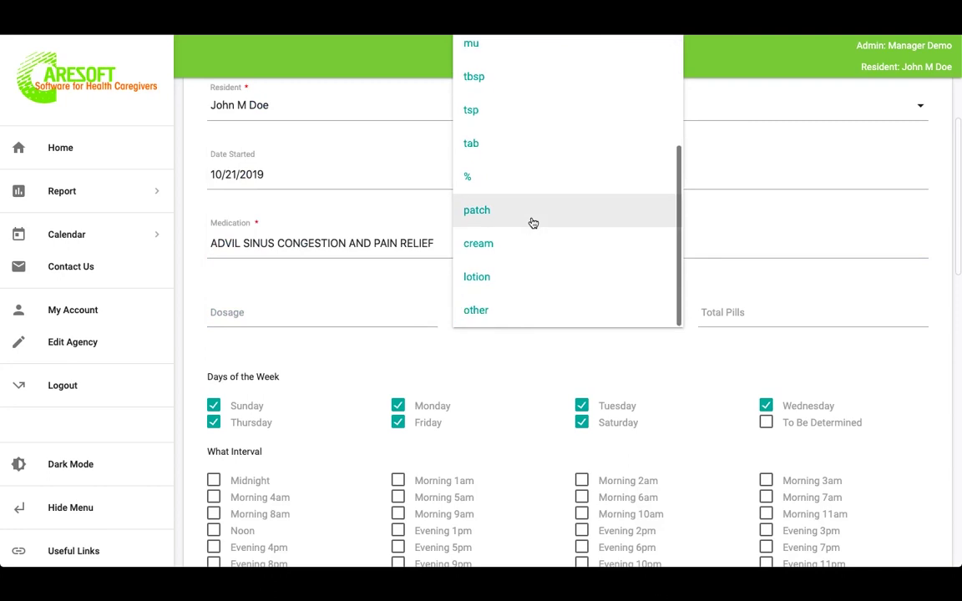
pyautogui.scroll(3, 531, 220)
pyautogui.click(813, 312)
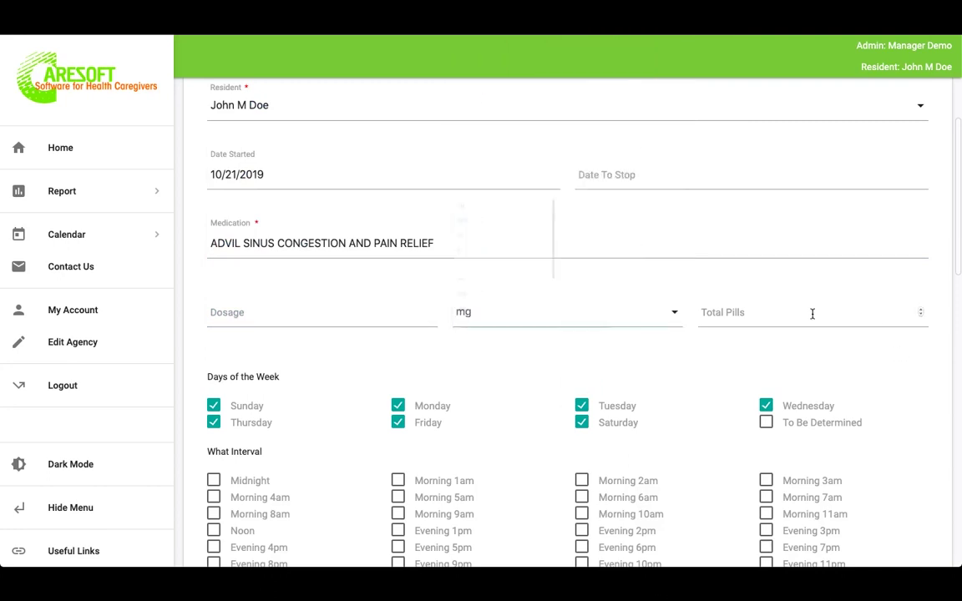
pyautogui.click(811, 314)
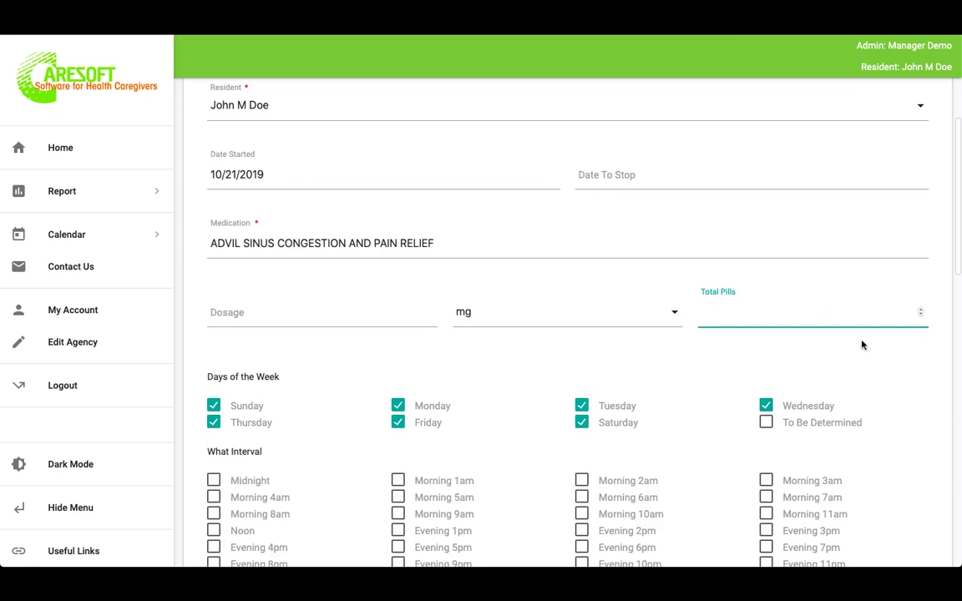
# - Review the medication form, leaving Prescribing Doctor unselected
pyautogui.click(901, 376)
pyautogui.scroll(-2, 901, 376)
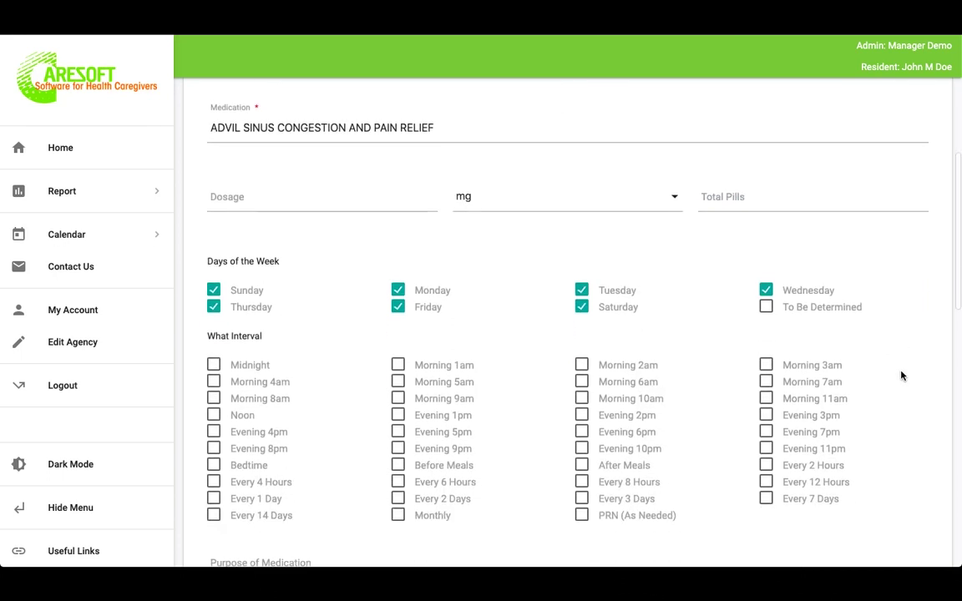
pyautogui.scroll(-3, 644, 348)
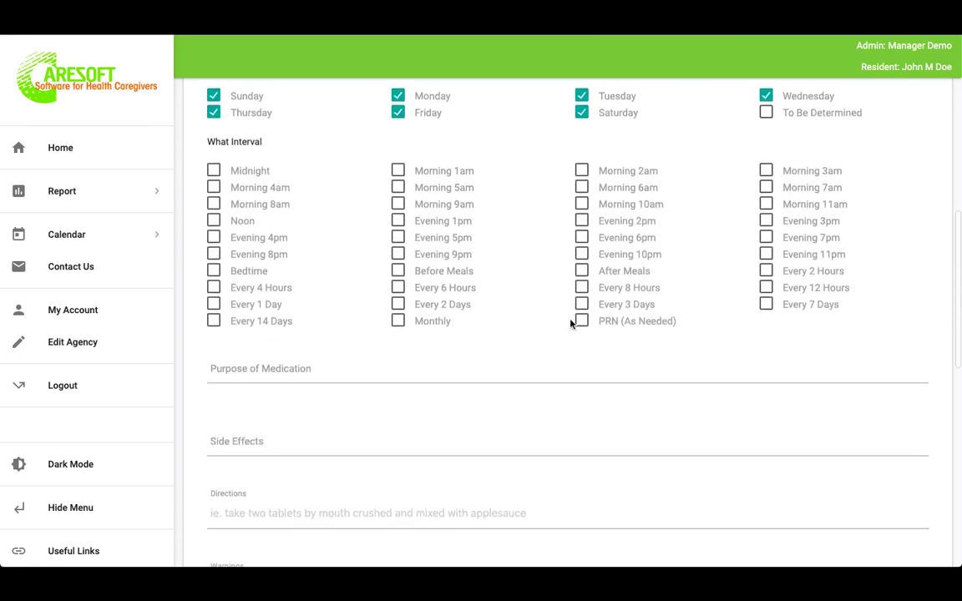
pyautogui.scroll(-1, 534, 321)
pyautogui.scroll(-4, 361, 345)
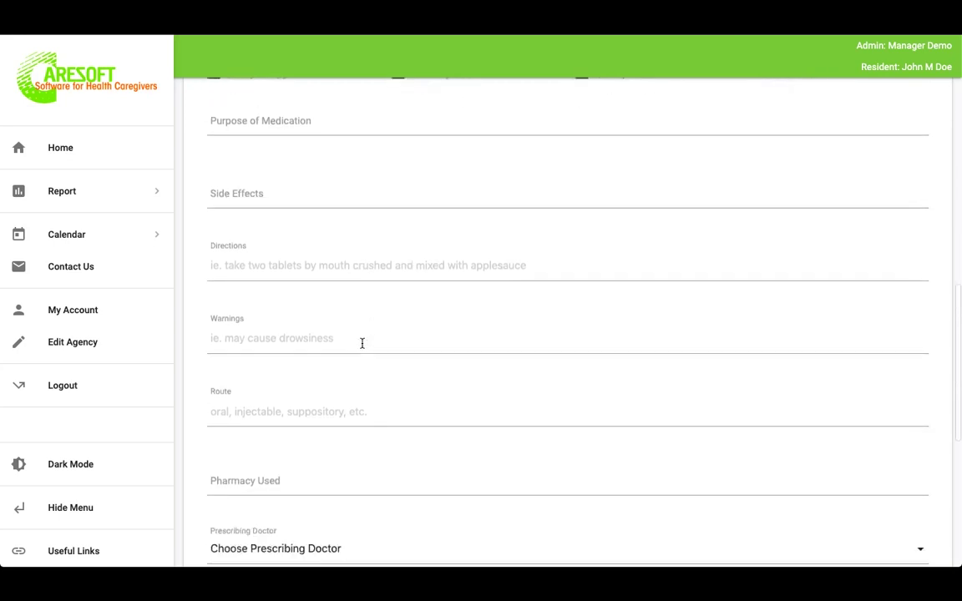
pyautogui.scroll(2, 362, 343)
pyautogui.scroll(-6, 361, 344)
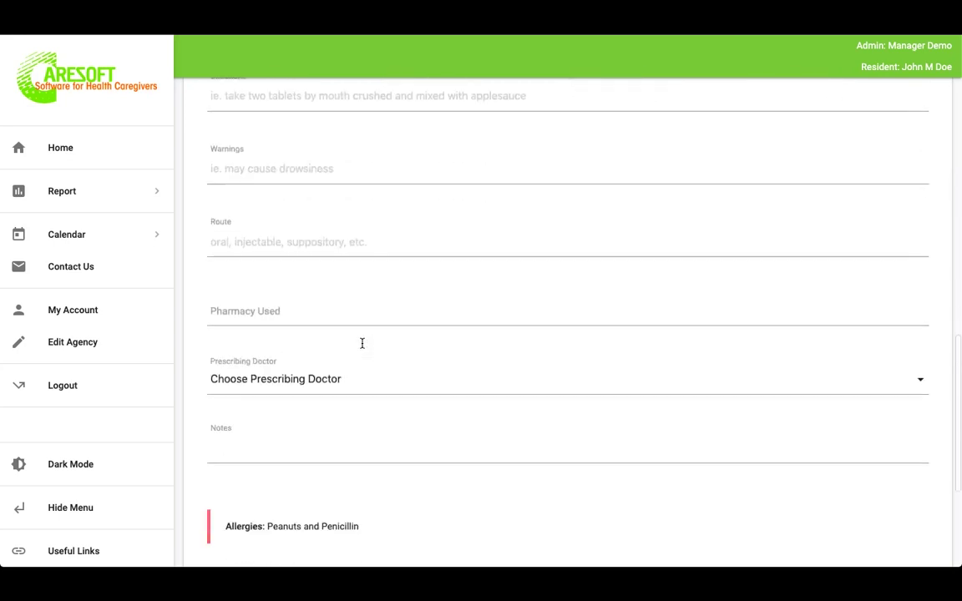
pyautogui.scroll(1, 361, 346)
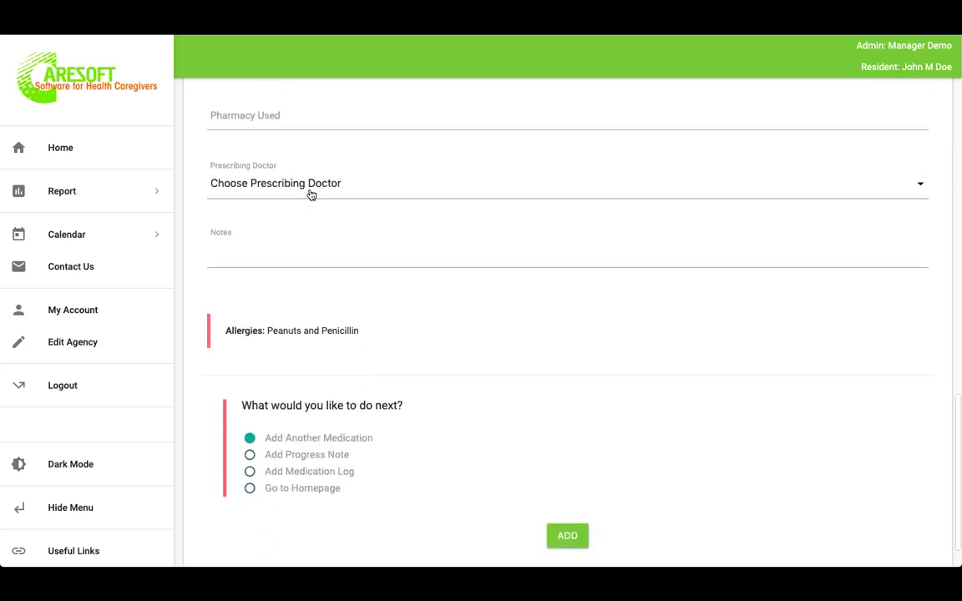
pyautogui.click(313, 185)
pyautogui.click(314, 189)
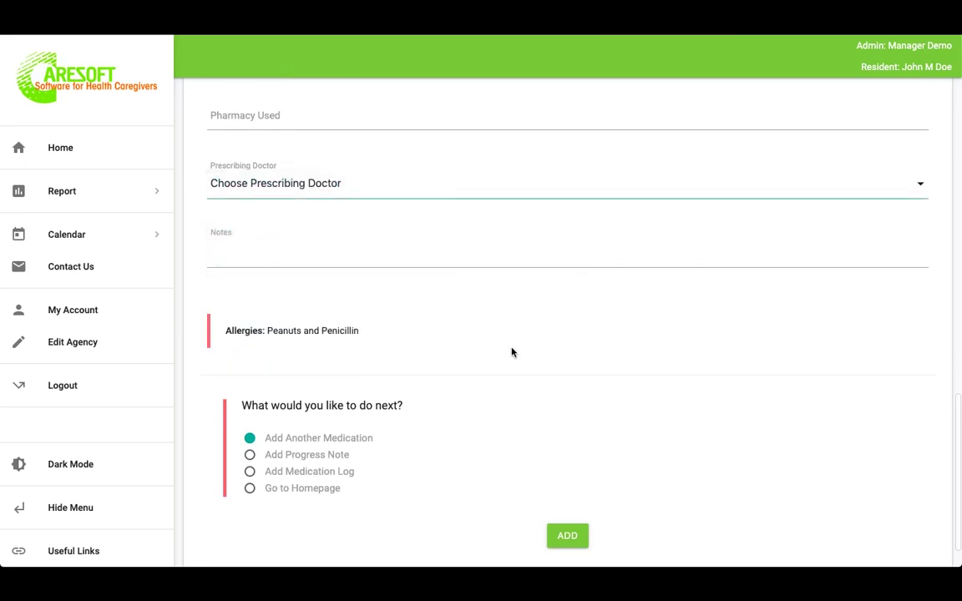
pyautogui.scroll(-1, 512, 351)
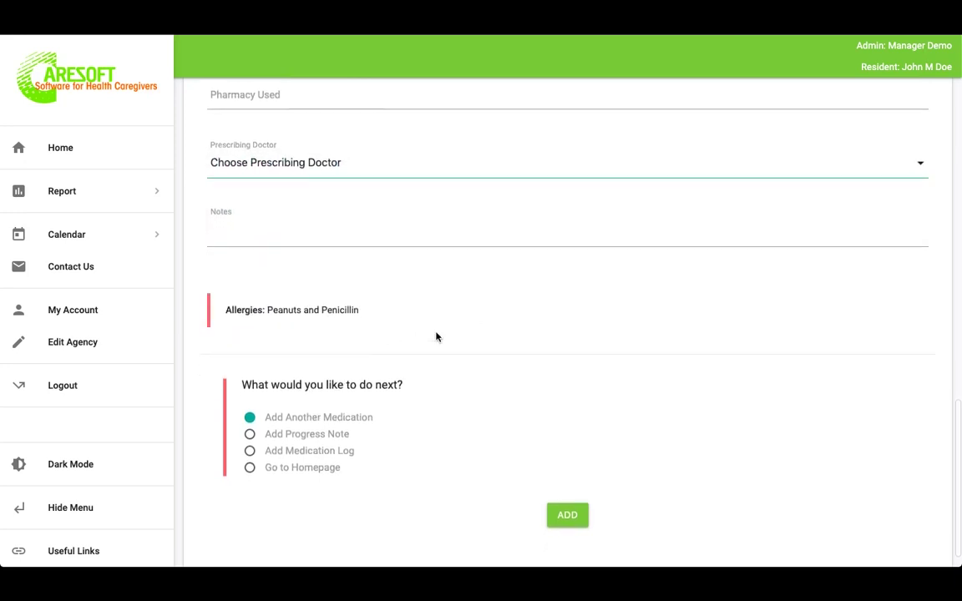
pyautogui.scroll(-1, 437, 335)
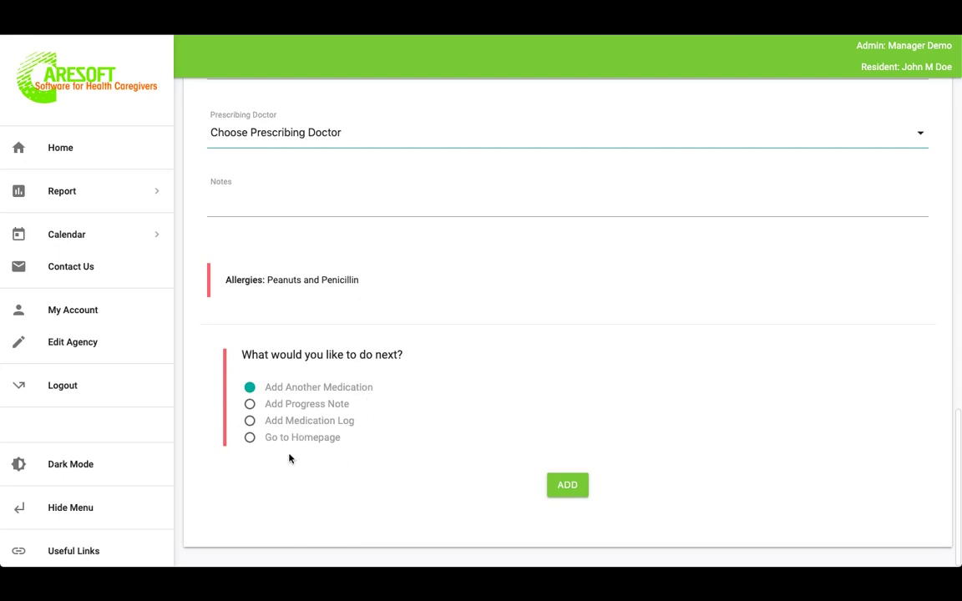
# - Go back to the home dashboard and look over the forms list
pyautogui.click(70, 156)
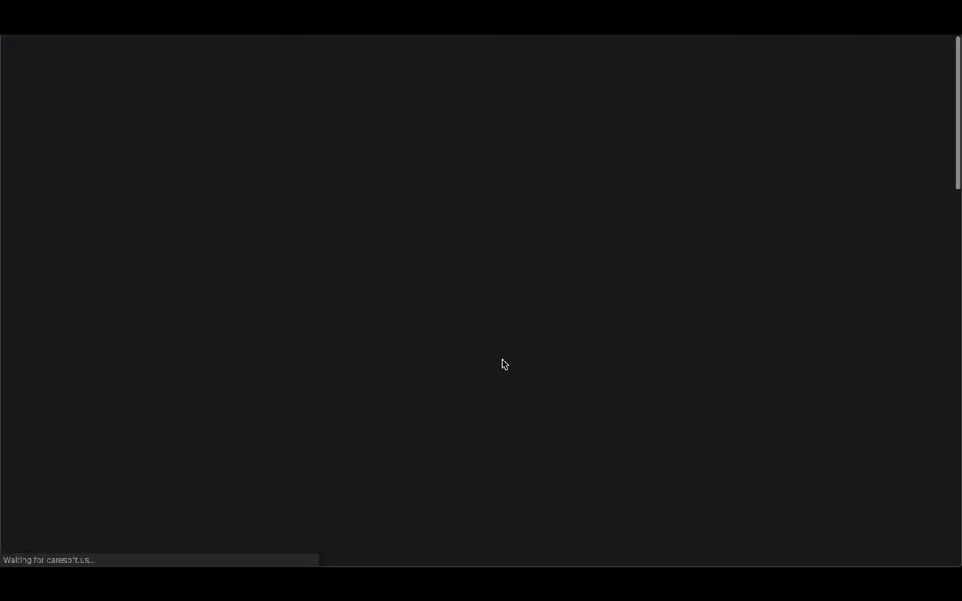
pyautogui.scroll(-8, 503, 364)
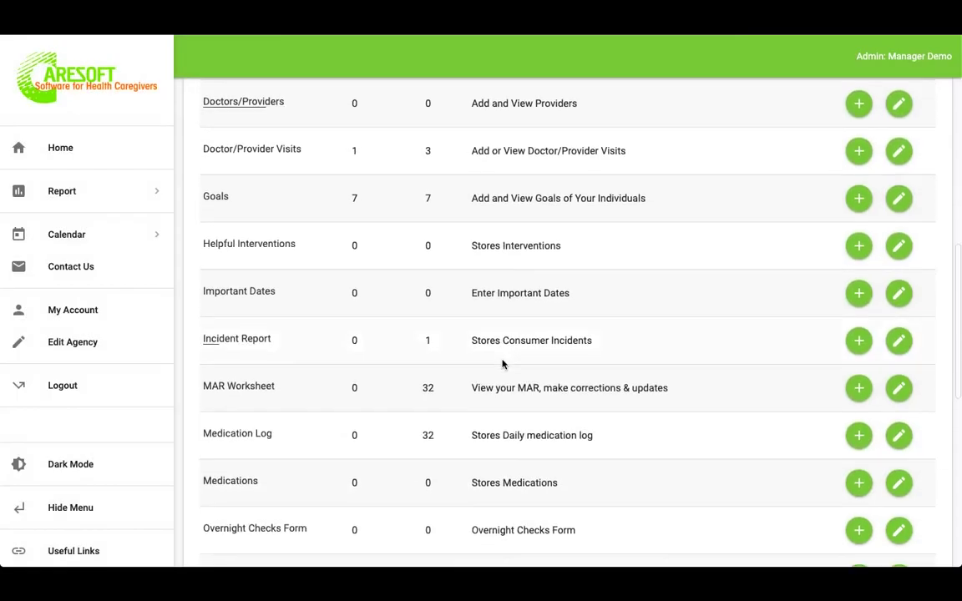
pyautogui.scroll(-7, 503, 364)
pyautogui.scroll(6, 502, 364)
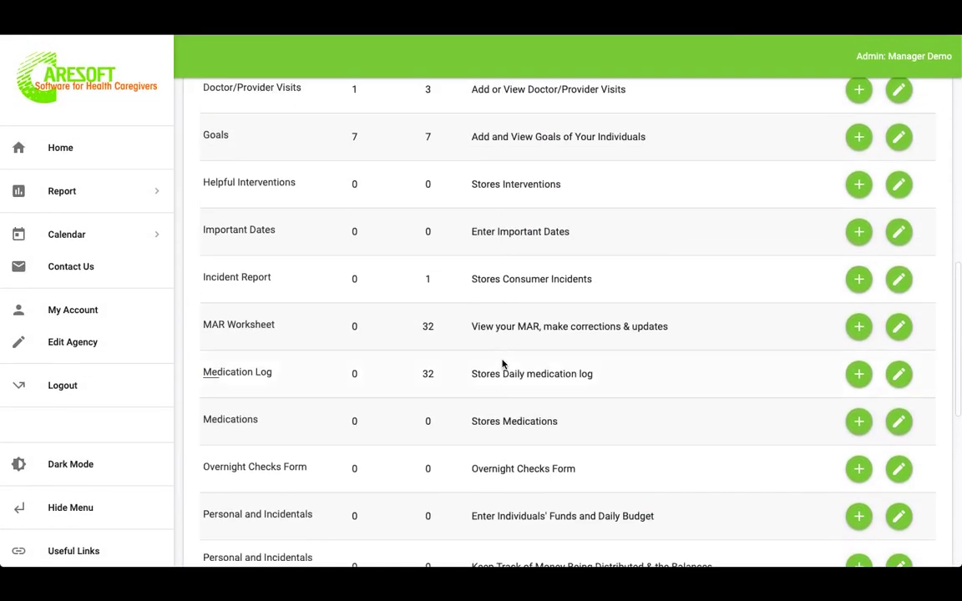
pyautogui.scroll(-1, 483, 364)
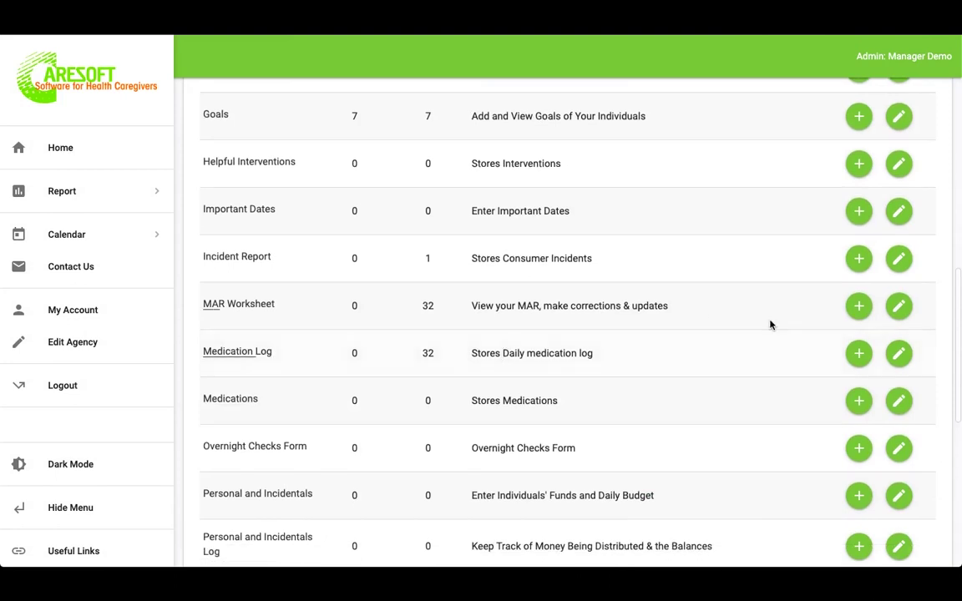
# - Add a Medication Log entry for the resident and set What Interval to Morning
pyautogui.click(865, 354)
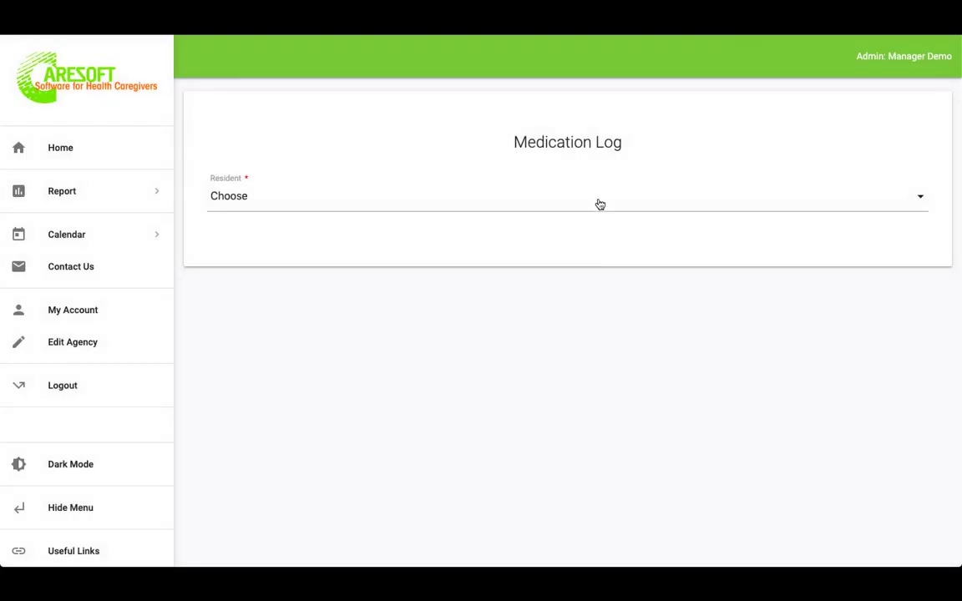
pyautogui.click(597, 203)
pyautogui.click(317, 402)
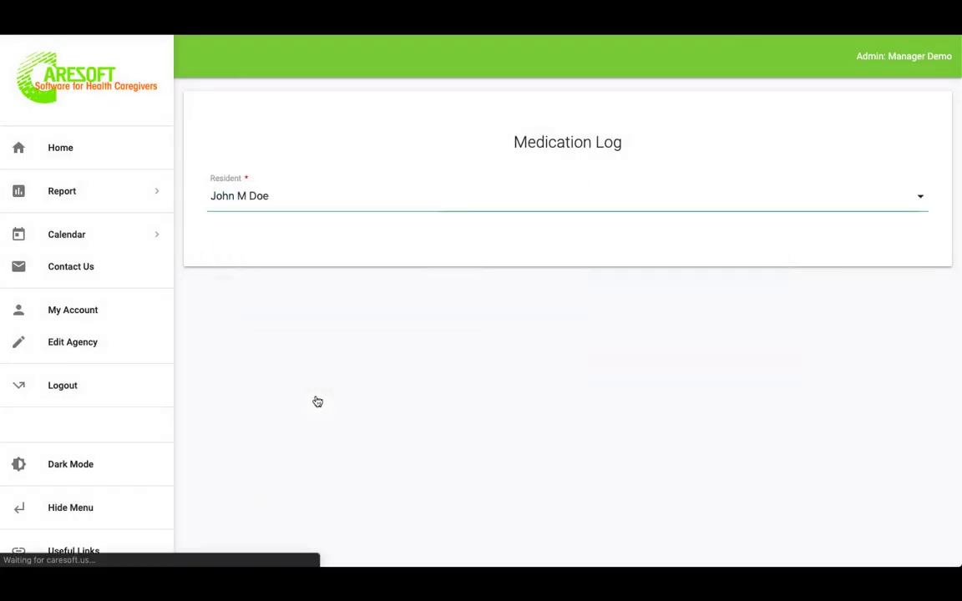
pyautogui.scroll(-2, 315, 402)
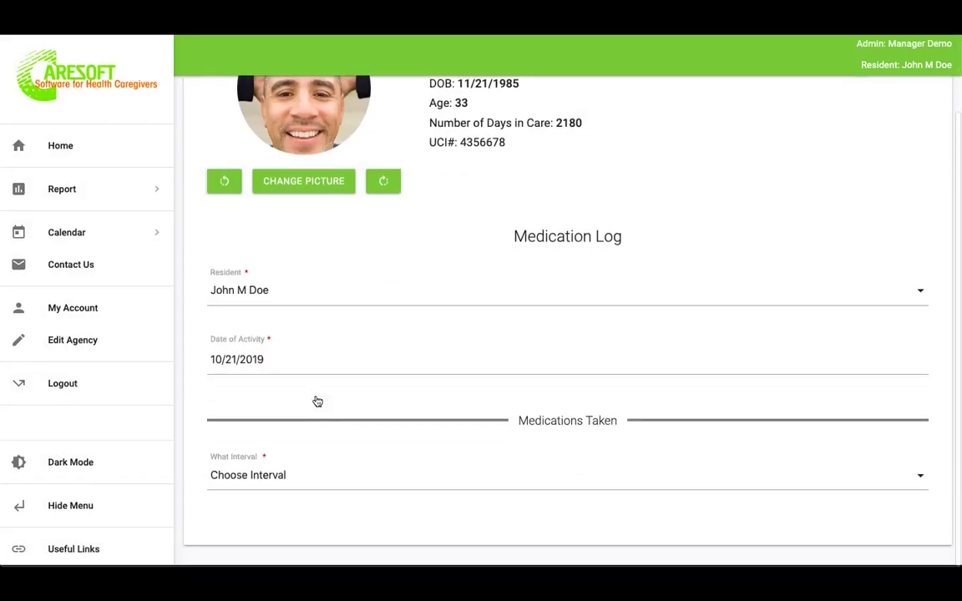
pyautogui.click(299, 483)
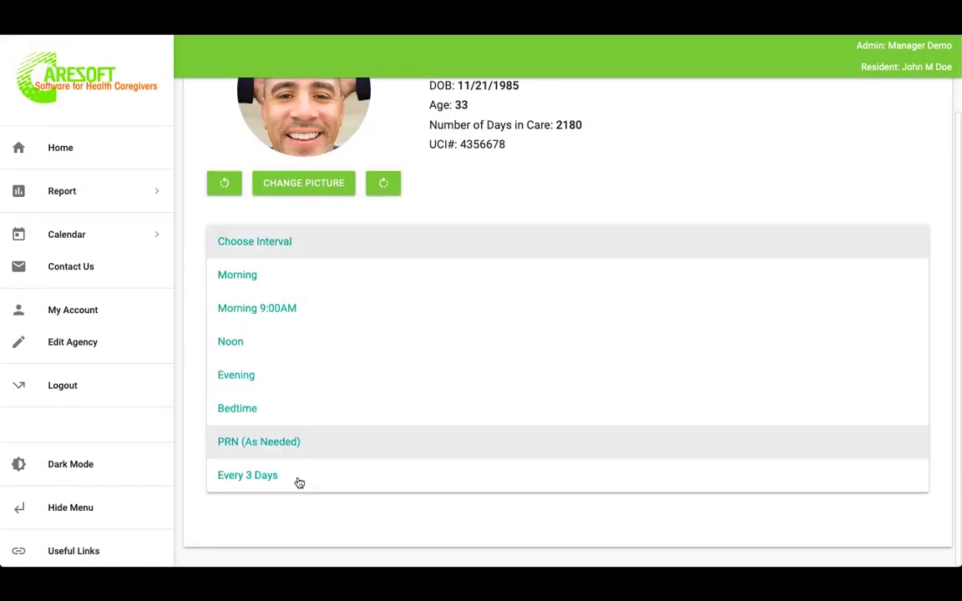
pyautogui.click(261, 278)
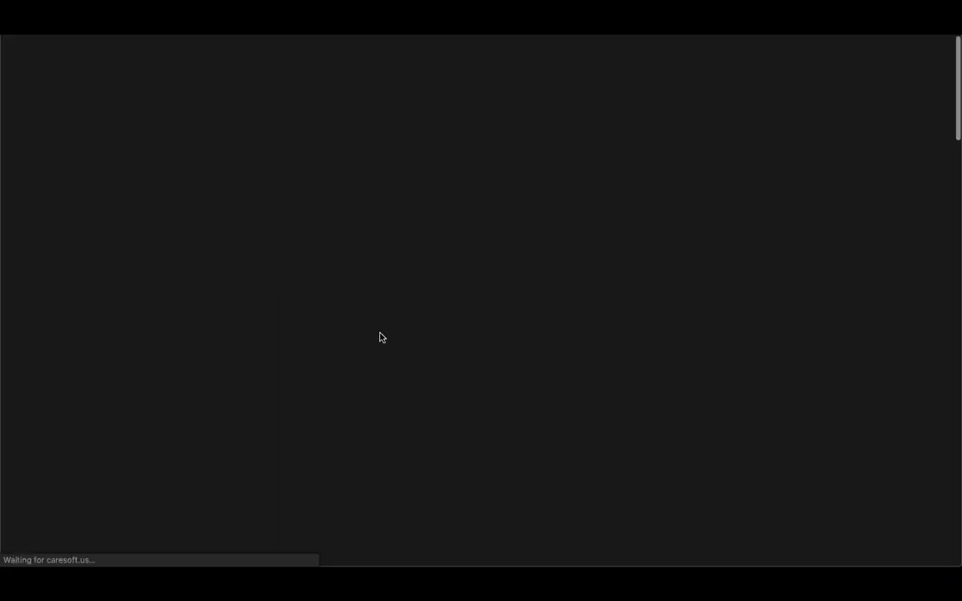
pyautogui.scroll(-5, 380, 338)
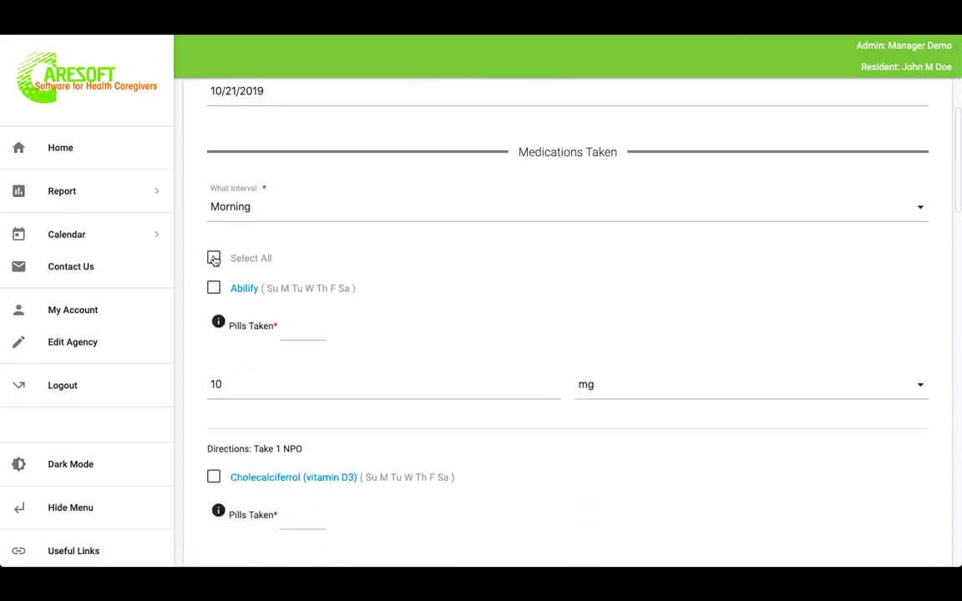
pyautogui.click(213, 259)
pyautogui.scroll(-20, 431, 405)
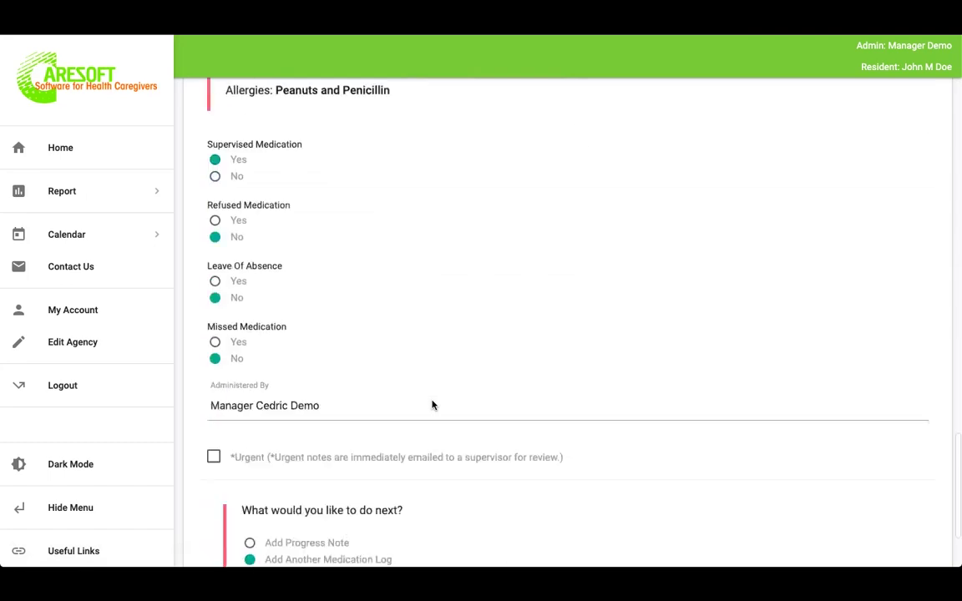
pyautogui.click(555, 486)
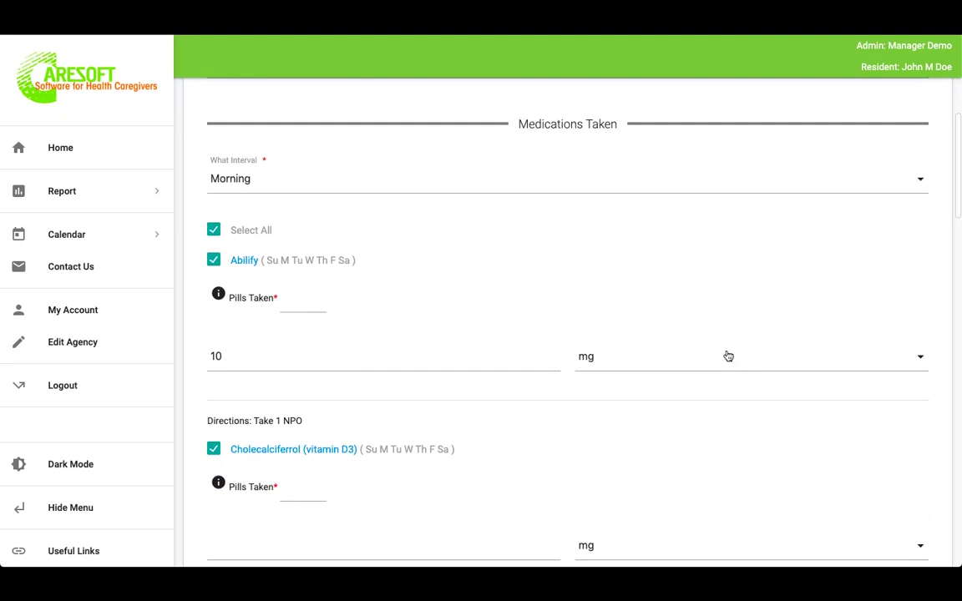
pyautogui.click(301, 300)
pyautogui.scroll(-2, 301, 384)
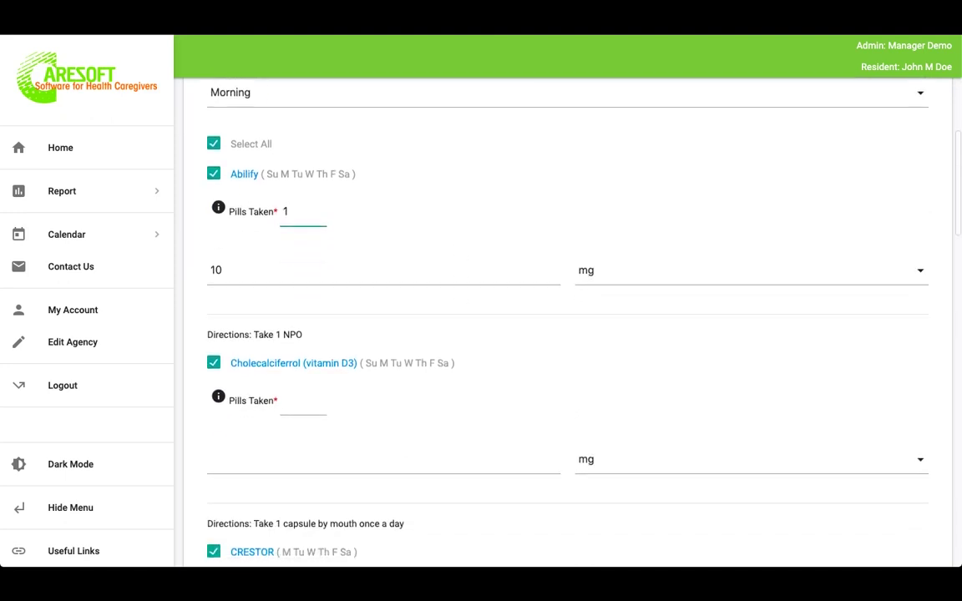
pyautogui.click(294, 396)
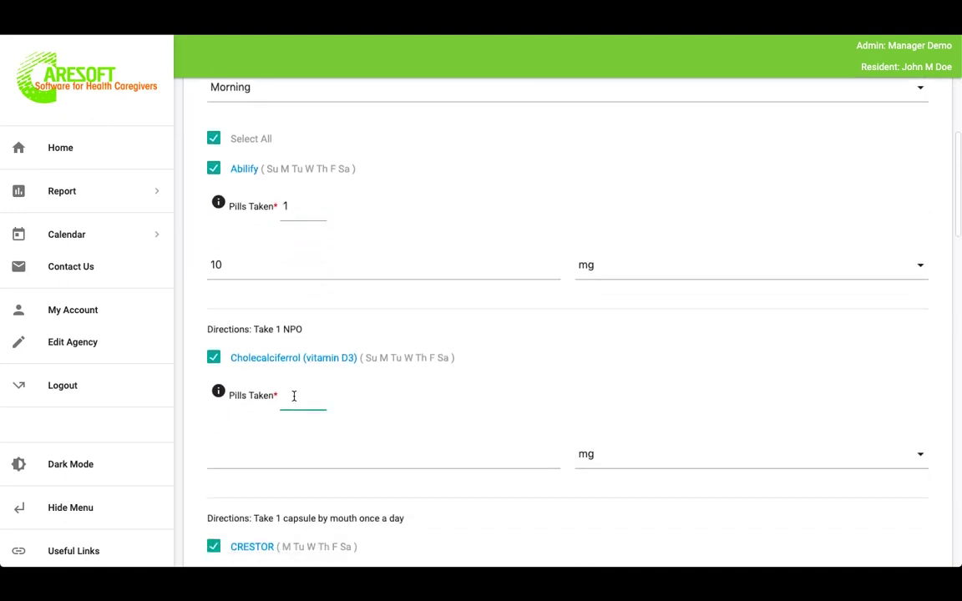
pyautogui.scroll(-5, 551, 334)
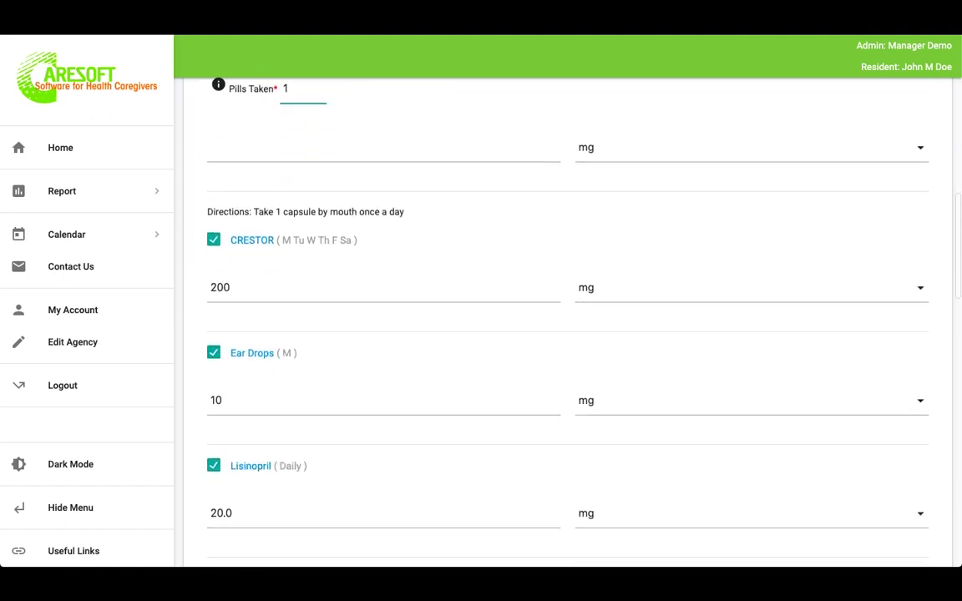
pyautogui.scroll(1, 551, 334)
pyautogui.scroll(-3, 551, 334)
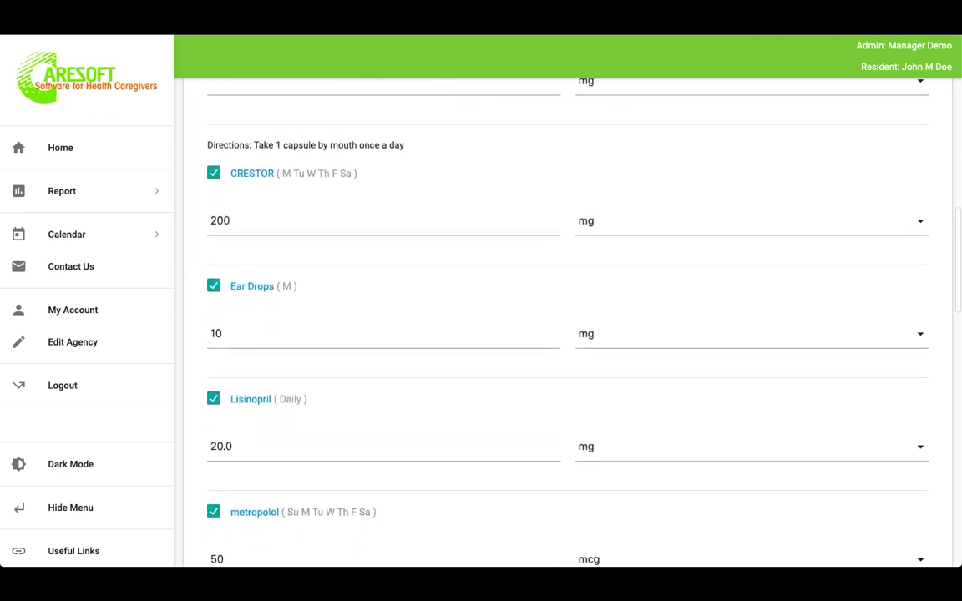
pyautogui.scroll(-5, 267, 286)
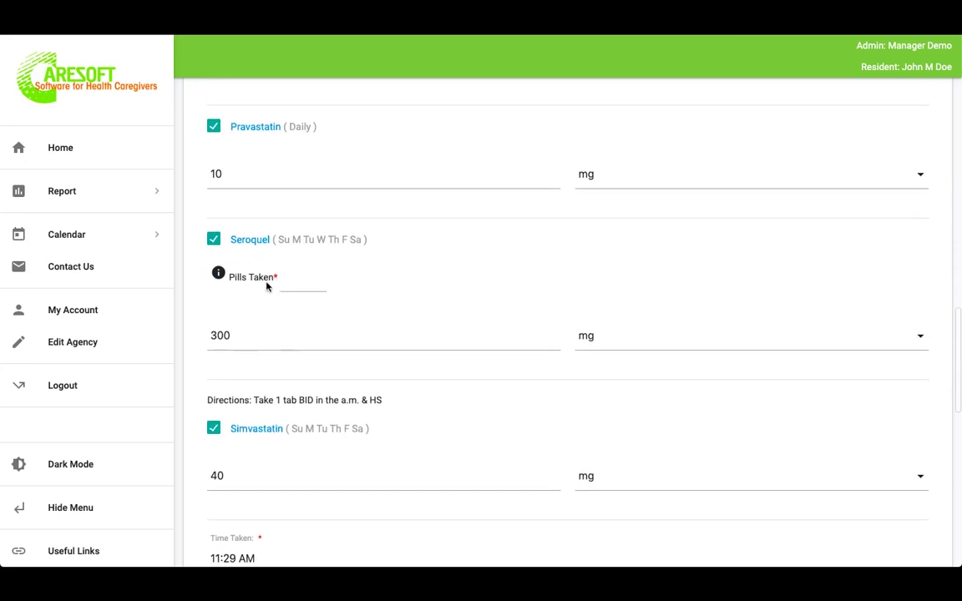
pyautogui.click(294, 284)
pyautogui.scroll(-4, 368, 333)
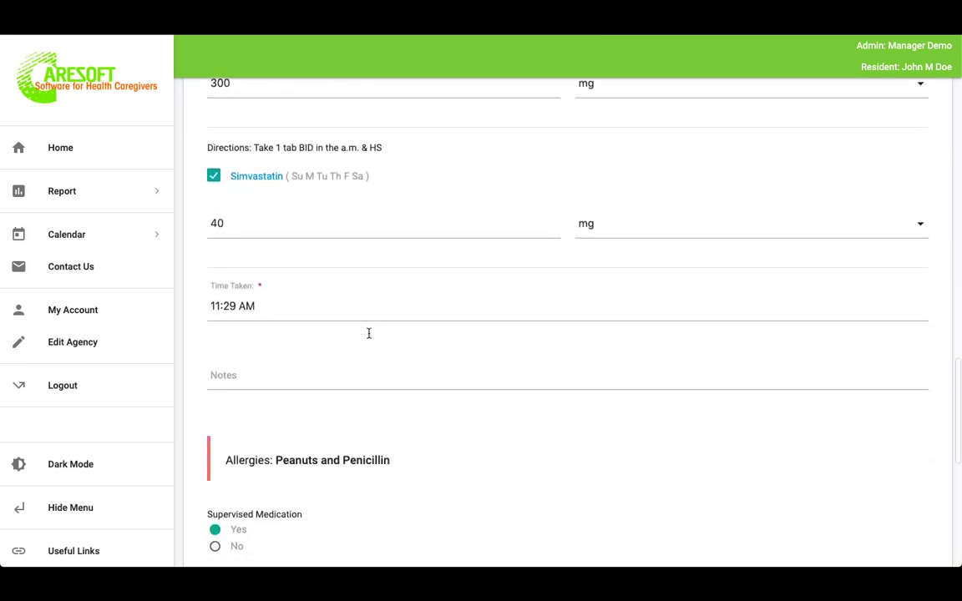
pyautogui.scroll(14, 369, 334)
pyautogui.scroll(-10, 369, 337)
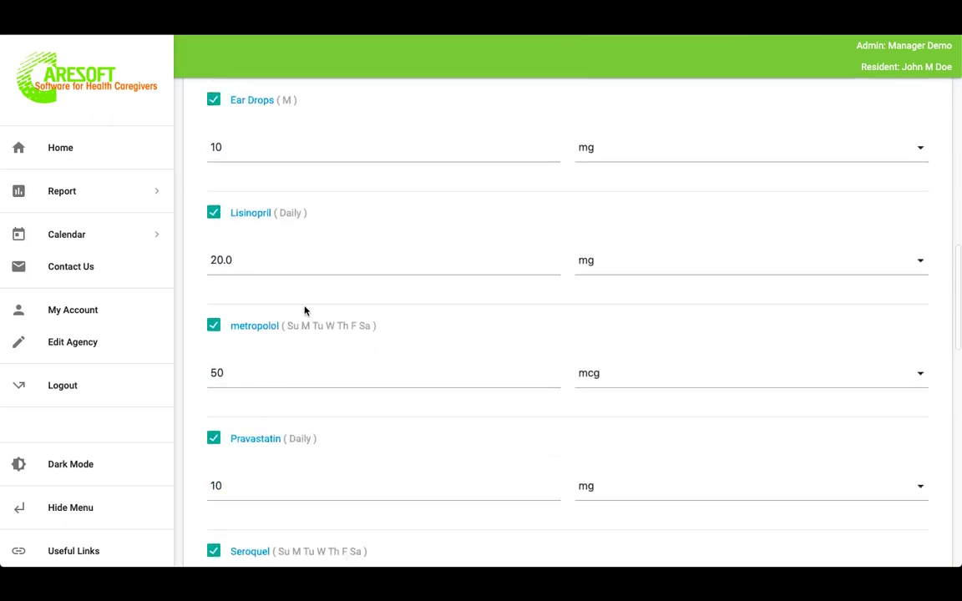
pyautogui.click(260, 257)
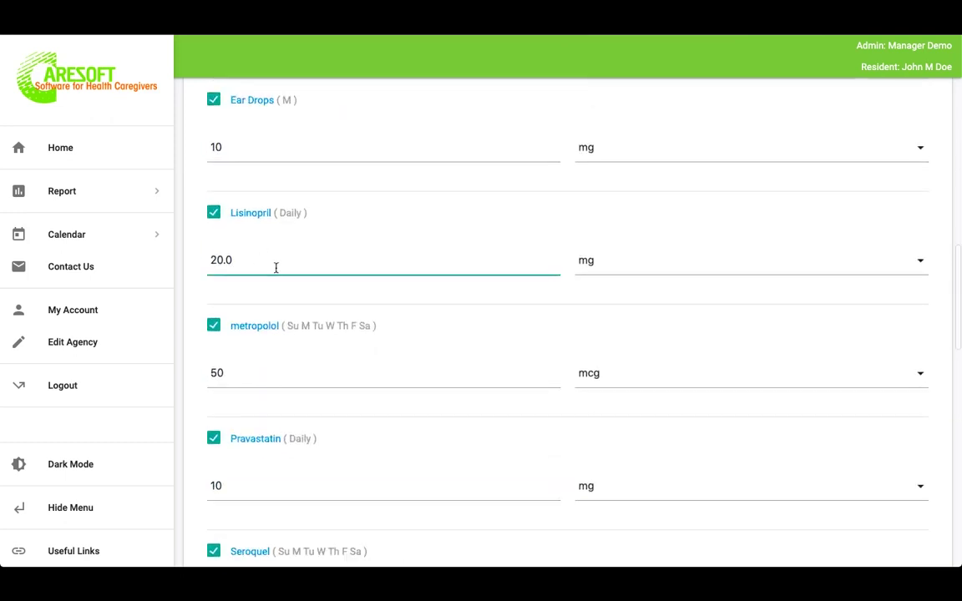
pyautogui.scroll(-10, 386, 483)
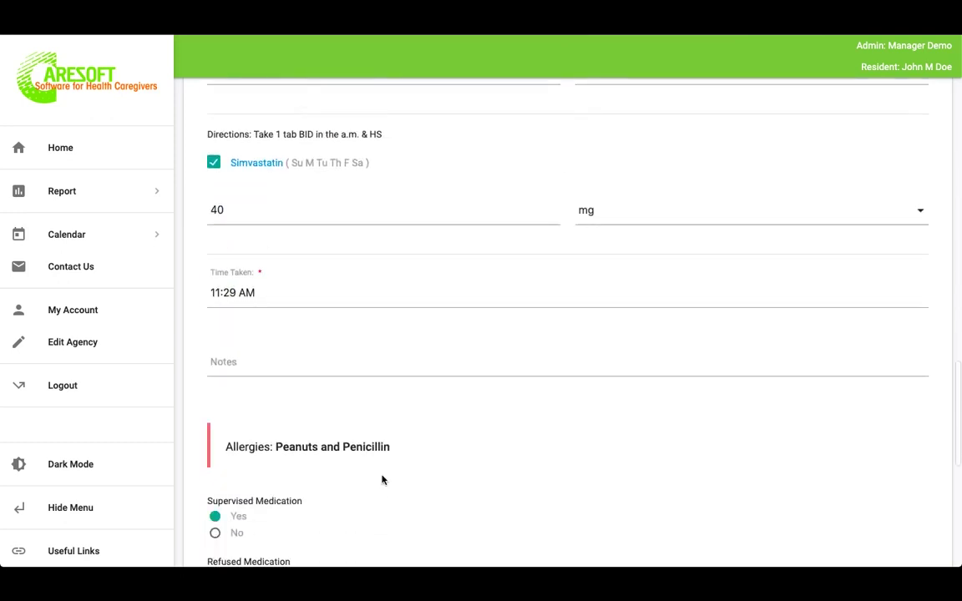
pyautogui.scroll(-1, 382, 480)
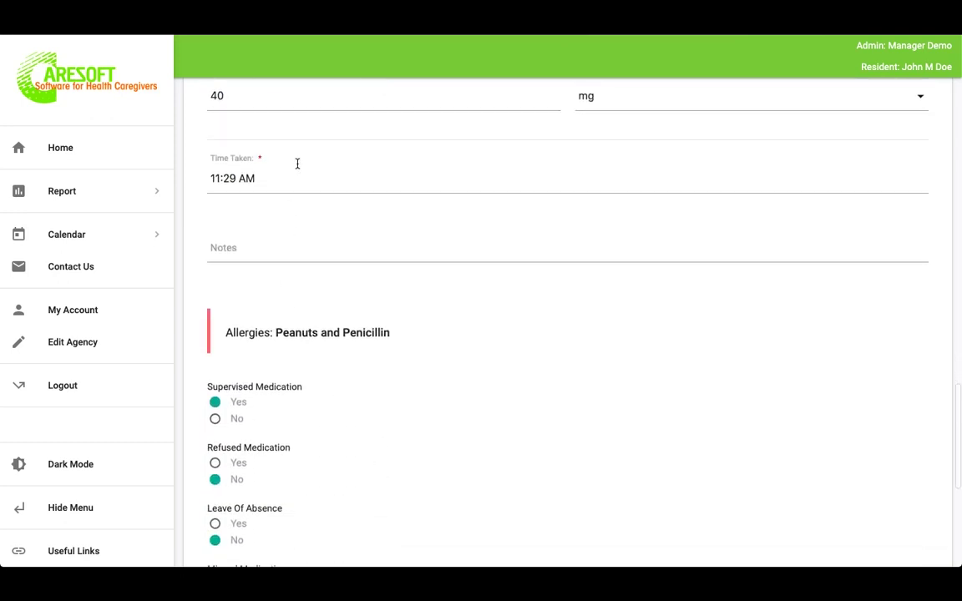
# - Open Notes and check the Administered By value without changing it
pyautogui.click(264, 244)
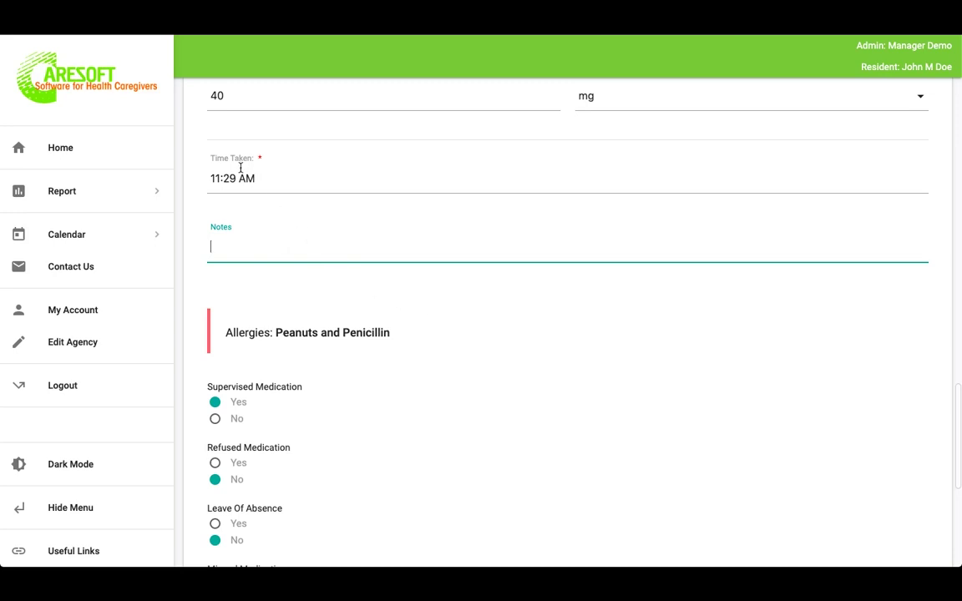
pyautogui.scroll(-3, 381, 362)
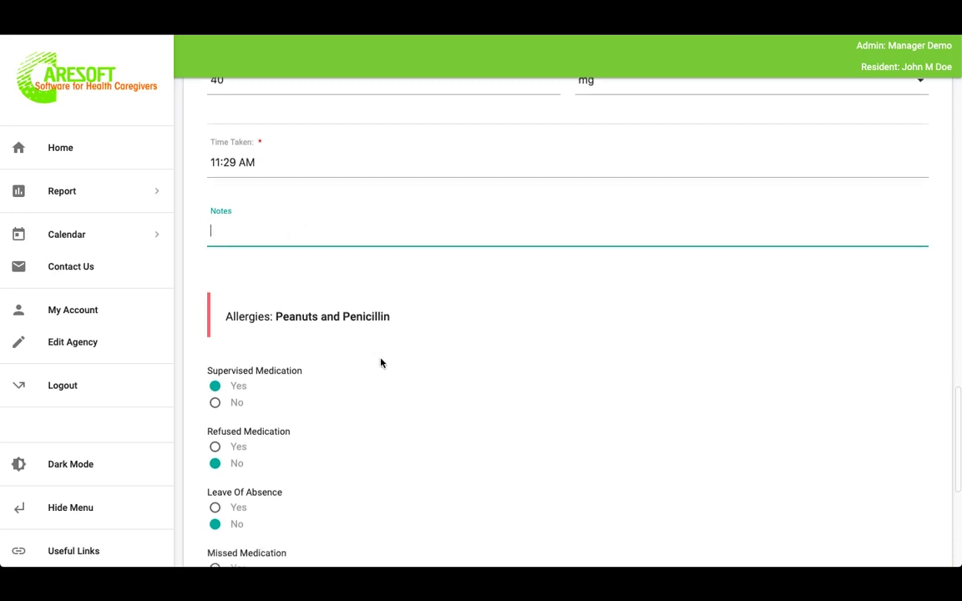
pyautogui.scroll(-1, 380, 362)
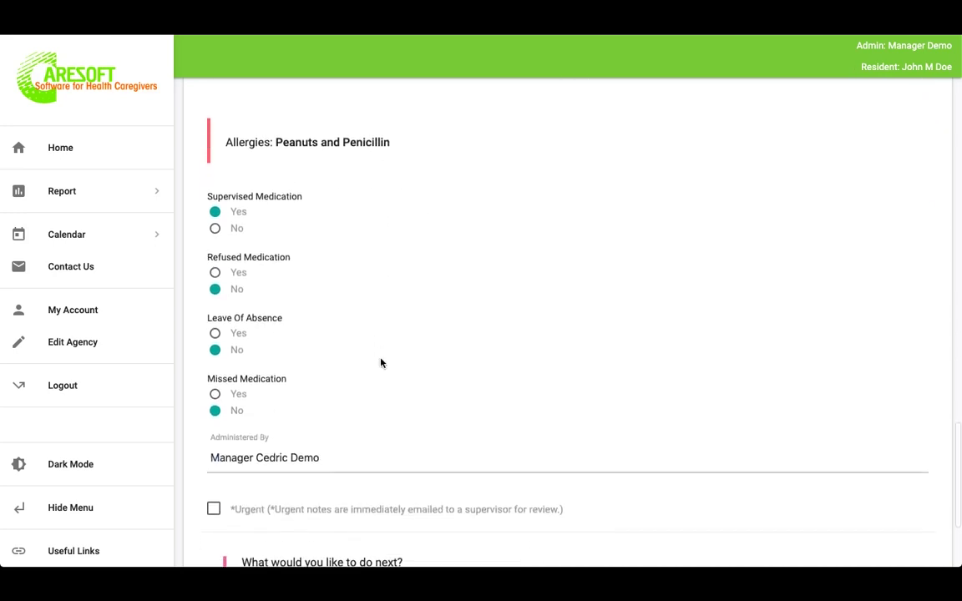
pyautogui.scroll(1, 381, 362)
pyautogui.scroll(1, 380, 362)
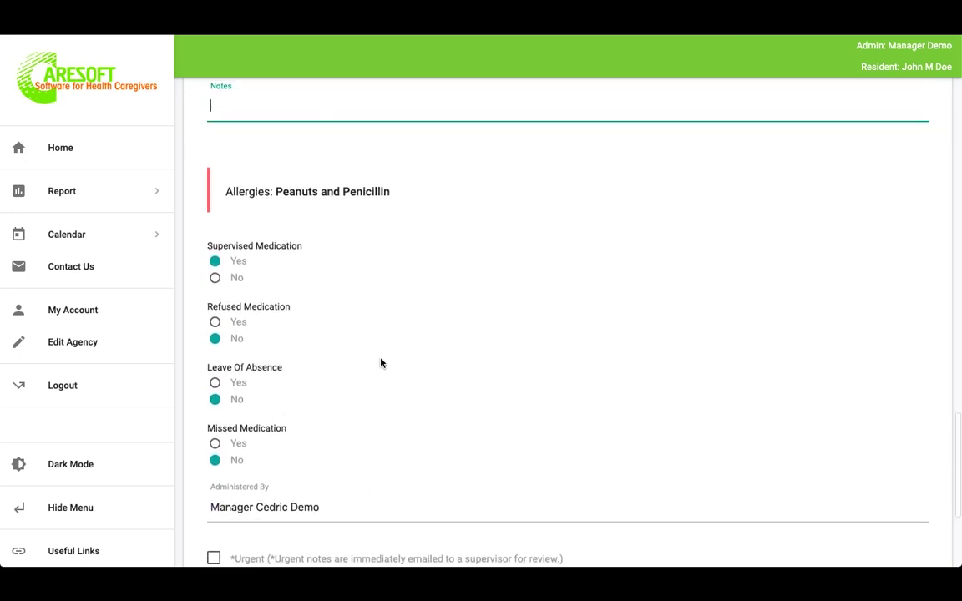
pyautogui.scroll(-1, 321, 264)
pyautogui.scroll(-1, 322, 264)
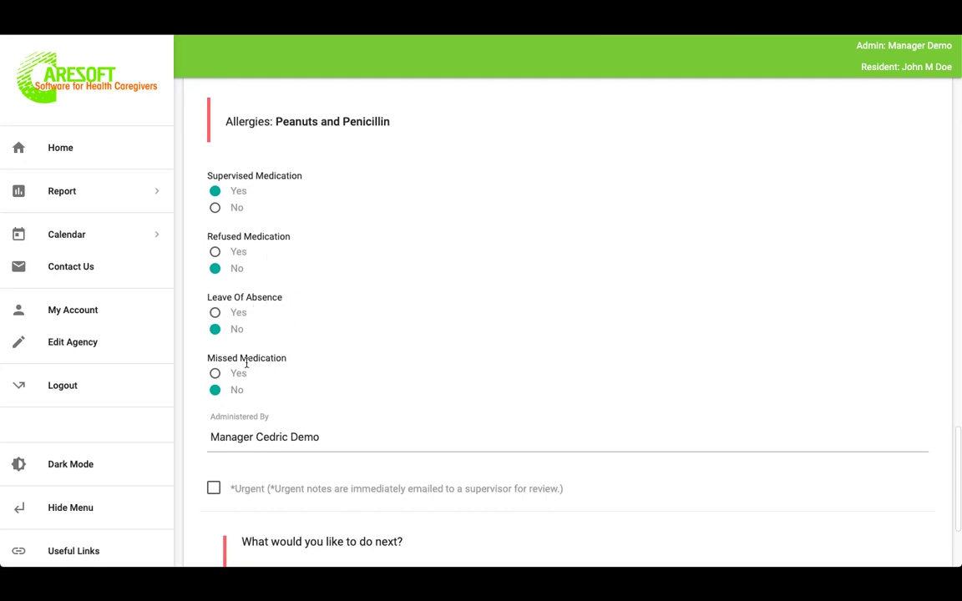
pyautogui.scroll(-1, 318, 383)
pyautogui.scroll(-1, 318, 383)
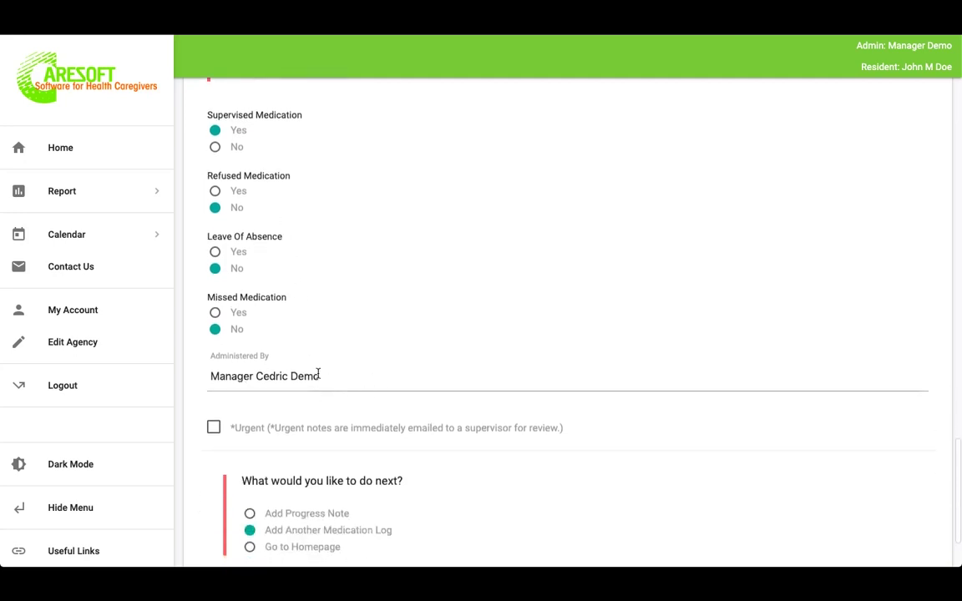
pyautogui.click(361, 380)
pyautogui.tripleClick(361, 379)
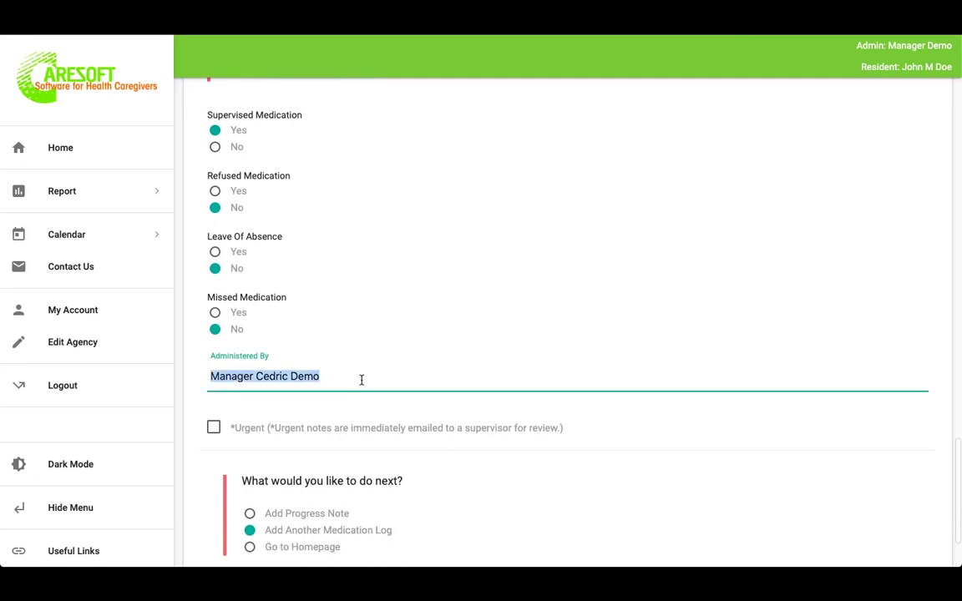
pyautogui.click(360, 380)
pyautogui.doubleClick(212, 377)
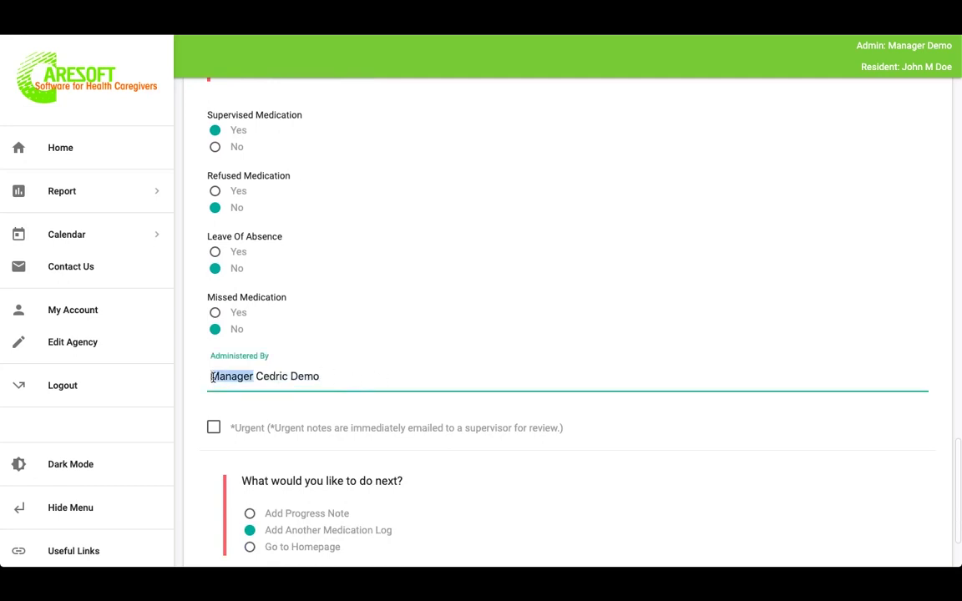
pyautogui.click(413, 372)
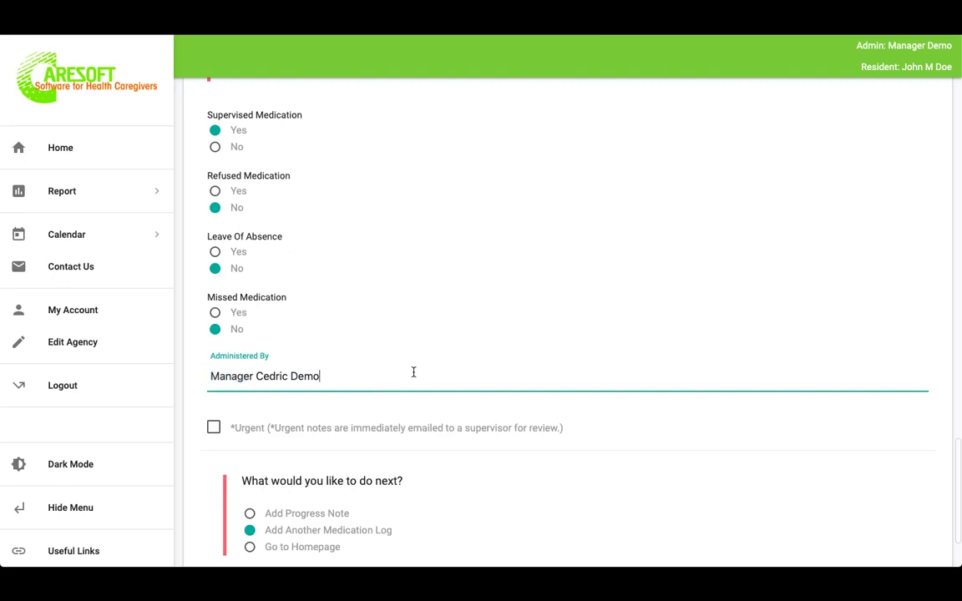
pyautogui.tripleClick(390, 379)
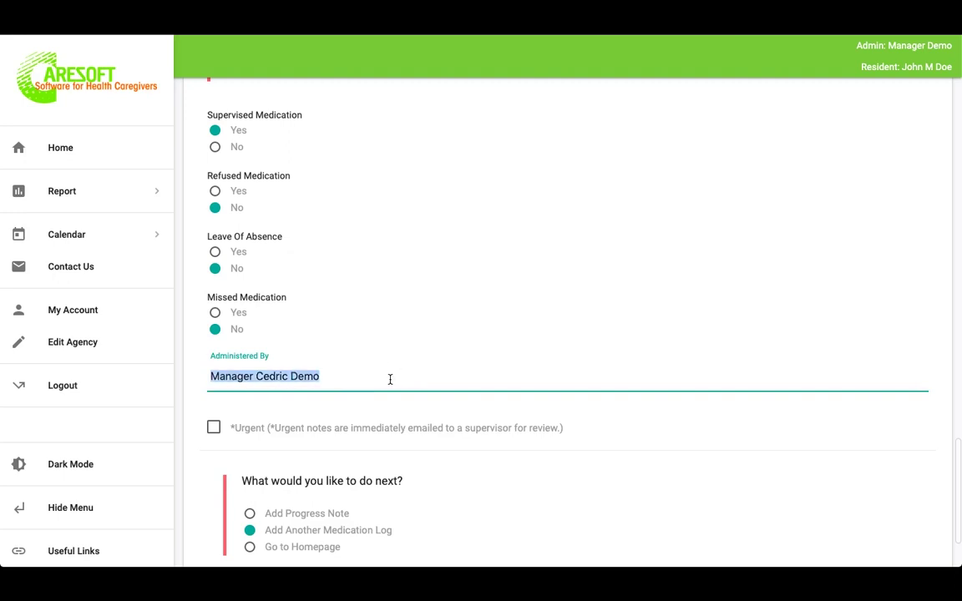
pyautogui.click(390, 379)
pyautogui.scroll(-3, 389, 380)
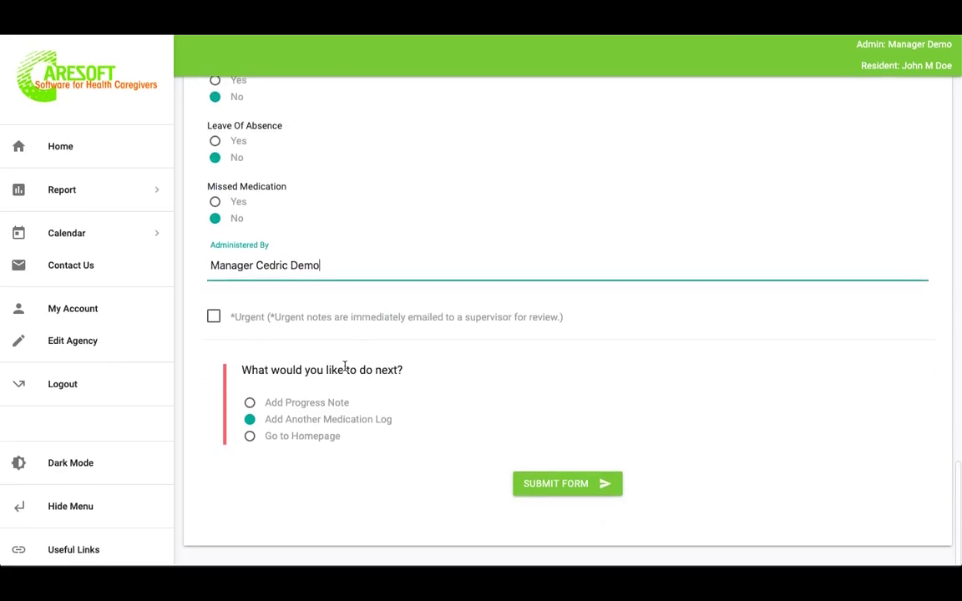
# - Leave Urgent unchecked and submit the morning medication log
pyautogui.click(214, 320)
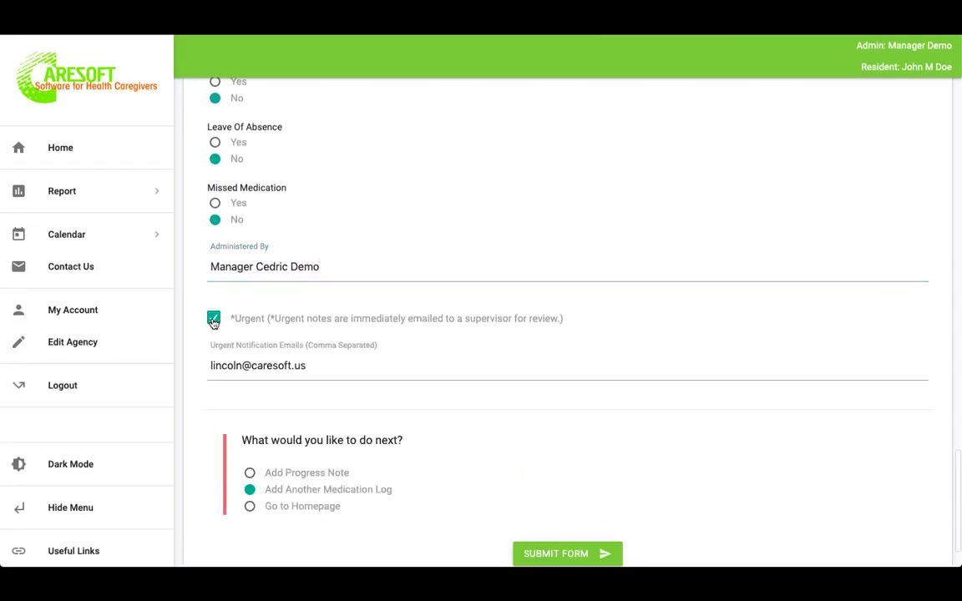
pyautogui.click(213, 320)
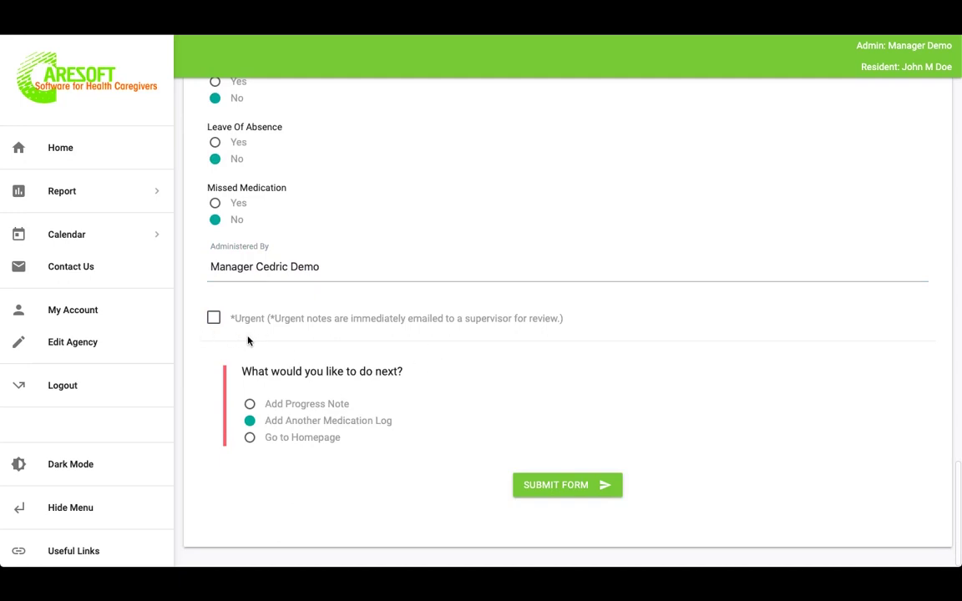
pyautogui.click(214, 319)
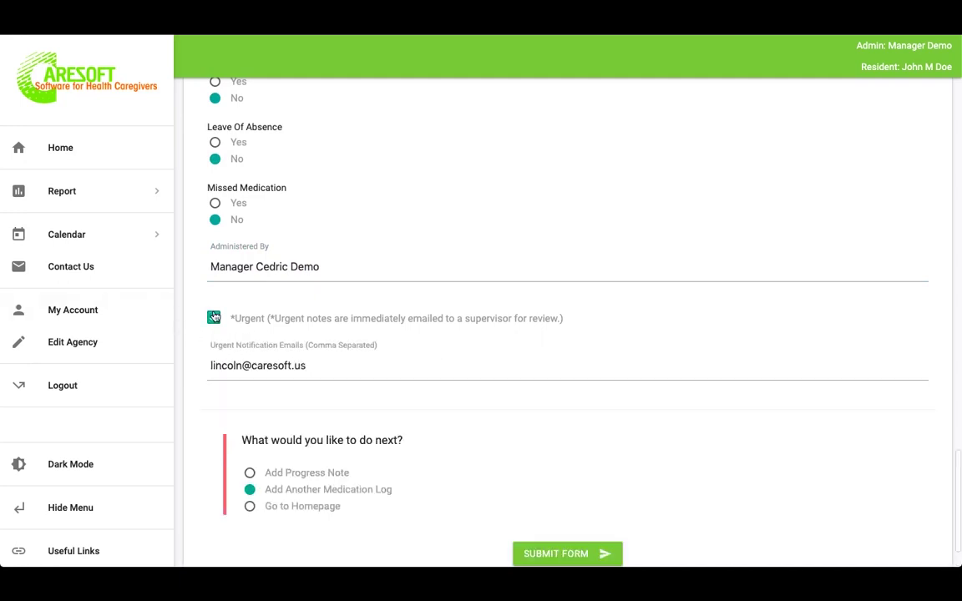
pyautogui.click(214, 318)
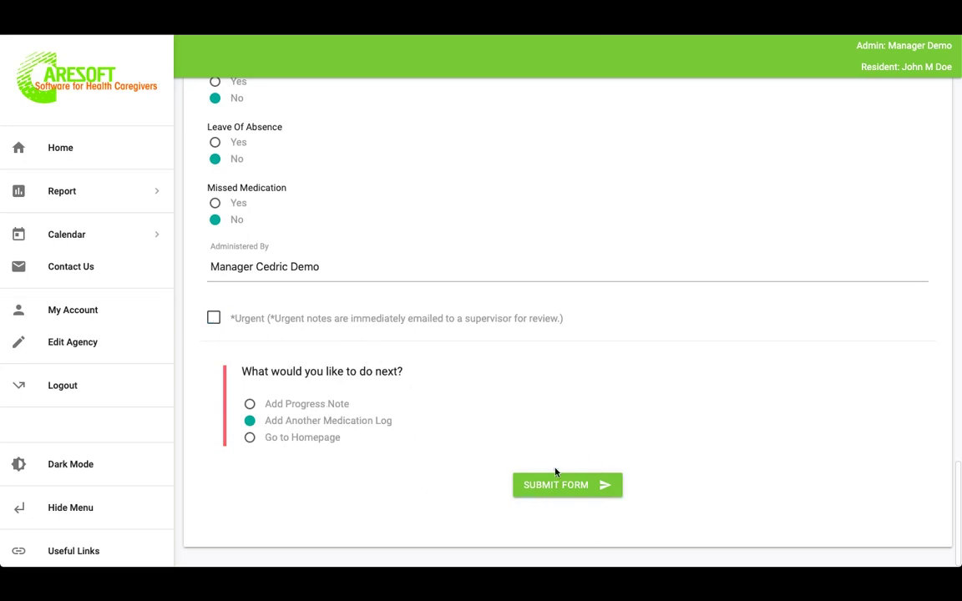
pyautogui.click(565, 487)
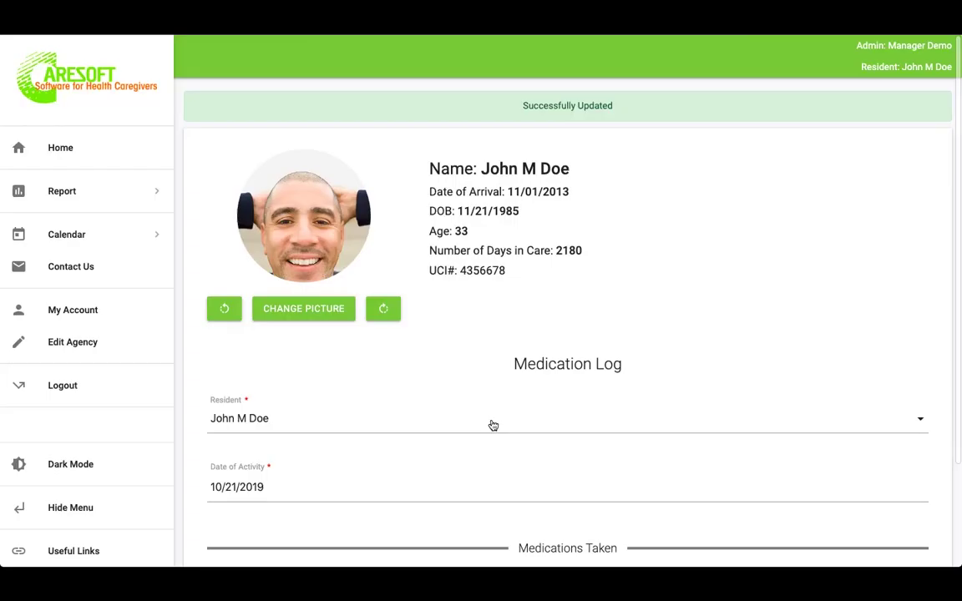
# - Set the interval to Noon and check all noon medications
pyautogui.scroll(-2, 489, 425)
pyautogui.scroll(-1, 350, 434)
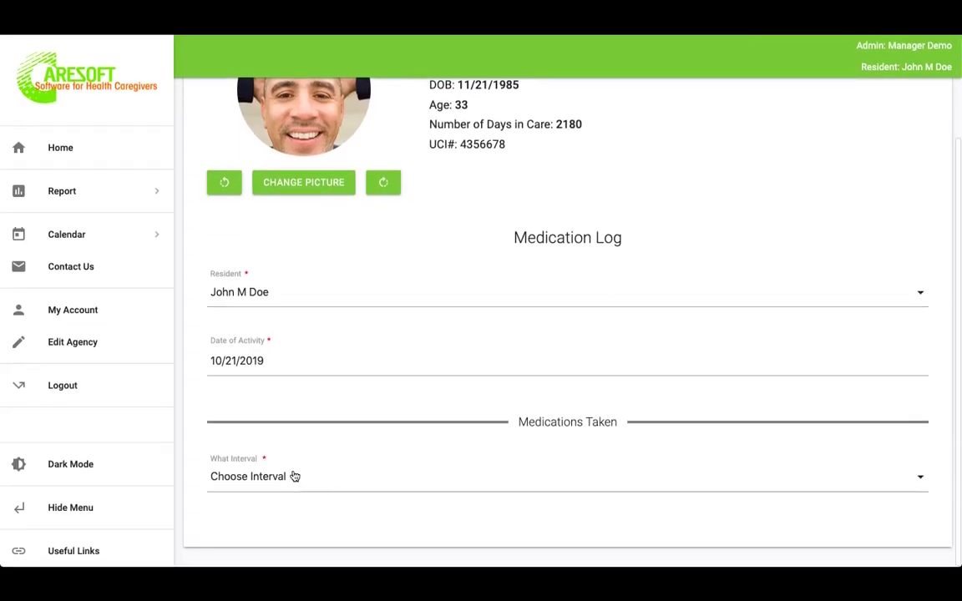
pyautogui.click(294, 470)
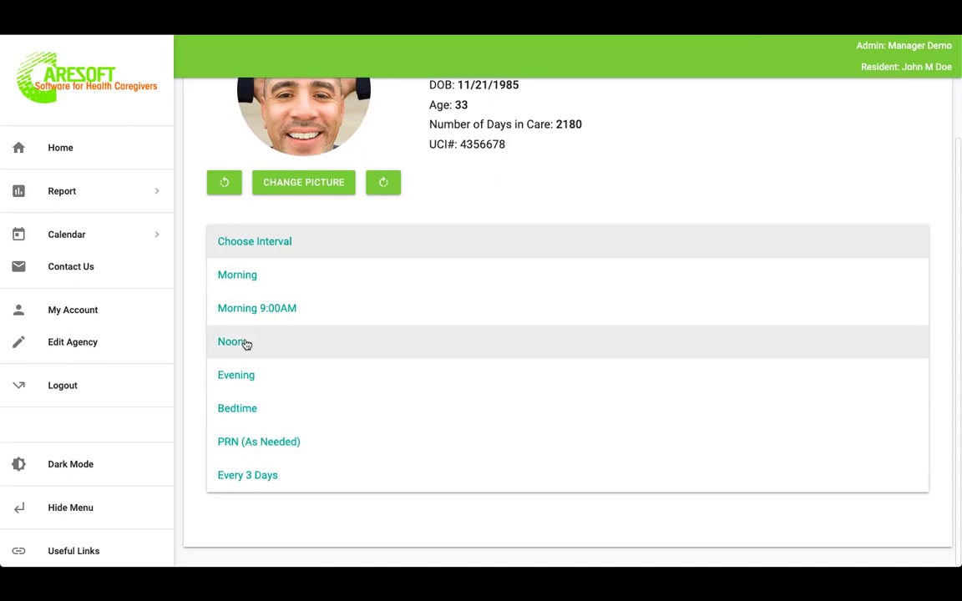
pyautogui.click(247, 342)
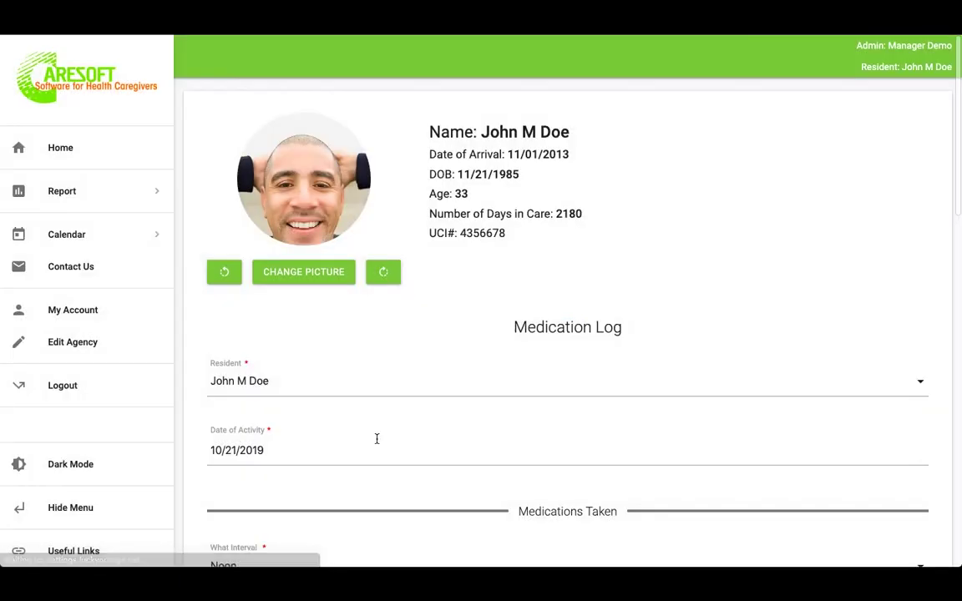
pyautogui.scroll(-5, 376, 439)
pyautogui.scroll(1, 377, 440)
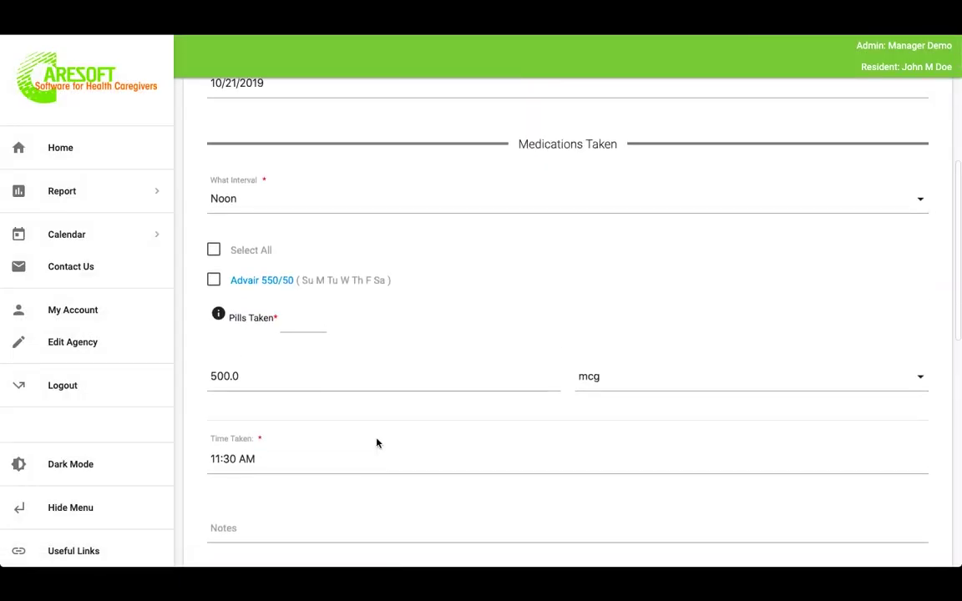
pyautogui.click(214, 249)
# - Enter 1 pill taken for Advair 550/50, Leave Of Absence Yes, Missed Medication No
pyautogui.click(305, 325)
pyautogui.write('1')
pyautogui.scroll(-5, 368, 374)
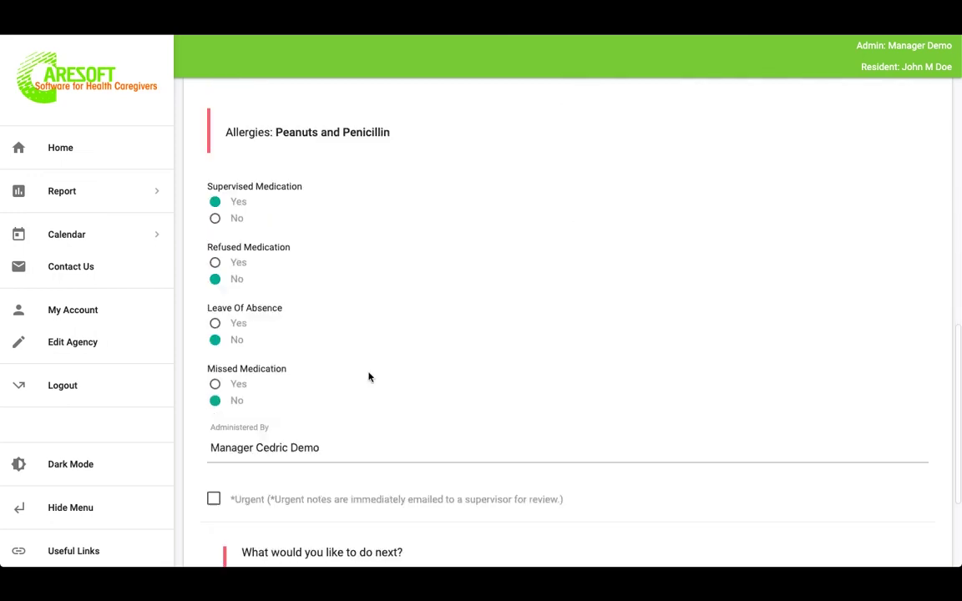
pyautogui.click(214, 386)
pyautogui.click(215, 324)
pyautogui.click(214, 403)
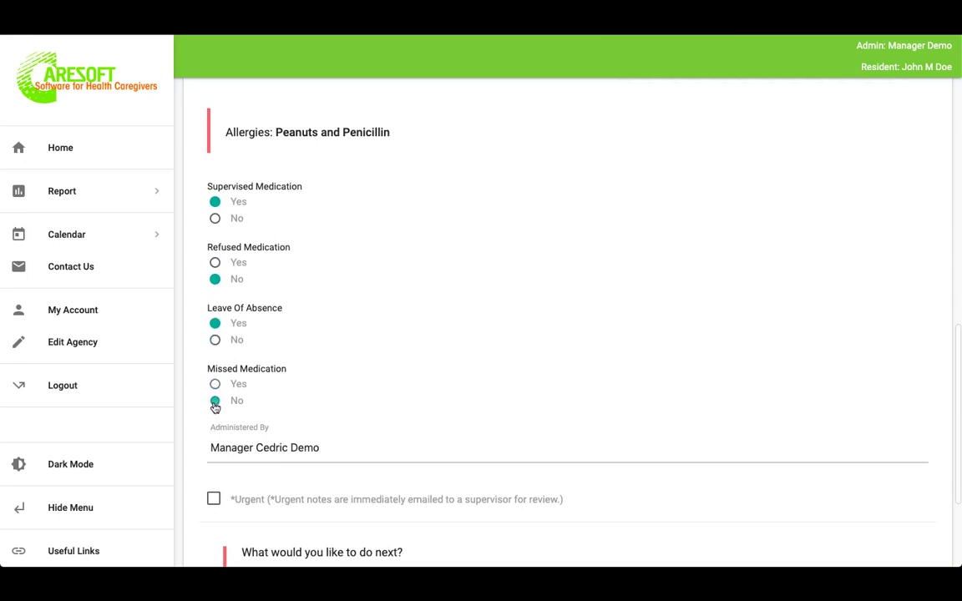
pyautogui.tripleClick(355, 451)
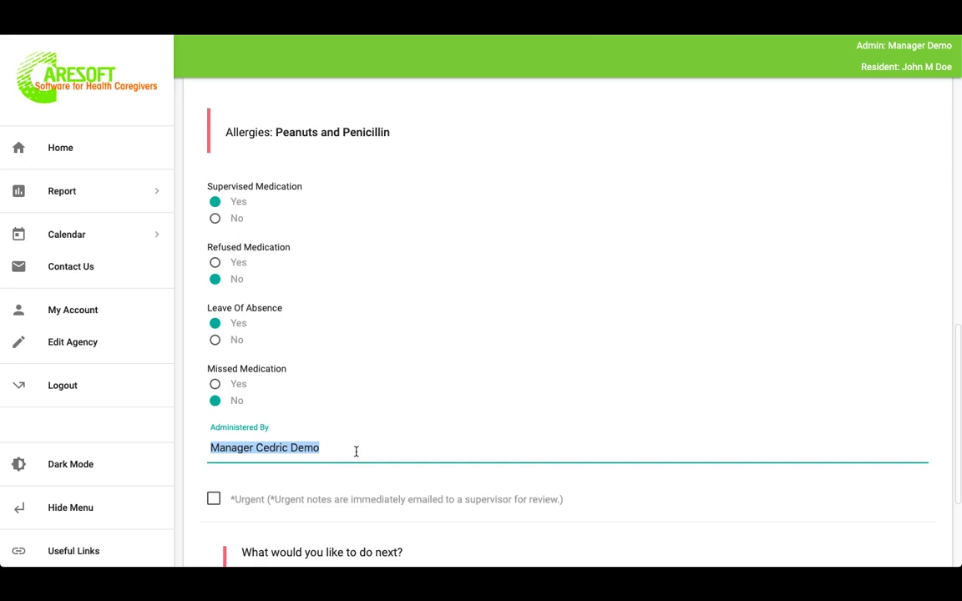
# - Name another staff member in Administered By and submit, keeping 'Add Another Medication Log' selected
pyautogui.write('Jan')
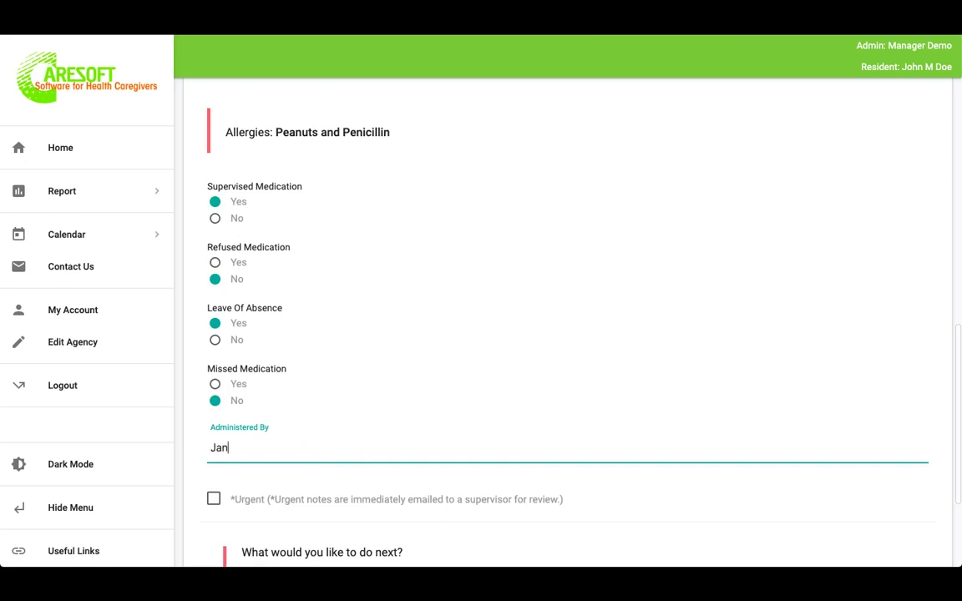
pyautogui.write('et Smith')
pyautogui.scroll(-3, 470, 473)
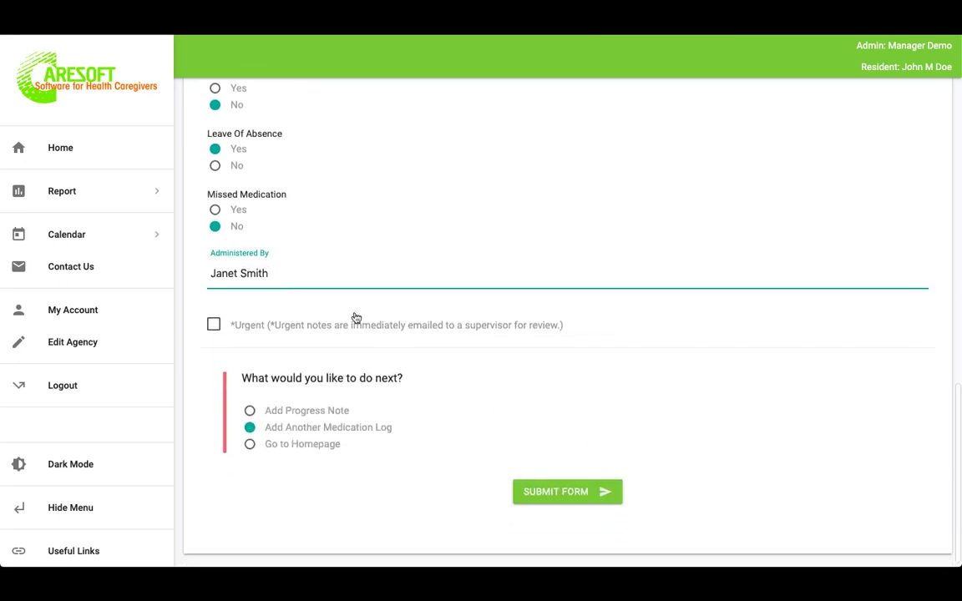
pyautogui.click(558, 492)
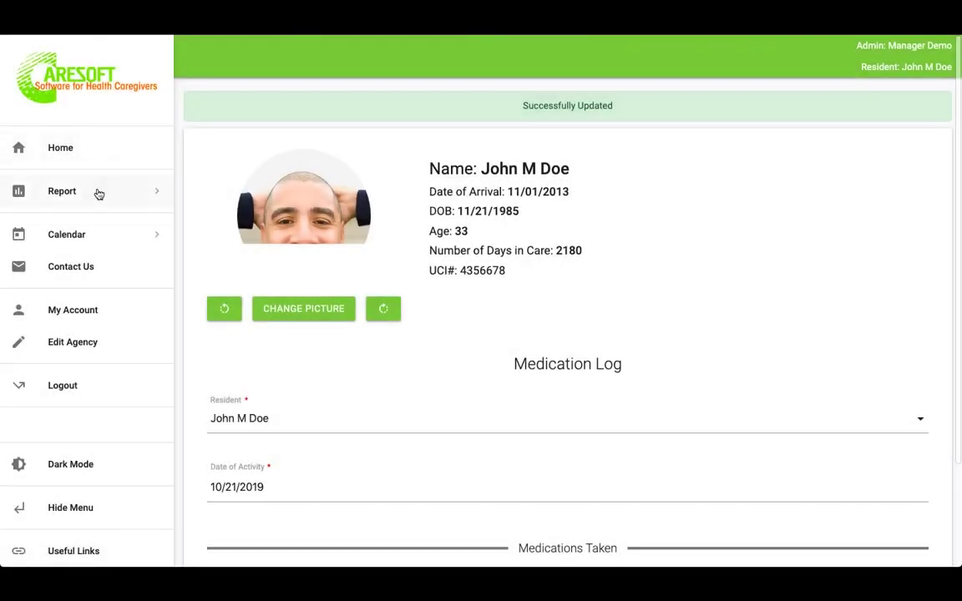
# - Generate the resident's October 2019 Medication Administration Report with Display Time Taken set to Yes
pyautogui.click(98, 193)
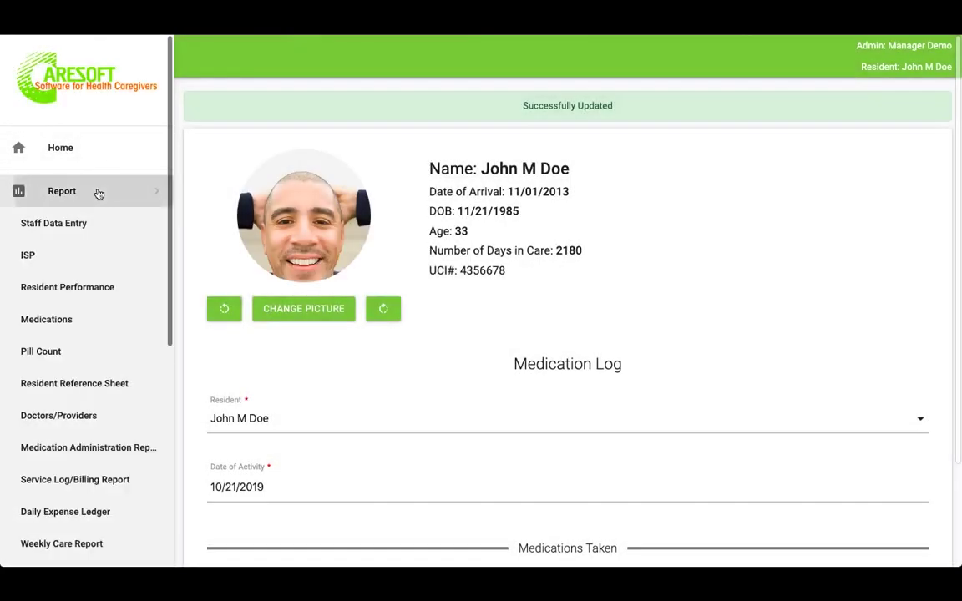
pyautogui.click(79, 451)
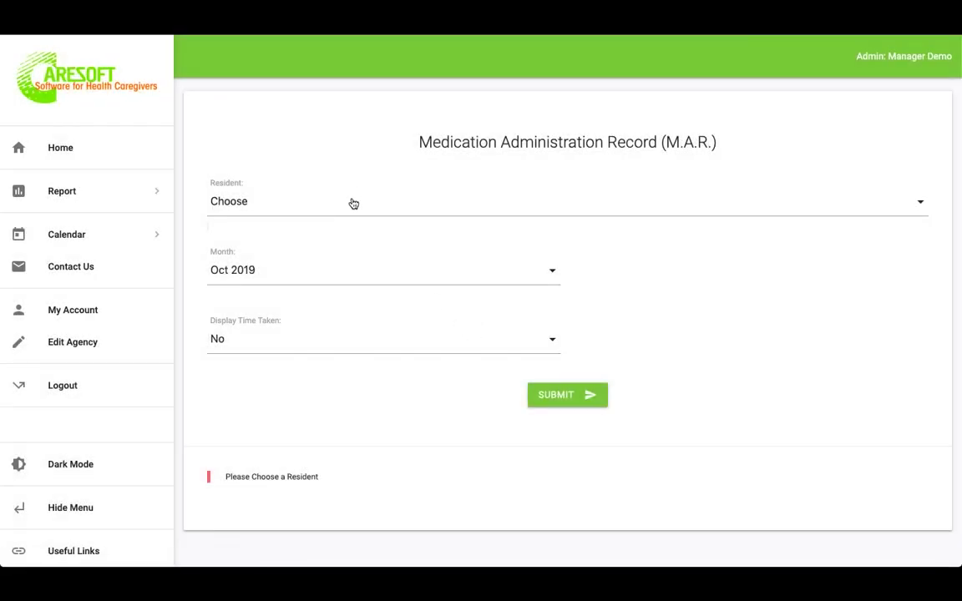
pyautogui.click(354, 204)
pyautogui.click(269, 404)
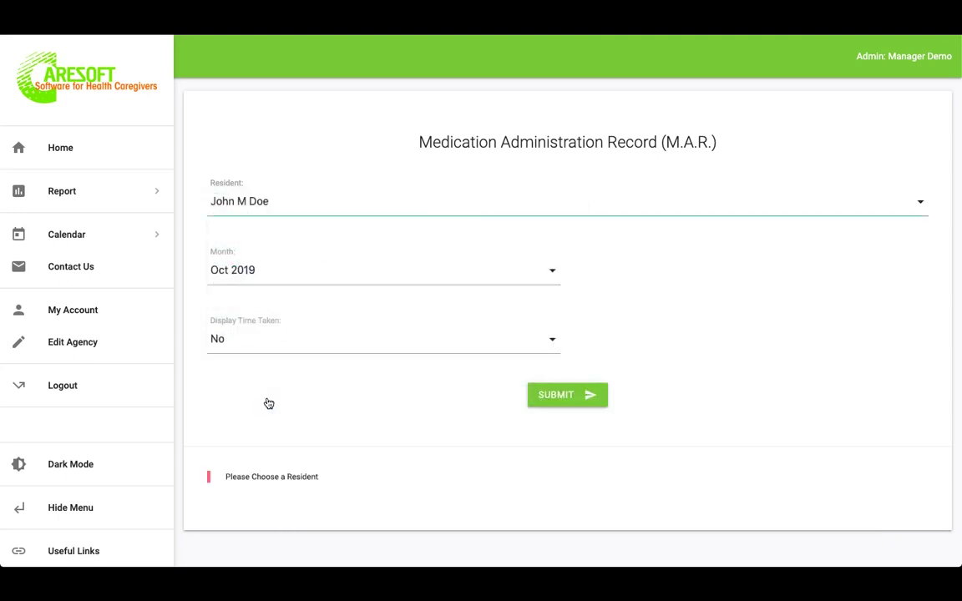
pyautogui.click(466, 345)
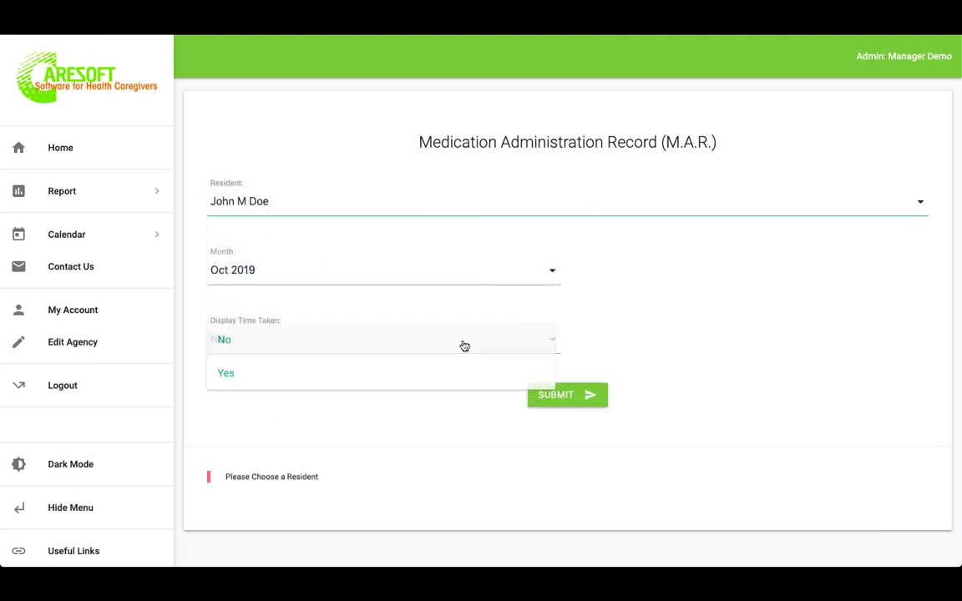
pyautogui.click(298, 383)
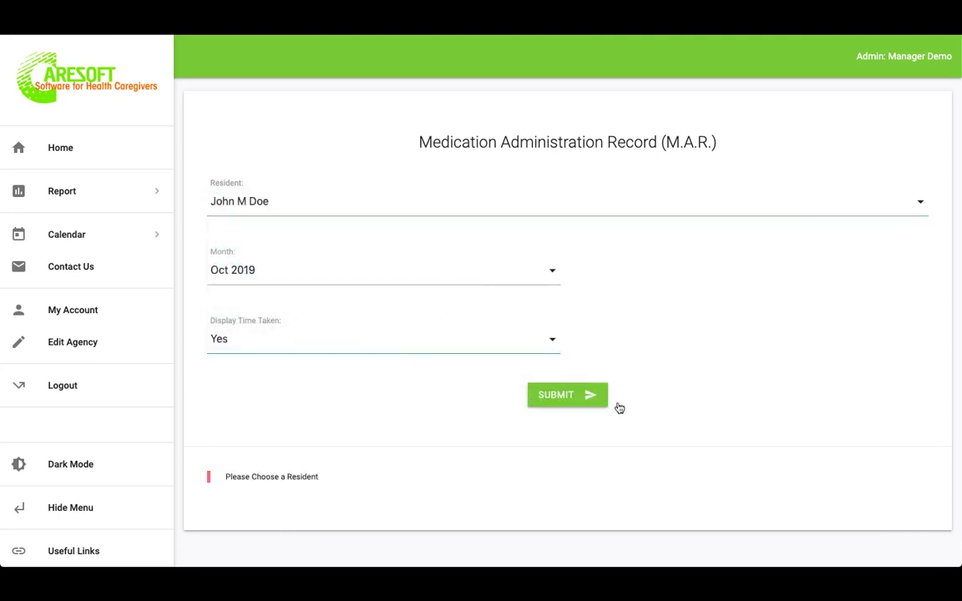
pyautogui.click(558, 401)
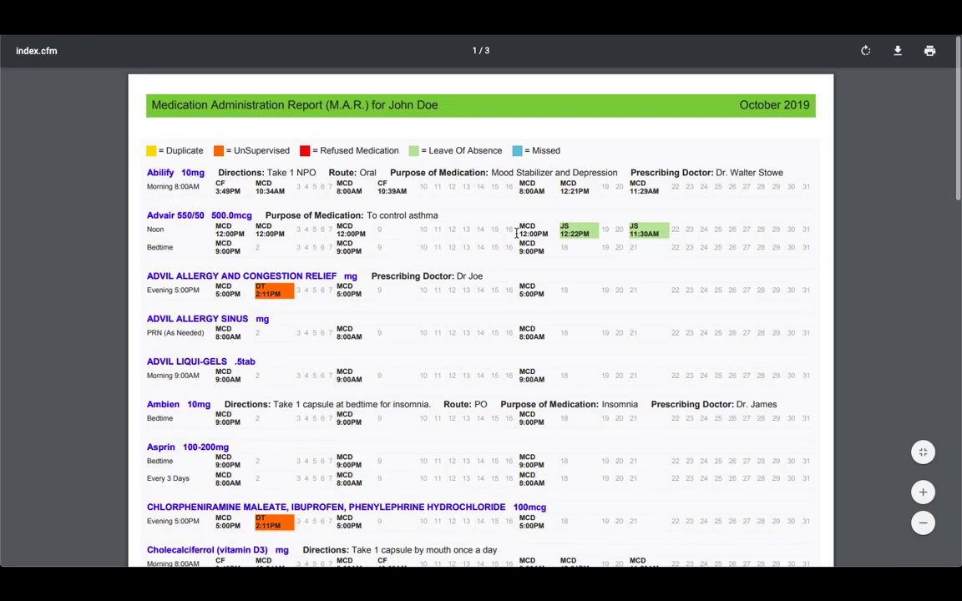
# - Zoom the report to 110% and highlight the MCD entry on day 21
pyautogui.hotkey('ctrl', '+')
pyautogui.hotkey('ctrl', '+')
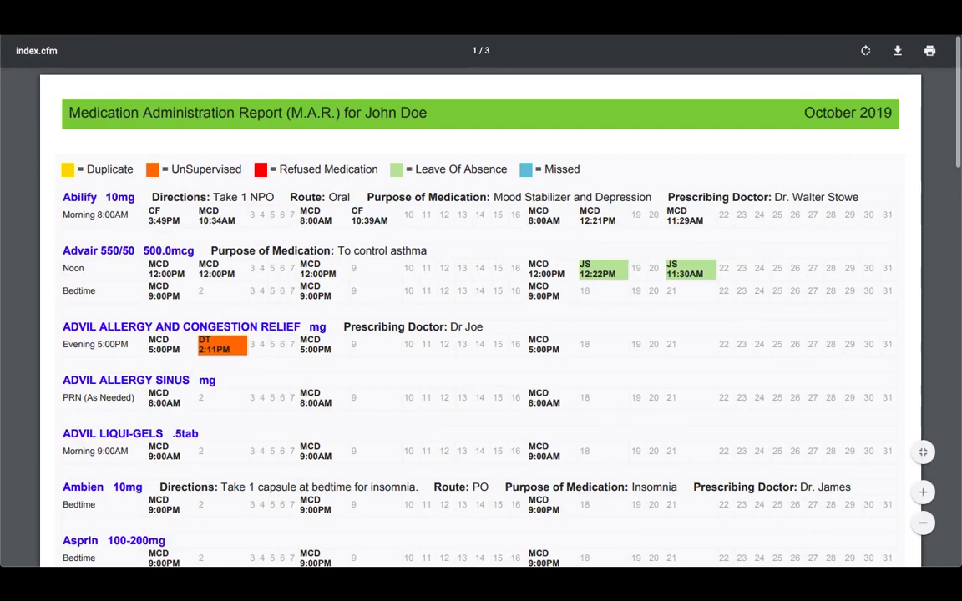
pyautogui.click(639, 3)
pyautogui.click(638, 3)
pyautogui.doubleClick(674, 212)
# - Scroll through report pages 1–3, clear the highlight, and return to the M.A.R. form
pyautogui.scroll(-2, 682, 345)
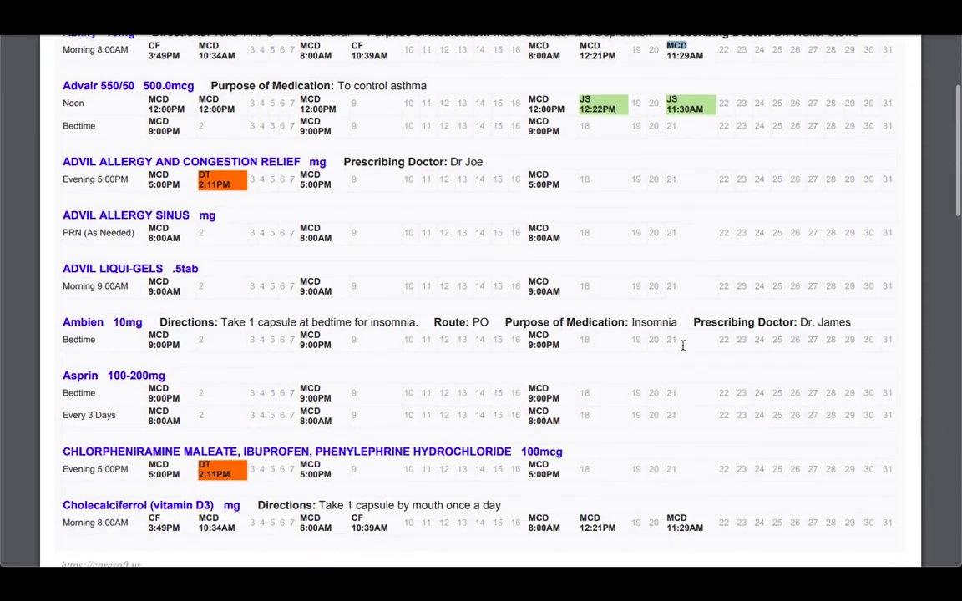
pyautogui.scroll(-3, 682, 345)
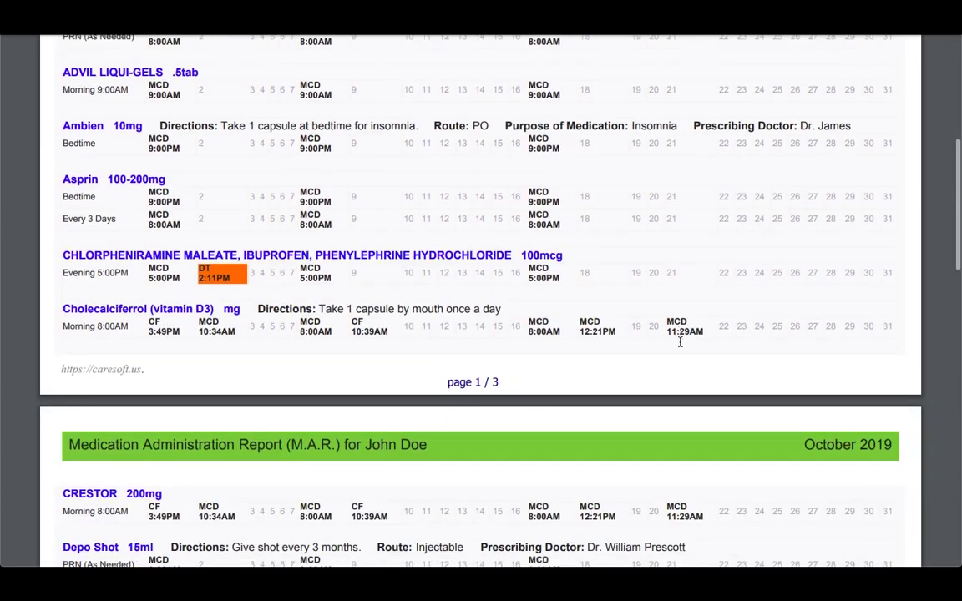
pyautogui.scroll(-7, 681, 342)
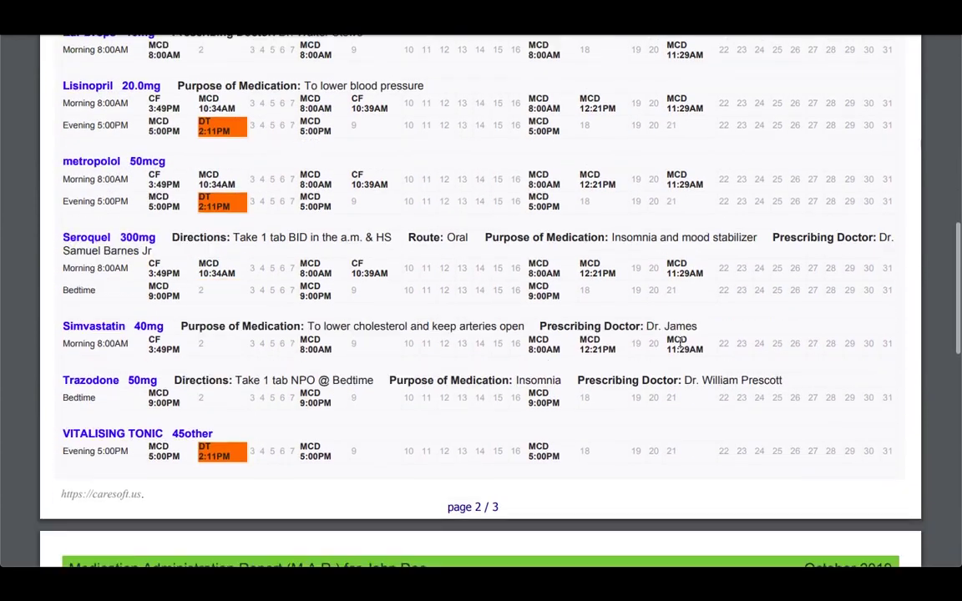
pyautogui.scroll(-6, 678, 343)
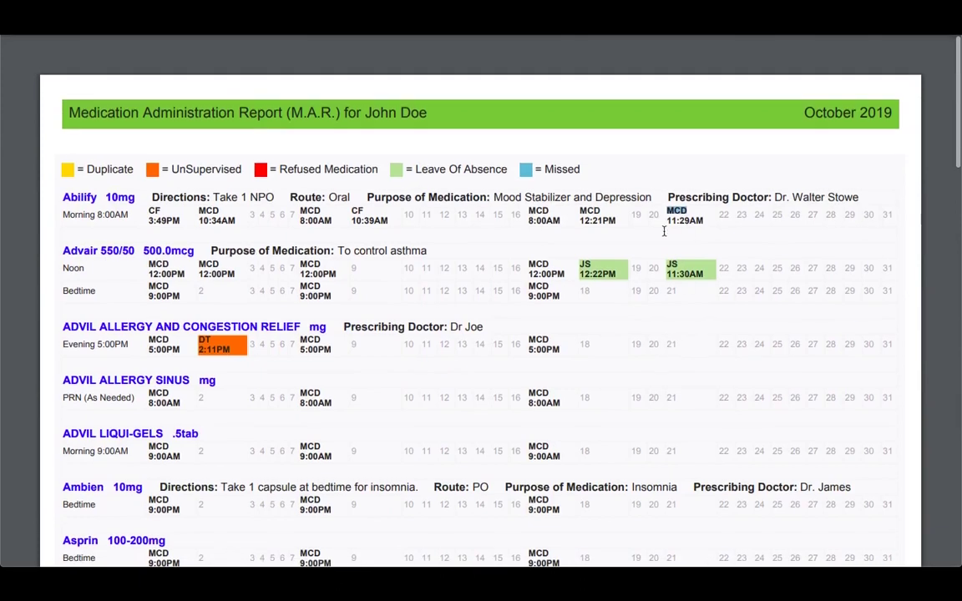
pyautogui.click(700, 319)
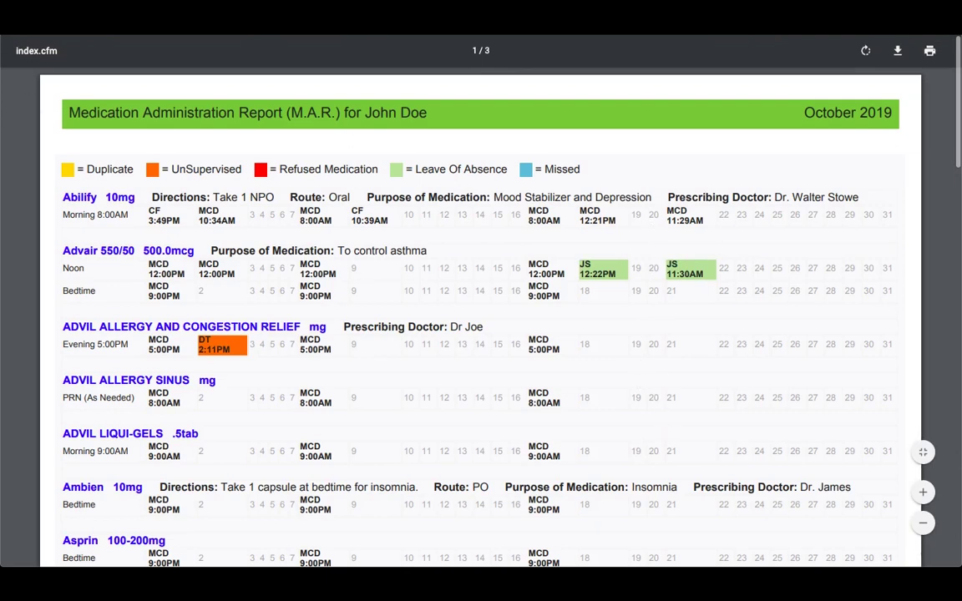
pyautogui.click(18, 33)
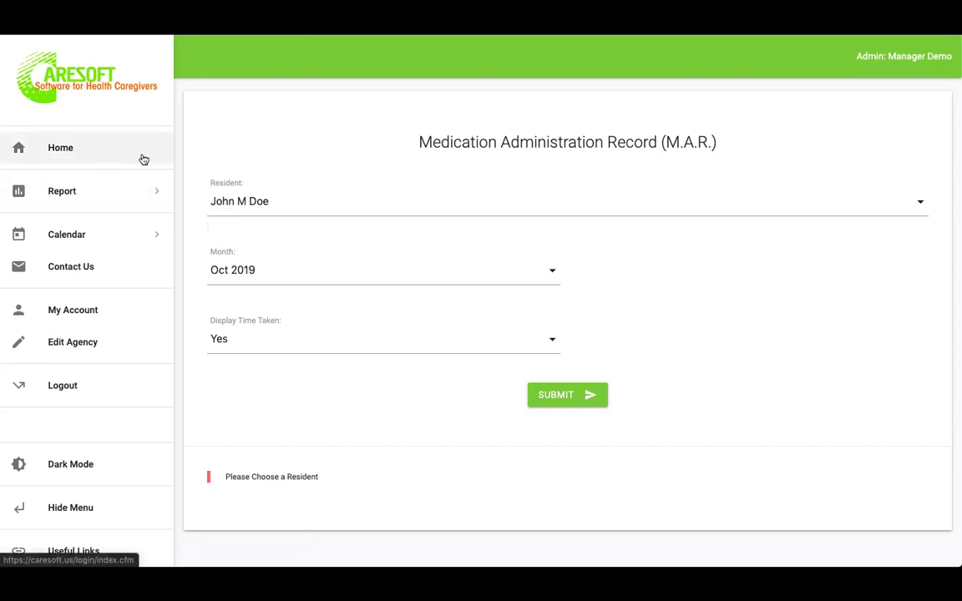
# - Go to the home page and scroll the forms table to the MAR Worksheet row
pyautogui.click(69, 160)
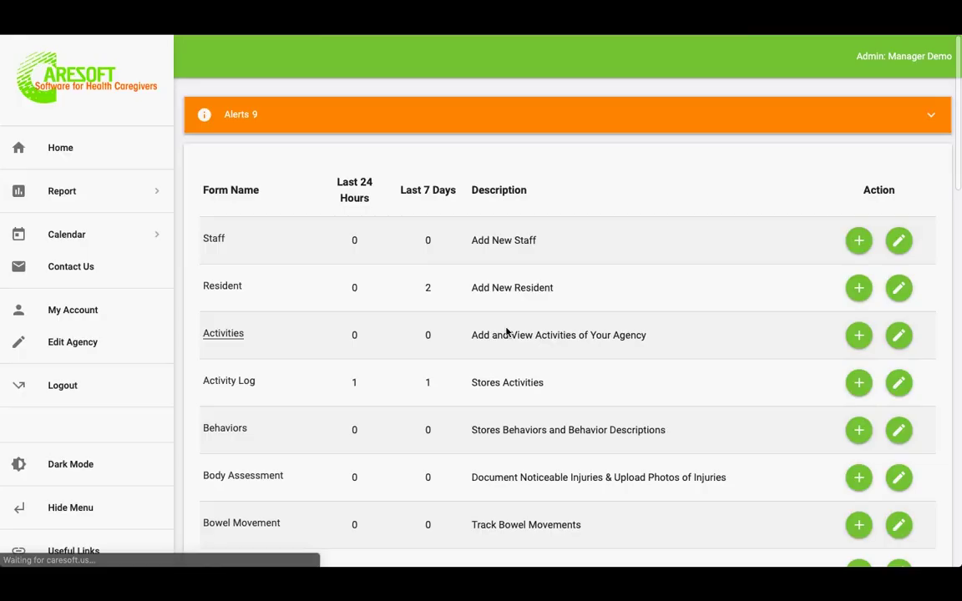
pyautogui.scroll(-10, 506, 332)
pyautogui.scroll(-3, 506, 332)
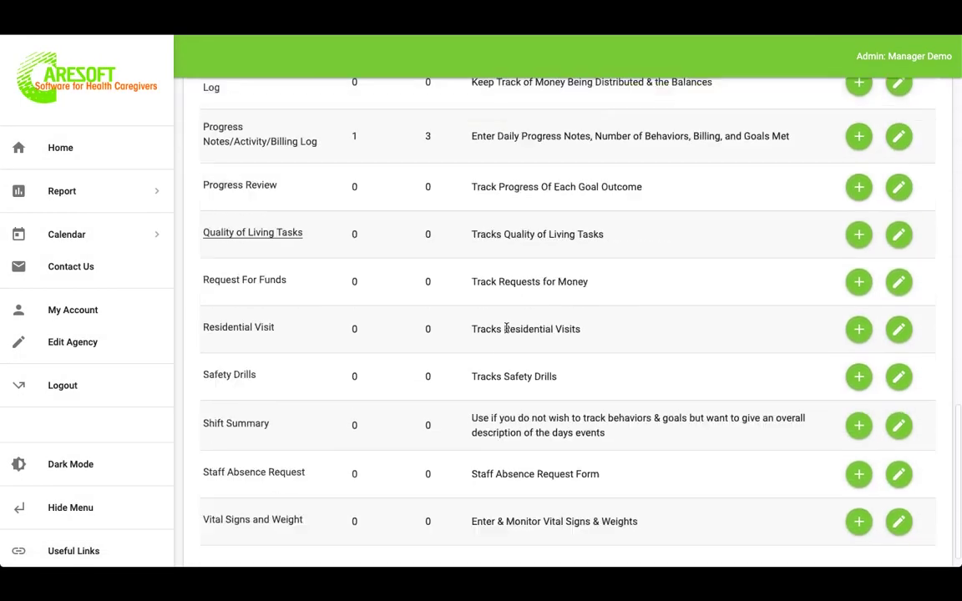
pyautogui.scroll(3, 506, 332)
pyautogui.scroll(-2, 506, 332)
pyautogui.scroll(-1, 506, 333)
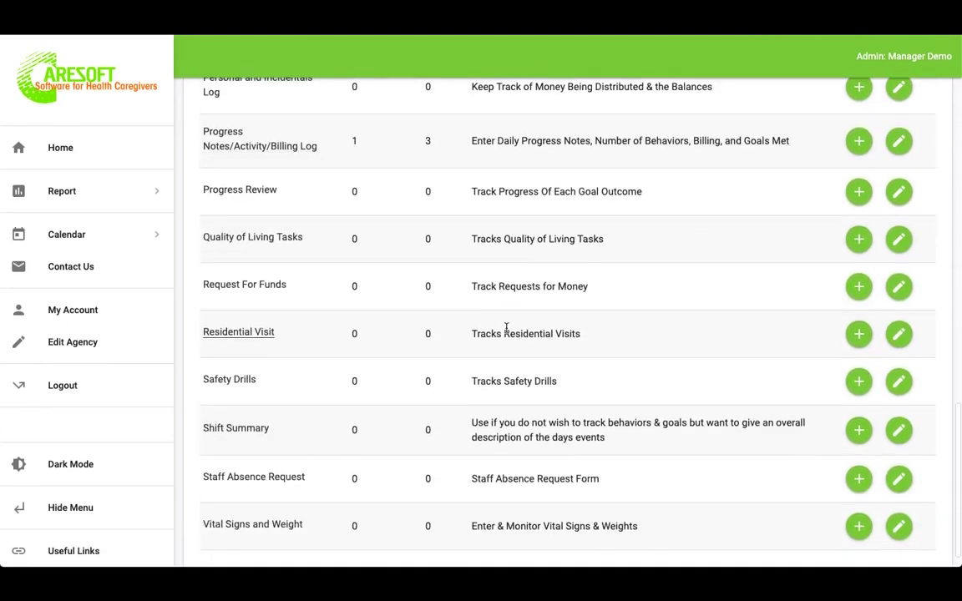
pyautogui.scroll(4, 506, 332)
pyautogui.scroll(-3, 506, 332)
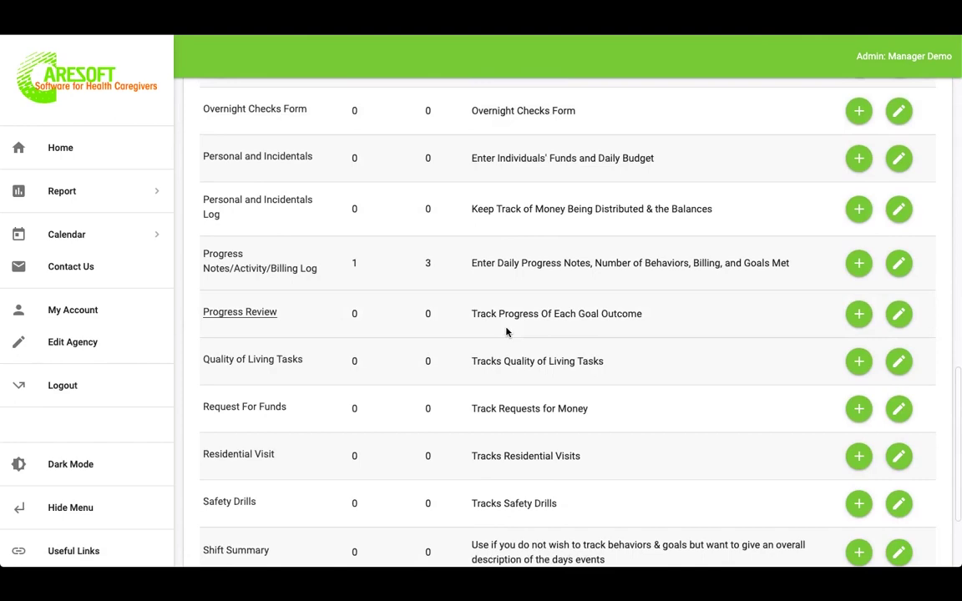
pyautogui.scroll(-2, 506, 333)
pyautogui.scroll(4, 506, 332)
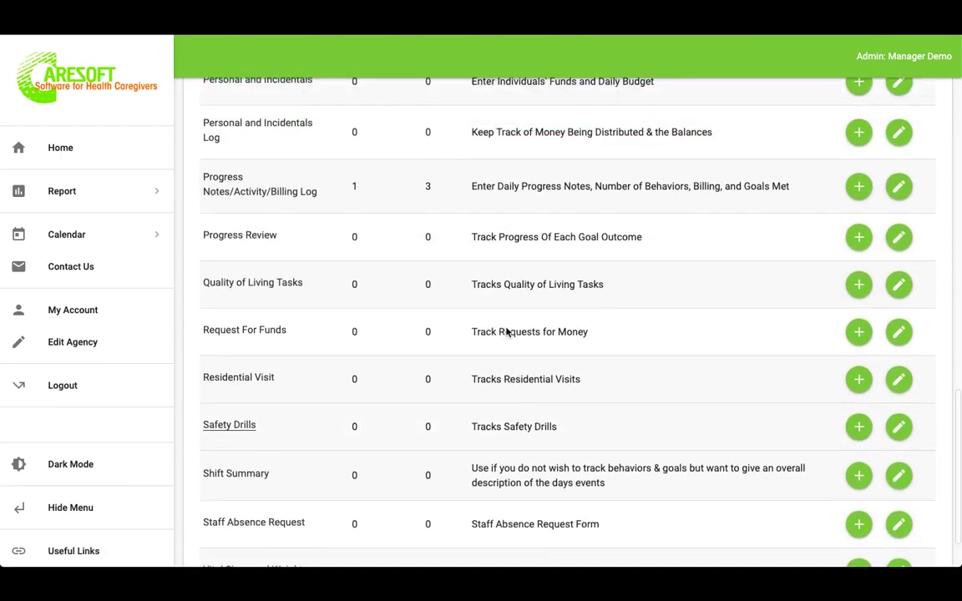
pyautogui.scroll(3, 506, 328)
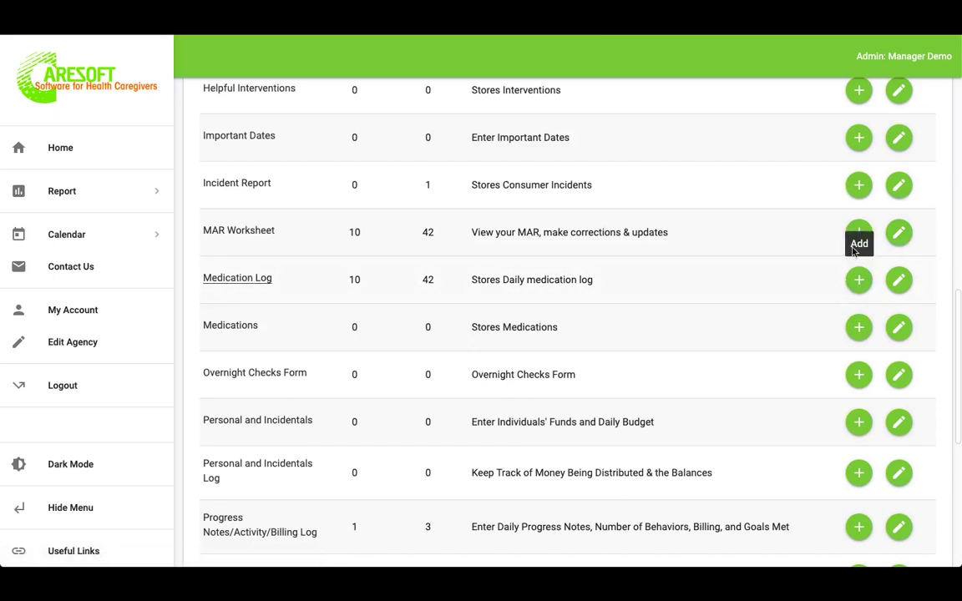
# - Load the MAR Worksheet for the resident
pyautogui.click(258, 237)
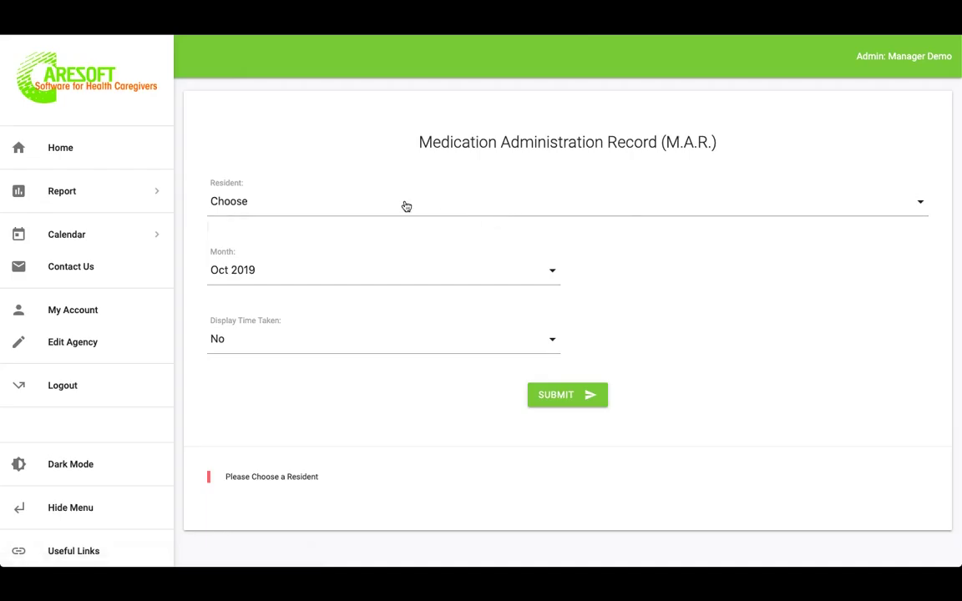
pyautogui.click(406, 206)
pyautogui.click(280, 405)
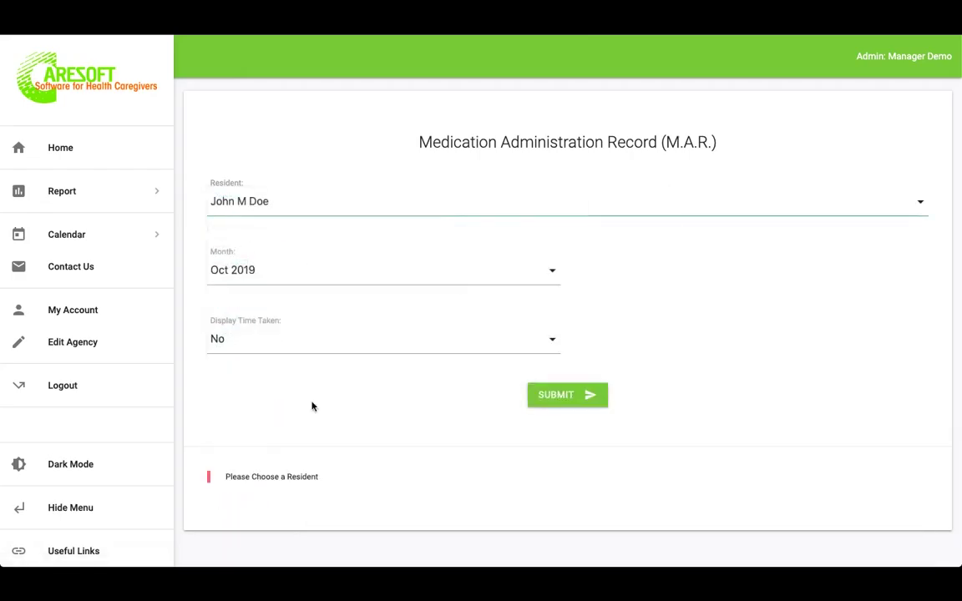
pyautogui.click(553, 397)
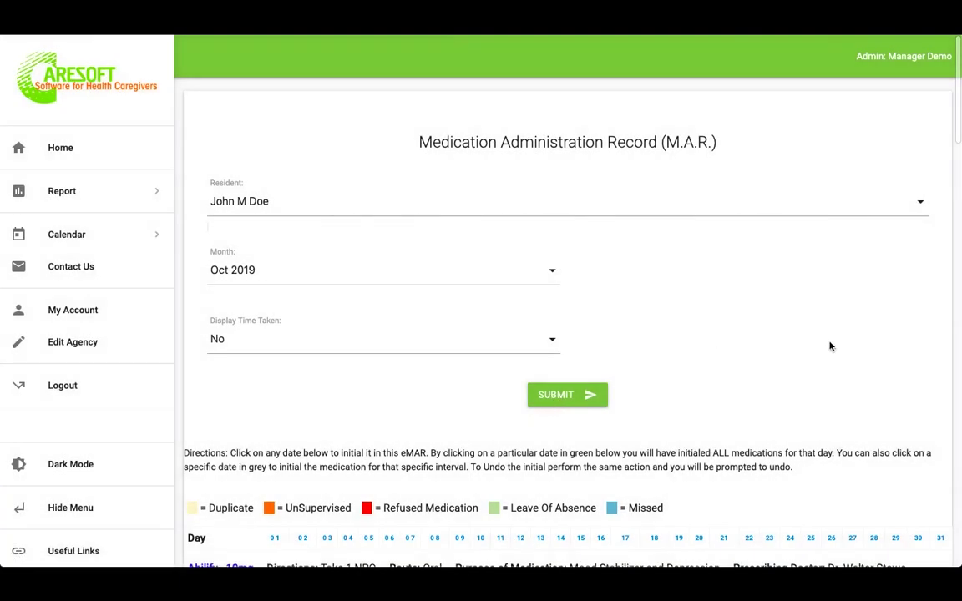
# - Zoom to 120% and initial every medication as given on day 20
pyautogui.hotkey('ctrl', '+')
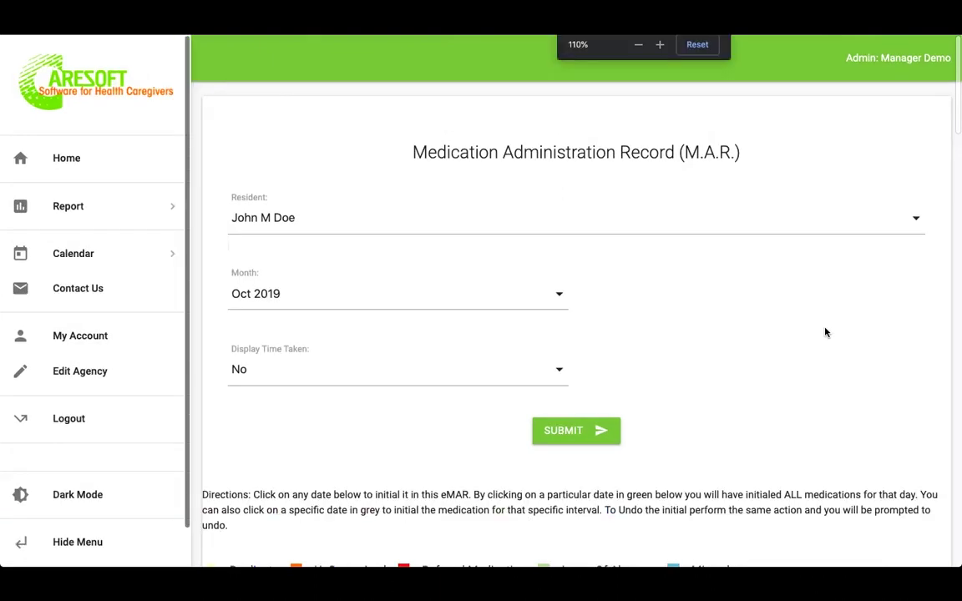
pyautogui.hotkey('ctrl', '+')
pyautogui.scroll(-5, 818, 423)
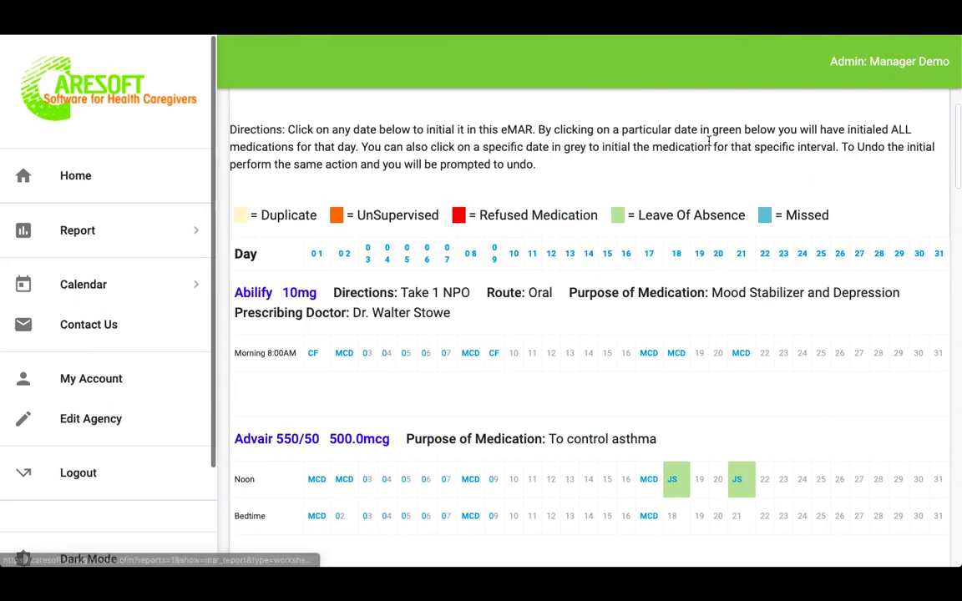
pyautogui.click(720, 256)
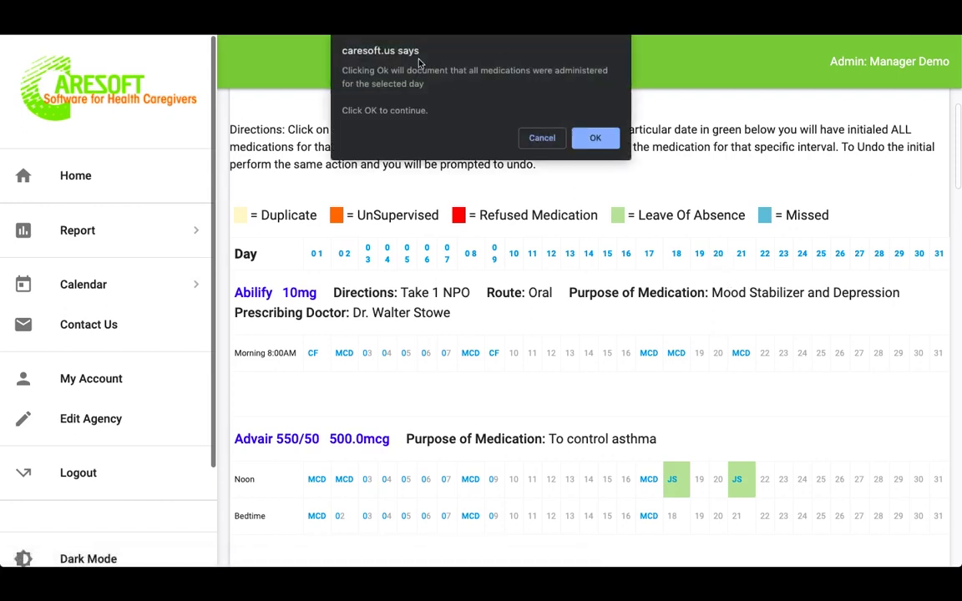
pyautogui.click(594, 139)
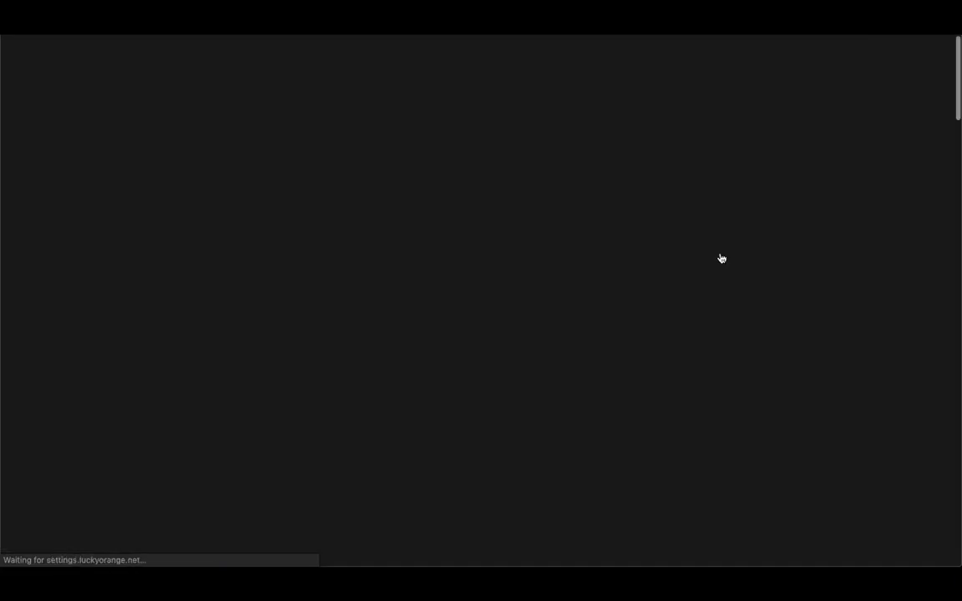
# - Scroll through the medication grid and reset the page zoom to normal size
pyautogui.scroll(-6, 720, 257)
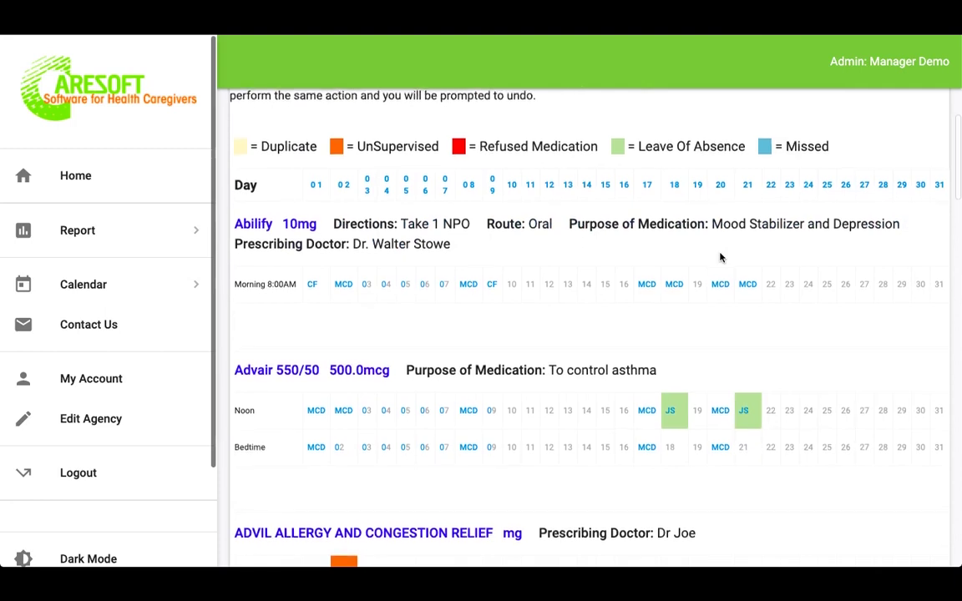
pyautogui.scroll(-2, 719, 257)
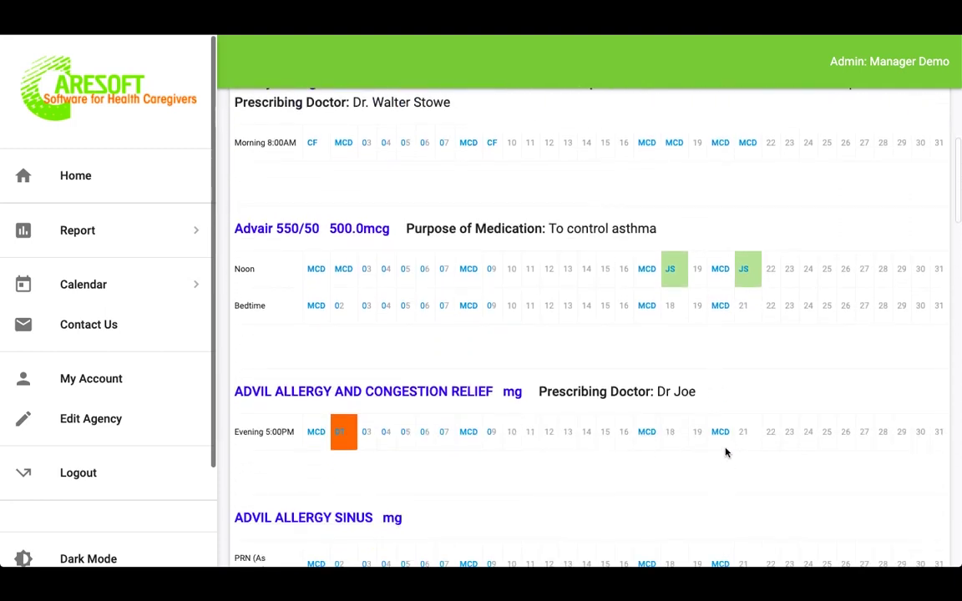
pyautogui.scroll(-4, 718, 430)
pyautogui.scroll(6, 719, 430)
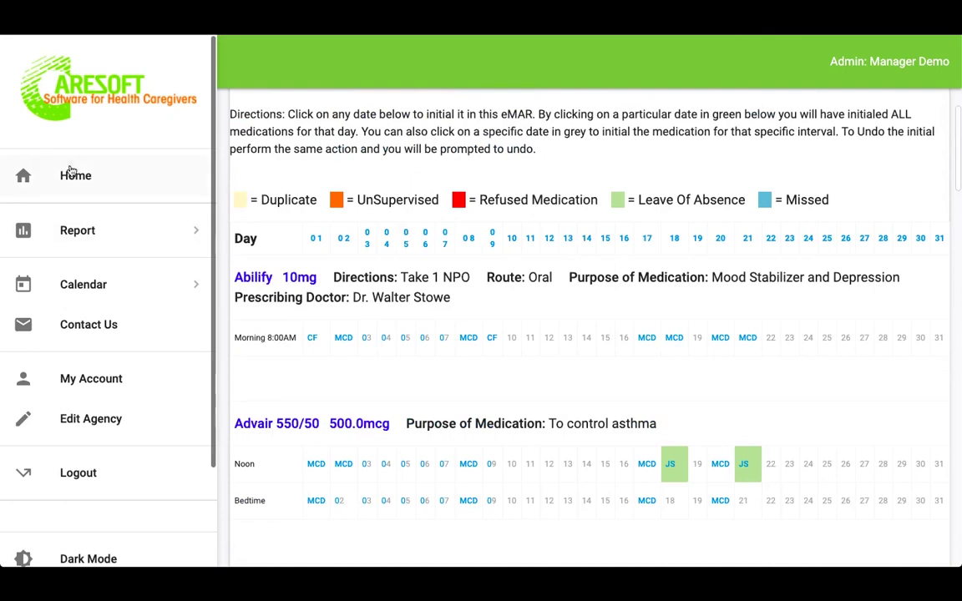
pyautogui.hotkey('ctrl', '-')
pyautogui.hotkey('ctrl', '-')
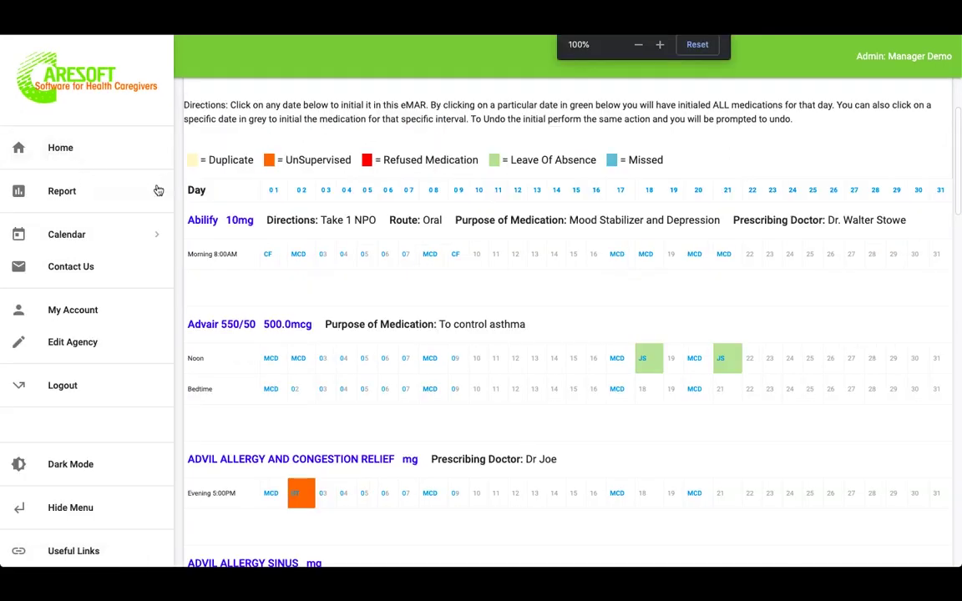
# - Return to the home dashboard and add a new Behaviors entry from the forms table
pyautogui.click(65, 151)
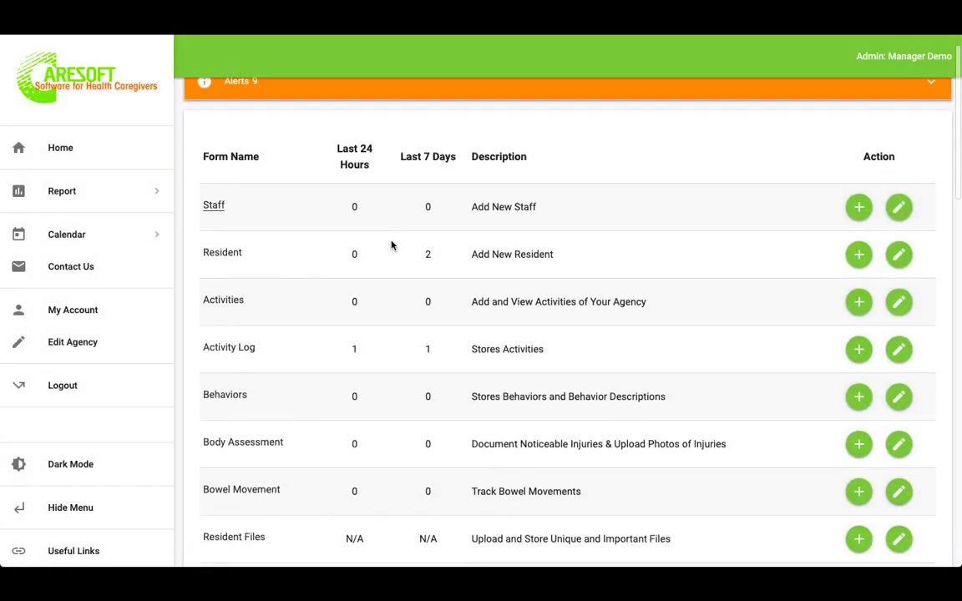
pyautogui.scroll(-2, 391, 244)
pyautogui.scroll(3, 391, 244)
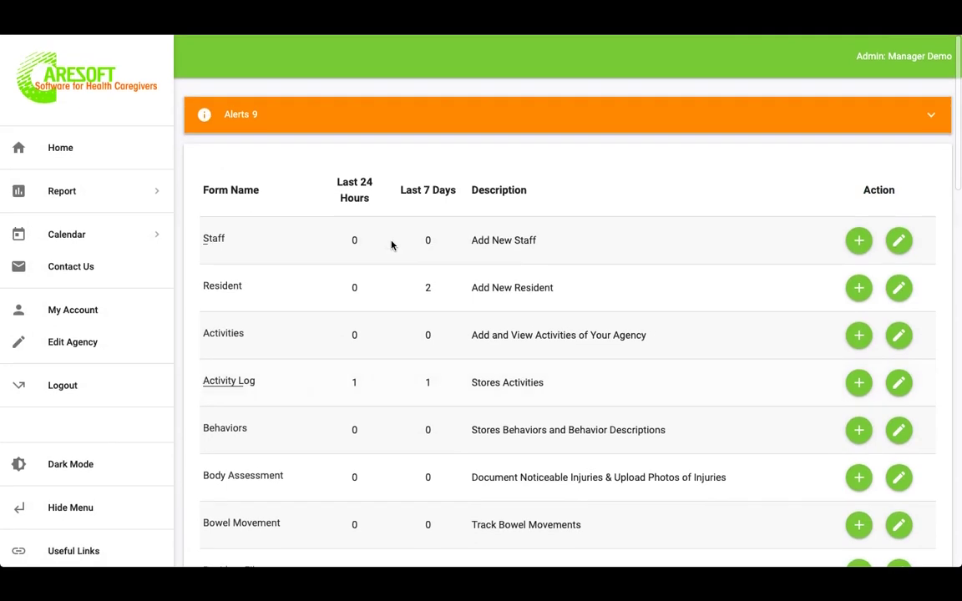
pyautogui.scroll(-2, 390, 245)
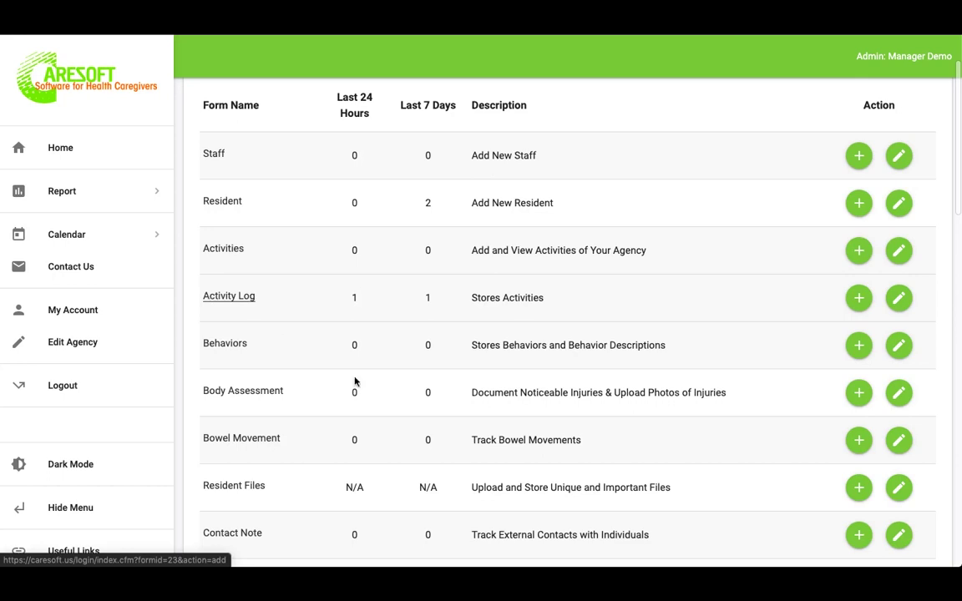
pyautogui.scroll(-3, 567, 417)
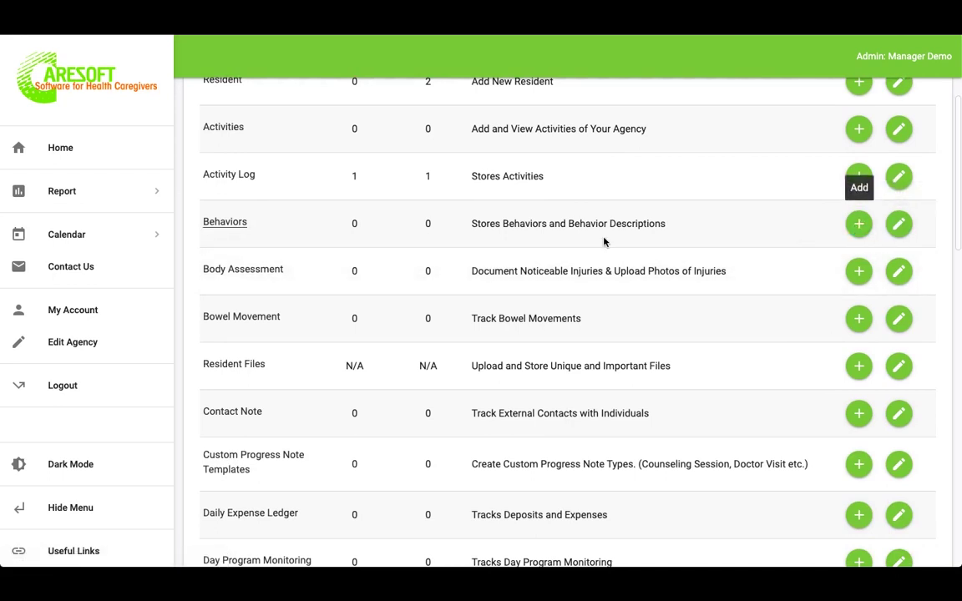
pyautogui.click(858, 223)
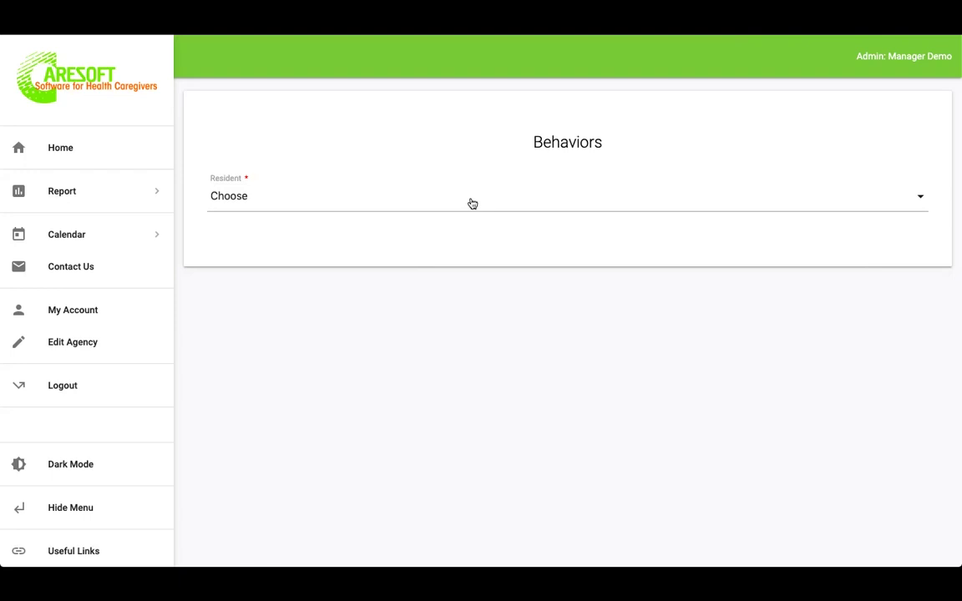
# - Select the resident and keep 'Add Behavior for' set to this resident only
pyautogui.click(472, 203)
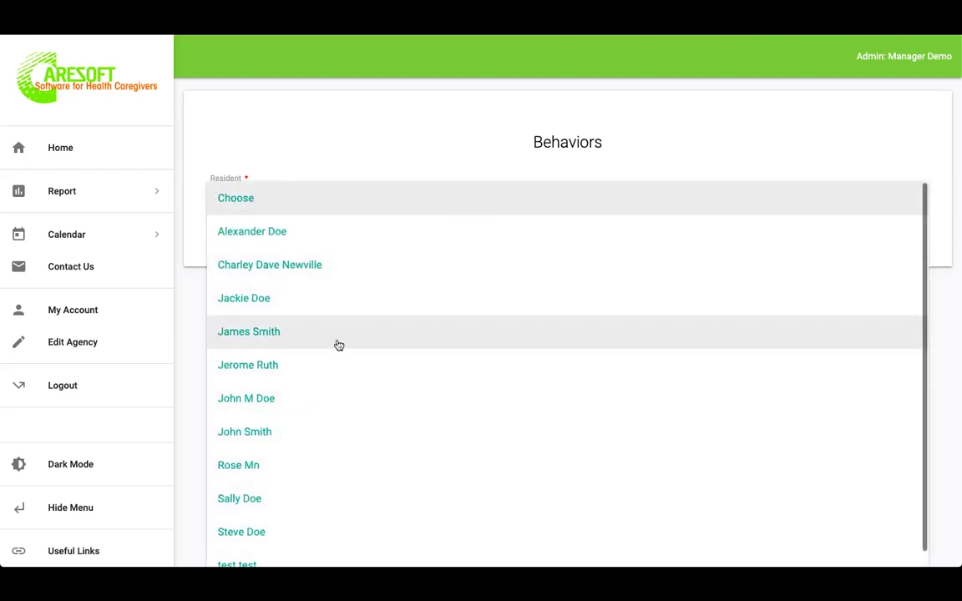
pyautogui.click(298, 399)
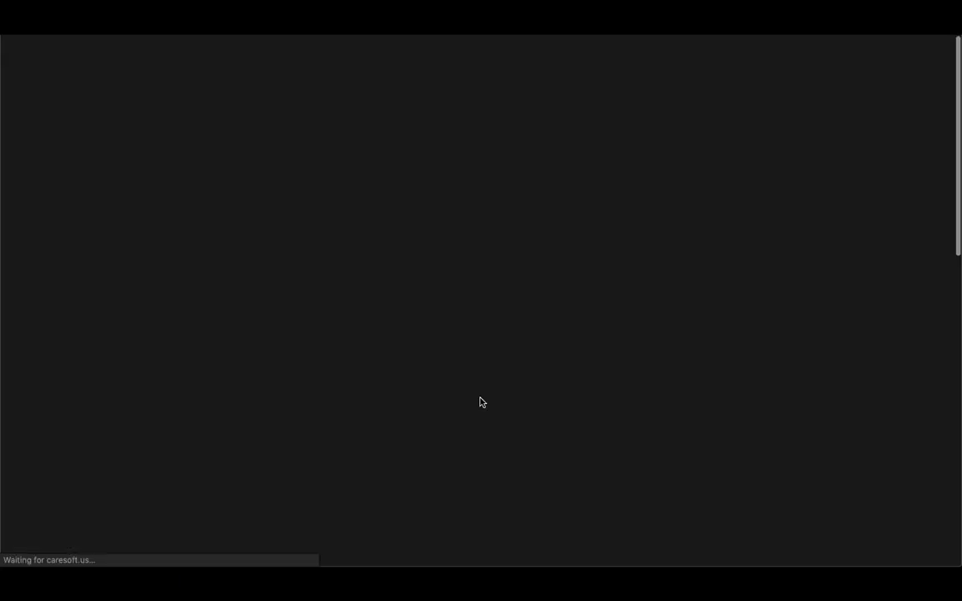
pyautogui.scroll(-3, 480, 403)
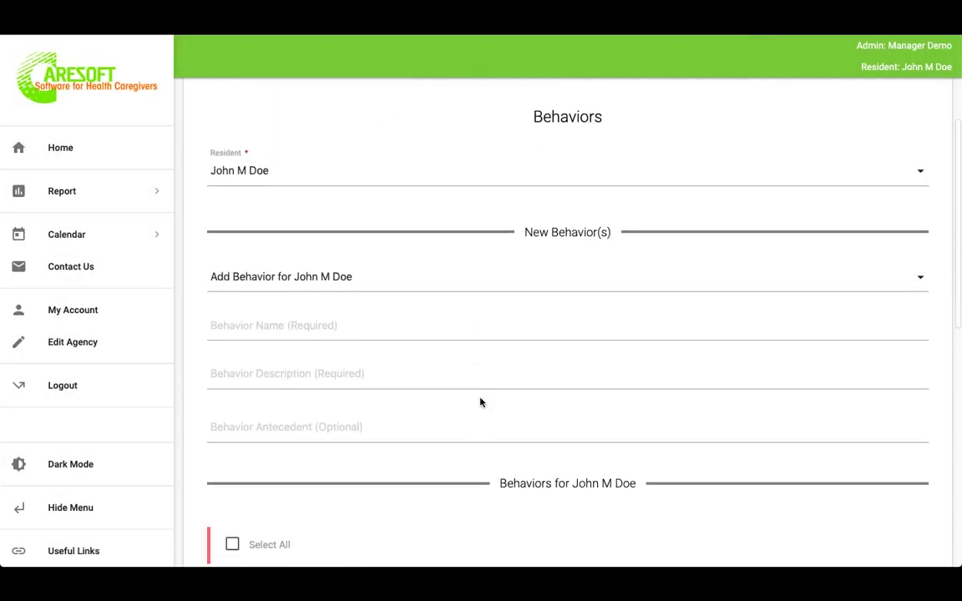
pyautogui.click(392, 248)
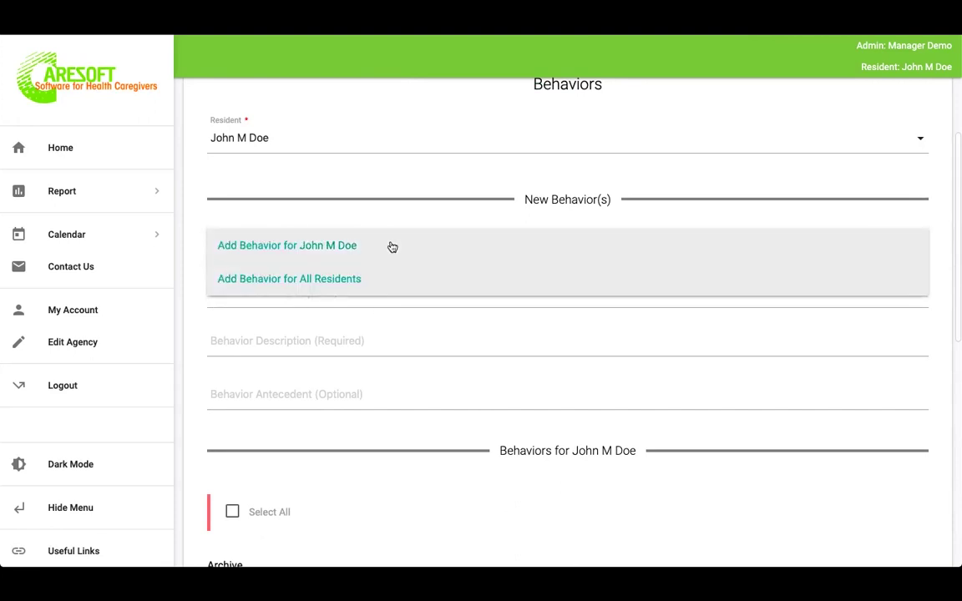
pyautogui.click(185, 196)
# - Review the resident's and all-residents' behavior lists, both with 0 entries, then return home
pyautogui.scroll(-1, 394, 391)
pyautogui.scroll(-2, 393, 391)
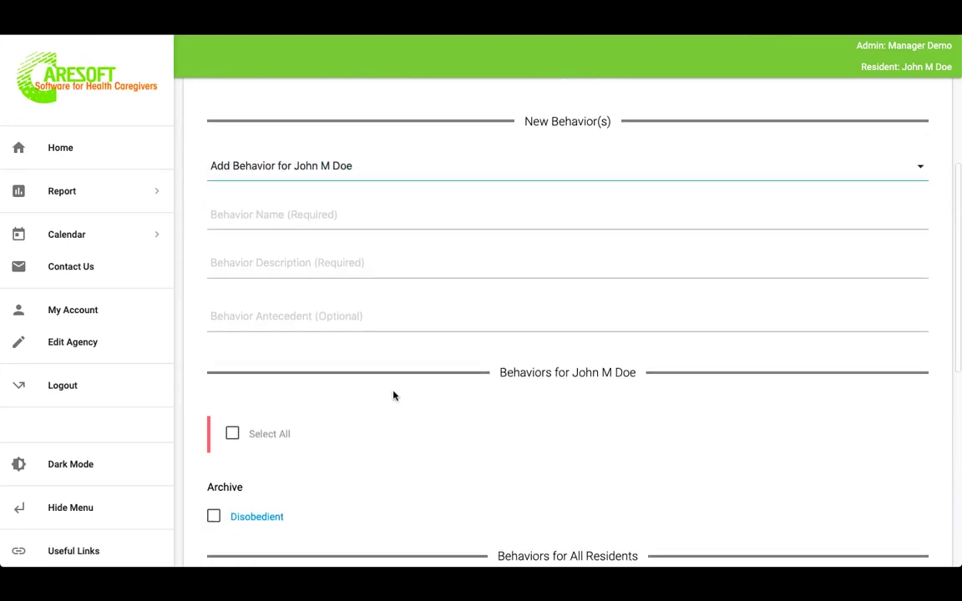
pyautogui.scroll(-3, 393, 396)
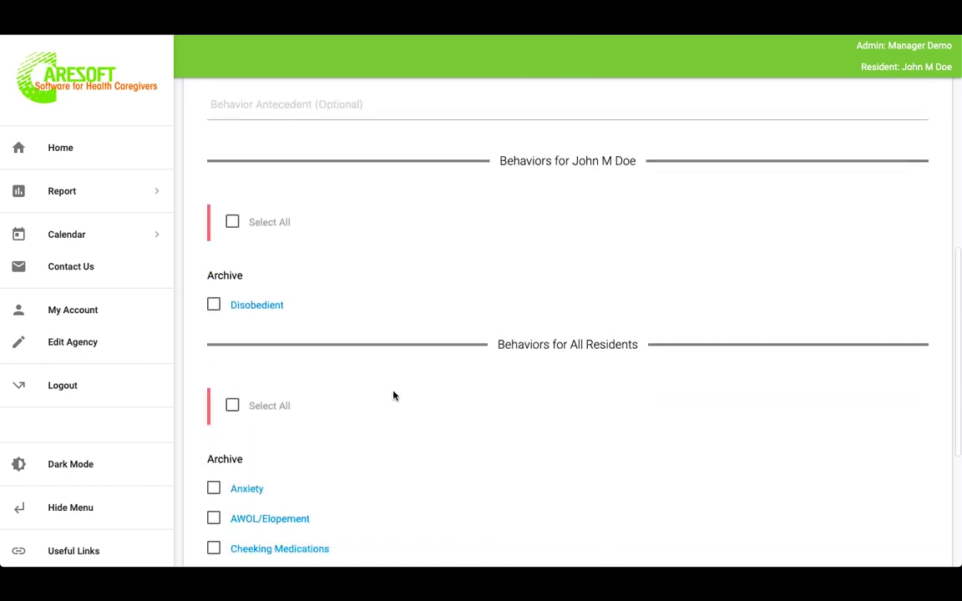
pyautogui.scroll(-4, 378, 307)
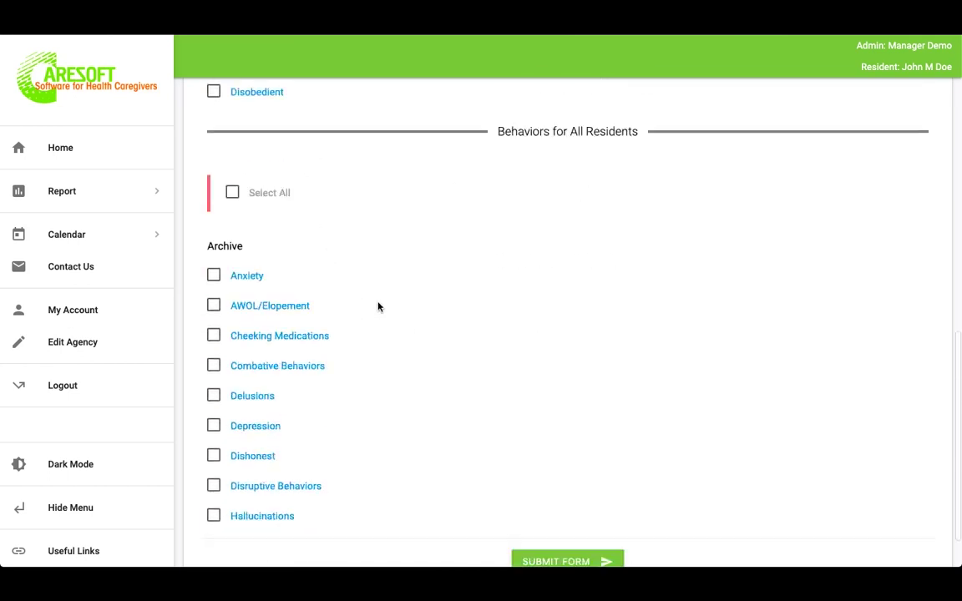
pyautogui.scroll(10, 378, 307)
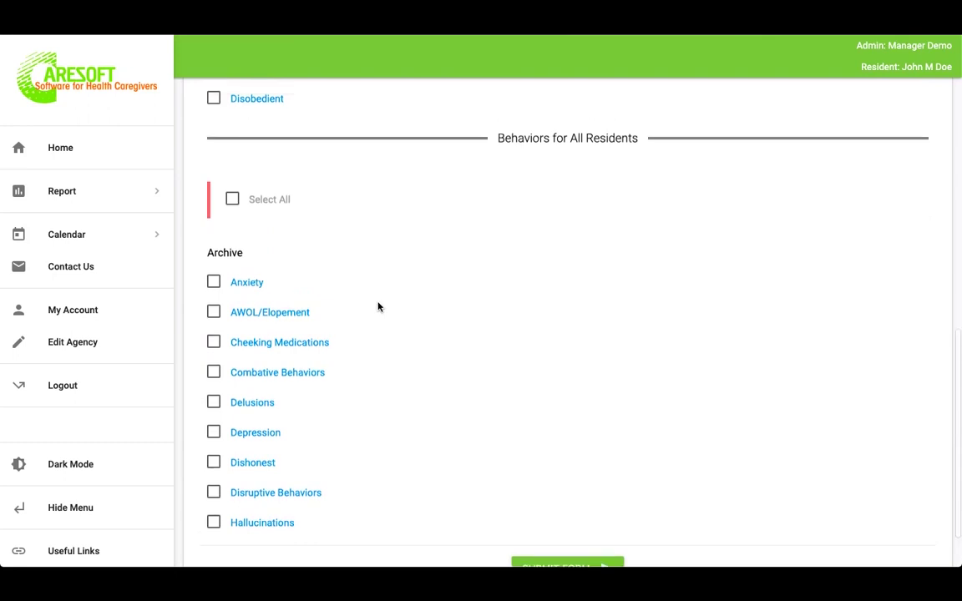
pyautogui.click(53, 155)
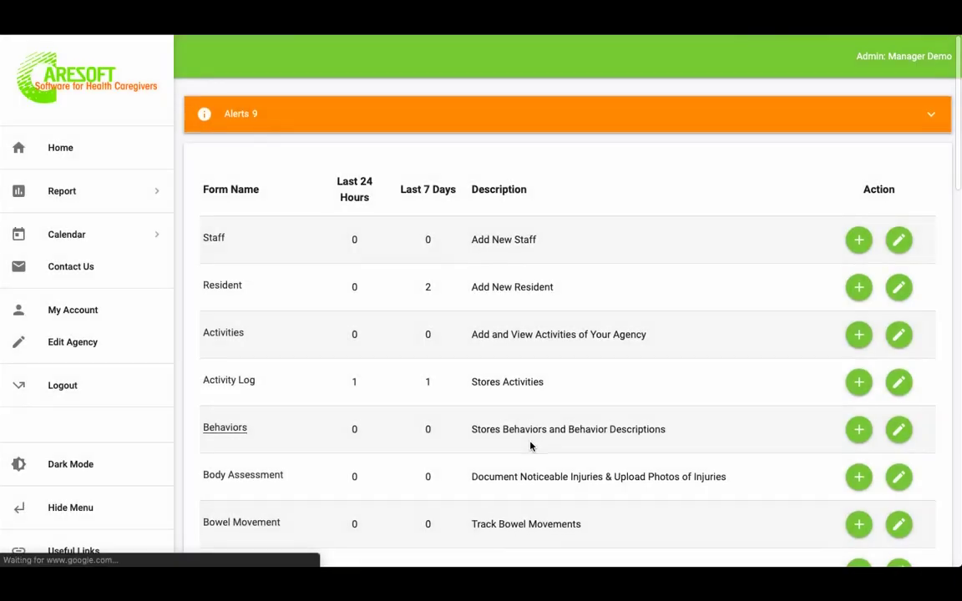
# - Scroll the home forms table and add a new Resident Files entry
pyautogui.scroll(-4, 529, 445)
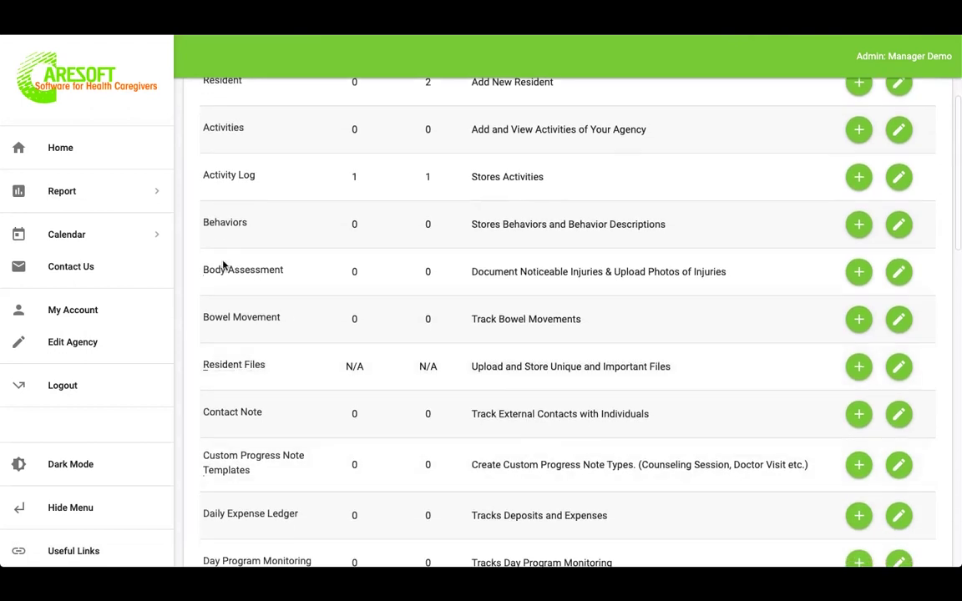
pyautogui.scroll(-2, 250, 267)
pyautogui.scroll(-2, 308, 246)
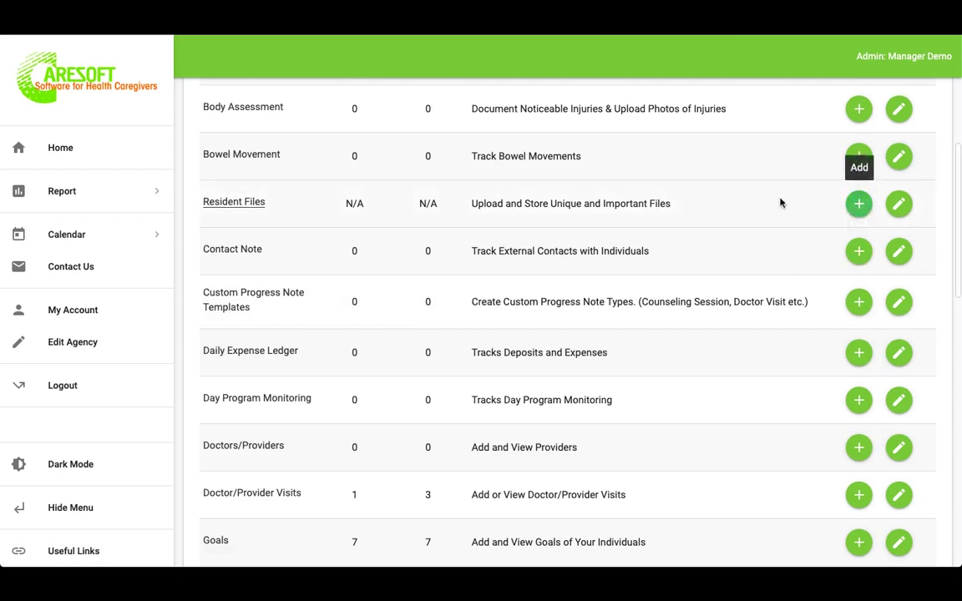
pyautogui.click(858, 206)
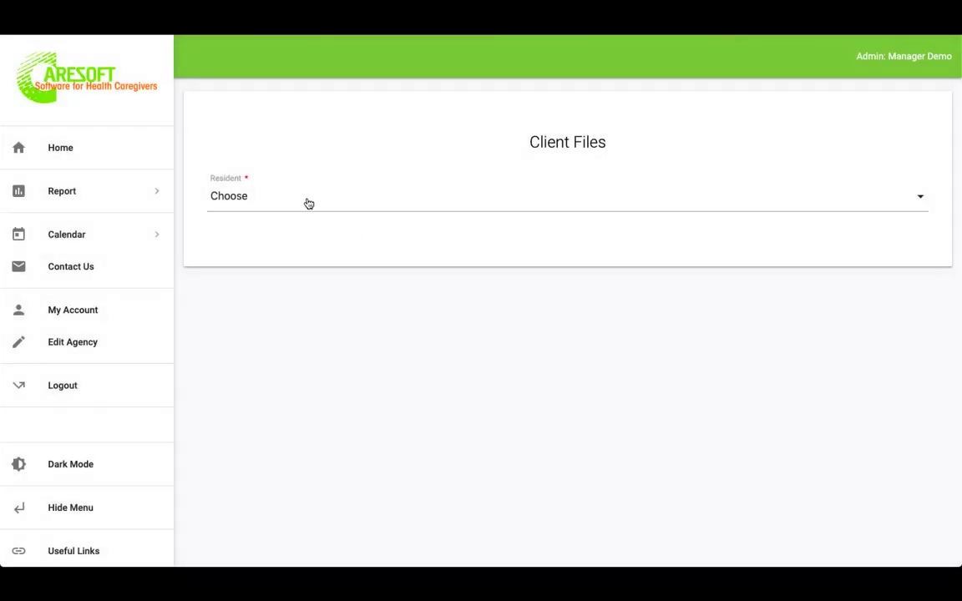
# - Manage the resident's files, browse the Health Information folder holding sample.jpg, then return to the dashboard
pyautogui.click(309, 203)
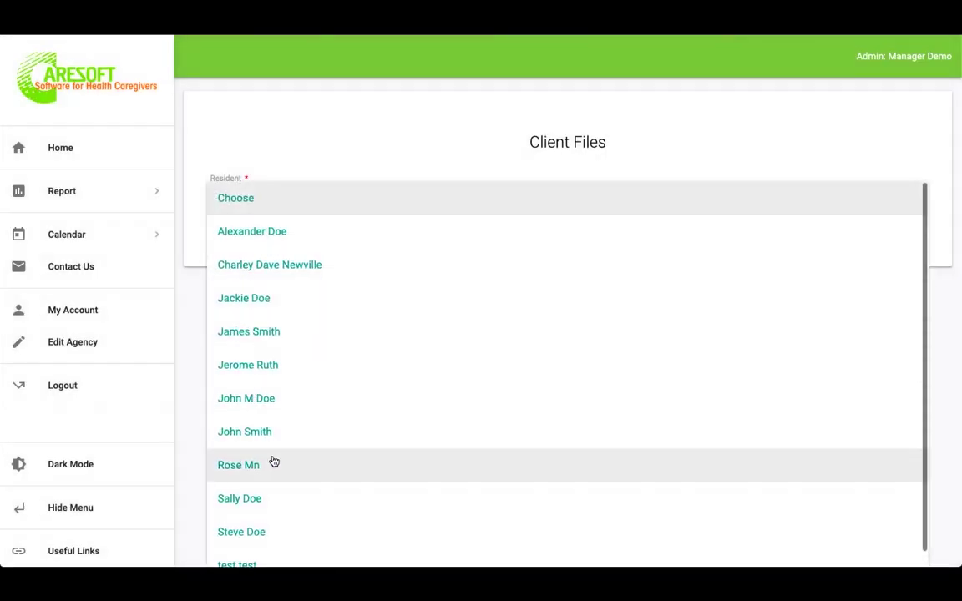
pyautogui.click(262, 398)
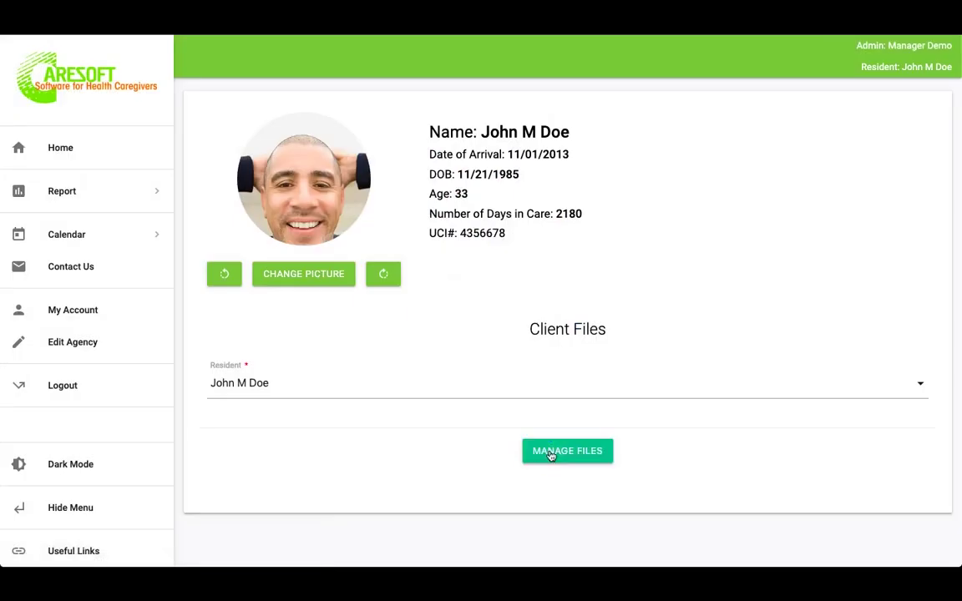
pyautogui.click(551, 452)
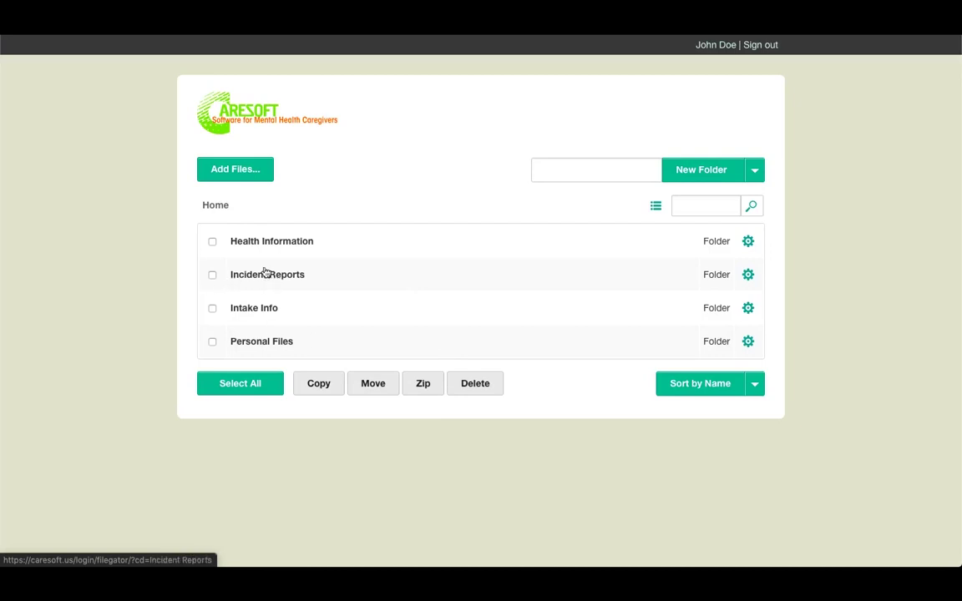
pyautogui.click(271, 242)
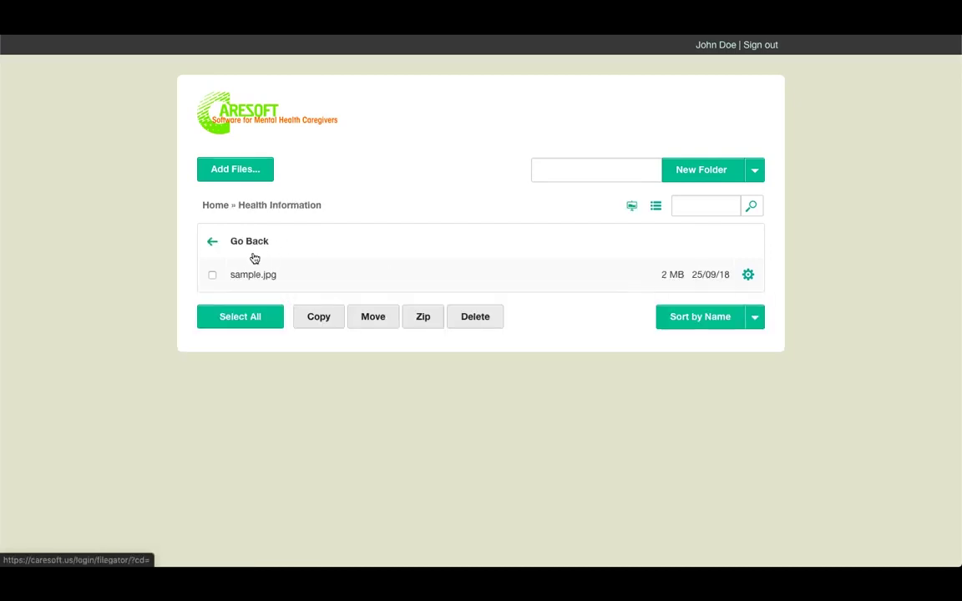
pyautogui.click(209, 246)
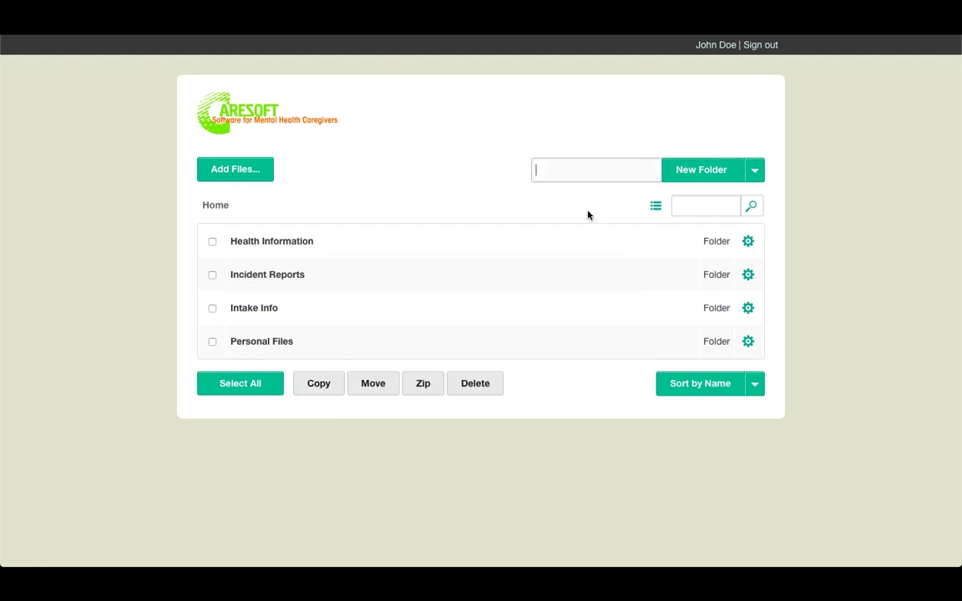
pyautogui.click(250, 123)
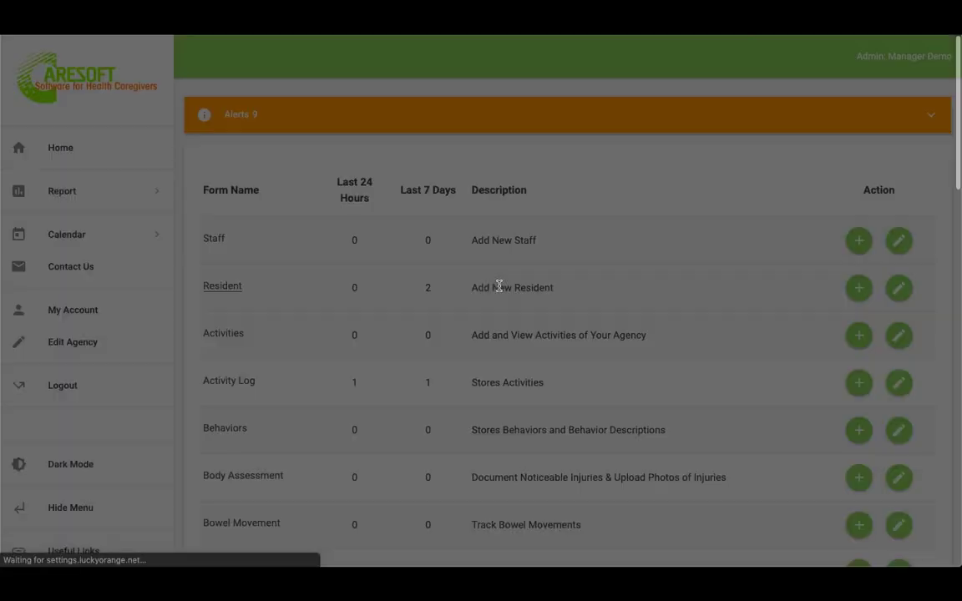
# - Scroll the forms table and add a new Custom Progress Note Template
pyautogui.scroll(-5, 498, 286)
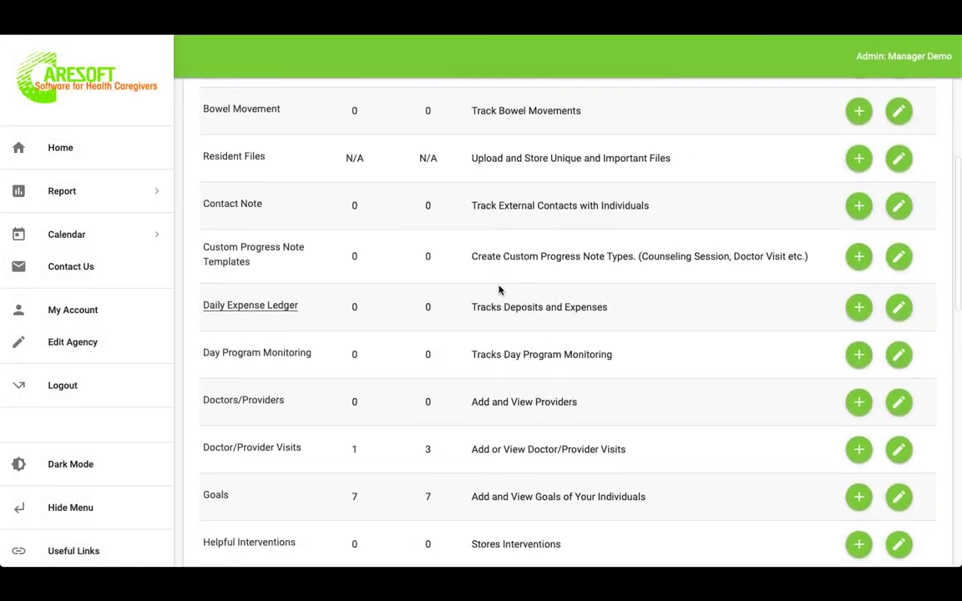
pyautogui.scroll(1, 499, 290)
pyautogui.scroll(-2, 499, 290)
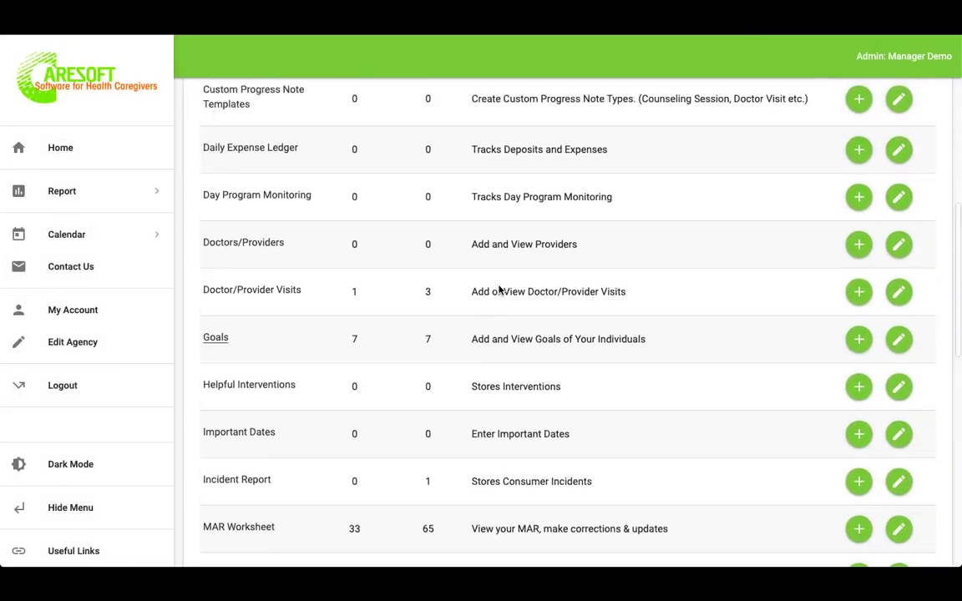
pyautogui.scroll(6, 499, 288)
pyautogui.scroll(-3, 499, 288)
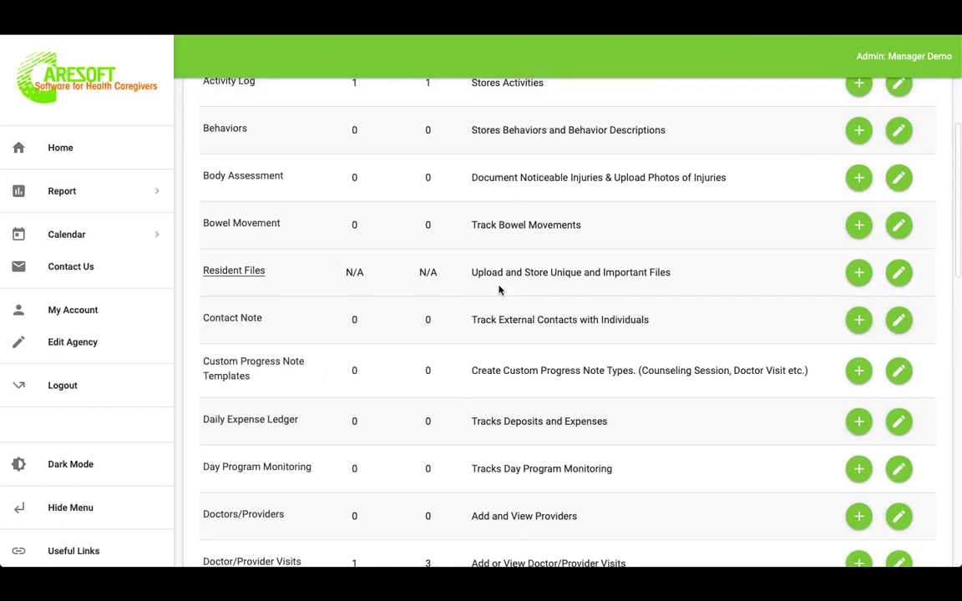
pyautogui.scroll(-1, 455, 280)
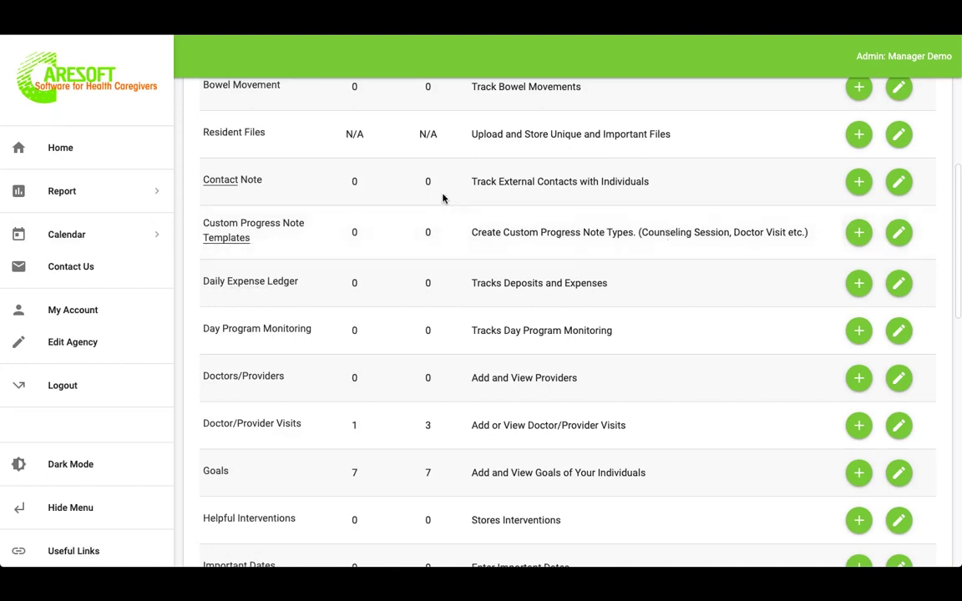
pyautogui.click(860, 232)
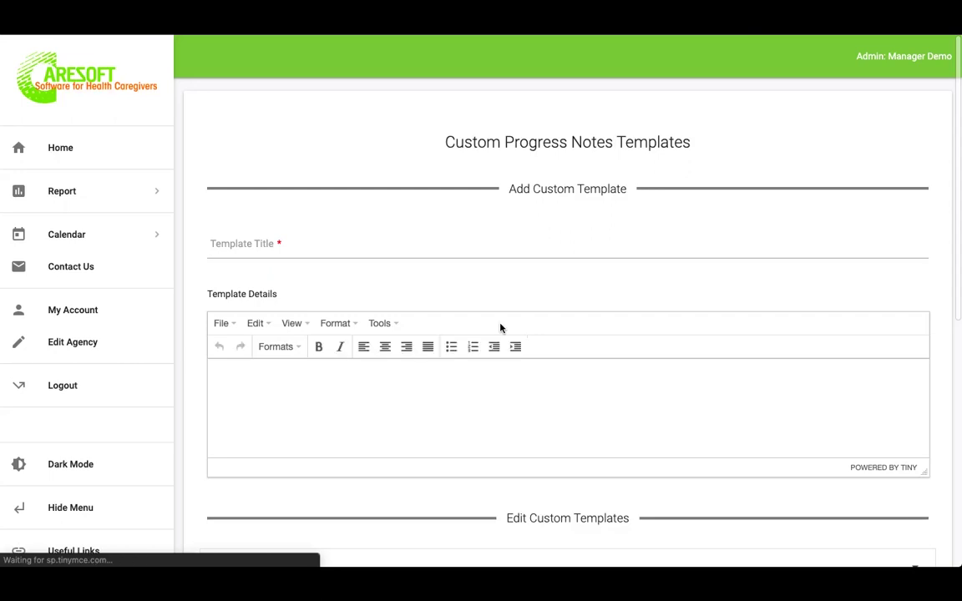
# - Expand the Counseling Session template, read through its questions, then return to the home page
pyautogui.scroll(-1, 501, 327)
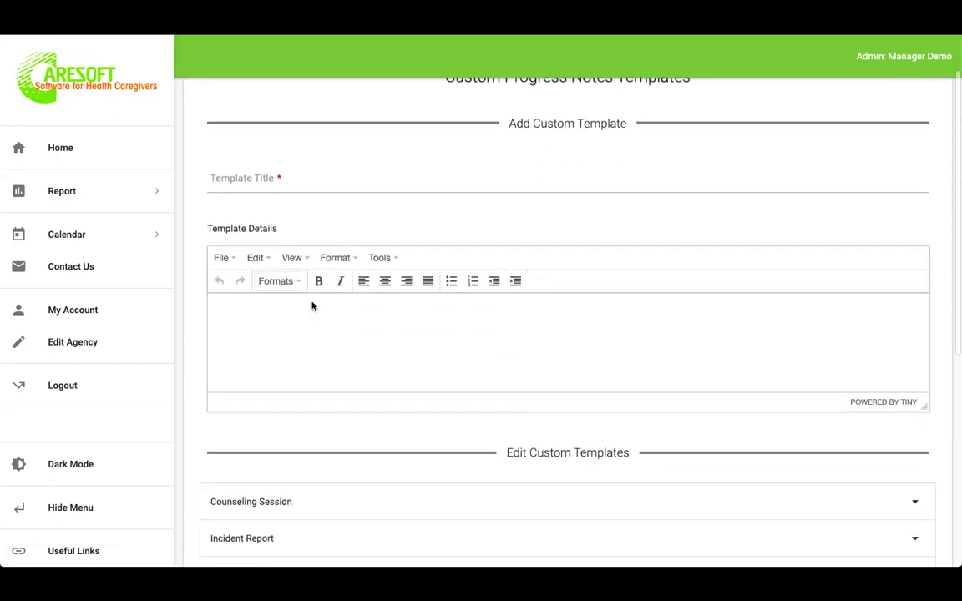
pyautogui.scroll(-2, 314, 304)
pyautogui.scroll(-1, 319, 324)
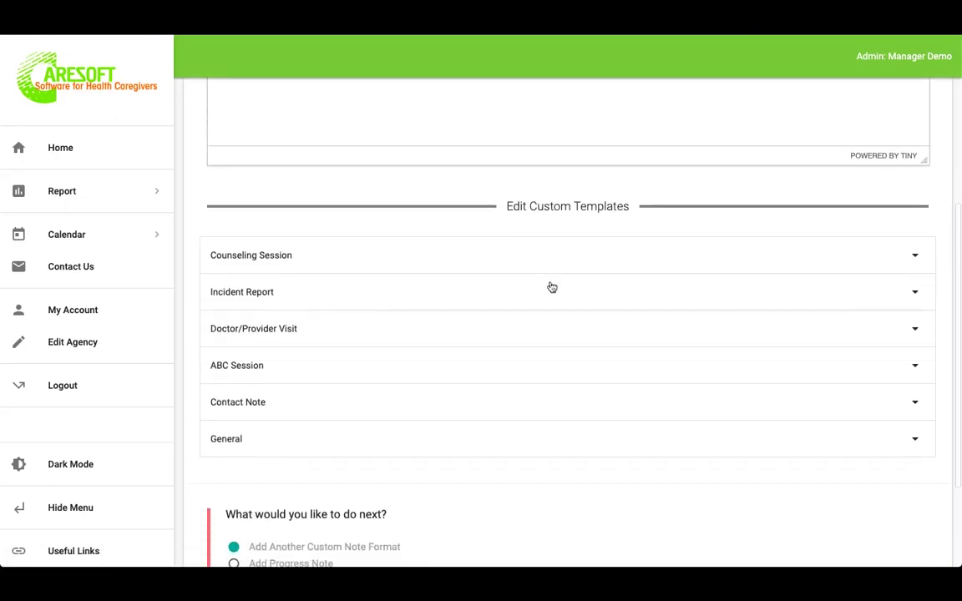
pyautogui.click(910, 257)
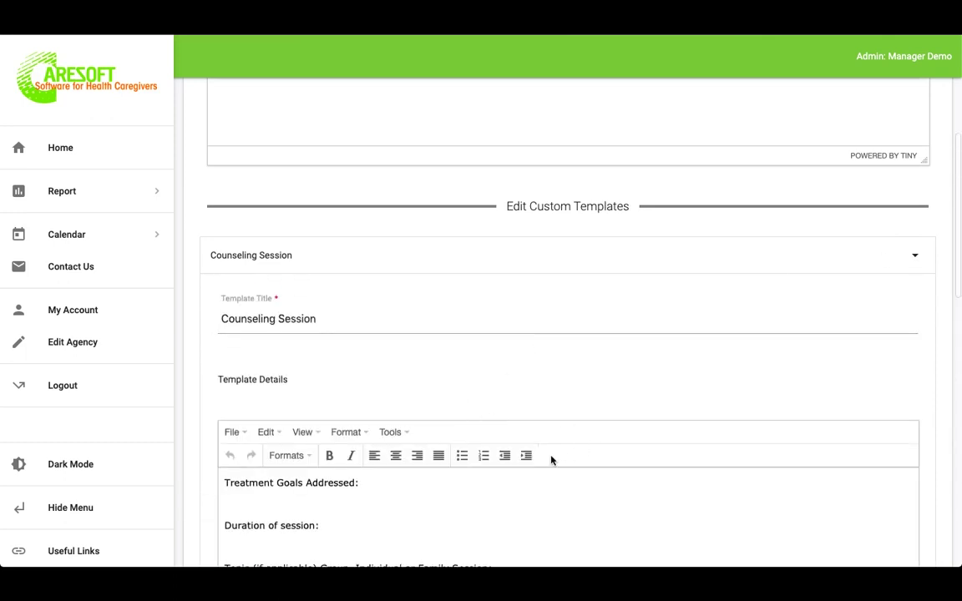
pyautogui.scroll(-5, 596, 472)
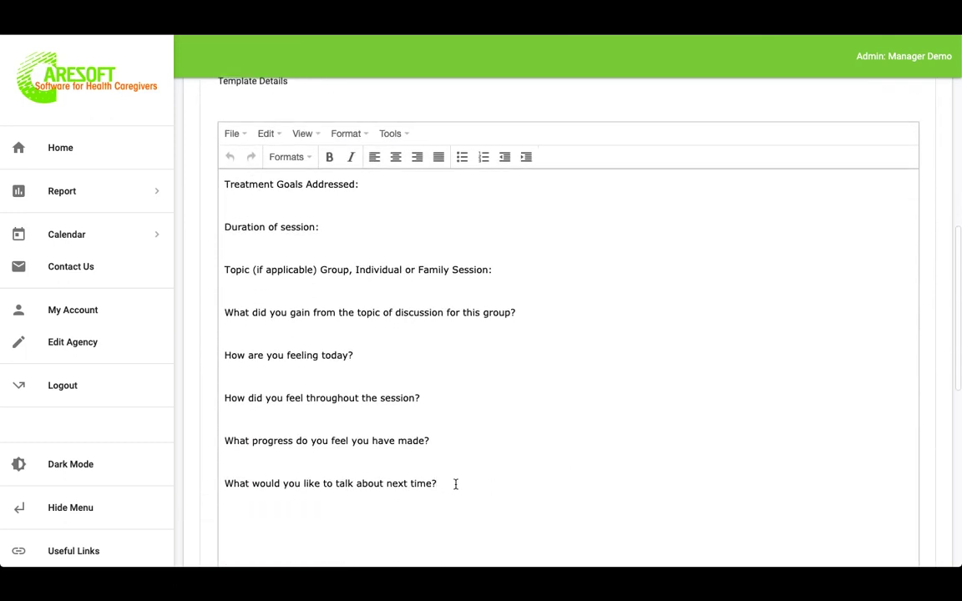
pyautogui.scroll(10, 455, 483)
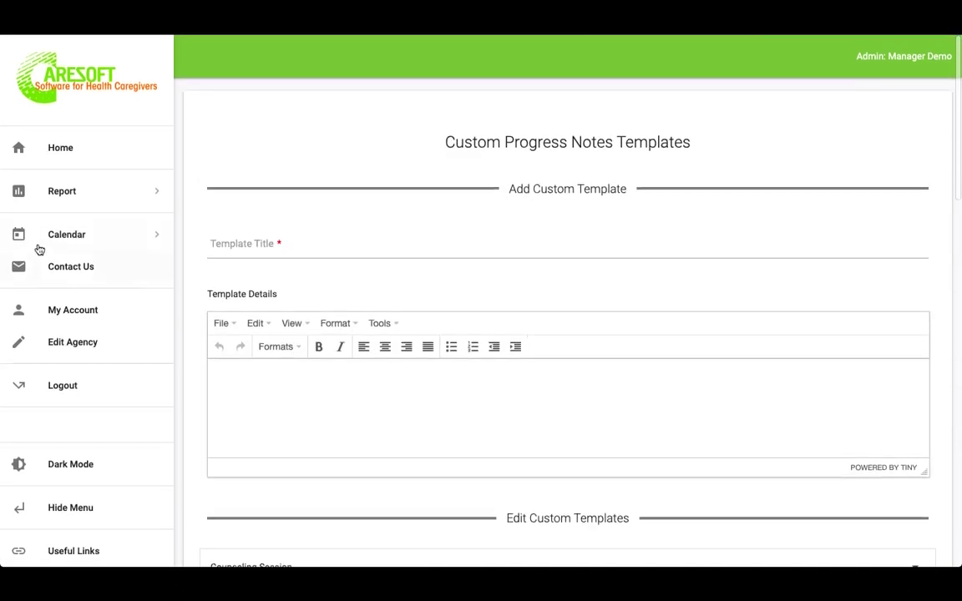
pyautogui.click(77, 149)
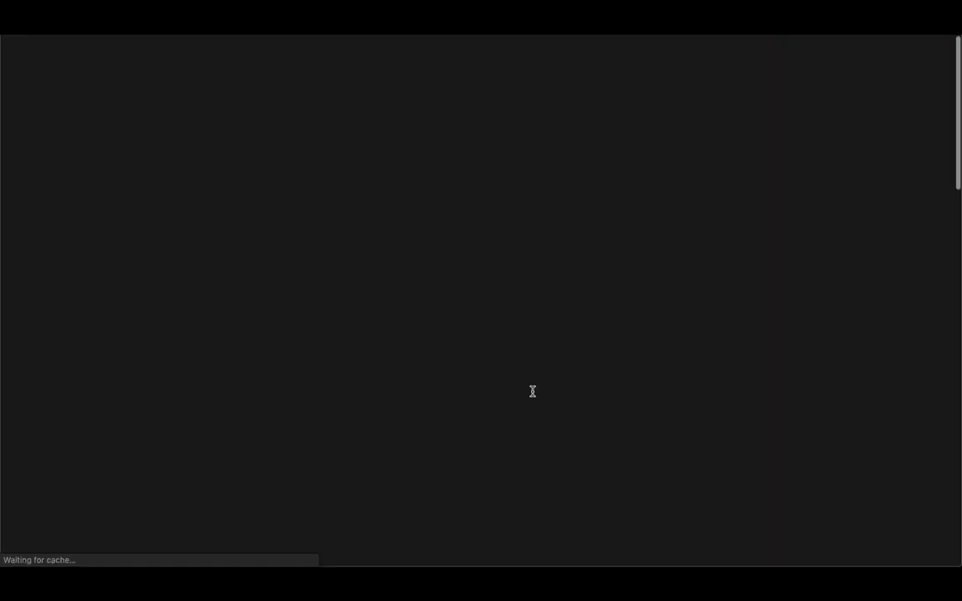
# - Scroll the home page forms list down to Staff Absence Request and Vital Signs and Weight
pyautogui.scroll(-5, 531, 391)
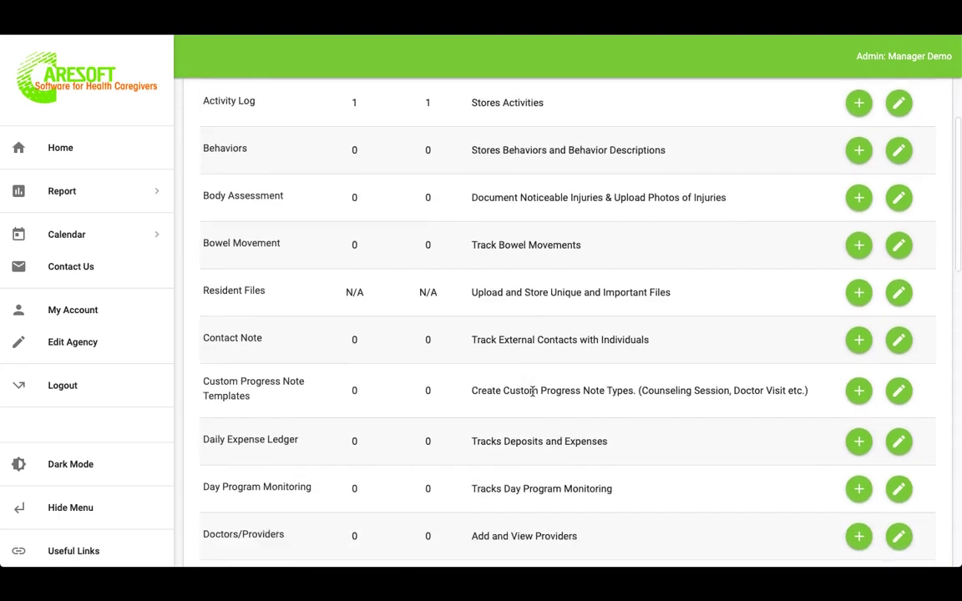
pyautogui.scroll(-5, 532, 390)
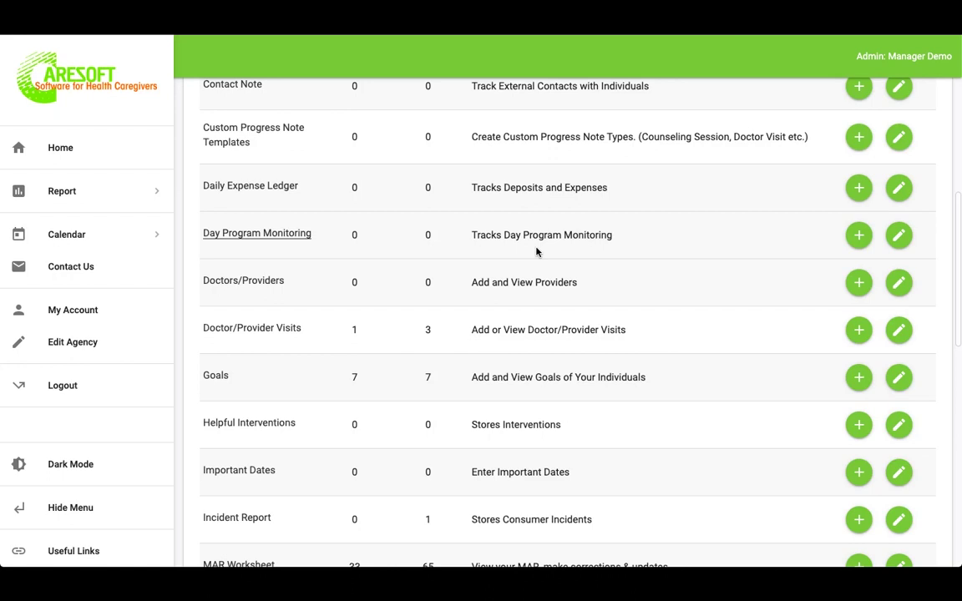
pyautogui.scroll(-1, 536, 251)
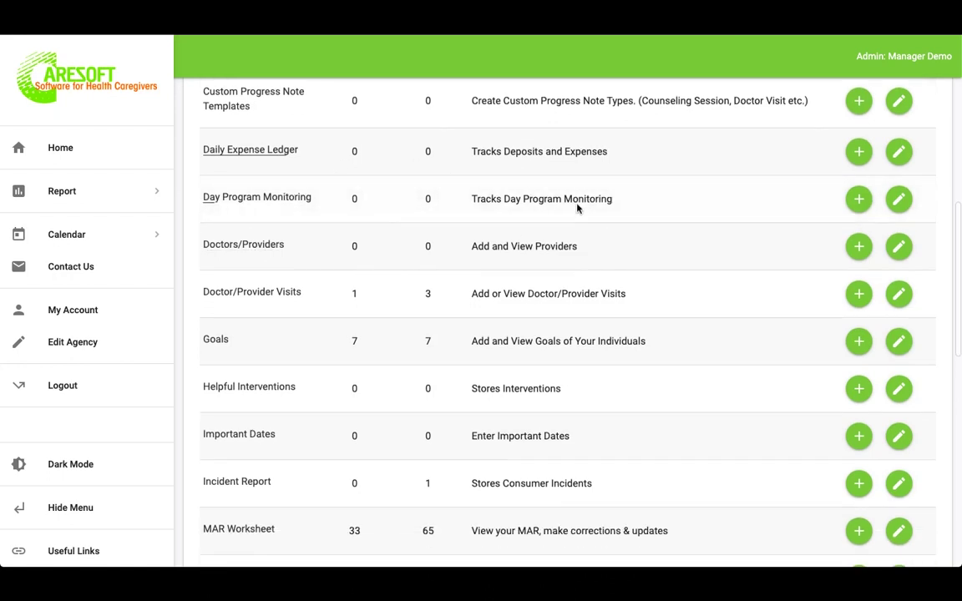
pyautogui.scroll(-3, 615, 215)
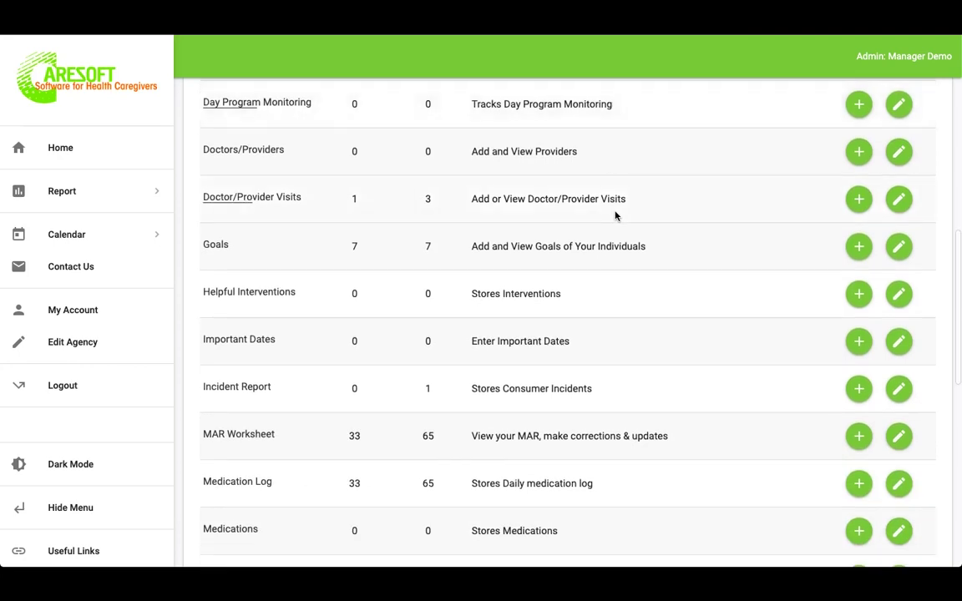
pyautogui.scroll(-1, 615, 216)
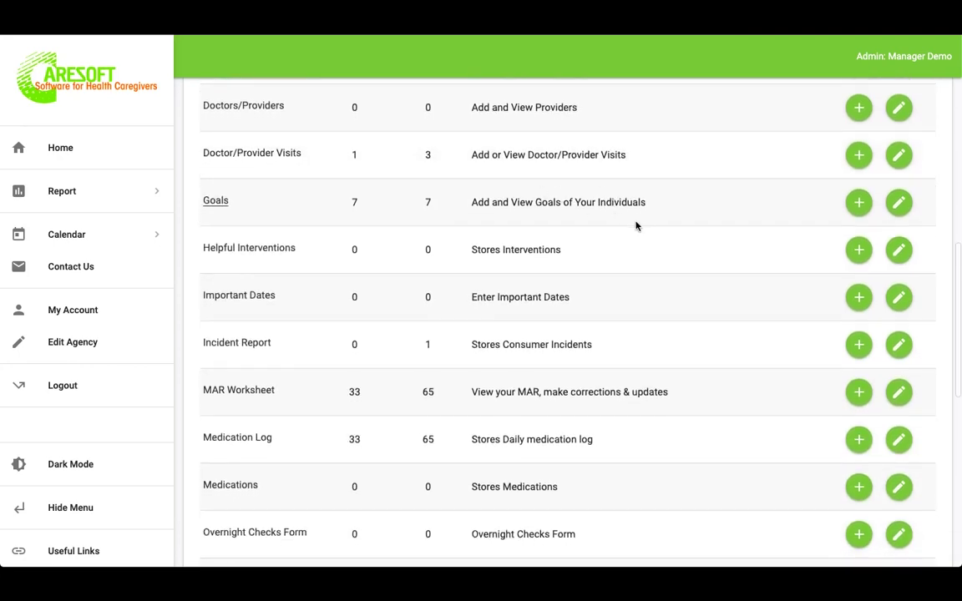
pyautogui.scroll(-2, 636, 226)
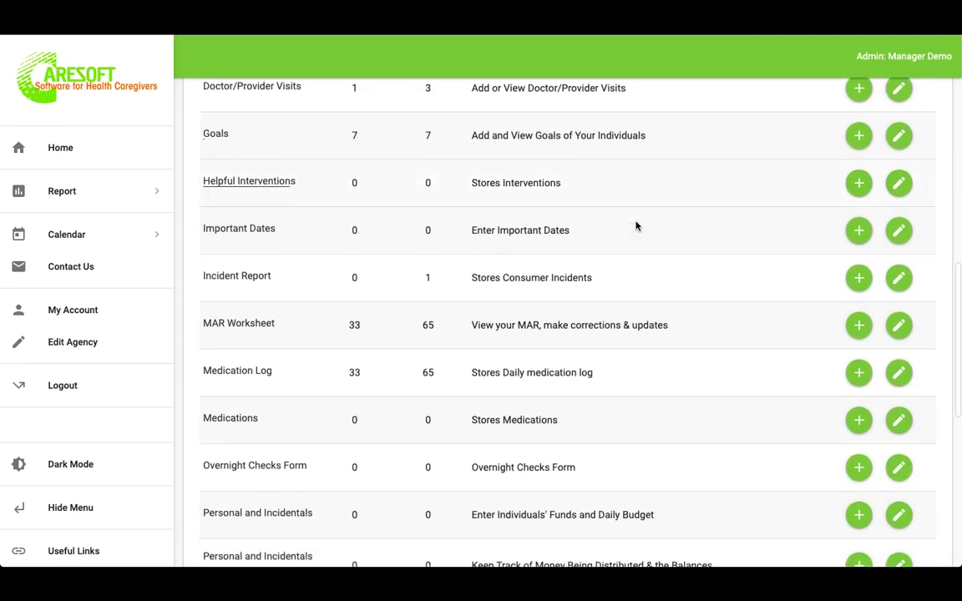
pyautogui.scroll(-1, 635, 226)
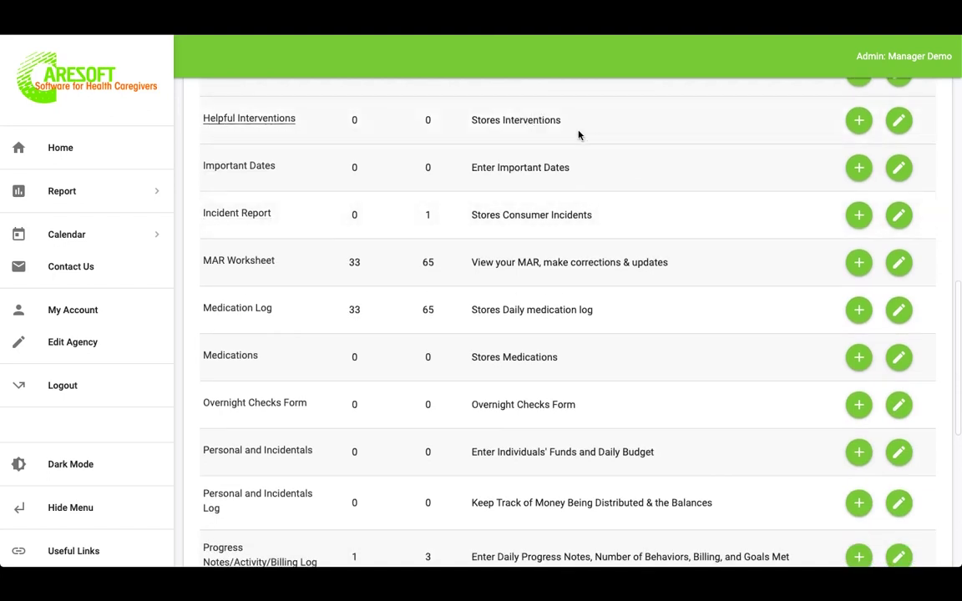
pyautogui.scroll(-2, 598, 296)
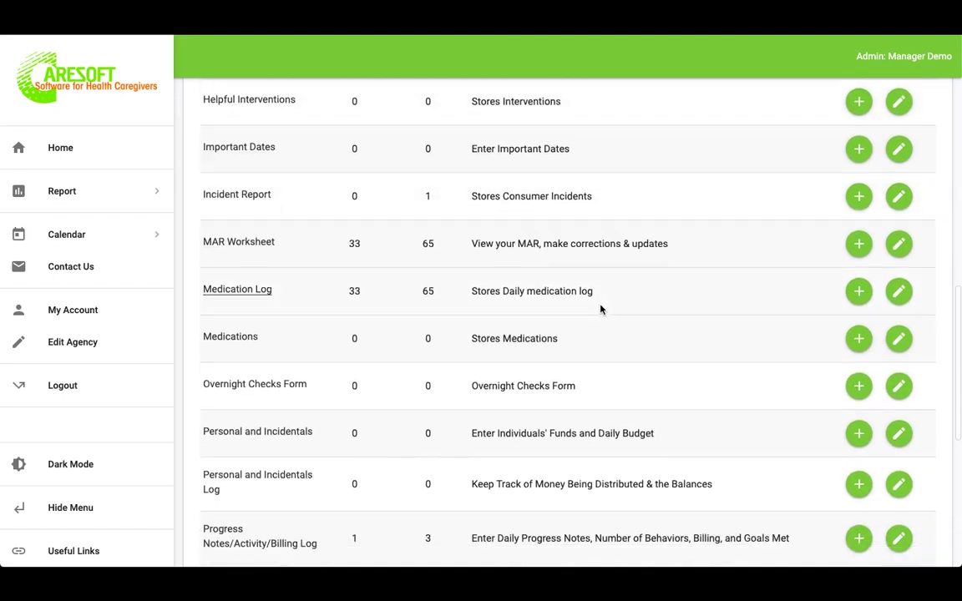
pyautogui.scroll(-2, 600, 309)
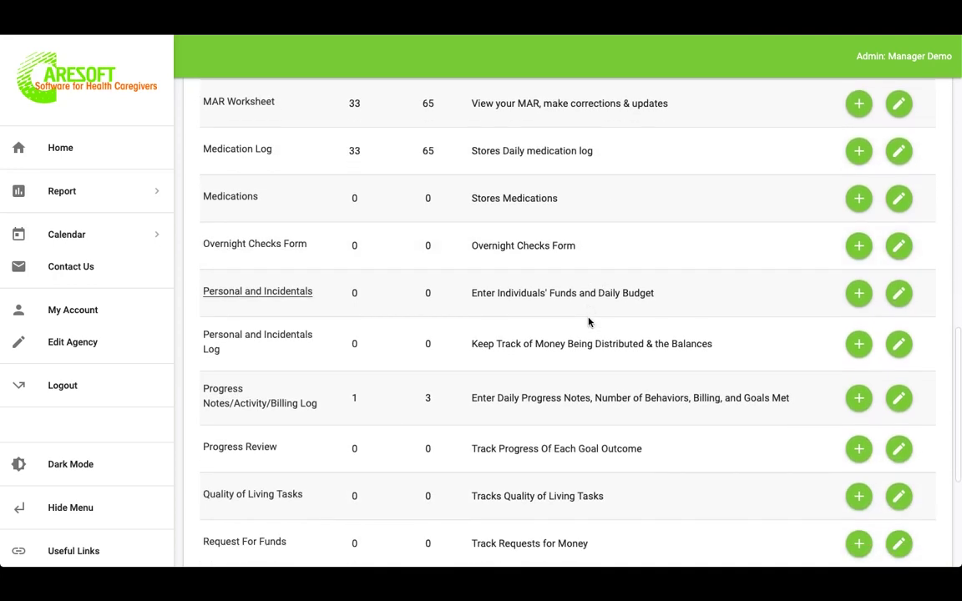
pyautogui.scroll(-2, 588, 321)
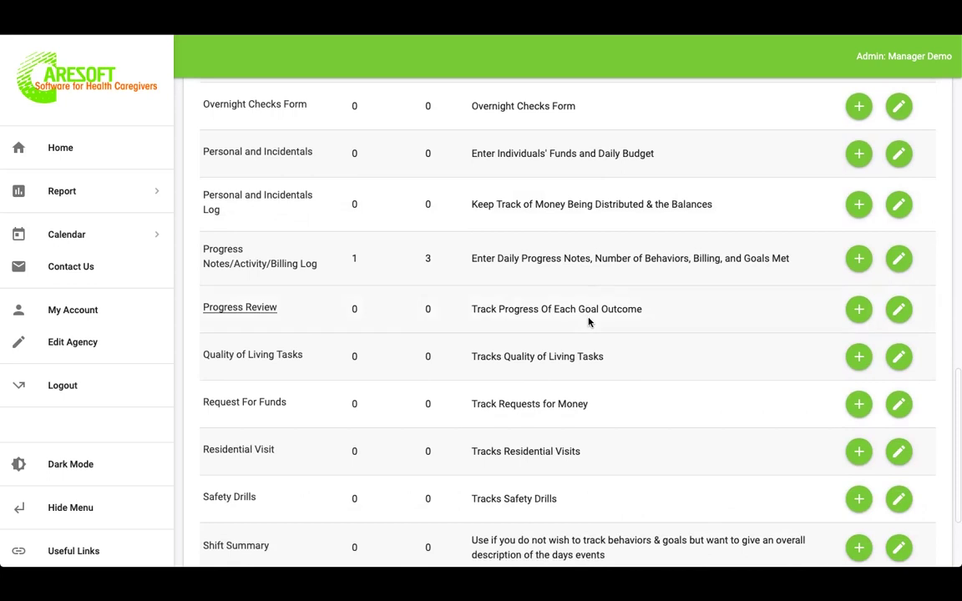
pyautogui.scroll(-1, 592, 279)
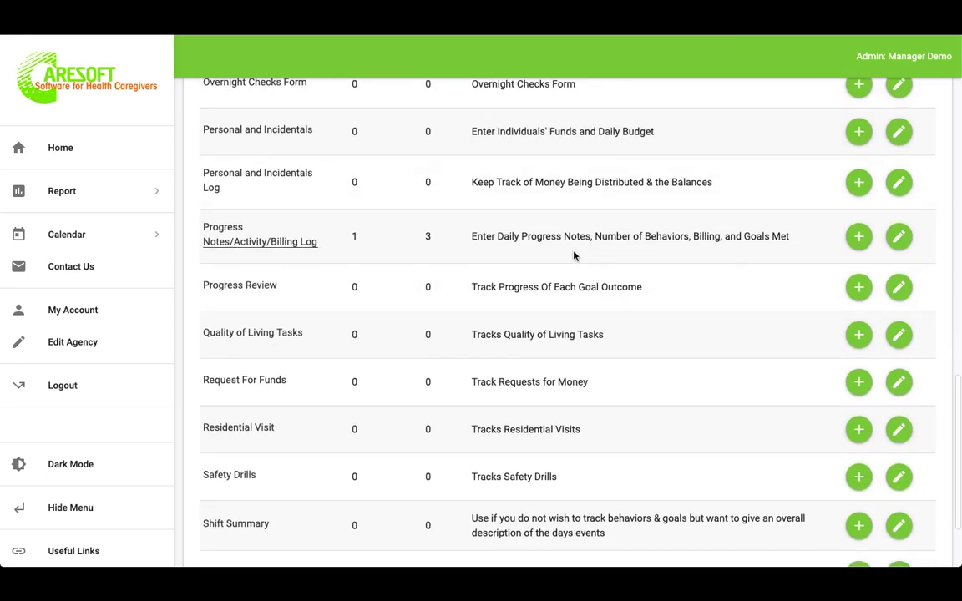
pyautogui.scroll(6, 574, 256)
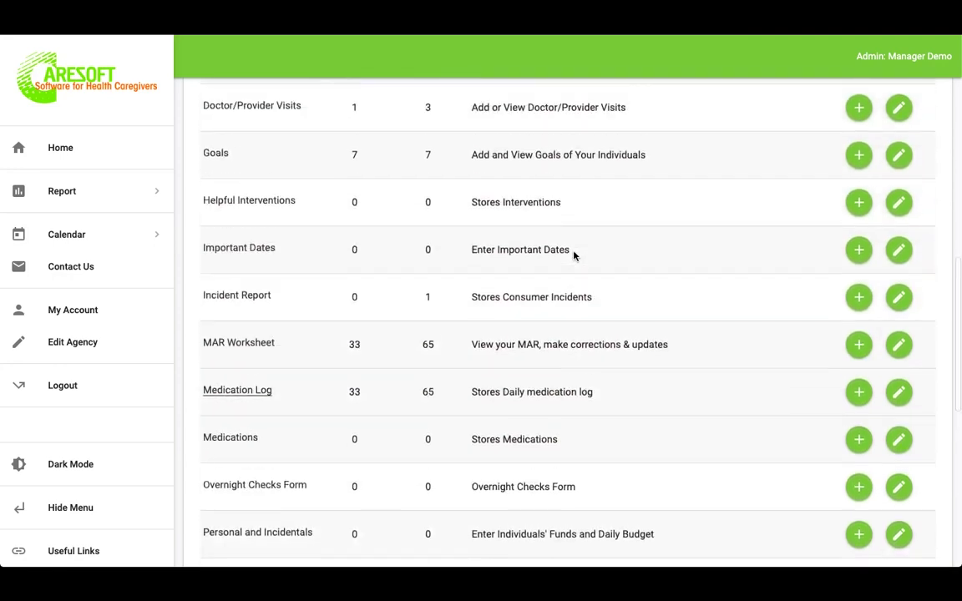
pyautogui.scroll(1, 573, 256)
pyautogui.scroll(-4, 511, 337)
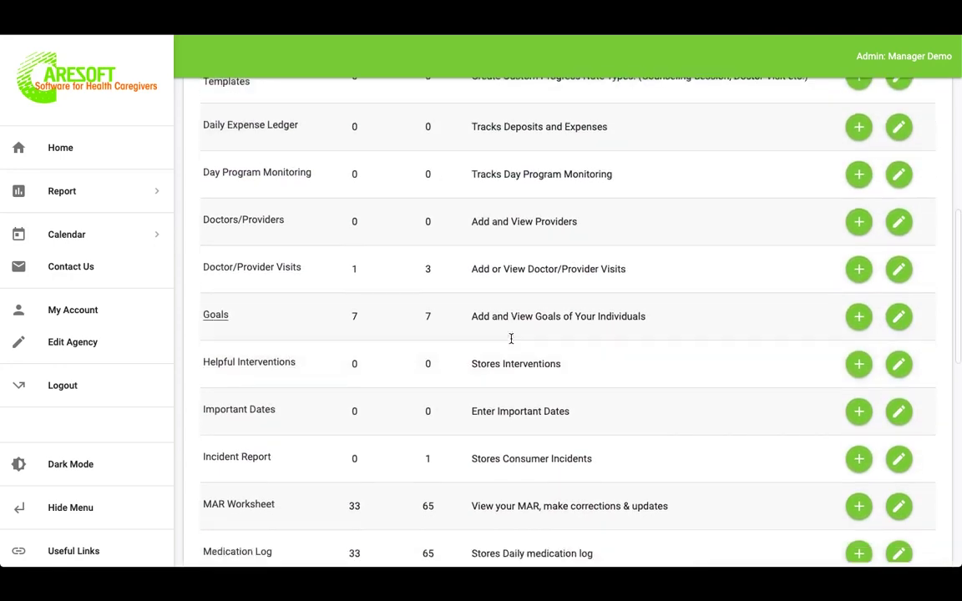
pyautogui.scroll(-4, 511, 342)
pyautogui.scroll(1, 511, 339)
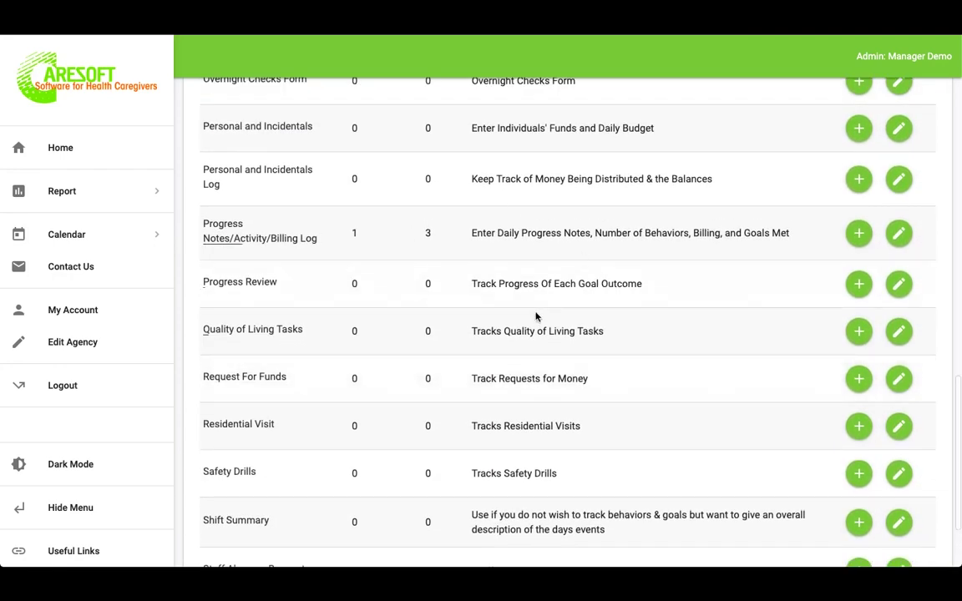
pyautogui.scroll(-1, 541, 317)
pyautogui.scroll(1, 541, 314)
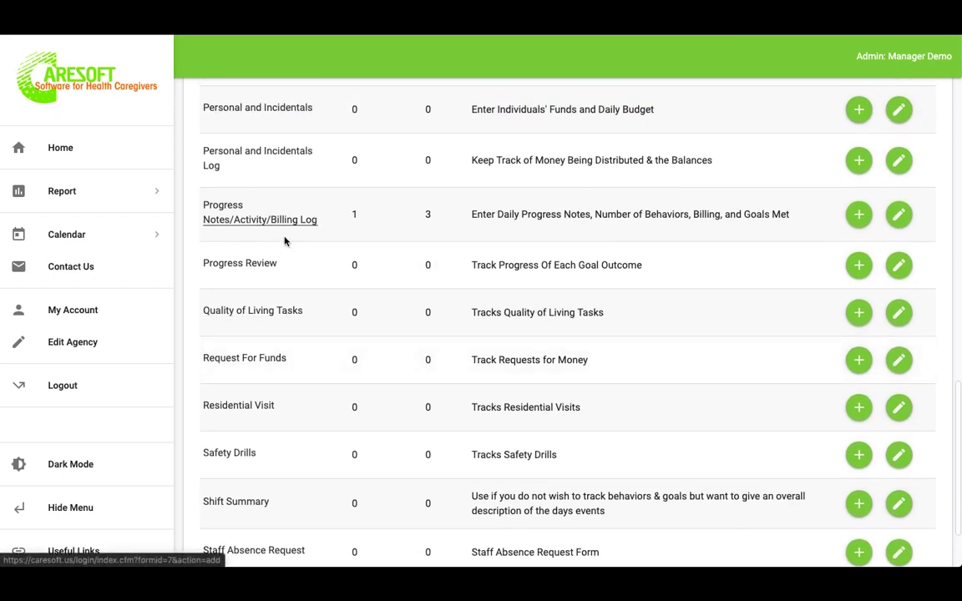
pyautogui.scroll(-1, 446, 384)
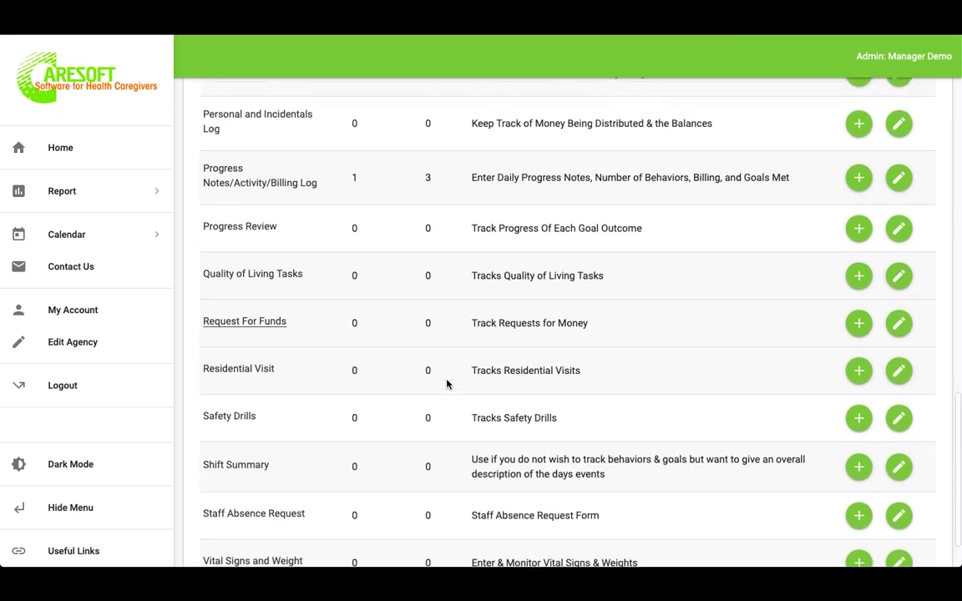
pyautogui.scroll(2, 447, 384)
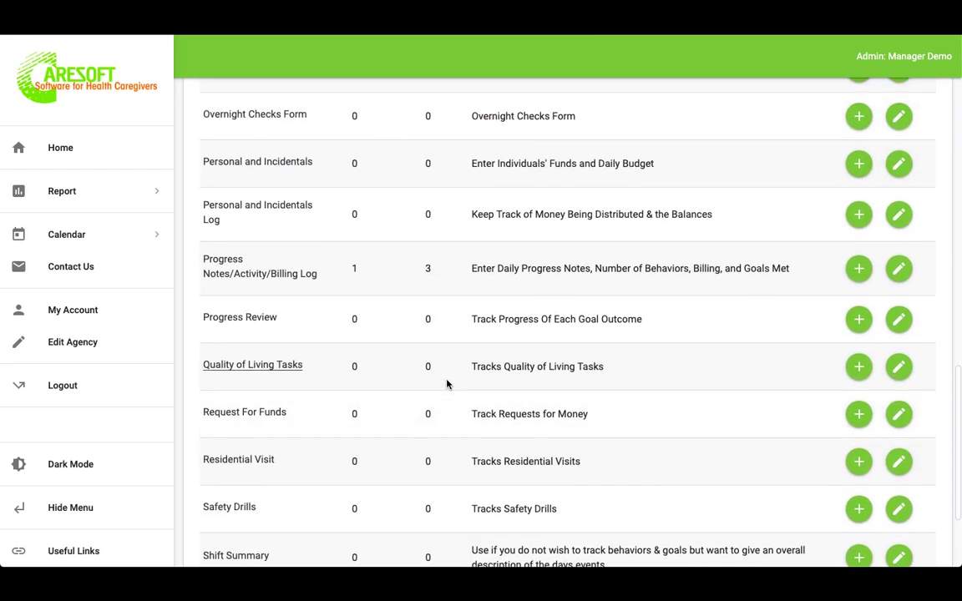
pyautogui.scroll(-2, 447, 384)
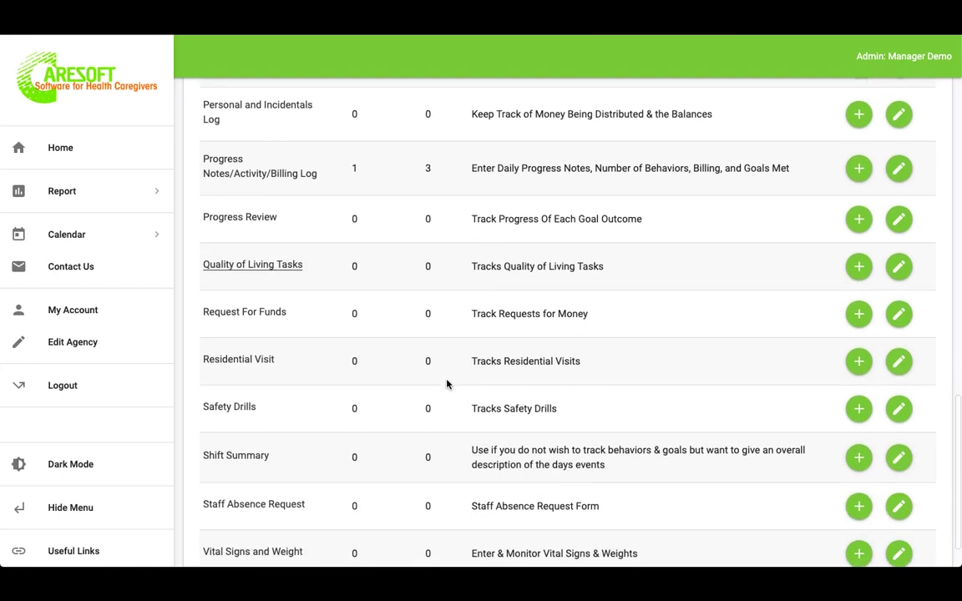
pyautogui.scroll(-2, 446, 384)
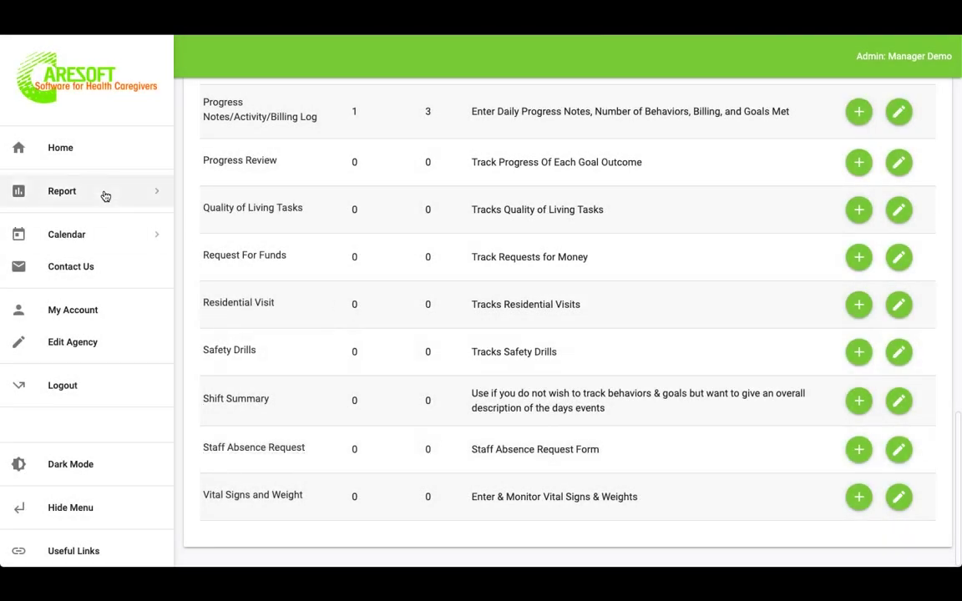
# - Open the Staff Data Entry report from the Report section of the sidebar
pyautogui.click(105, 192)
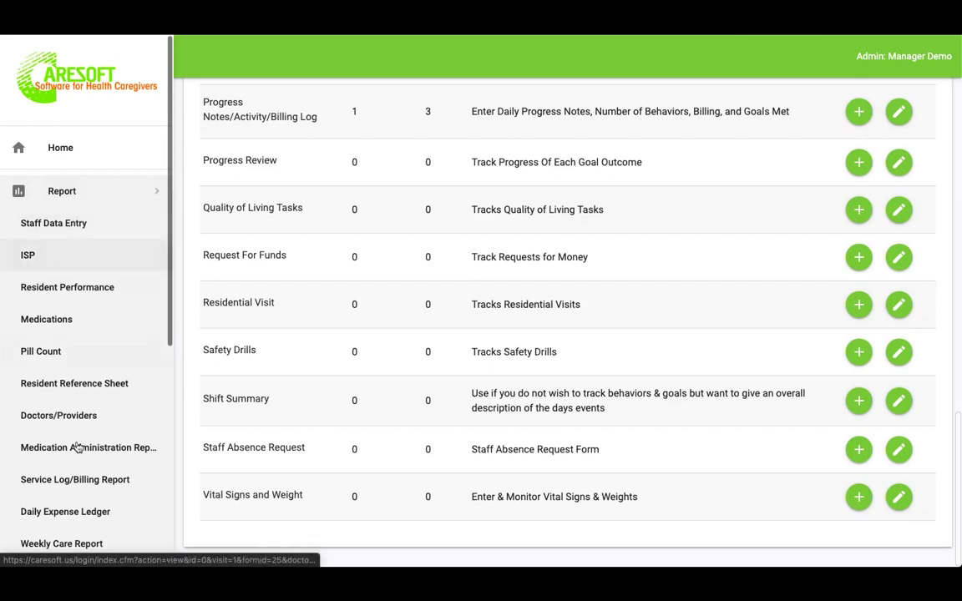
pyautogui.scroll(-5, 80, 451)
pyautogui.scroll(5, 80, 460)
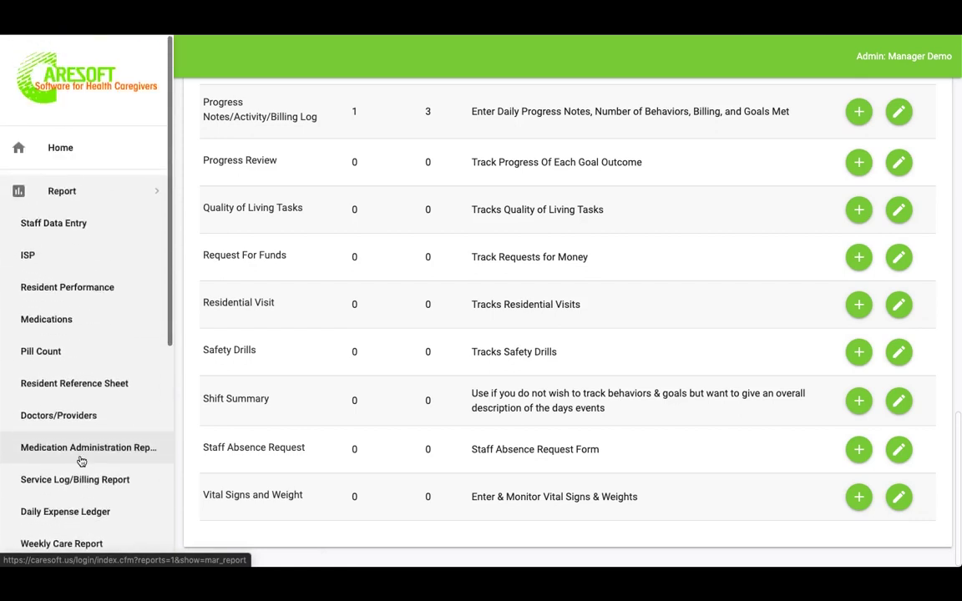
pyautogui.click(75, 221)
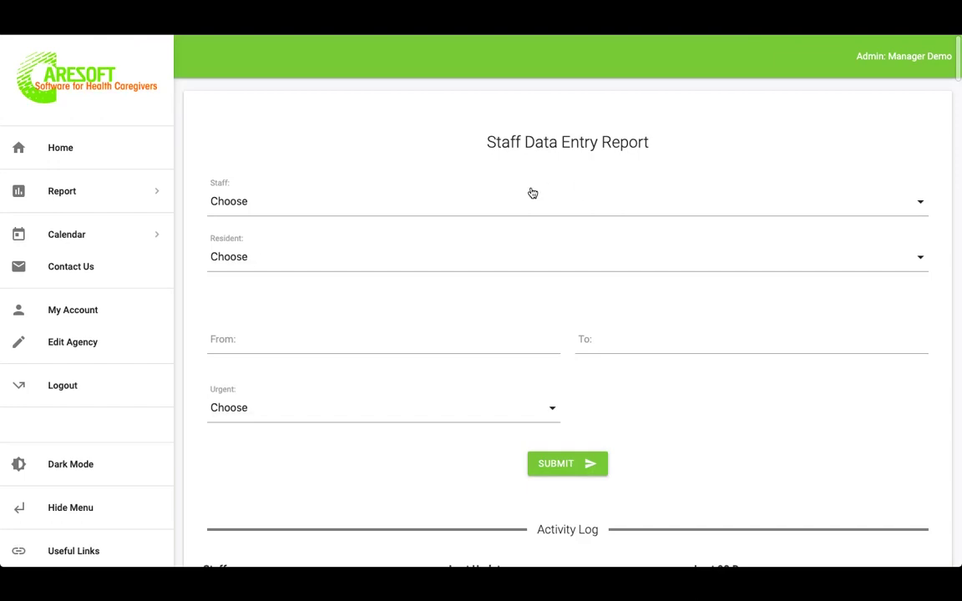
# - Review each form's staff, last update and 90-day entry counts, then expand the Report list
pyautogui.scroll(-7, 532, 193)
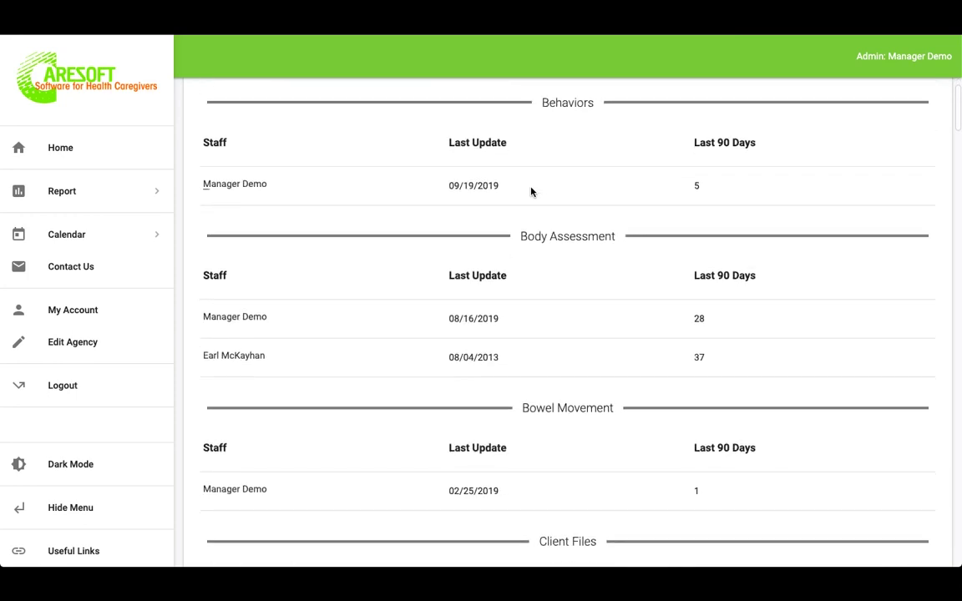
pyautogui.scroll(-15, 531, 192)
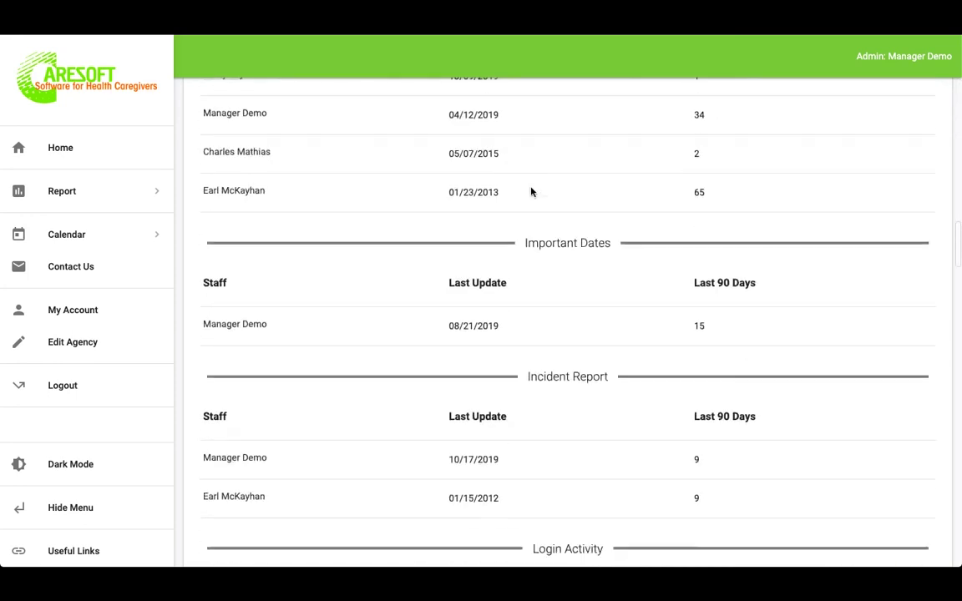
pyautogui.scroll(-12, 531, 192)
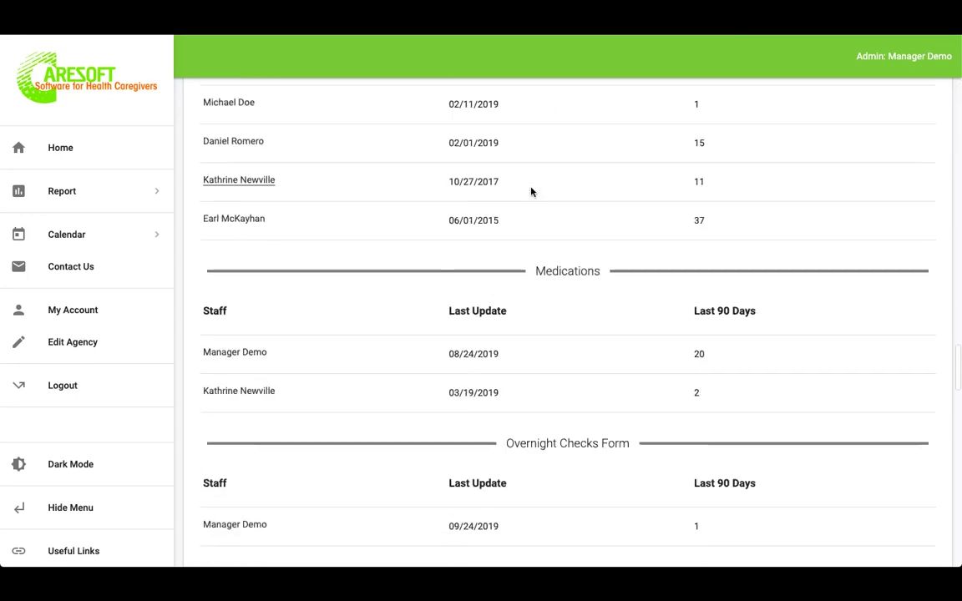
pyautogui.scroll(5, 531, 192)
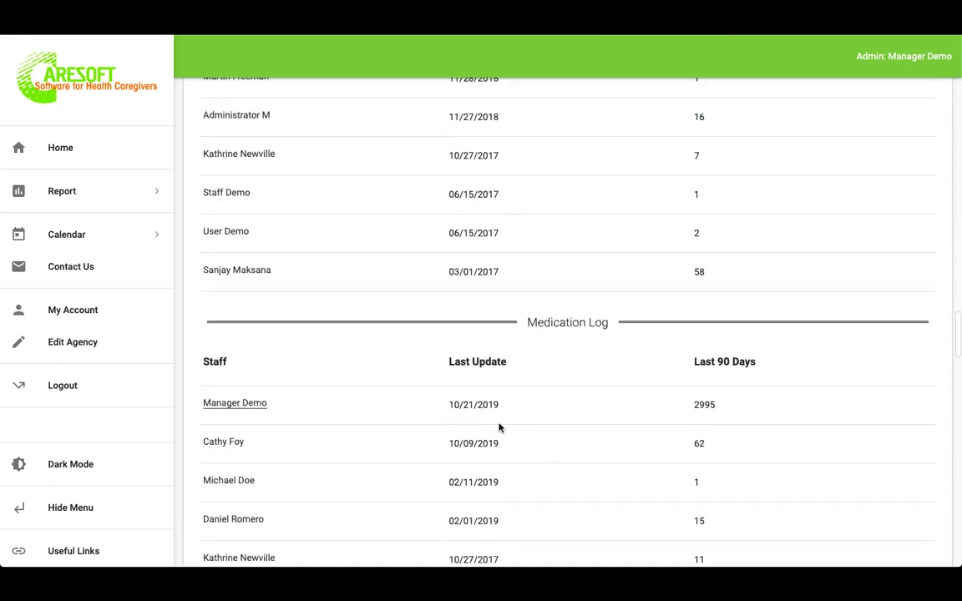
pyautogui.scroll(2, 499, 427)
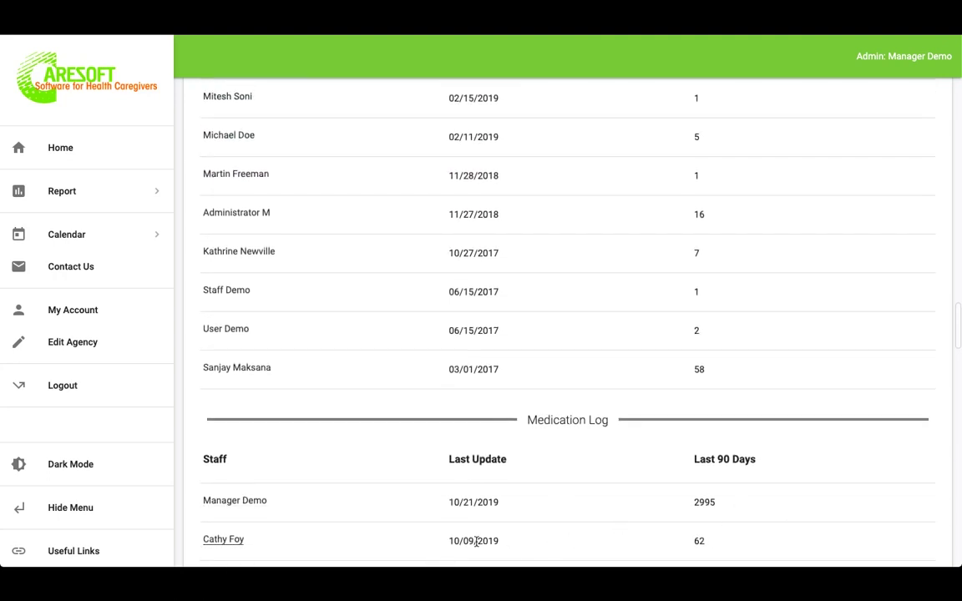
pyautogui.scroll(-2, 468, 534)
pyautogui.scroll(-4, 475, 542)
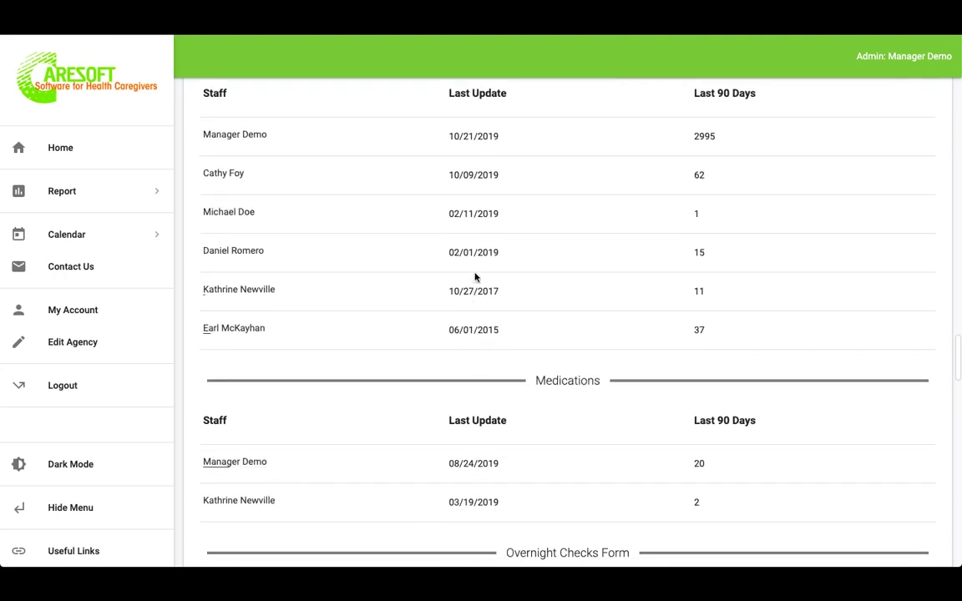
pyautogui.moveTo(438, 219); pyautogui.dragTo(542, 361)
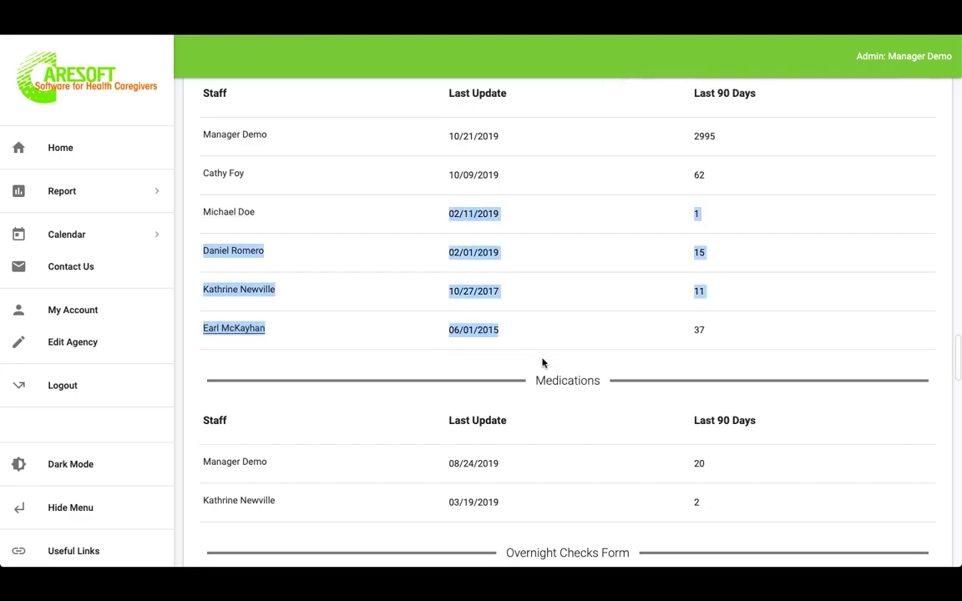
pyautogui.scroll(-2, 554, 398)
pyautogui.scroll(-2, 554, 398)
pyautogui.scroll(1, 554, 398)
pyautogui.scroll(-1, 554, 398)
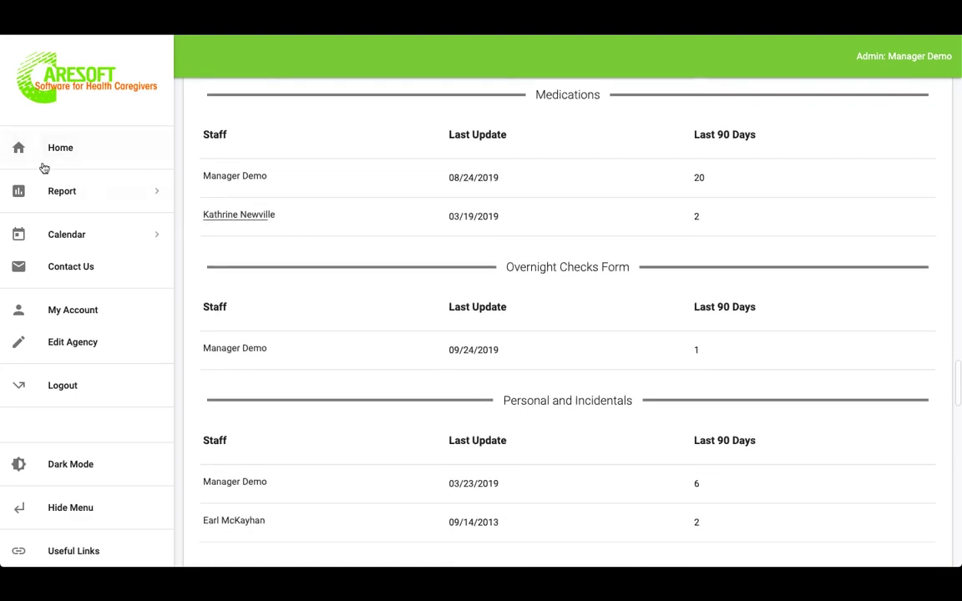
pyautogui.click(77, 194)
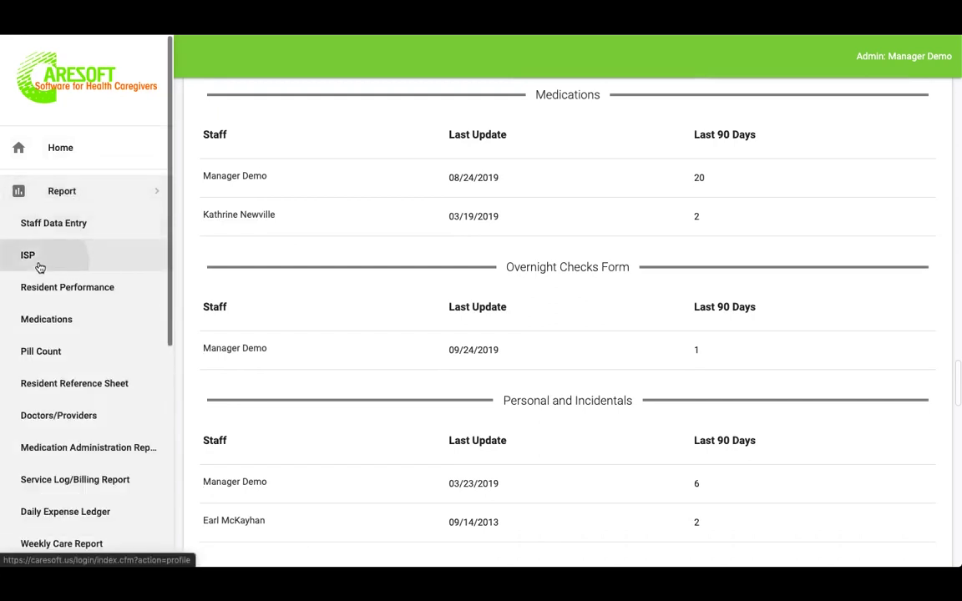
# - Open the ISP report page and select the resident for the report
pyautogui.click(38, 265)
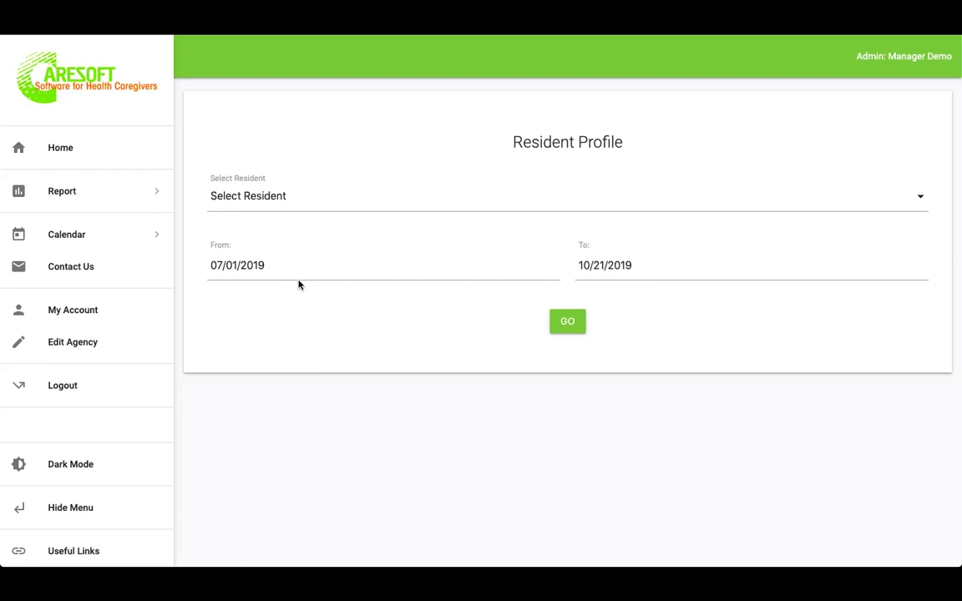
pyautogui.click(307, 204)
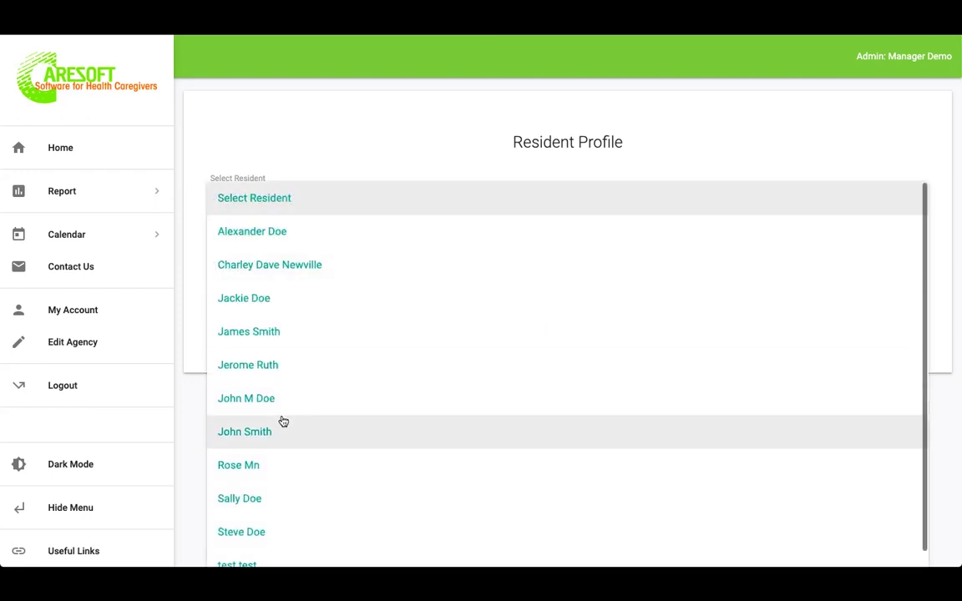
pyautogui.scroll(-1, 282, 421)
pyautogui.click(249, 383)
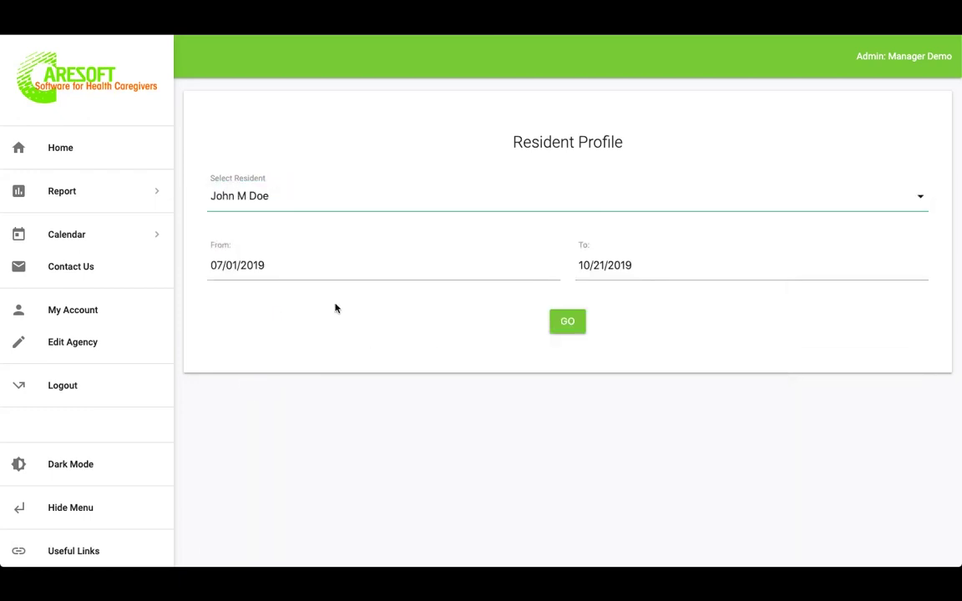
# - Set the From date to 01/01/2019 and generate the report through 10/21/2019
pyautogui.click(305, 270)
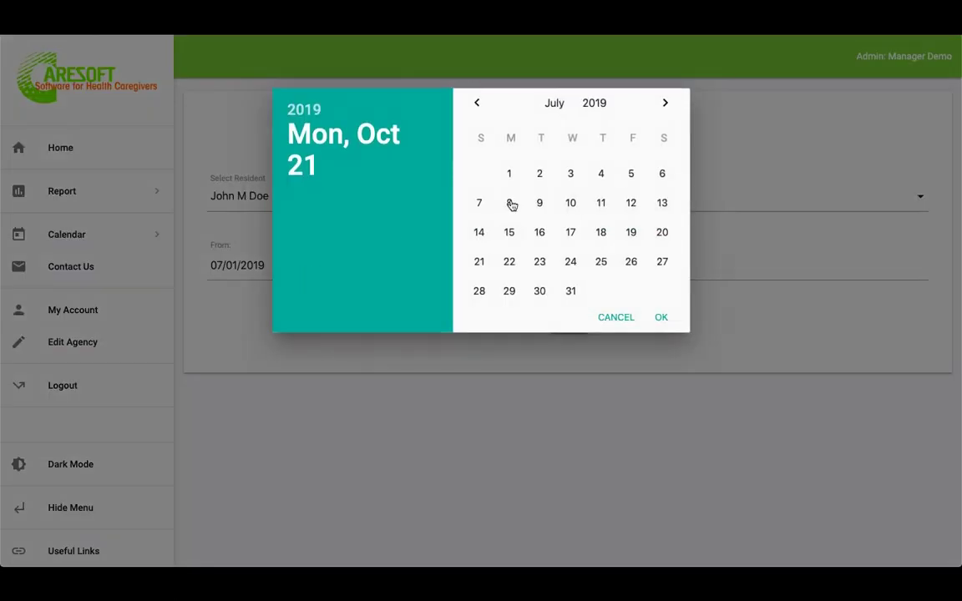
pyautogui.click(557, 108)
pyautogui.click(563, 114)
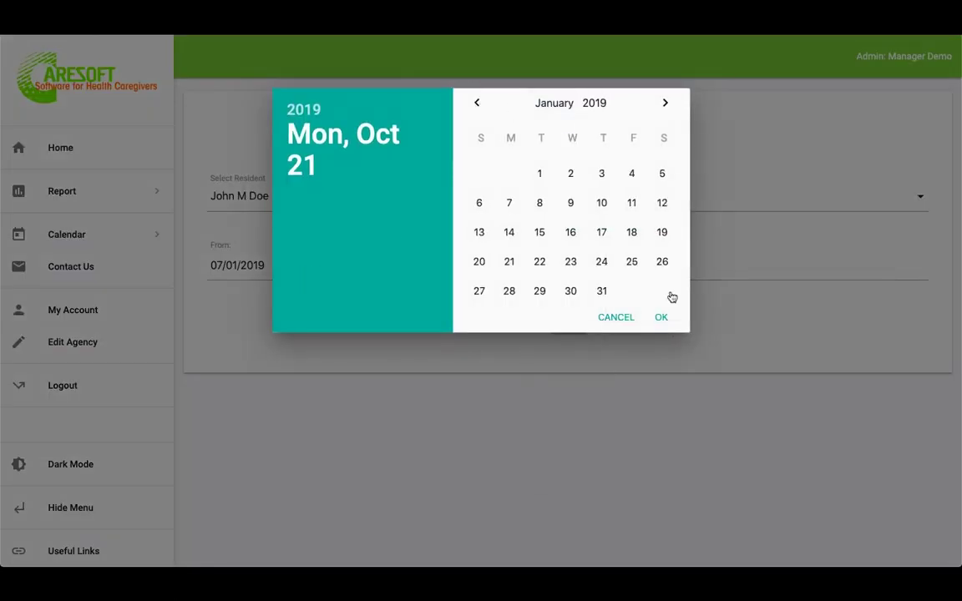
pyautogui.click(540, 175)
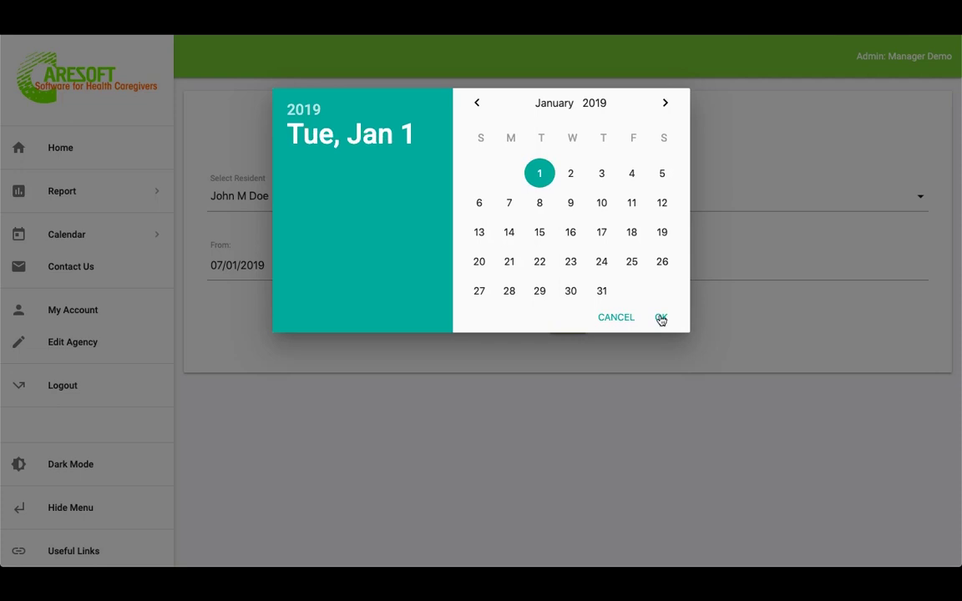
pyautogui.click(661, 319)
pyautogui.click(569, 328)
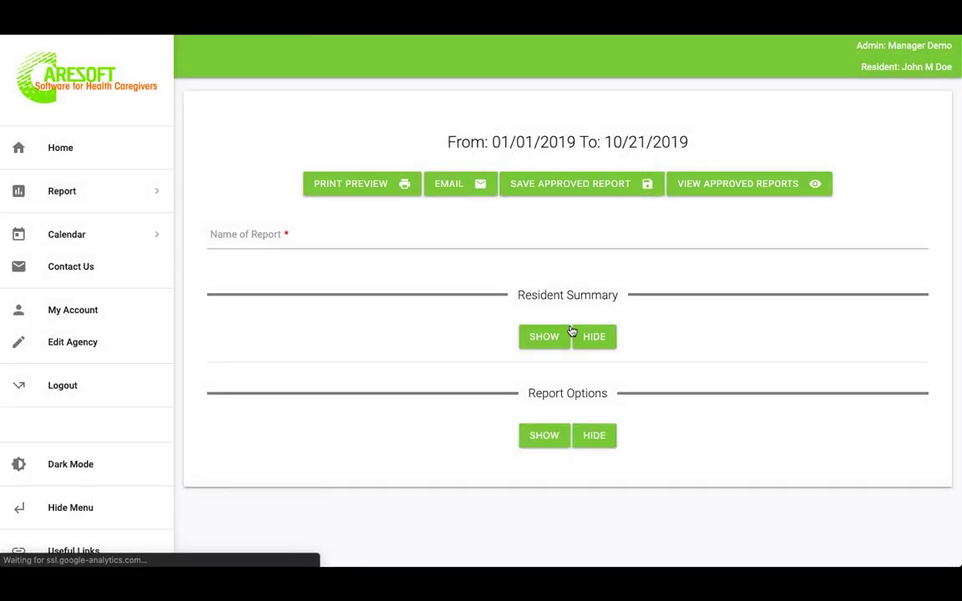
# - Name the report with the resident's name followed by 2019
pyautogui.click(298, 235)
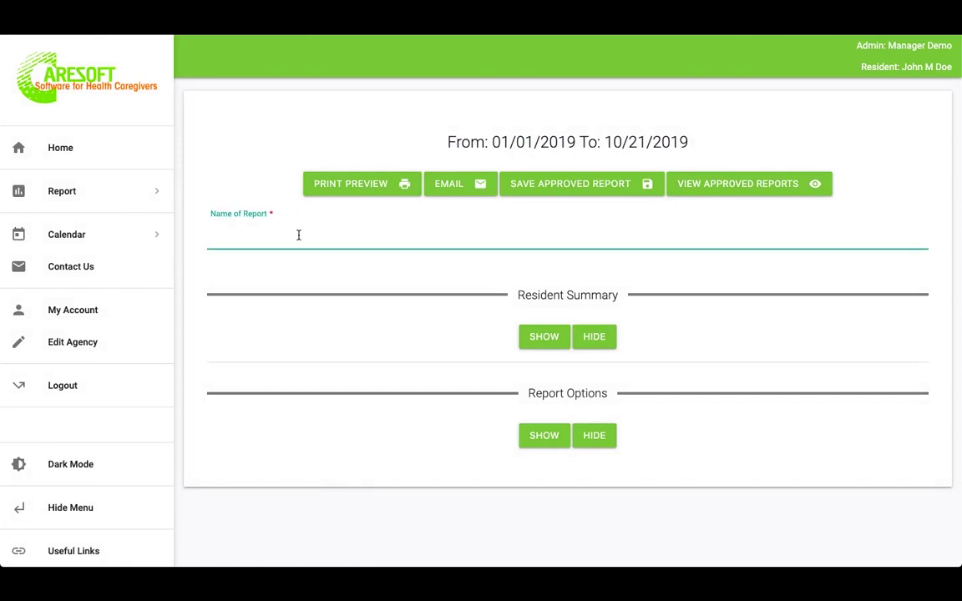
pyautogui.write('John Doe 2019')
# - Delete the words 'Info For' from the Resident Summary title
pyautogui.click(543, 338)
pyautogui.click(493, 445)
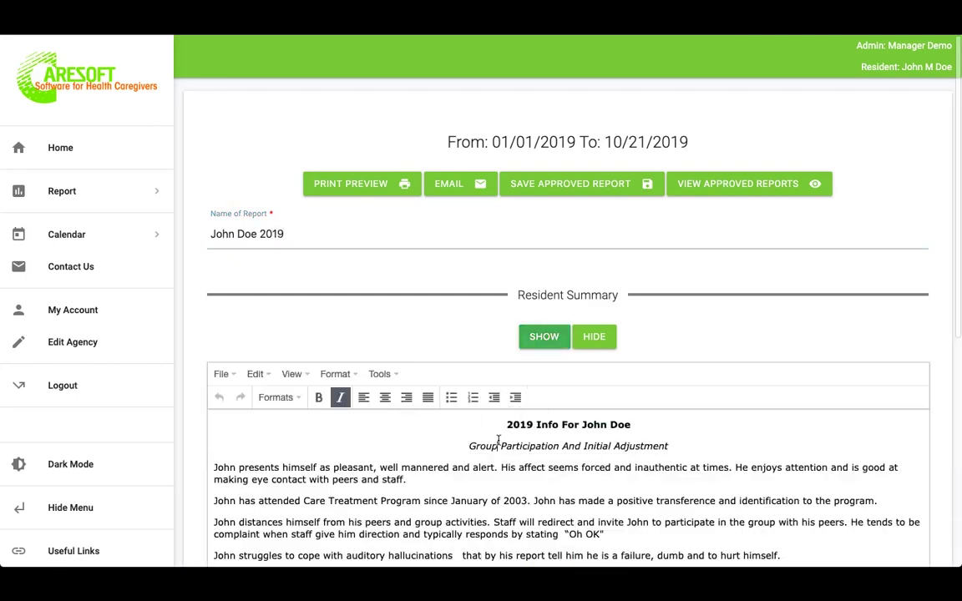
pyautogui.scroll(-1, 598, 392)
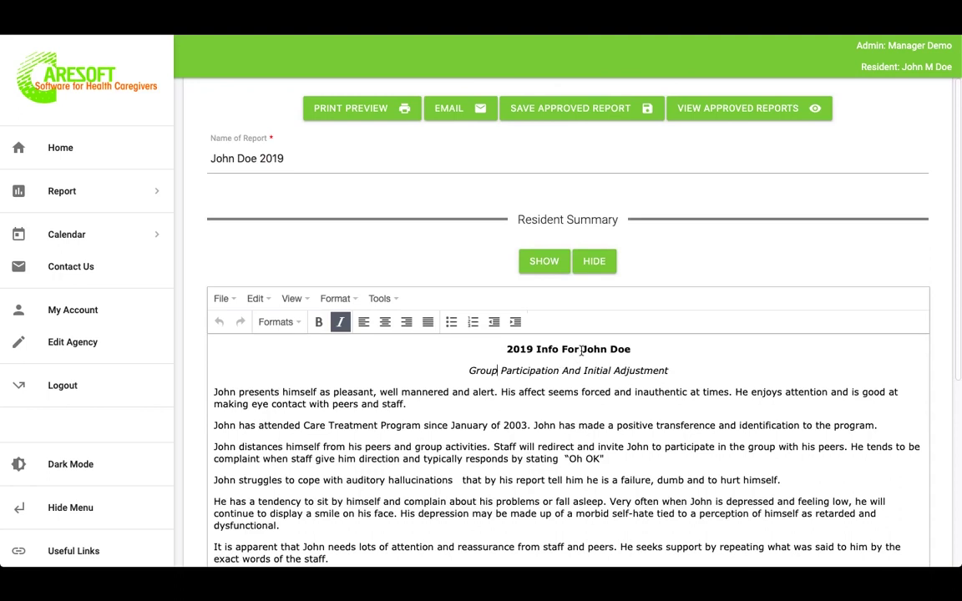
pyautogui.moveTo(534, 349); pyautogui.dragTo(579, 349)
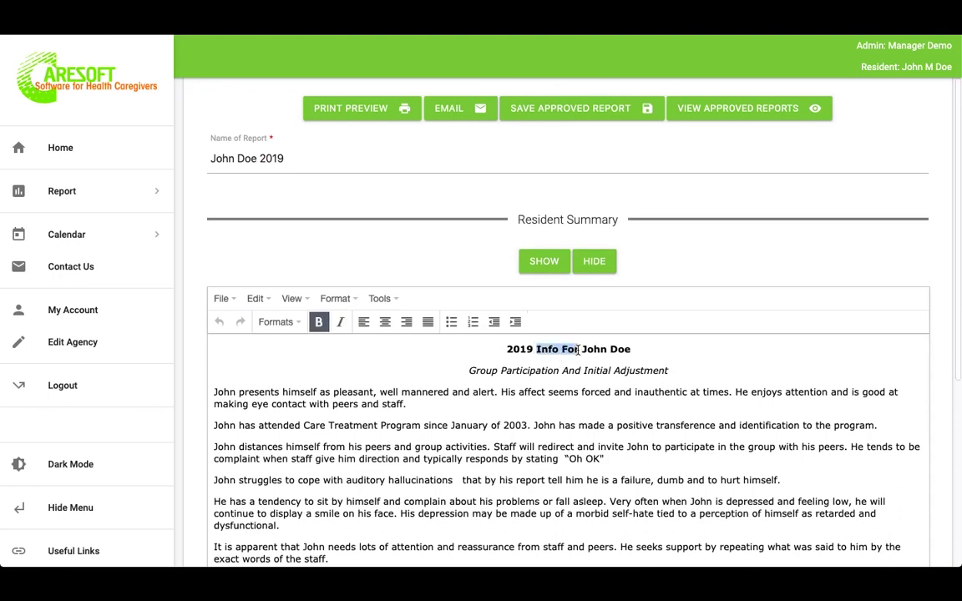
pyautogui.press('BackSpace')
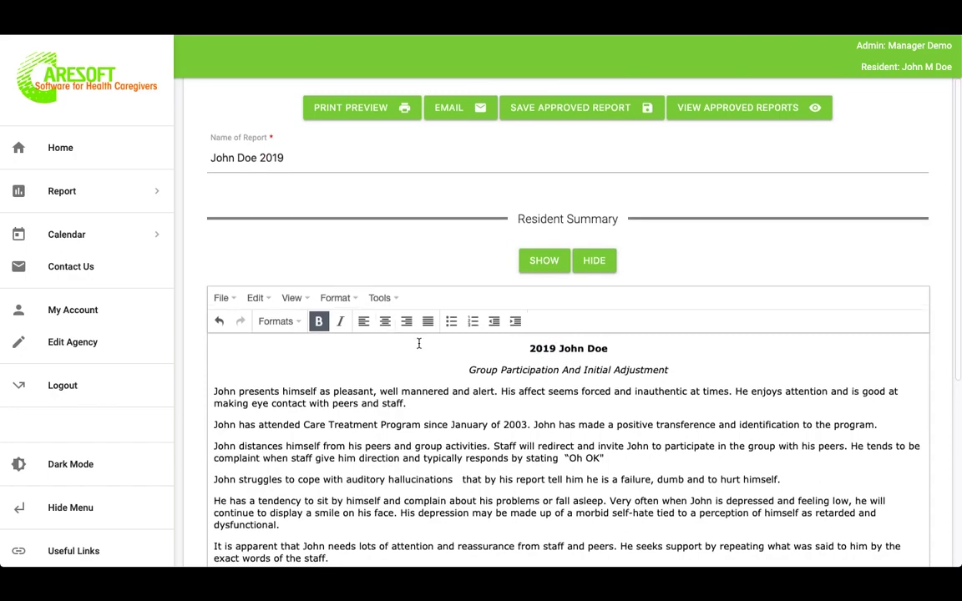
pyautogui.scroll(-4, 418, 343)
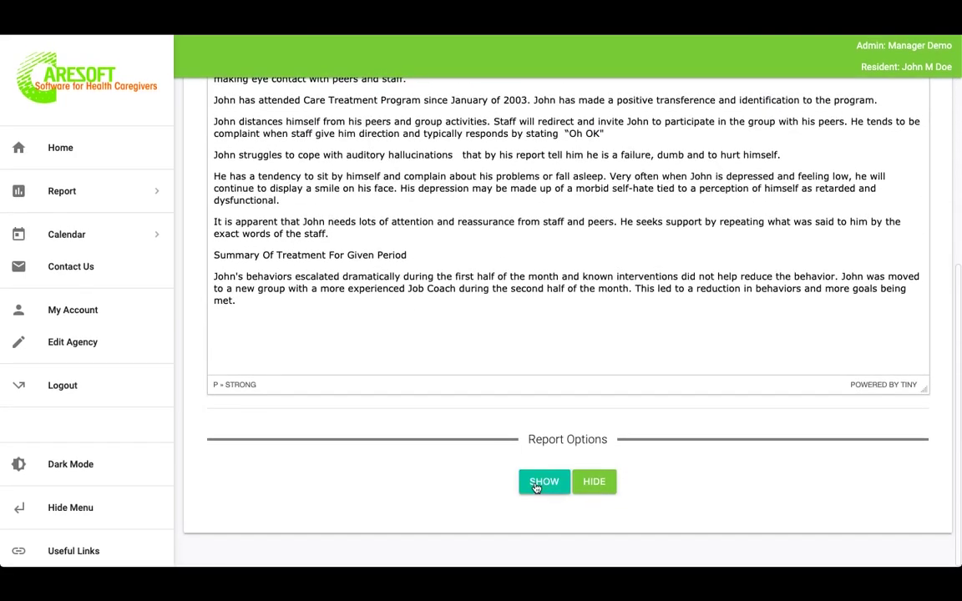
# - Append 'Goals' to the end of the report name
pyautogui.click(544, 481)
pyautogui.scroll(-10, 535, 487)
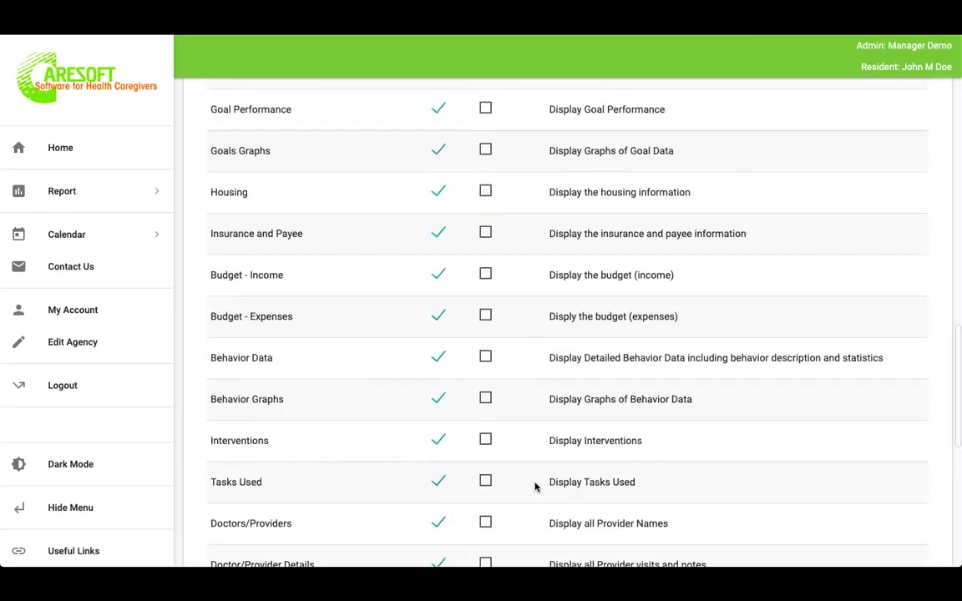
pyautogui.scroll(-6, 535, 487)
pyautogui.scroll(15, 535, 487)
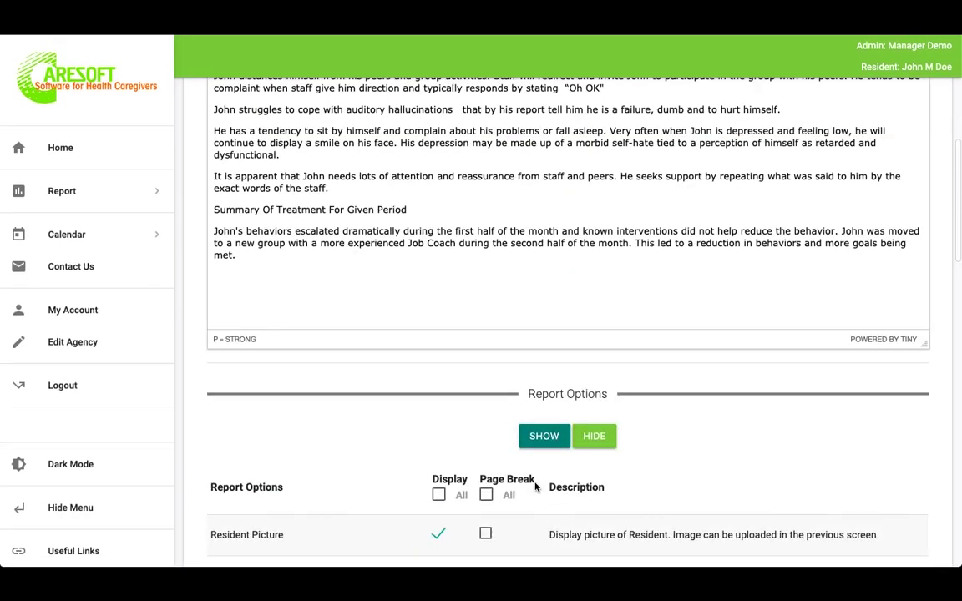
pyautogui.scroll(6, 535, 487)
pyautogui.click(322, 233)
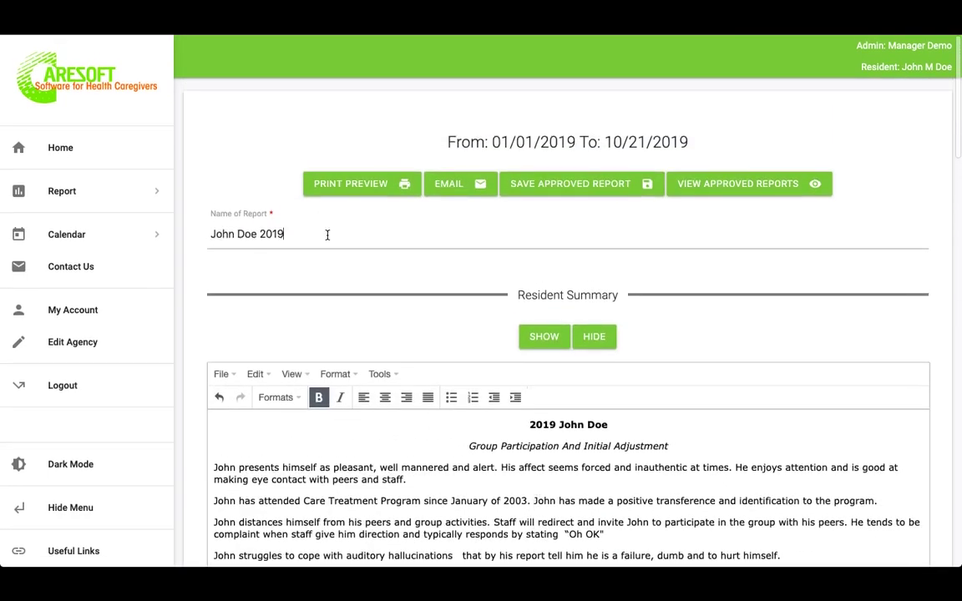
pyautogui.write('Goal')
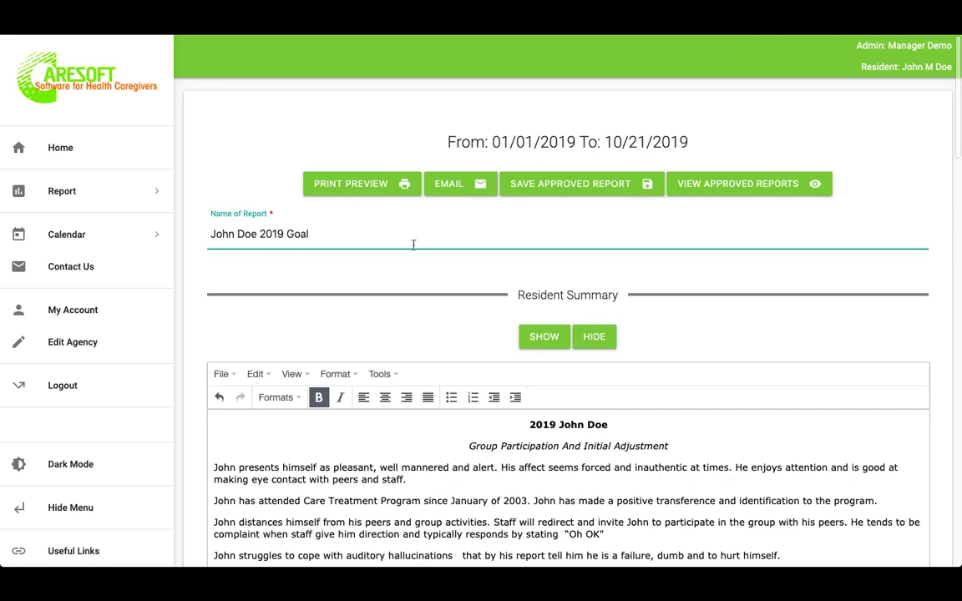
pyautogui.write('s')
# - Clear all Display options, then include the resident picture, Goals, Goal Performance and Goals Graphs
pyautogui.scroll(-10, 445, 268)
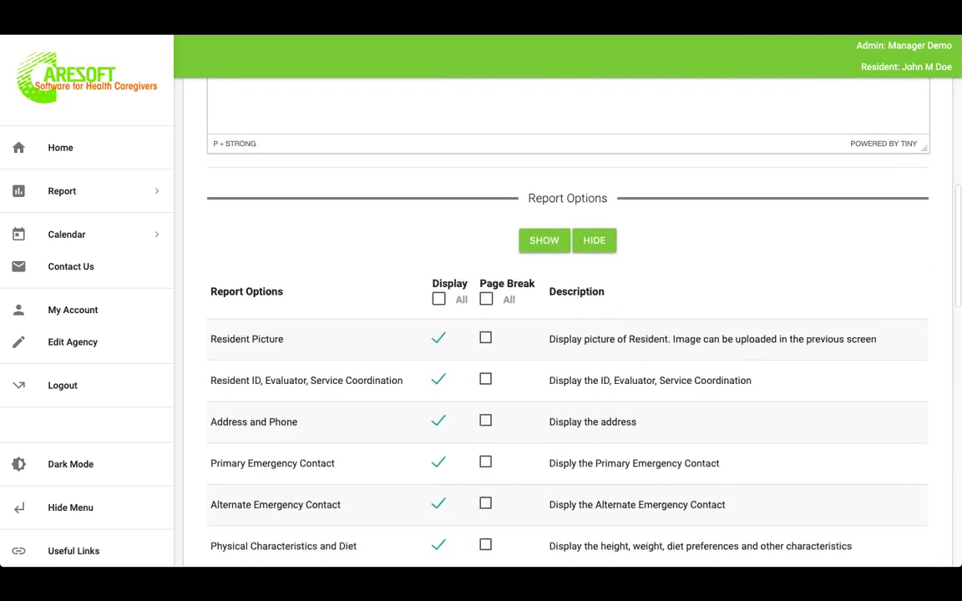
pyautogui.click(438, 283)
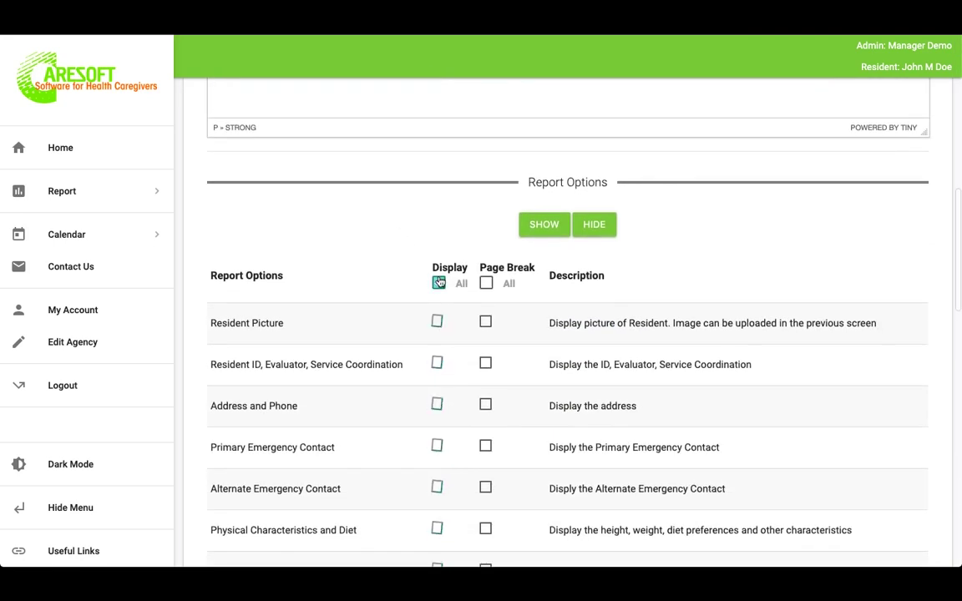
pyautogui.click(438, 323)
pyautogui.scroll(-4, 437, 323)
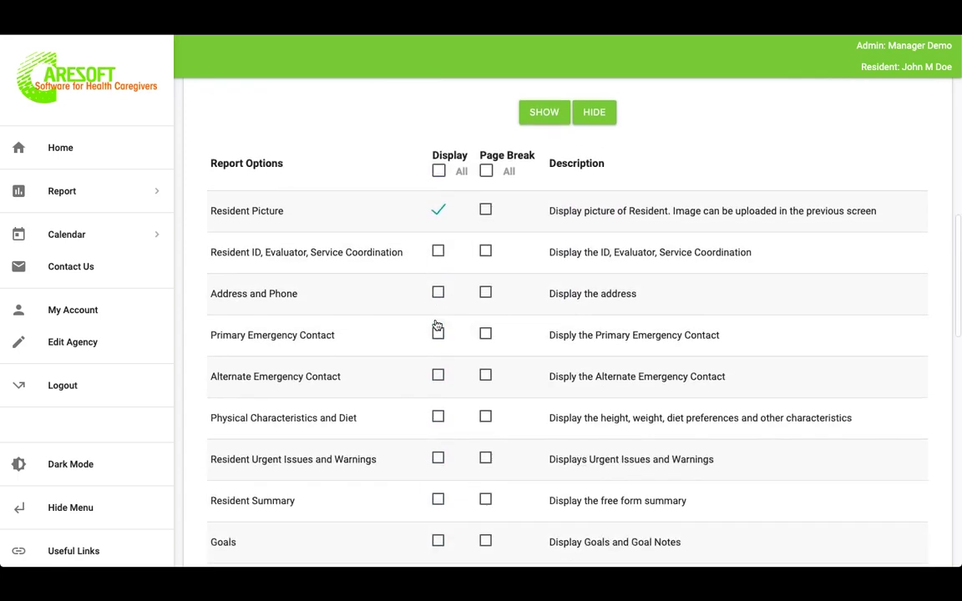
pyautogui.click(438, 330)
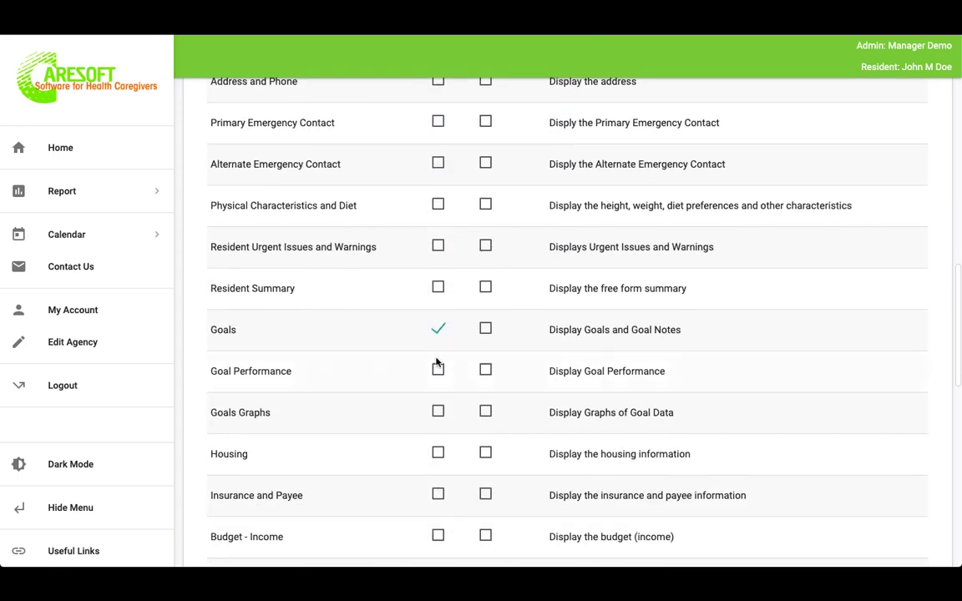
pyautogui.click(438, 370)
pyautogui.click(439, 410)
# - Tick Display 'All' for every section and begin deleting 'Goals' from the report name
pyautogui.scroll(5, 571, 382)
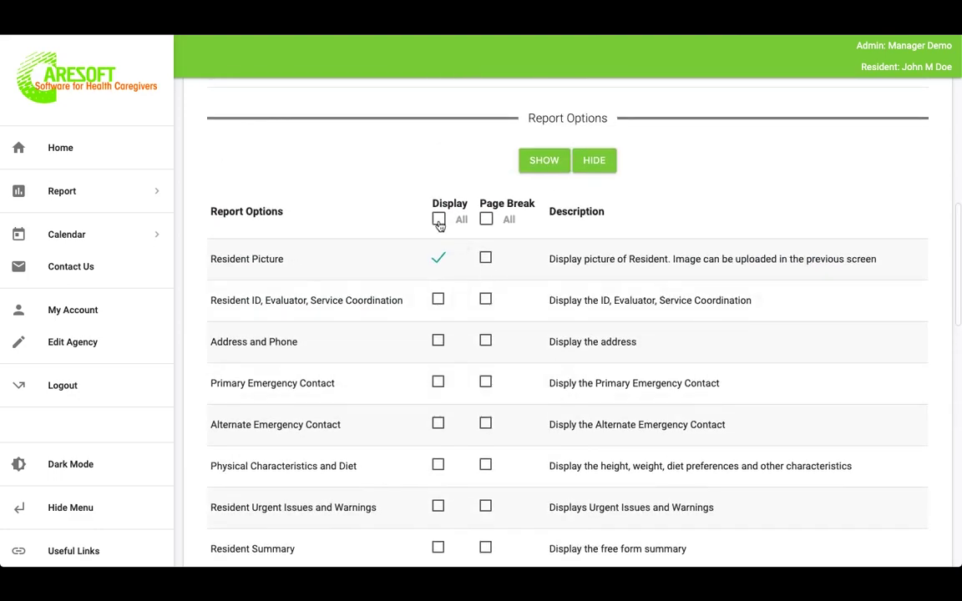
pyautogui.click(439, 219)
pyautogui.scroll(-5, 511, 292)
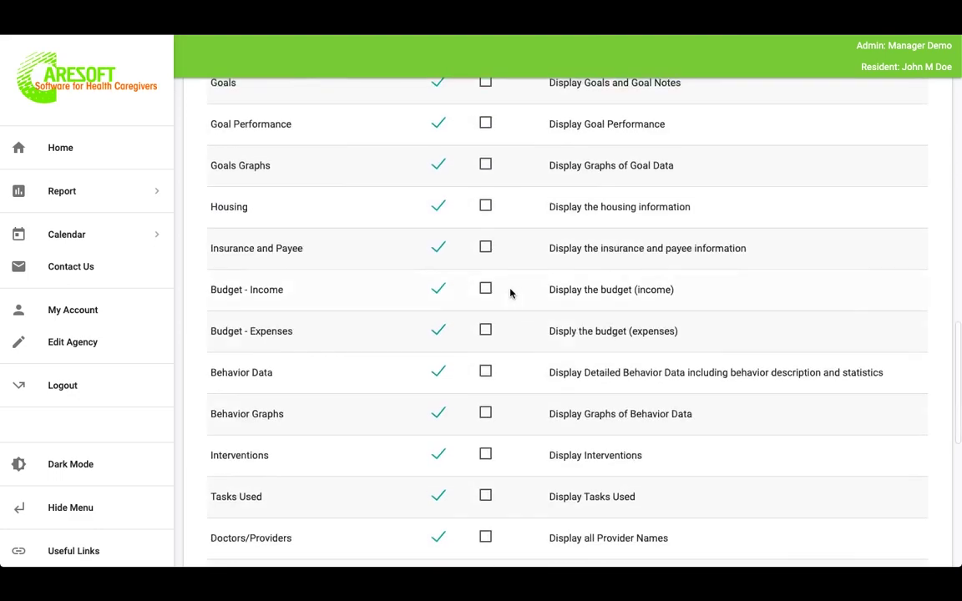
pyautogui.scroll(20, 493, 275)
pyautogui.click(350, 237)
pyautogui.press('BackSpace')
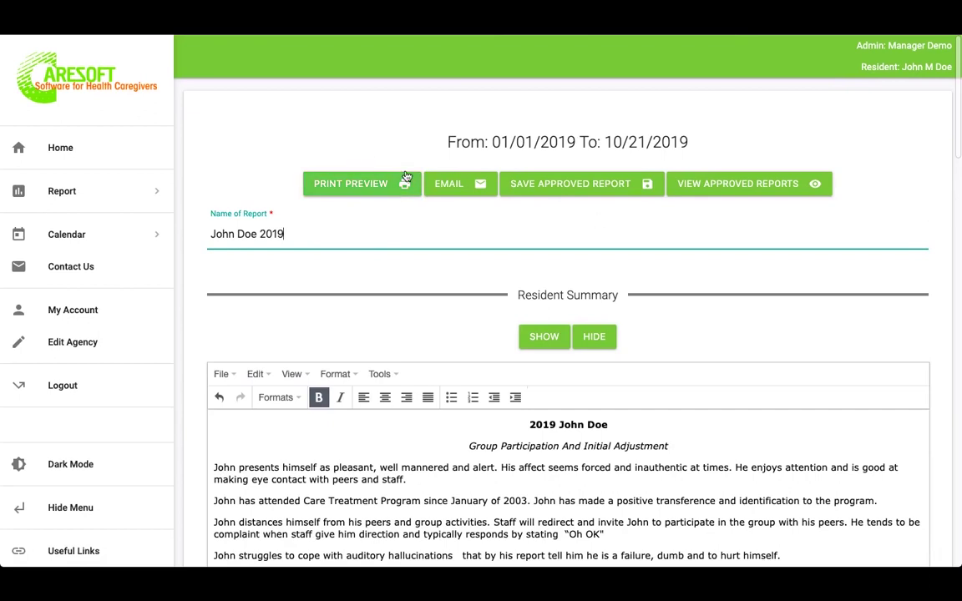
# - Finish trimming the report name to end in 2019 and open the report's print preview
pyautogui.click(400, 200)
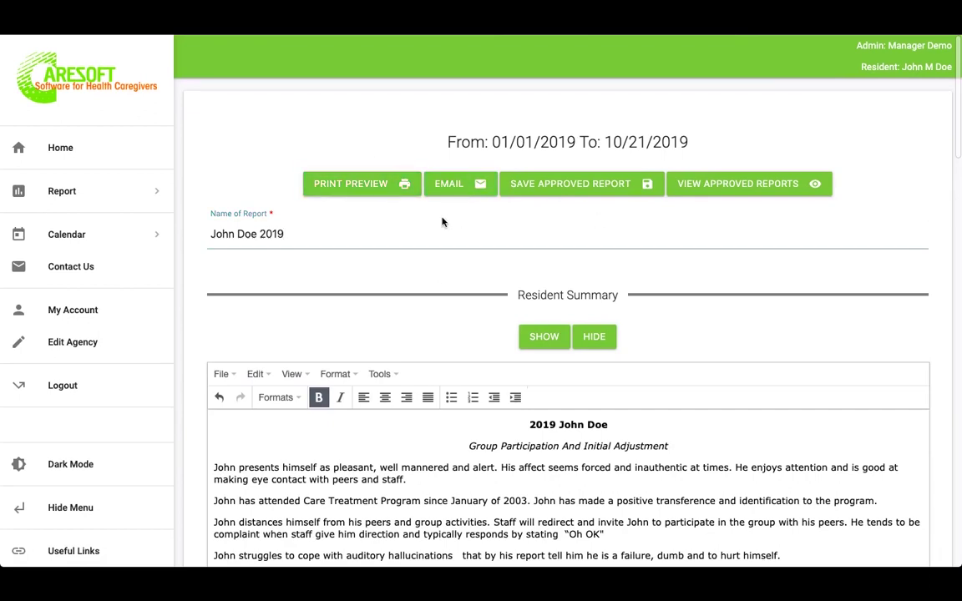
pyautogui.click(372, 192)
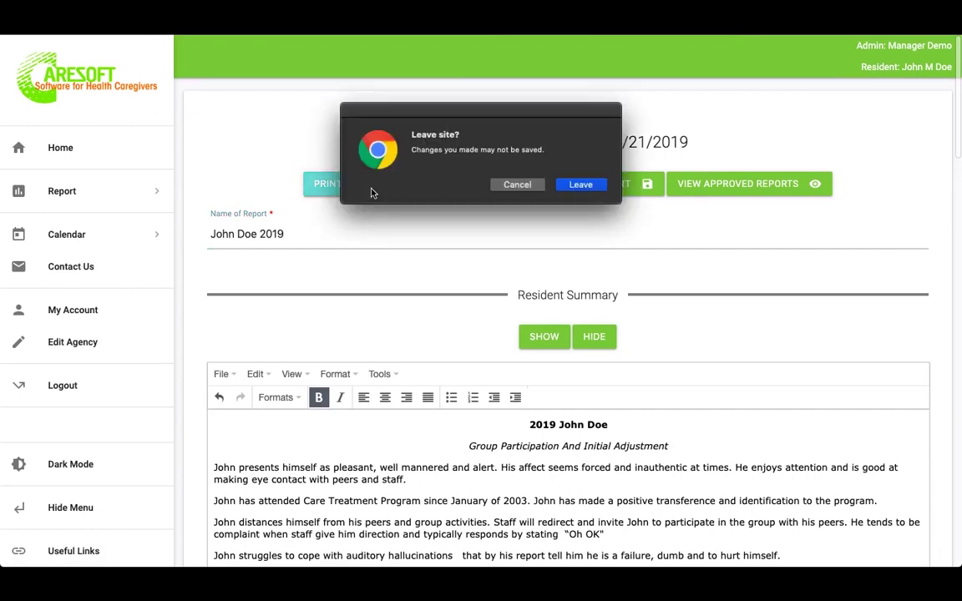
pyautogui.click(583, 188)
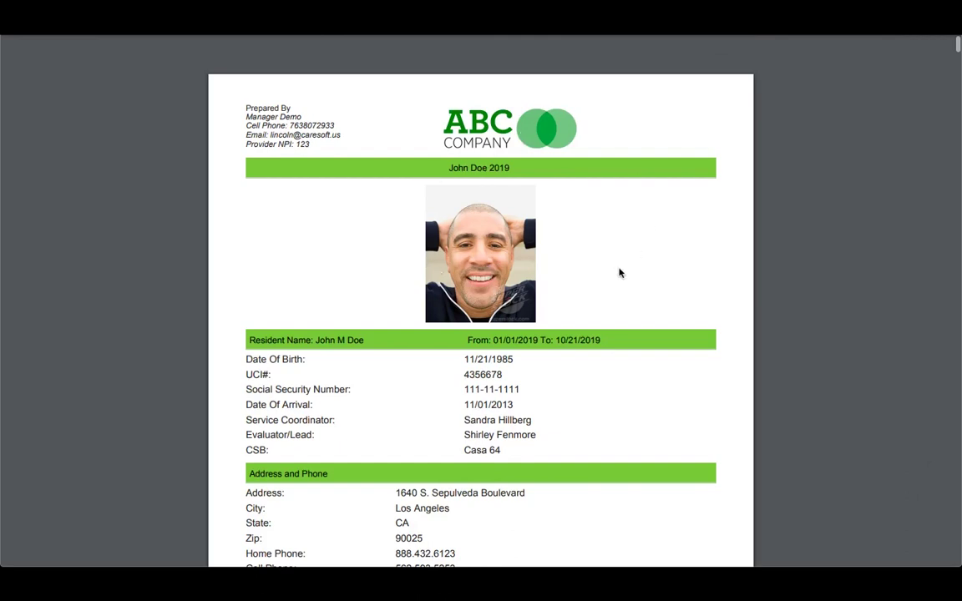
# - Scroll the preview to the Goal Performance table, highlighting the 49 Met count and Met/Partially headings
pyautogui.scroll(-1, 613, 273)
pyautogui.scroll(-5, 613, 273)
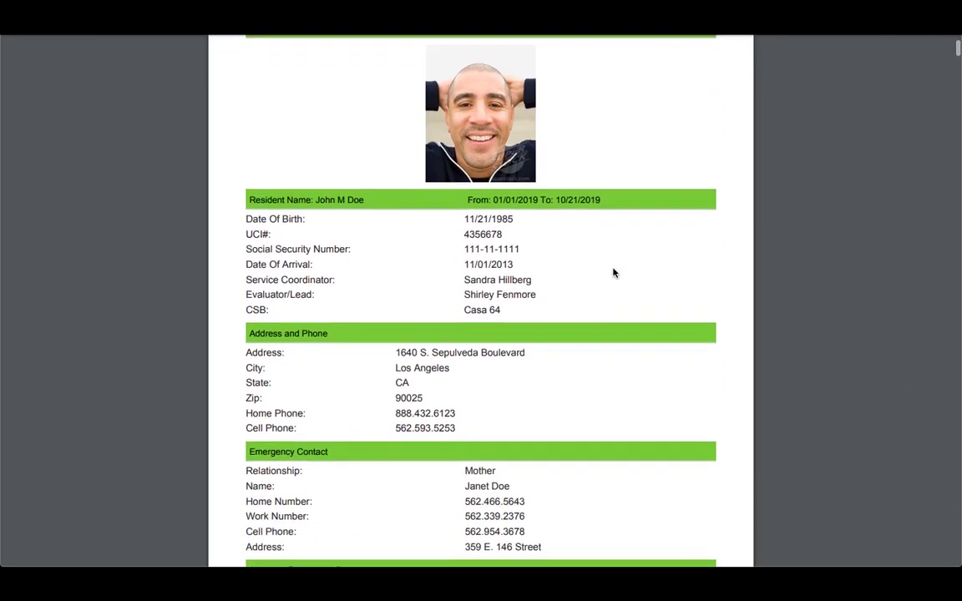
pyautogui.scroll(-14, 613, 273)
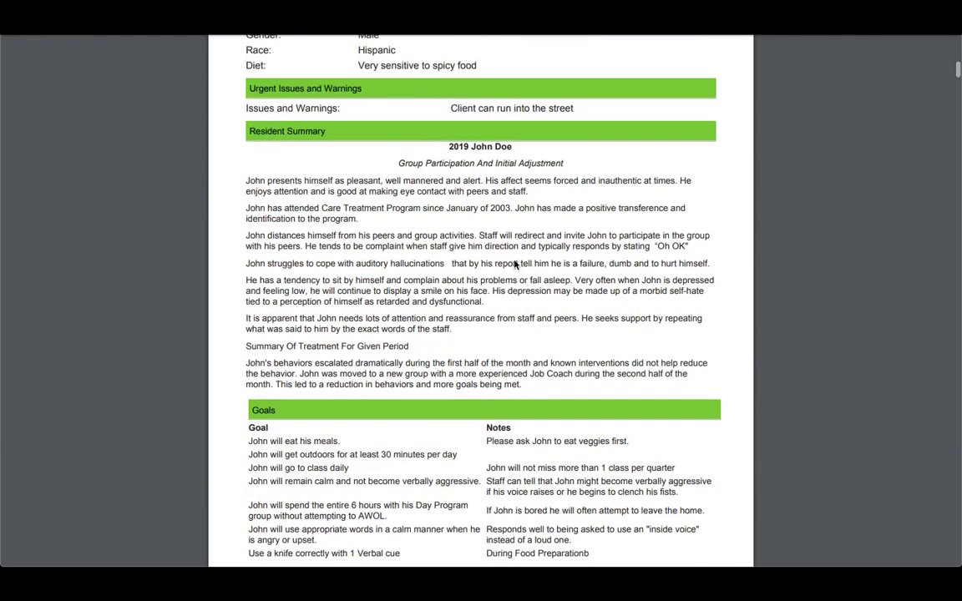
pyautogui.scroll(-1, 430, 273)
pyautogui.scroll(-2, 431, 273)
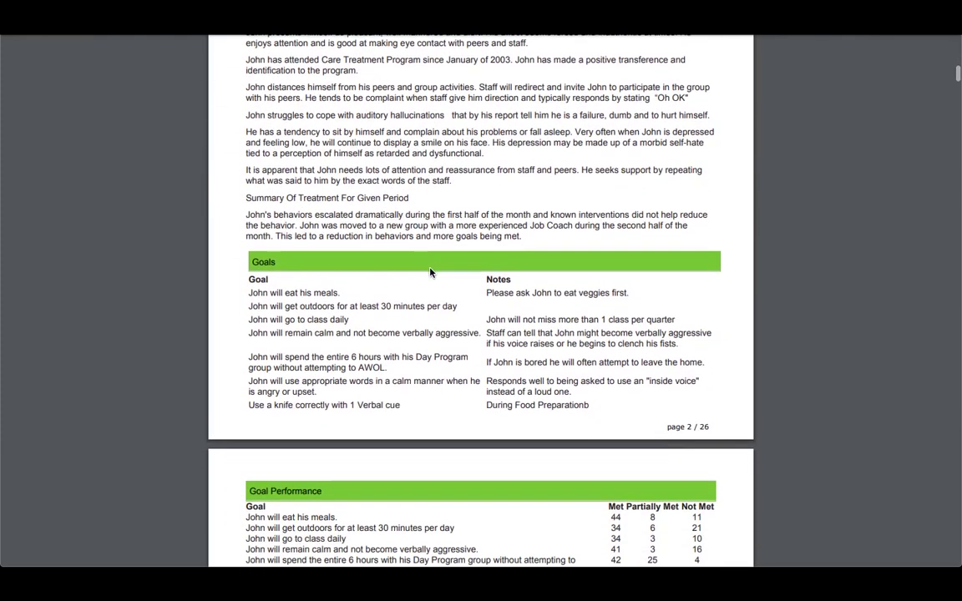
pyautogui.scroll(-3, 473, 308)
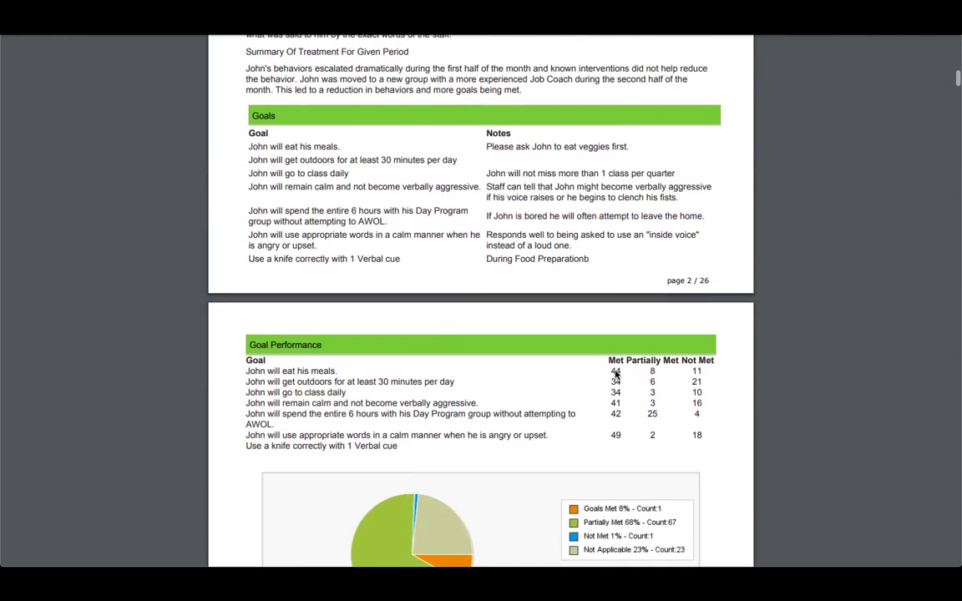
pyautogui.scroll(-1, 611, 399)
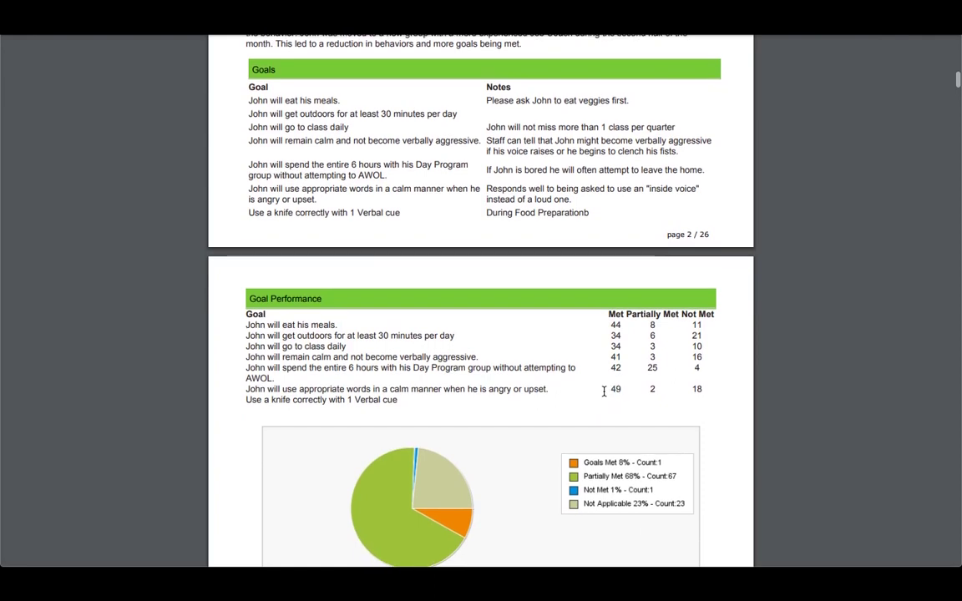
pyautogui.doubleClick(616, 390)
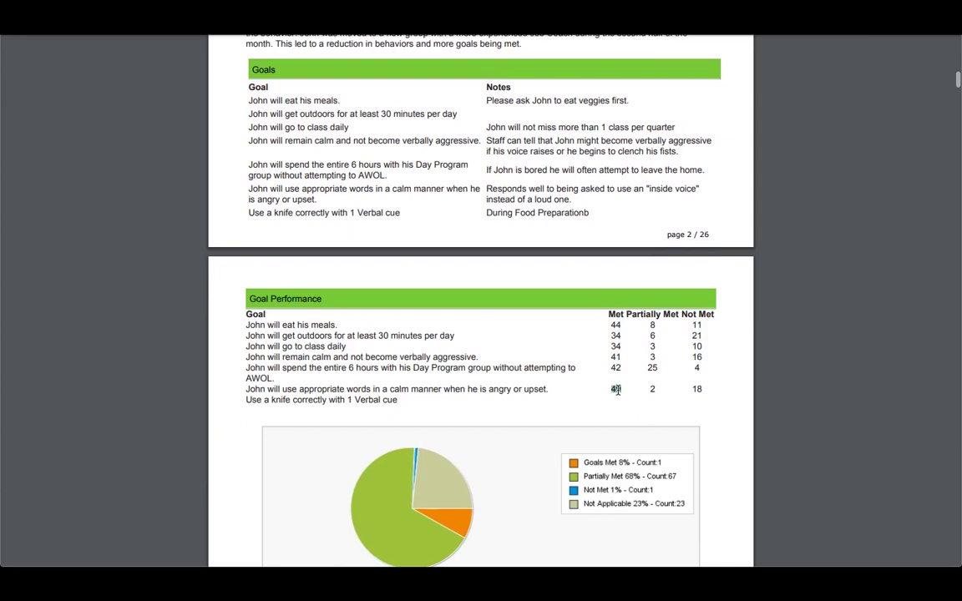
pyautogui.scroll(-2, 616, 390)
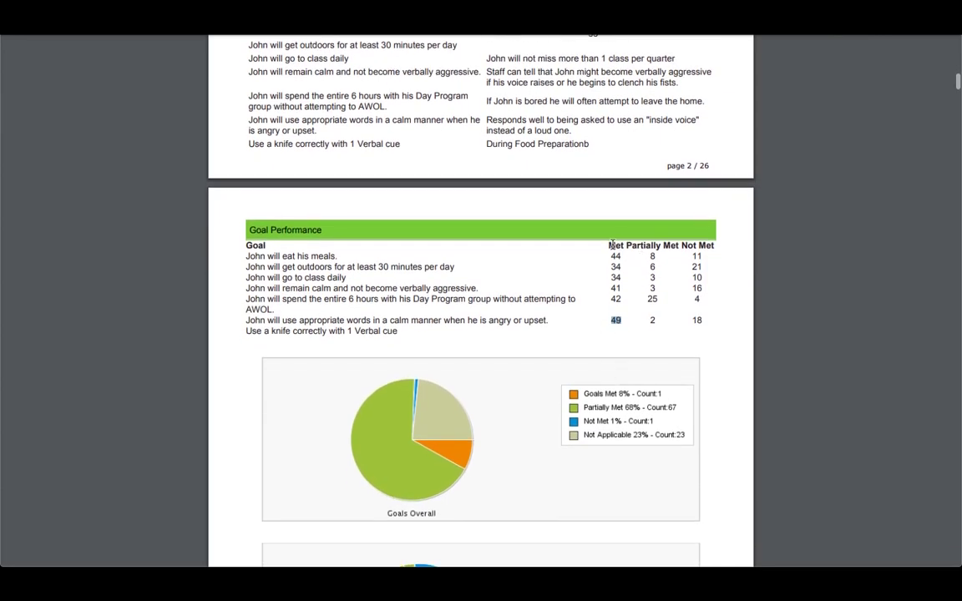
pyautogui.doubleClick(612, 244)
pyautogui.doubleClick(645, 246)
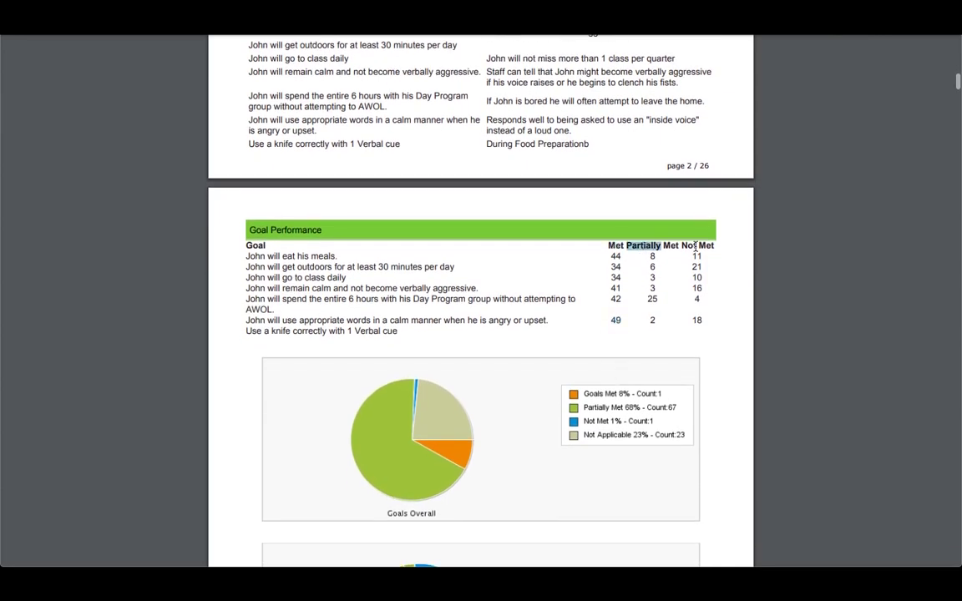
# - Continue through the per-goal pie charts down to the housing and insurance sections
pyautogui.scroll(-5, 647, 397)
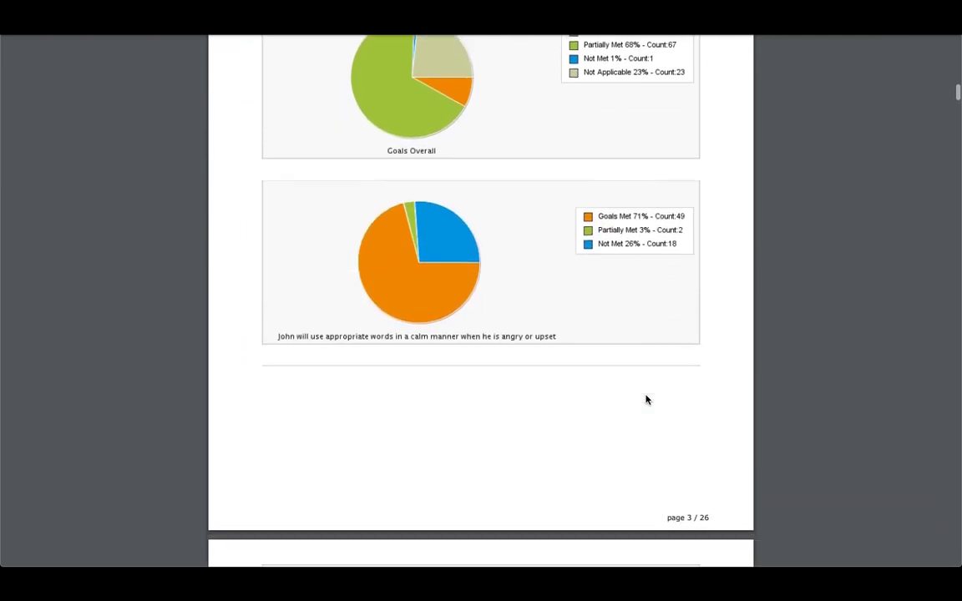
pyautogui.scroll(-1, 646, 400)
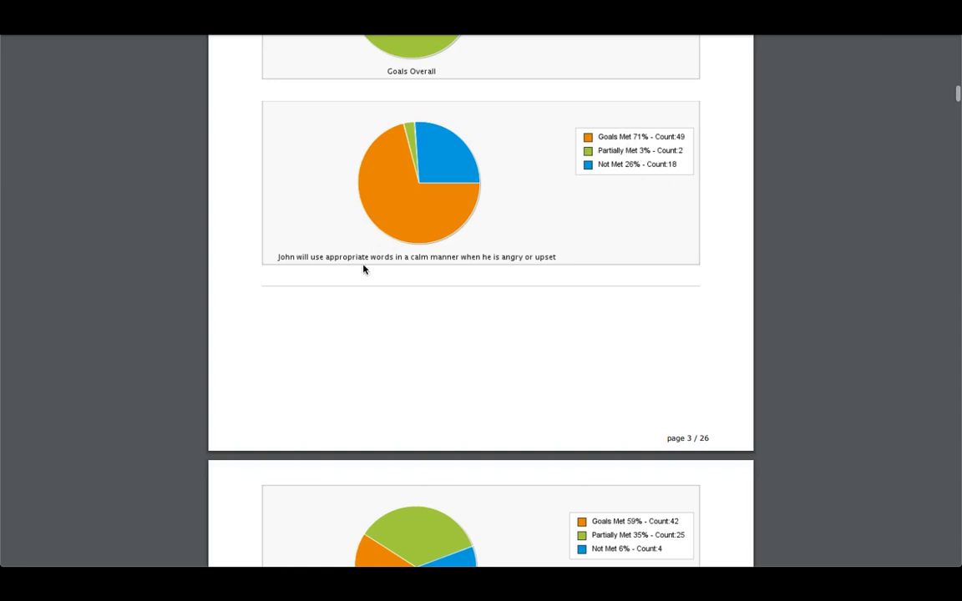
pyautogui.scroll(2, 414, 278)
pyautogui.scroll(-5, 414, 279)
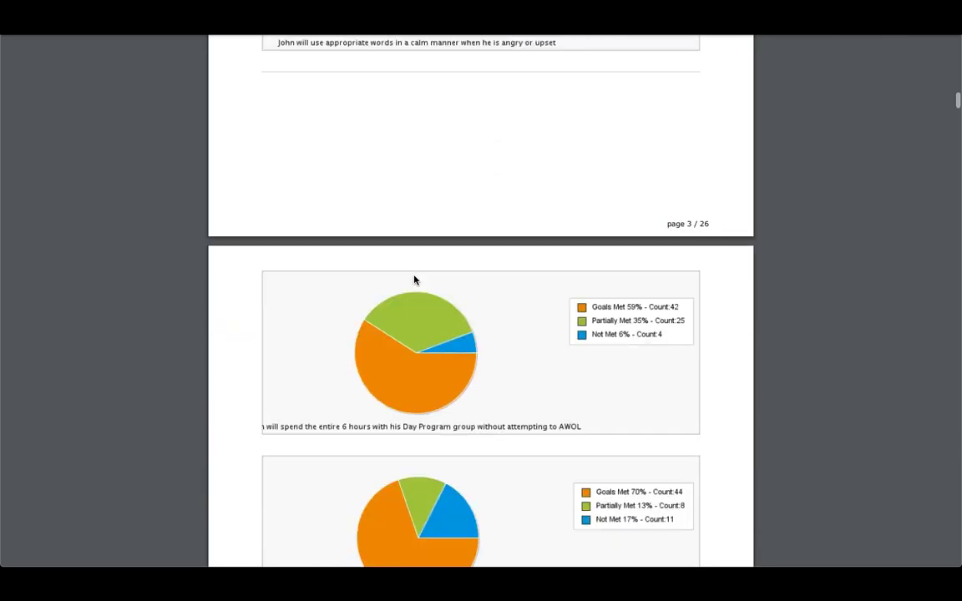
pyautogui.scroll(-5, 414, 280)
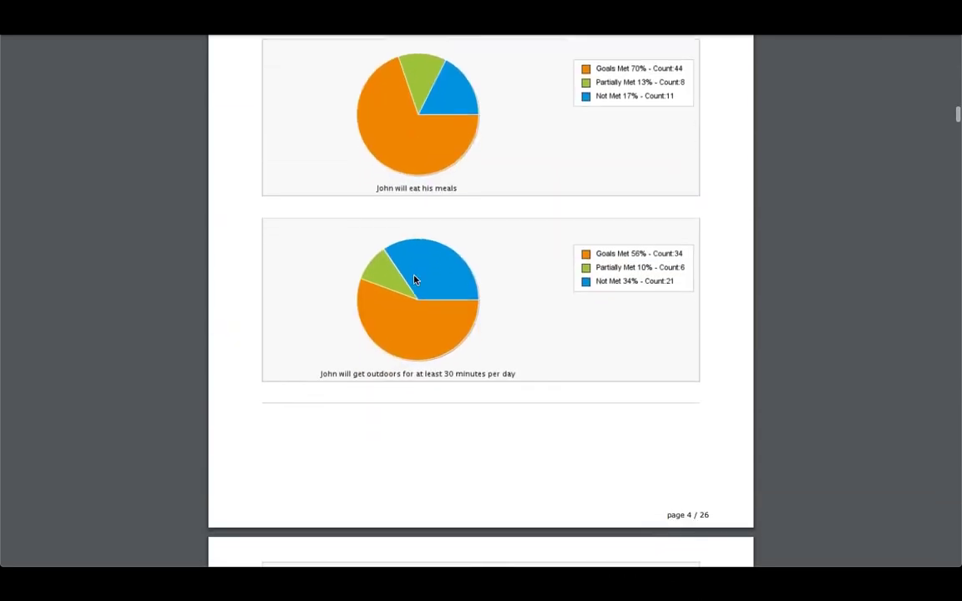
pyautogui.scroll(-9, 414, 280)
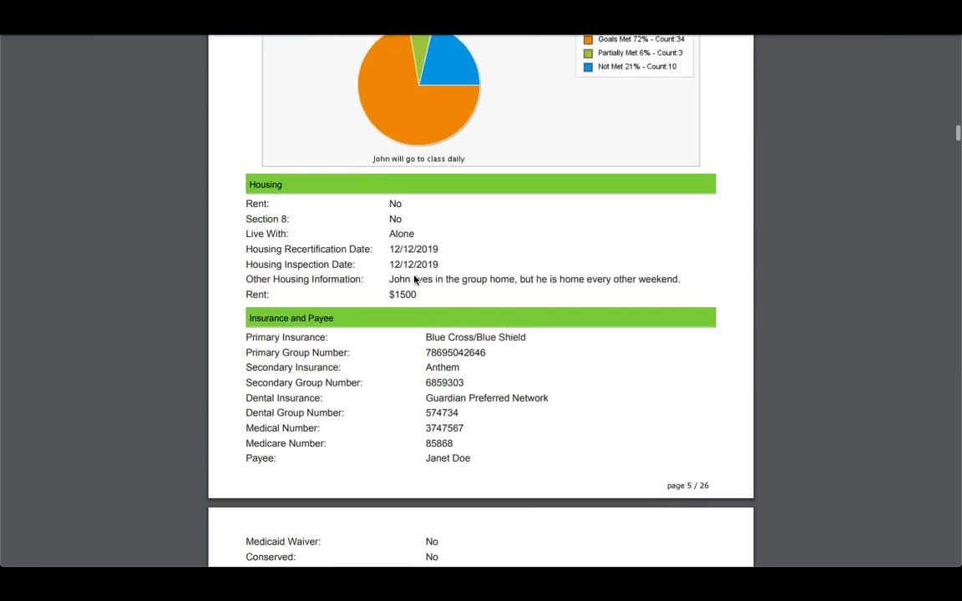
# - Scroll through Budget, Behavior Data and behavior graphs to the AWOL Elopement and Biting charts on page 8
pyautogui.scroll(-7, 414, 280)
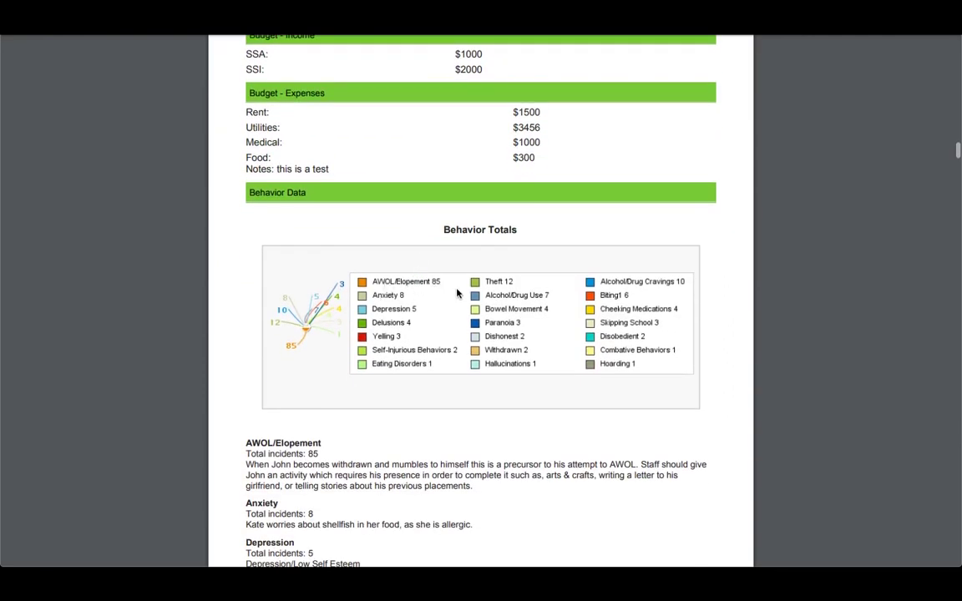
pyautogui.scroll(-1, 444, 312)
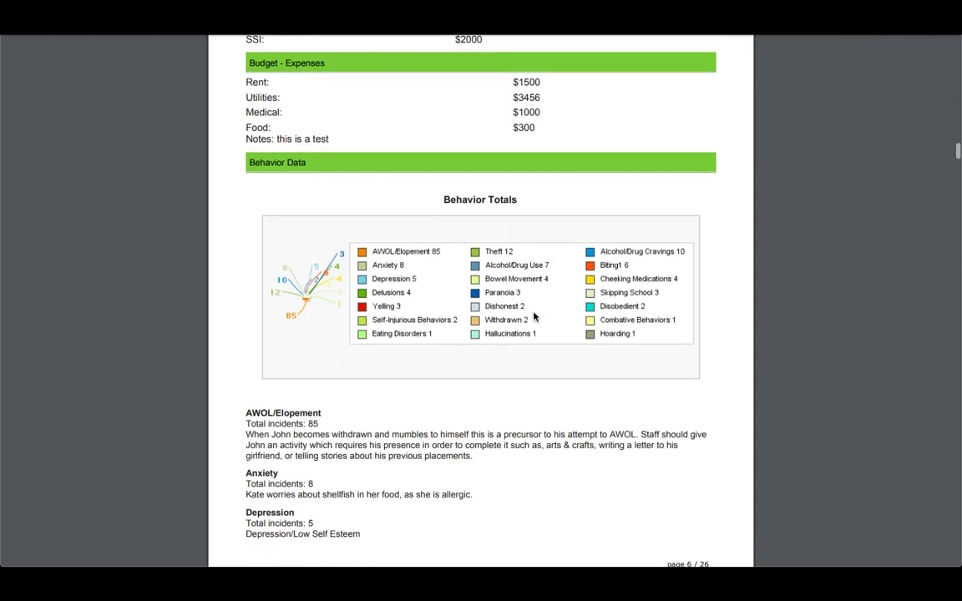
pyautogui.scroll(-3, 597, 401)
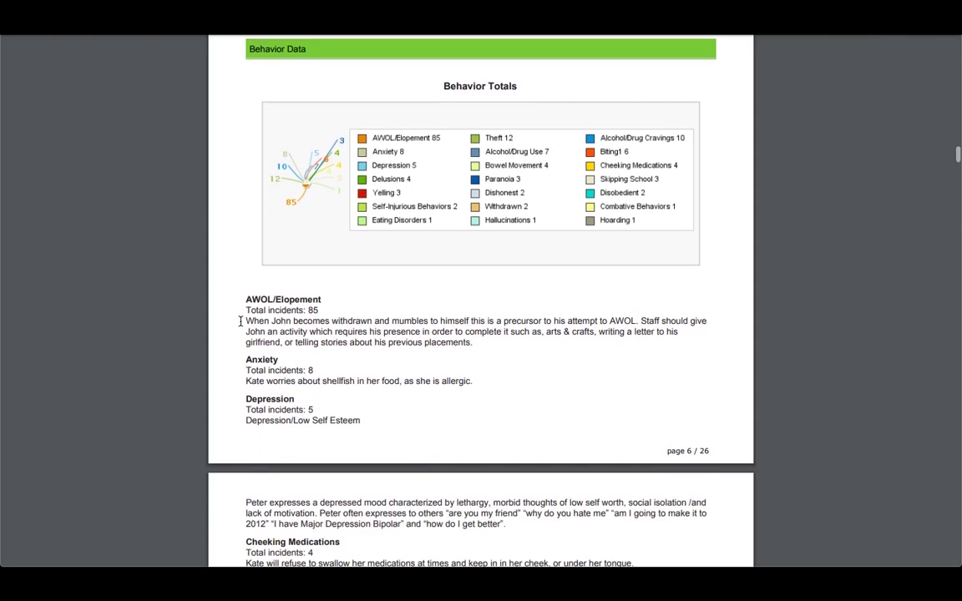
pyautogui.moveTo(247, 320); pyautogui.dragTo(473, 343)
pyautogui.scroll(-10, 492, 365)
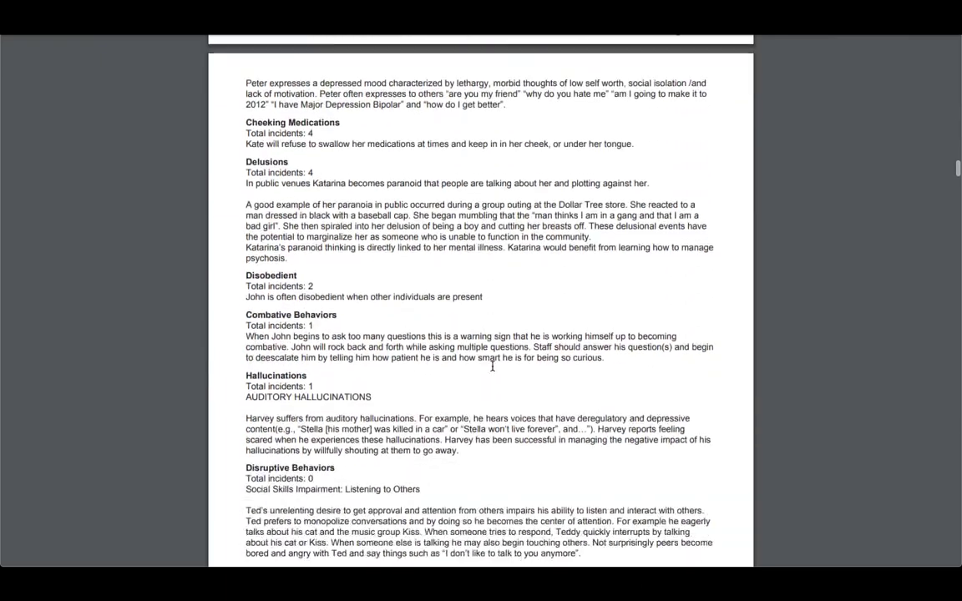
pyautogui.scroll(-4, 492, 364)
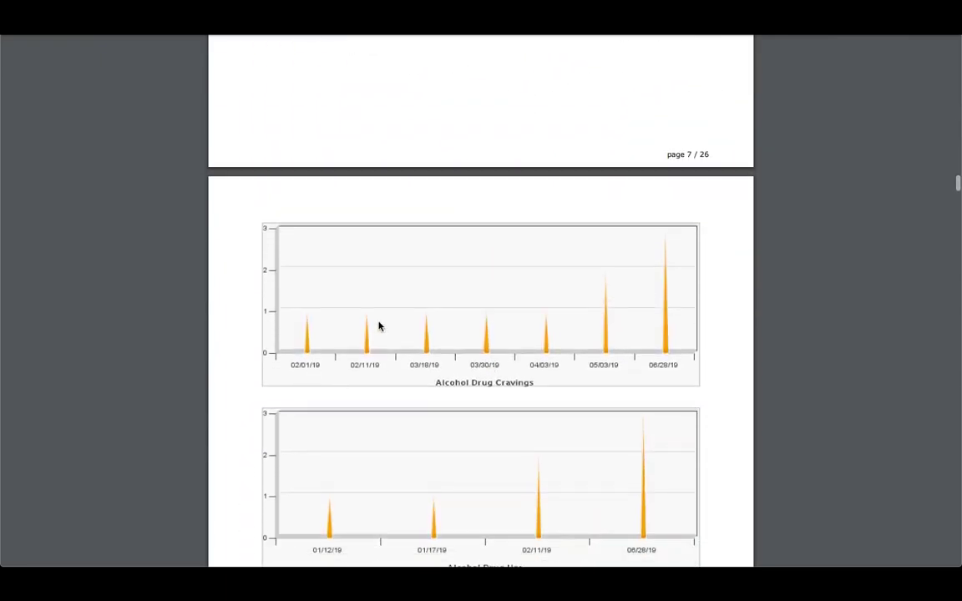
pyautogui.scroll(6, 396, 306)
pyautogui.scroll(-6, 396, 306)
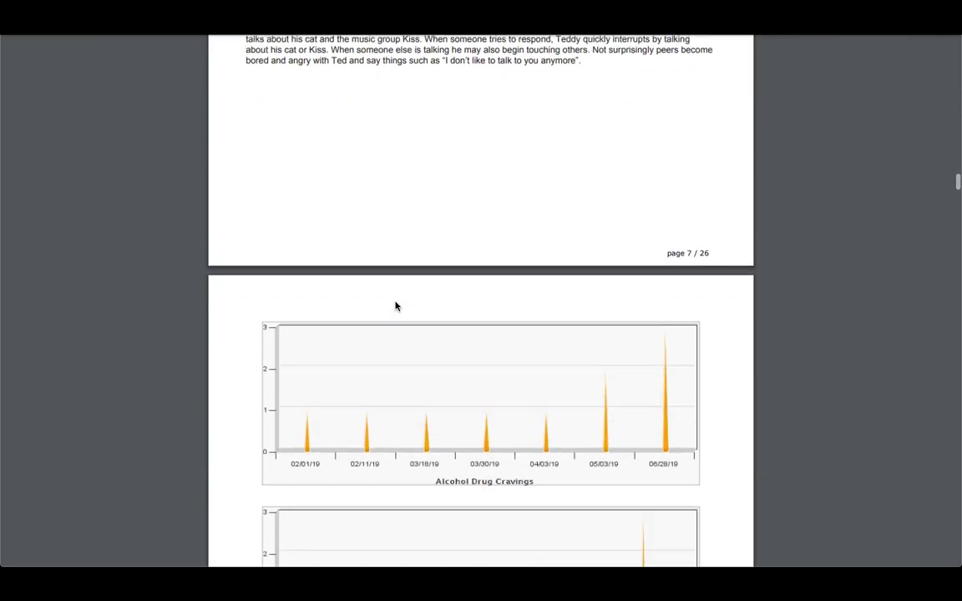
pyautogui.scroll(-2, 396, 306)
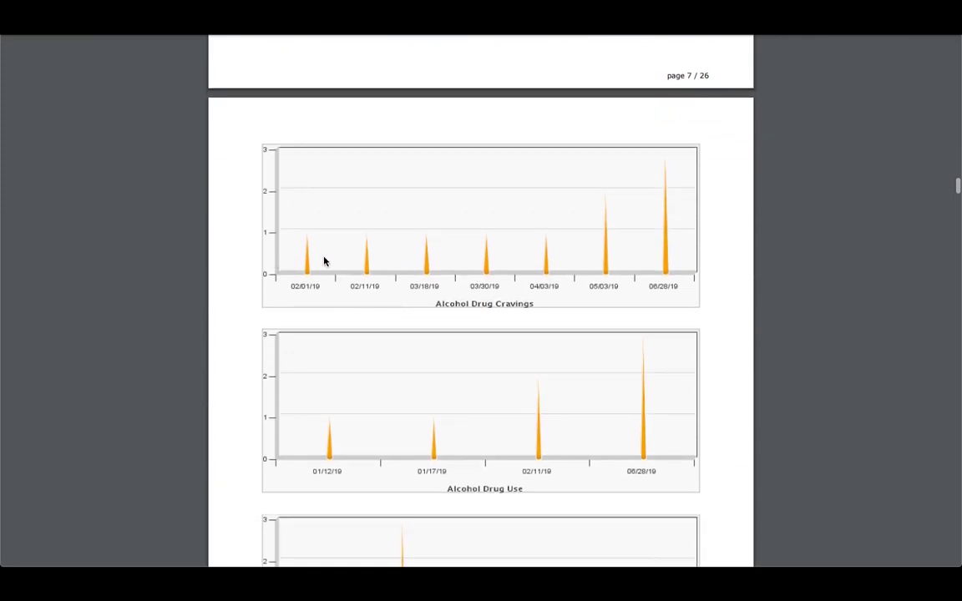
pyautogui.scroll(-4, 574, 276)
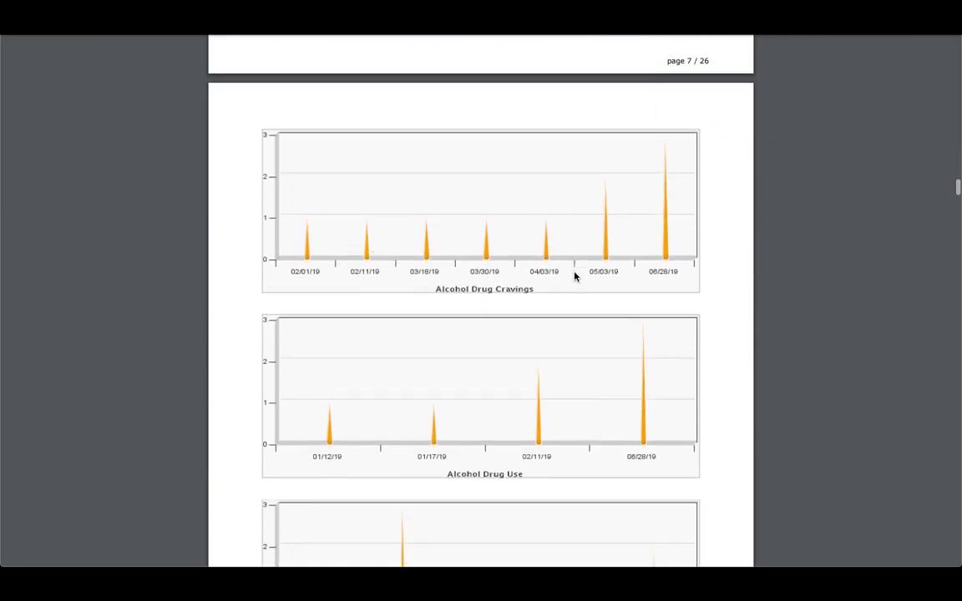
pyautogui.scroll(-8, 575, 276)
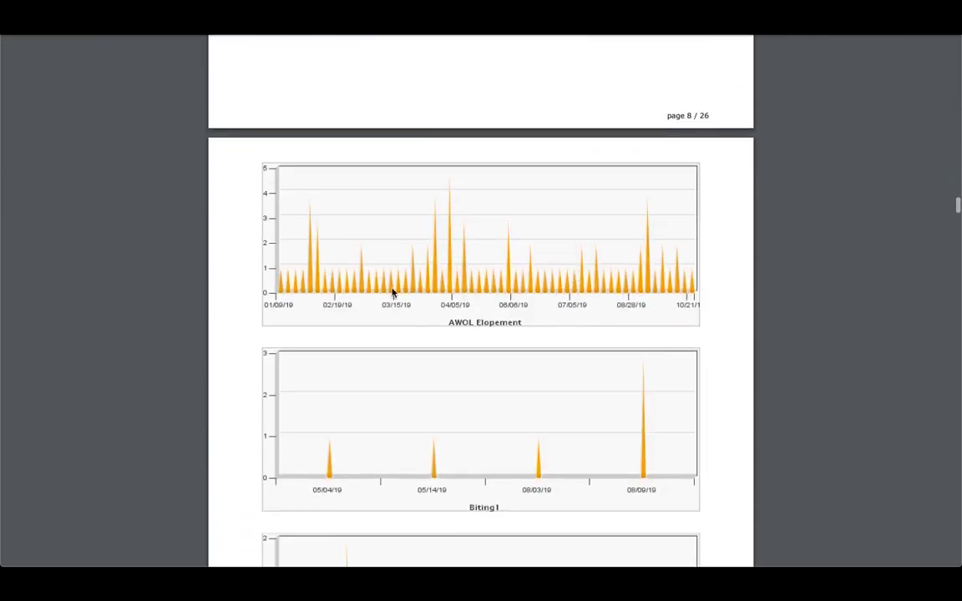
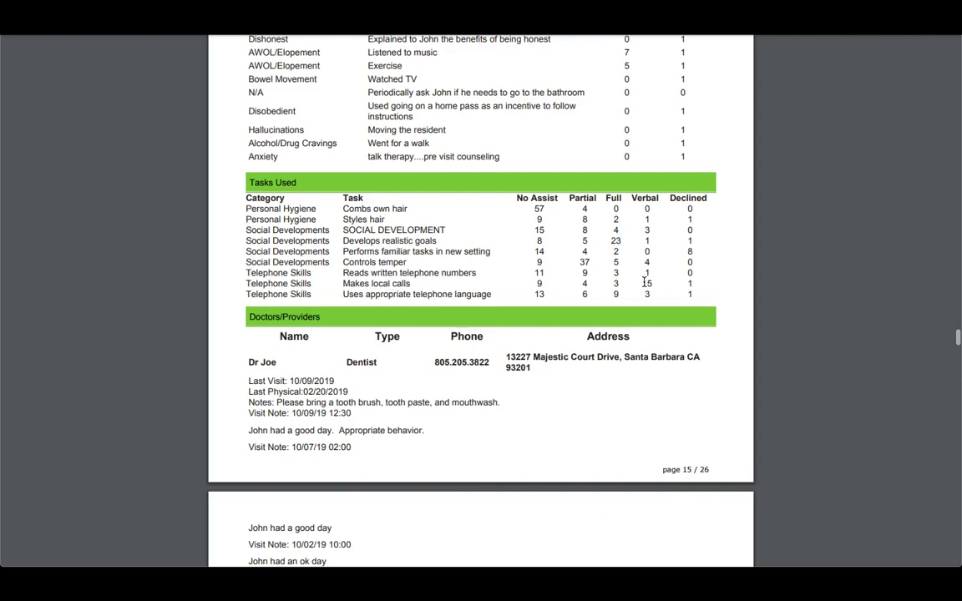
# - Scroll to the Doctors/Providers section and highlight the dentist's visit details
pyautogui.scroll(-5, 652, 283)
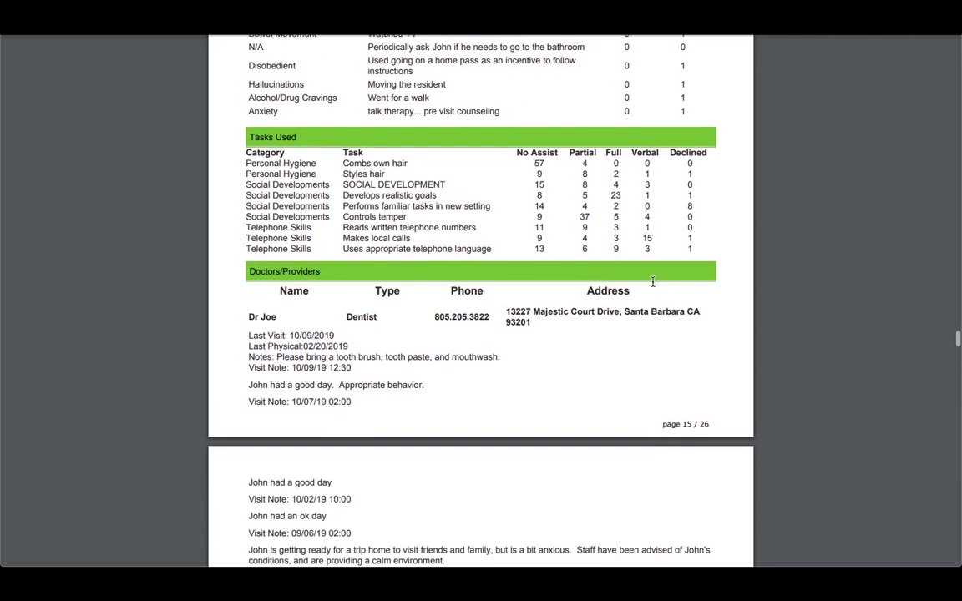
pyautogui.scroll(-2, 652, 282)
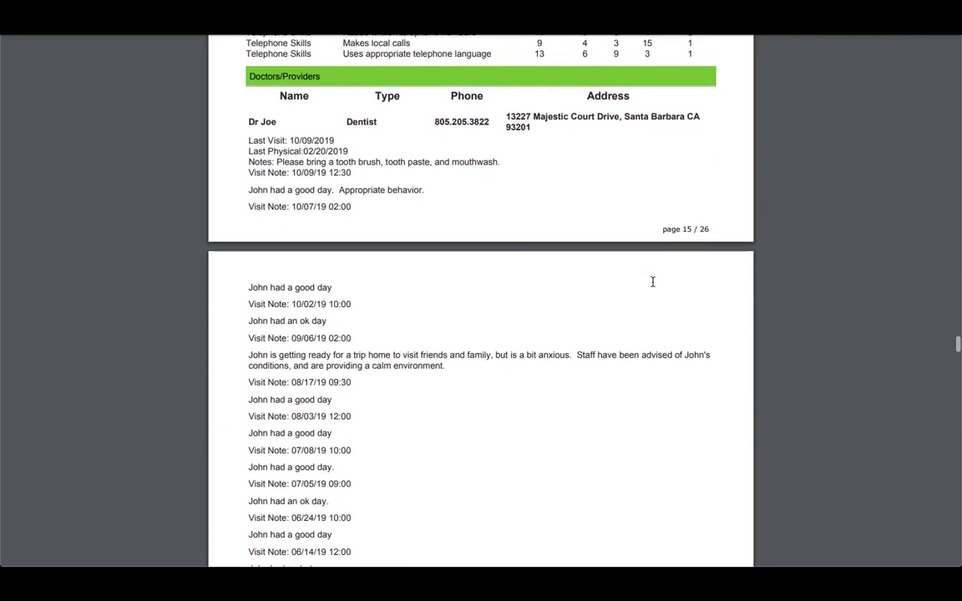
pyautogui.moveTo(251, 137); pyautogui.dragTo(360, 252)
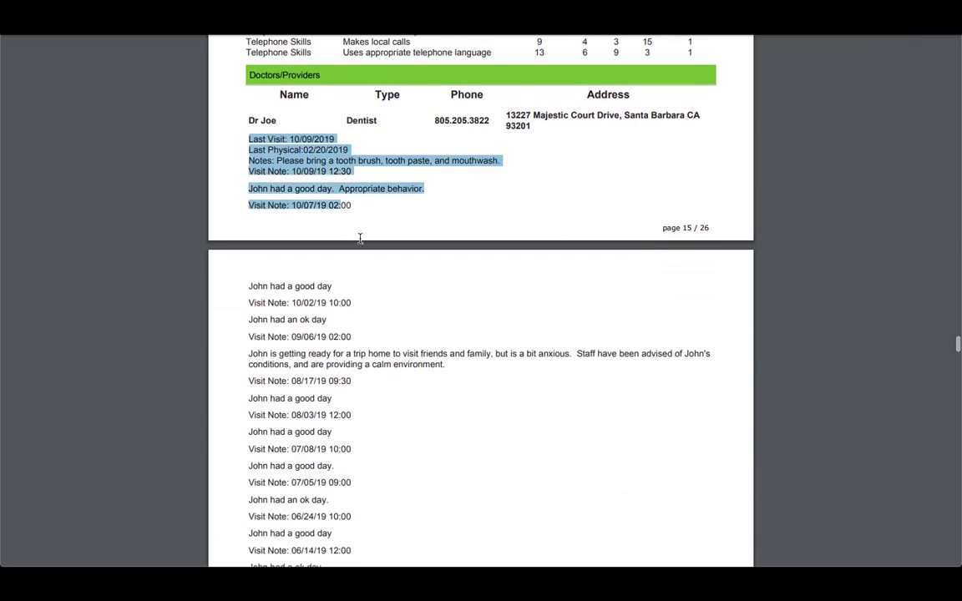
pyautogui.scroll(-20, 357, 228)
pyautogui.scroll(1, 357, 228)
pyautogui.scroll(2, 358, 228)
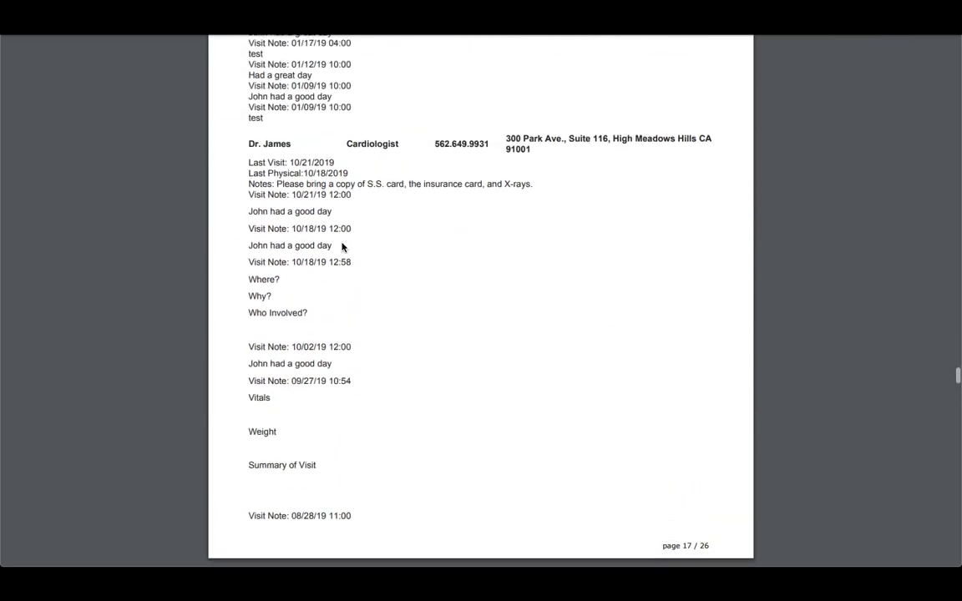
# - Scroll on through the remaining pages to Bowel Movement, Contact Note and Request For Funds
pyautogui.scroll(-1, 342, 248)
pyautogui.scroll(-6, 324, 337)
pyautogui.scroll(-20, 323, 335)
pyautogui.scroll(-1, 323, 336)
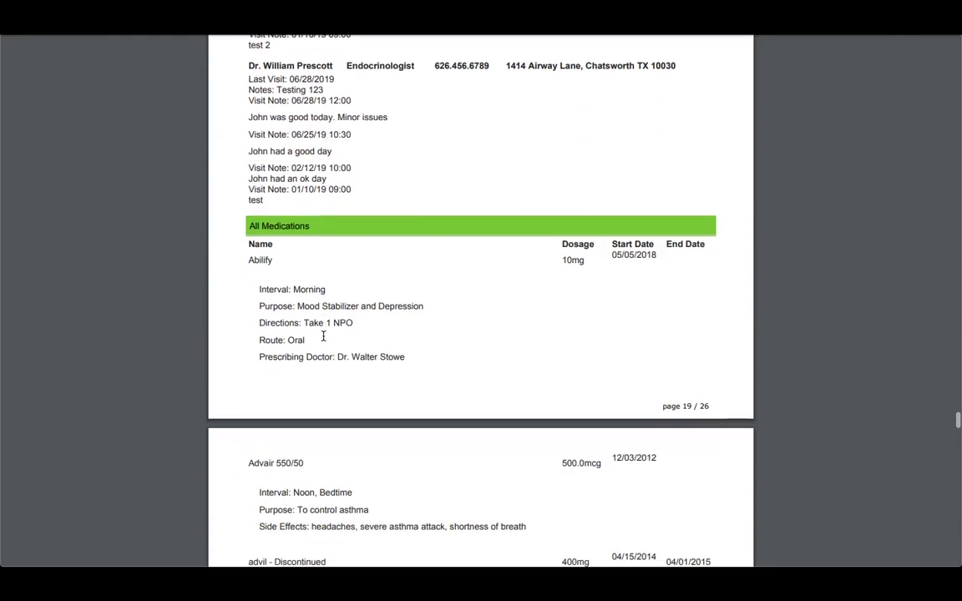
pyautogui.scroll(-12, 330, 400)
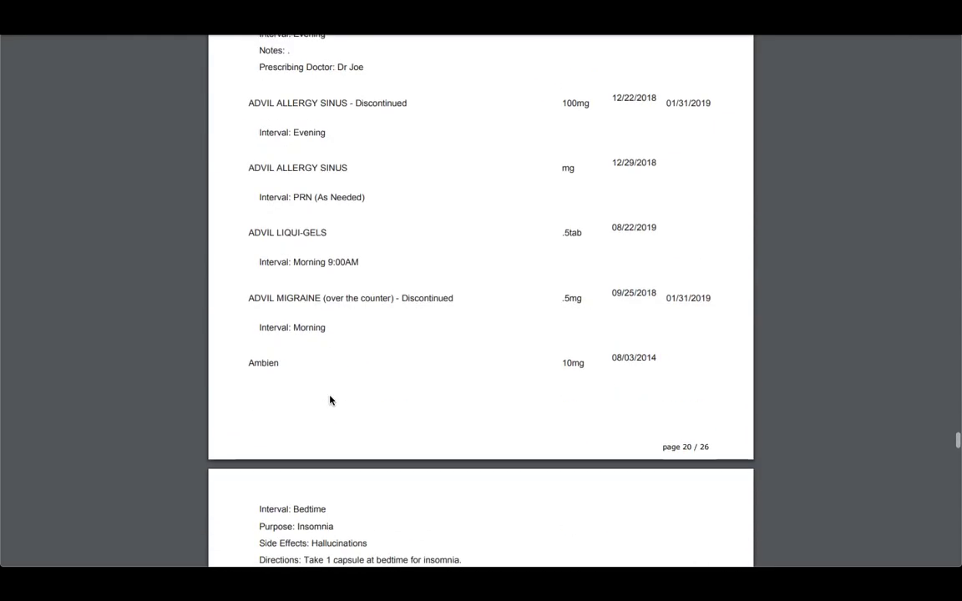
pyautogui.scroll(-9, 330, 401)
pyautogui.scroll(-18, 329, 401)
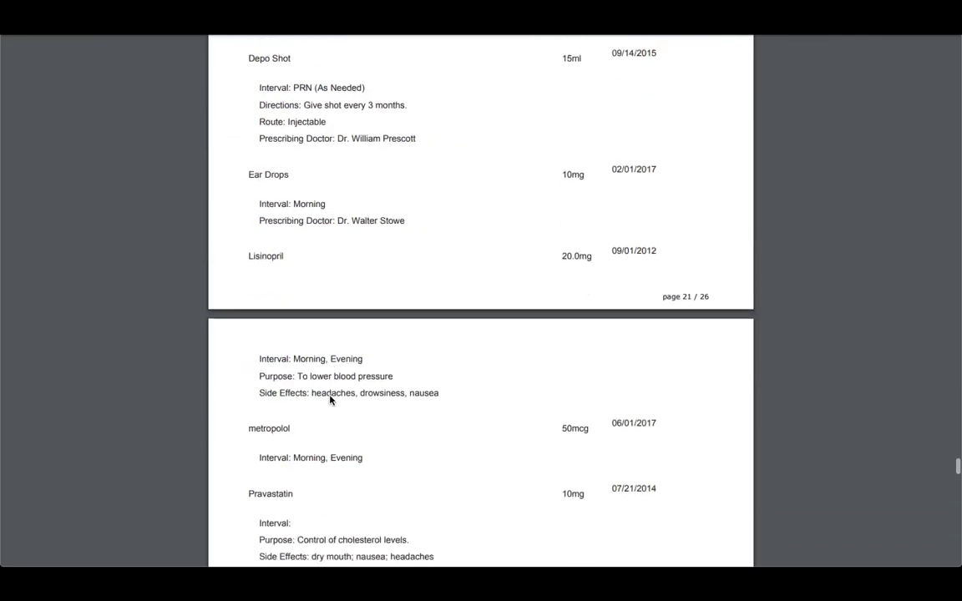
pyautogui.scroll(-9, 330, 400)
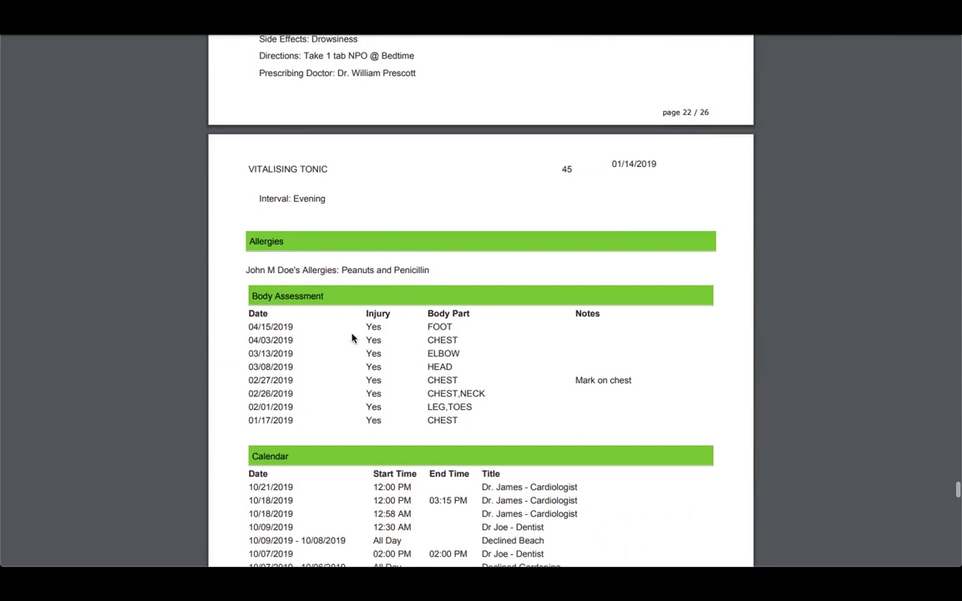
pyautogui.scroll(-2, 352, 338)
pyautogui.scroll(-15, 407, 440)
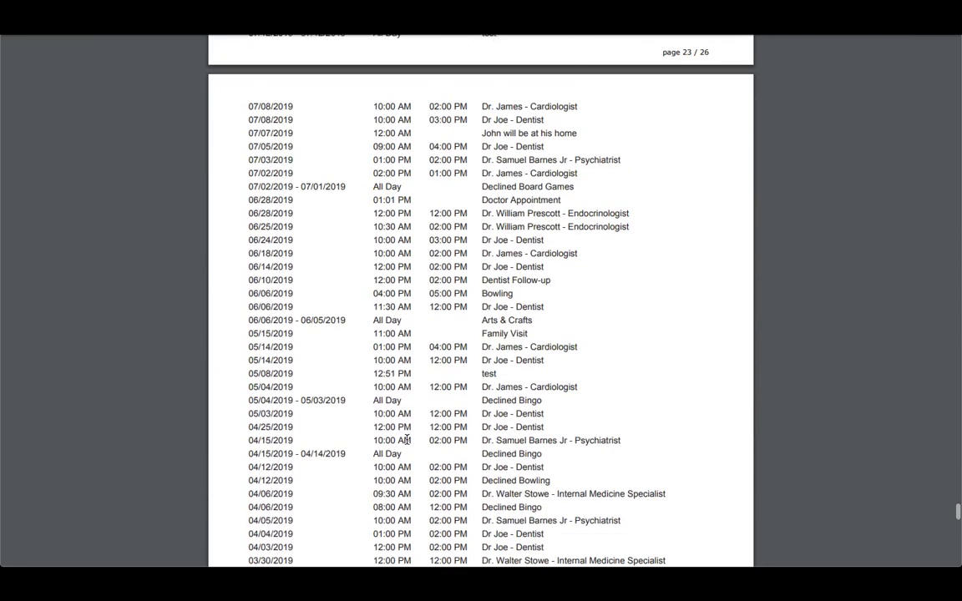
pyautogui.scroll(-10, 407, 439)
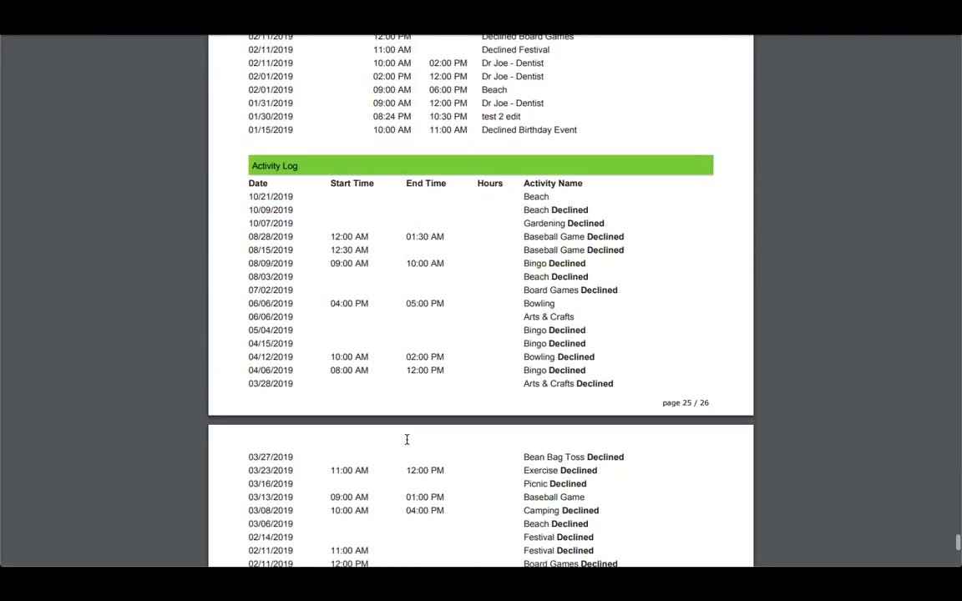
pyautogui.scroll(-4, 407, 439)
pyautogui.scroll(1, 407, 439)
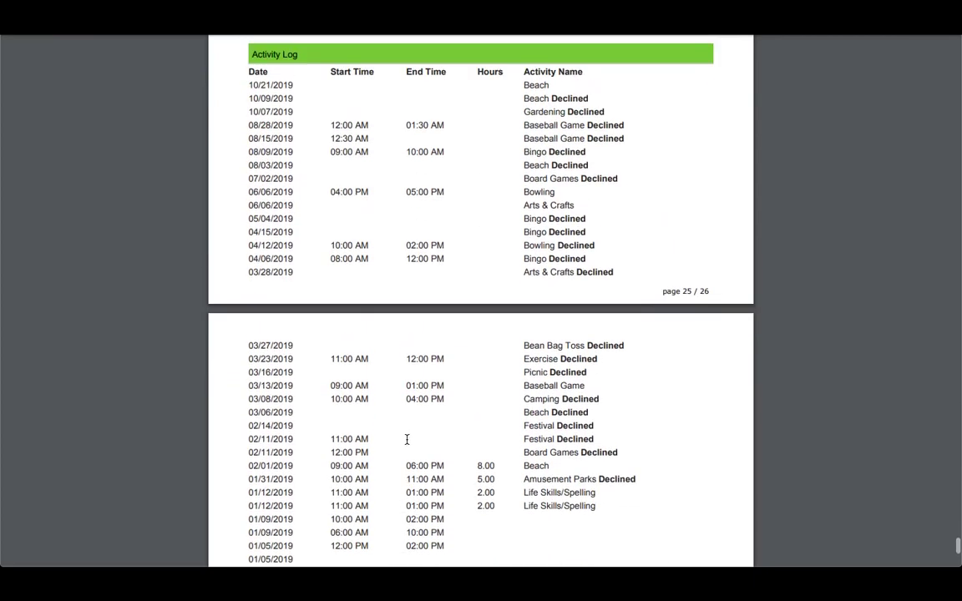
pyautogui.scroll(2, 326, 296)
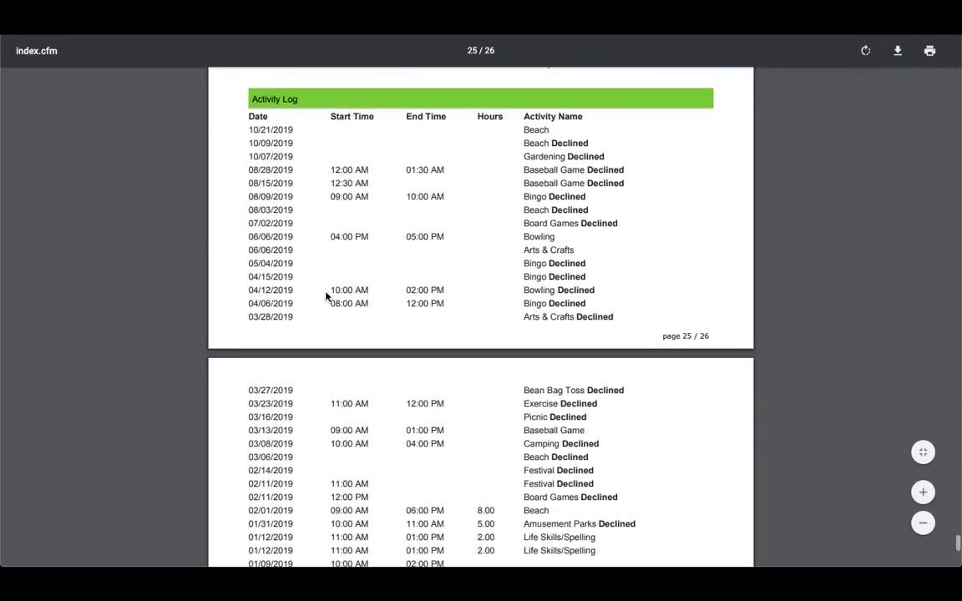
pyautogui.scroll(-9, 480, 324)
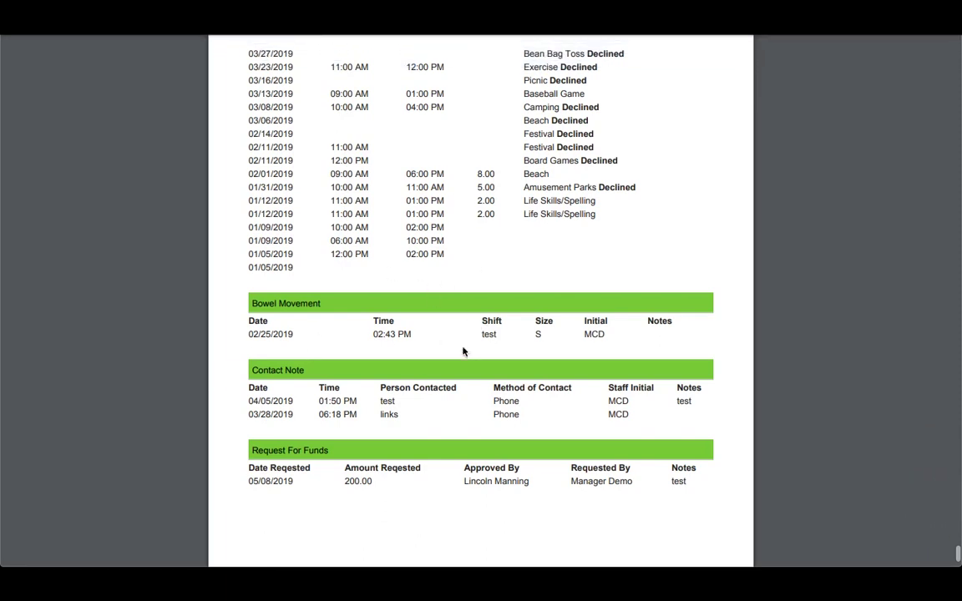
pyautogui.scroll(-3, 462, 358)
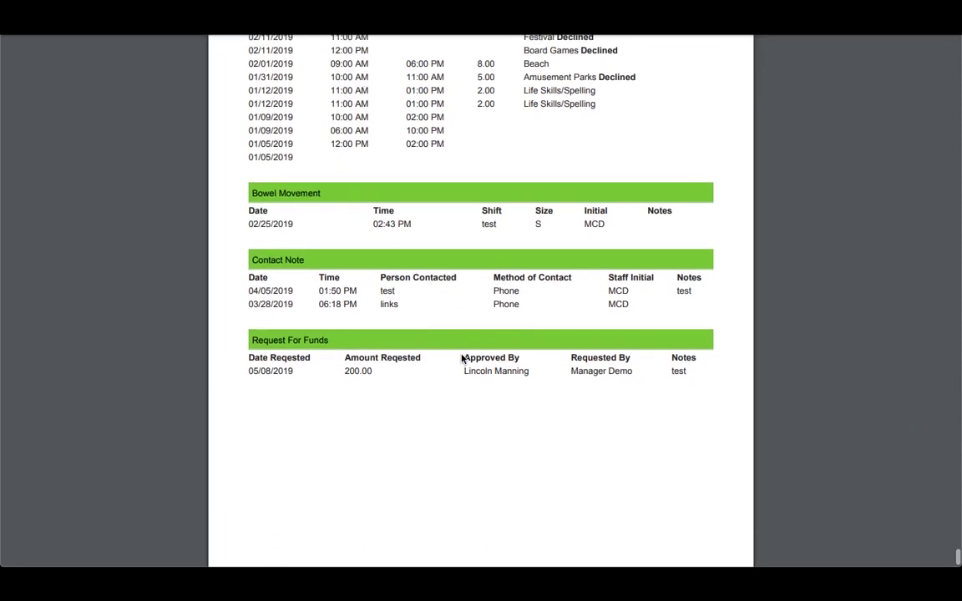
# - Save the 'John Doe 2019' report (01/01/2019–10/21/2019) as an approved report, leaving the page
pyautogui.hotkey('alt', 'Left')
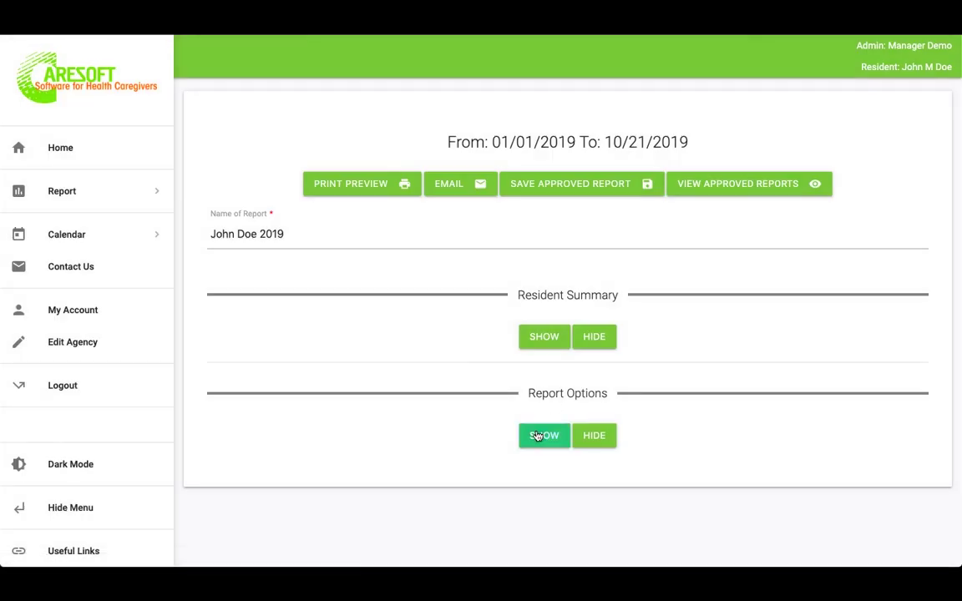
pyautogui.click(538, 435)
pyautogui.scroll(-10, 536, 435)
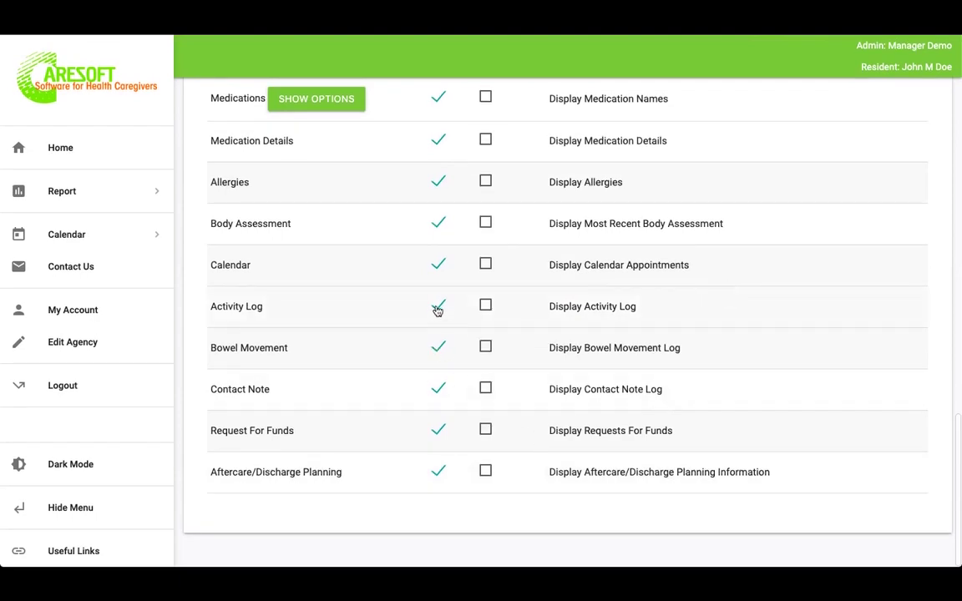
pyautogui.scroll(10, 710, 354)
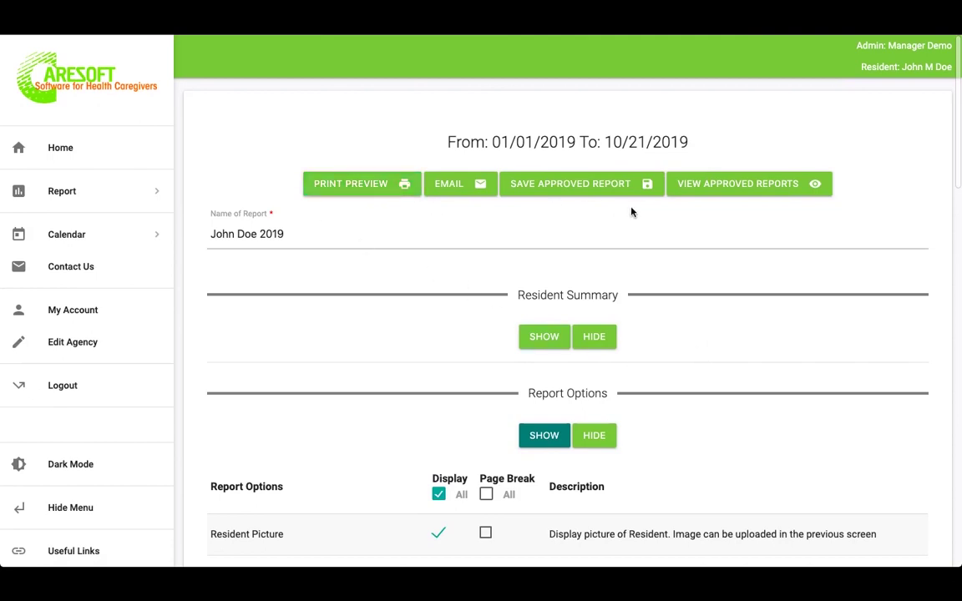
pyautogui.click(563, 185)
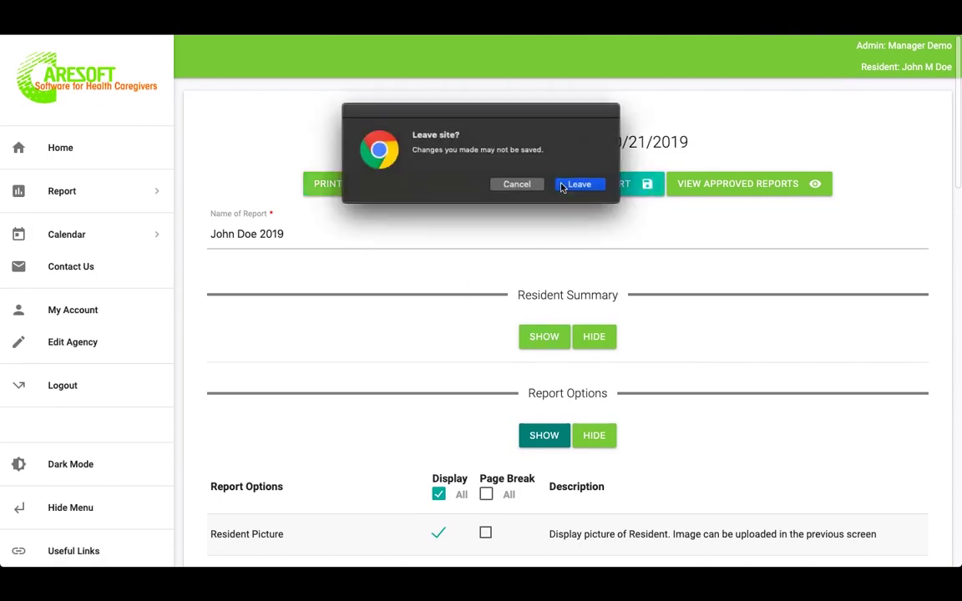
pyautogui.click(578, 184)
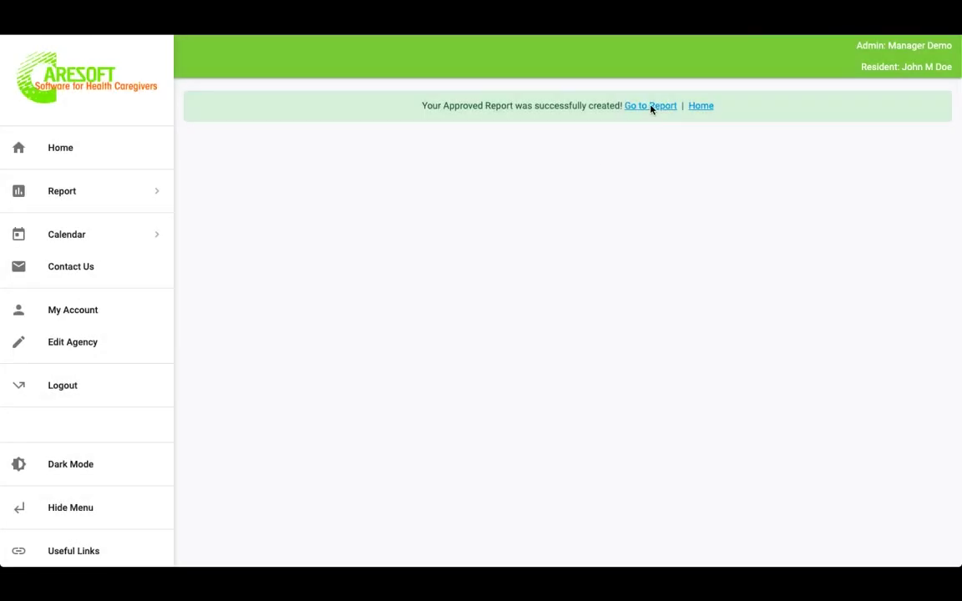
# - View the Approved Plans list with the new 10/21/19 report at the top
pyautogui.click(650, 107)
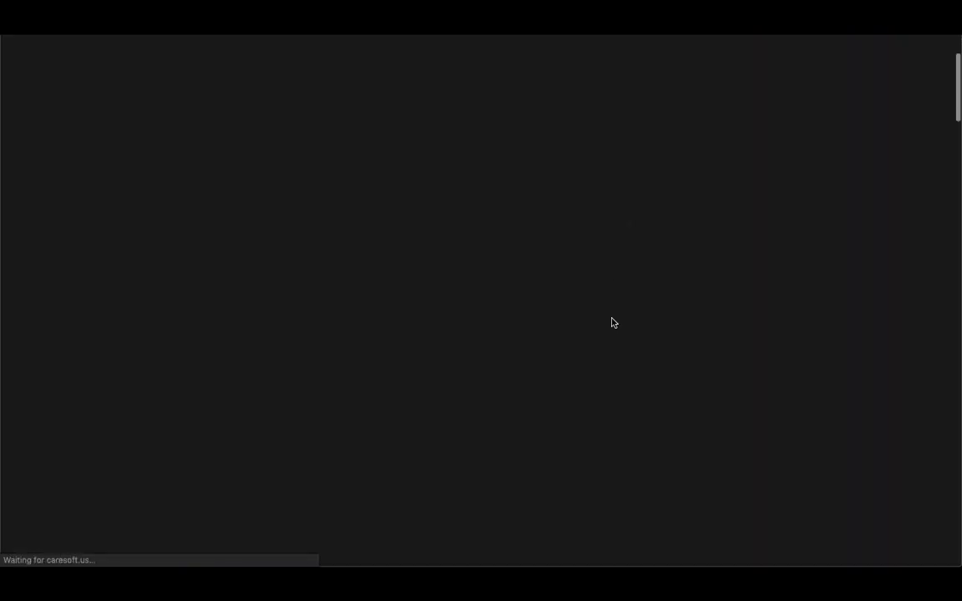
pyautogui.scroll(-5, 613, 322)
pyautogui.scroll(3, 612, 323)
pyautogui.scroll(-1, 612, 323)
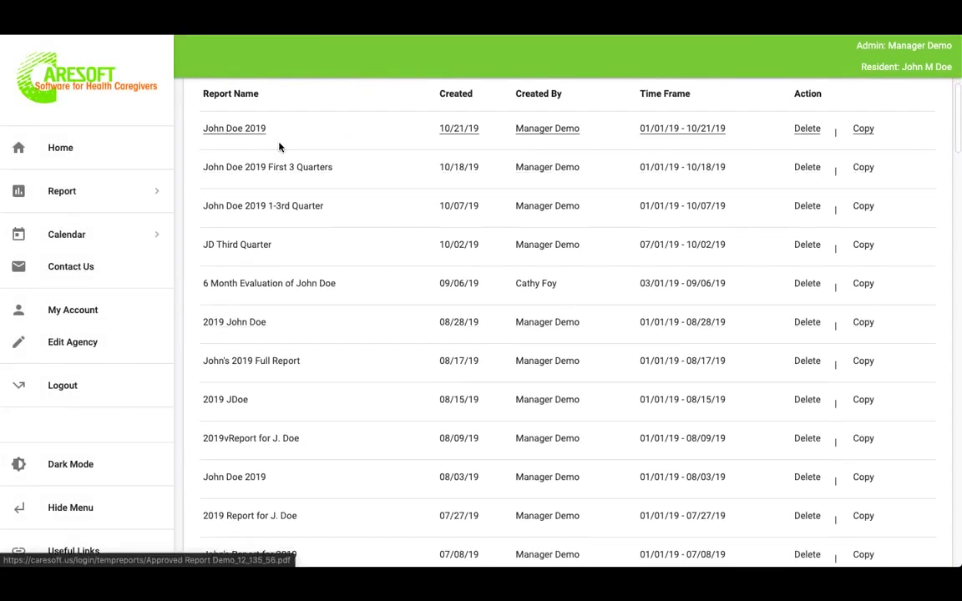
pyautogui.scroll(1, 639, 328)
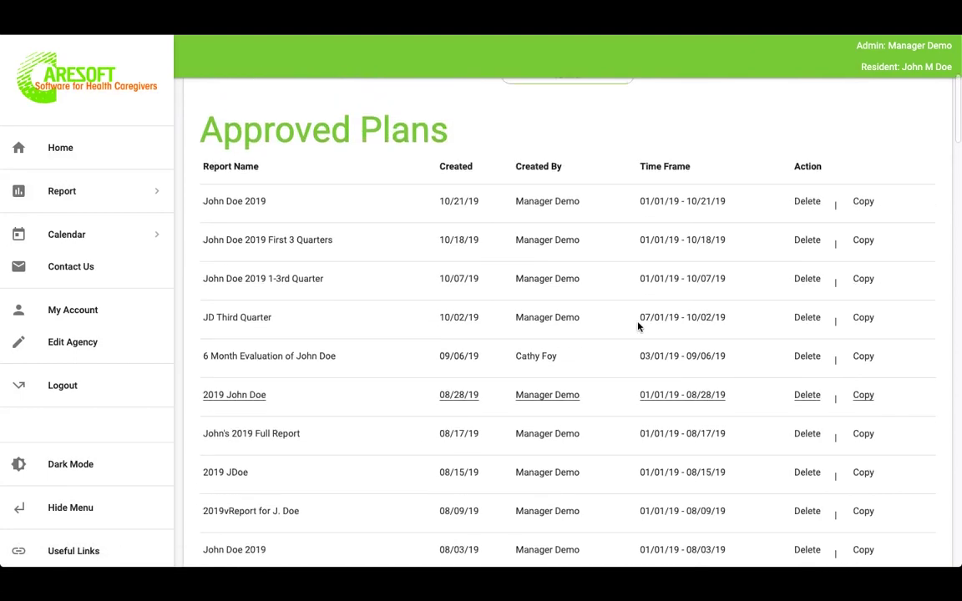
pyautogui.scroll(-5, 639, 327)
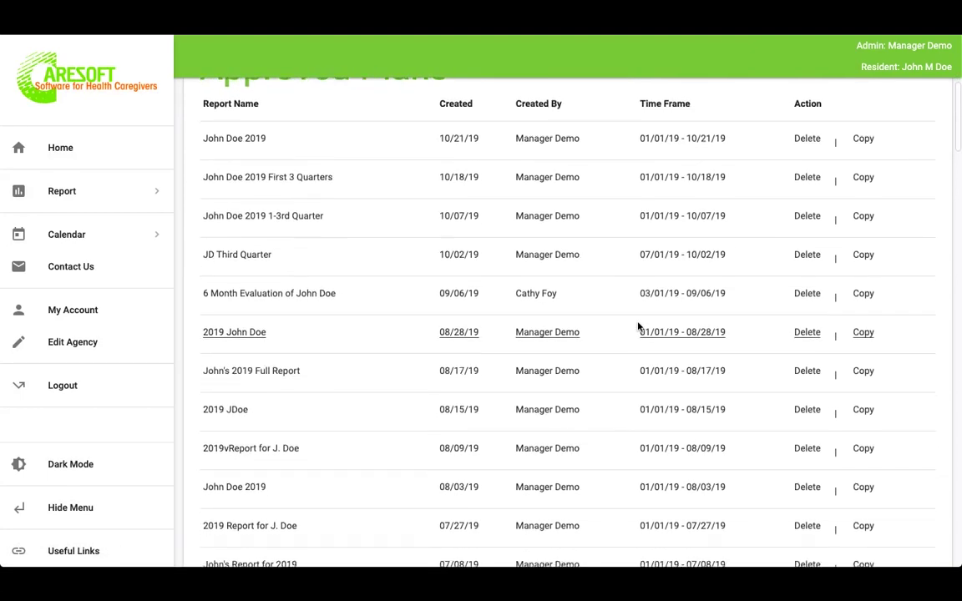
pyautogui.scroll(2, 608, 327)
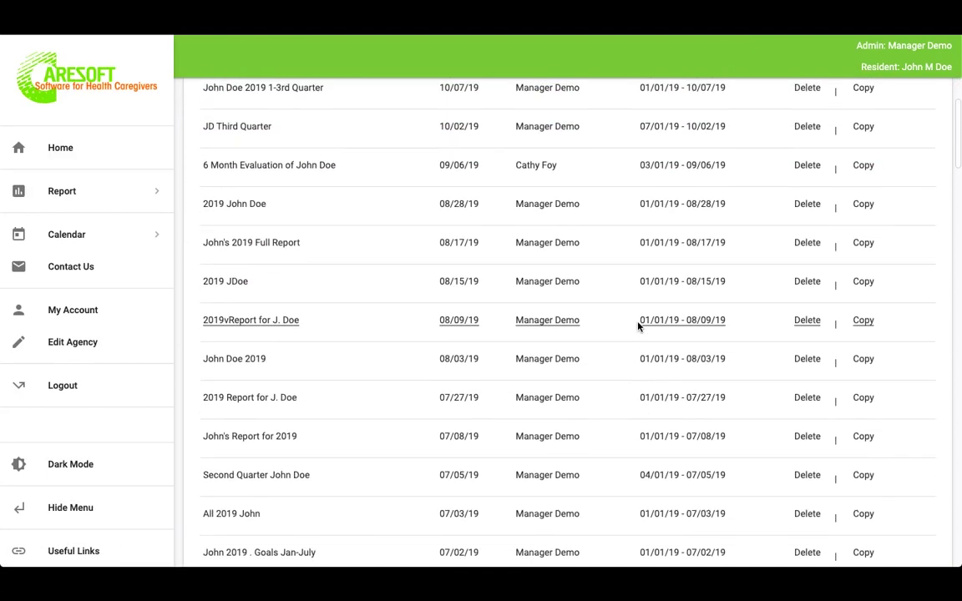
pyautogui.scroll(2, 618, 309)
pyautogui.scroll(2, 606, 315)
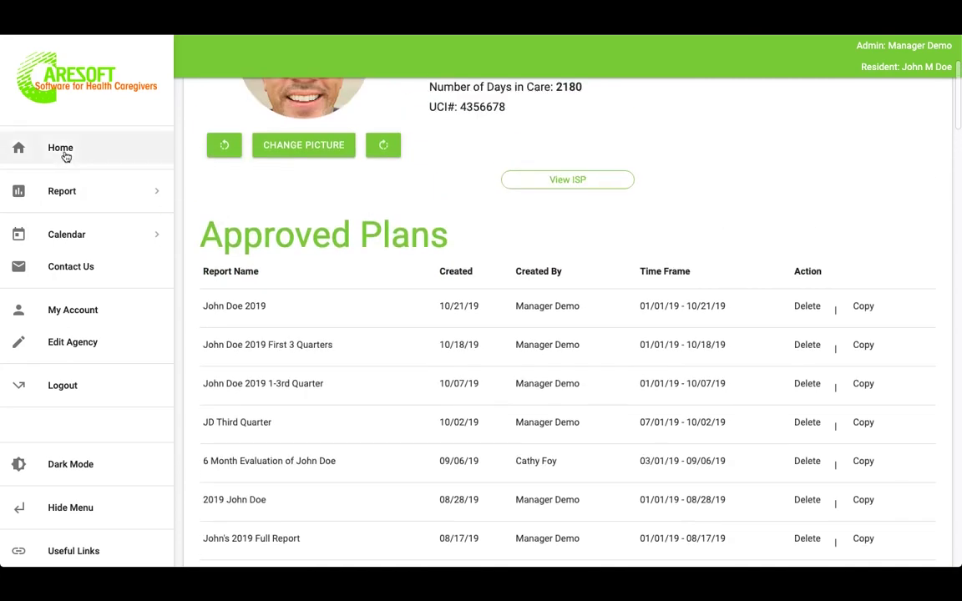
# - Expand the sidebar report list and open the Service Log/Billing Report form
pyautogui.click(77, 196)
pyautogui.scroll(-3, 86, 339)
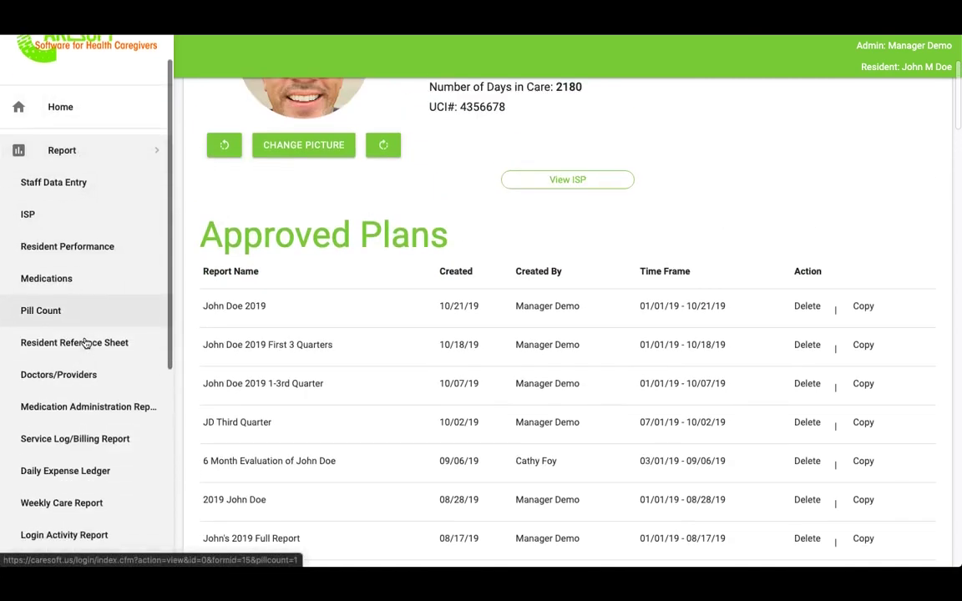
pyautogui.scroll(-2, 86, 343)
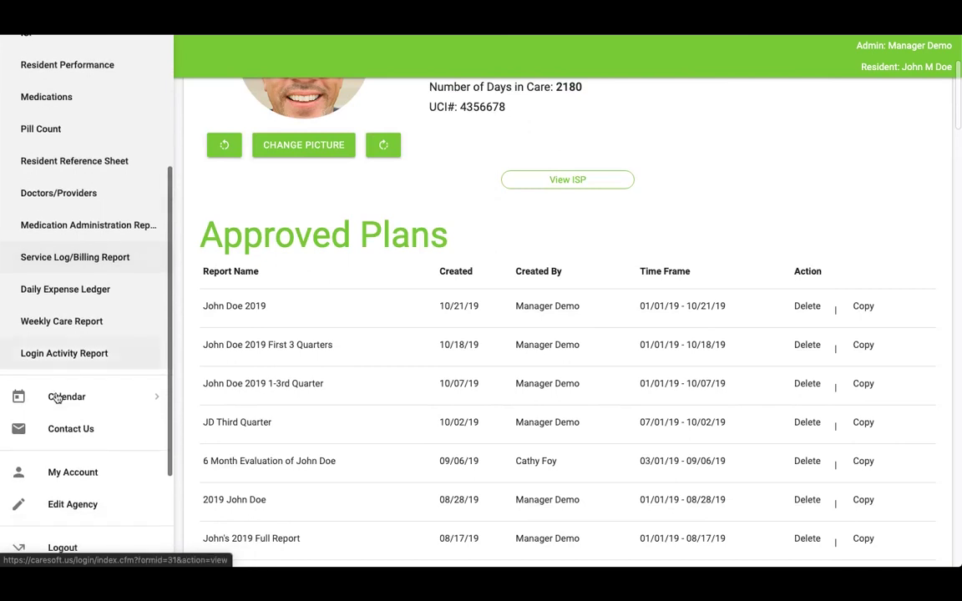
pyautogui.click(92, 258)
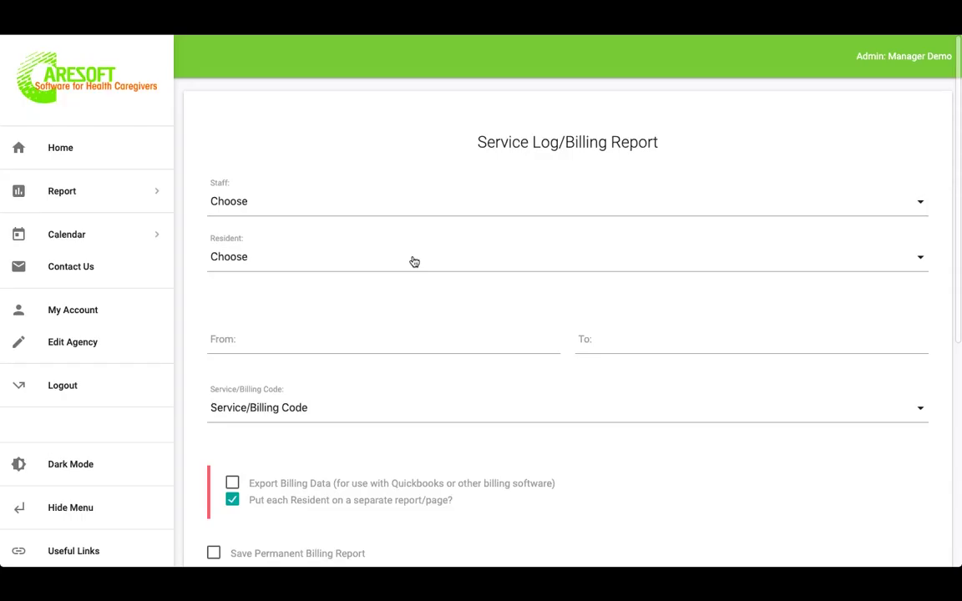
# - Set the From date to 01/01/2019 and submit the service log billing report
pyautogui.scroll(-3, 362, 305)
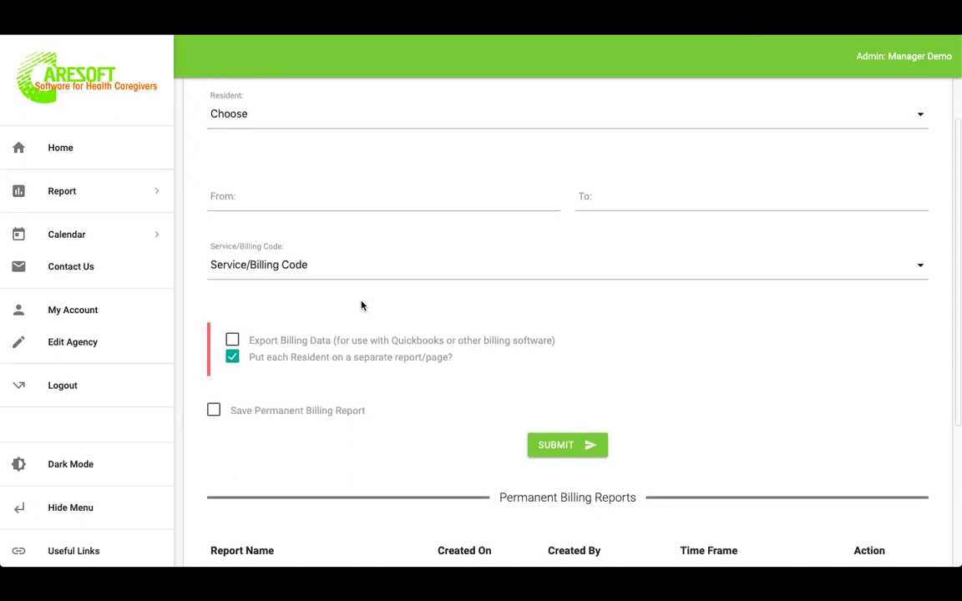
pyautogui.scroll(-1, 362, 306)
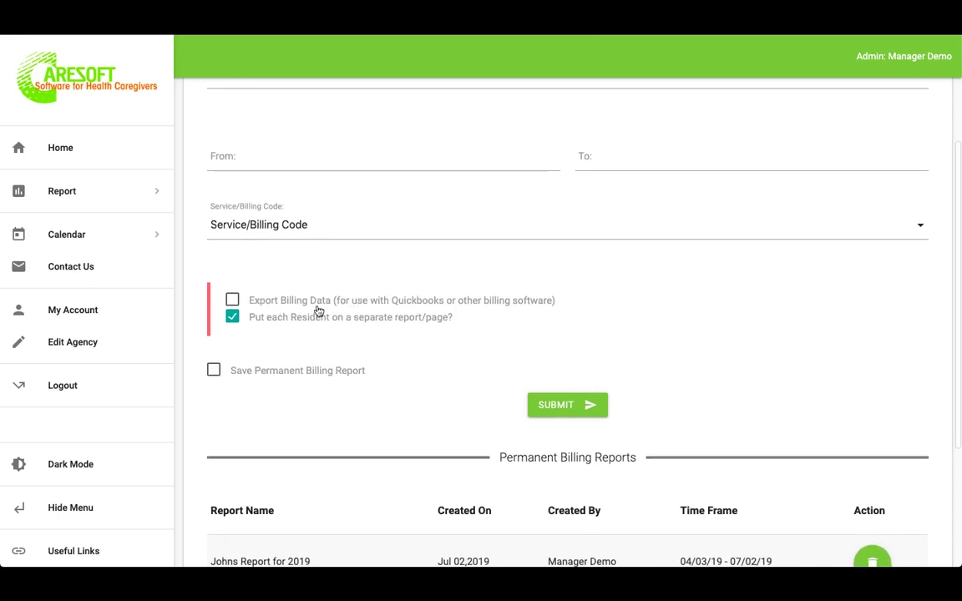
pyautogui.scroll(4, 568, 308)
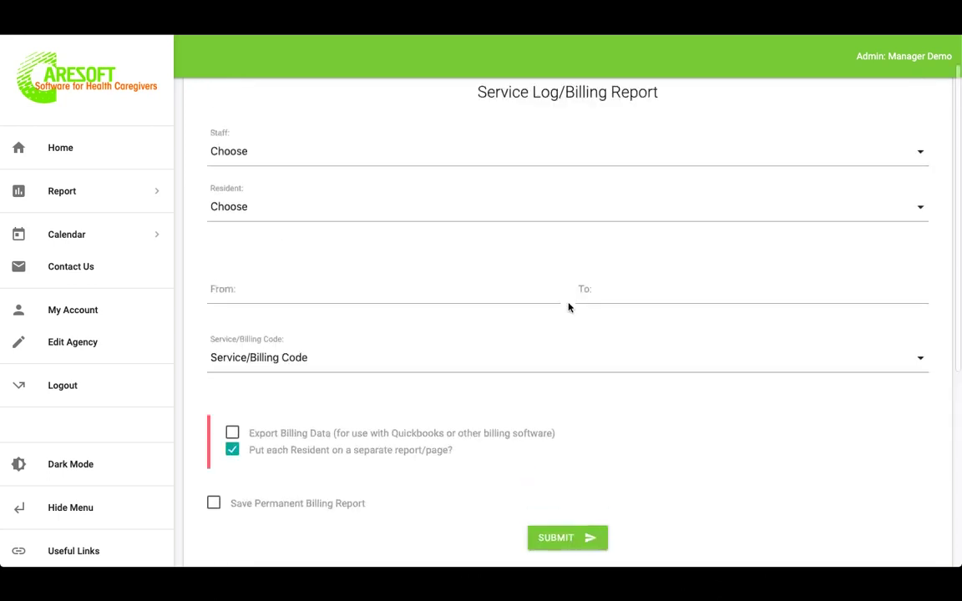
pyautogui.scroll(-2, 429, 255)
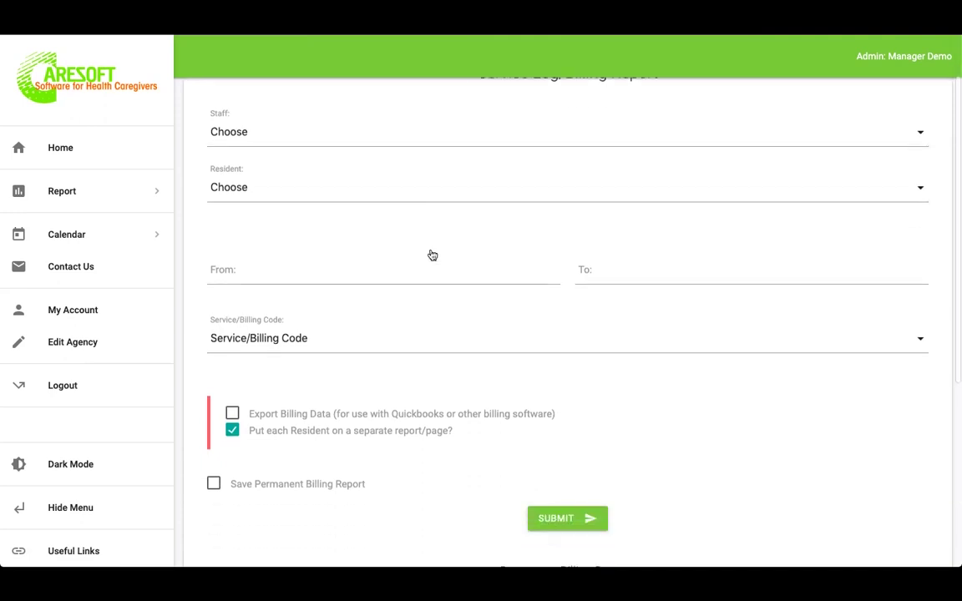
pyautogui.click(299, 249)
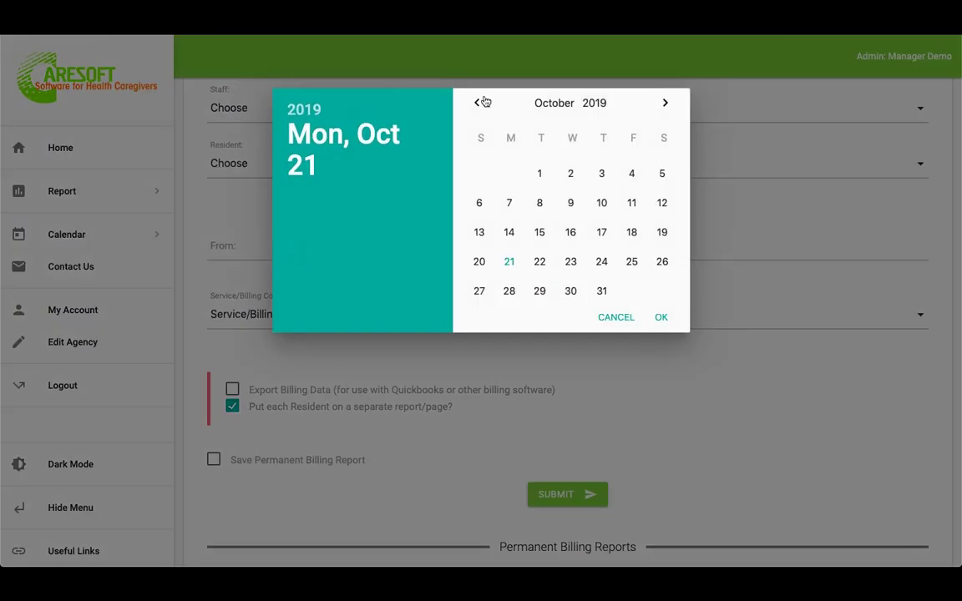
pyautogui.click(552, 103)
pyautogui.scroll(1, 561, 155)
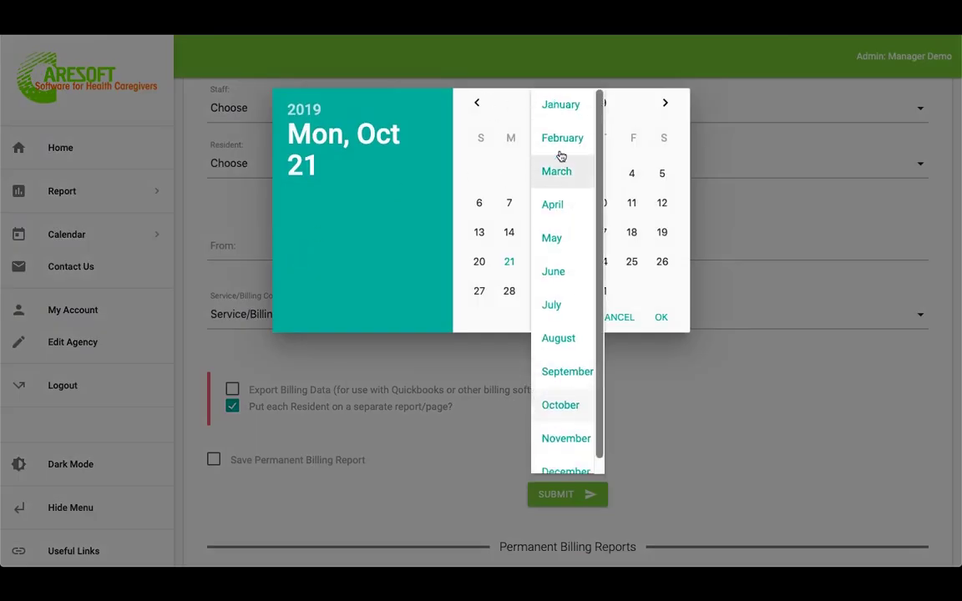
pyautogui.click(560, 108)
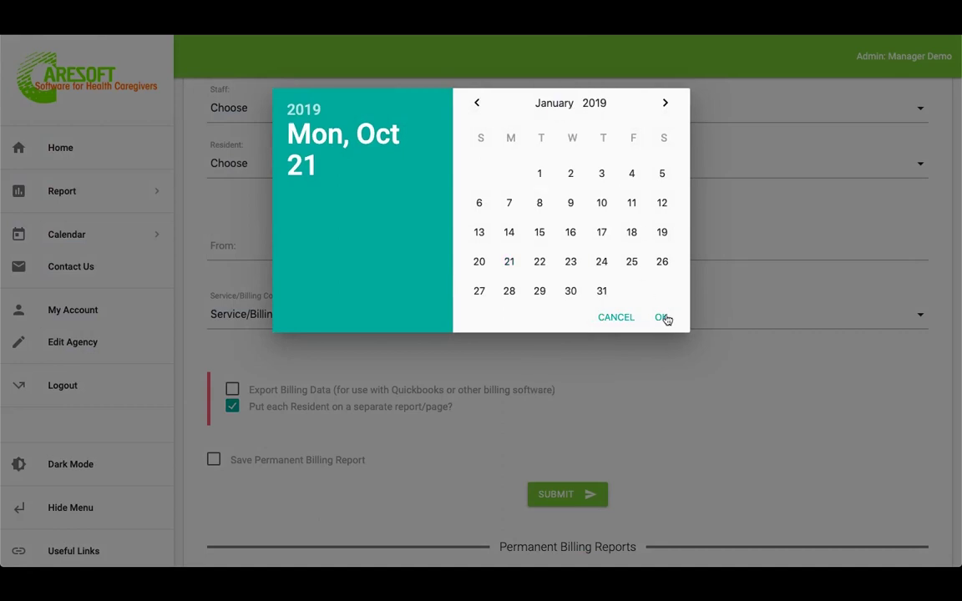
pyautogui.click(539, 175)
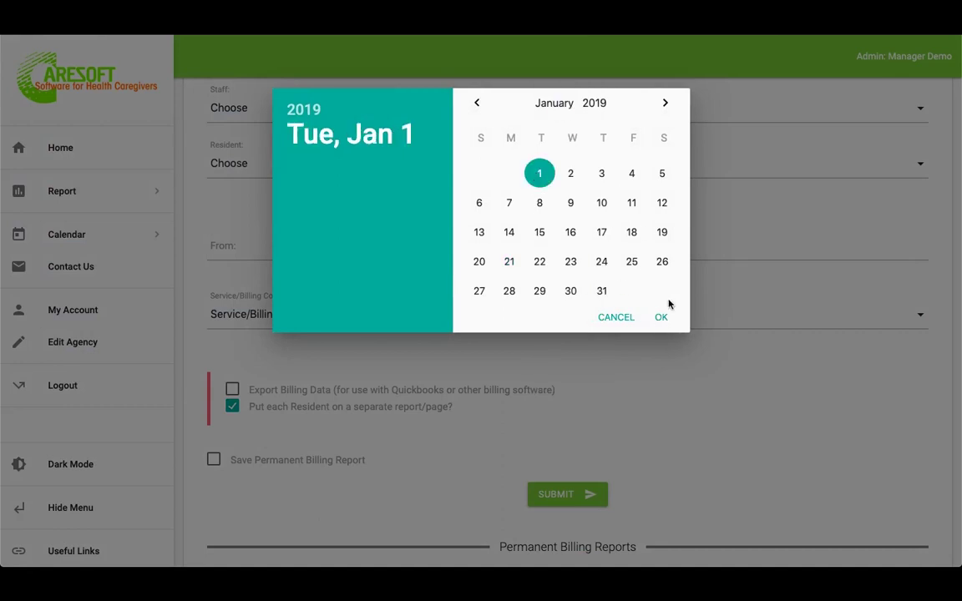
pyautogui.click(661, 318)
pyautogui.scroll(-2, 498, 331)
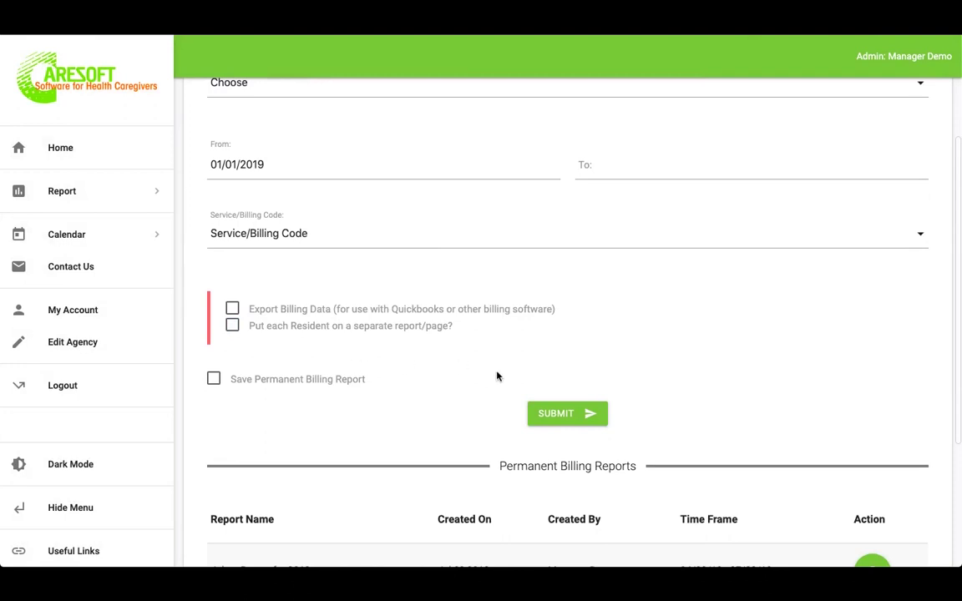
pyautogui.click(560, 415)
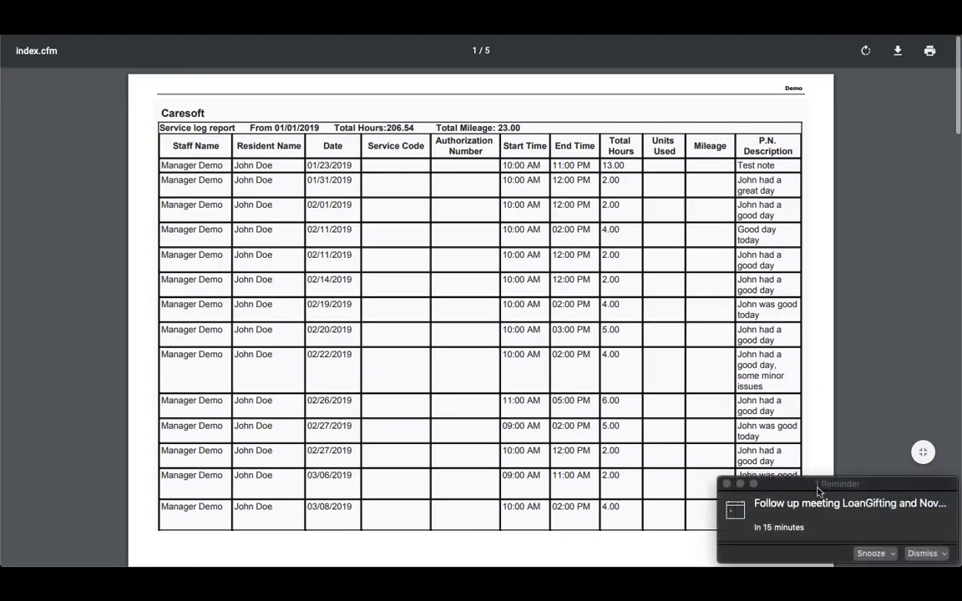
# - Snooze the meeting reminder and scroll through the service log report PDF pages
pyautogui.click(873, 554)
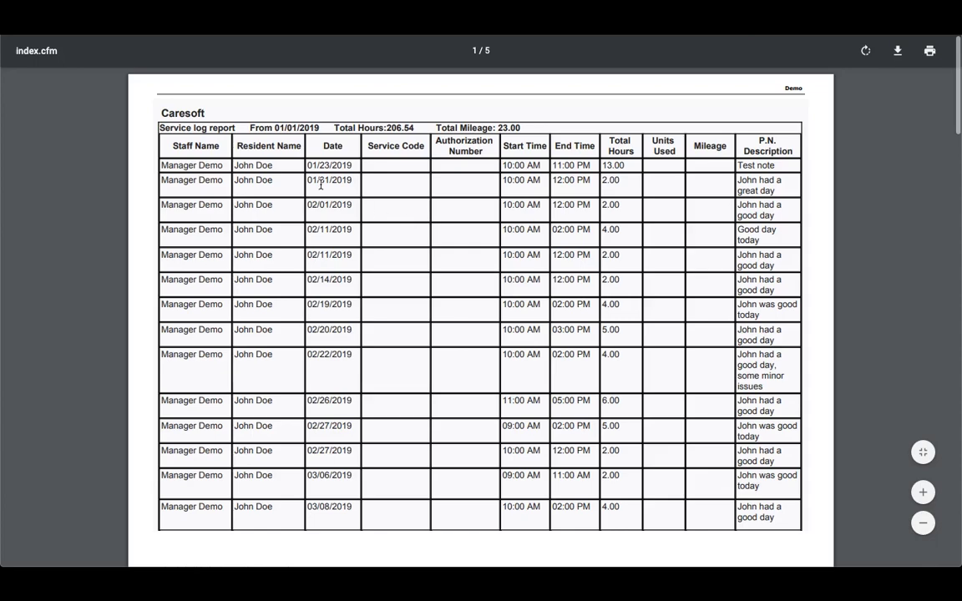
pyautogui.scroll(-1, 412, 232)
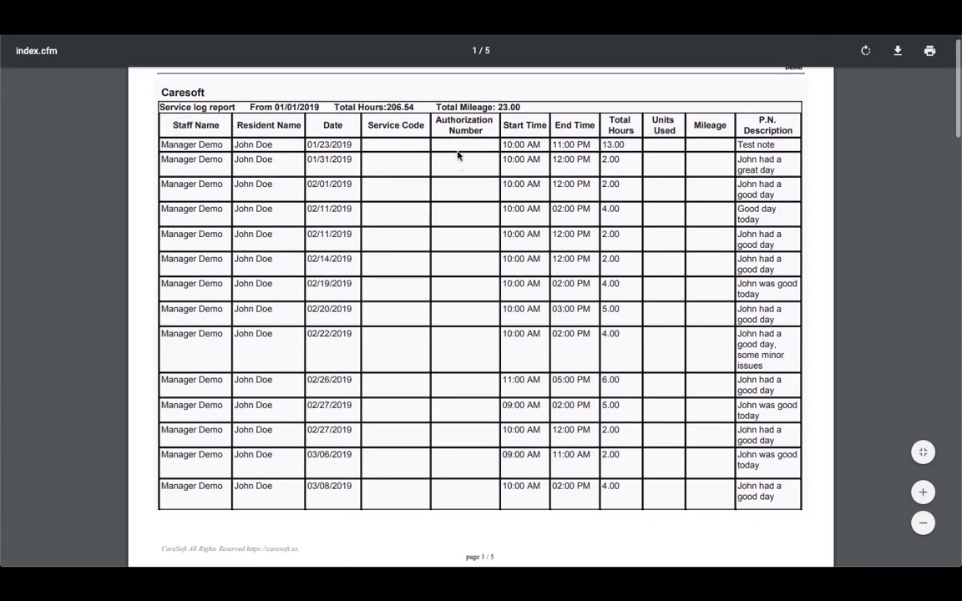
pyautogui.scroll(-1, 473, 246)
pyautogui.scroll(2, 473, 247)
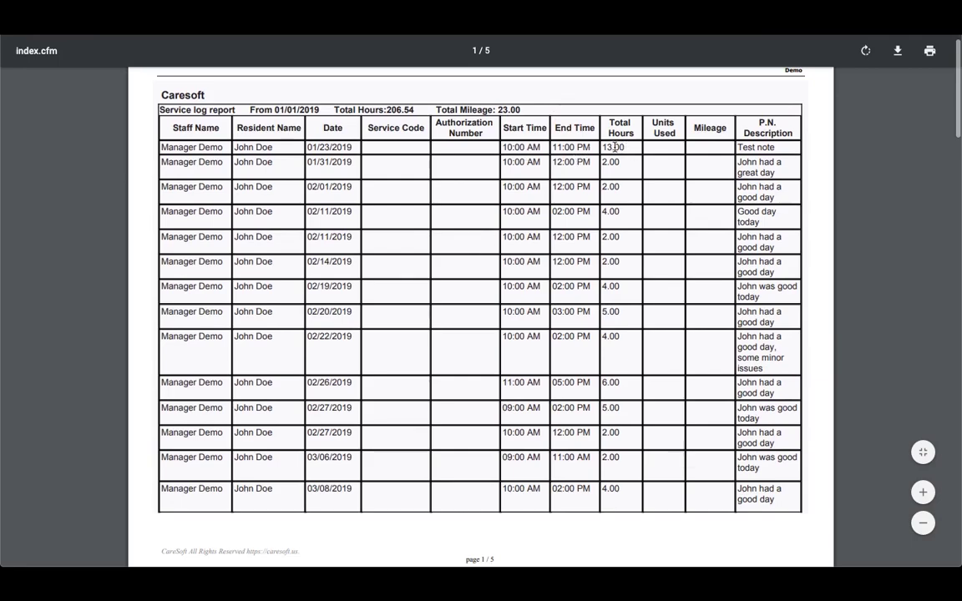
pyautogui.scroll(-10, 565, 248)
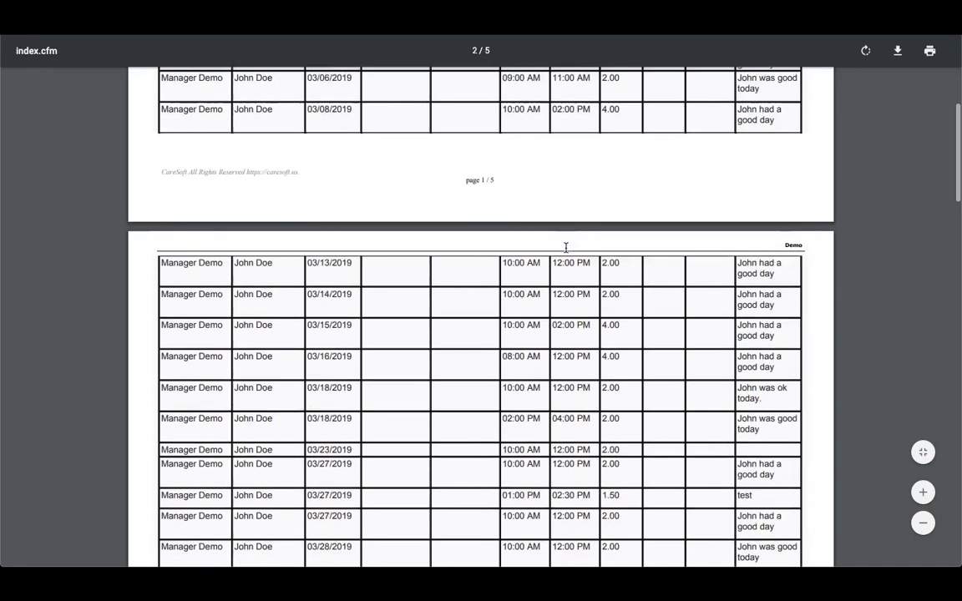
pyautogui.scroll(20, 565, 247)
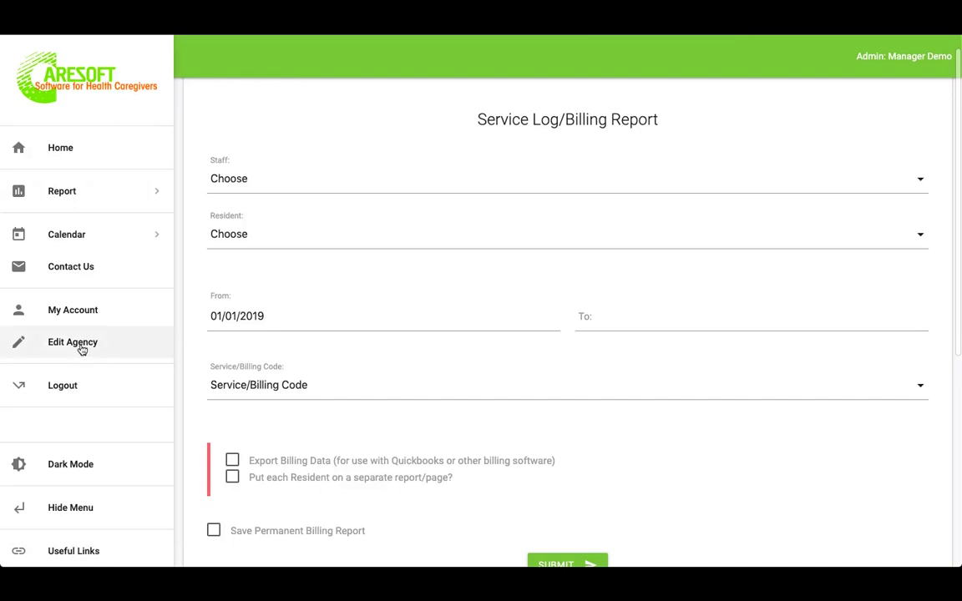
# - Edit the agency to track billing with service code only and submit the form
pyautogui.click(82, 349)
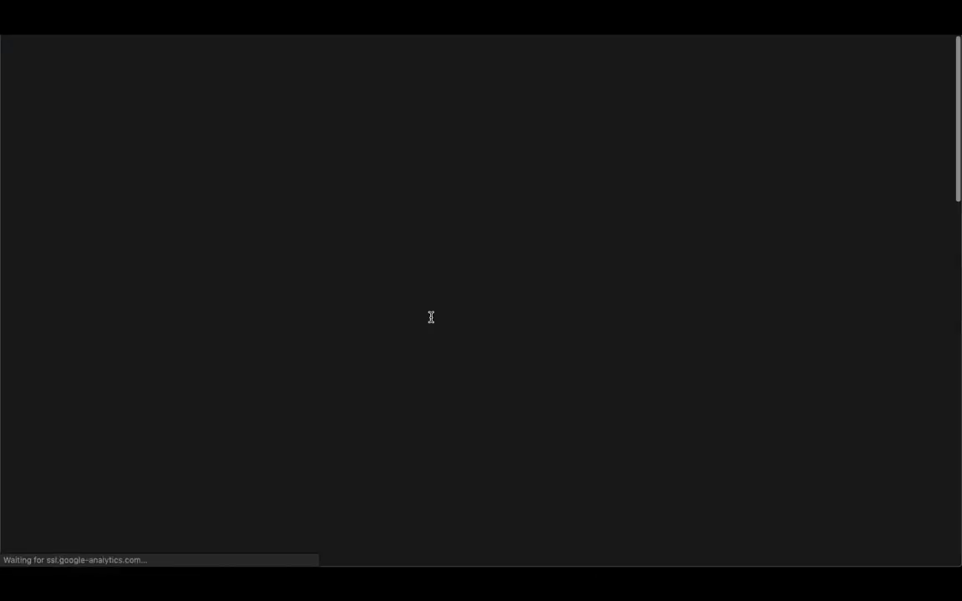
pyautogui.scroll(-10, 431, 317)
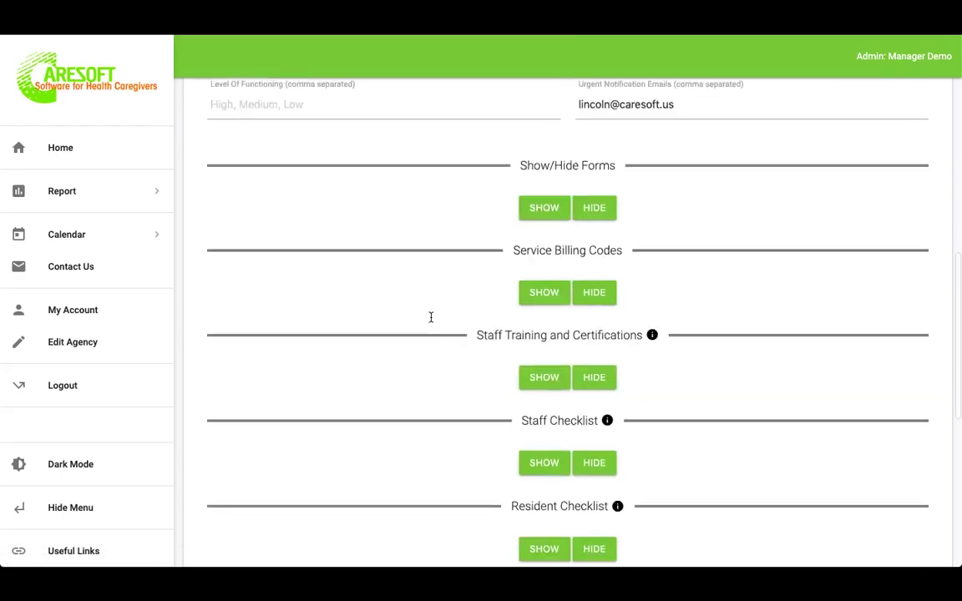
pyautogui.scroll(3, 431, 322)
pyautogui.click(541, 358)
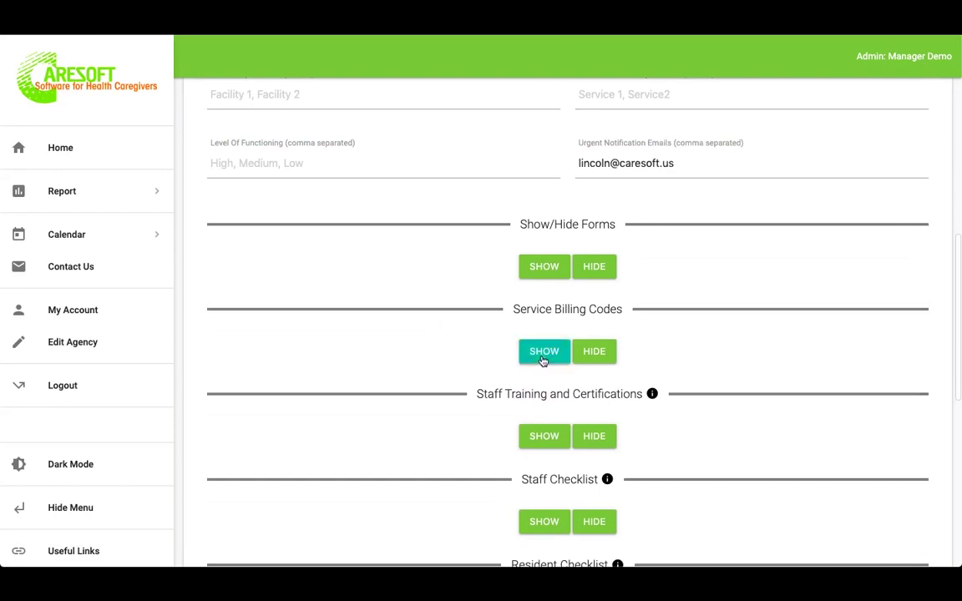
pyautogui.scroll(-3, 542, 358)
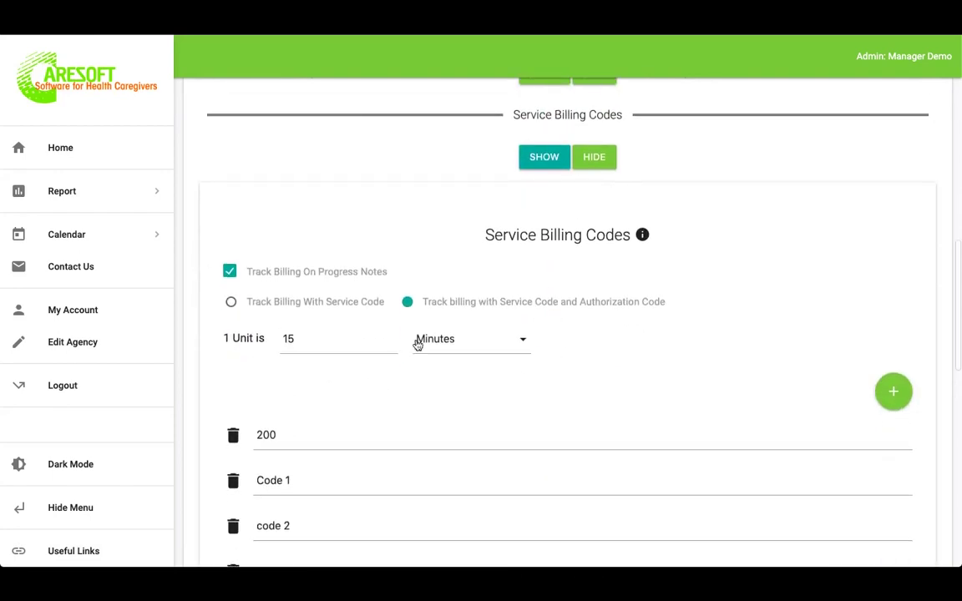
pyautogui.click(231, 304)
pyautogui.scroll(-10, 333, 343)
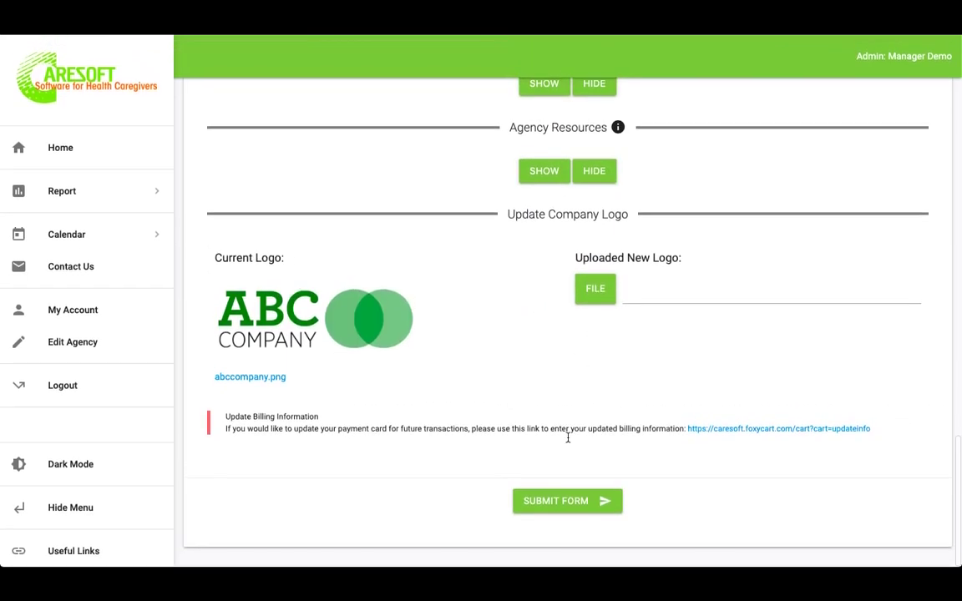
pyautogui.click(553, 504)
pyautogui.click(88, 200)
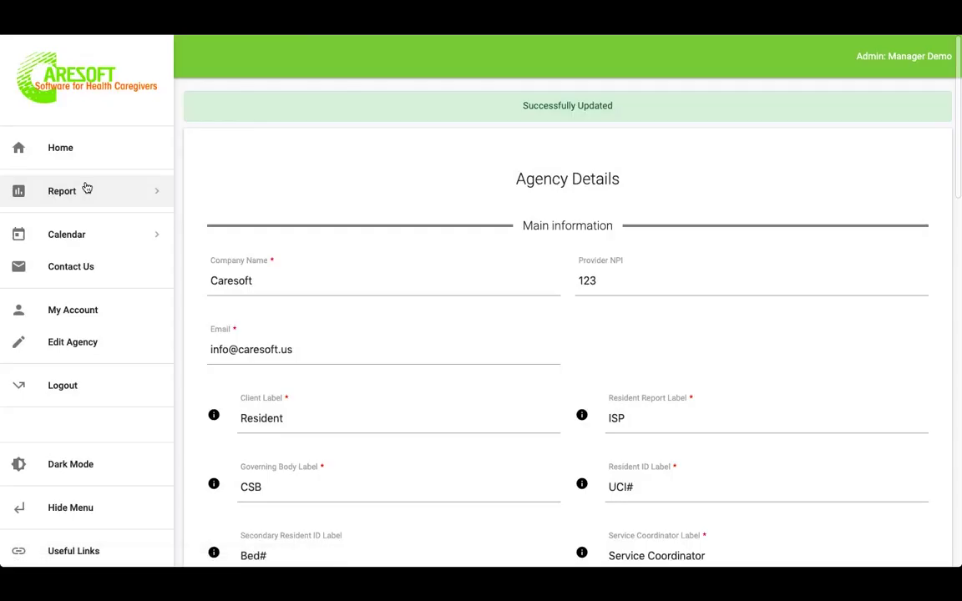
# - Open the Service Log/Billing Report form and set its From date to 01/01/2019
pyautogui.click(86, 189)
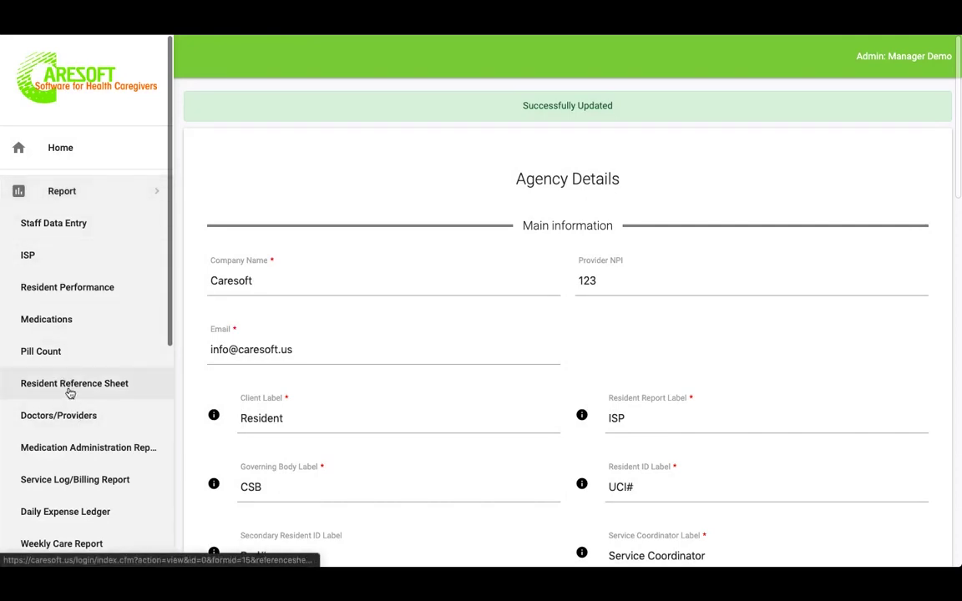
pyautogui.click(85, 481)
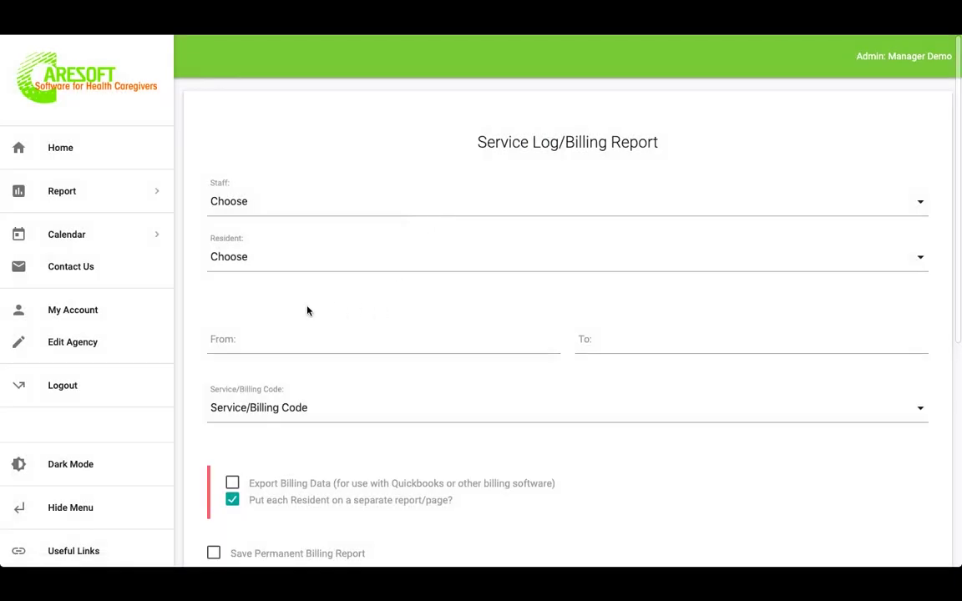
pyautogui.click(297, 350)
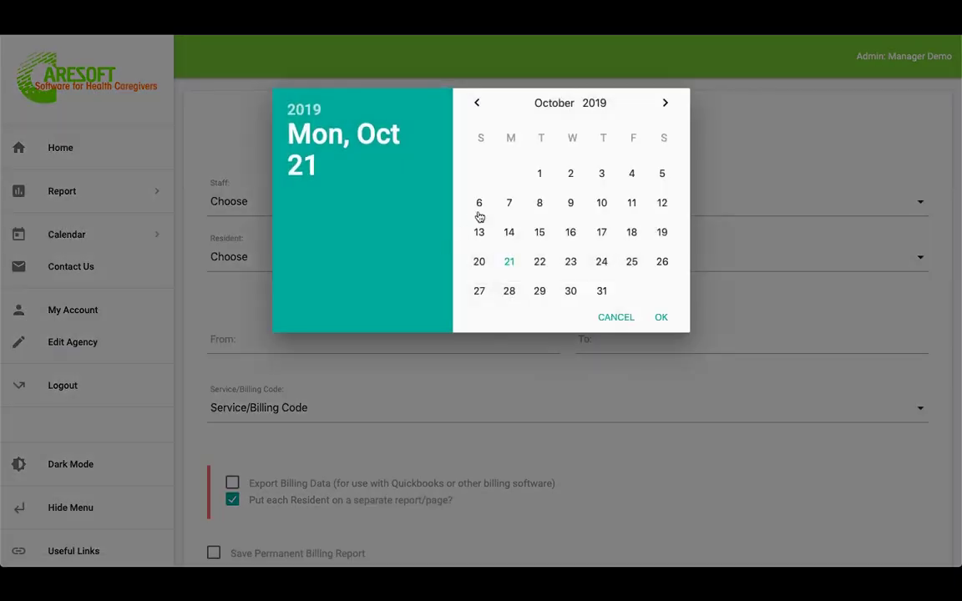
pyautogui.click(551, 102)
pyautogui.click(561, 105)
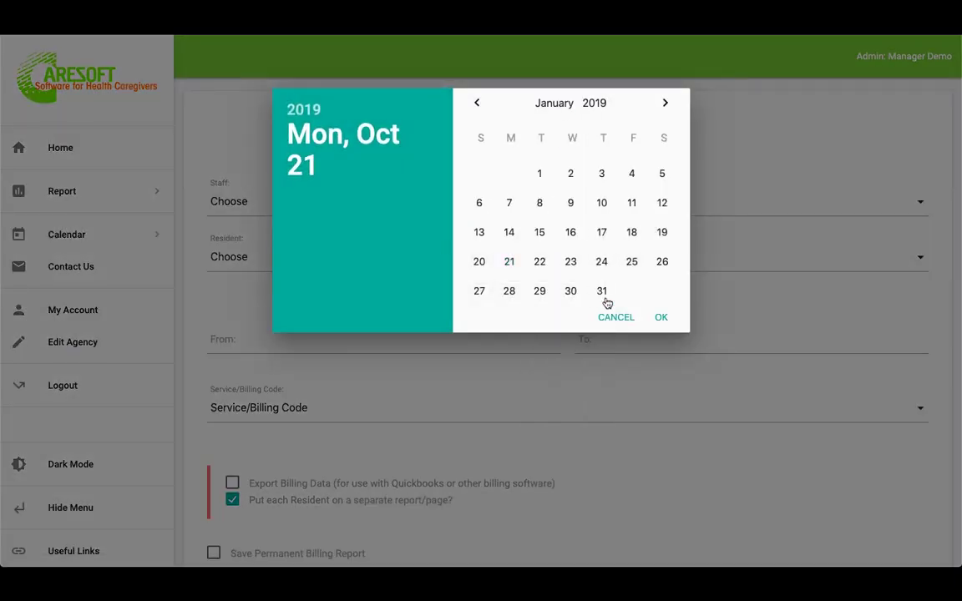
pyautogui.click(540, 174)
pyautogui.click(661, 318)
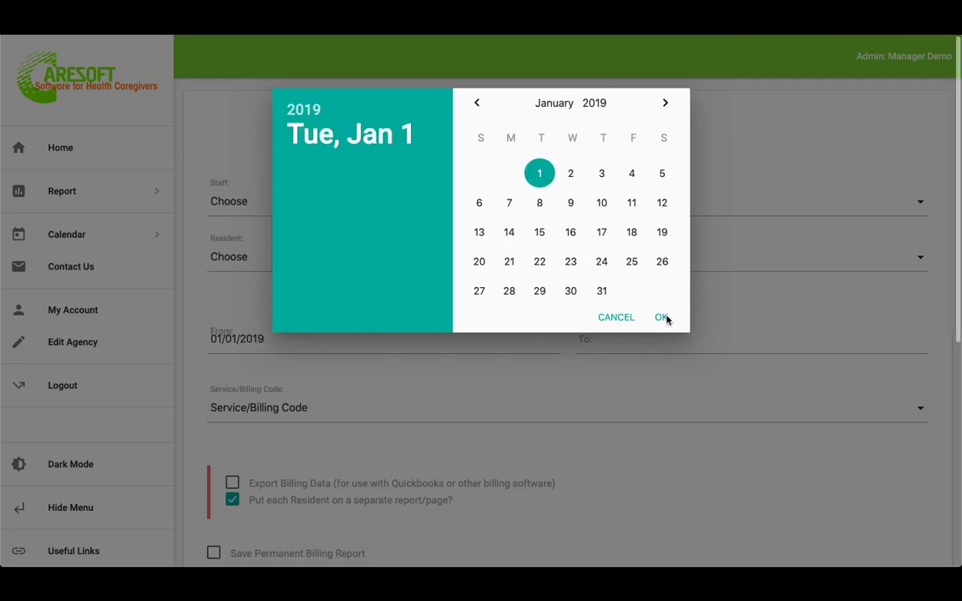
pyautogui.scroll(-2, 667, 320)
pyautogui.scroll(3, 666, 319)
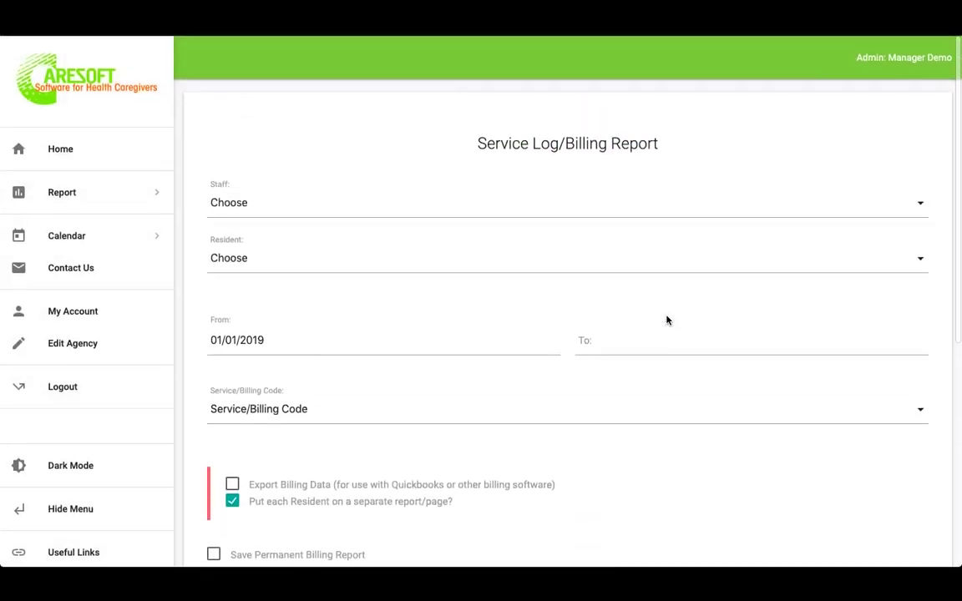
pyautogui.scroll(-2, 666, 320)
pyautogui.scroll(-2, 666, 319)
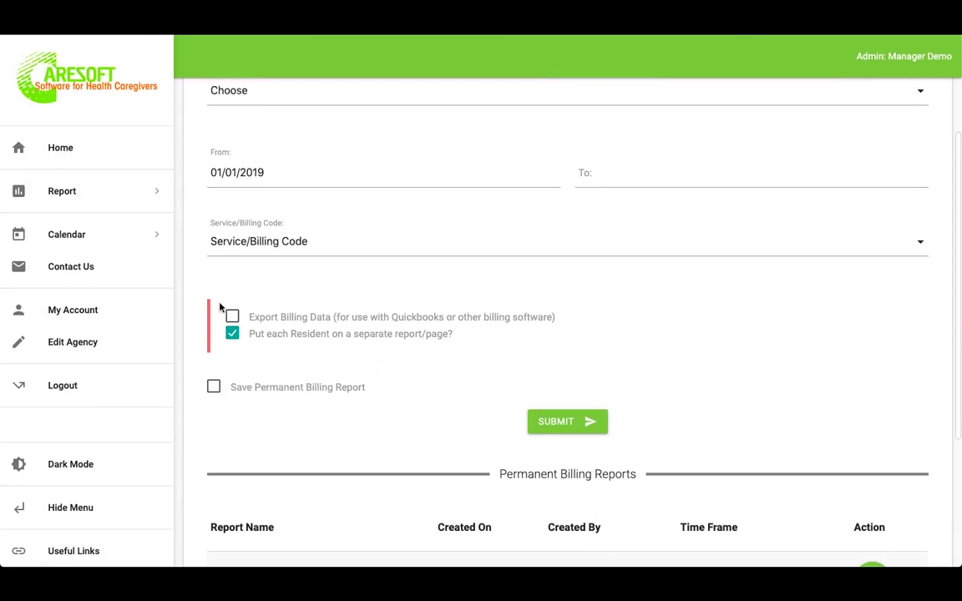
# - Untick 'Put each Resident on a separate report/page?' and submit the report from 01/01/2019
pyautogui.click(384, 335)
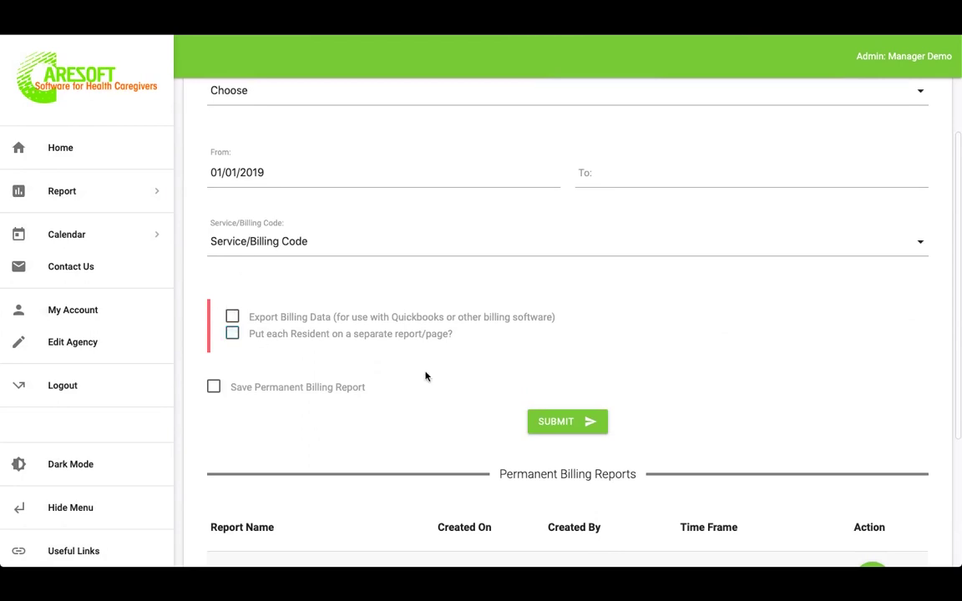
pyautogui.click(551, 424)
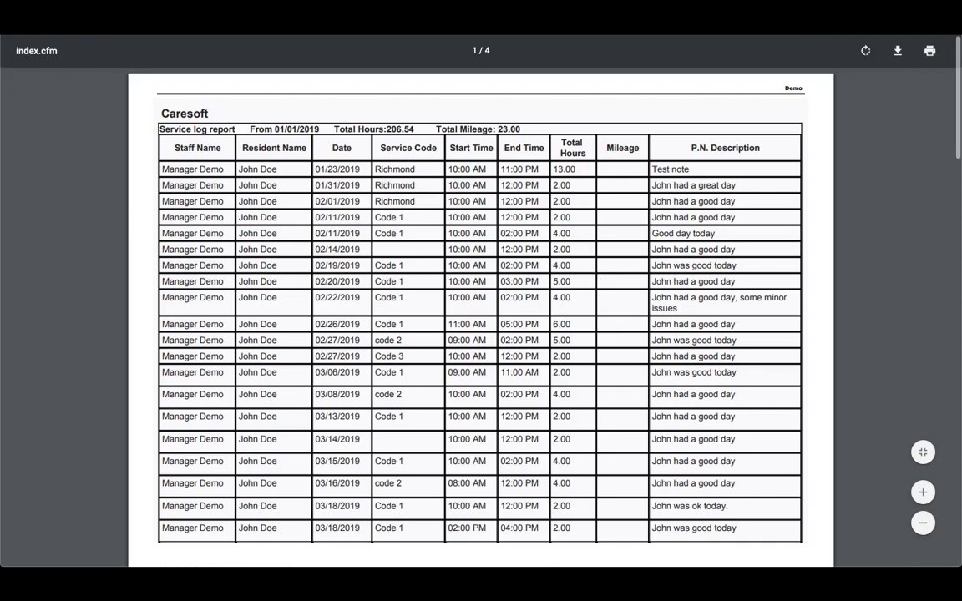
# - Tick Save Permanent Billing Report on the form, leaving Export Billing Data off
pyautogui.hotkey('alt', 'Left')
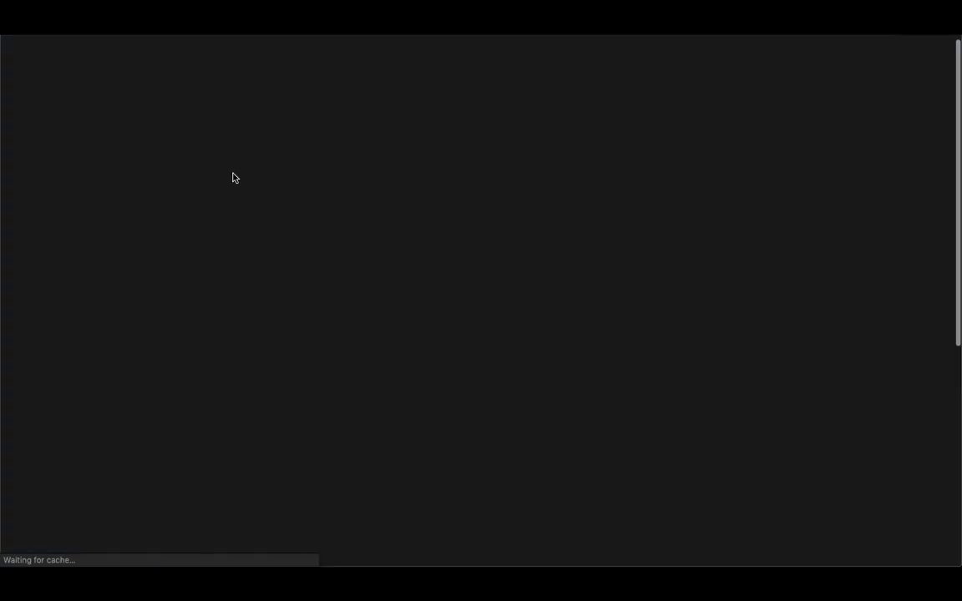
pyautogui.scroll(-3, 391, 297)
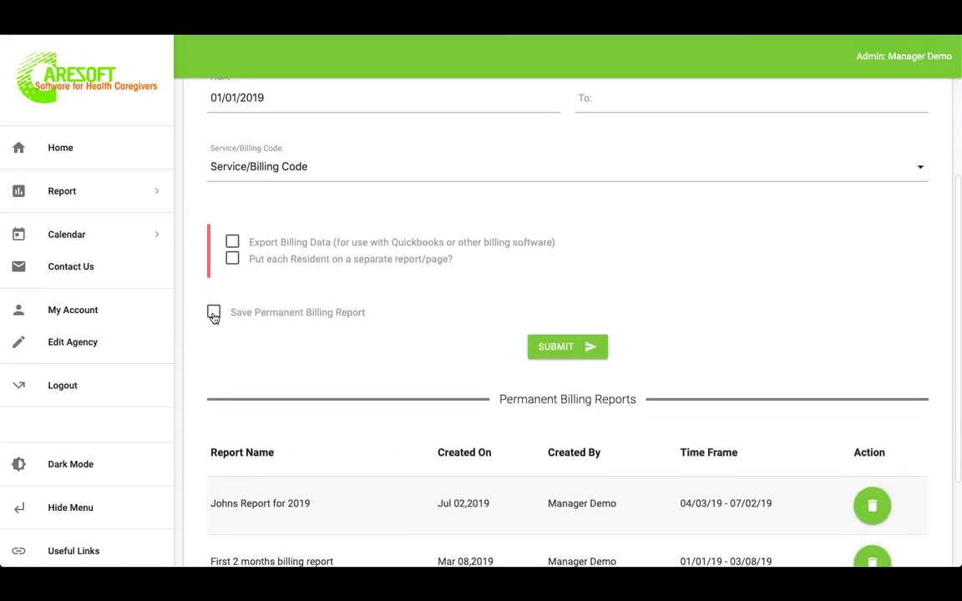
pyautogui.click(214, 312)
pyautogui.scroll(-3, 275, 380)
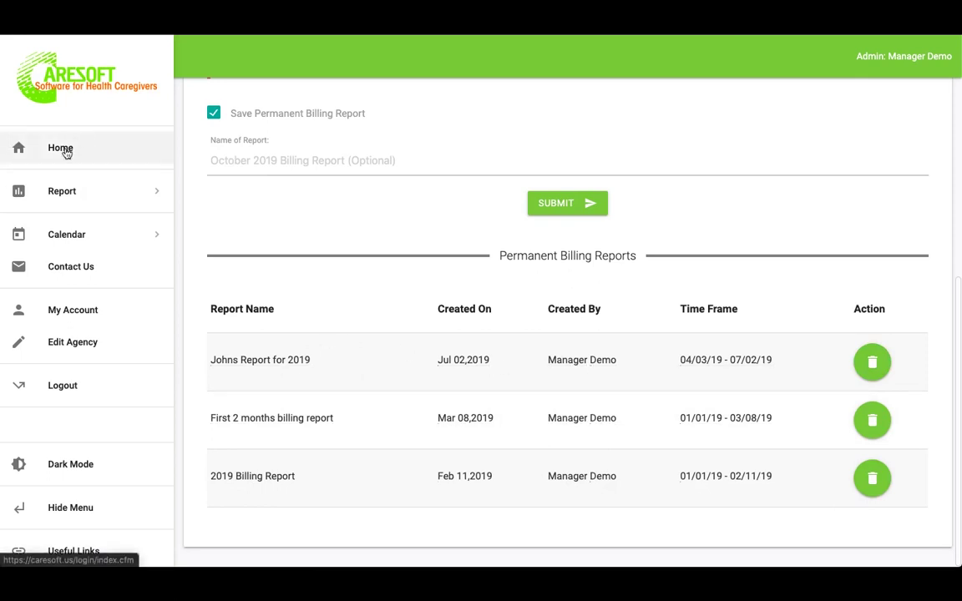
pyautogui.scroll(1, 344, 295)
pyautogui.scroll(1, 345, 294)
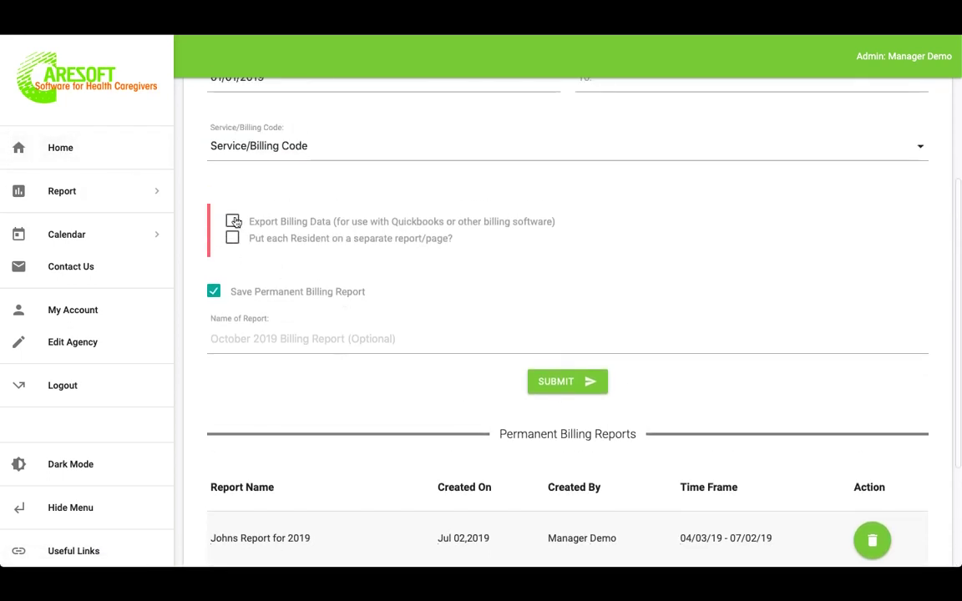
pyautogui.click(232, 222)
pyautogui.click(232, 222)
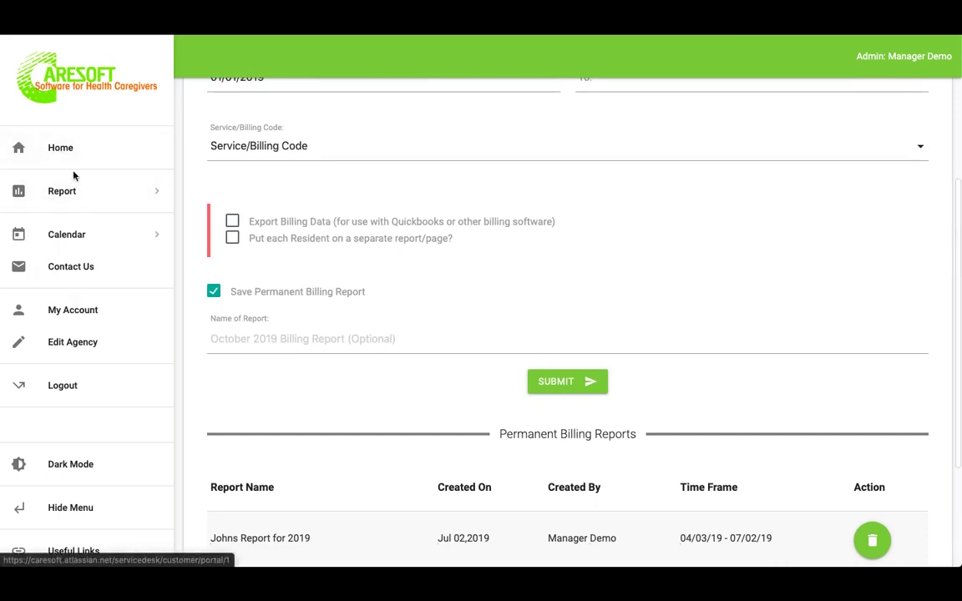
# - Expand and scroll the sidebar report list, then collapse it to reveal Staff and Resident Calendar
pyautogui.click(63, 191)
pyautogui.scroll(-1, 92, 404)
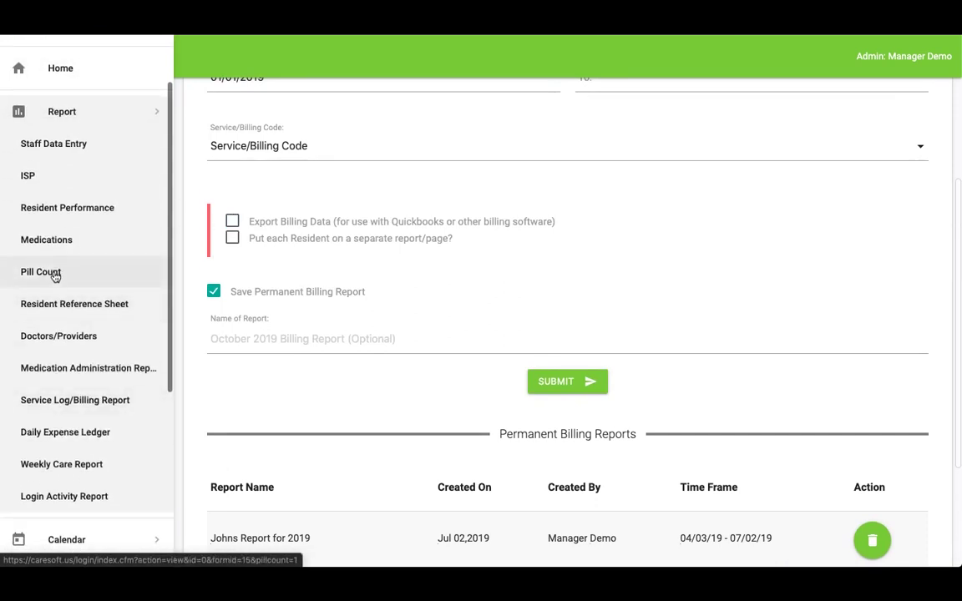
pyautogui.scroll(-1, 63, 401)
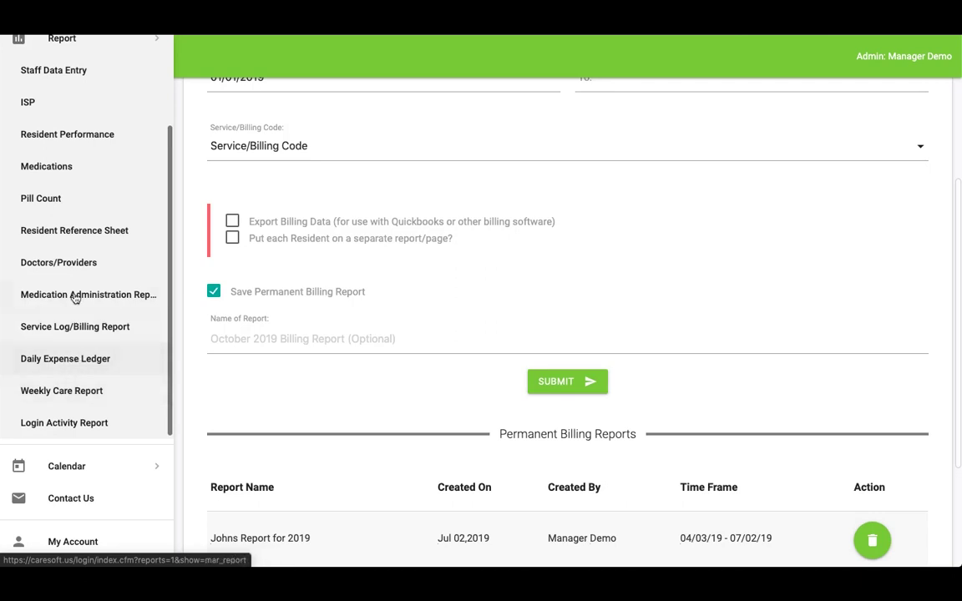
pyautogui.scroll(-1, 74, 298)
pyautogui.scroll(3, 75, 298)
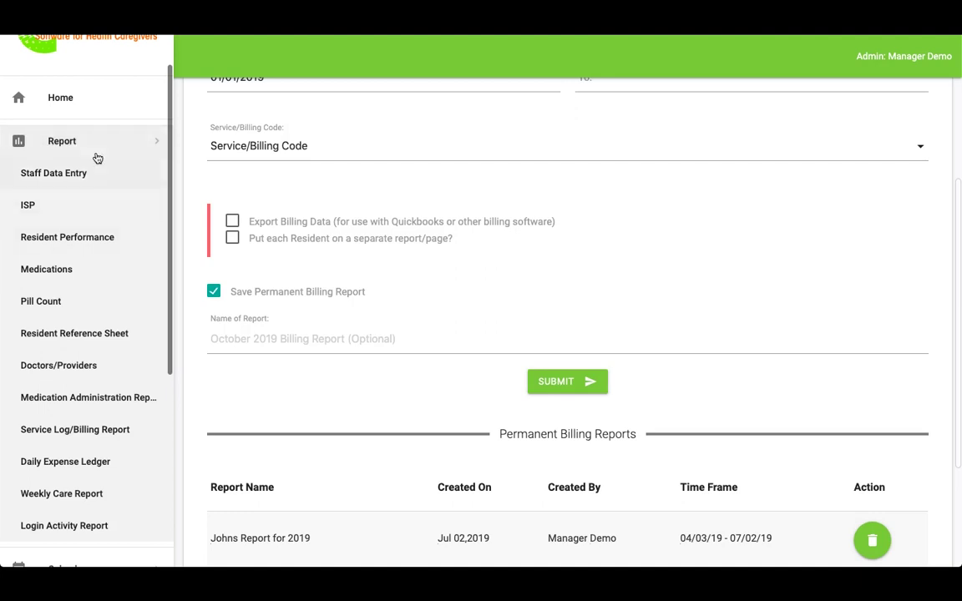
pyautogui.click(80, 146)
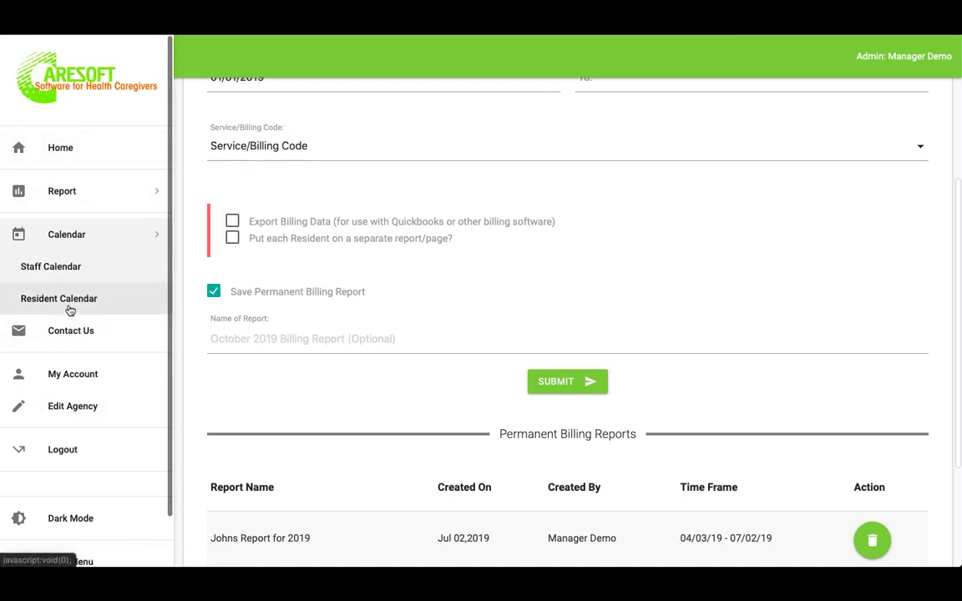
# - Show the home forms dashboard and expand the Calendar section in the sidebar
pyautogui.click(57, 150)
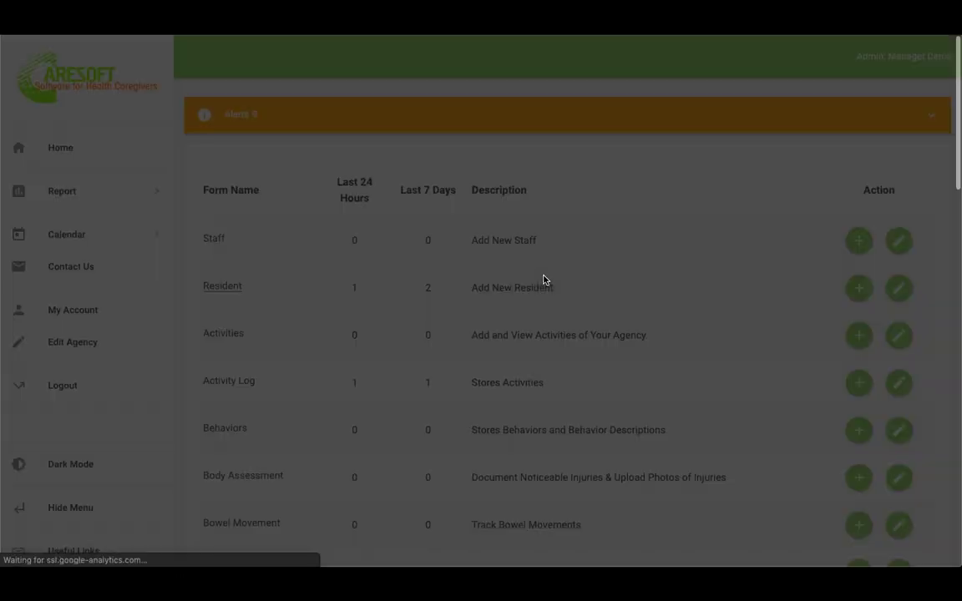
pyautogui.scroll(-10, 541, 273)
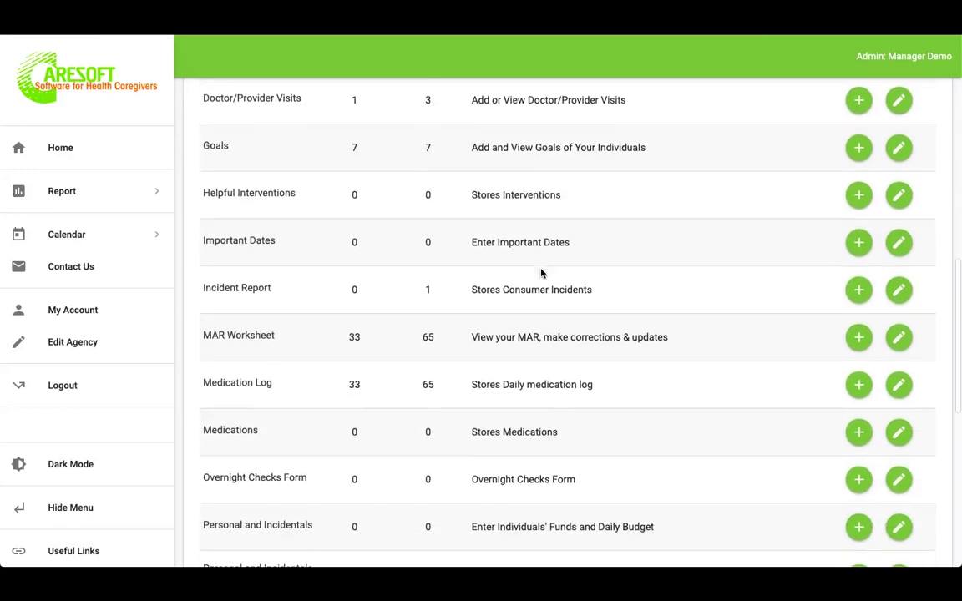
pyautogui.scroll(-4, 541, 273)
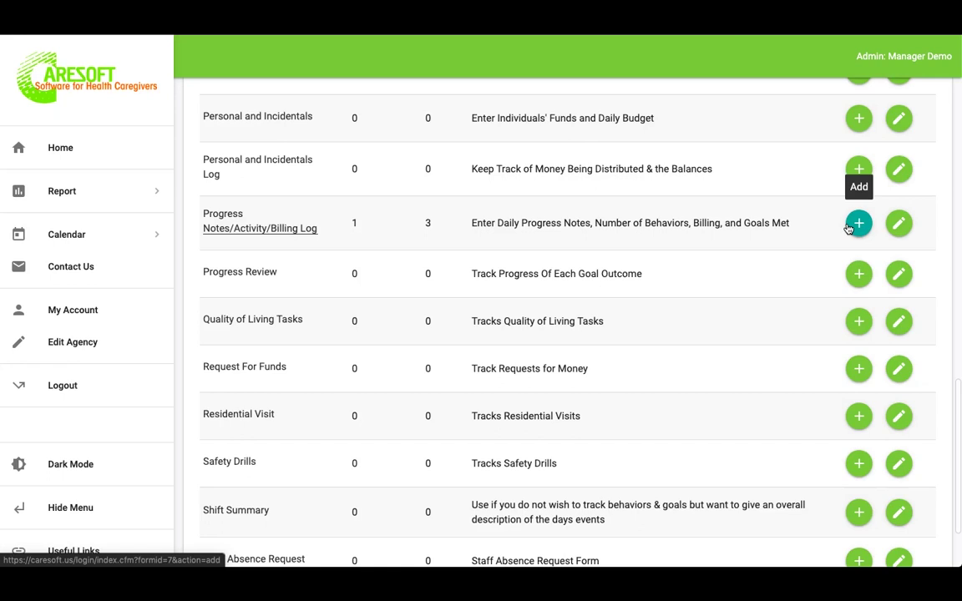
pyautogui.scroll(5, 554, 318)
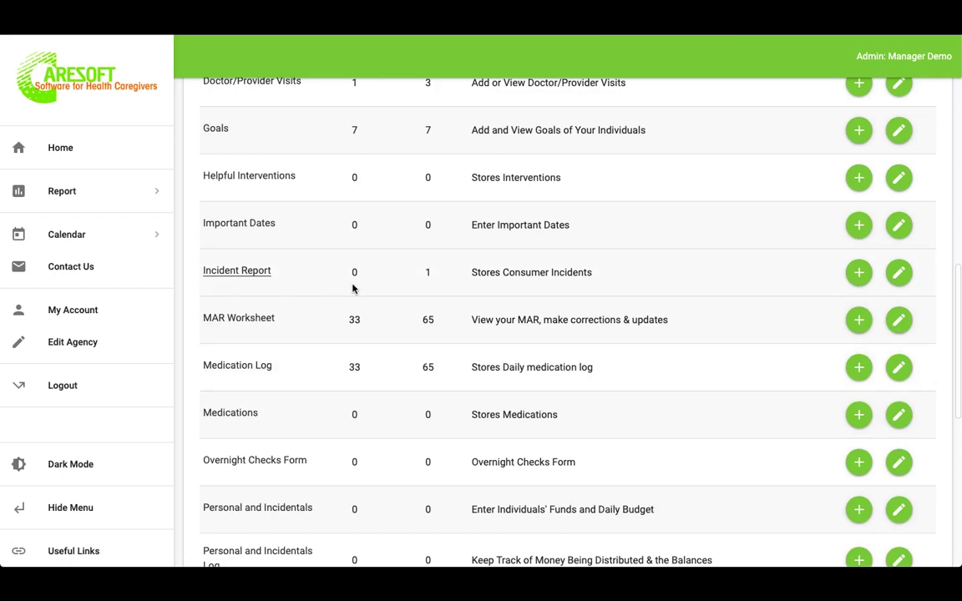
pyautogui.click(97, 243)
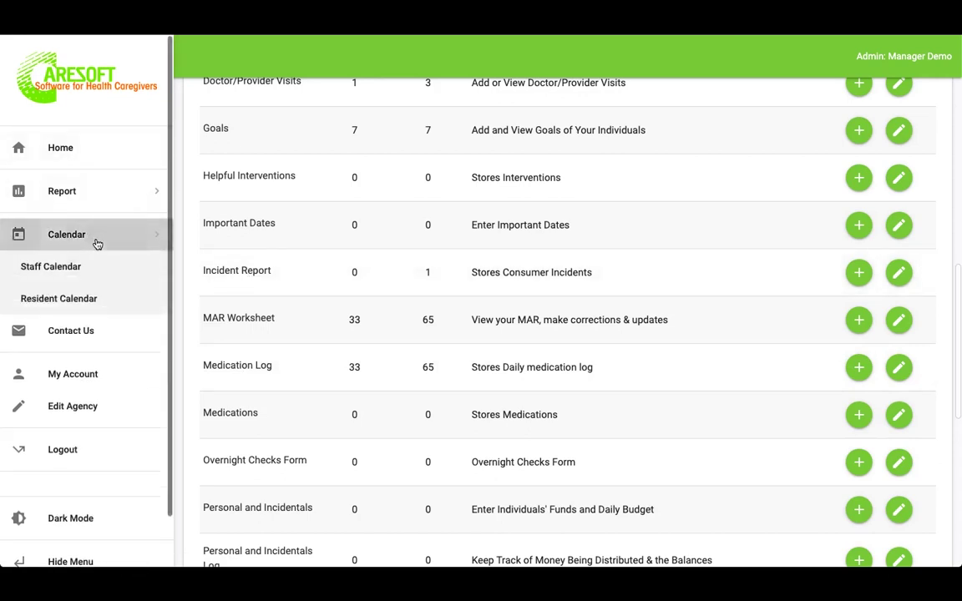
# - Open the Resident Calendar and filter it to a single resident's events
pyautogui.click(71, 302)
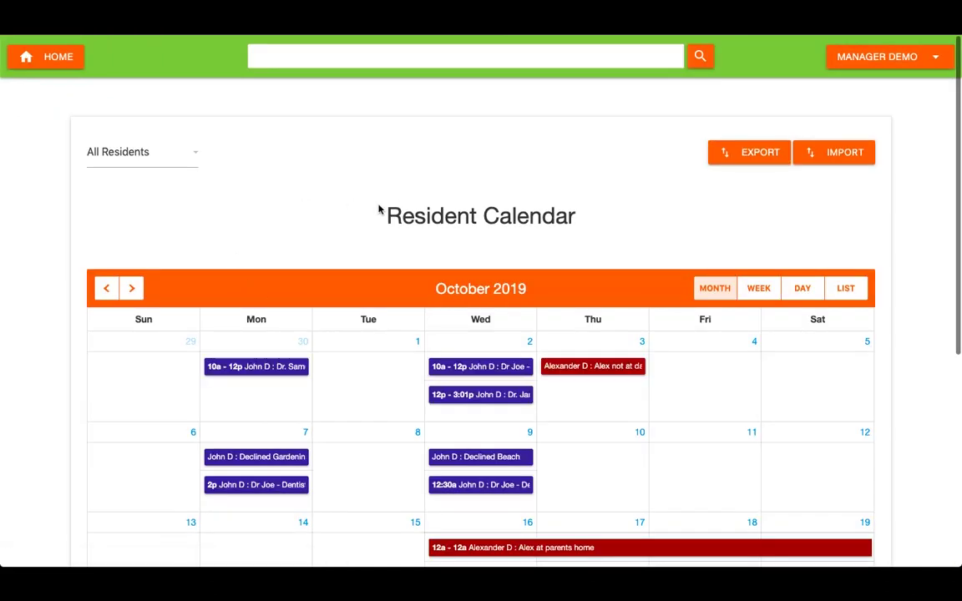
pyautogui.scroll(-1, 362, 204)
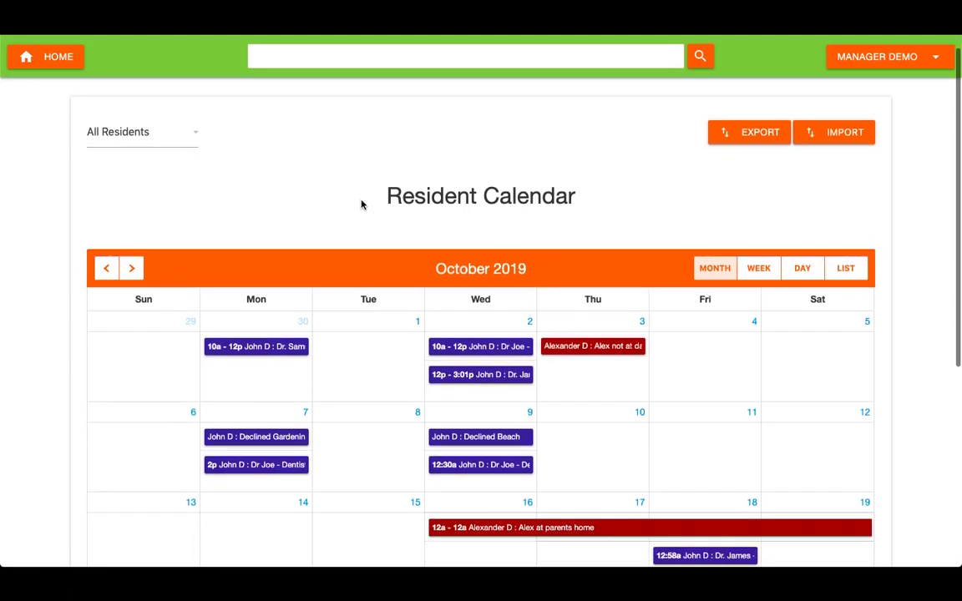
pyautogui.scroll(-3, 362, 204)
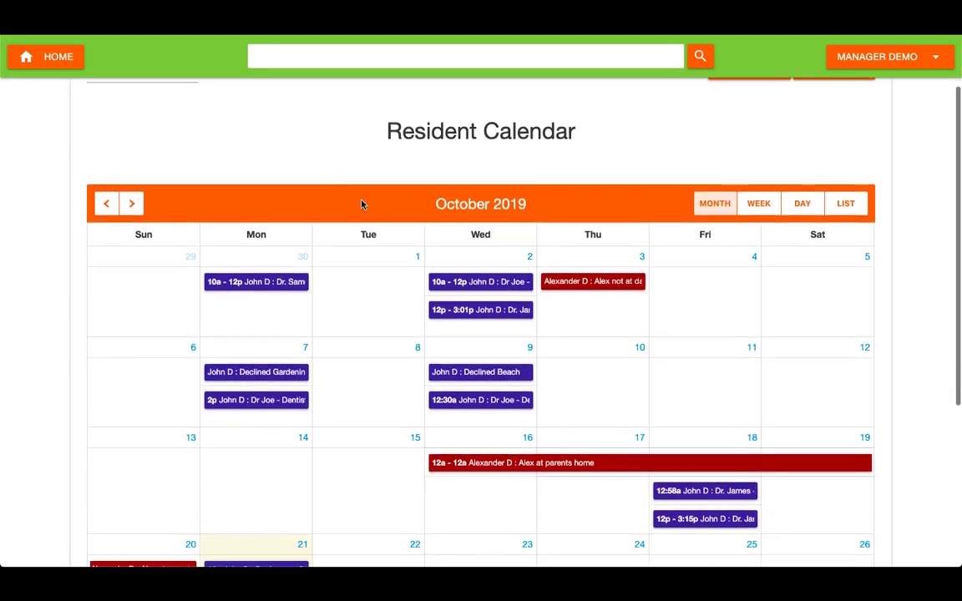
pyautogui.scroll(3, 361, 204)
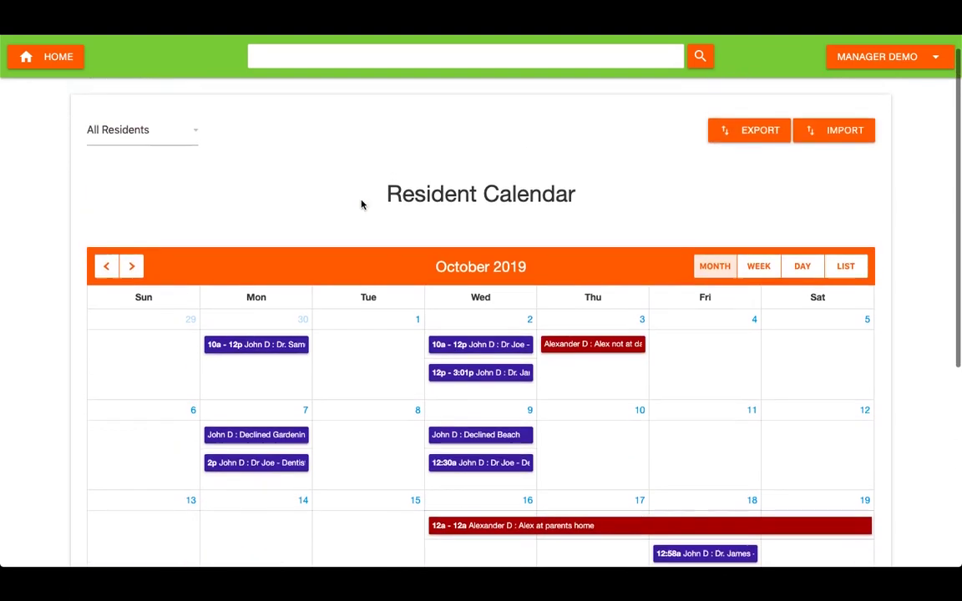
pyautogui.click(142, 148)
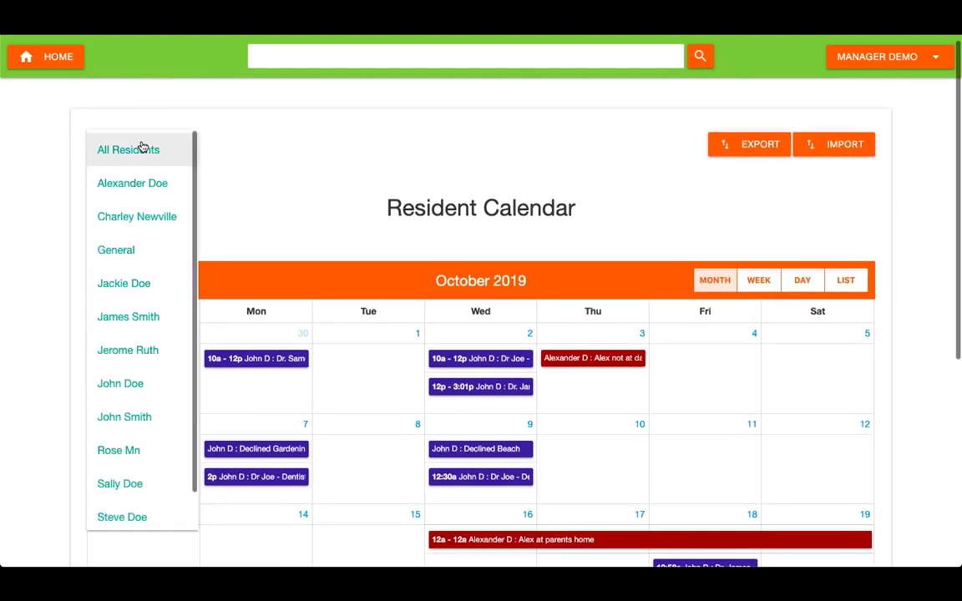
pyautogui.click(130, 386)
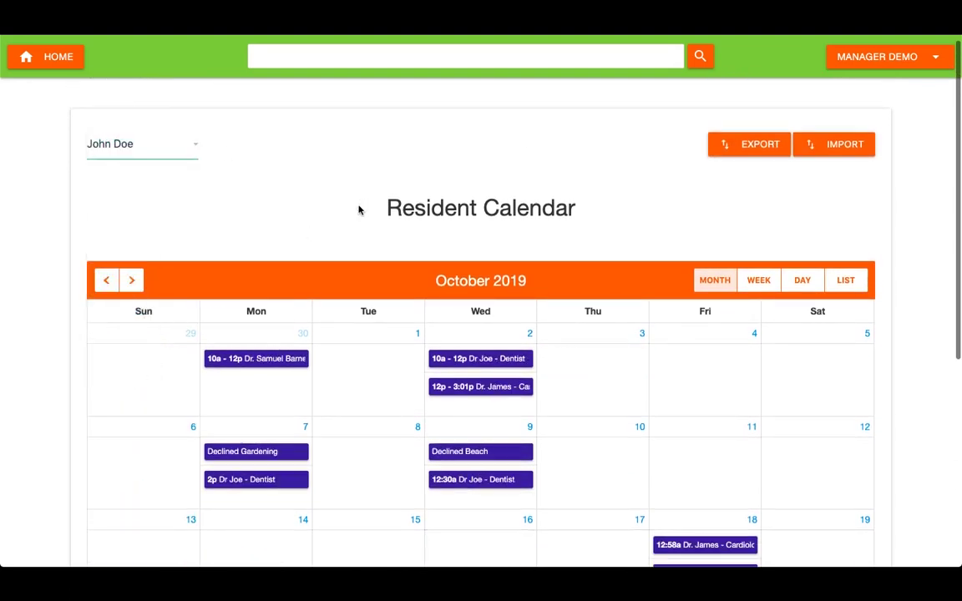
pyautogui.scroll(-4, 541, 481)
pyautogui.scroll(2, 541, 481)
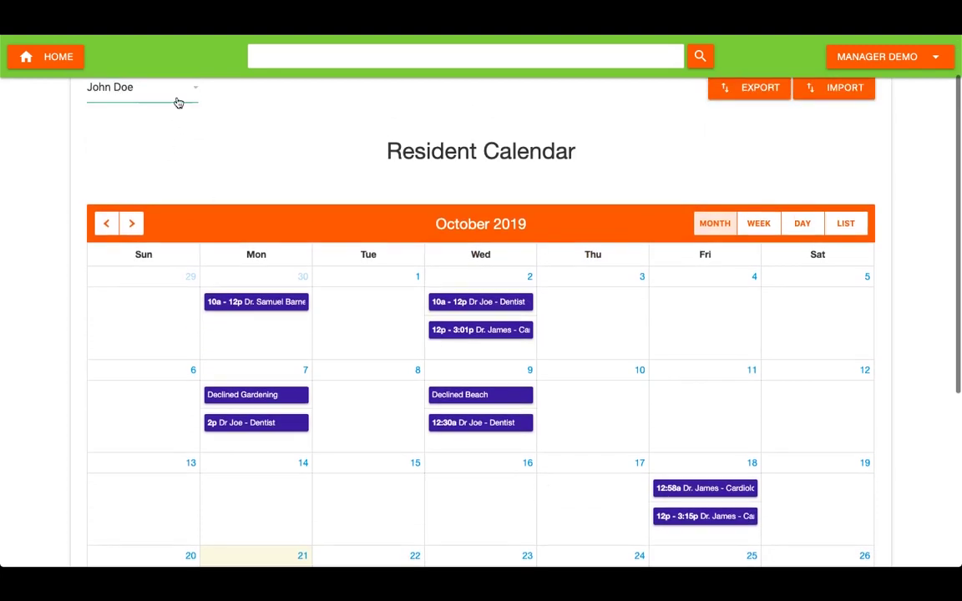
pyautogui.scroll(2, 225, 196)
# - Try another resident's filter, then set the filter back to All Residents
pyautogui.click(148, 148)
pyautogui.click(143, 143)
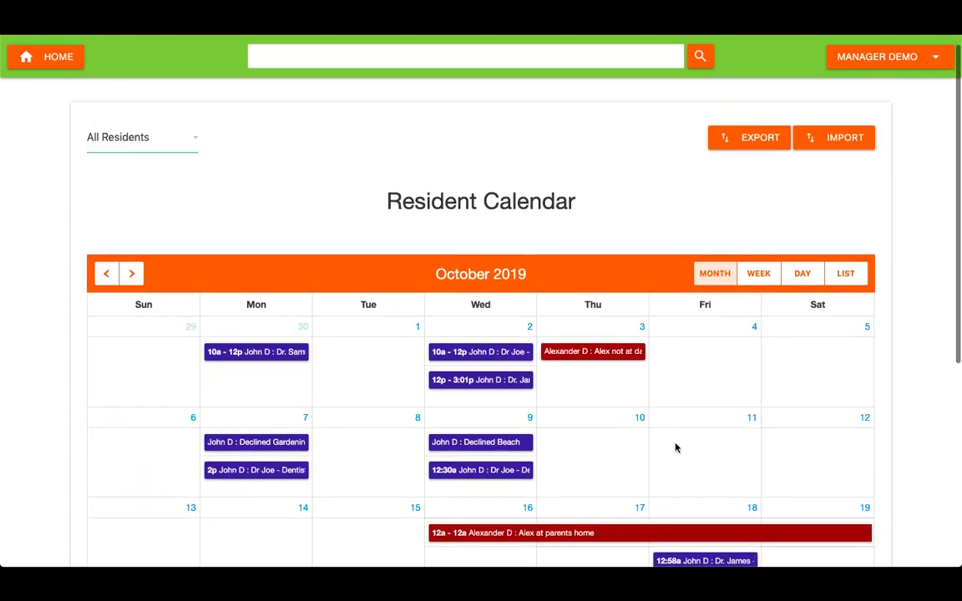
pyautogui.scroll(-4, 676, 447)
pyautogui.scroll(3, 676, 448)
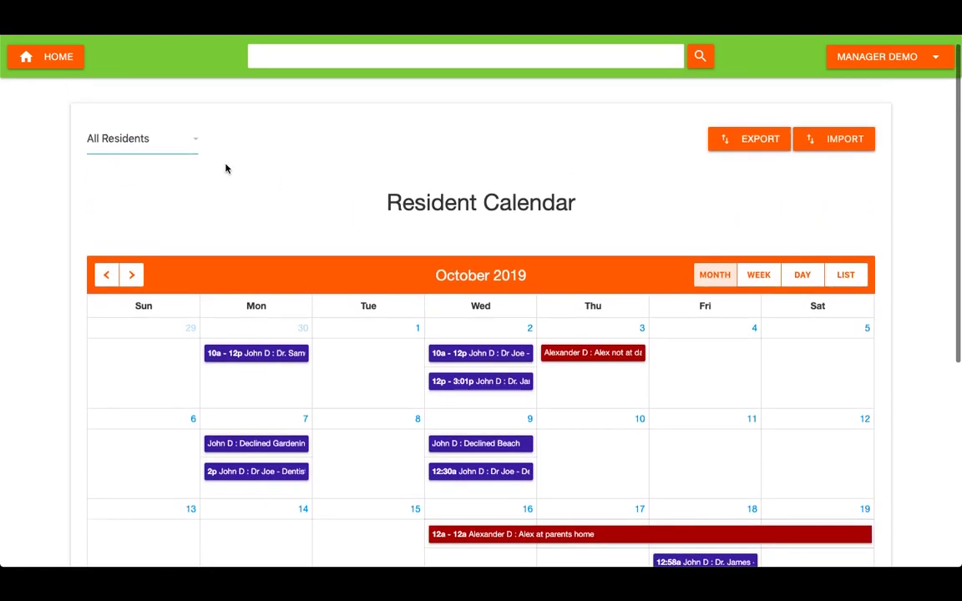
pyautogui.click(148, 140)
pyautogui.click(148, 189)
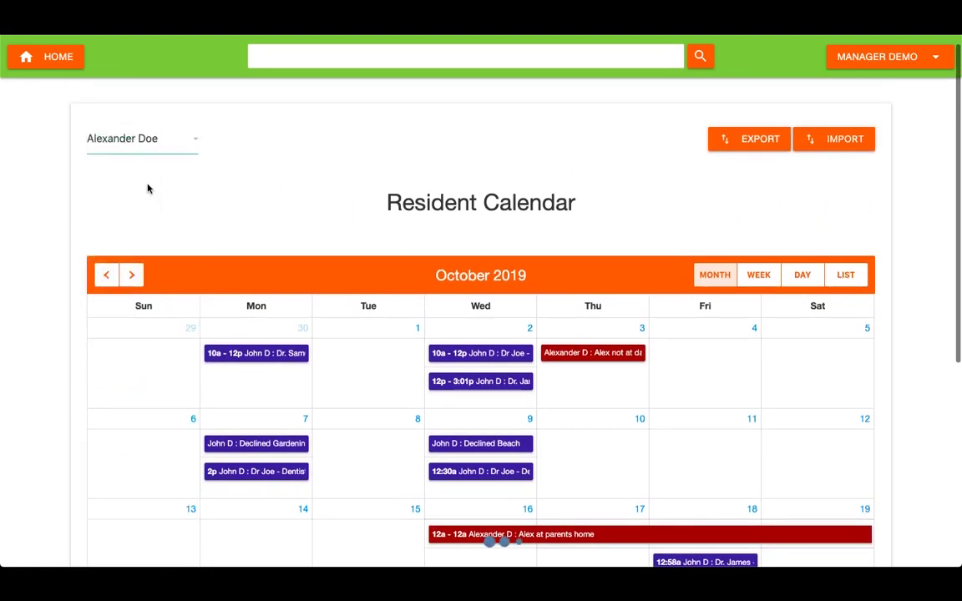
pyautogui.click(151, 154)
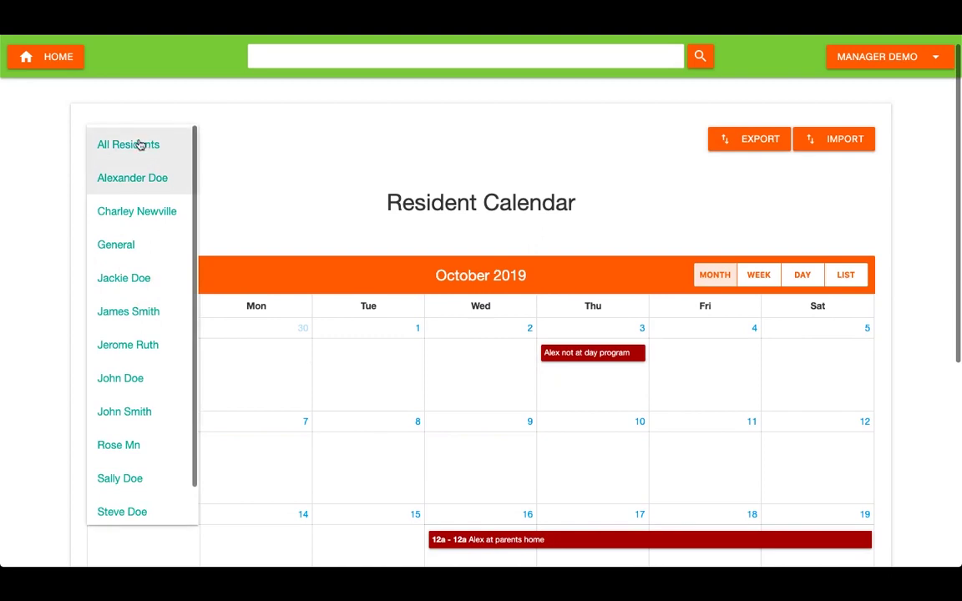
pyautogui.click(141, 144)
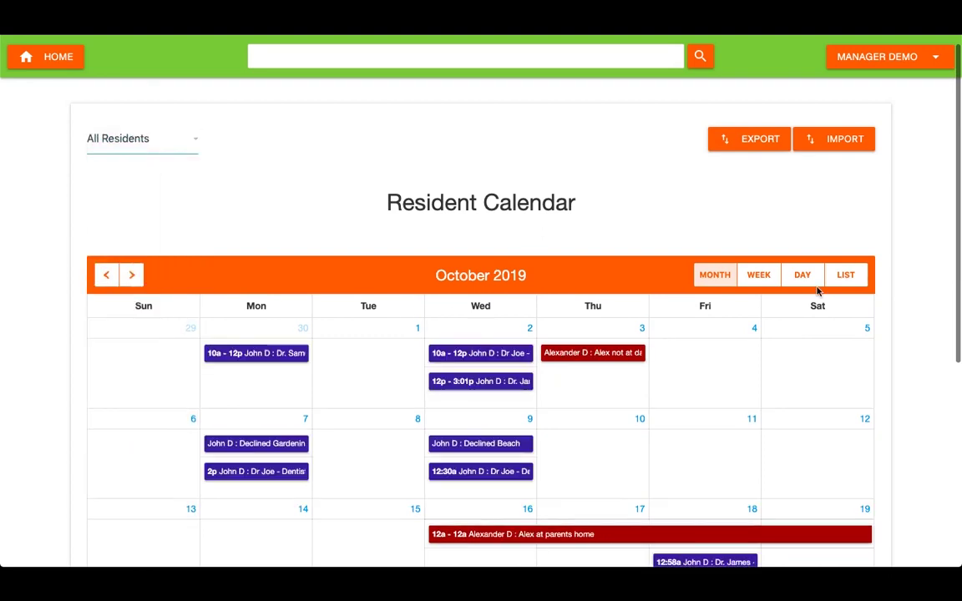
# - Preview the Week, Day and List views, then return to the October 2019 month view
pyautogui.click(773, 276)
pyautogui.click(797, 275)
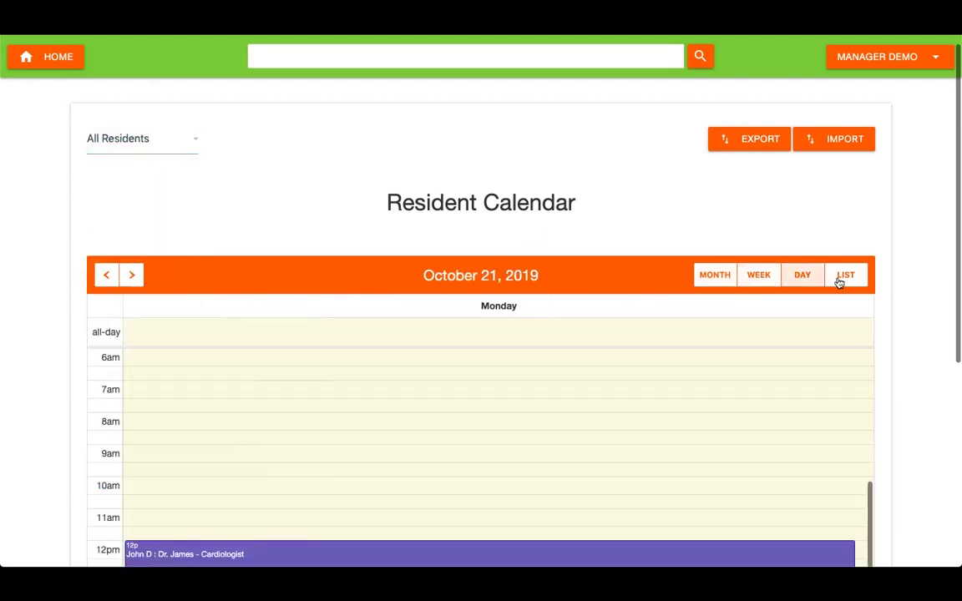
pyautogui.click(839, 277)
pyautogui.click(715, 279)
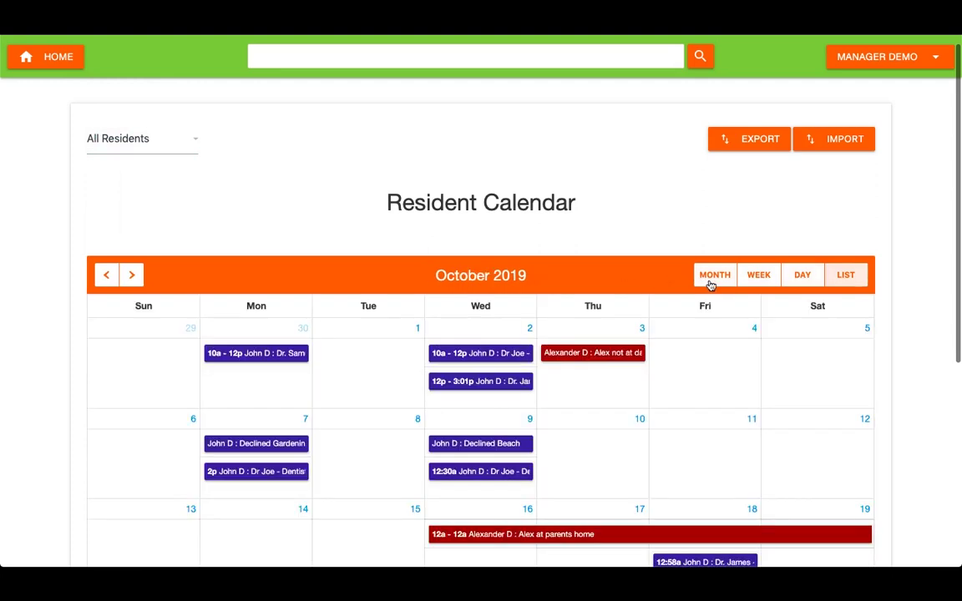
pyautogui.scroll(-4, 611, 389)
pyautogui.scroll(-2, 611, 388)
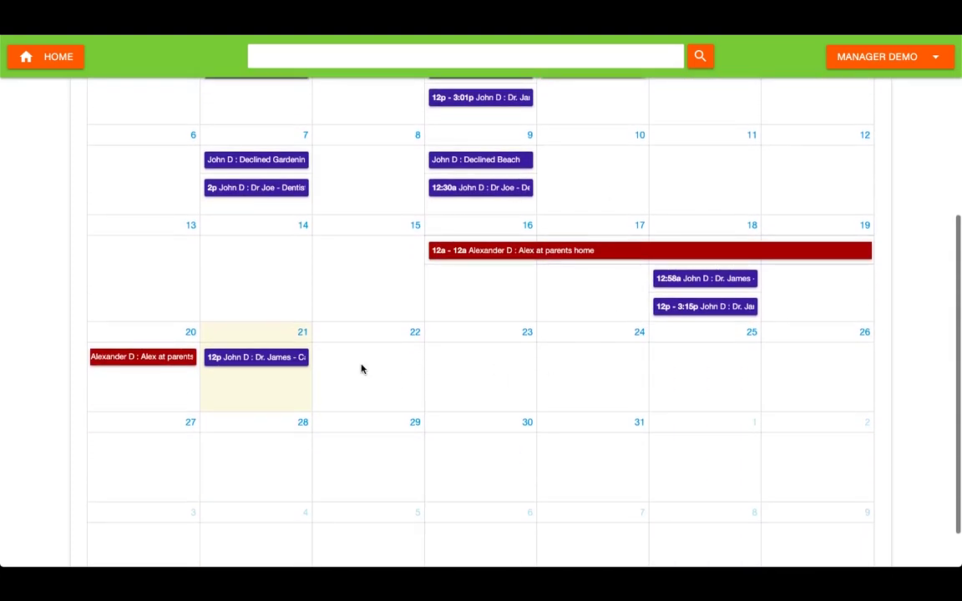
# - Start an October 22 event titled 'Jackie with parents' assigned to the matching resident
pyautogui.click(361, 368)
pyautogui.click(338, 162)
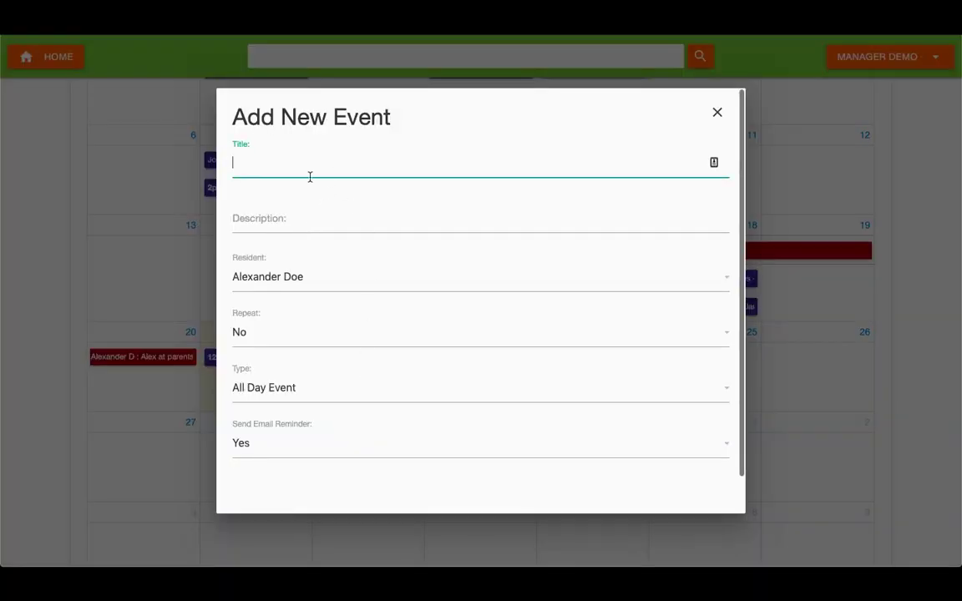
pyautogui.click(301, 276)
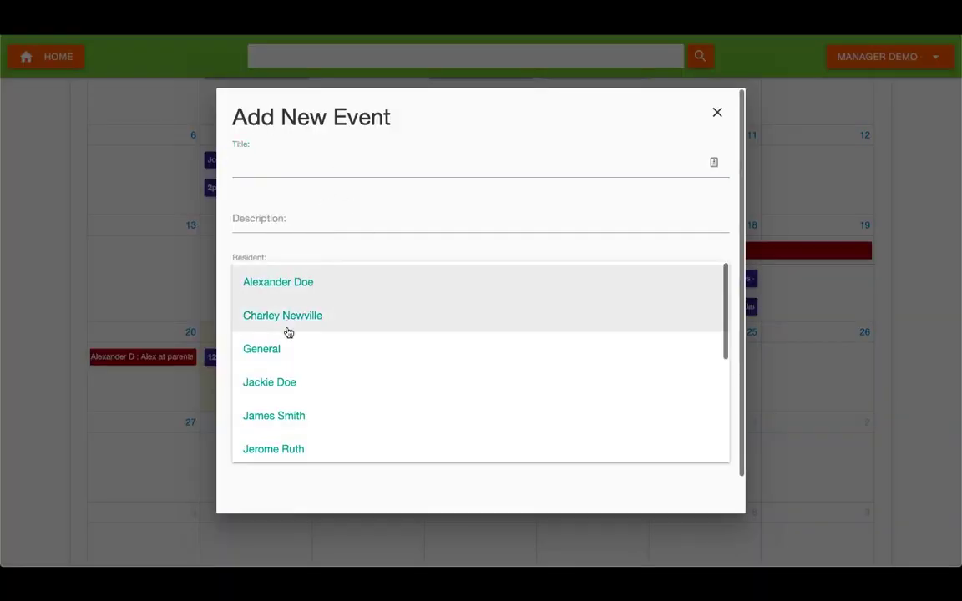
pyautogui.click(294, 387)
pyautogui.click(310, 172)
pyautogui.write('Jack')
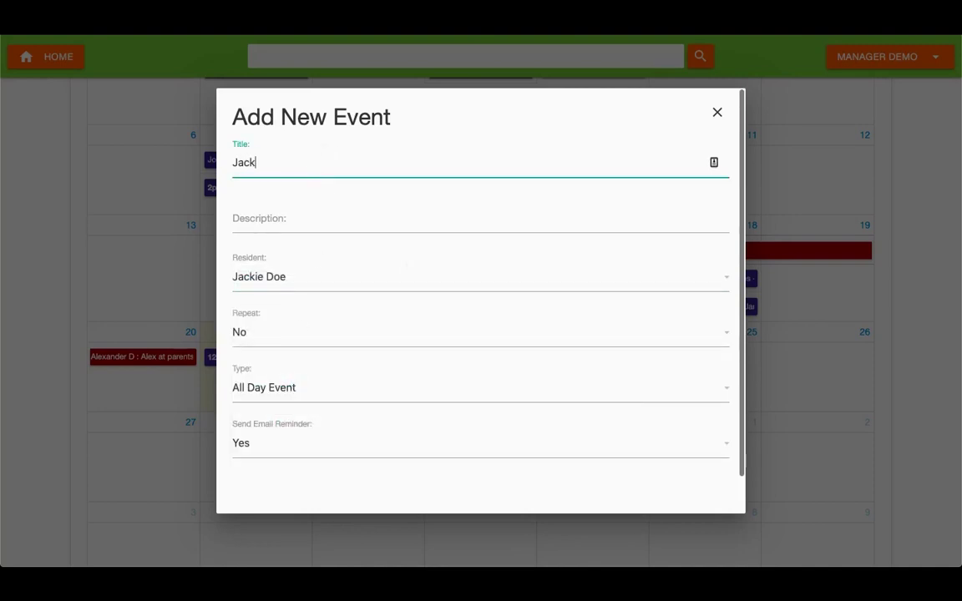
pyautogui.write('ie with parents')
pyautogui.scroll(-1, 356, 290)
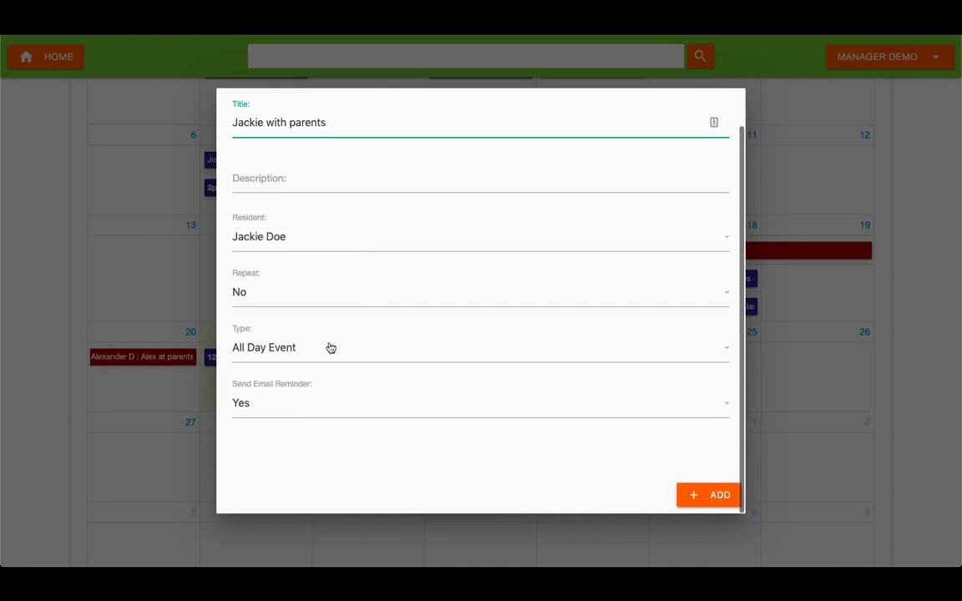
# - Set Send Email Reminder to No and add the event
pyautogui.click(328, 411)
pyautogui.click(270, 445)
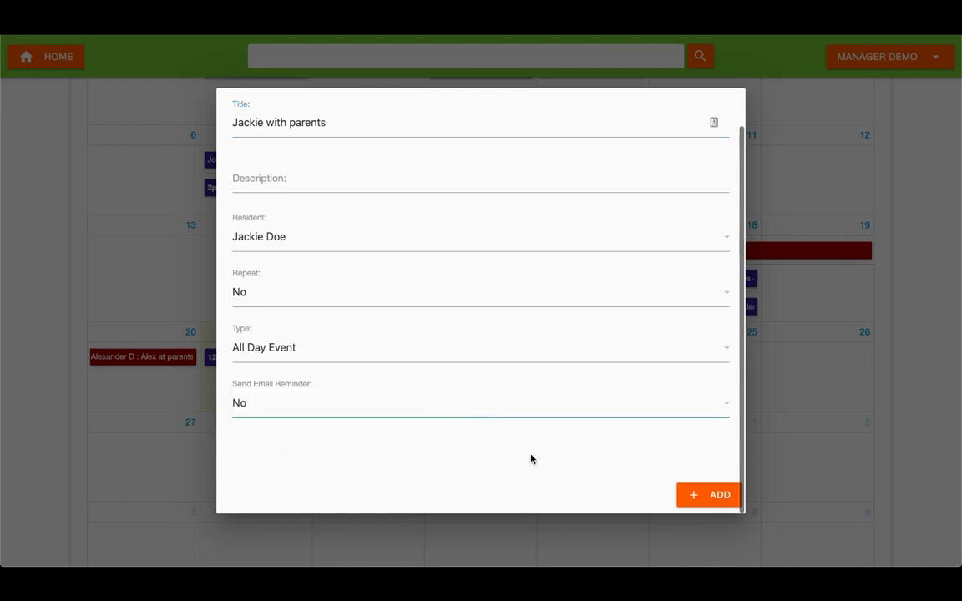
pyautogui.click(721, 501)
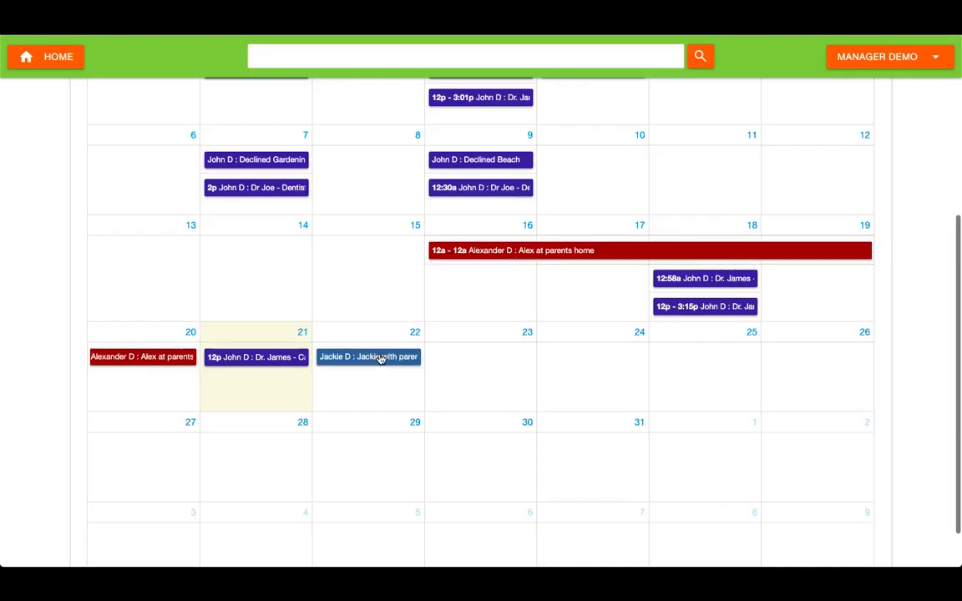
# - Scroll back up the Resident Calendar and go to the HOME forms dashboard
pyautogui.scroll(2, 418, 389)
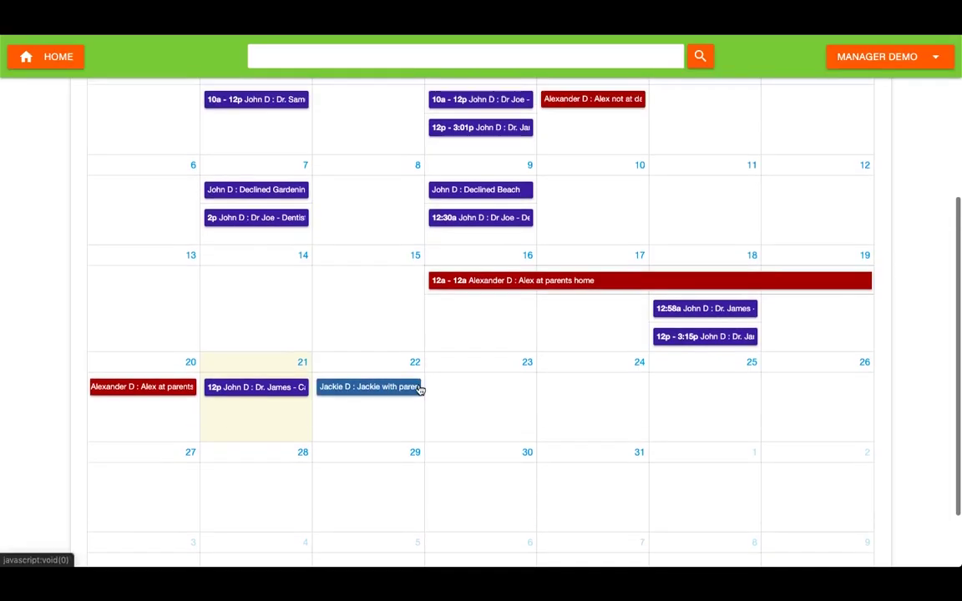
pyautogui.scroll(4, 420, 390)
pyautogui.scroll(-2, 354, 437)
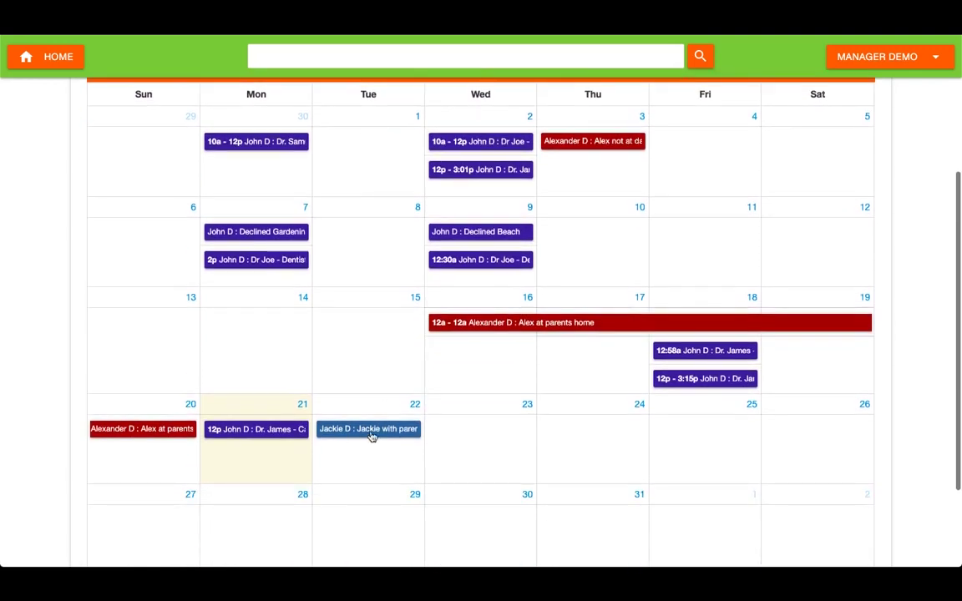
pyautogui.scroll(5, 421, 444)
pyautogui.click(56, 58)
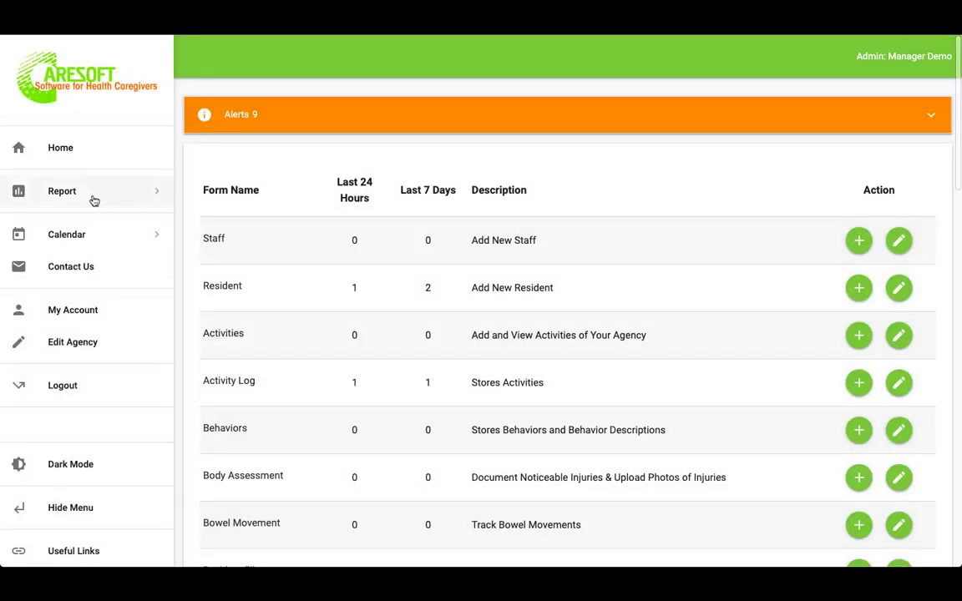
# - Open the Staff Calendar from the sidebar and scroll to the last weeks of October
pyautogui.click(91, 235)
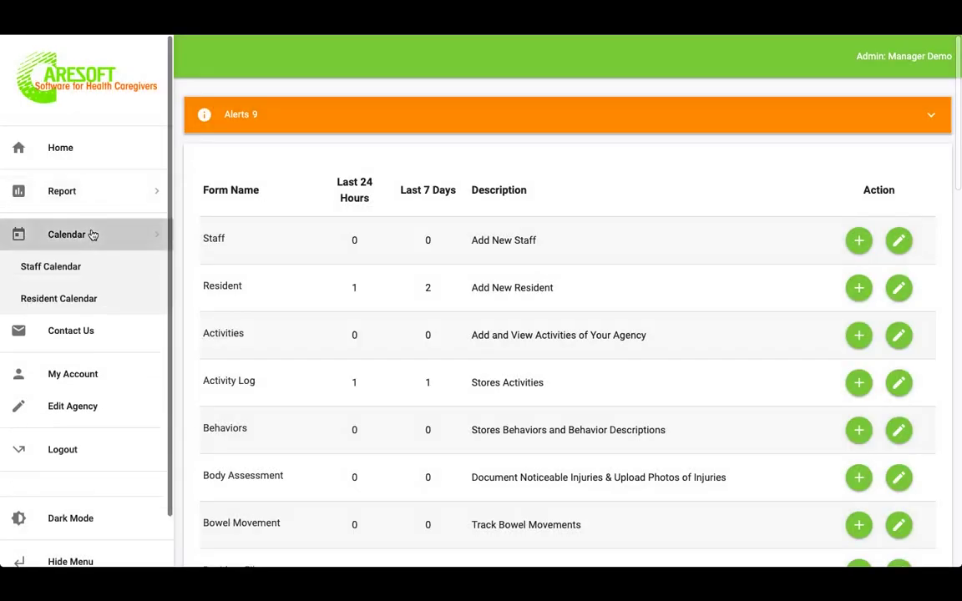
pyautogui.click(69, 271)
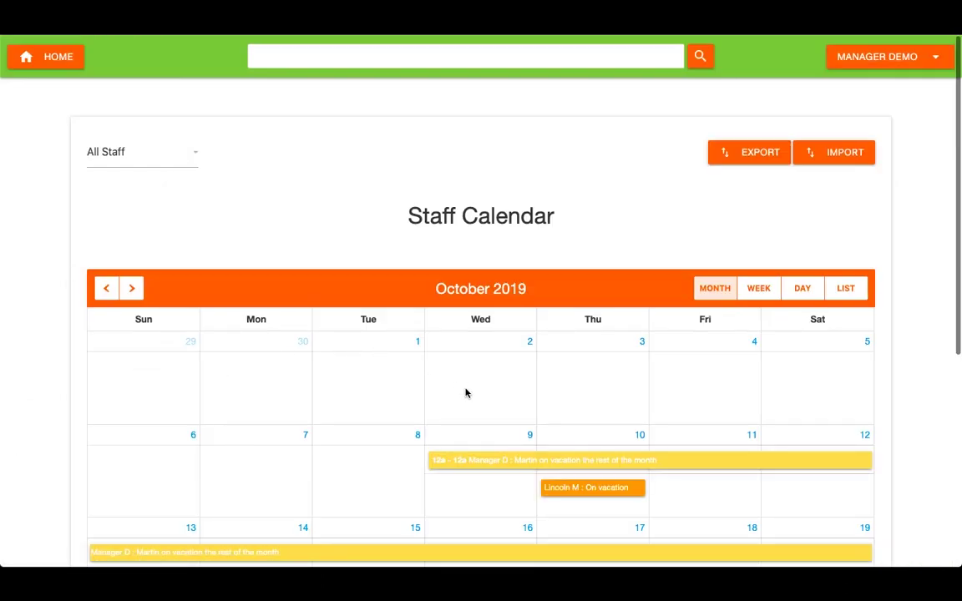
pyautogui.scroll(-3, 466, 392)
pyautogui.scroll(-3, 430, 455)
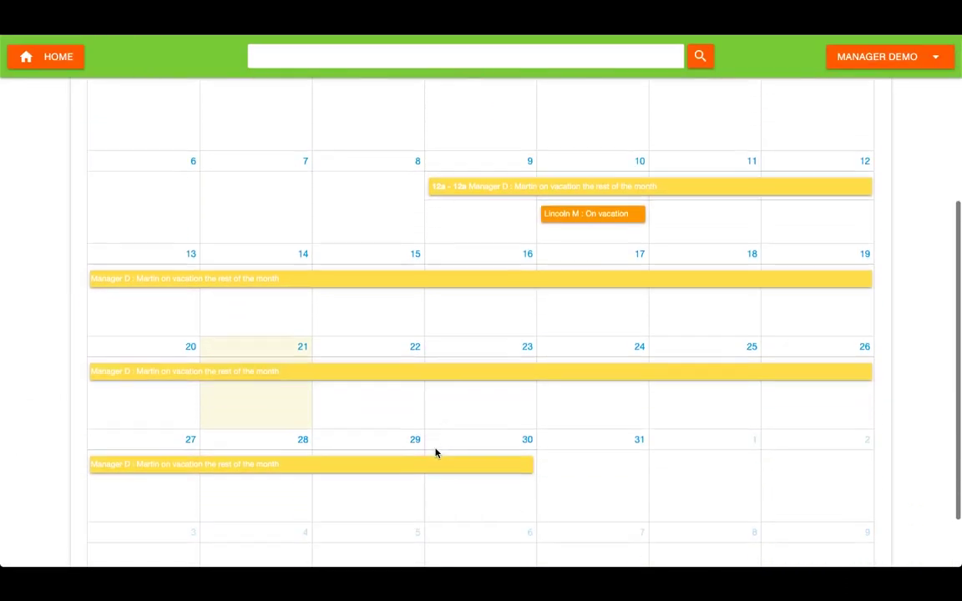
# - Add an all-day October 31 'On Vacation' event in light red with email reminder No
pyautogui.click(592, 479)
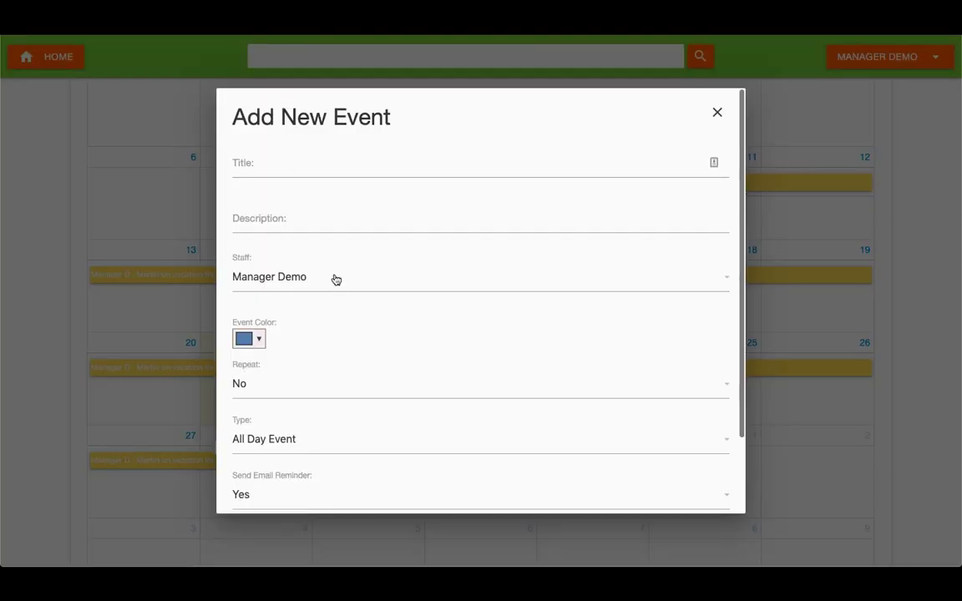
pyautogui.click(292, 166)
pyautogui.write('On Vacation')
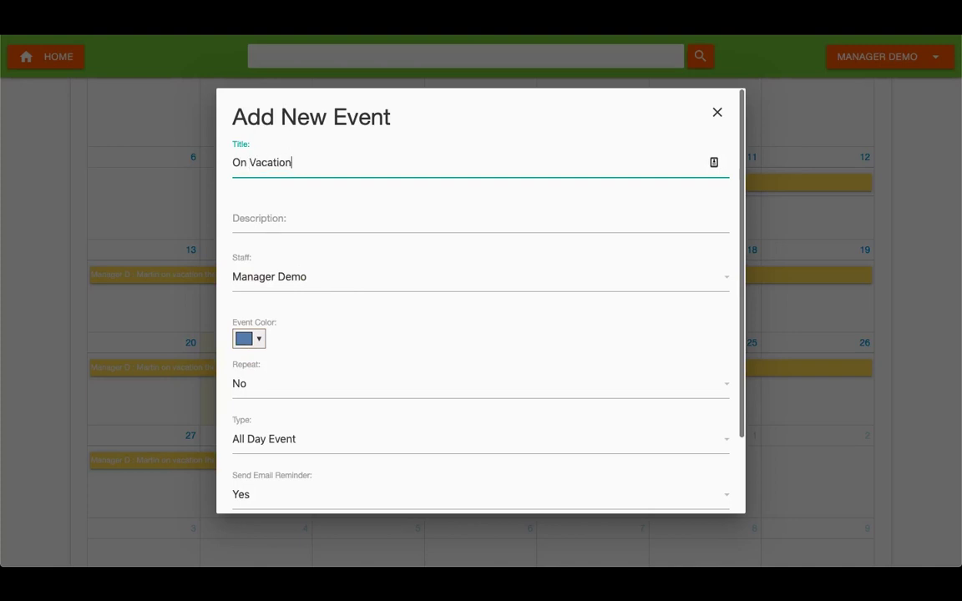
pyautogui.scroll(-3, 354, 313)
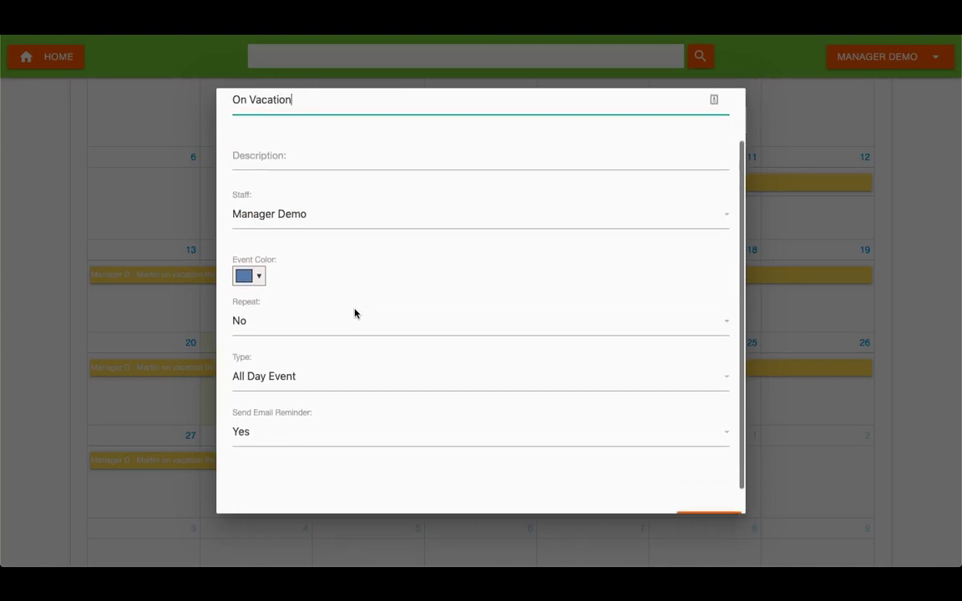
pyautogui.click(308, 416)
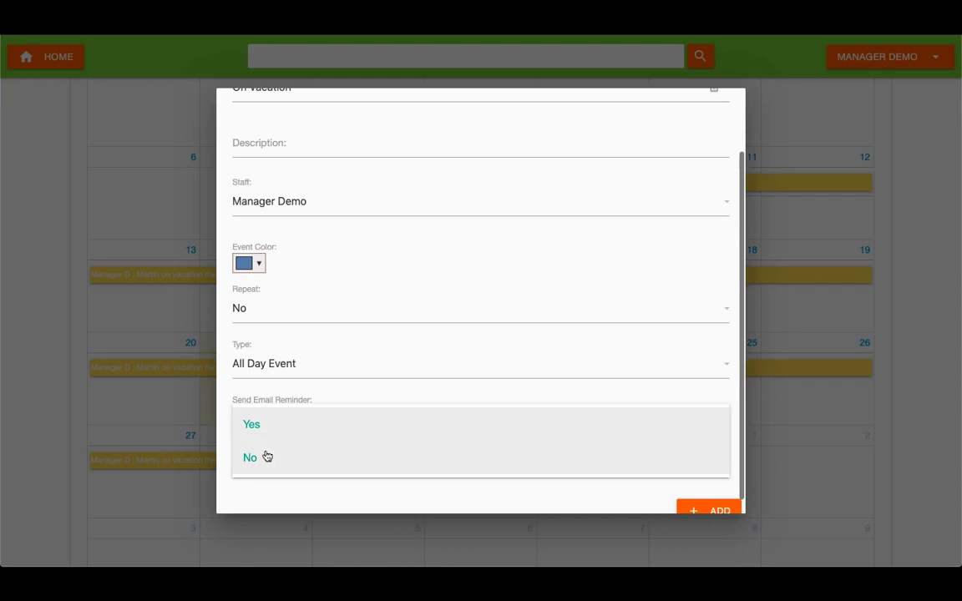
pyautogui.click(268, 457)
pyautogui.click(259, 264)
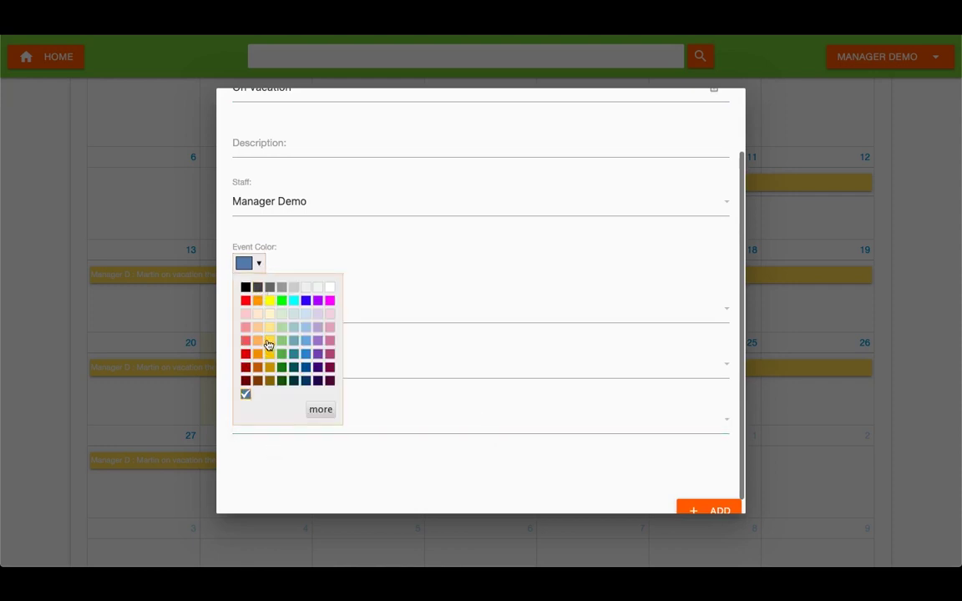
pyautogui.click(245, 340)
pyautogui.click(716, 512)
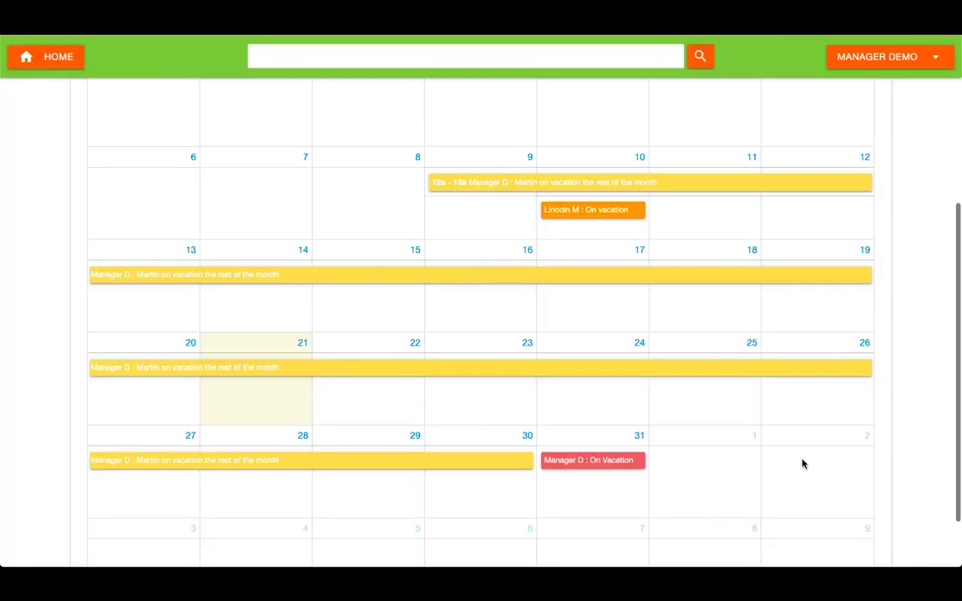
# - Check the red October 31 event on the Staff Calendar, then go to the HOME dashboard
pyautogui.scroll(-1, 803, 461)
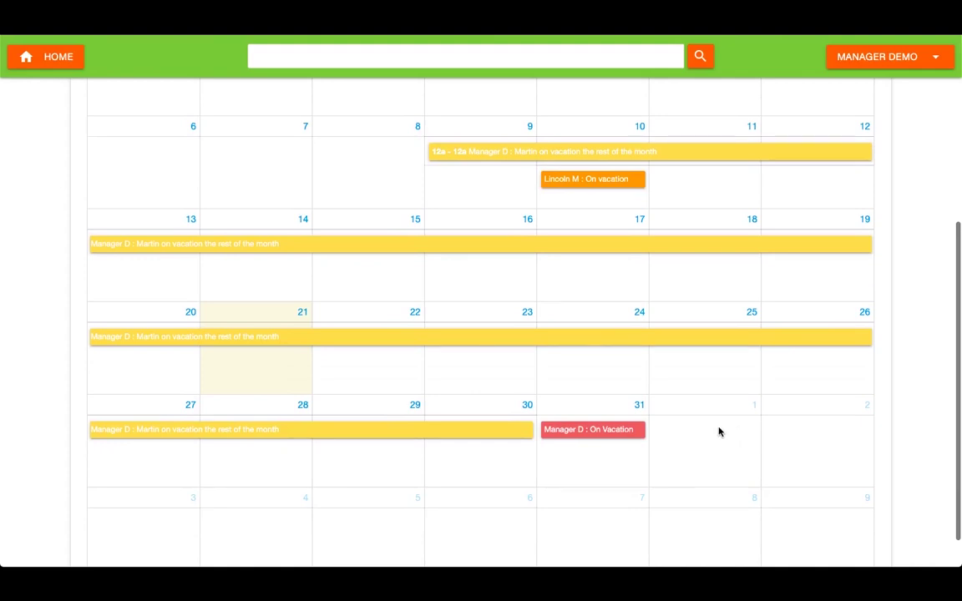
pyautogui.scroll(3, 712, 415)
pyautogui.scroll(-2, 713, 415)
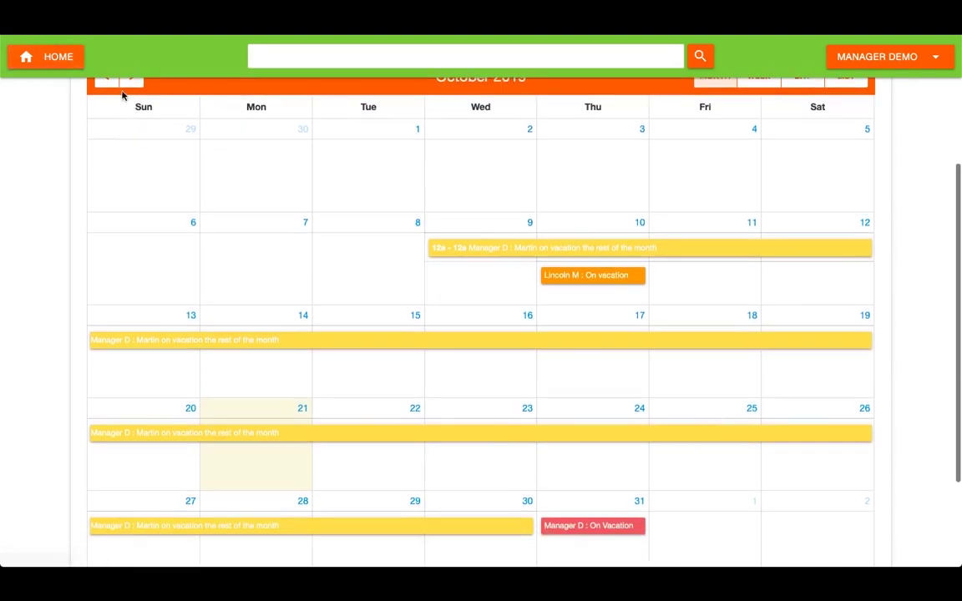
pyautogui.click(47, 57)
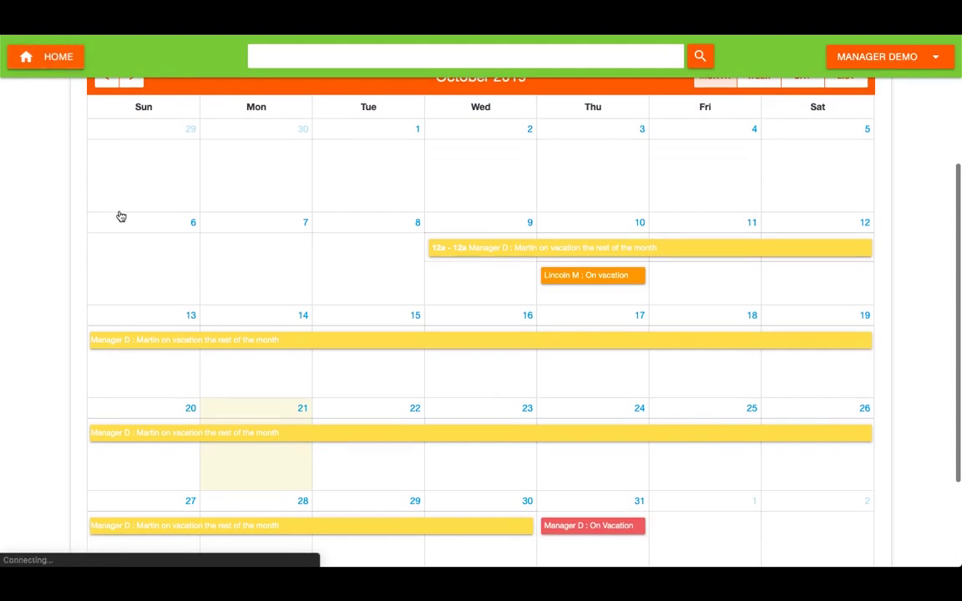